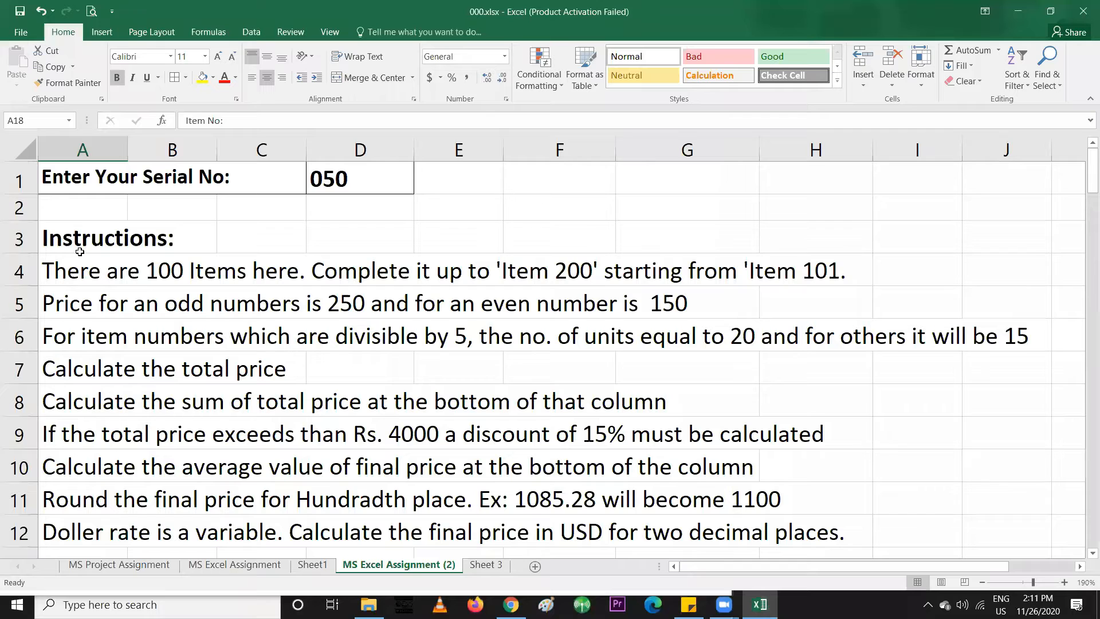
Read the assignment instructions in Excel cells A3 and A4
click(80, 251)
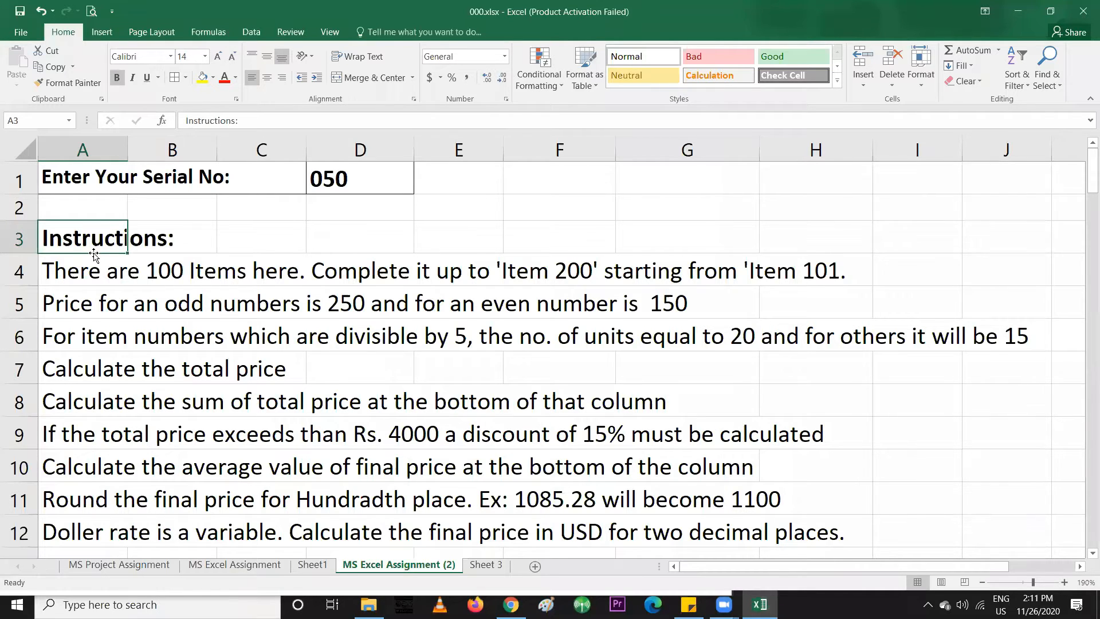
click(83, 265)
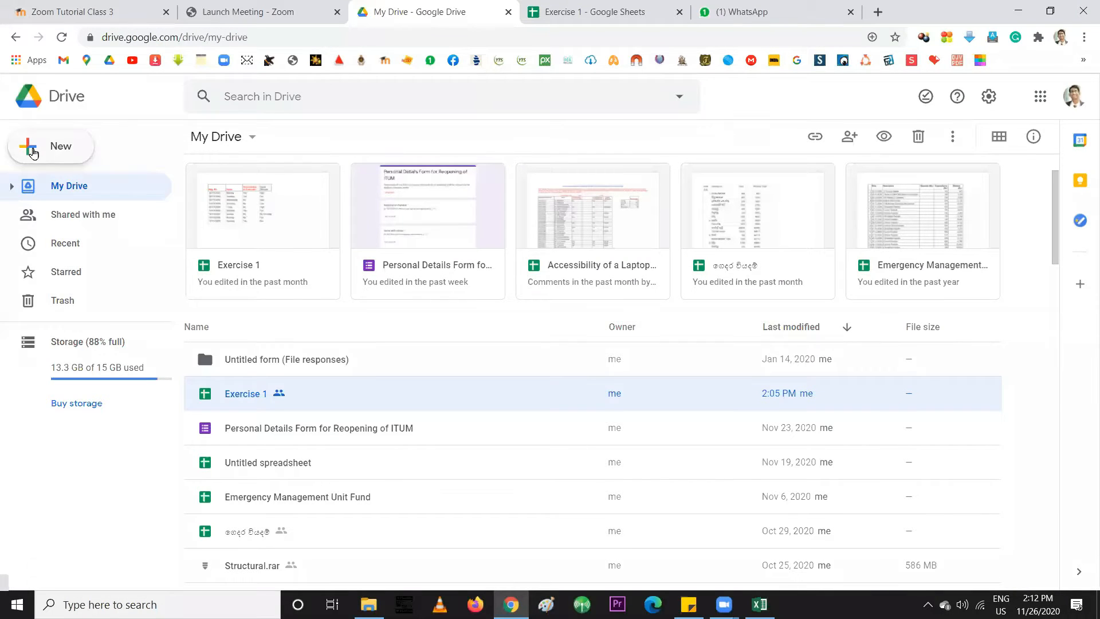
Create a blank Google Sheets spreadsheet from Drive's New menu
click(34, 150)
mouse_move(204, 269)
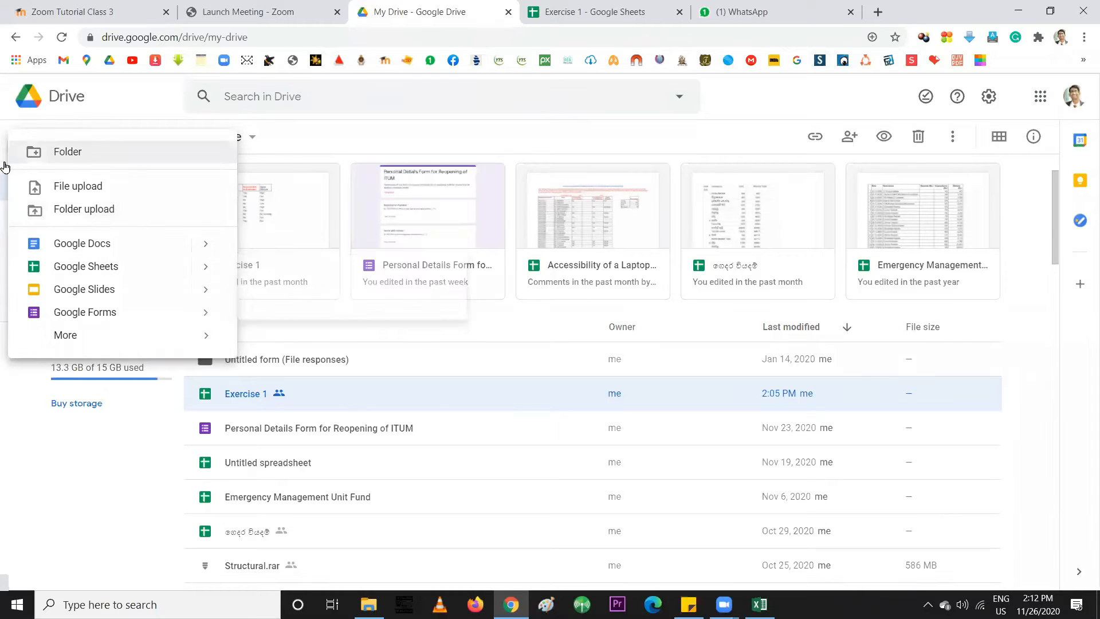
click(5, 271)
click(56, 156)
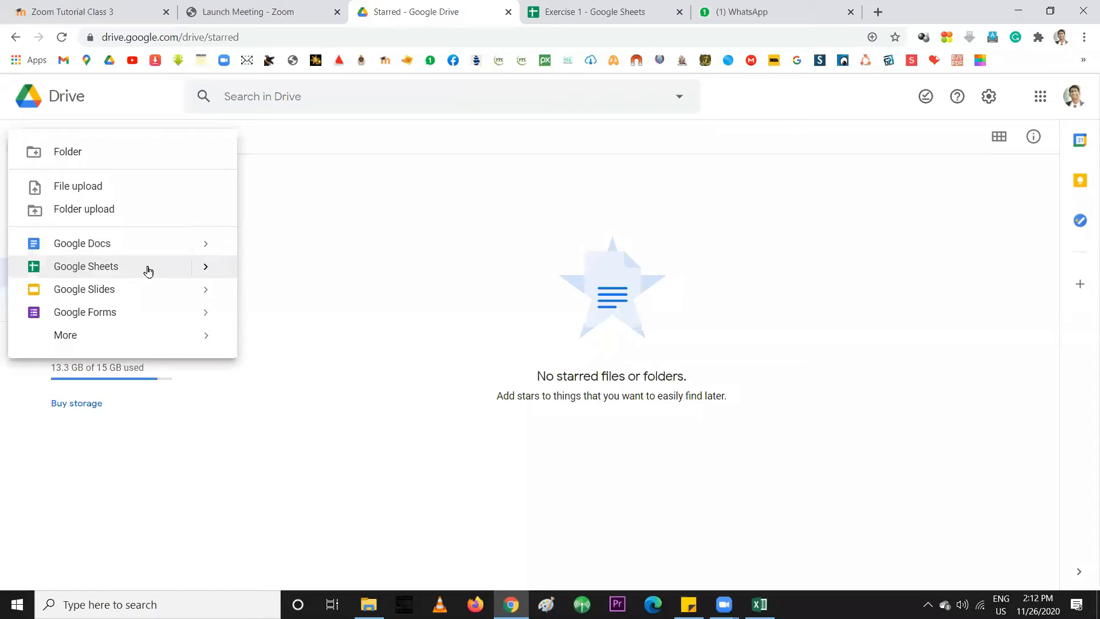
click(206, 267)
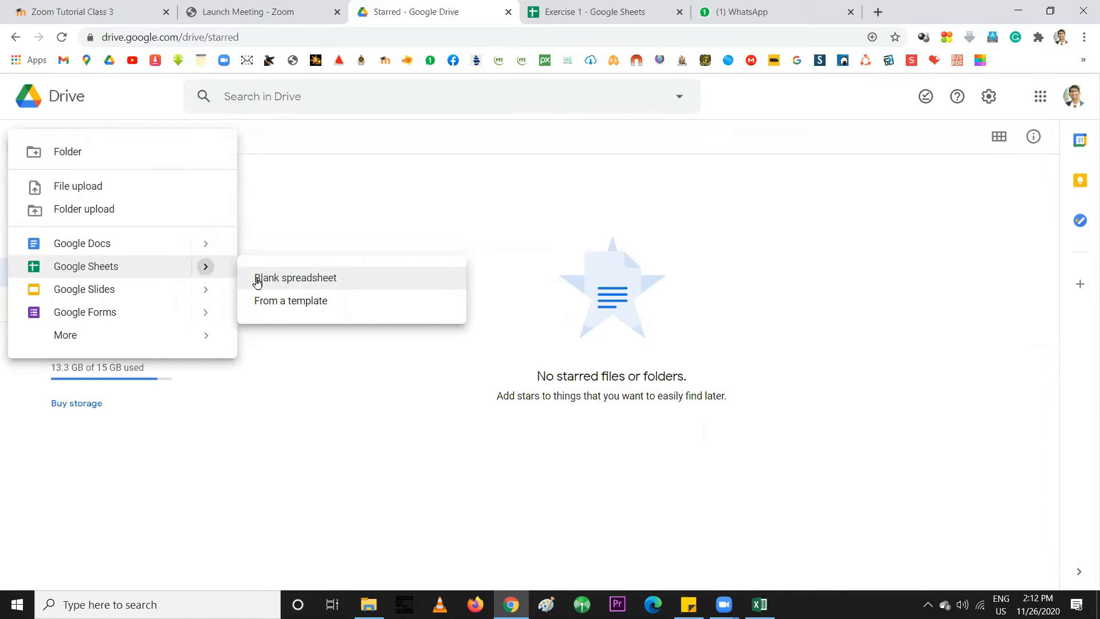
click(91, 270)
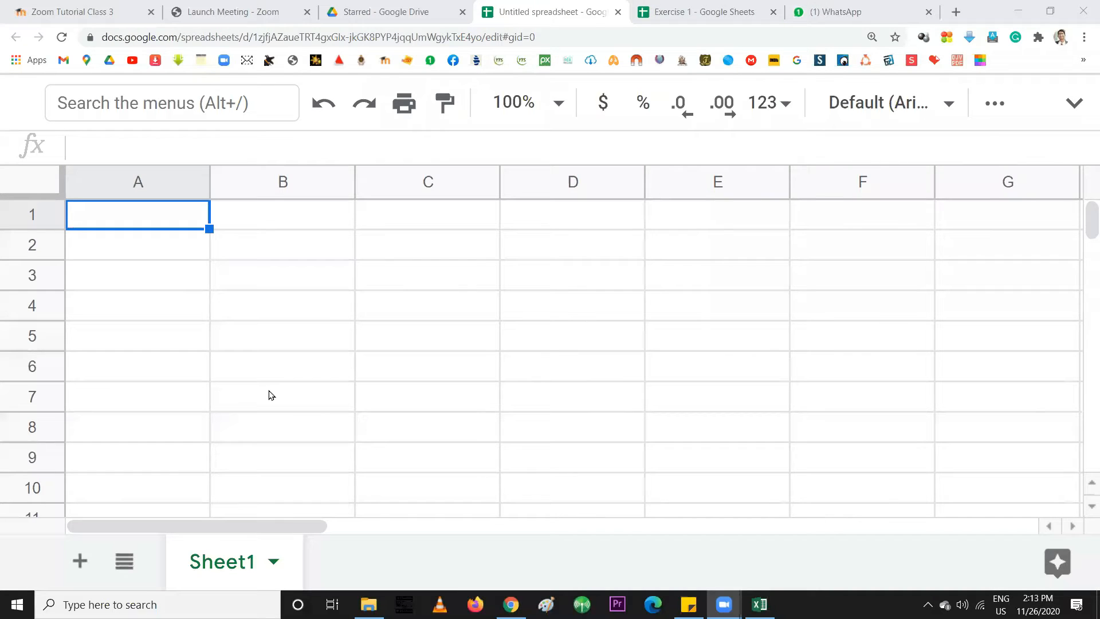
Snap Chrome to the left half and Excel to the right, then scroll Excel sideways to the instructions
click(983, 12)
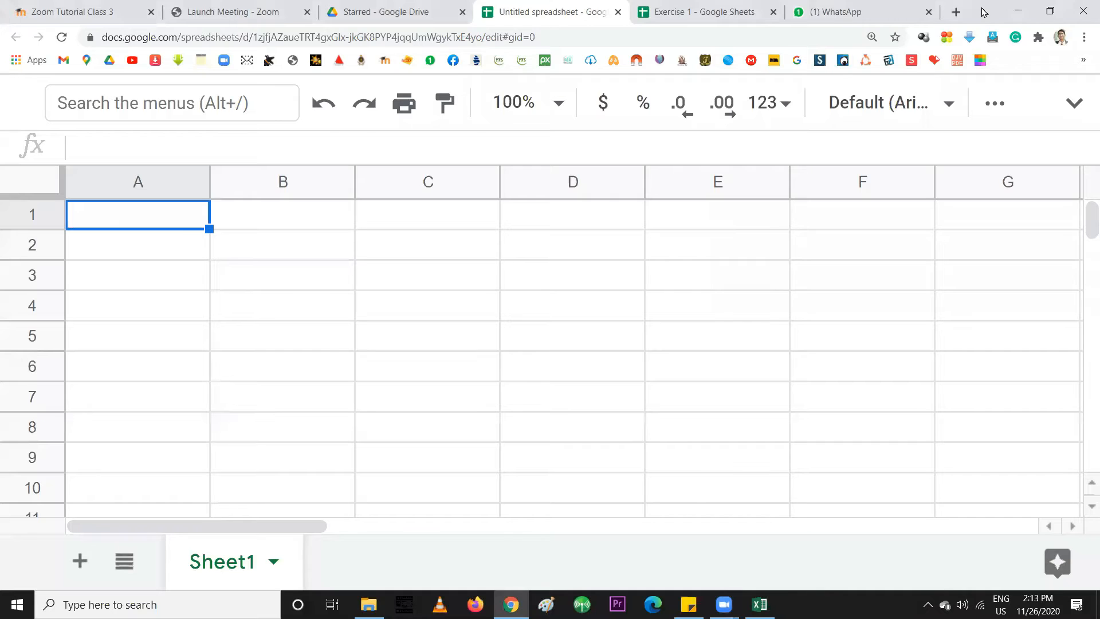
key(super+Left)
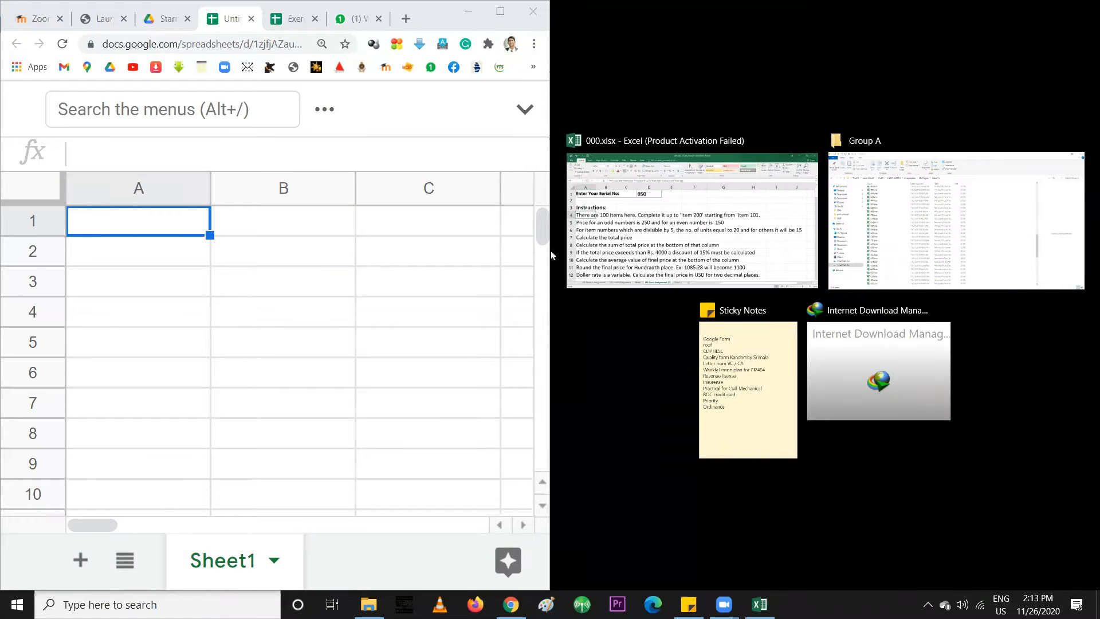
click(761, 215)
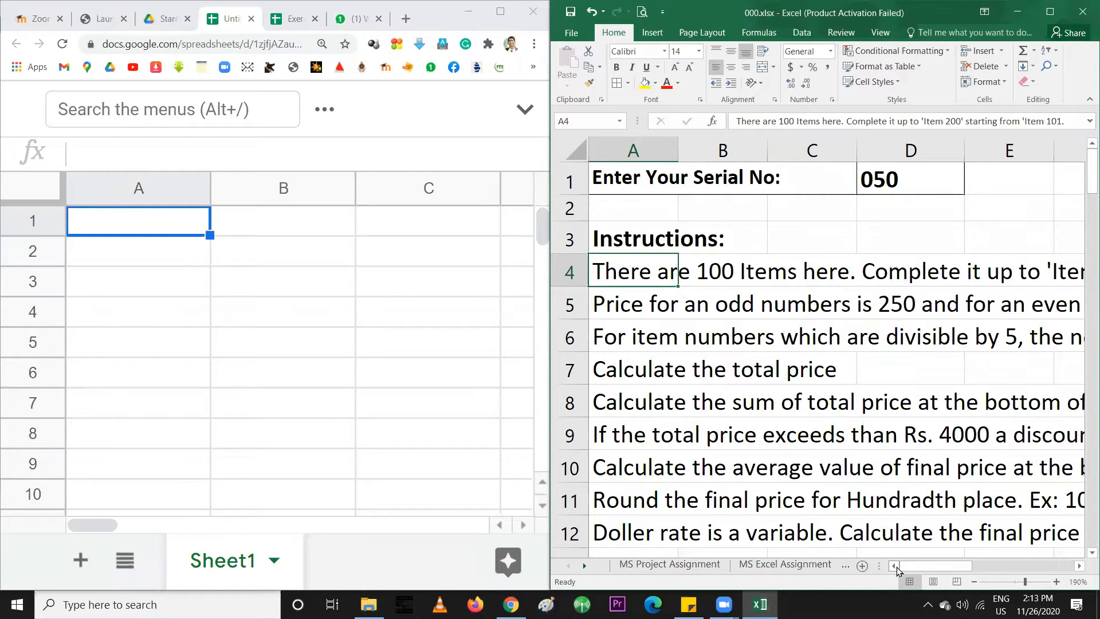
drag(910, 566, 955, 568)
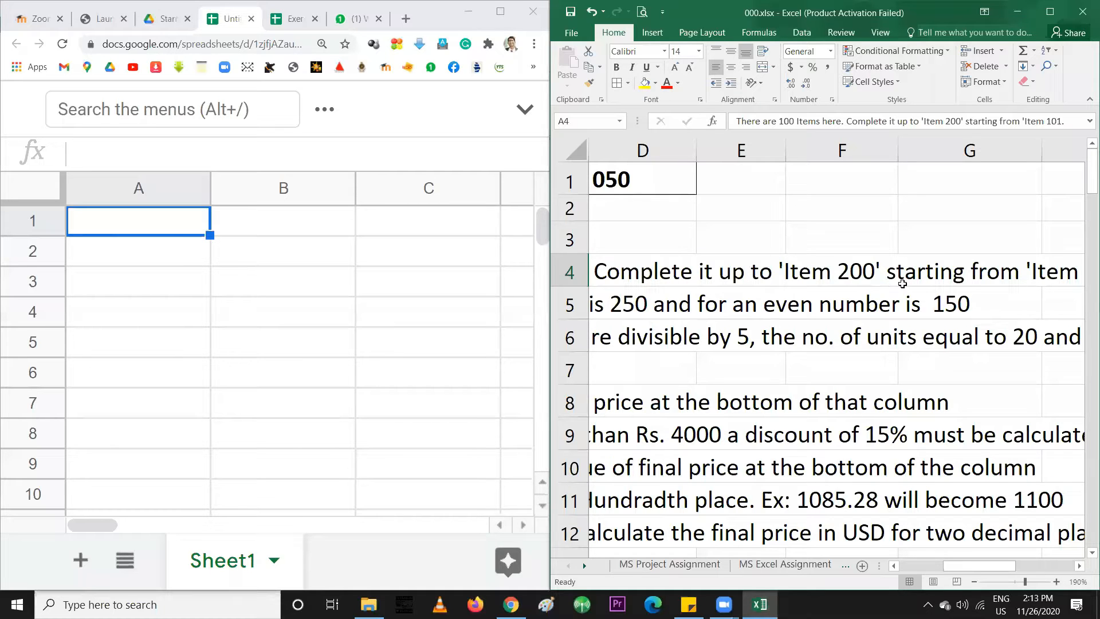
drag(980, 570, 937, 568)
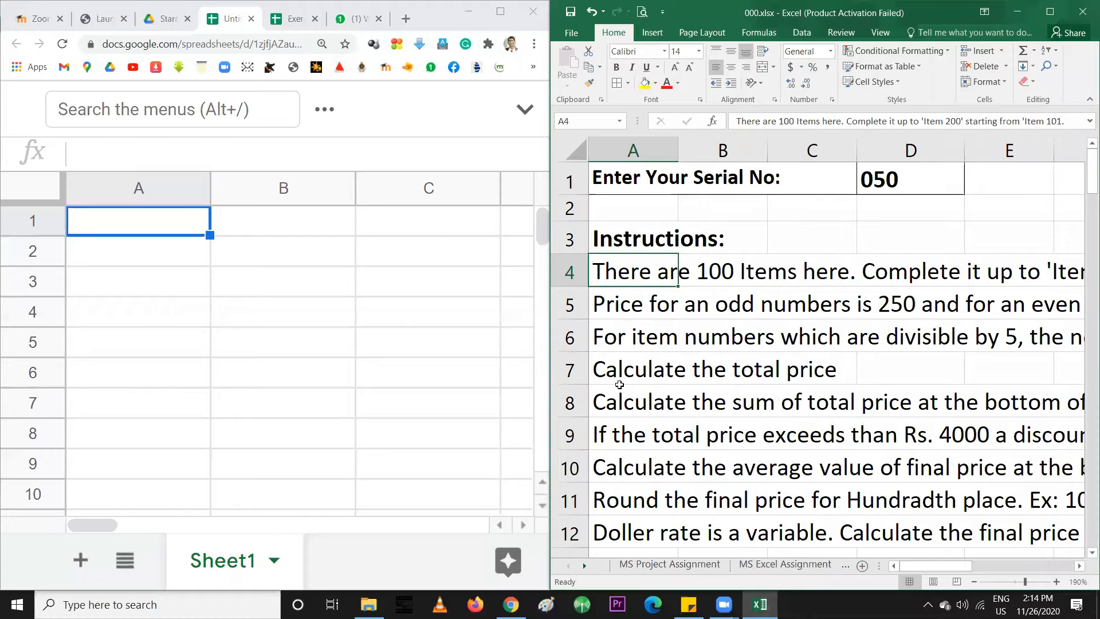
Review the Excel sample table and delete the rows below item 110
scroll(619, 384, down, 1)
scroll(619, 384, down, 5)
scroll(633, 388, up, 2)
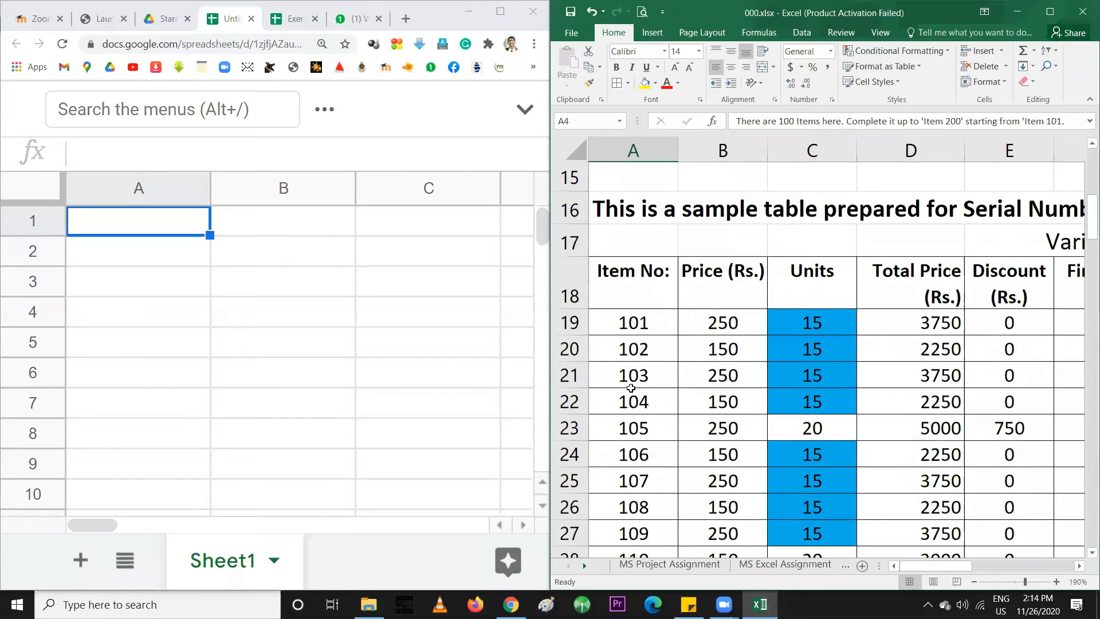
click(638, 396)
click(643, 497)
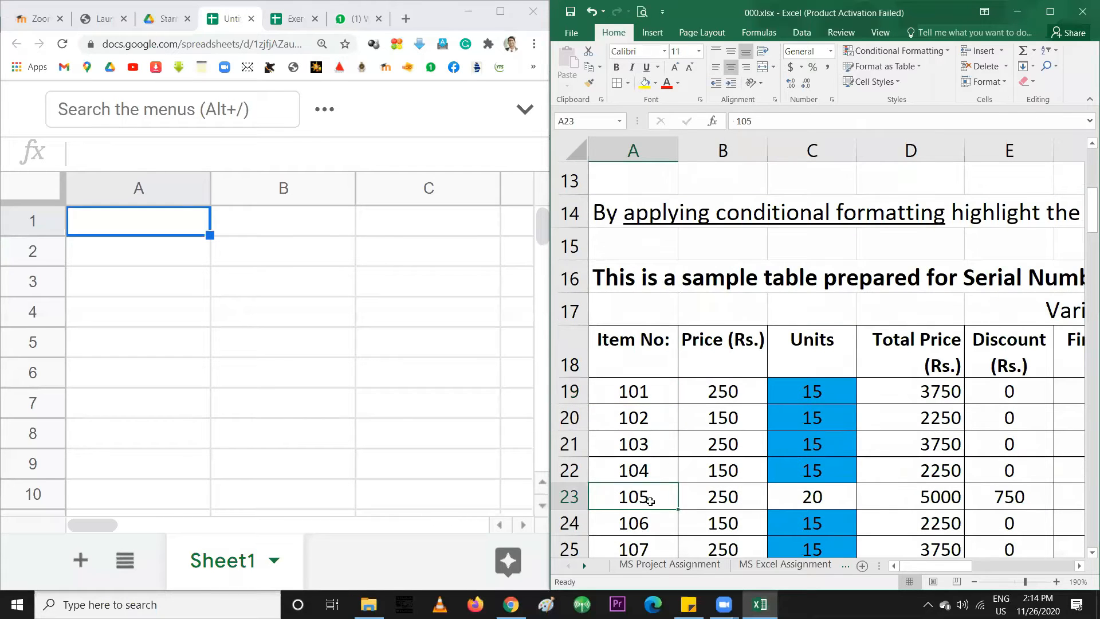
scroll(613, 491, down, 1)
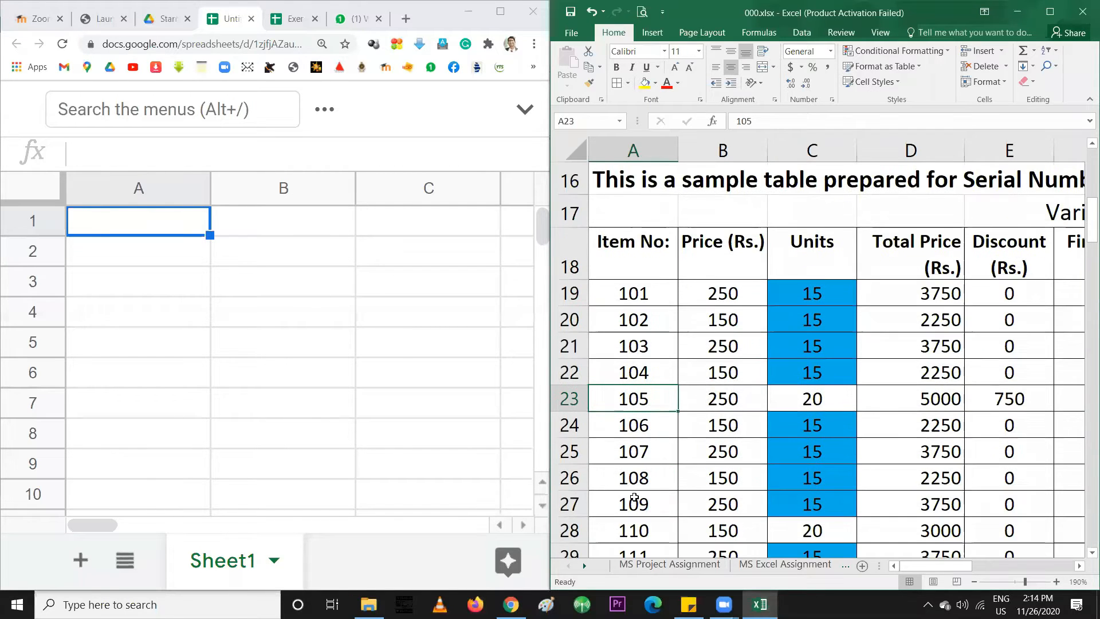
click(624, 546)
scroll(625, 546, down, 14)
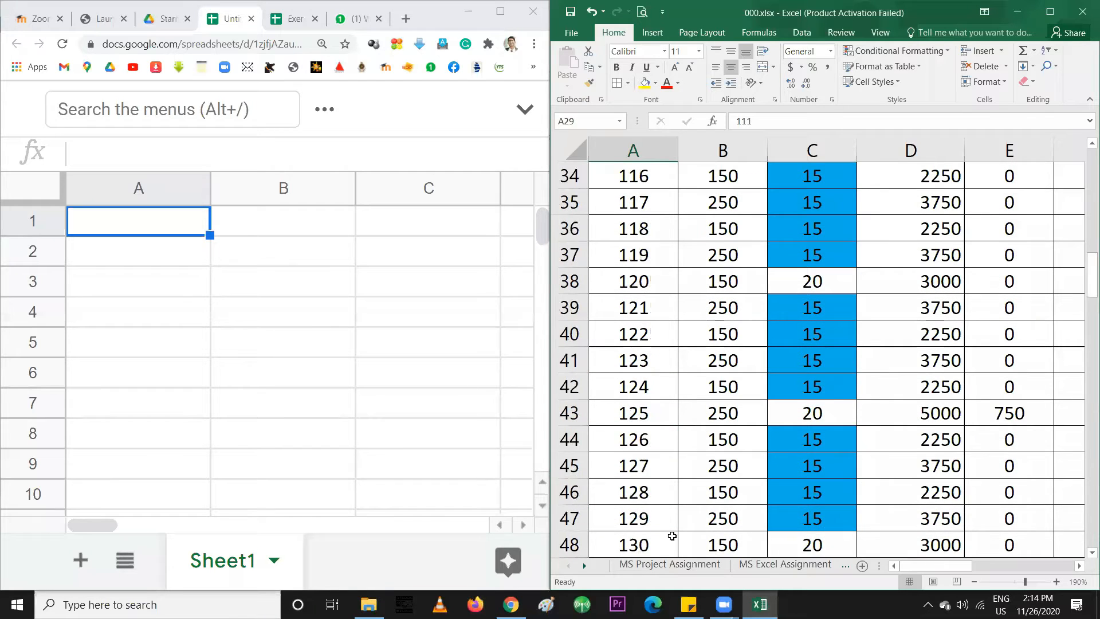
scroll(731, 552, down, 18)
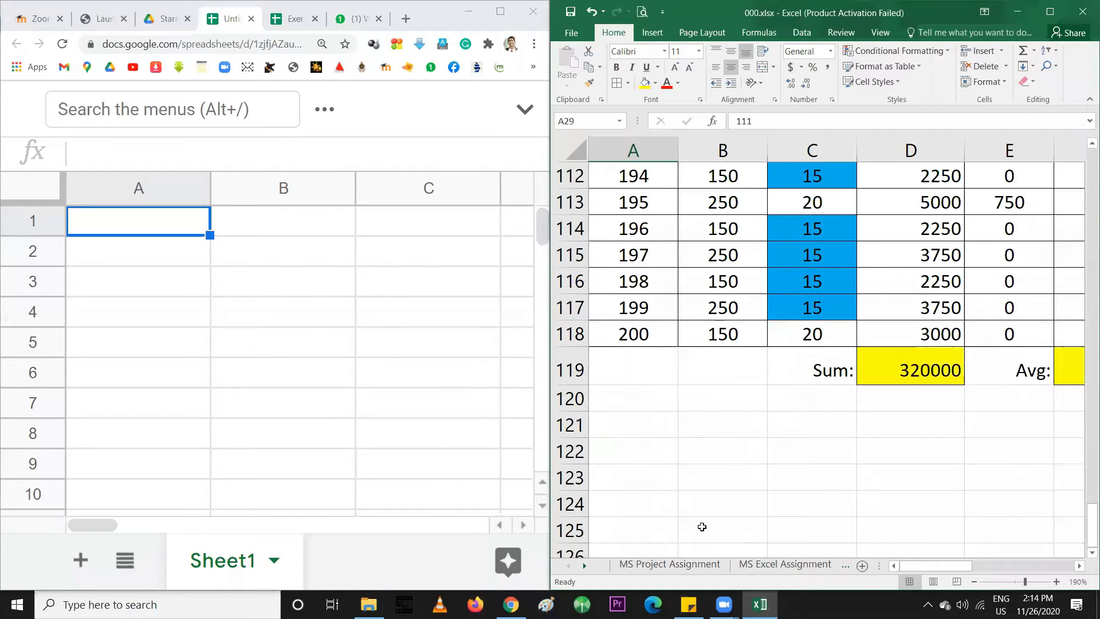
scroll(676, 483, up, 2)
drag(653, 492, 893, 490)
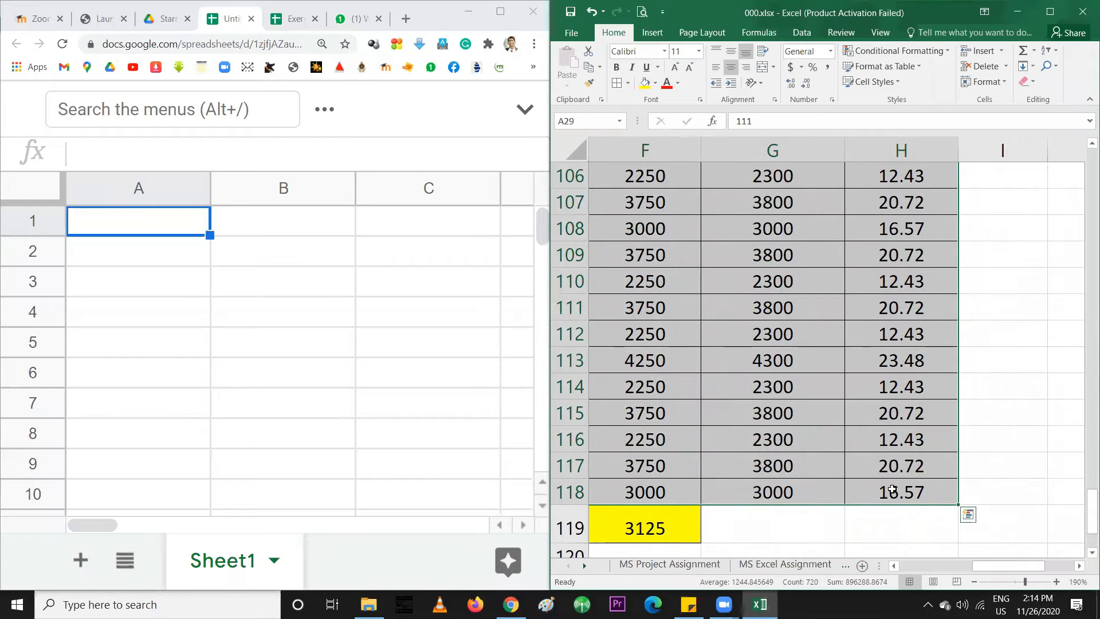
key(Delete)
Check the remaining table from the Item No: header through items 101 and 110
drag(912, 566, 887, 567)
scroll(866, 513, up, 2)
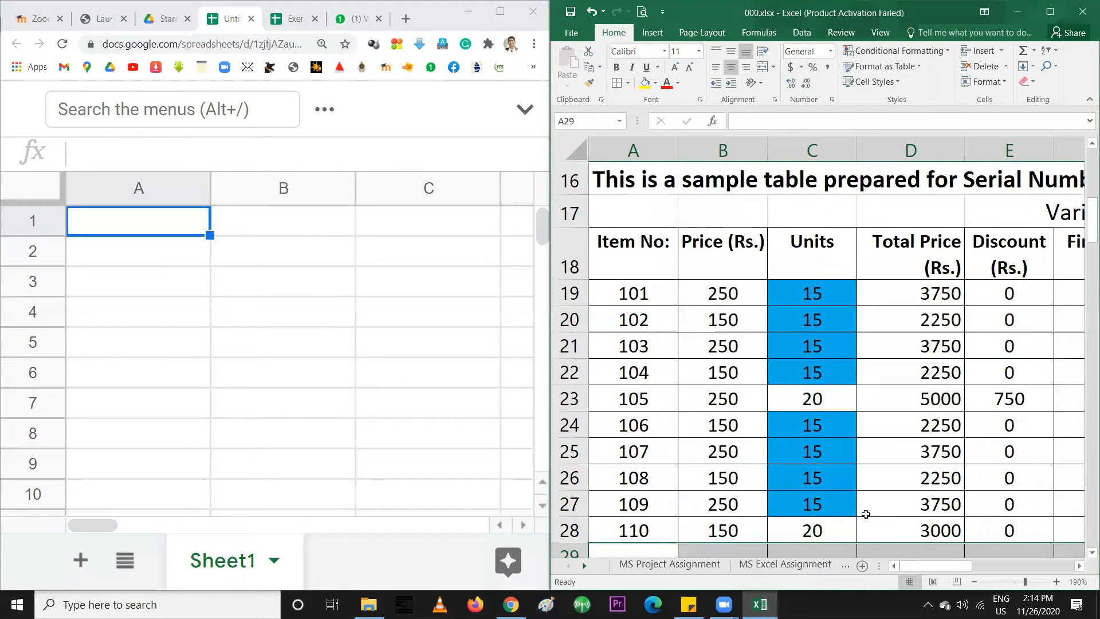
scroll(657, 366, down, 1)
scroll(654, 344, up, 1)
click(641, 265)
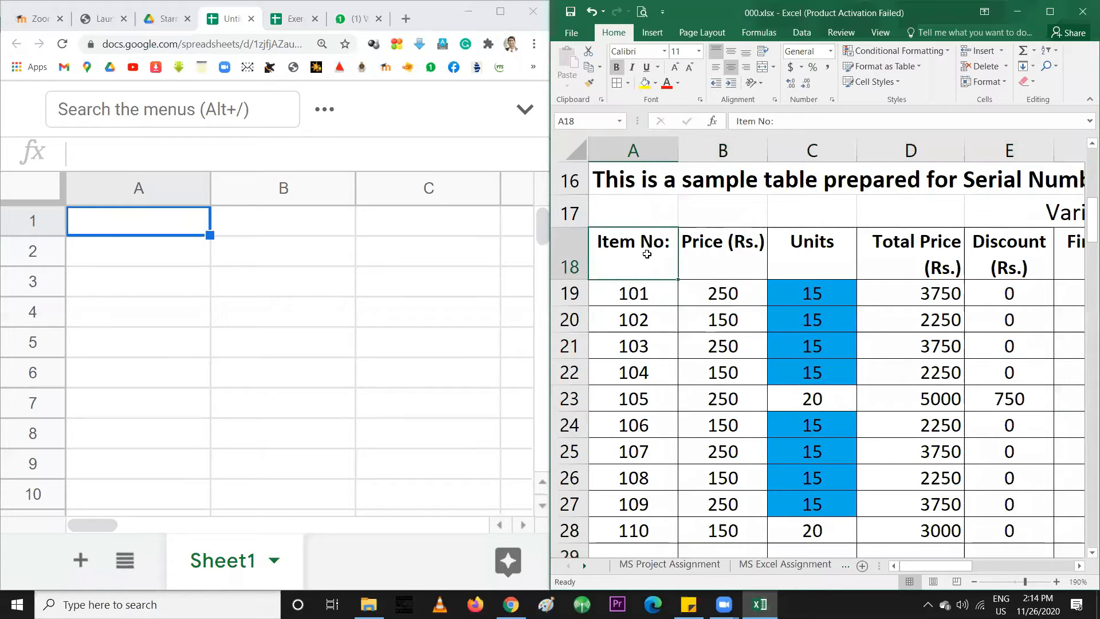
click(633, 293)
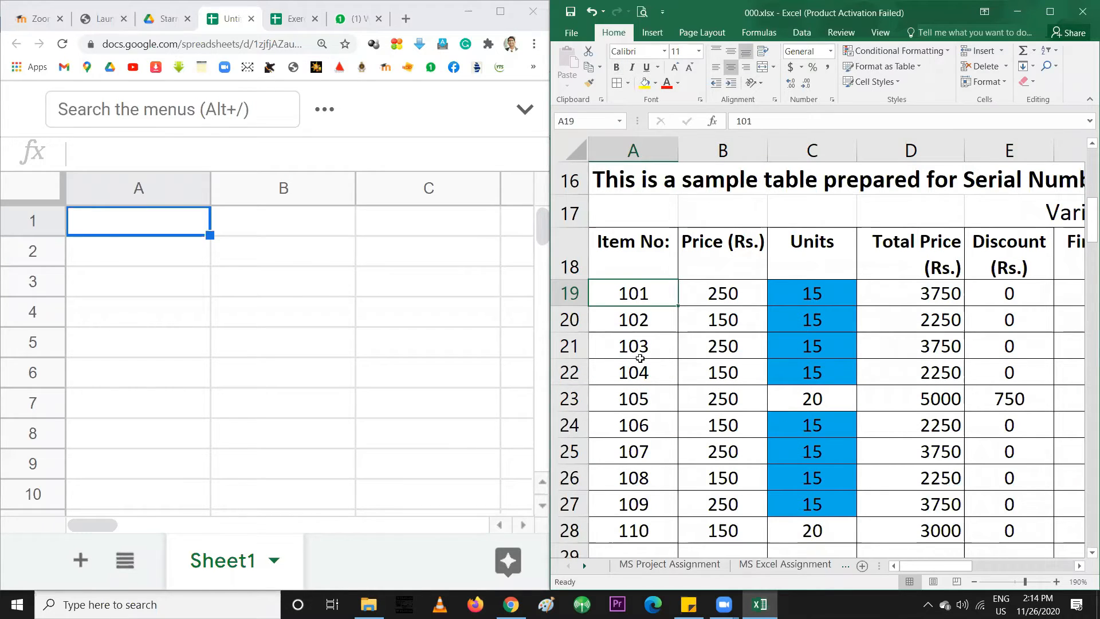
click(633, 533)
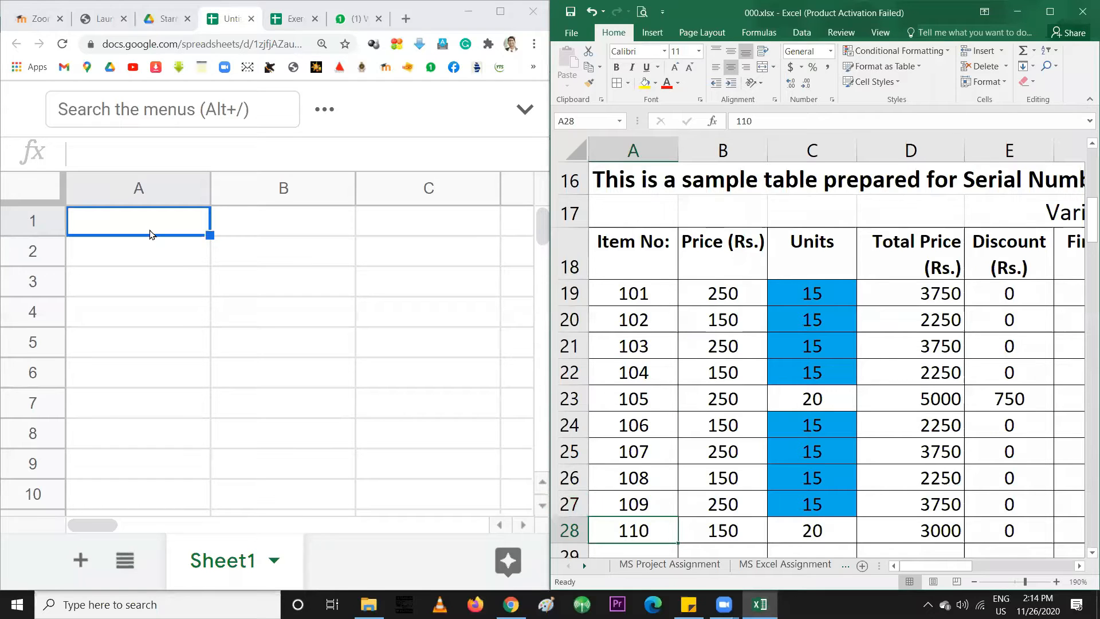
Enter the header 'Item No:' in A1 and 101 in A2
click(133, 227)
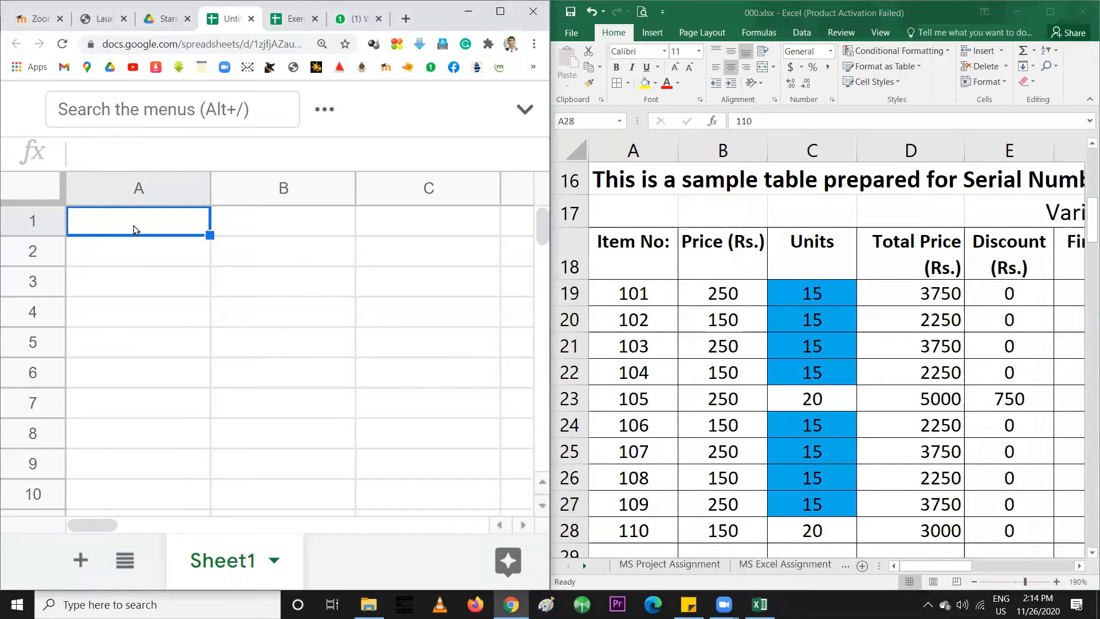
double_click(133, 225)
text(Item No:)
key(Return)
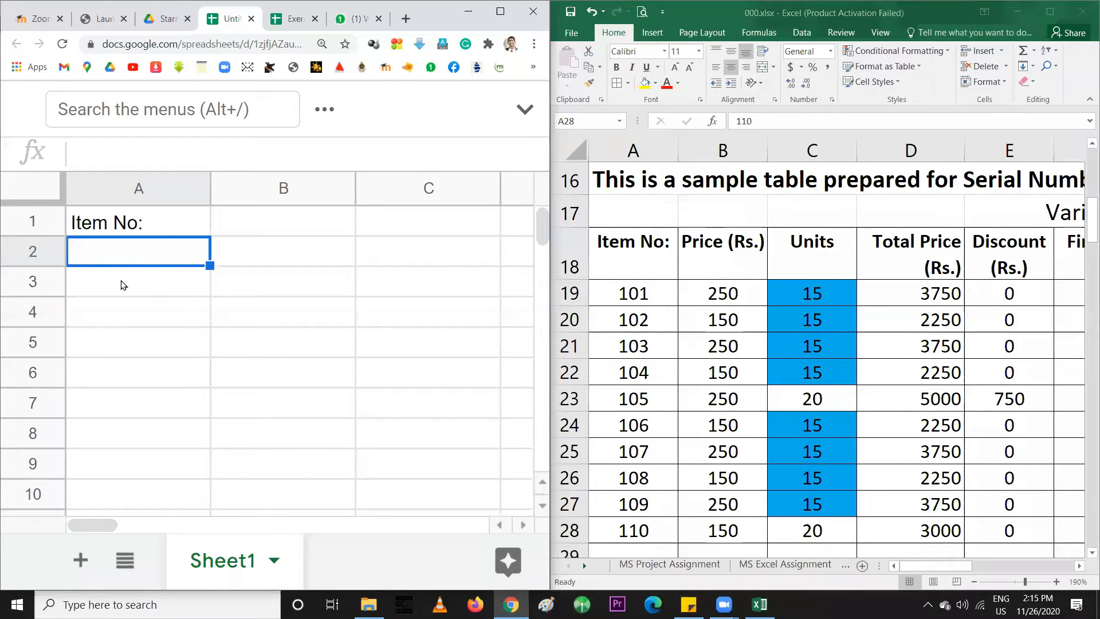
text(101)
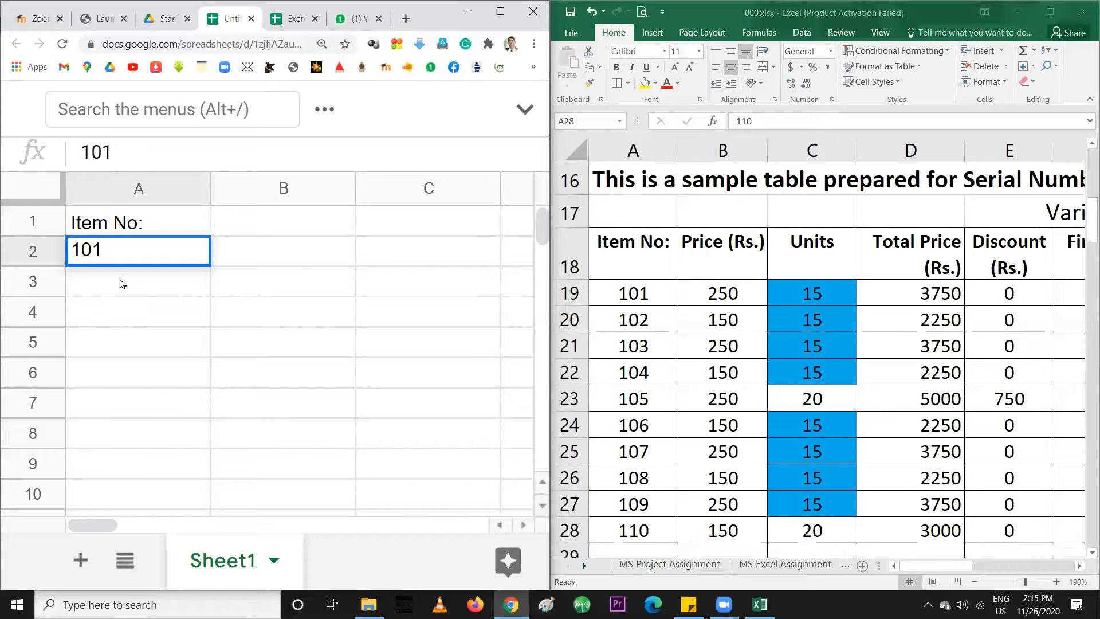
key(Return)
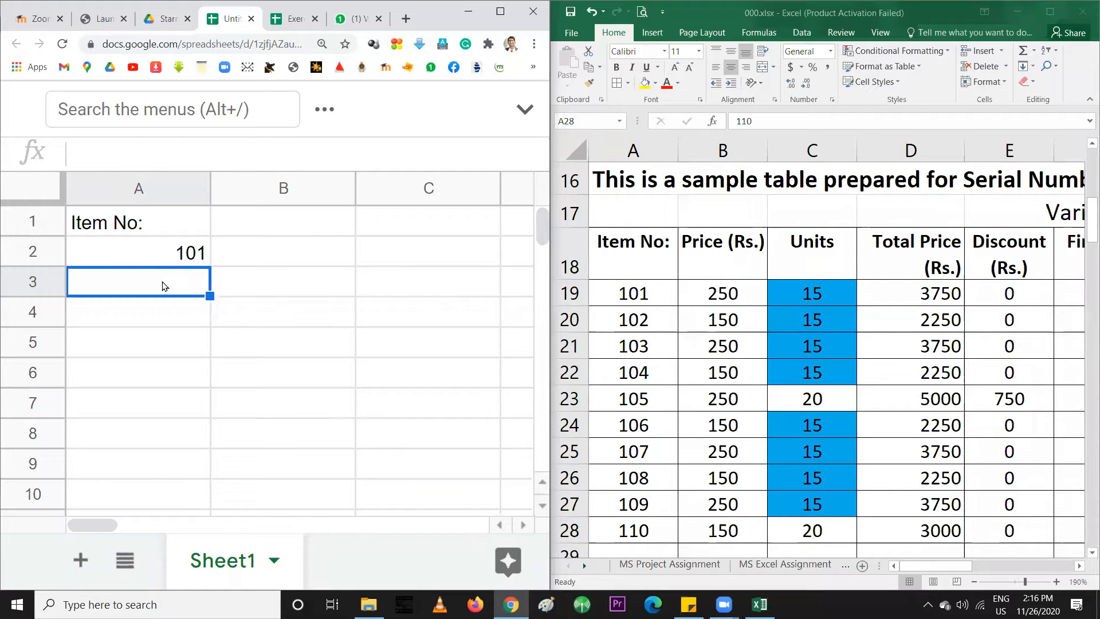
Enter item numbers 102, 103, 104 and 105 in A3:A6
text(102)
key(Return)
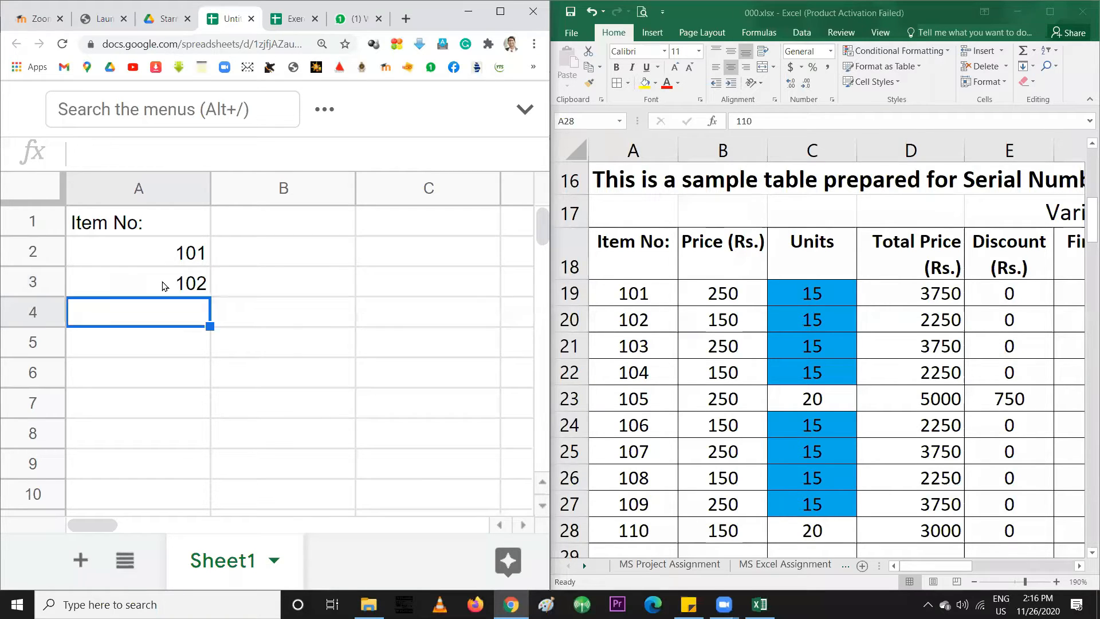
text(103)
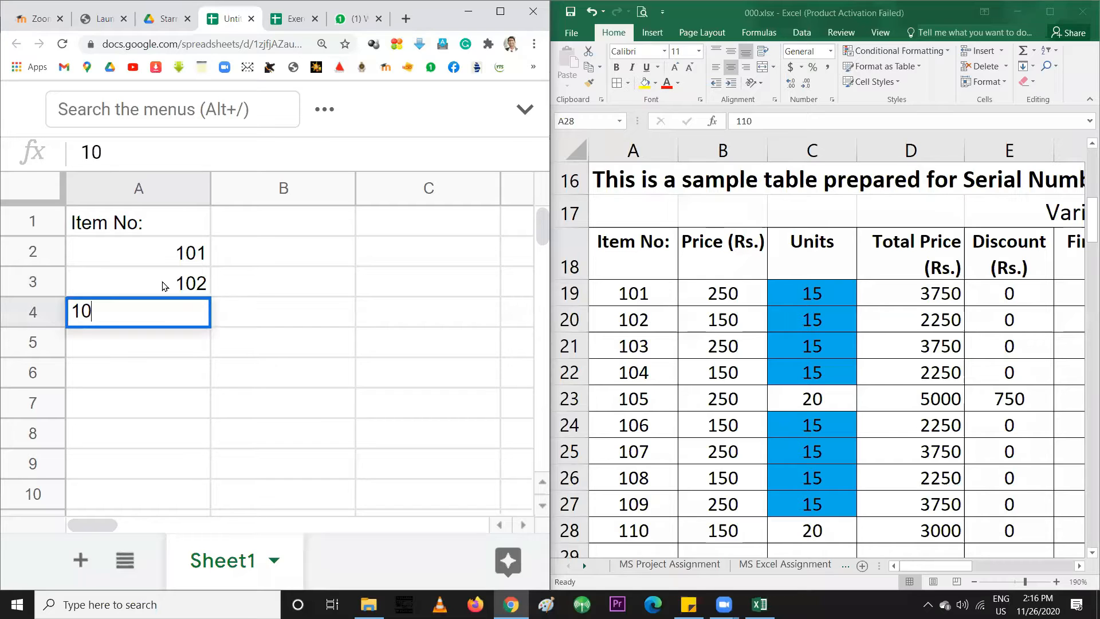
key(Return)
text(104)
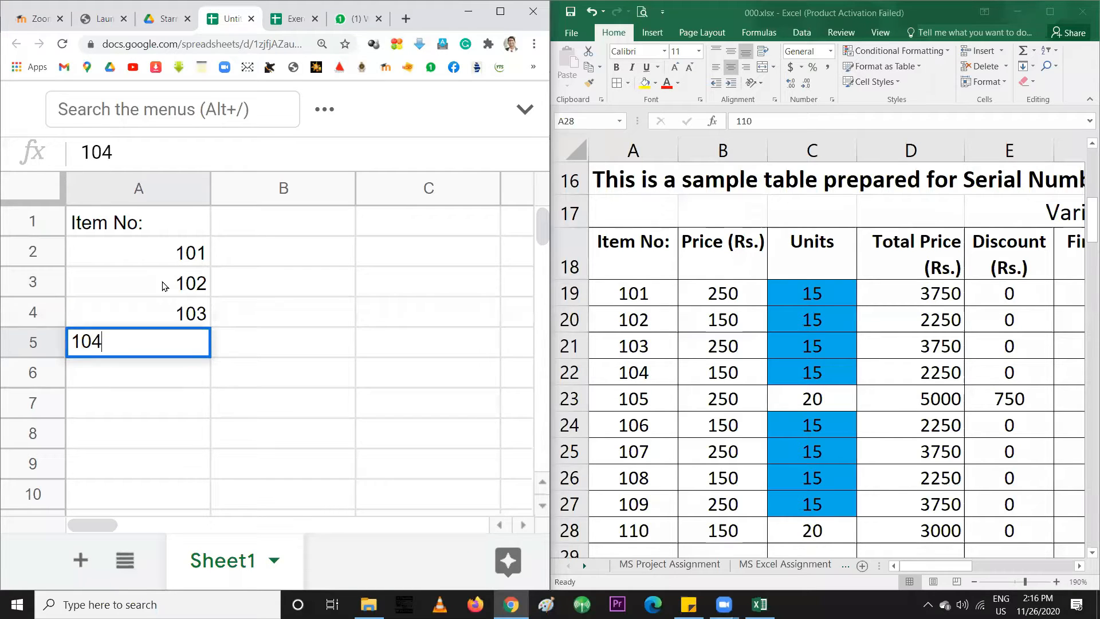
key(Return)
text(105)
key(Return)
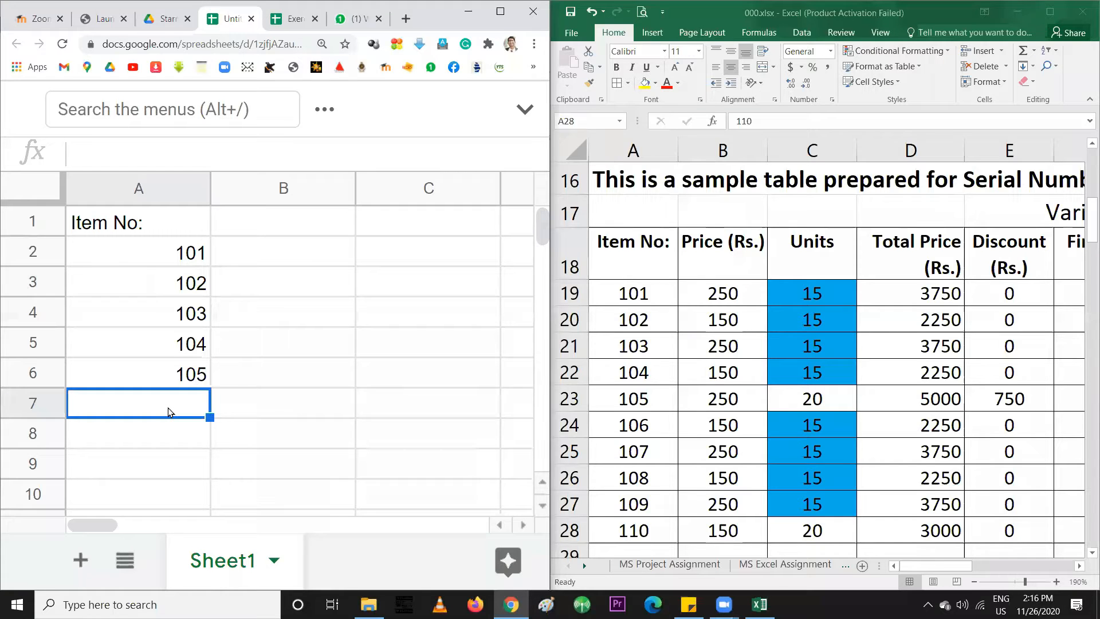
Clear item numbers 102–105 from A3:A6
drag(172, 287, 191, 376)
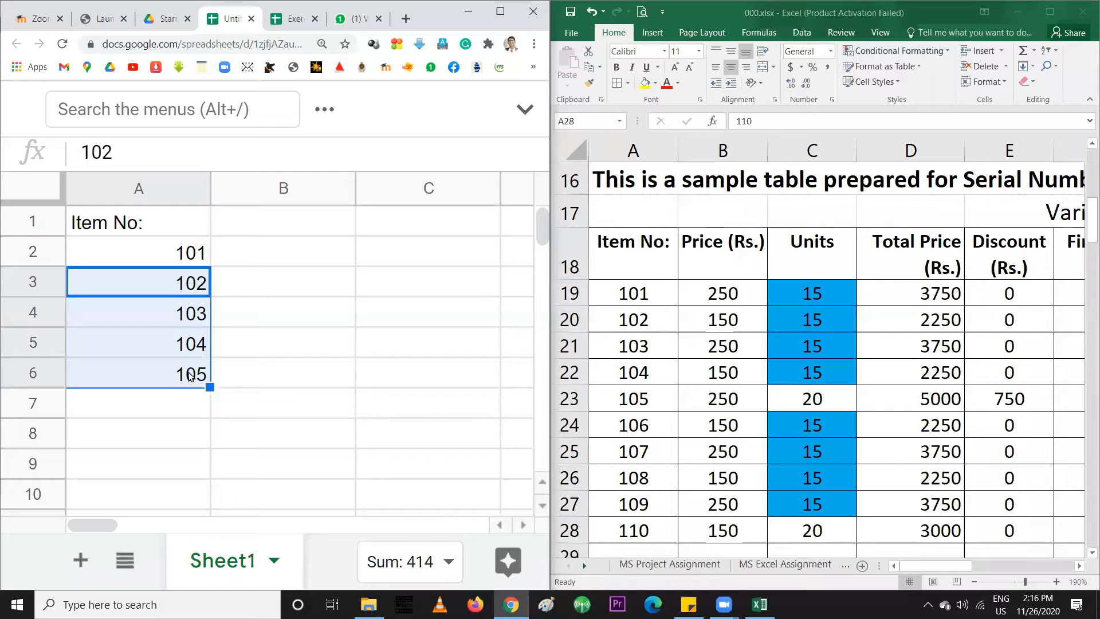
key(Delete)
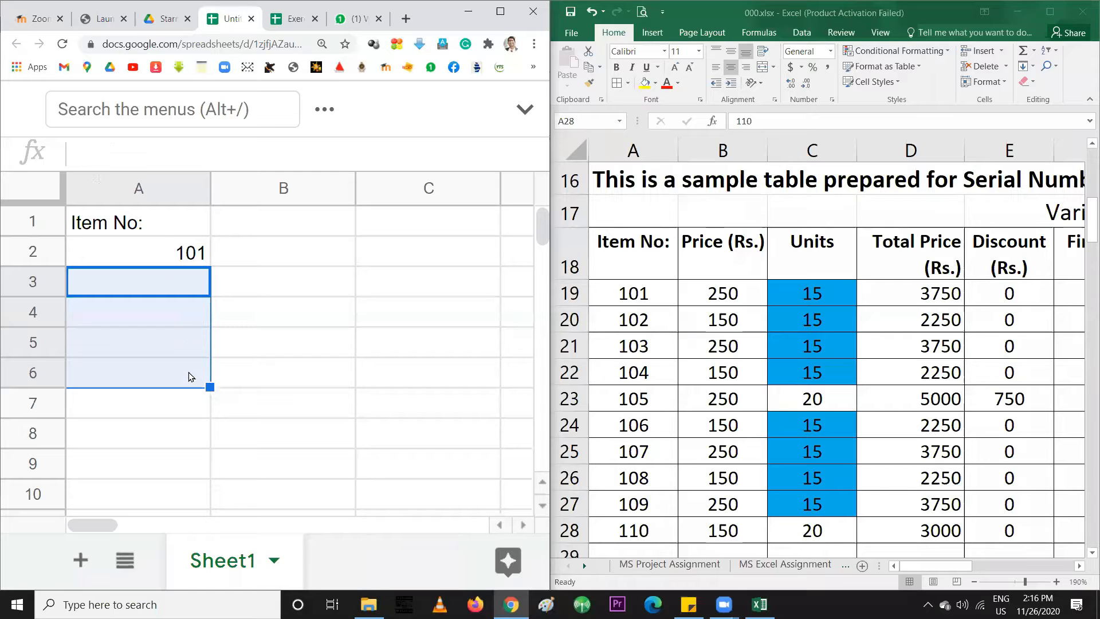
click(153, 287)
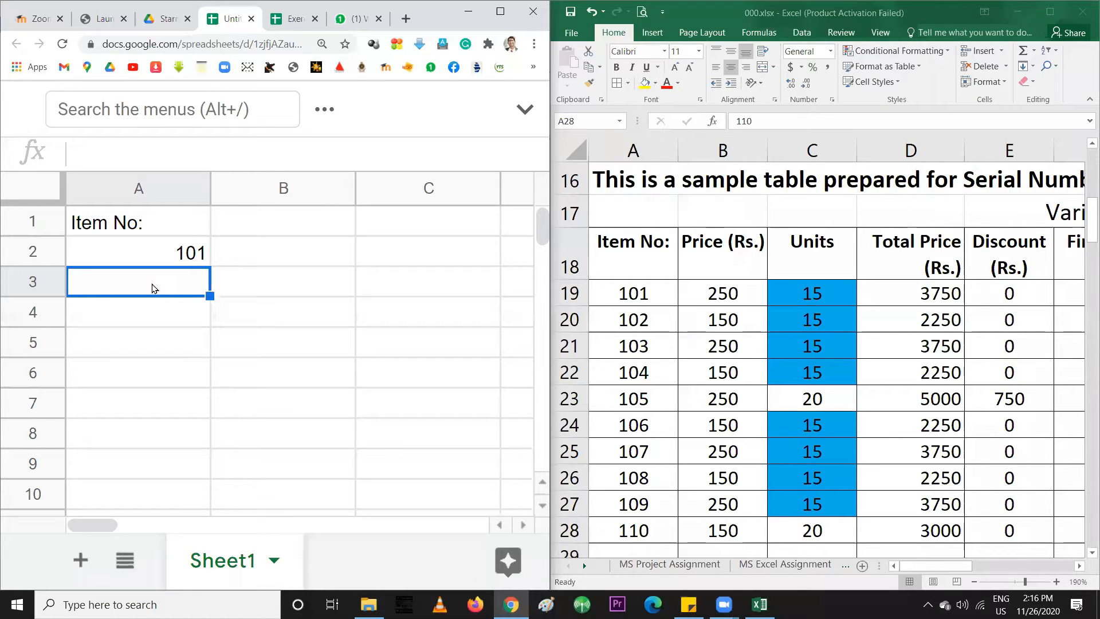
Fill 101 down to A10, then undo the copies so only A2 keeps 101
click(179, 263)
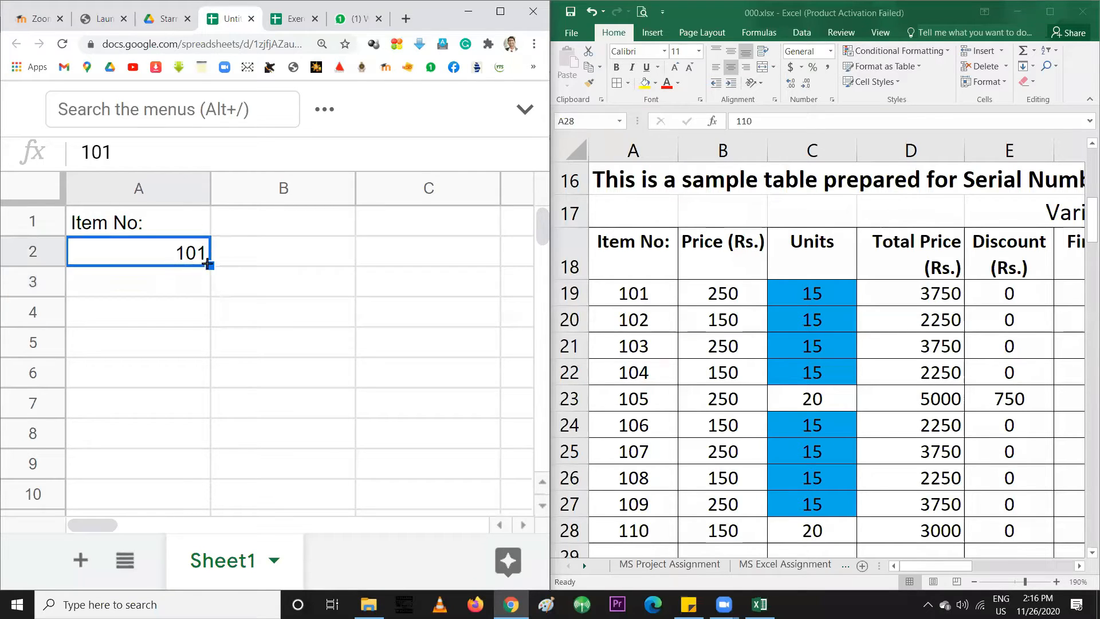
drag(208, 265, 206, 486)
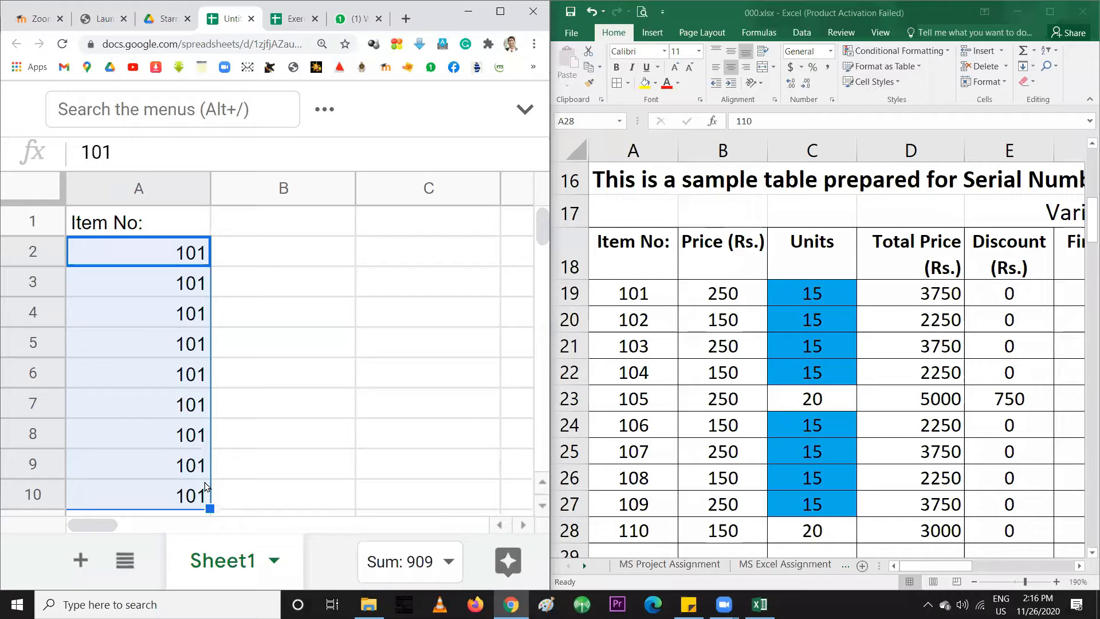
click(182, 255)
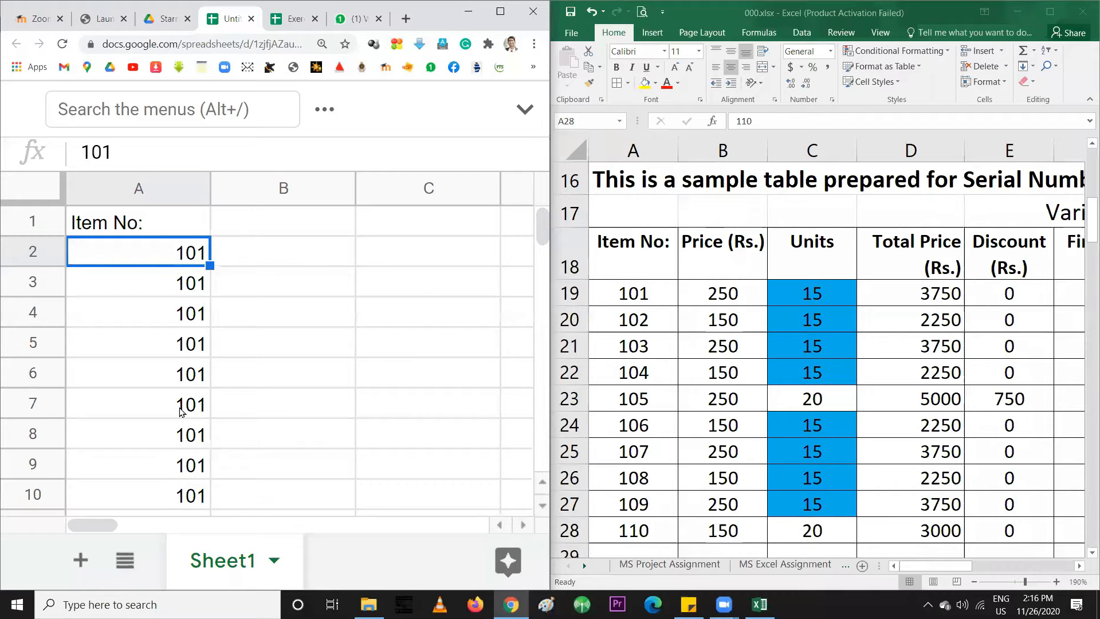
click(161, 289)
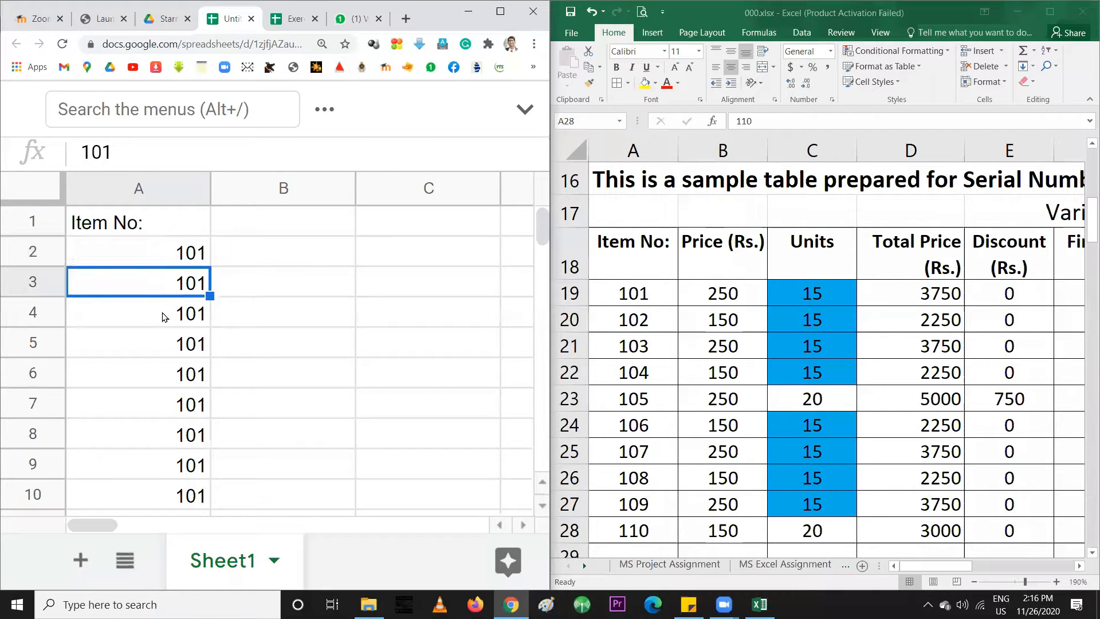
key(ctrl+z)
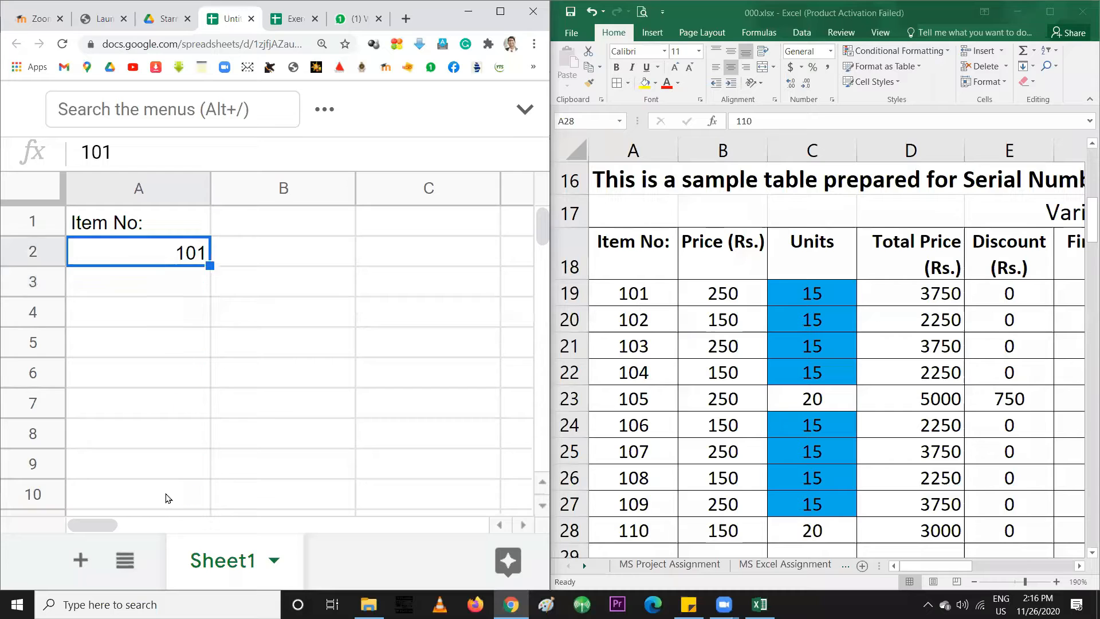
click(169, 292)
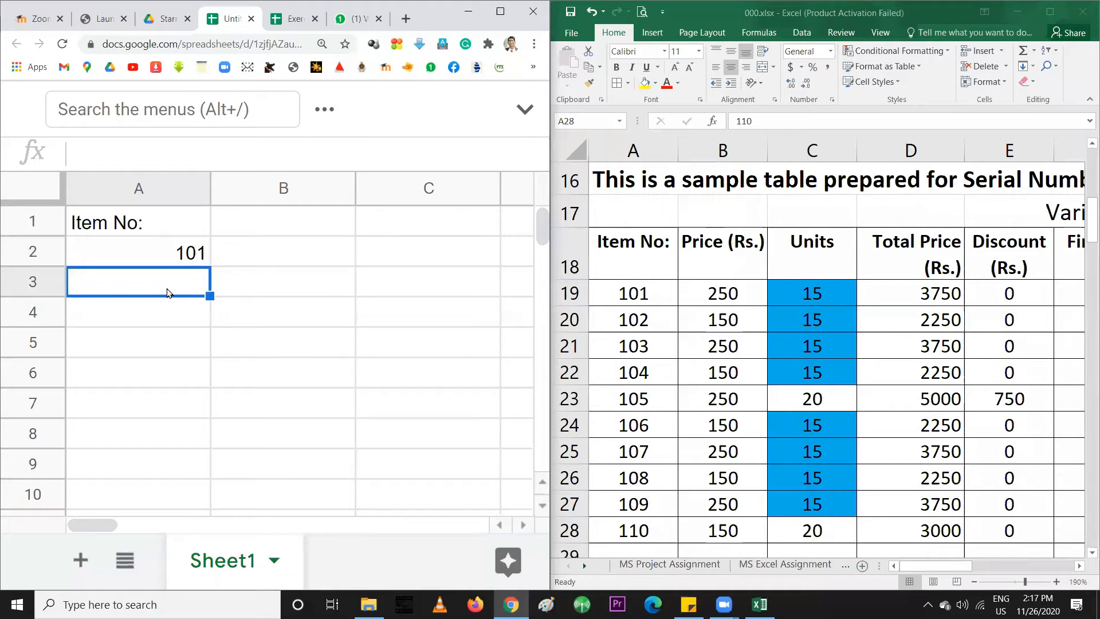
text(102)
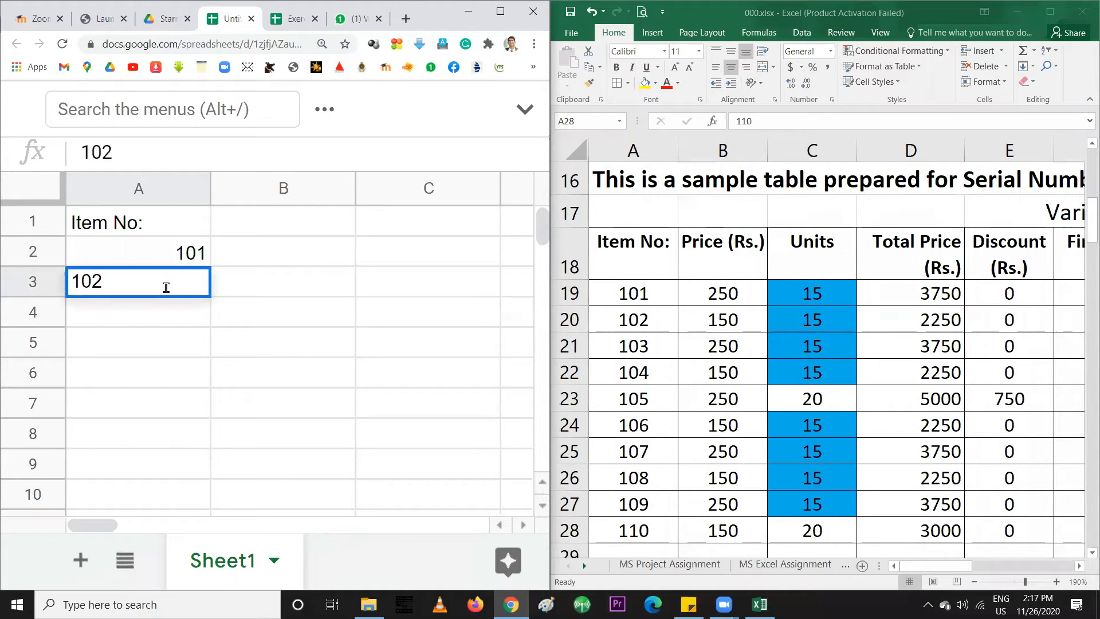
key(Return)
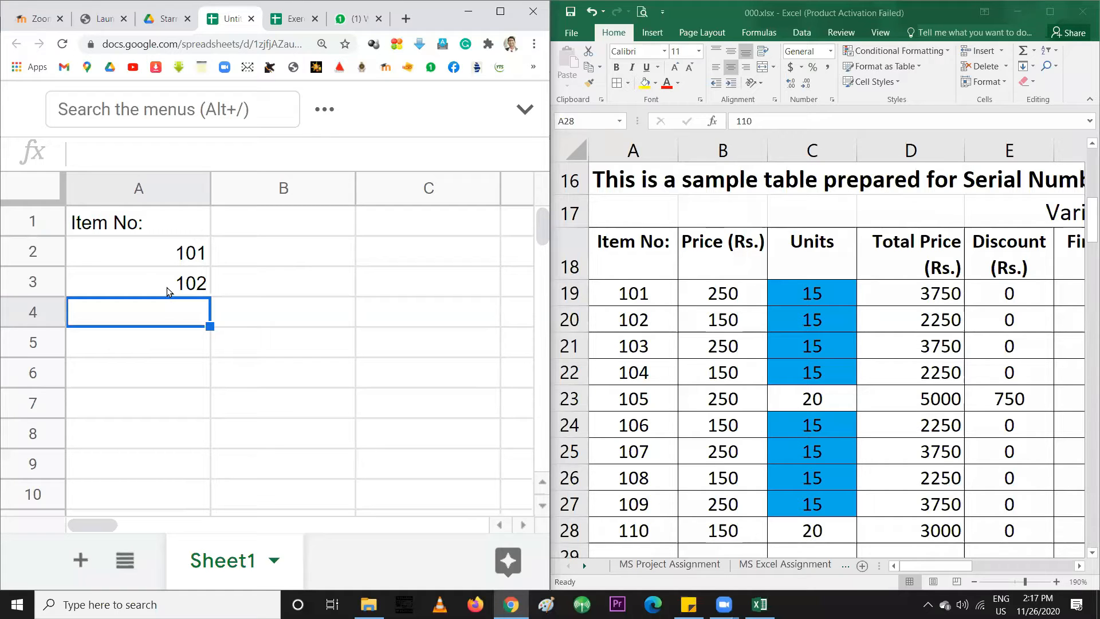
drag(146, 252, 149, 277)
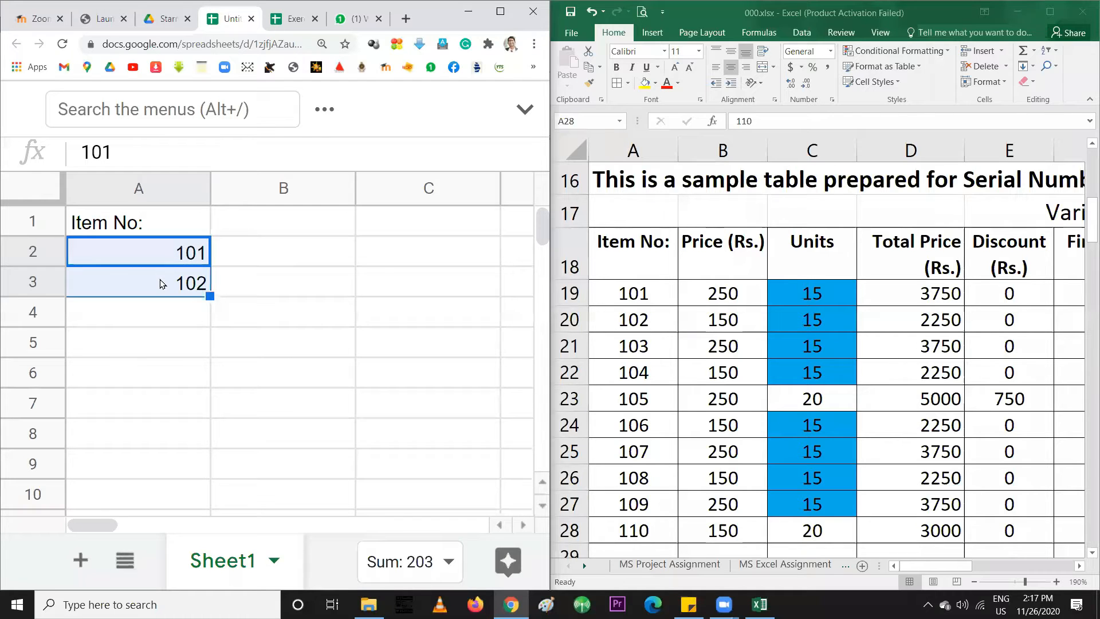
drag(210, 296, 198, 478)
scroll(192, 427, down, 2)
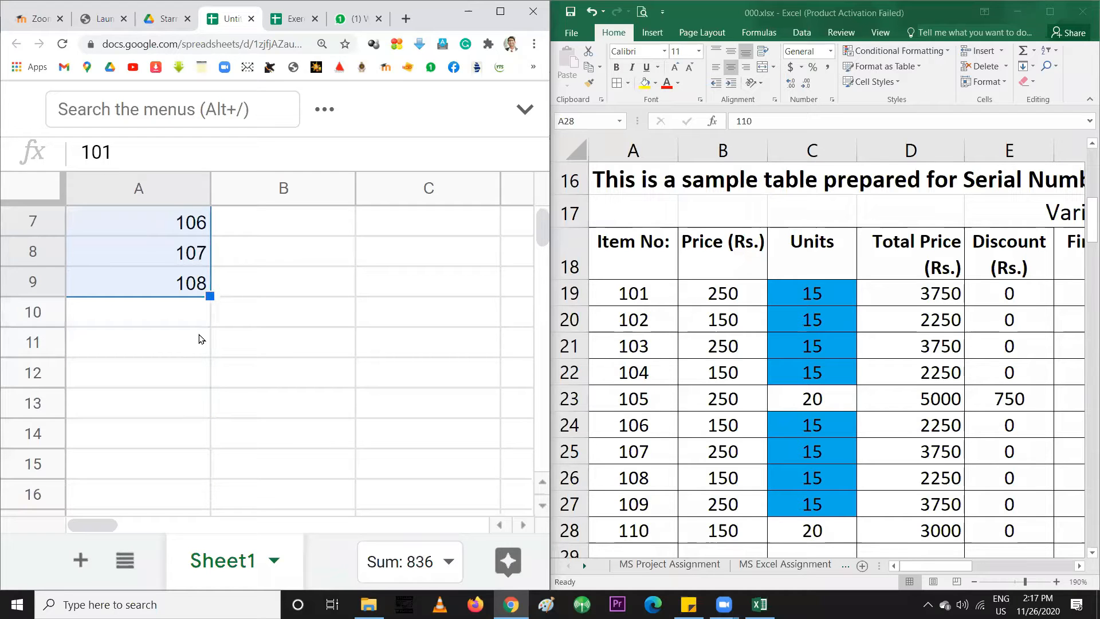
drag(209, 296, 169, 362)
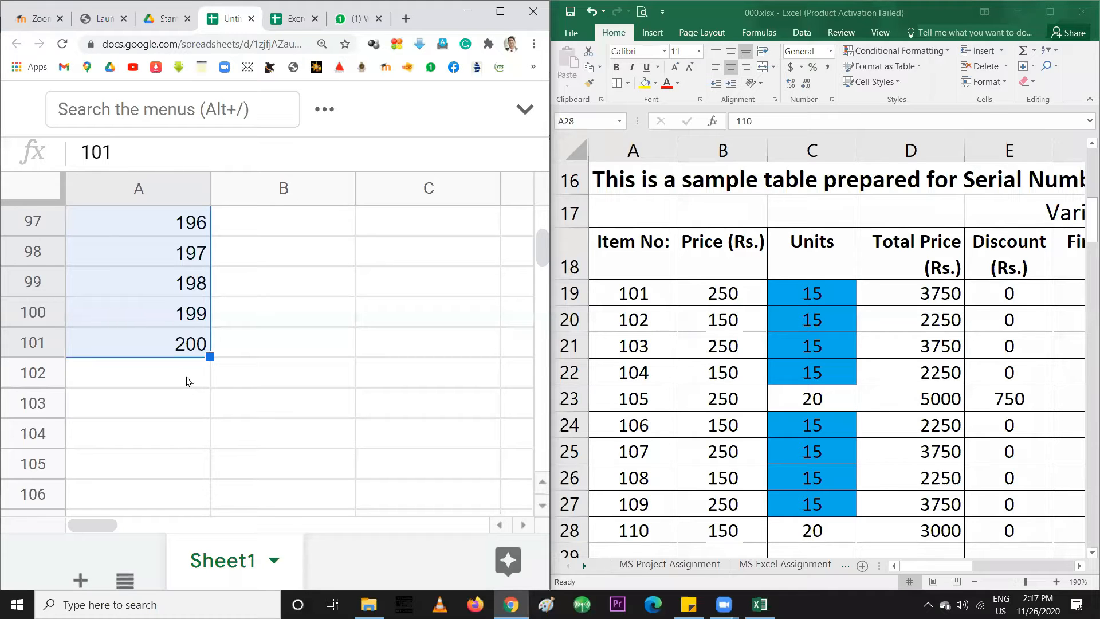
scroll(189, 381, up, 20)
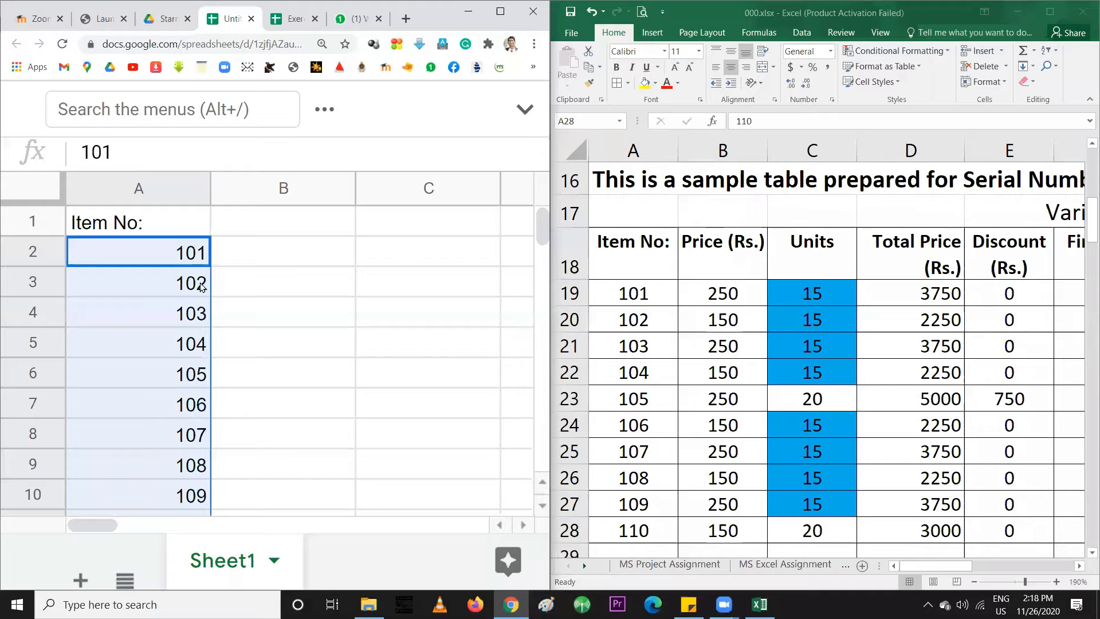
key(ctrl)
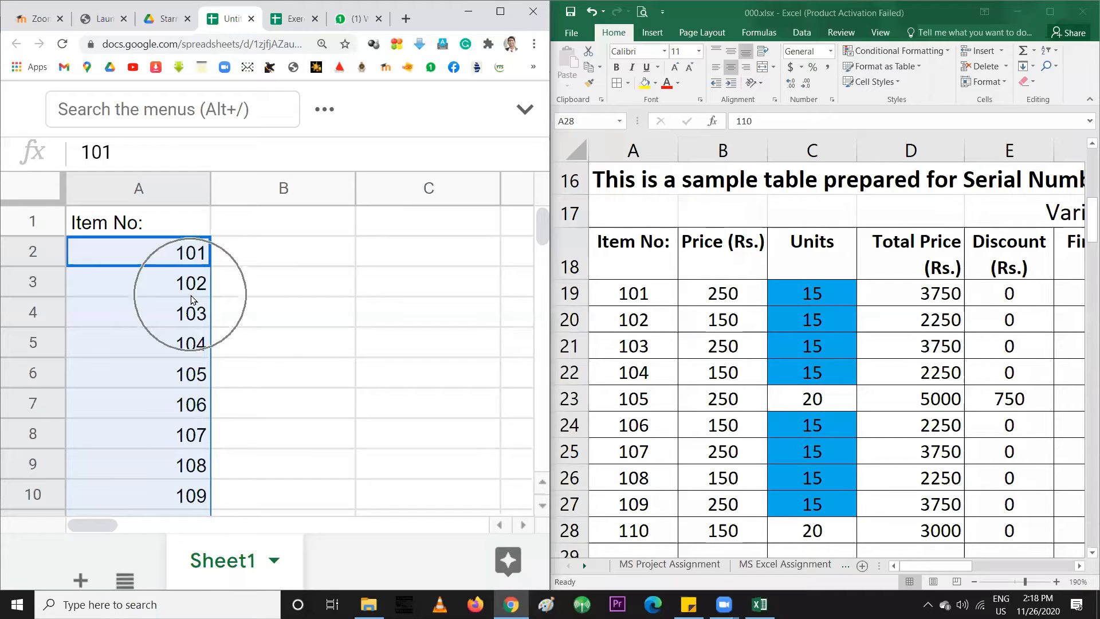
key(ctrl)
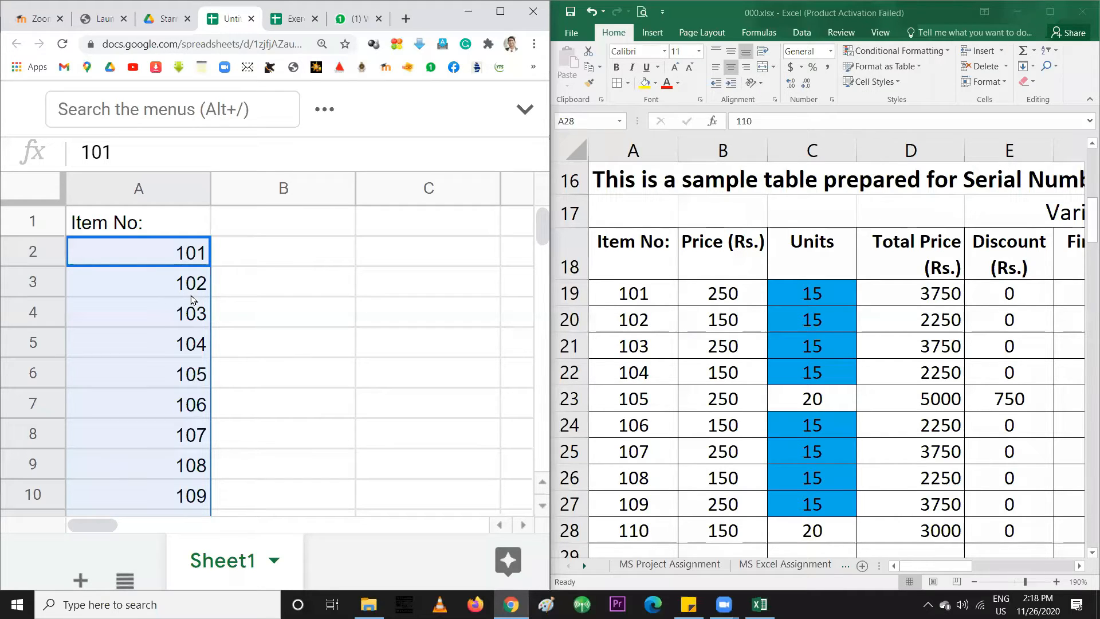
key(ctrl+z)
key(ctrl+z)
key(ctrl+z)
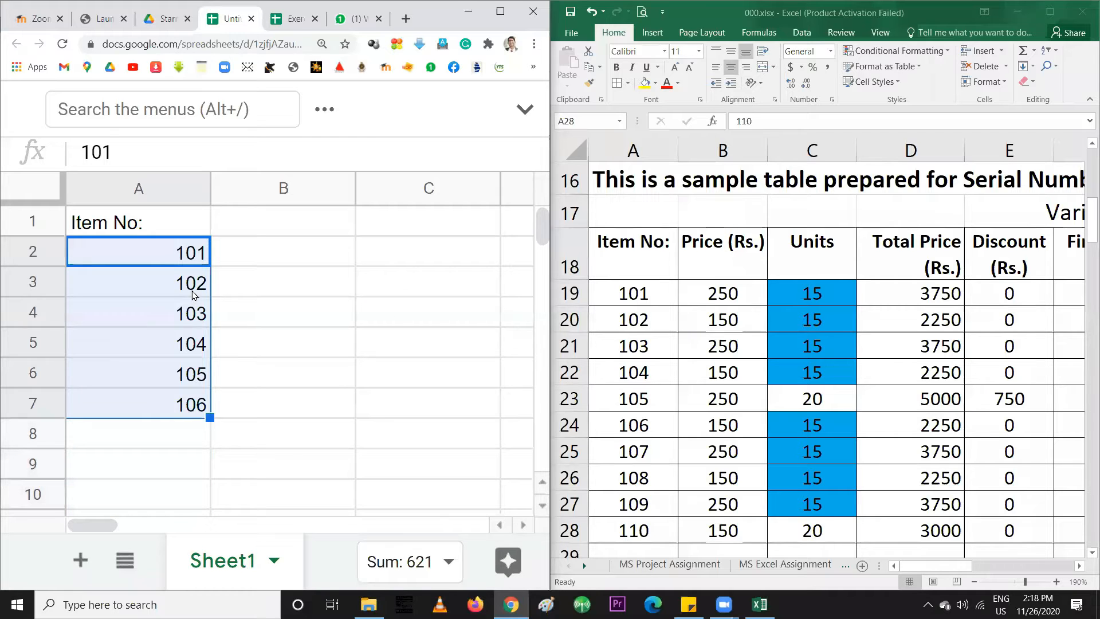
click(191, 291)
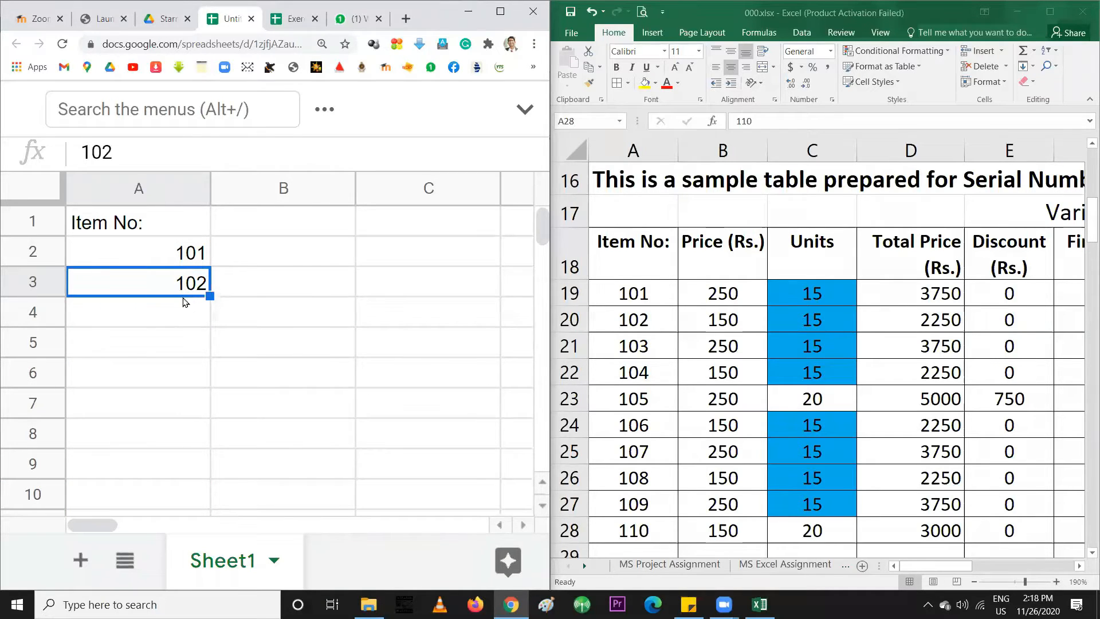
key(Delete)
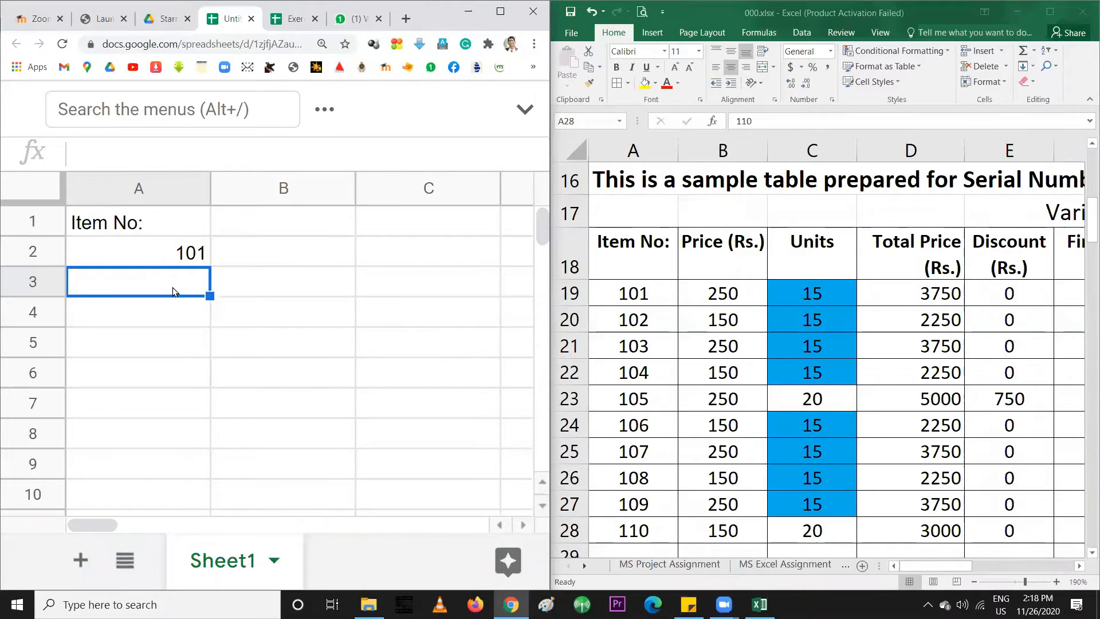
click(183, 256)
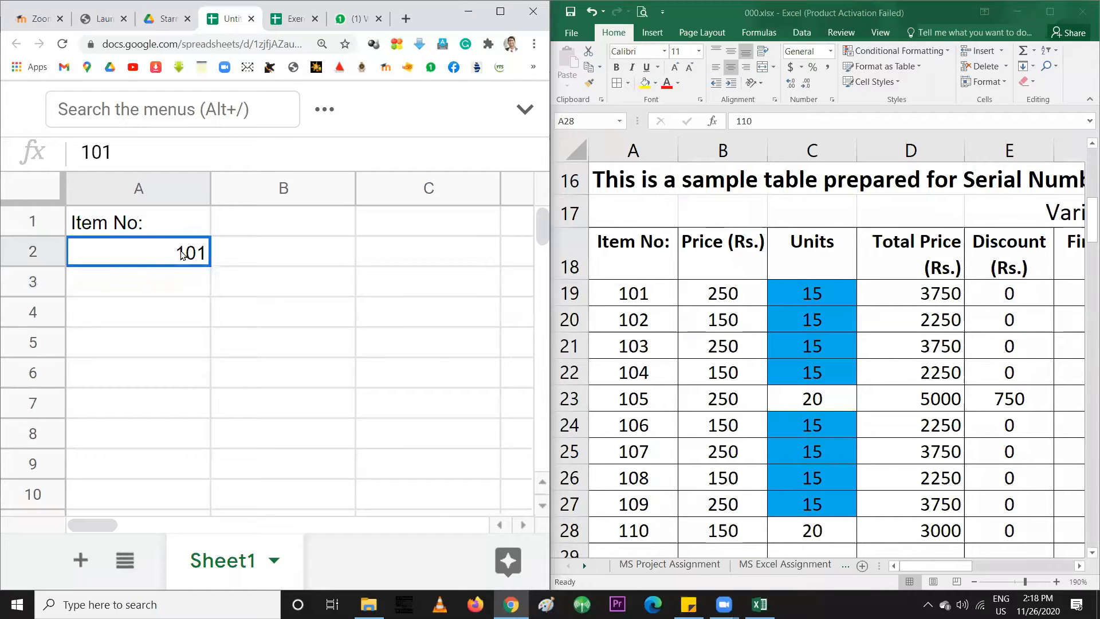
click(165, 290)
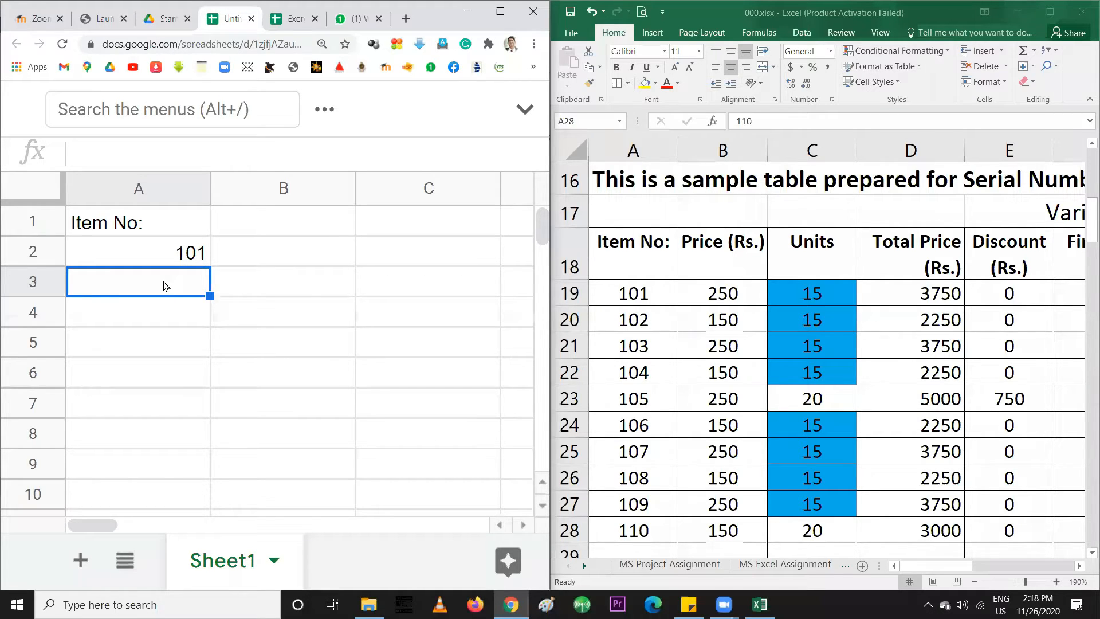
Enter the formula =A2+1 in A3 so it shows 102
text(=)
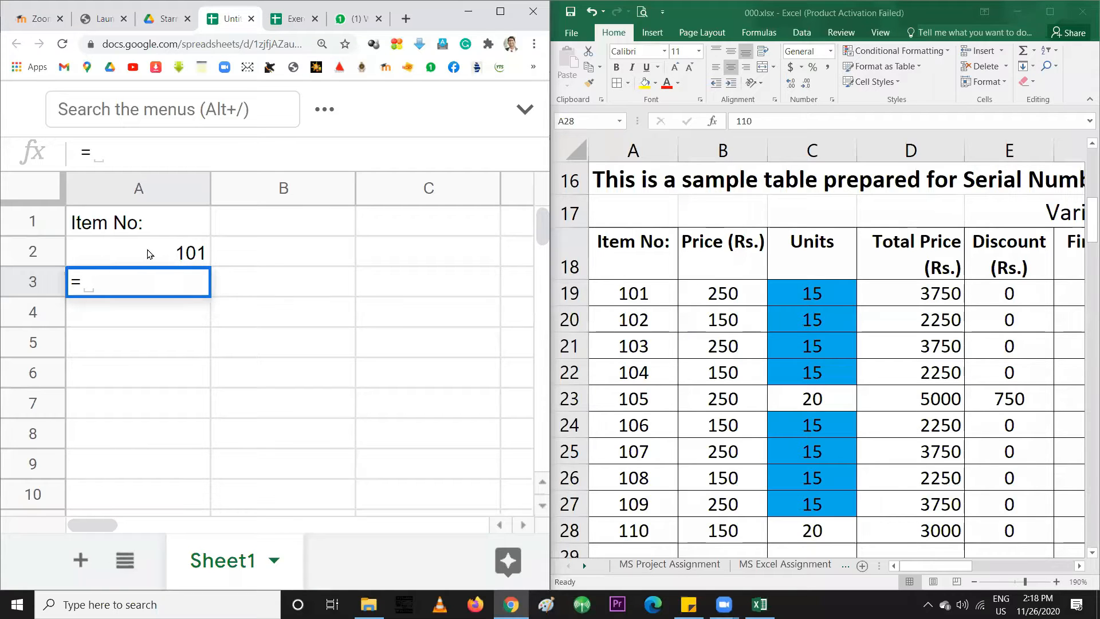
click(149, 254)
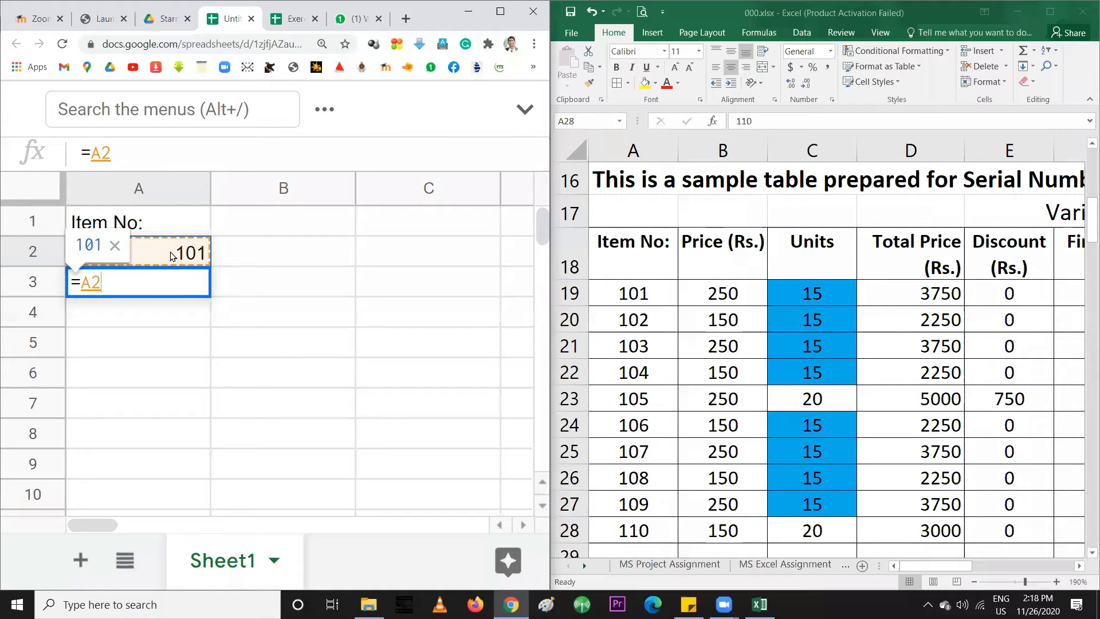
text(+1)
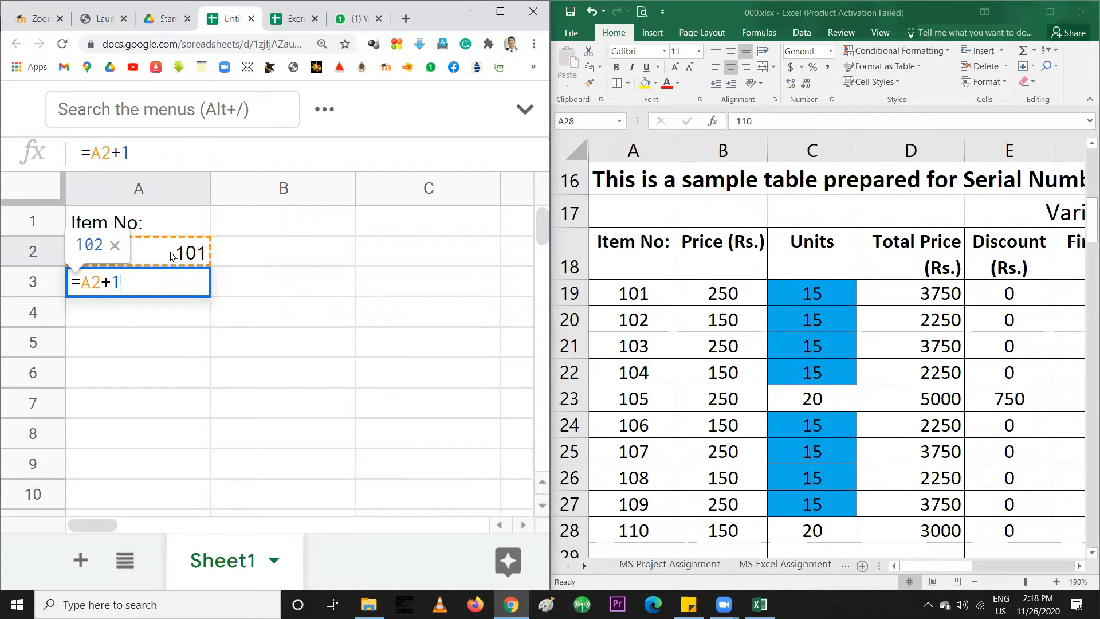
key(Return)
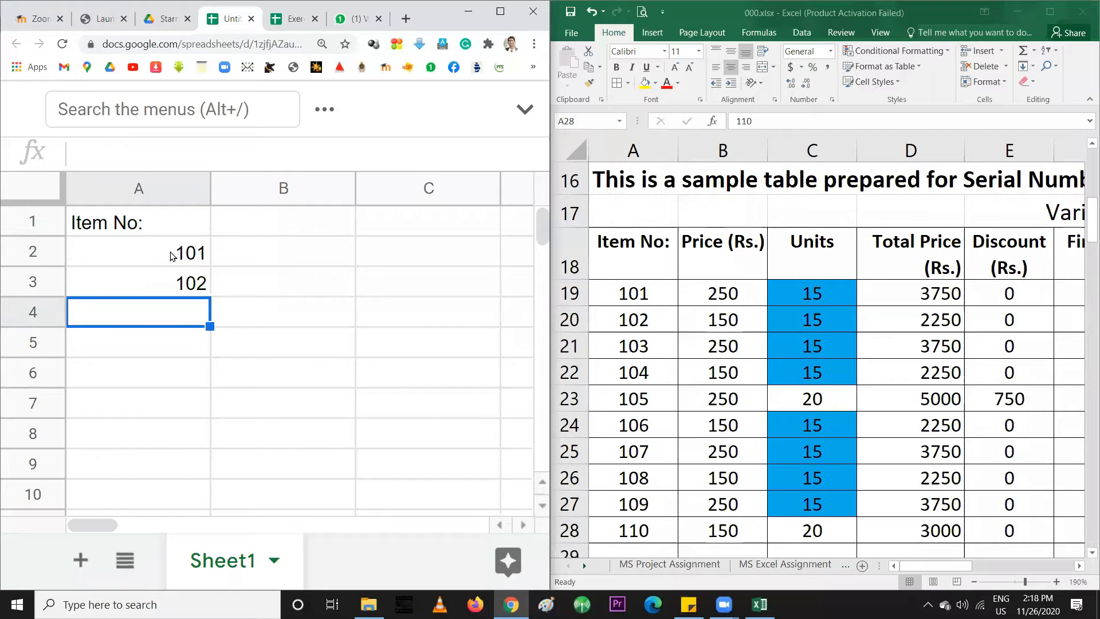
Copy the +1 formula down to A7 (103–106) and check A7 references A6
click(208, 287)
drag(208, 294, 187, 417)
click(179, 413)
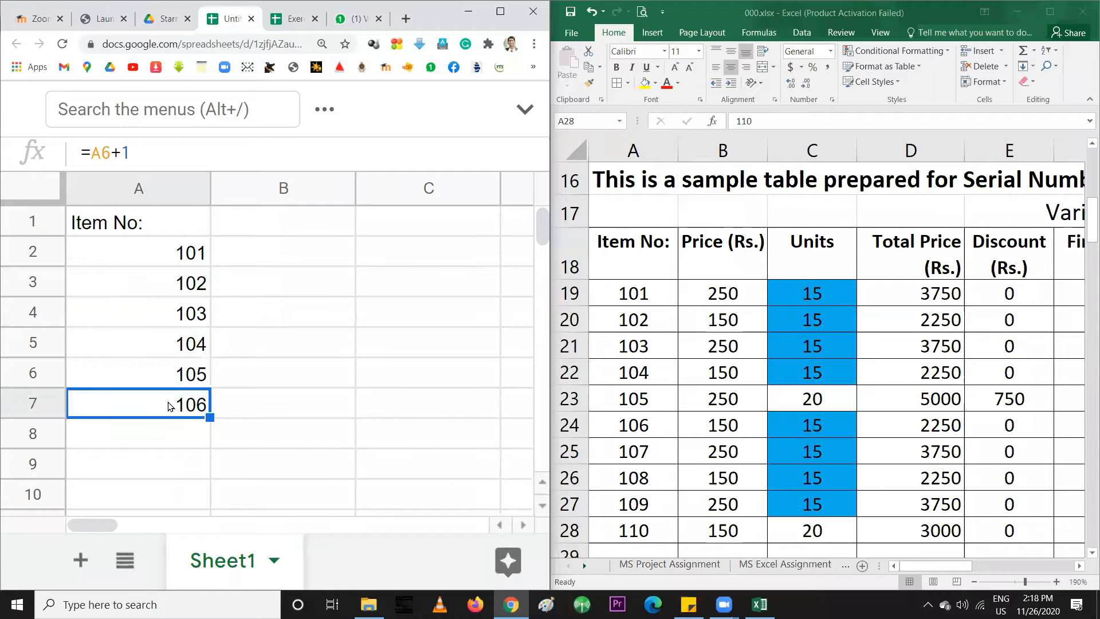
double_click(170, 407)
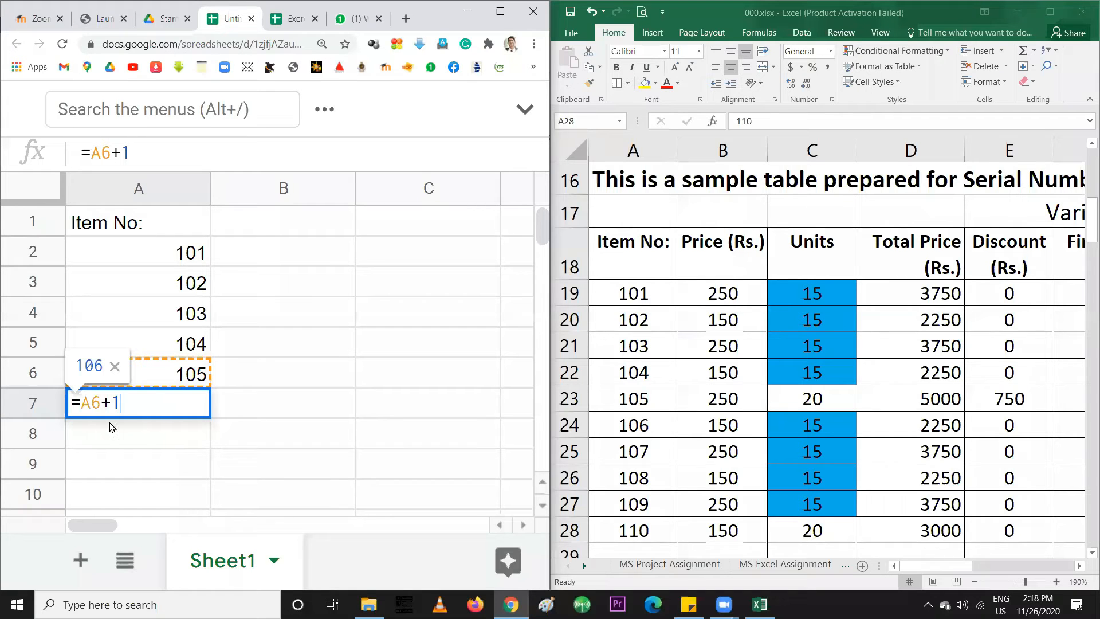
drag(81, 403, 101, 403)
key(Return)
Extend the +1 formula series down to row 101, ending at 200
click(138, 409)
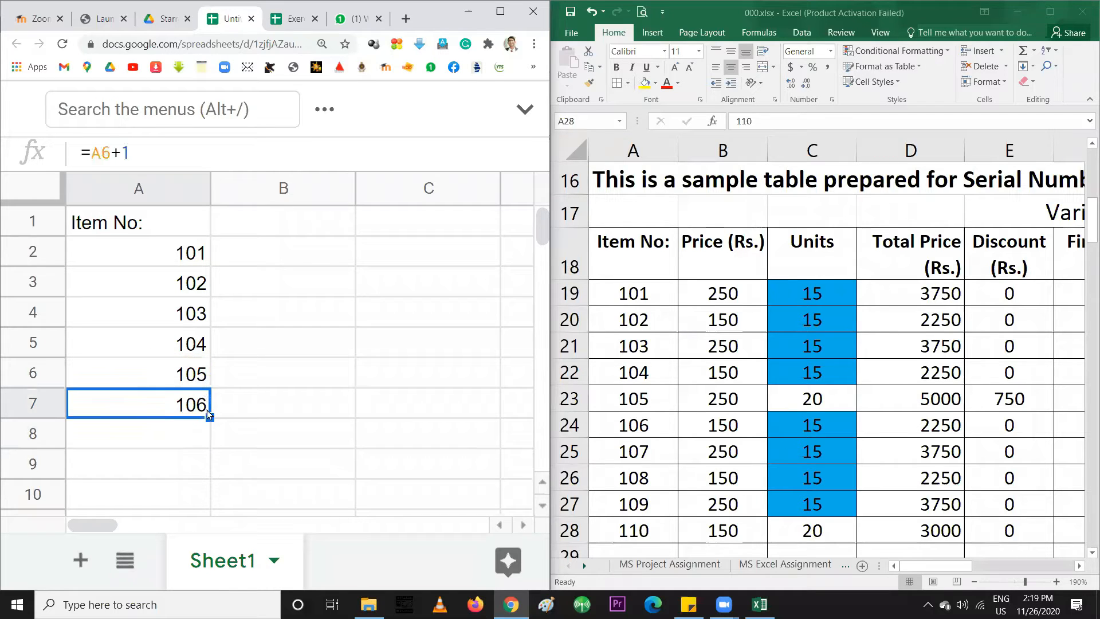
drag(209, 417, 194, 252)
scroll(189, 361, up, 3)
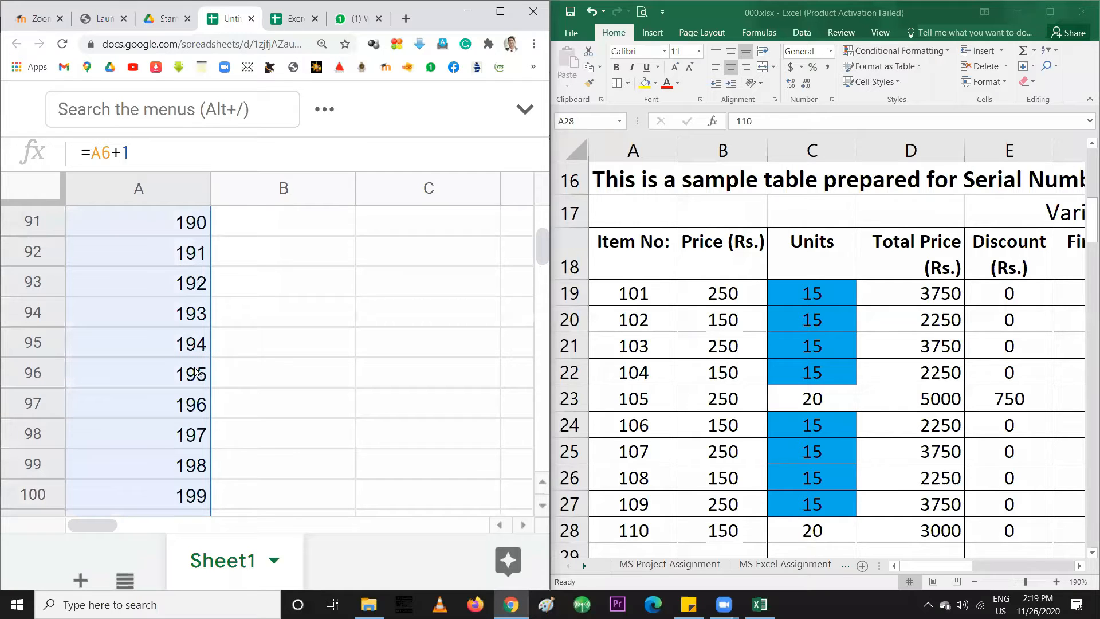
scroll(196, 372, down, 1)
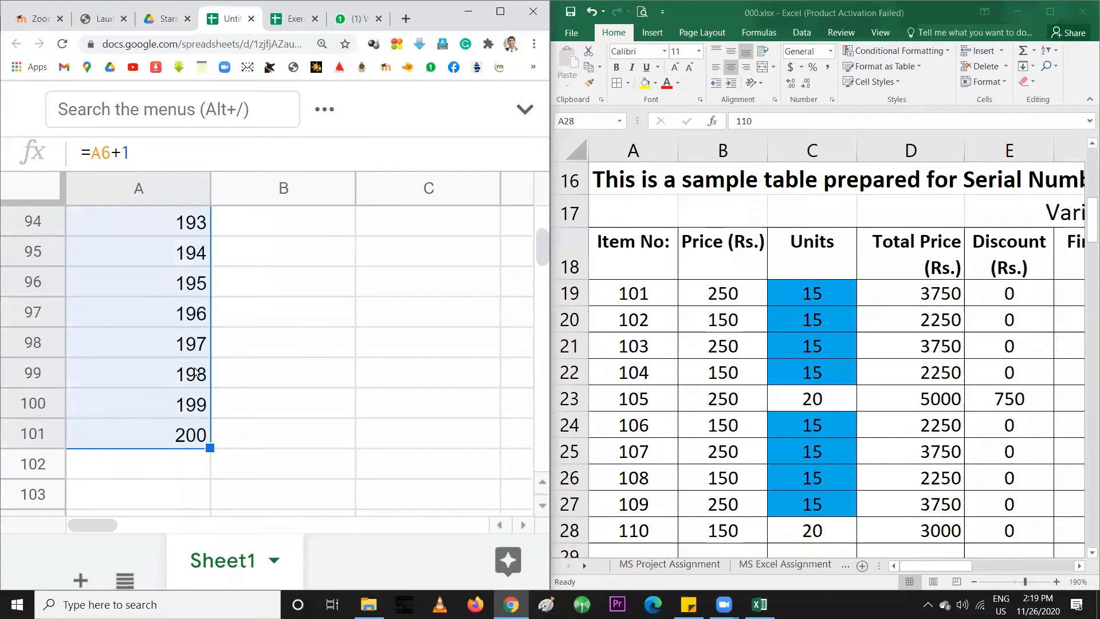
scroll(232, 378, up, 15)
scroll(232, 381, up, 20)
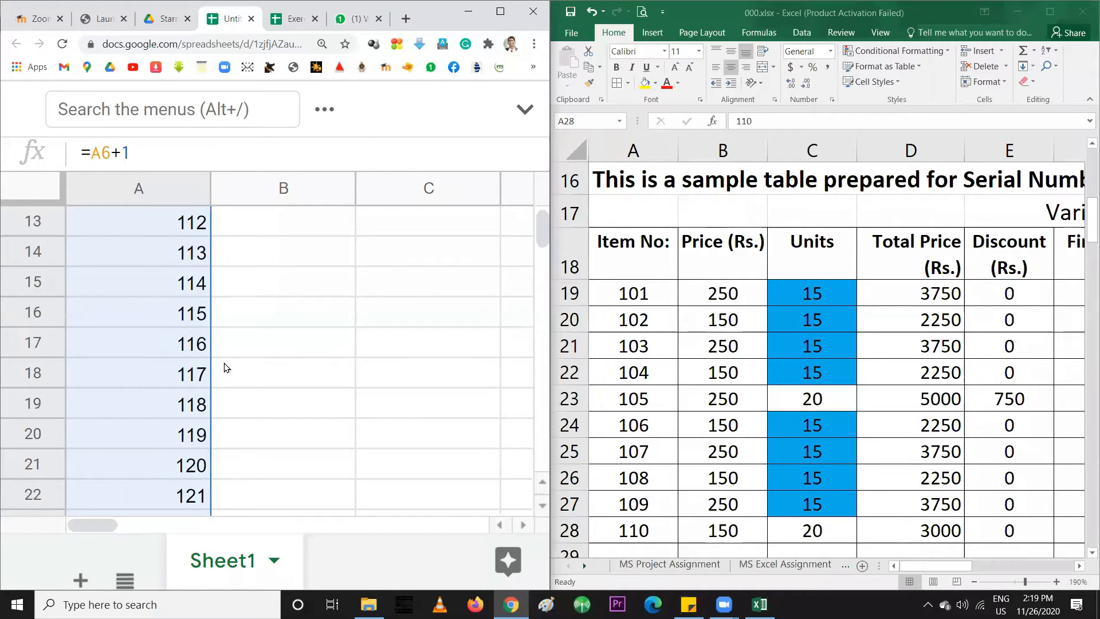
click(151, 264)
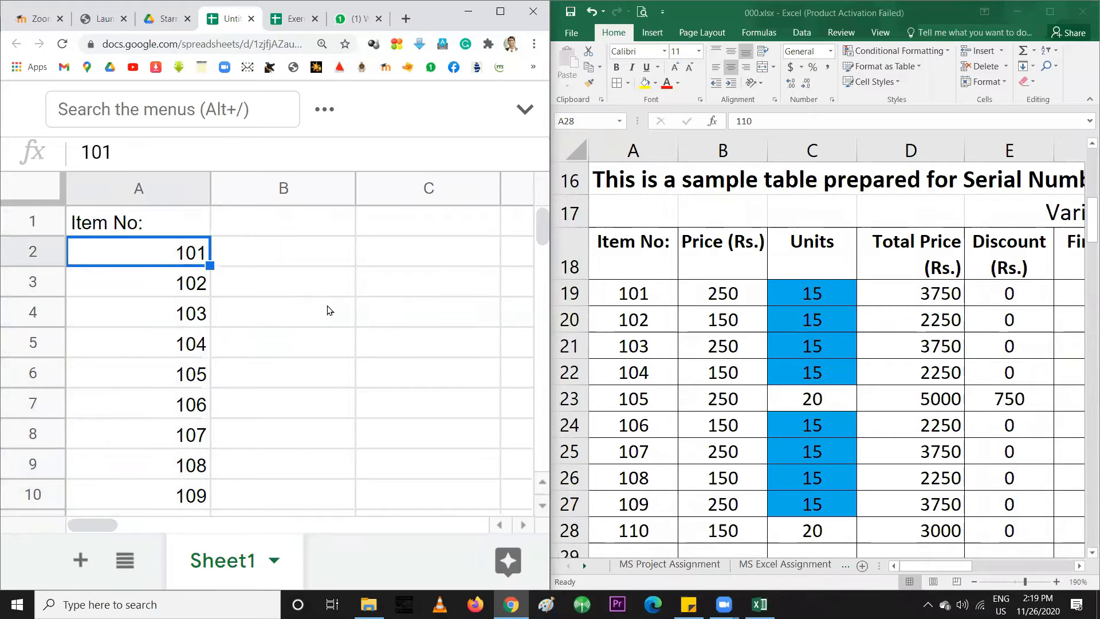
Change A2 from 200 to 1000 and confirm A3 below shows 1001
text(200)
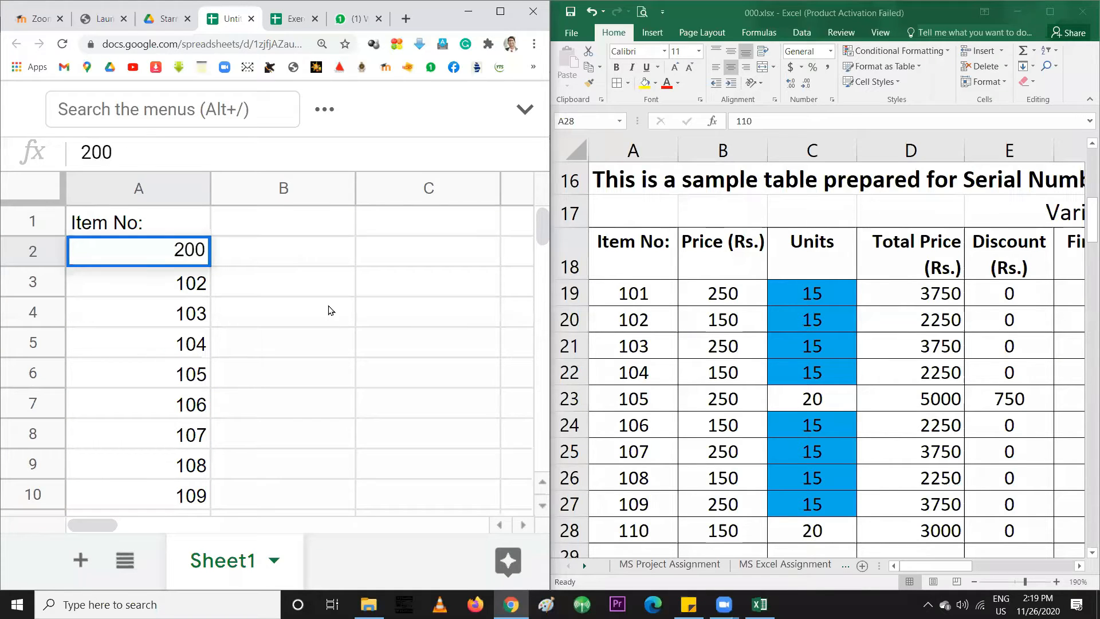
key(Return)
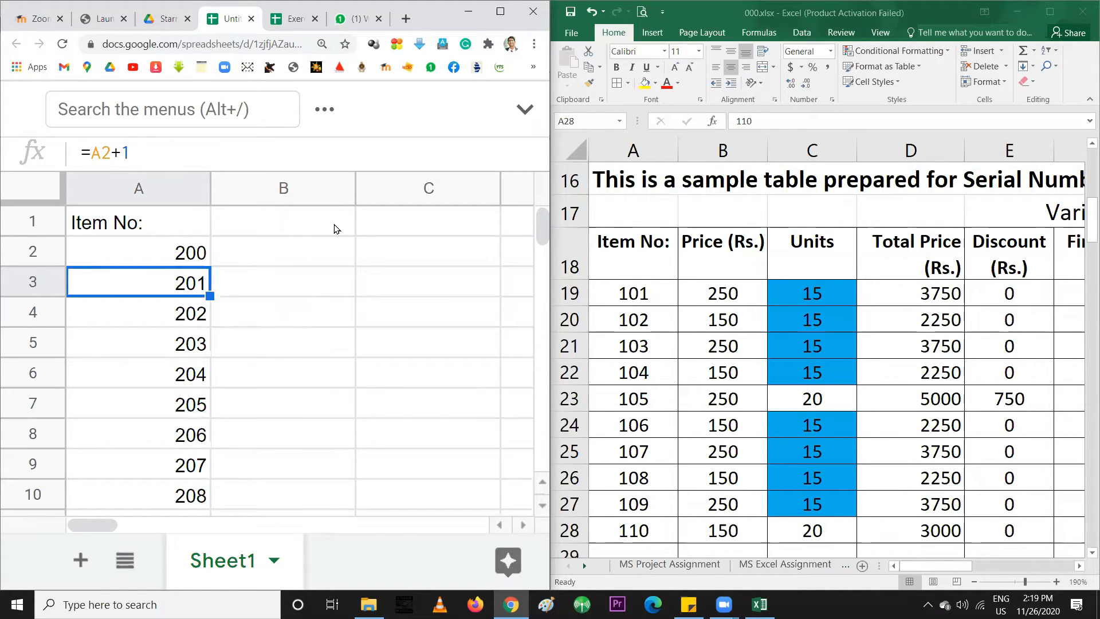
click(179, 253)
text(1000)
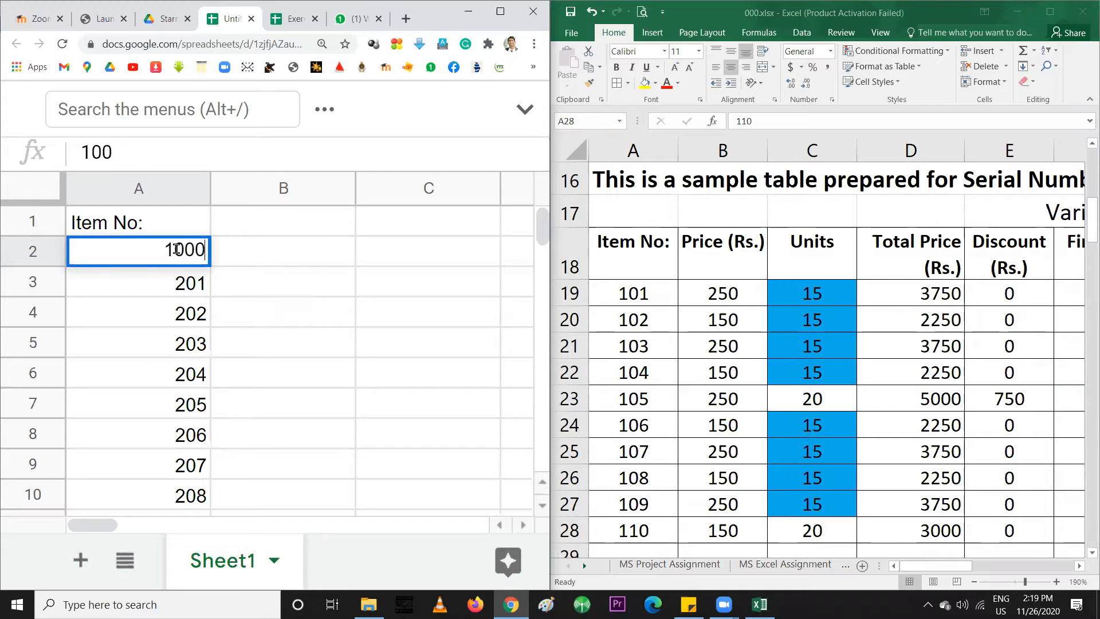
key(Return)
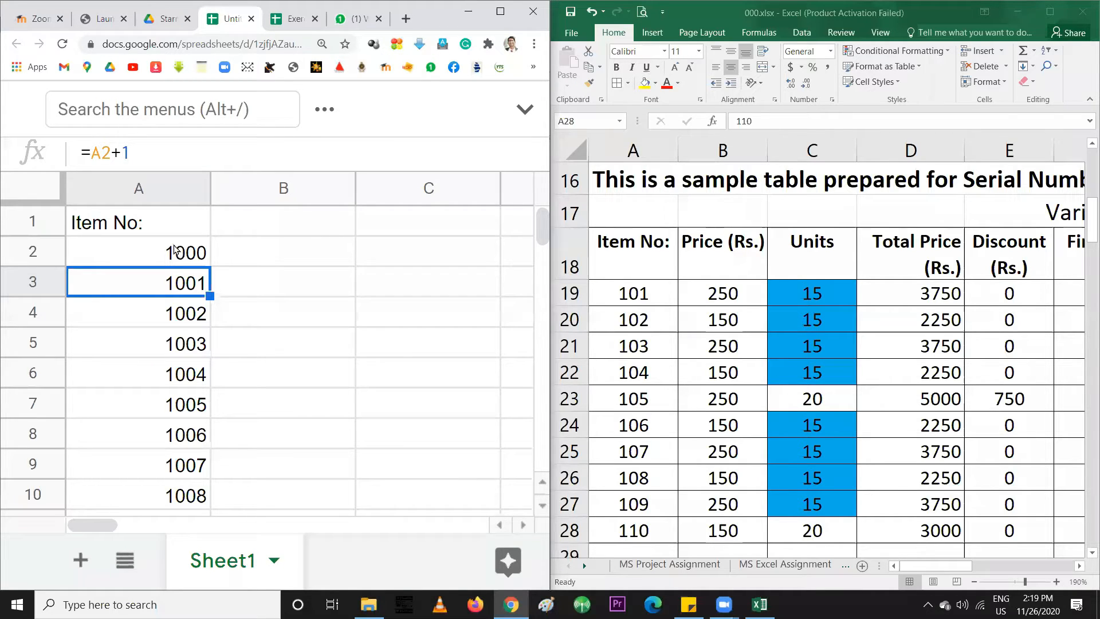
click(173, 248)
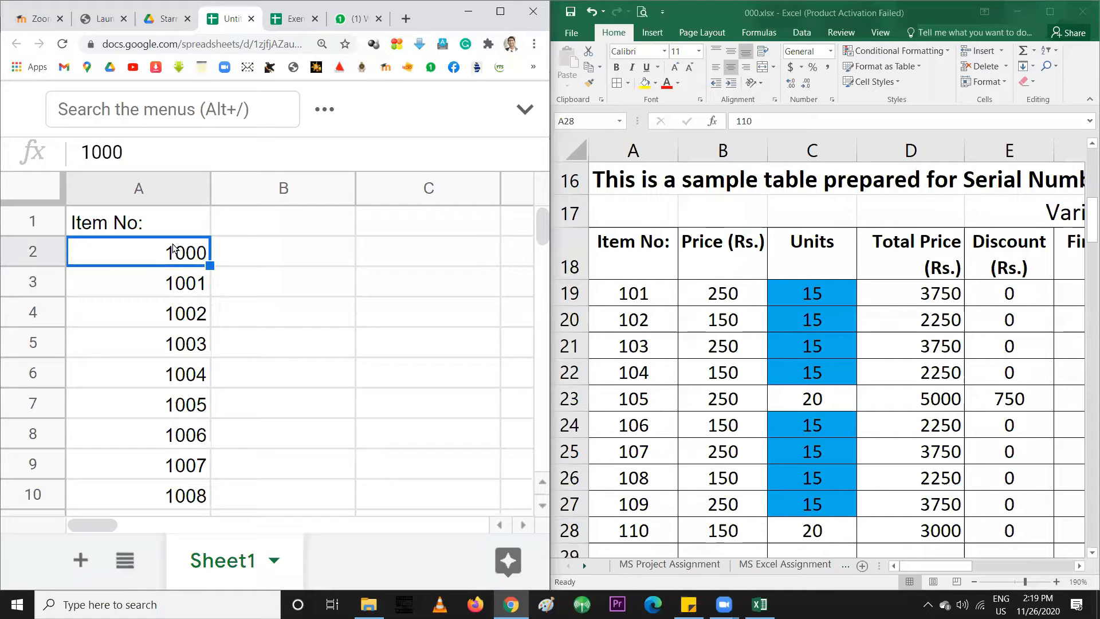
click(175, 280)
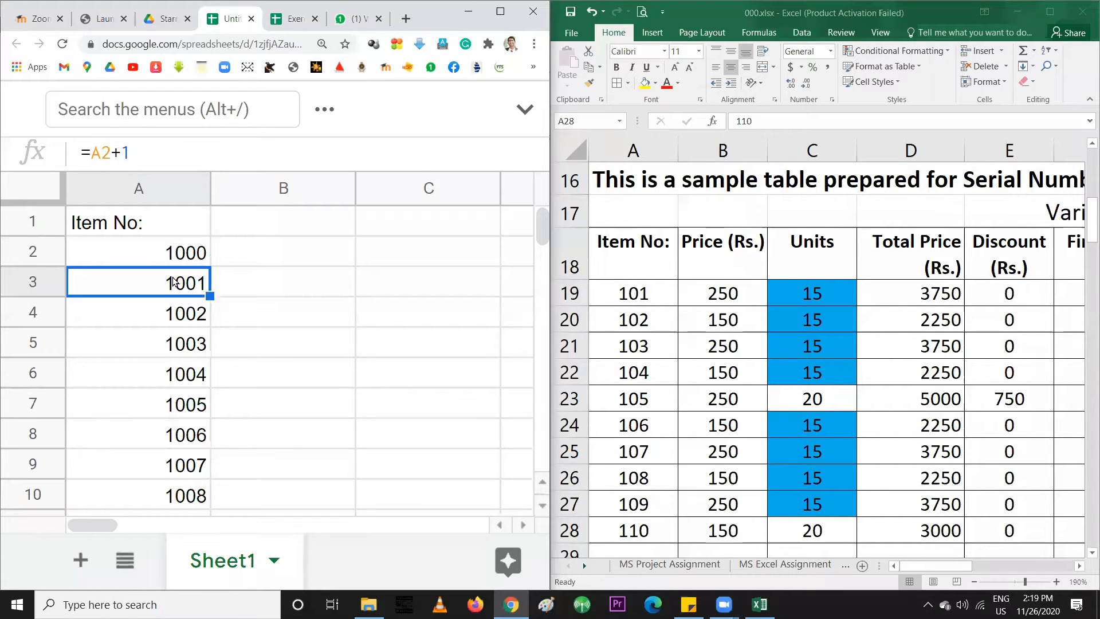
click(168, 258)
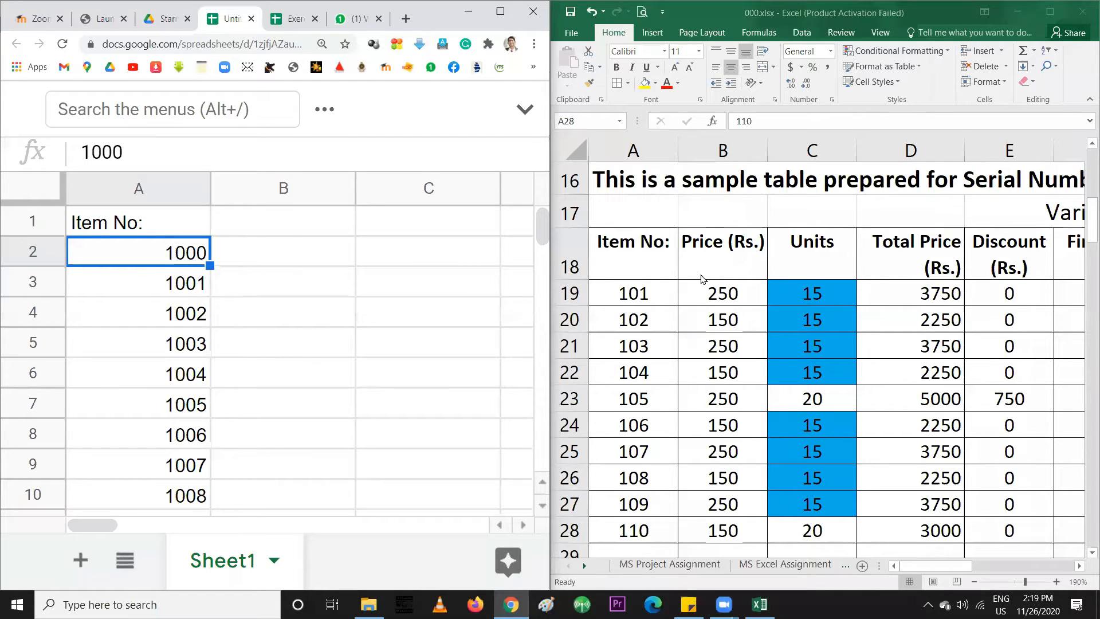
Copy Excel's 'Price (Rs.)' heading into Google Sheets cell B1
click(708, 247)
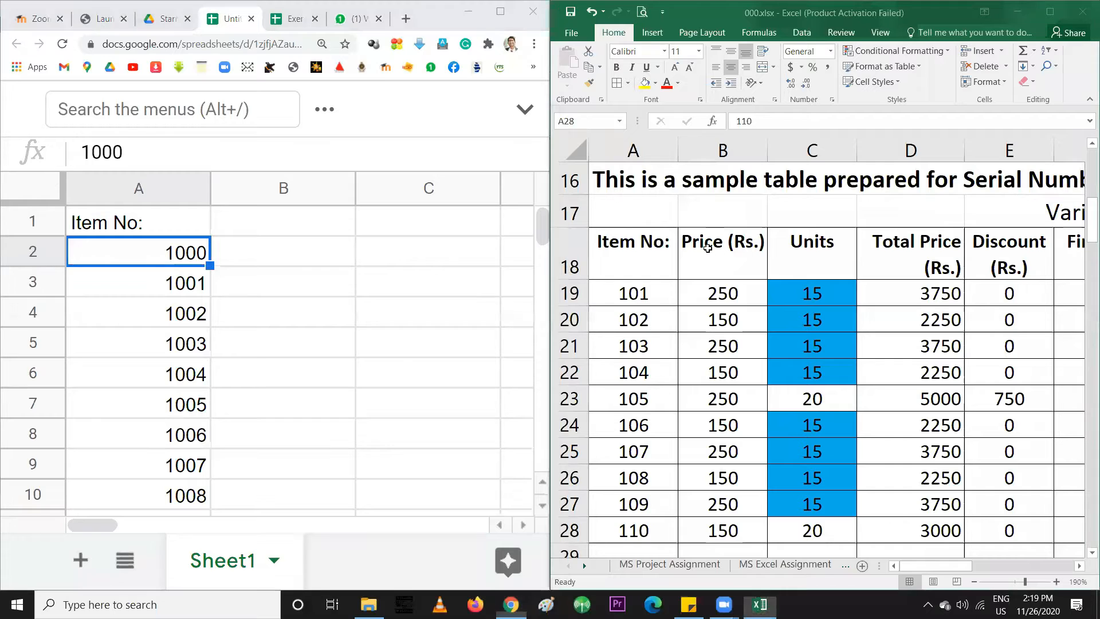
click(706, 247)
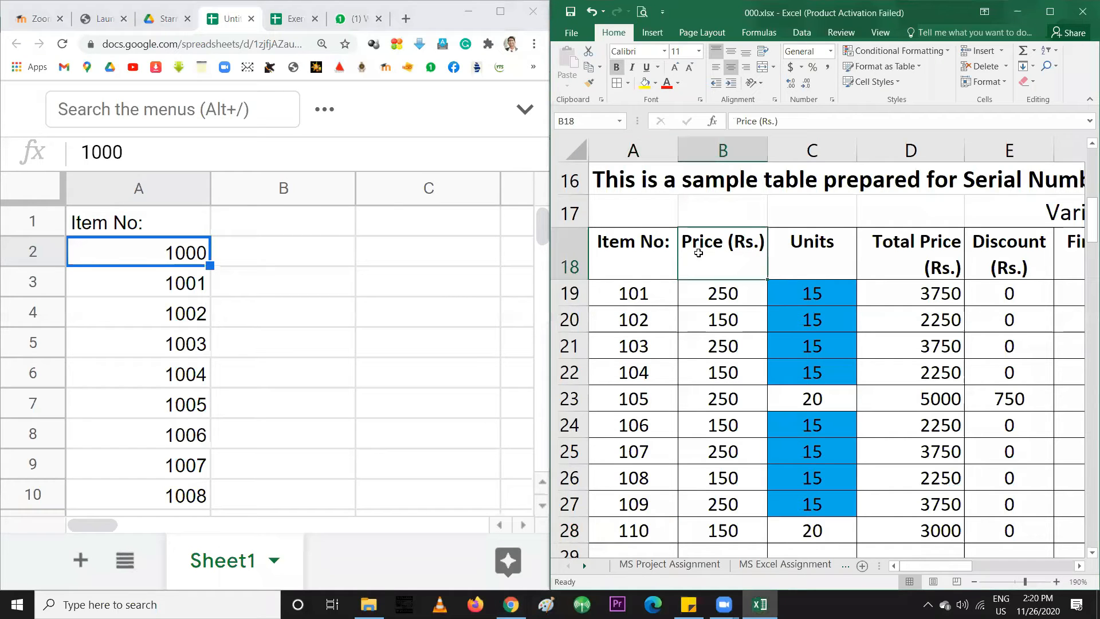
click(282, 224)
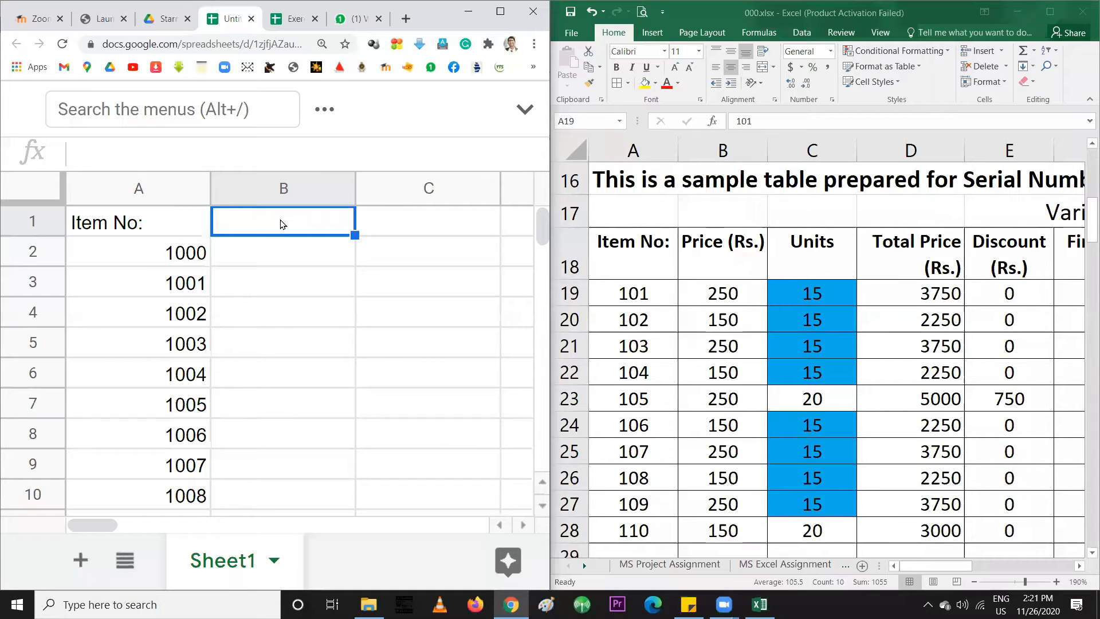
text(Pr)
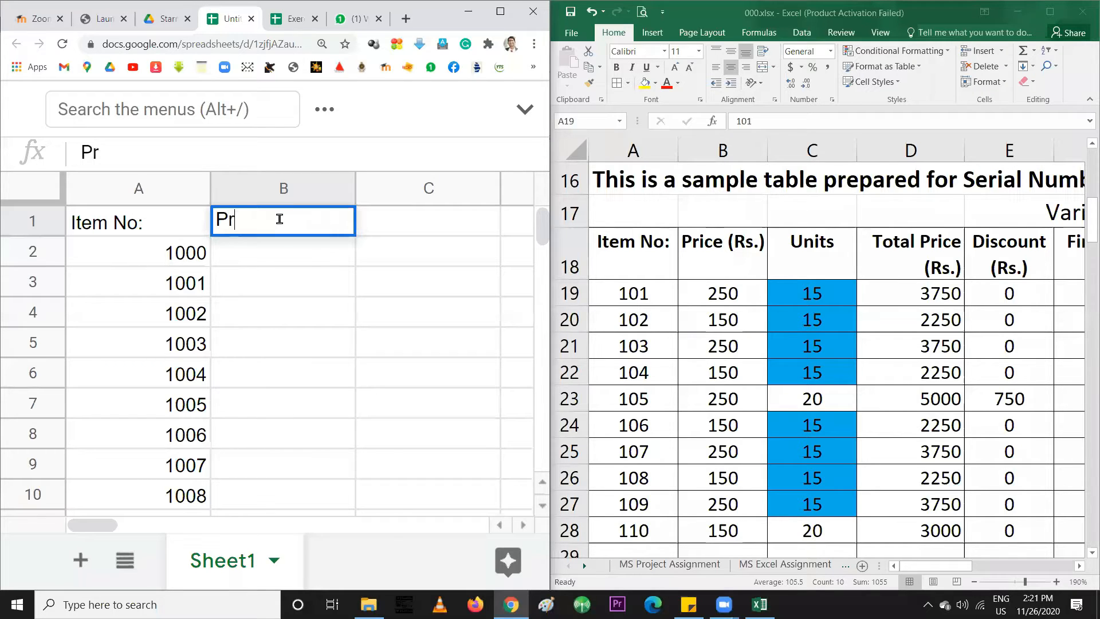
text(ice (Rs.))
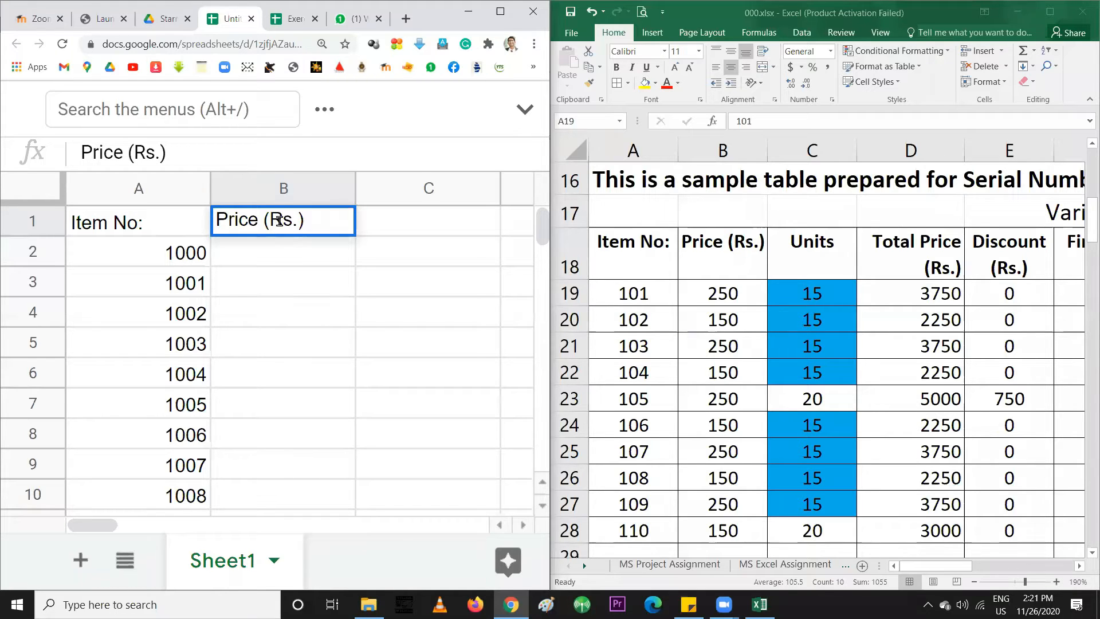
key(Return)
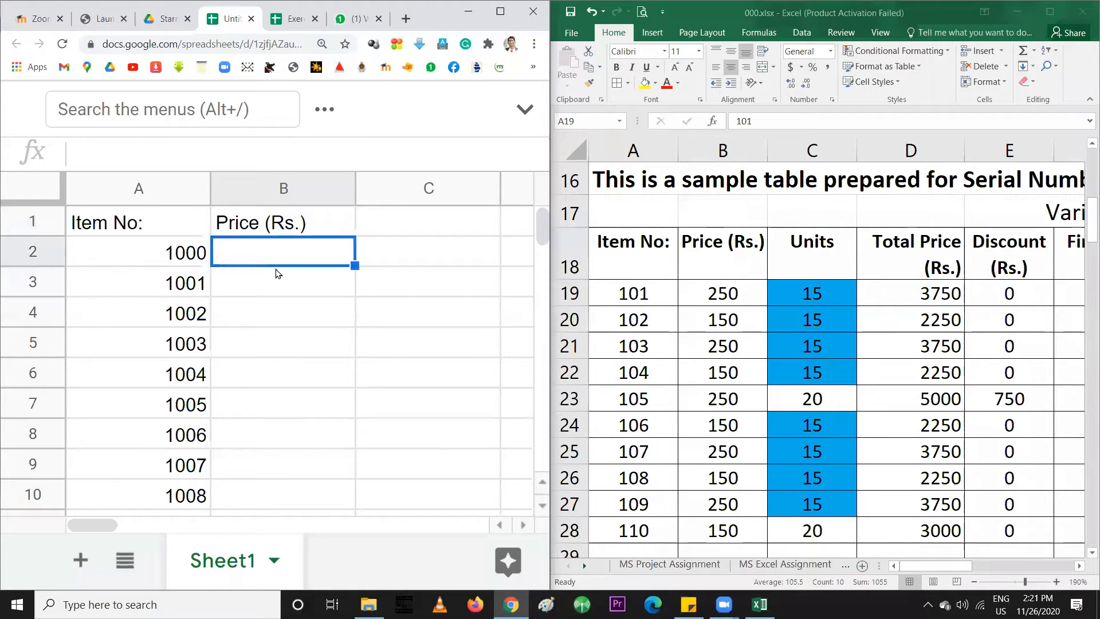
click(279, 226)
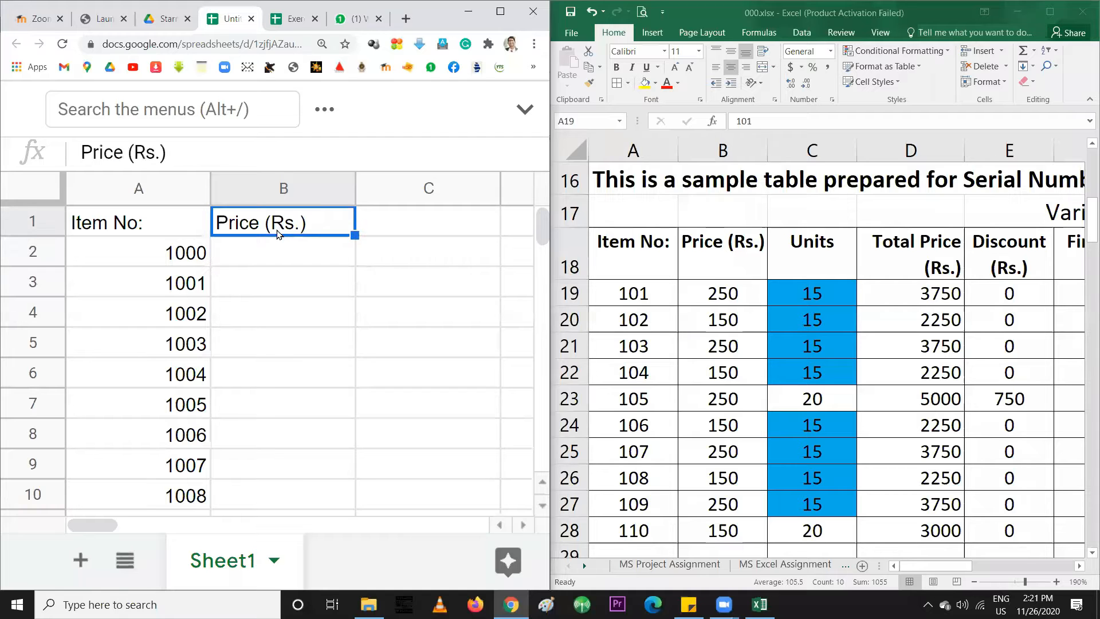
click(721, 293)
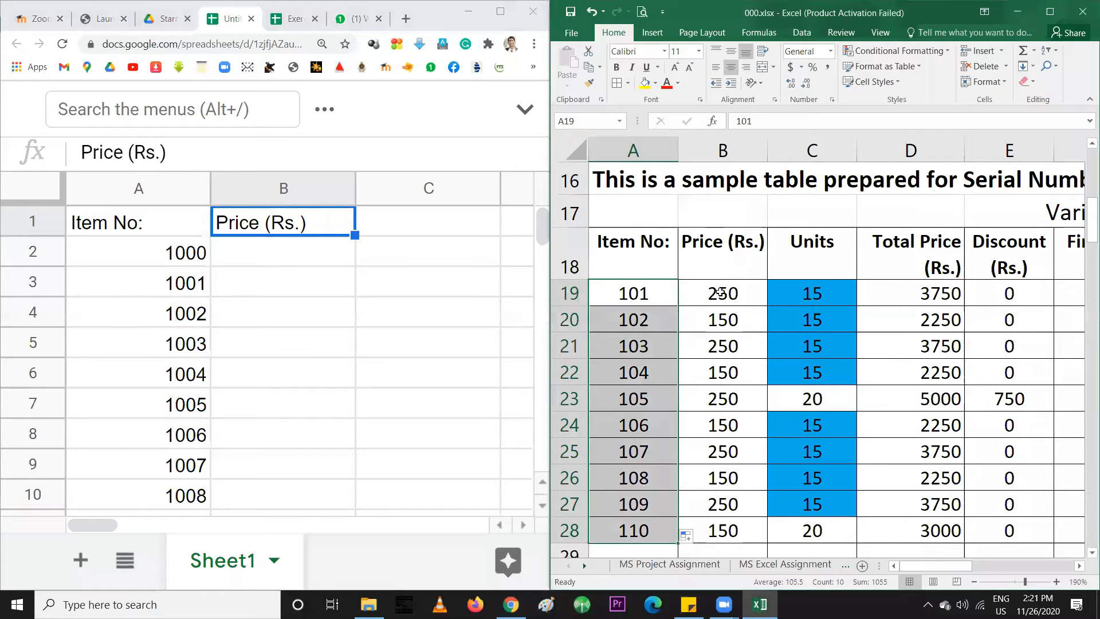
scroll(720, 293, up, 5)
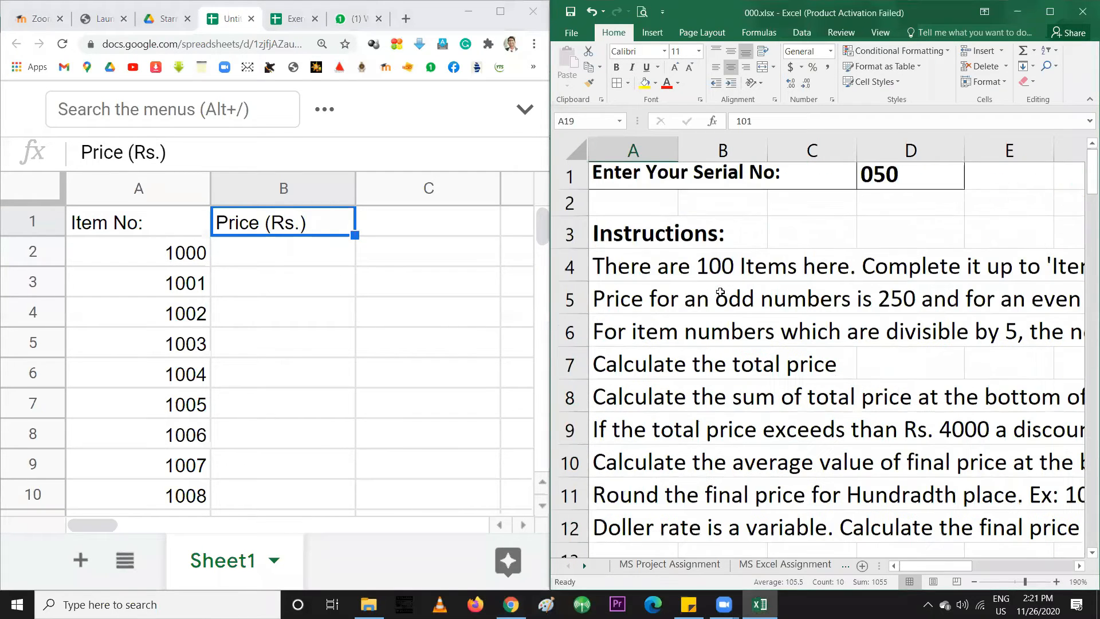
click(682, 313)
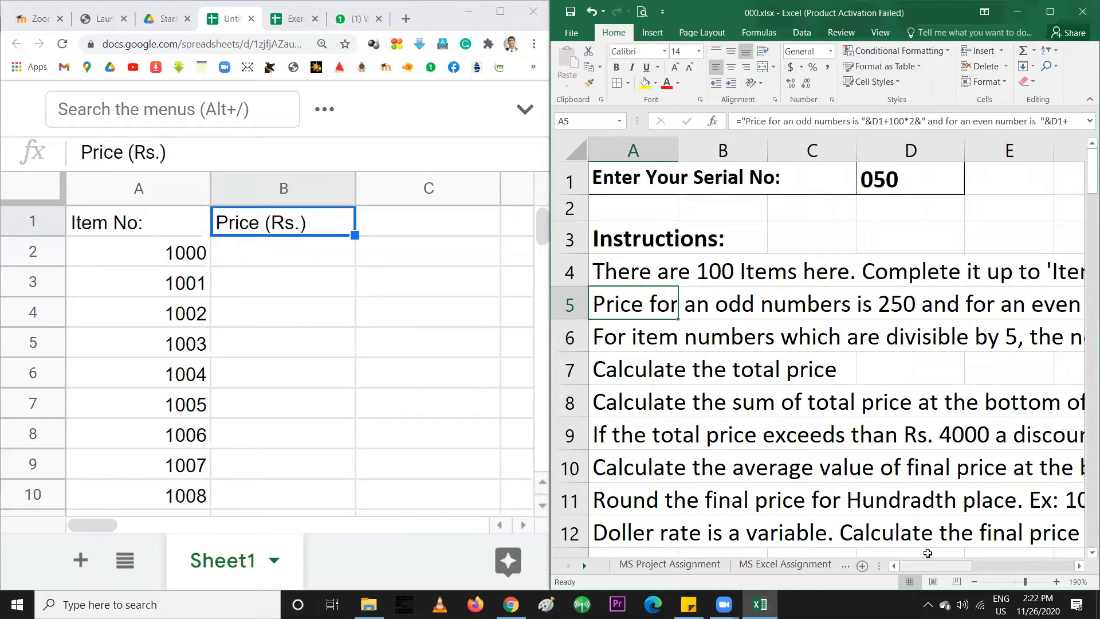
mouse_move(935, 569)
mouse_down()
mouse_move(974, 567)
mouse_move(917, 568)
mouse_up()
mouse_move(936, 566)
mouse_down()
mouse_move(972, 564)
mouse_move(928, 565)
mouse_up()
mouse_move(967, 566)
mouse_down()
mouse_move(1003, 571)
mouse_move(961, 568)
mouse_up()
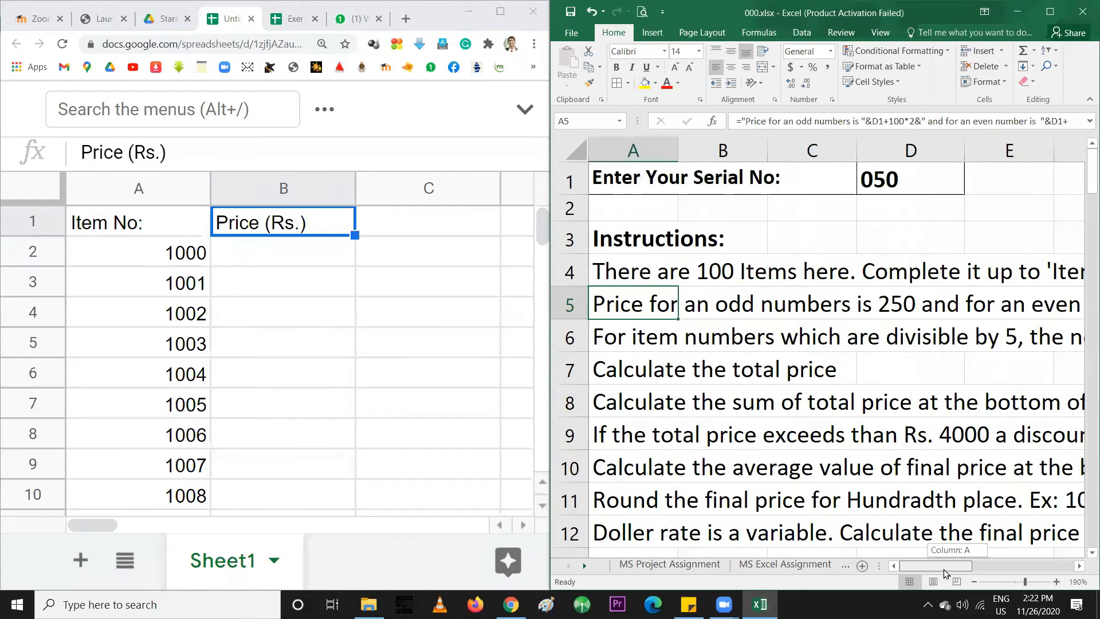
click(256, 250)
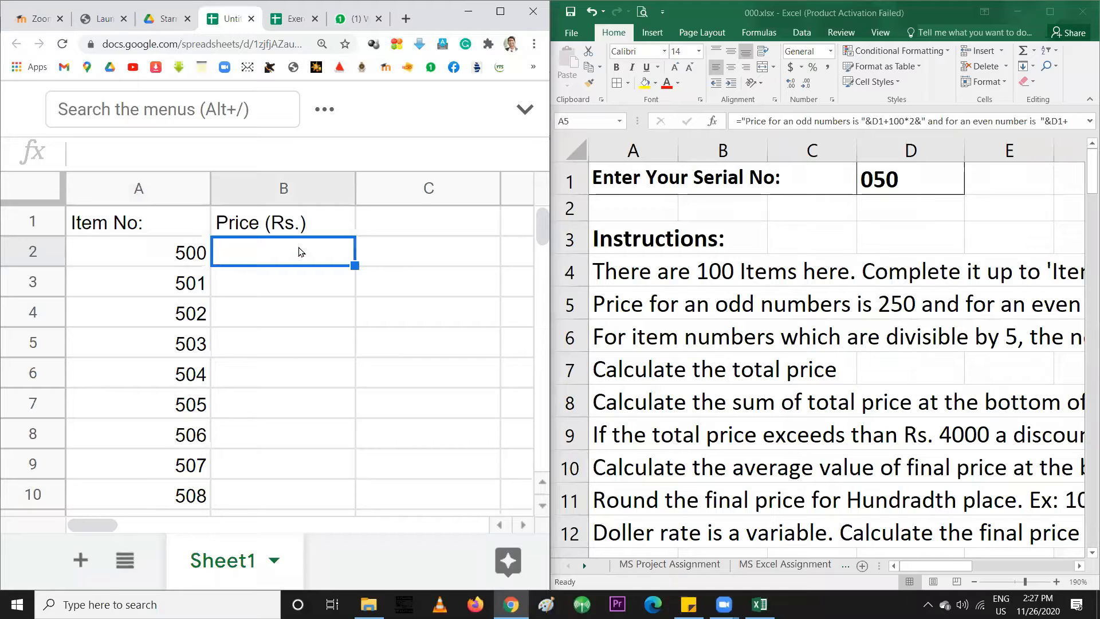
Enter prices 150, 250, 150 and 250 for items 500–503 in B2:B5
click(184, 258)
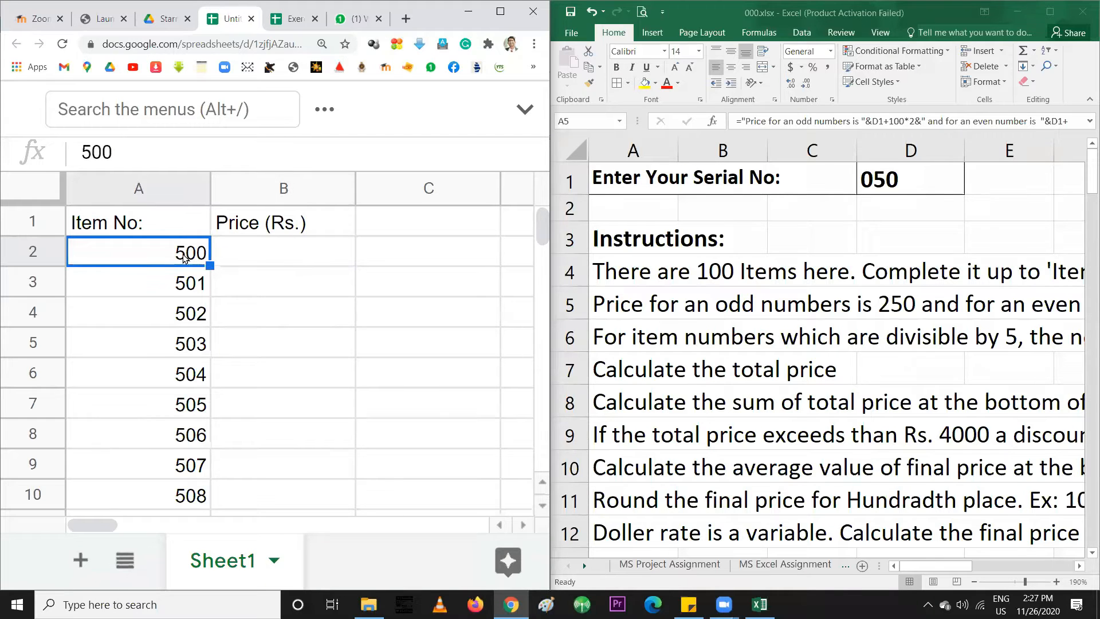
click(243, 260)
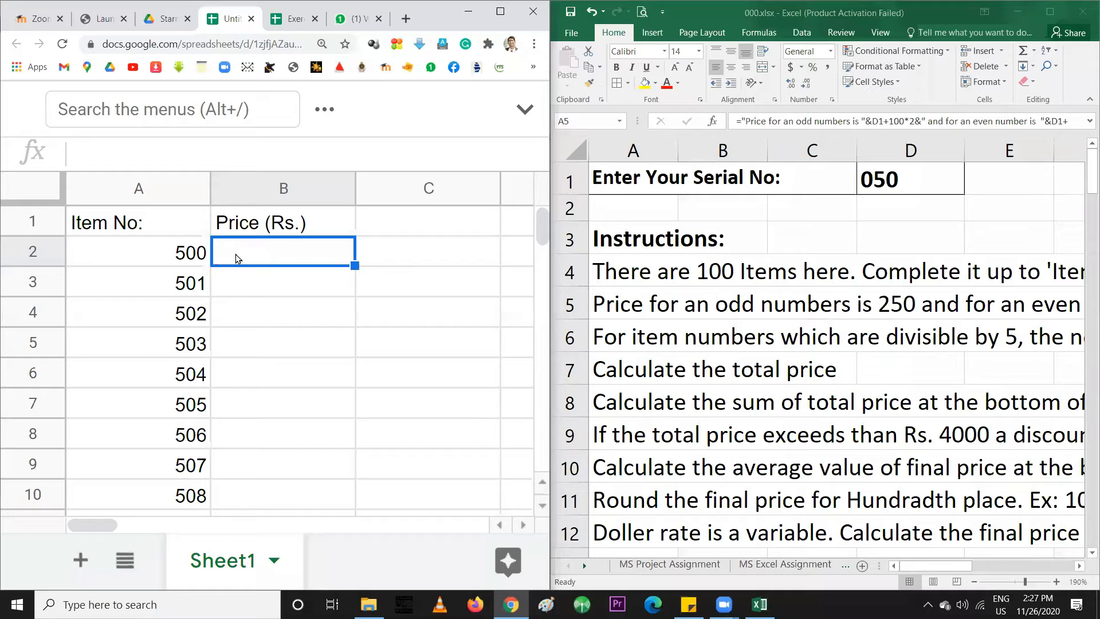
click(184, 256)
click(248, 254)
text(150)
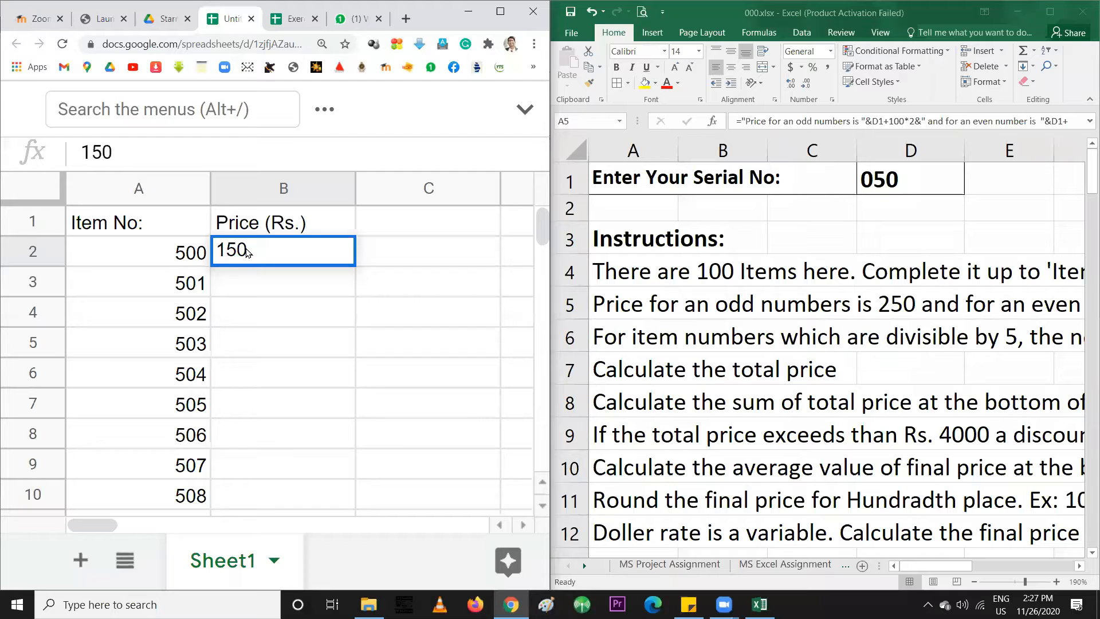
key(Return)
text(250)
key(Return)
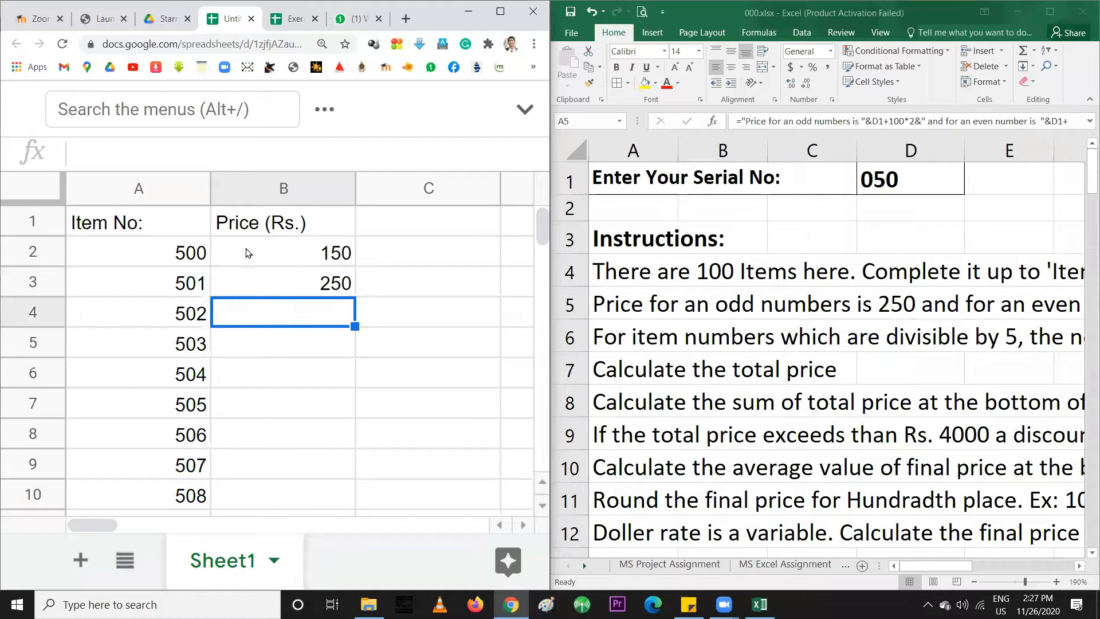
text(150)
key(Return)
text(250)
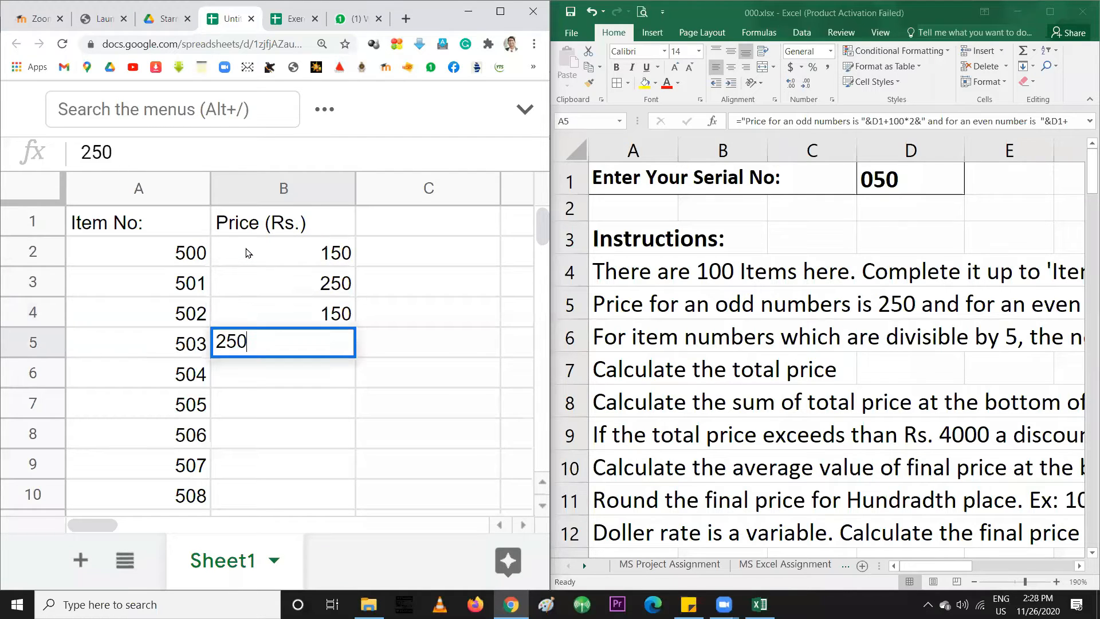
key(Return)
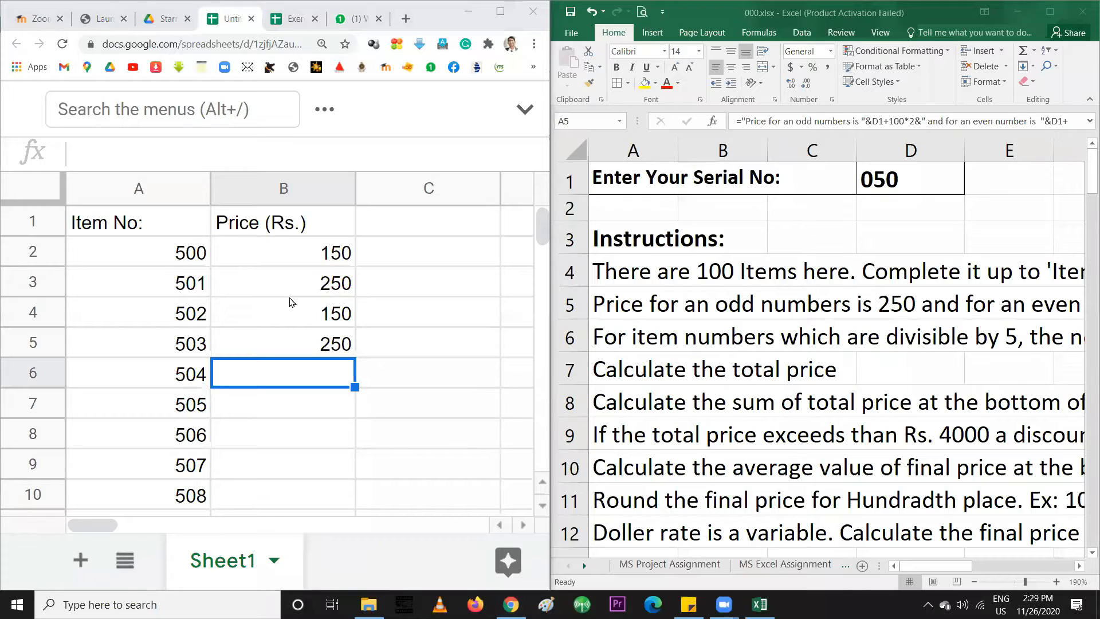
Review the four entered prices and the empty price cell for item 504
click(294, 264)
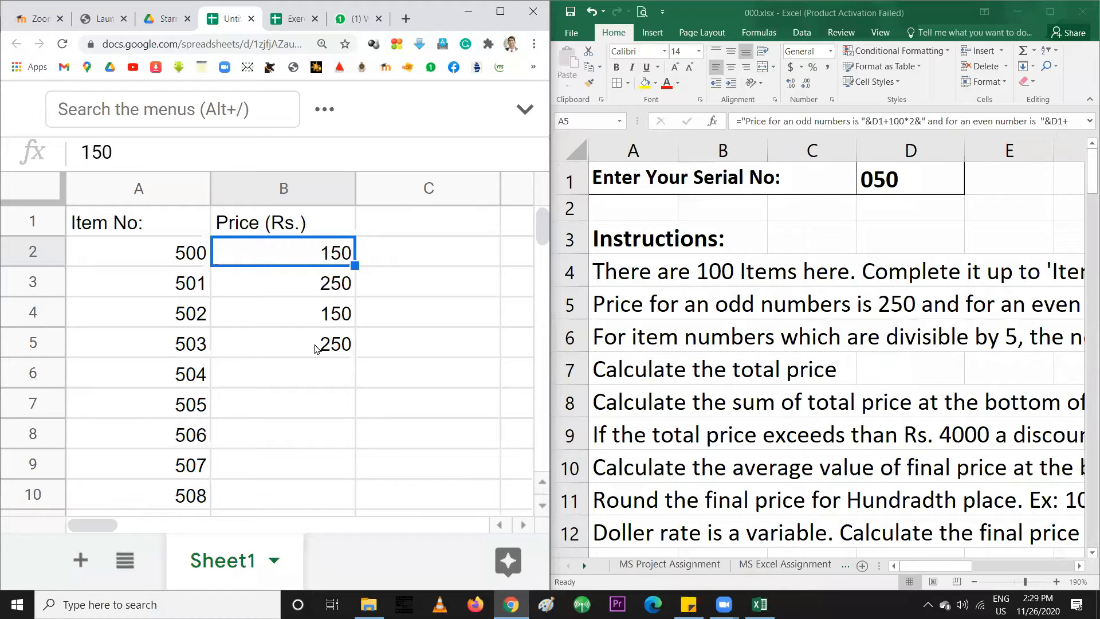
click(320, 367)
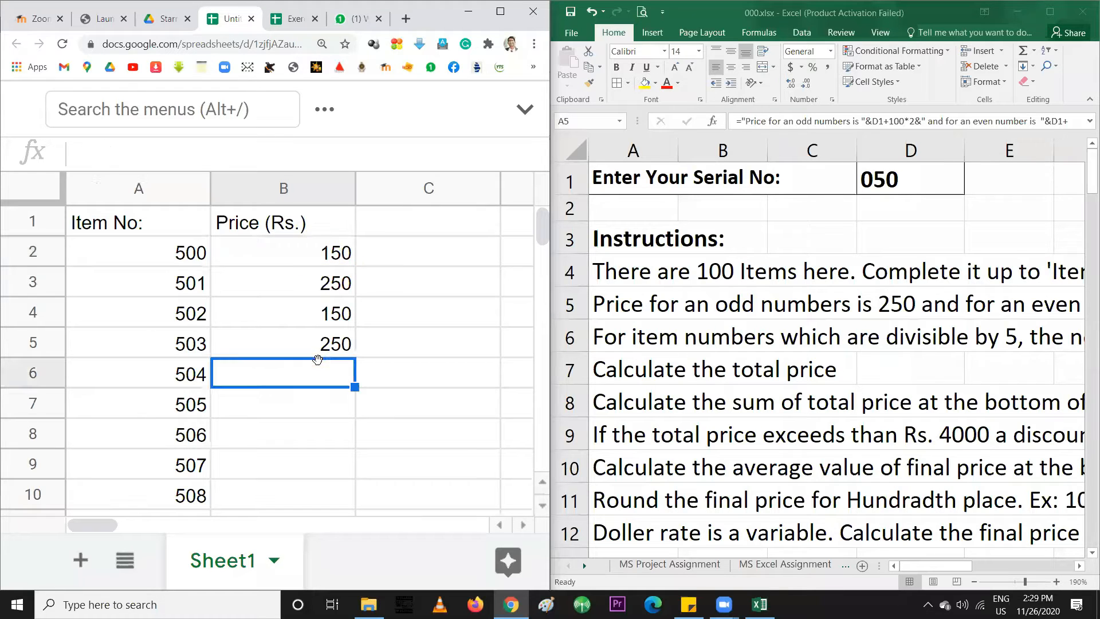
click(310, 252)
click(314, 286)
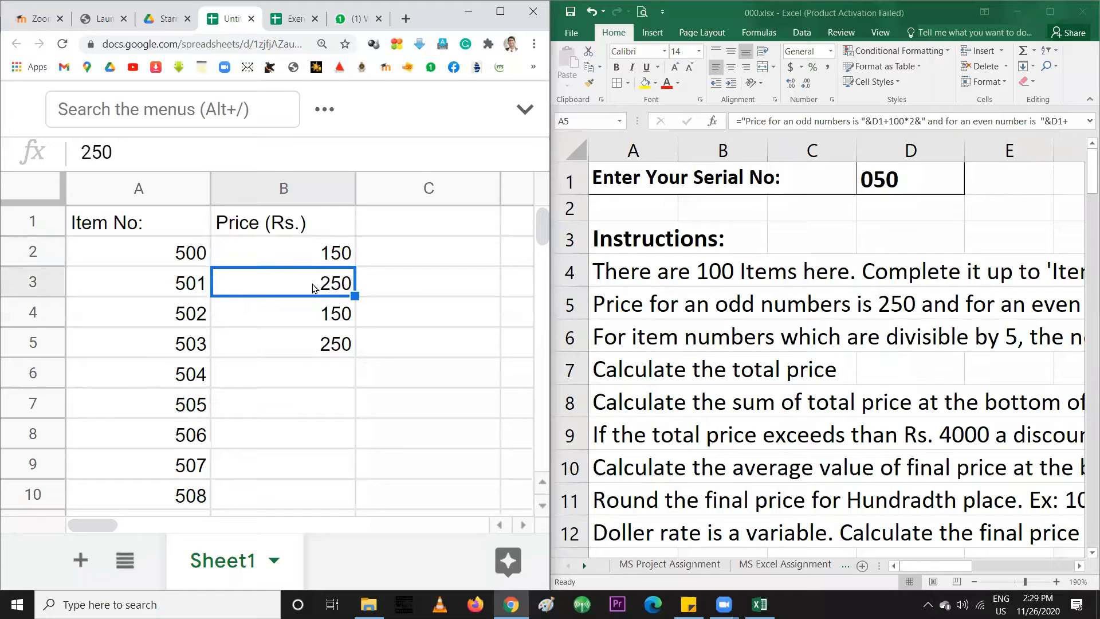
click(319, 322)
click(314, 345)
click(317, 373)
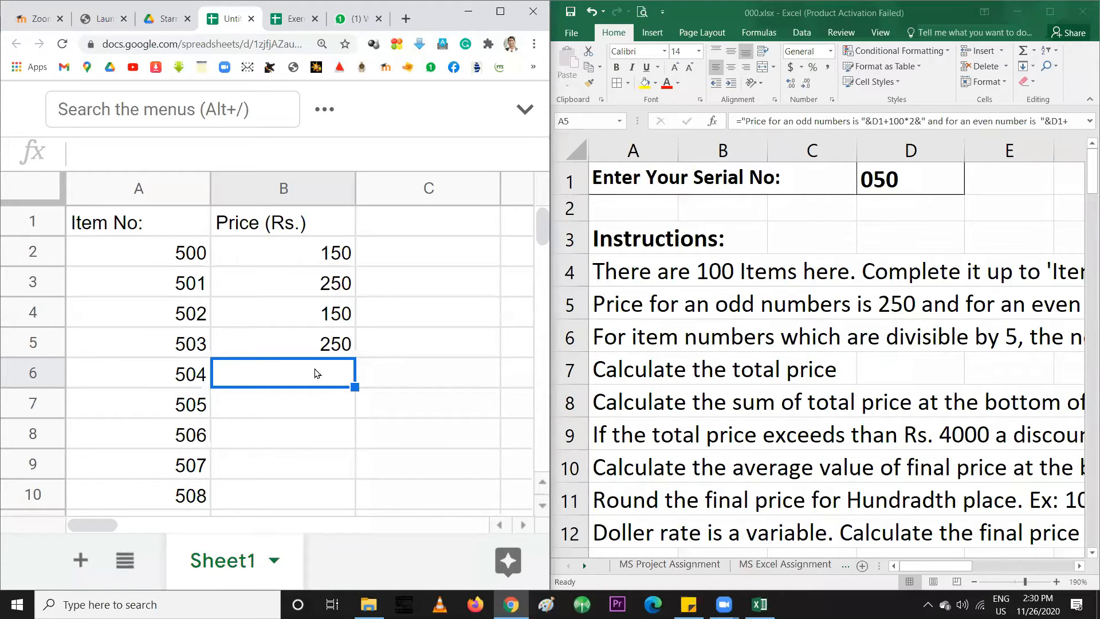
Clear B2:B5 and re-enter 150 and 250 for items 500 and 501
click(285, 254)
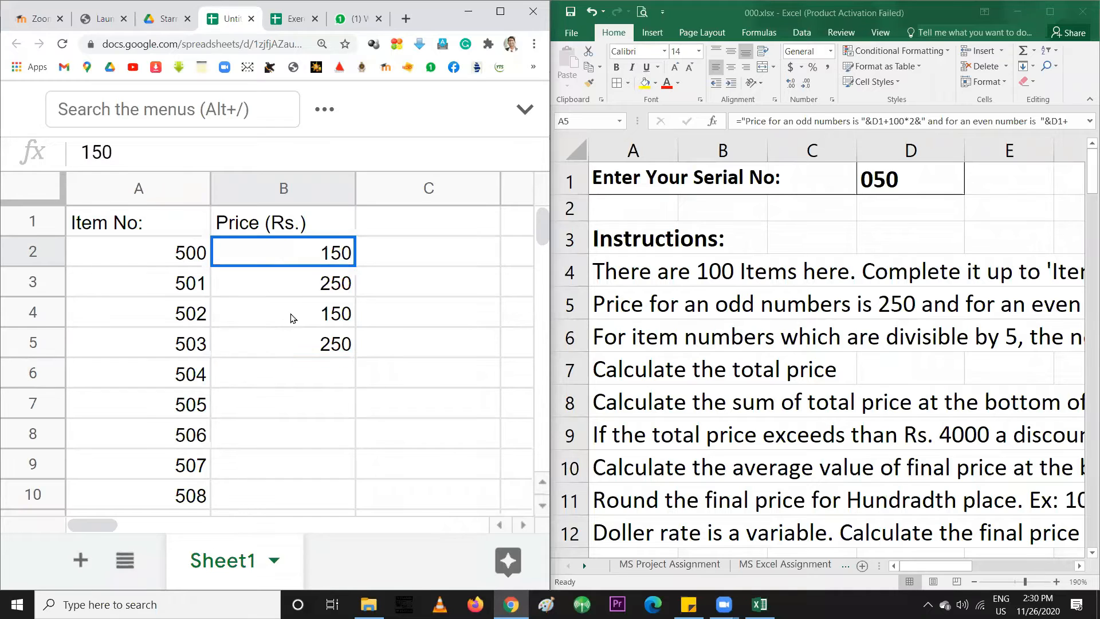
shift+click(291, 347)
key(Delete)
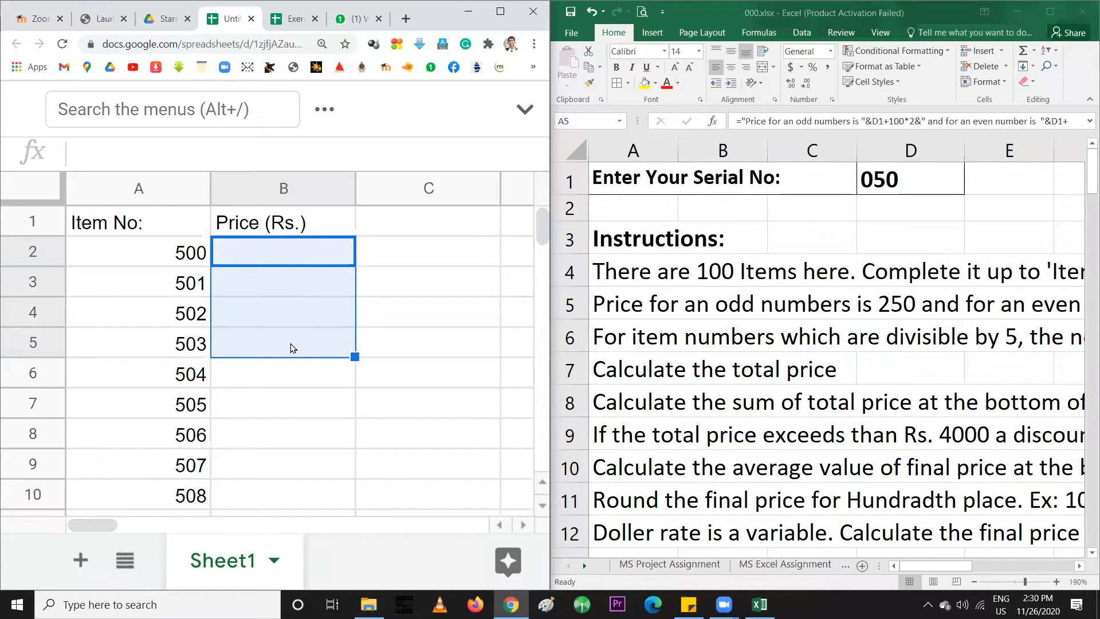
click(292, 348)
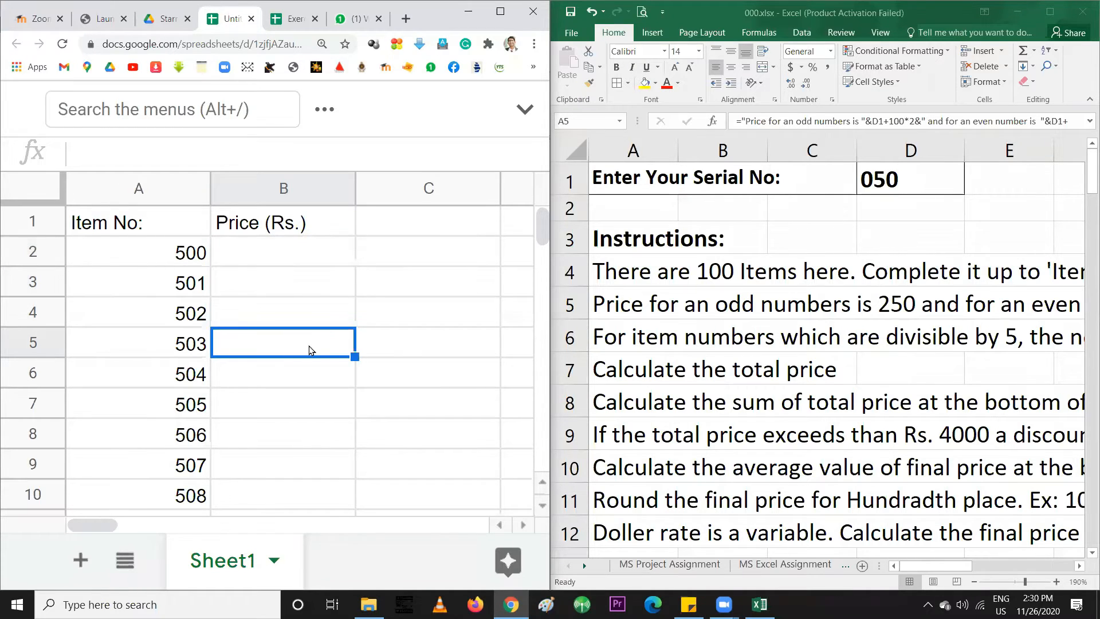
click(306, 262)
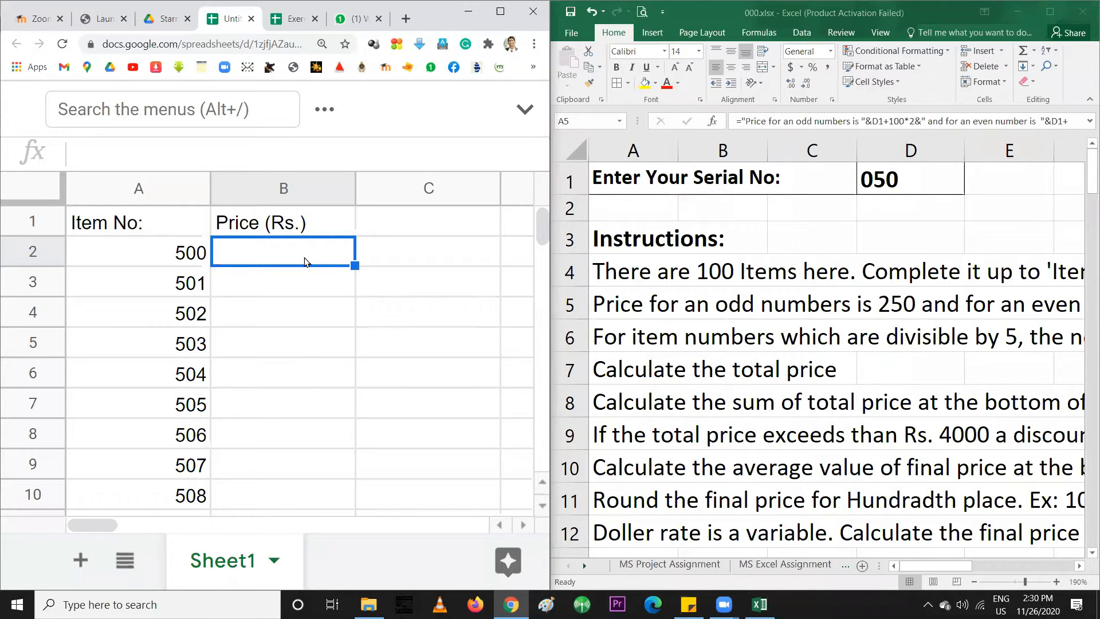
text(150)
key(Return)
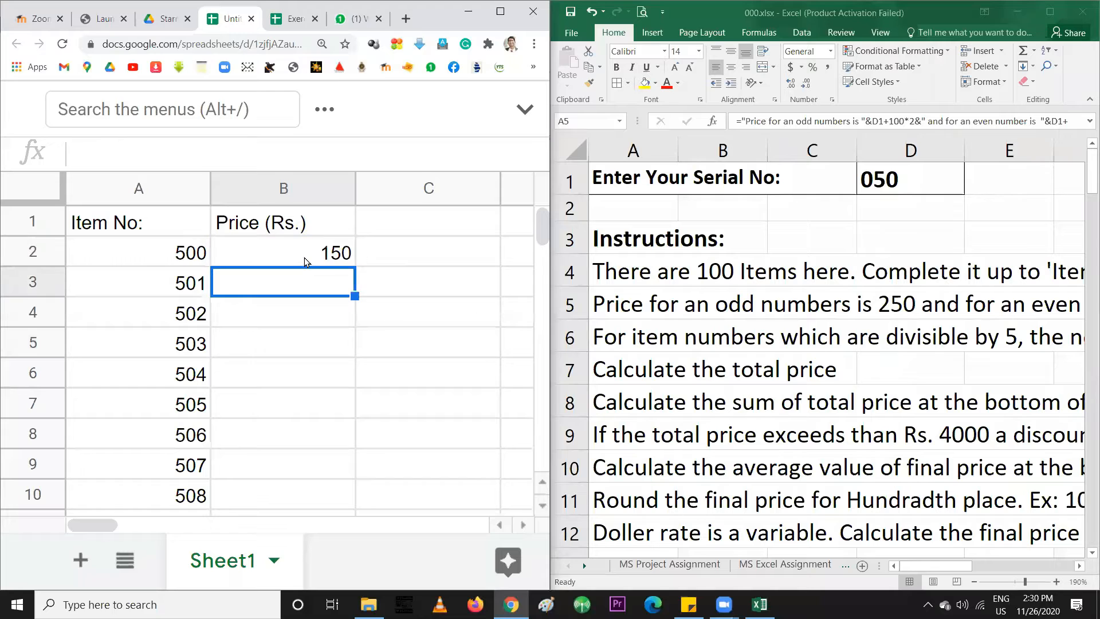
text(250)
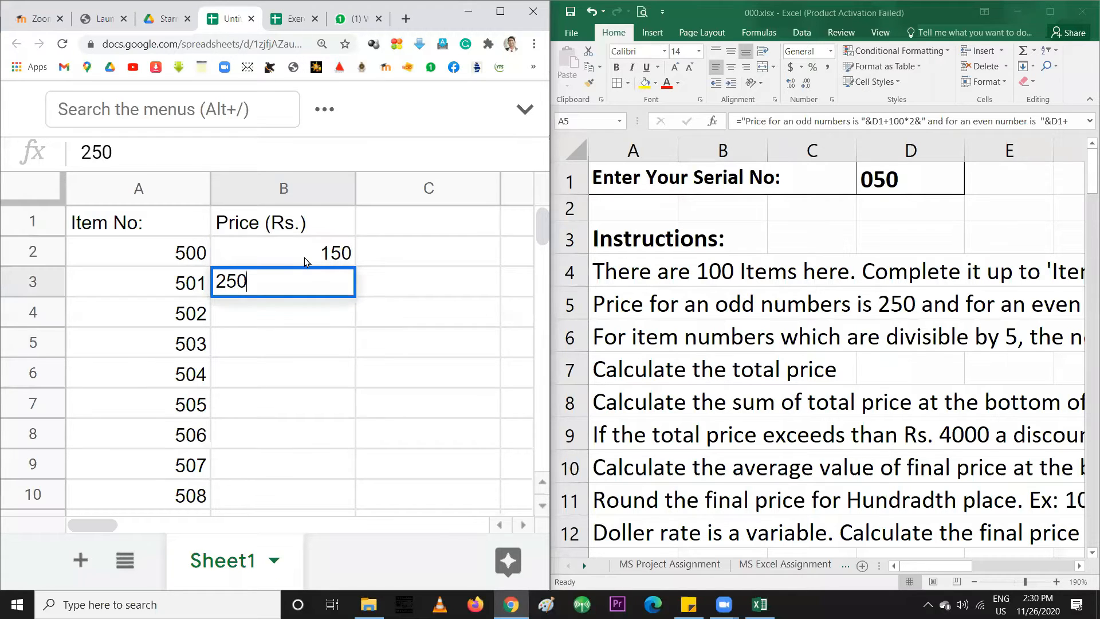
key(Return)
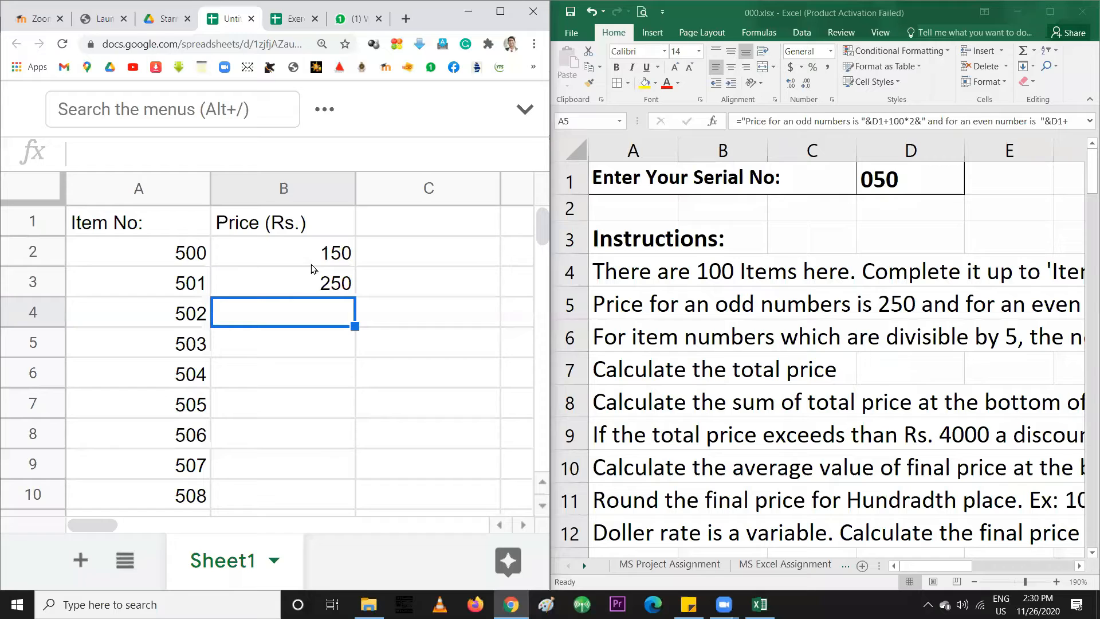
Fill the prices down to item 507, delete the wrong 350–850 values, and enter 150 for item 502
drag(327, 256, 339, 456)
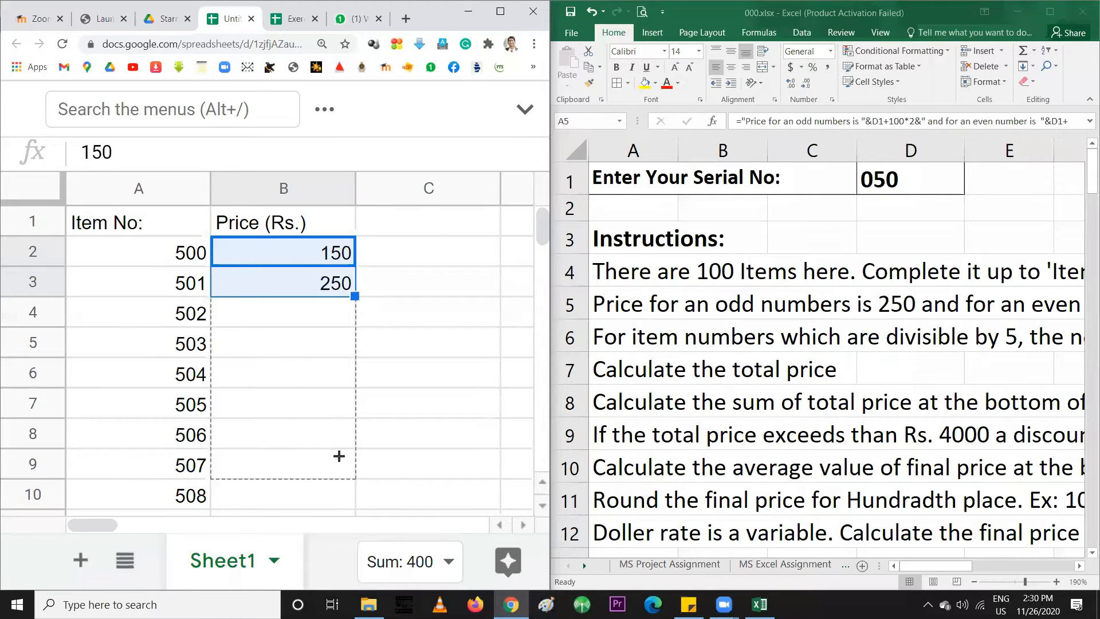
drag(338, 456, 339, 457)
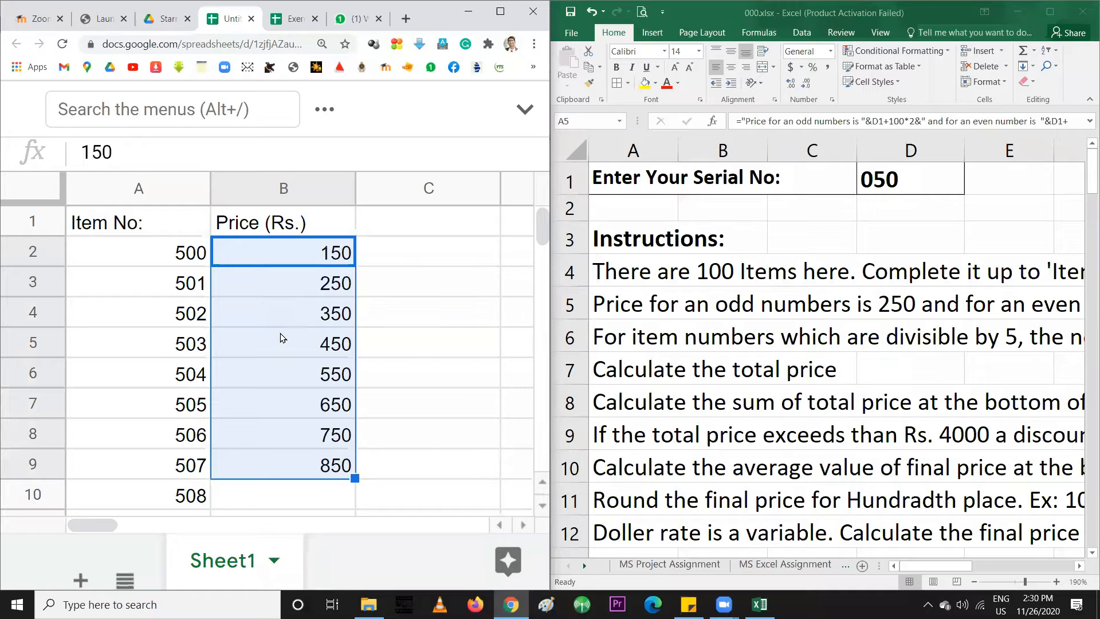
click(328, 325)
drag(328, 325, 331, 463)
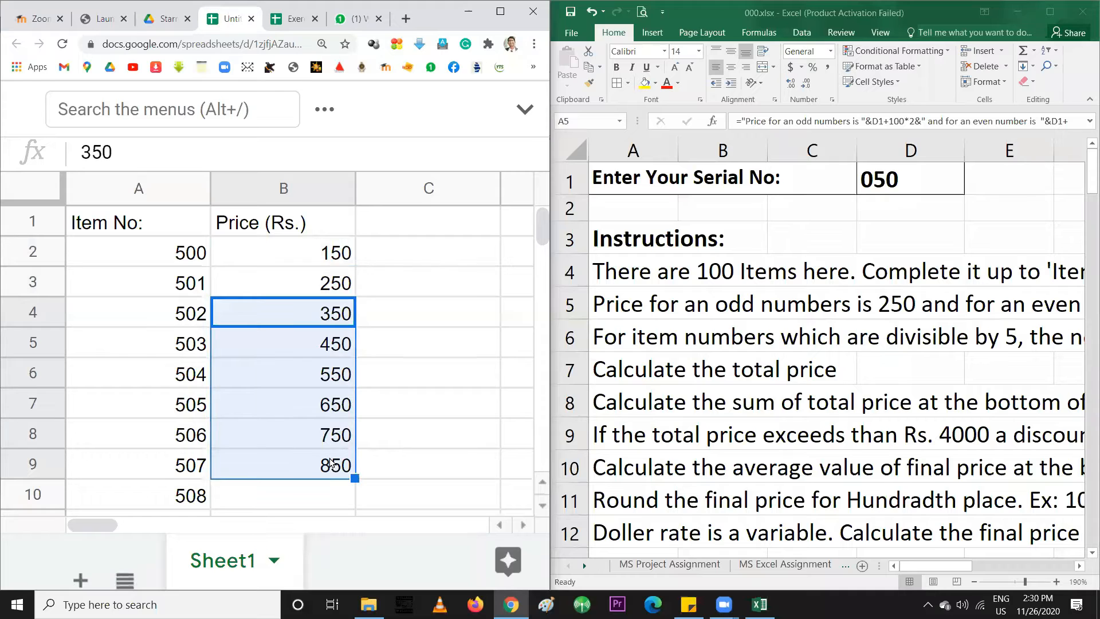
key(Delete)
click(320, 407)
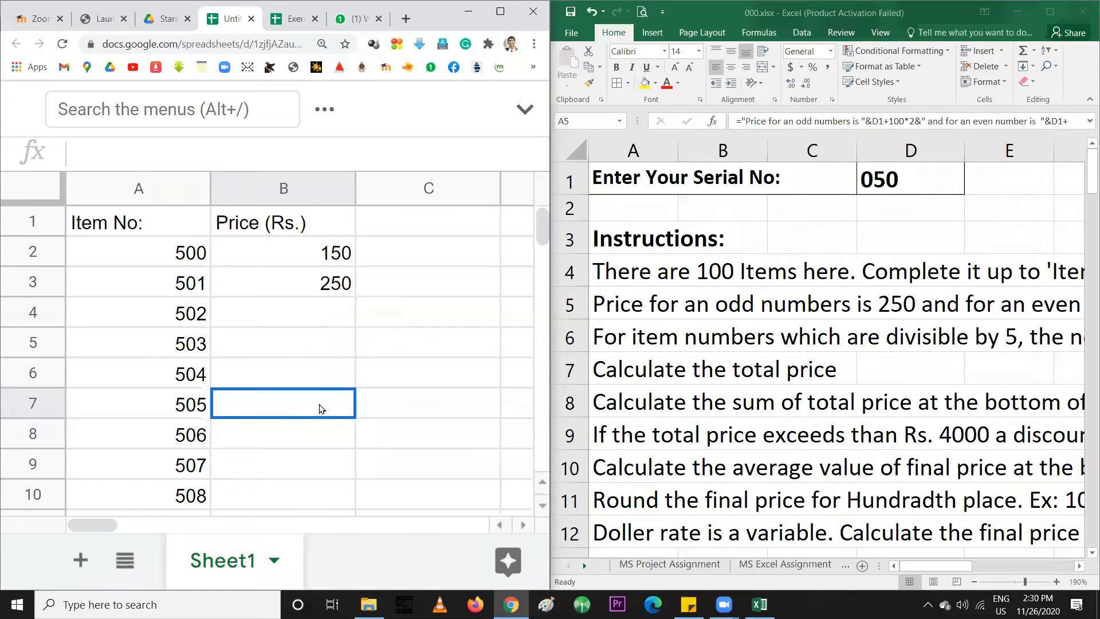
click(339, 317)
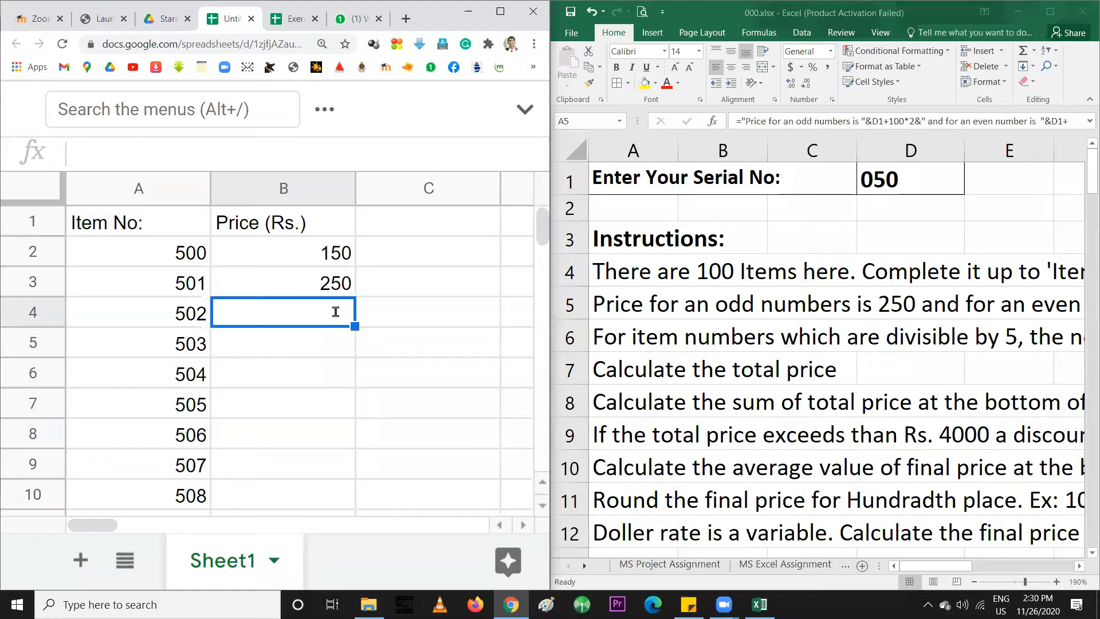
text(150)
key(Return)
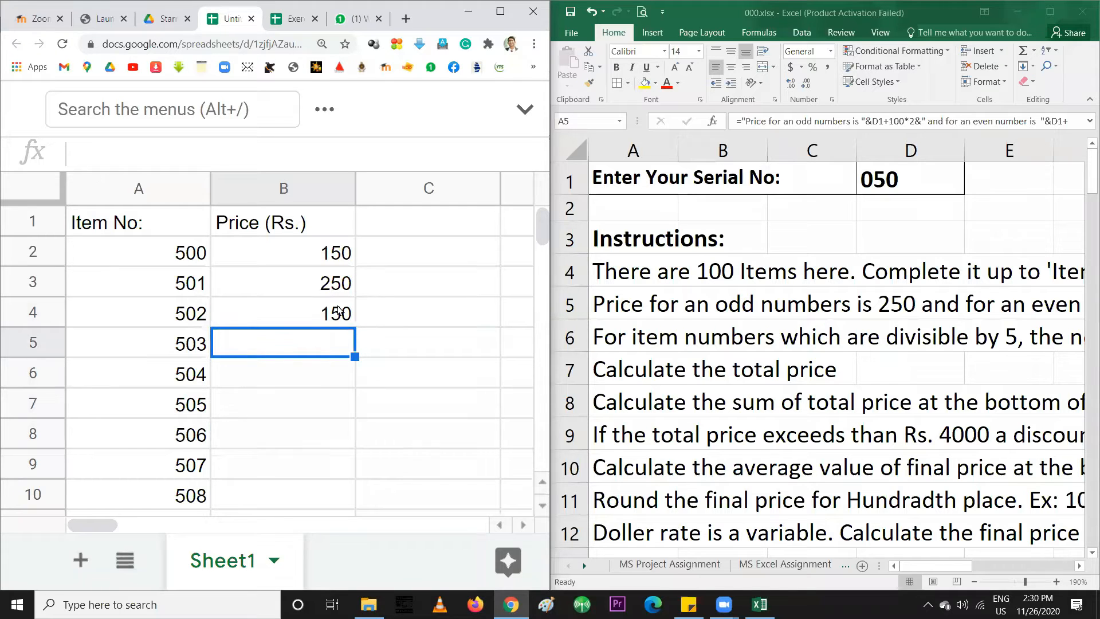
Fill the 150, 250, 150 prices down to item 506, then clear the wrong 183.33 results
drag(314, 258, 310, 310)
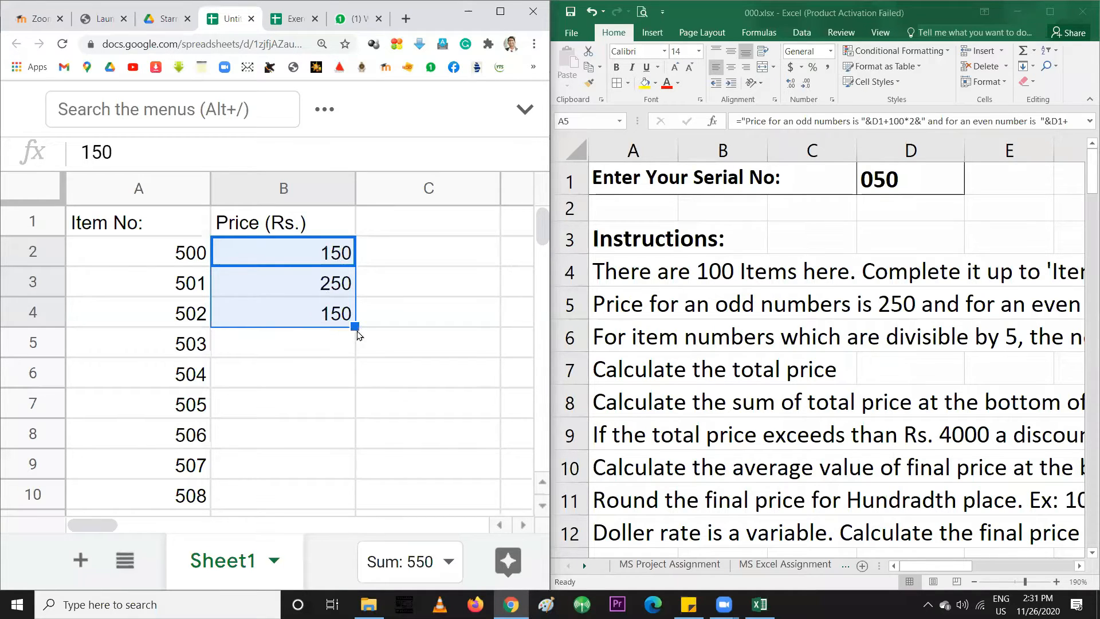
drag(354, 326, 346, 442)
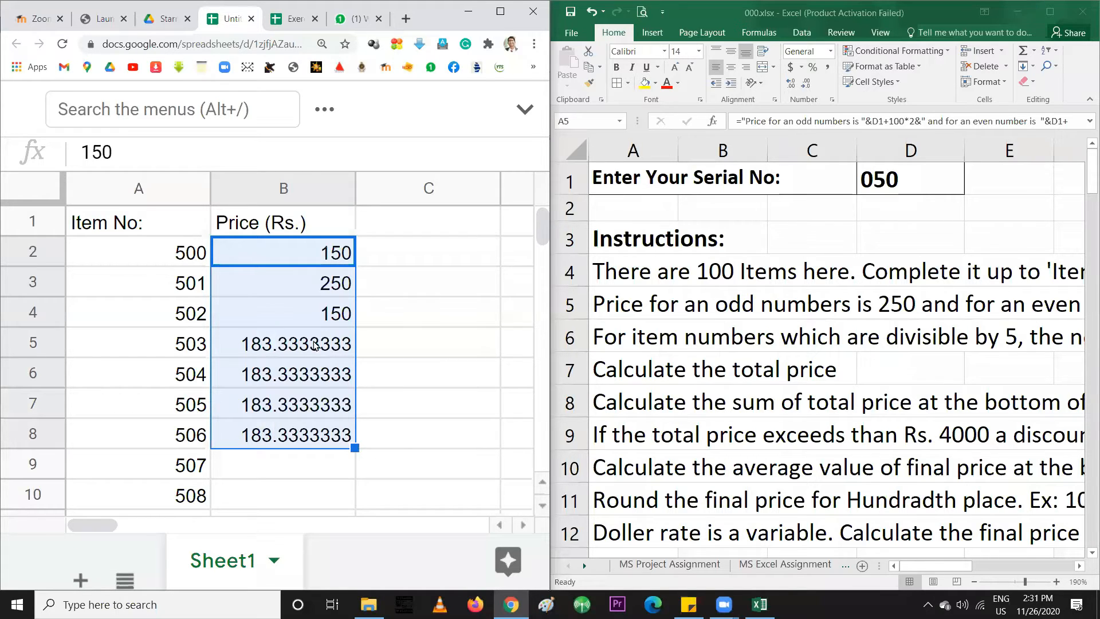
click(333, 343)
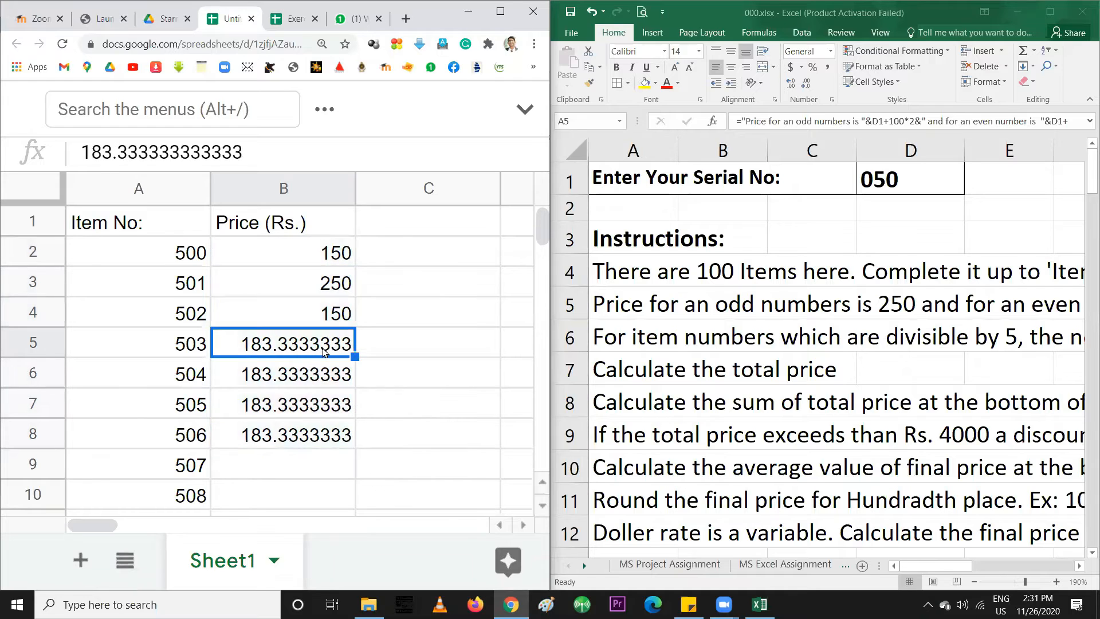
shift+click(321, 441)
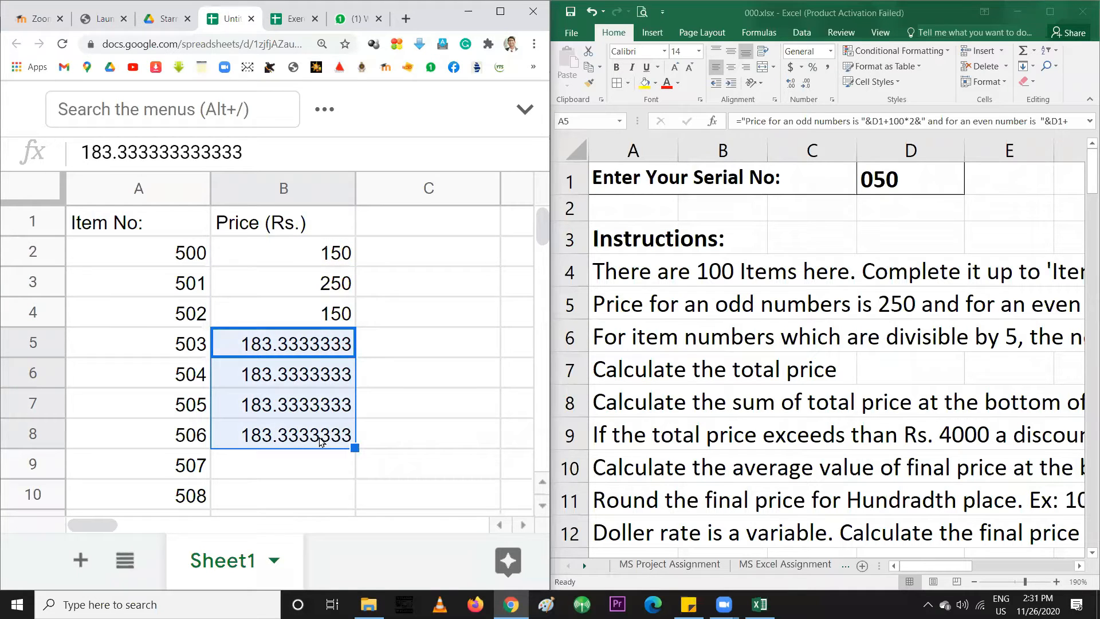
key(Delete)
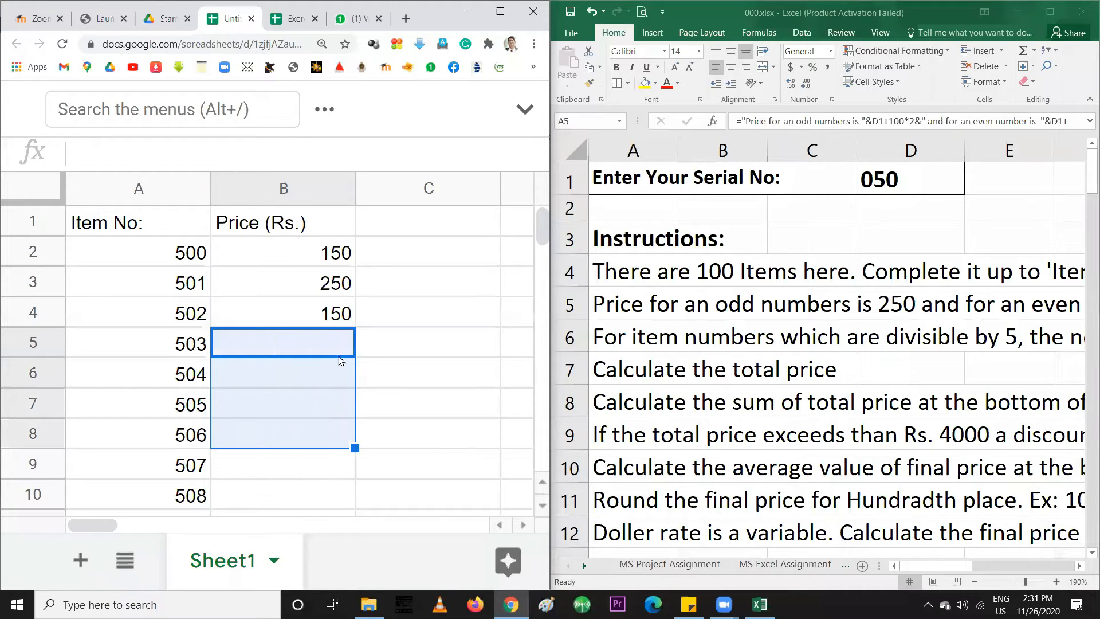
Enter 250 for item 503, refill down to item 507, then clear prices for items 502–507
click(329, 342)
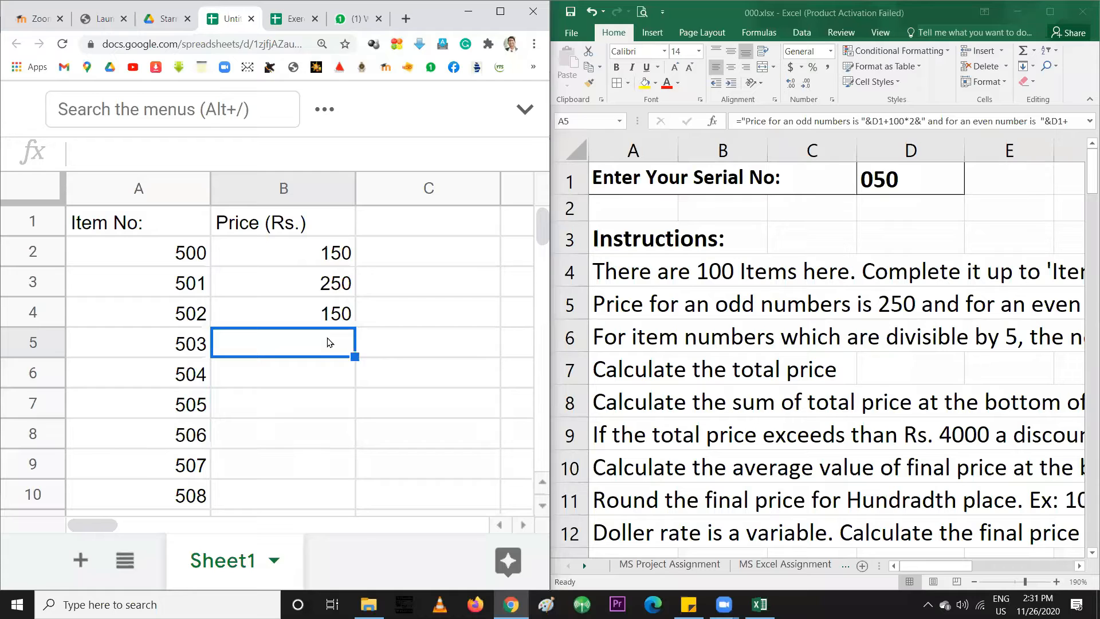
text(250)
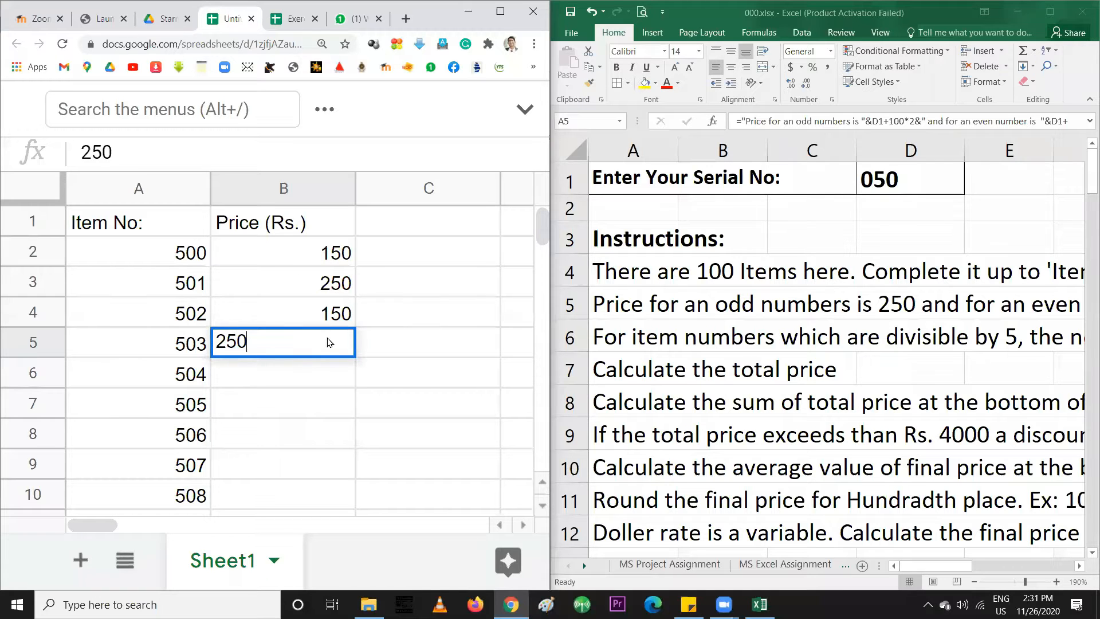
key(Return)
drag(331, 259, 338, 344)
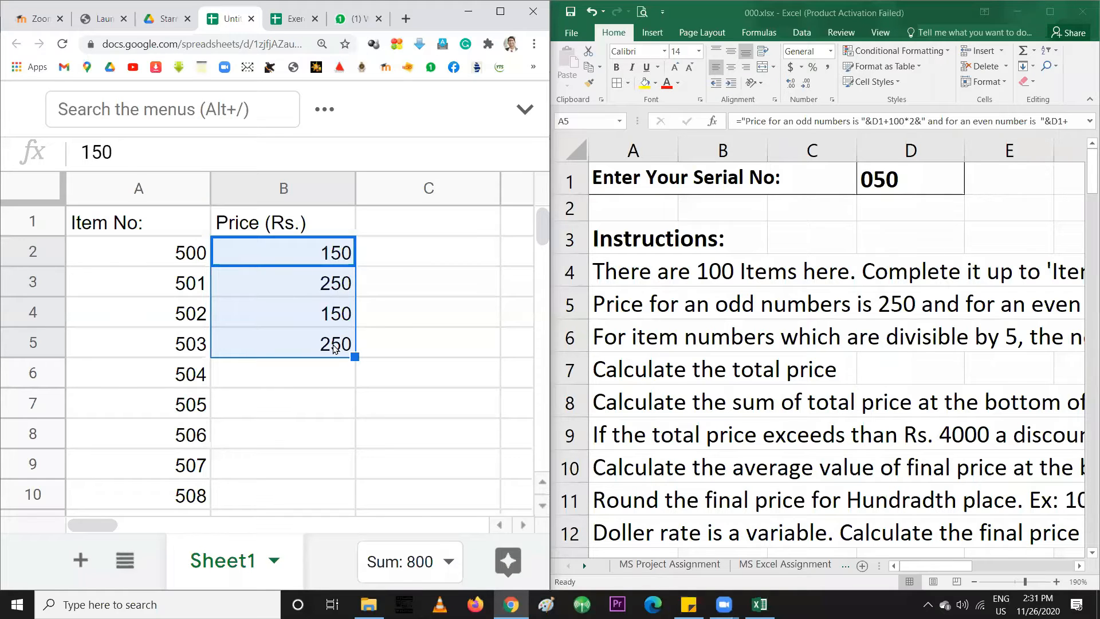
drag(354, 356, 344, 465)
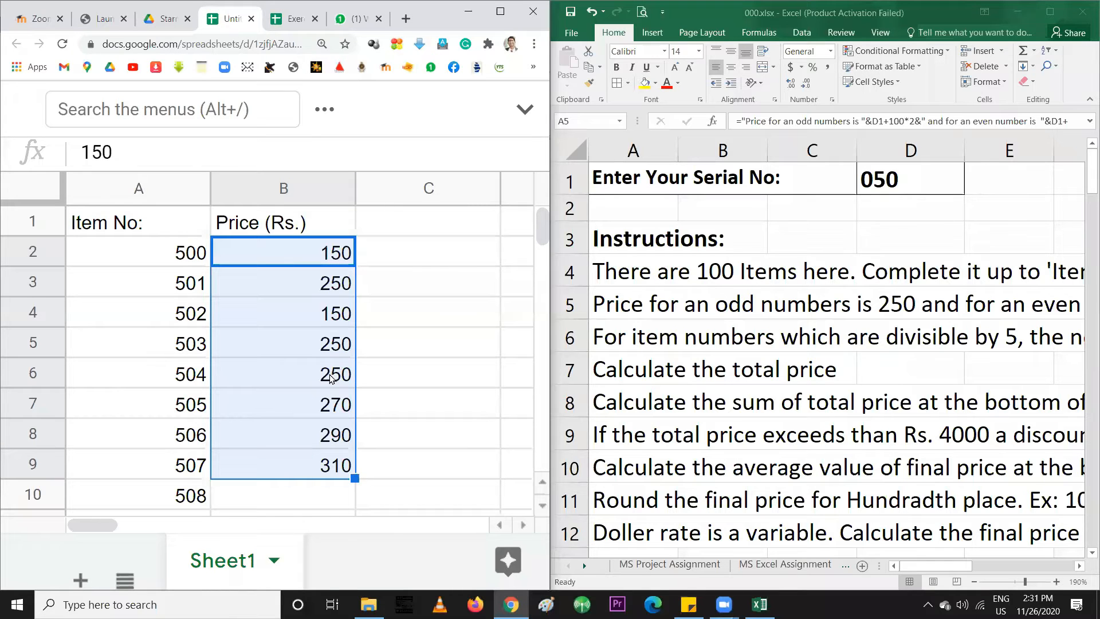
drag(332, 312, 332, 459)
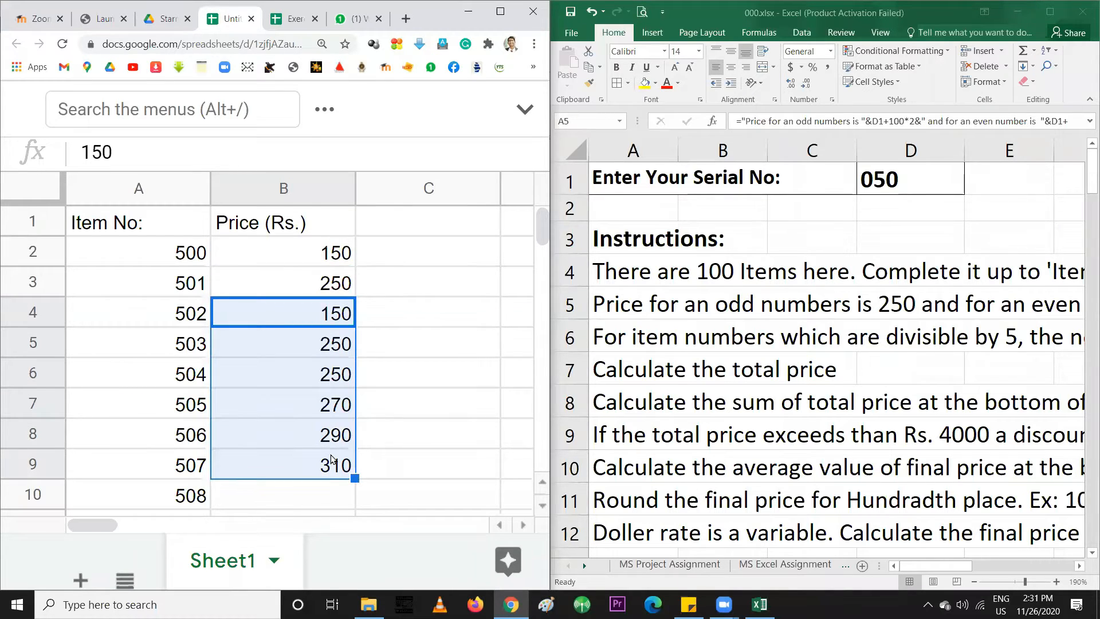
key(Delete)
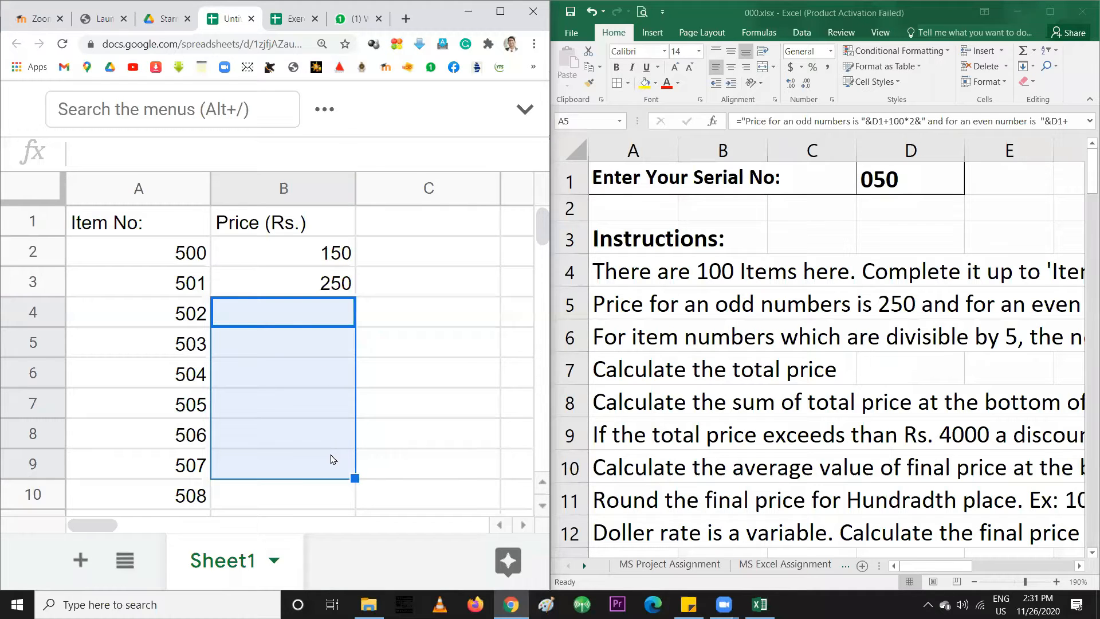
Review the remaining prices, then delete the 250 from item 501's cell B3
click(310, 261)
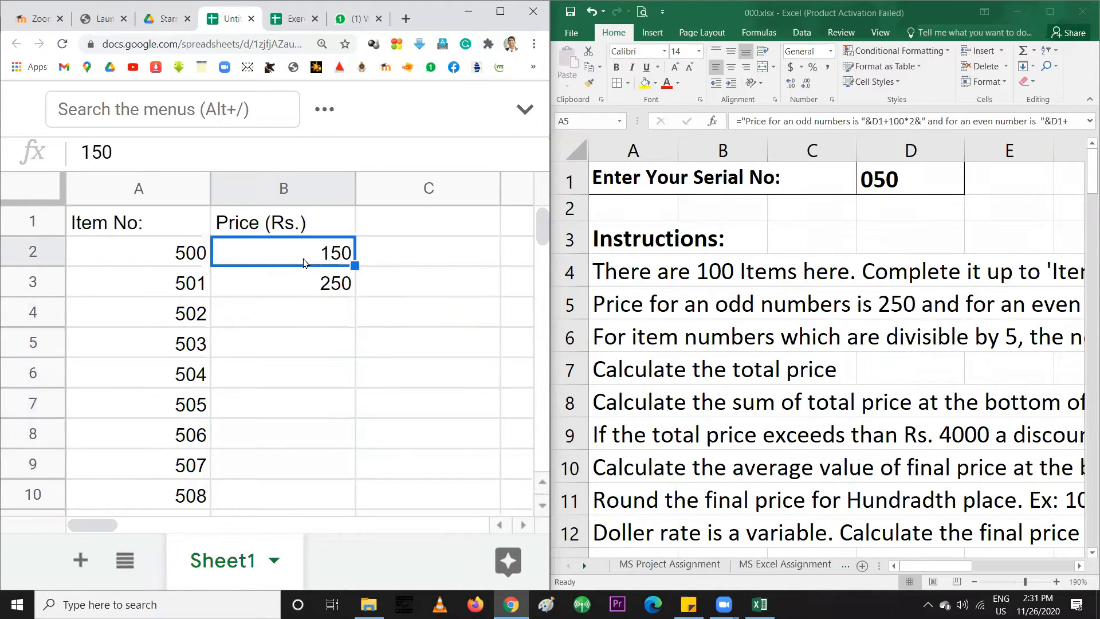
click(301, 280)
click(282, 316)
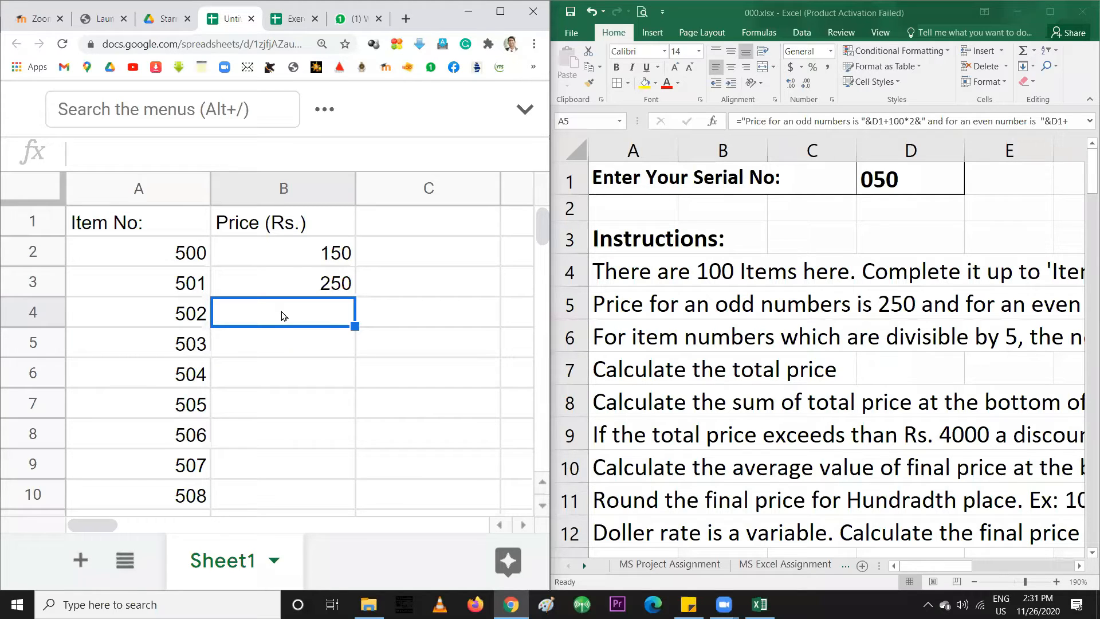
click(305, 254)
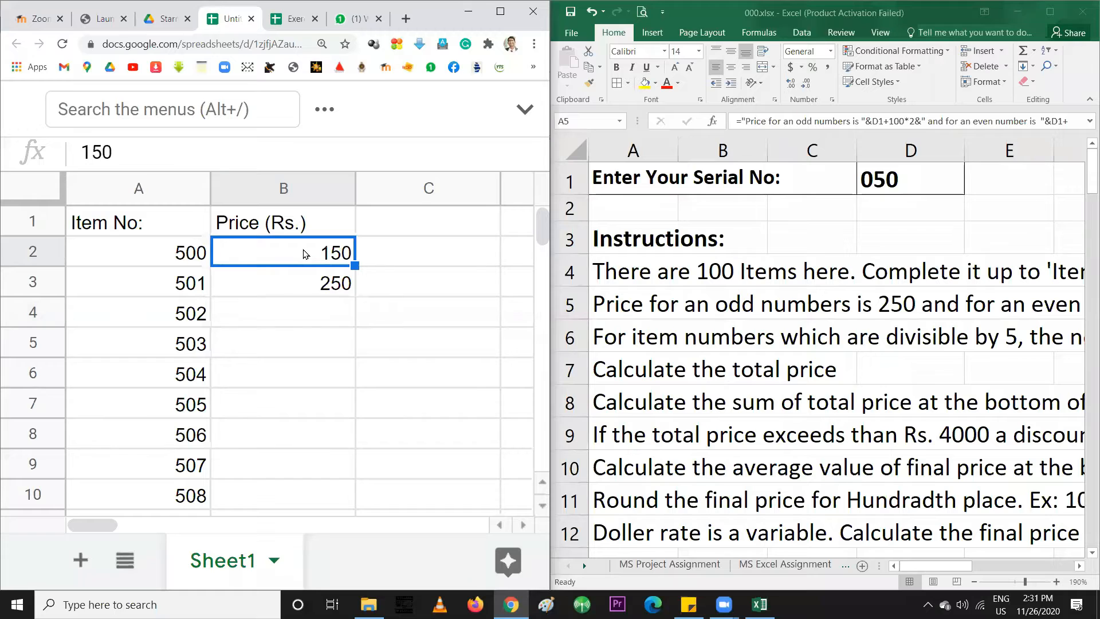
click(289, 283)
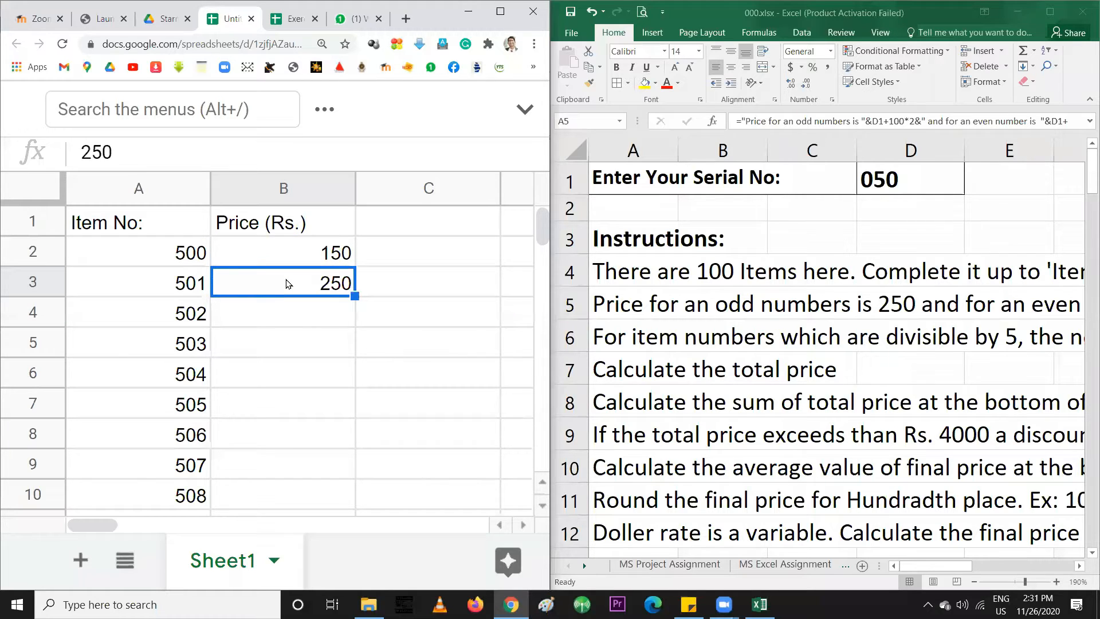
key(Delete)
Enter =IF(B2=150,250,150) in B3 so item 501's price shows 250
text(=)
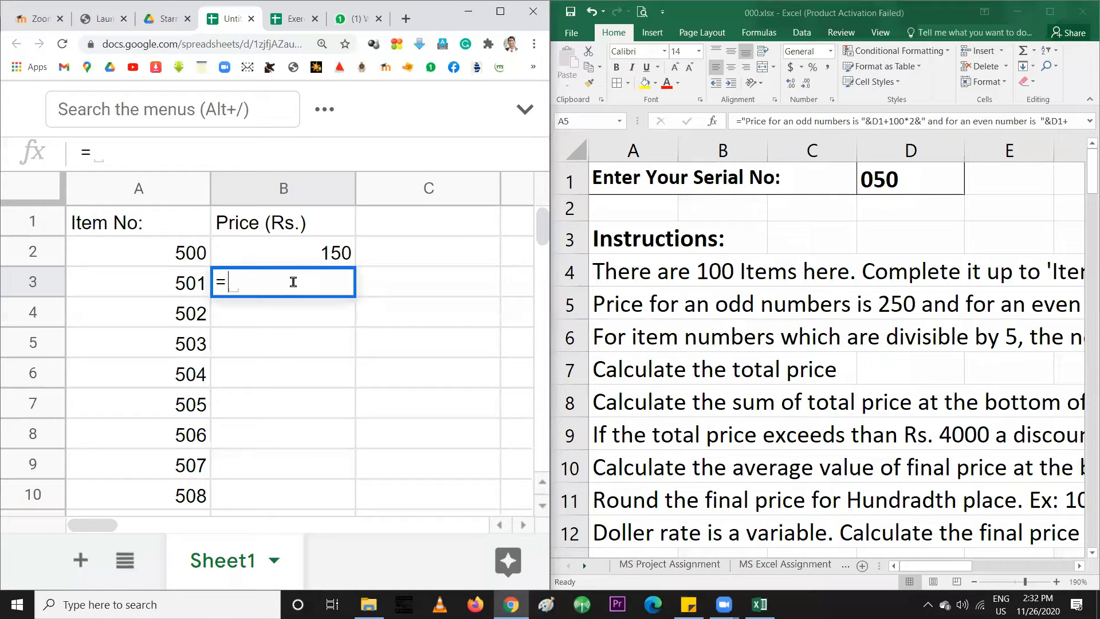
text(IF()
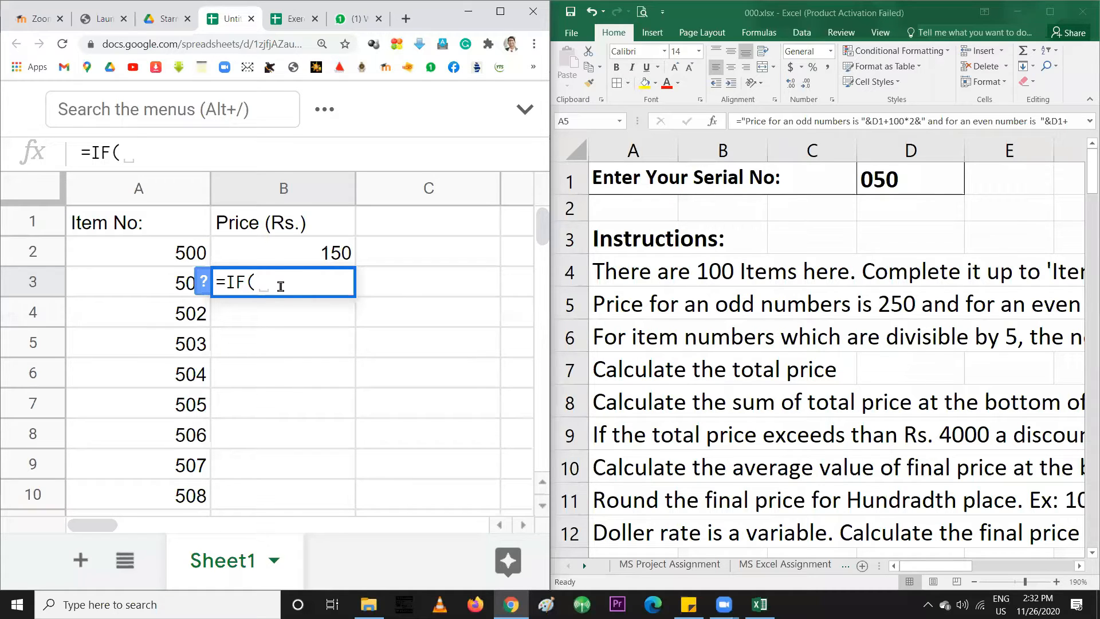
click(300, 256)
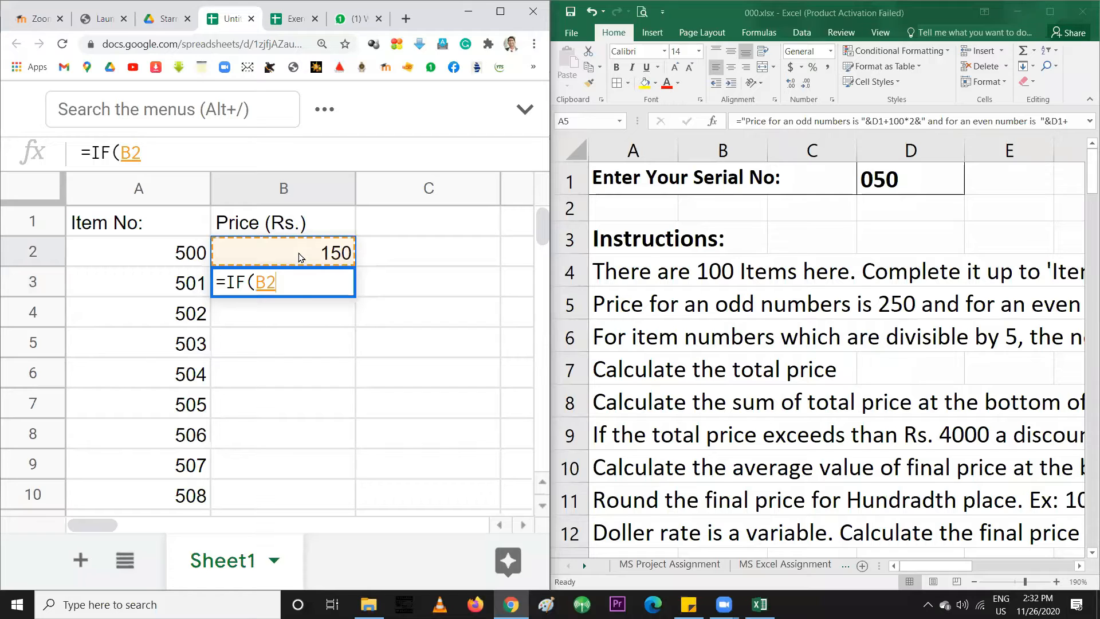
text(=150)
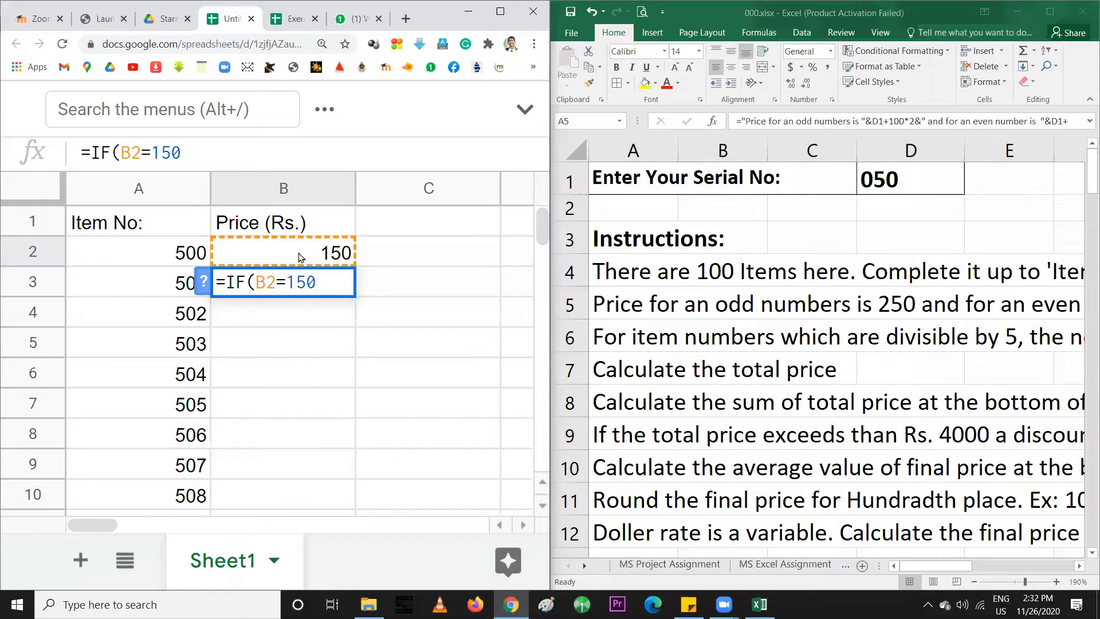
text(,)
text(250)
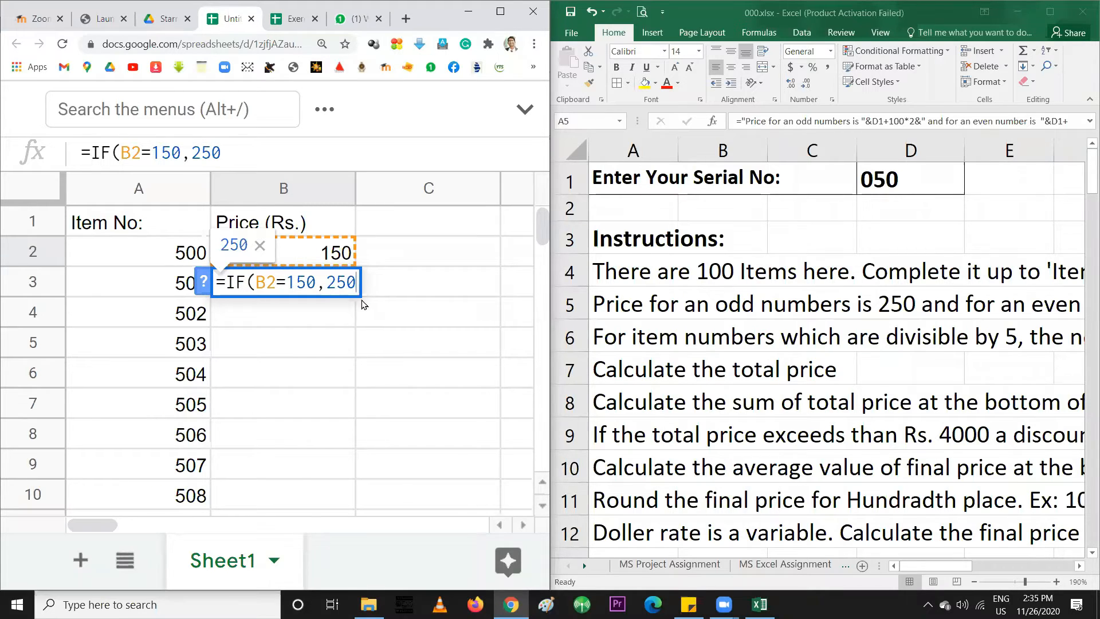
text(,)
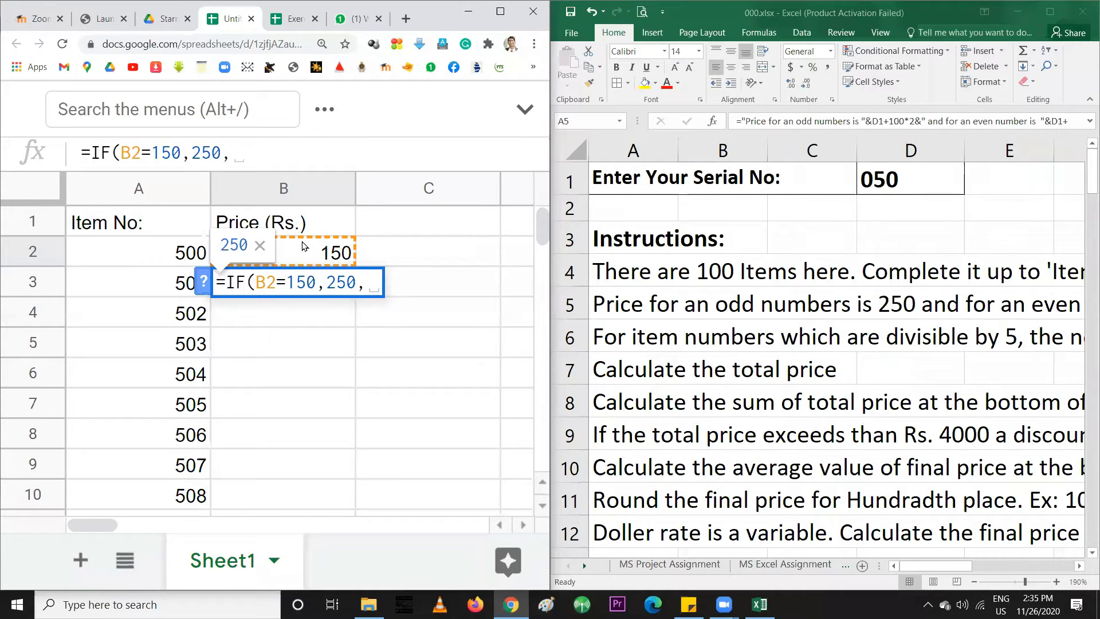
text(150)
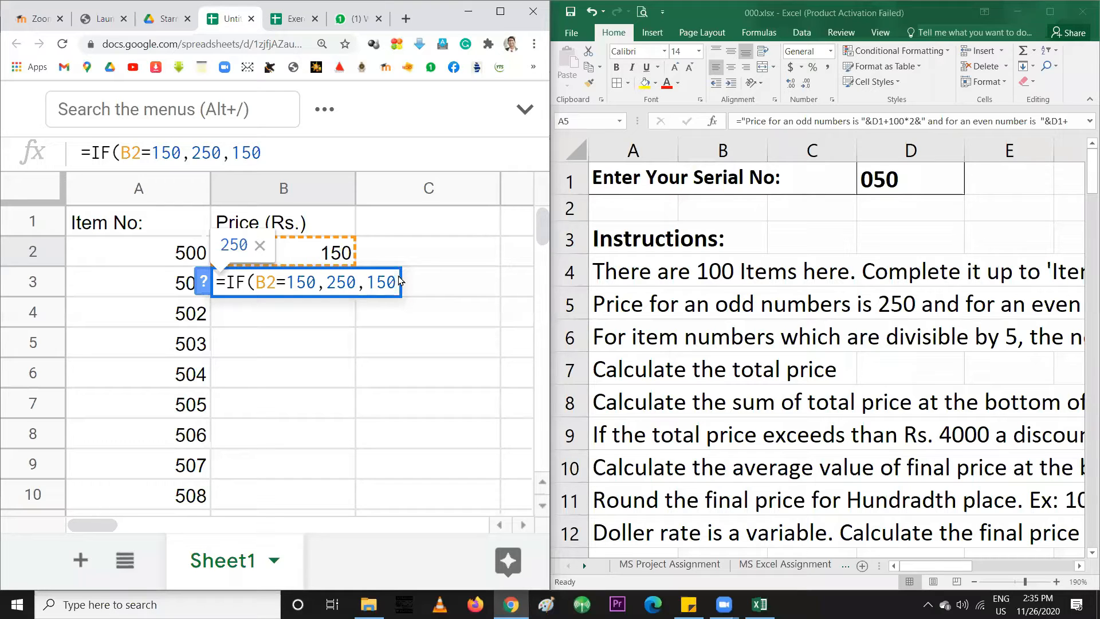
text())
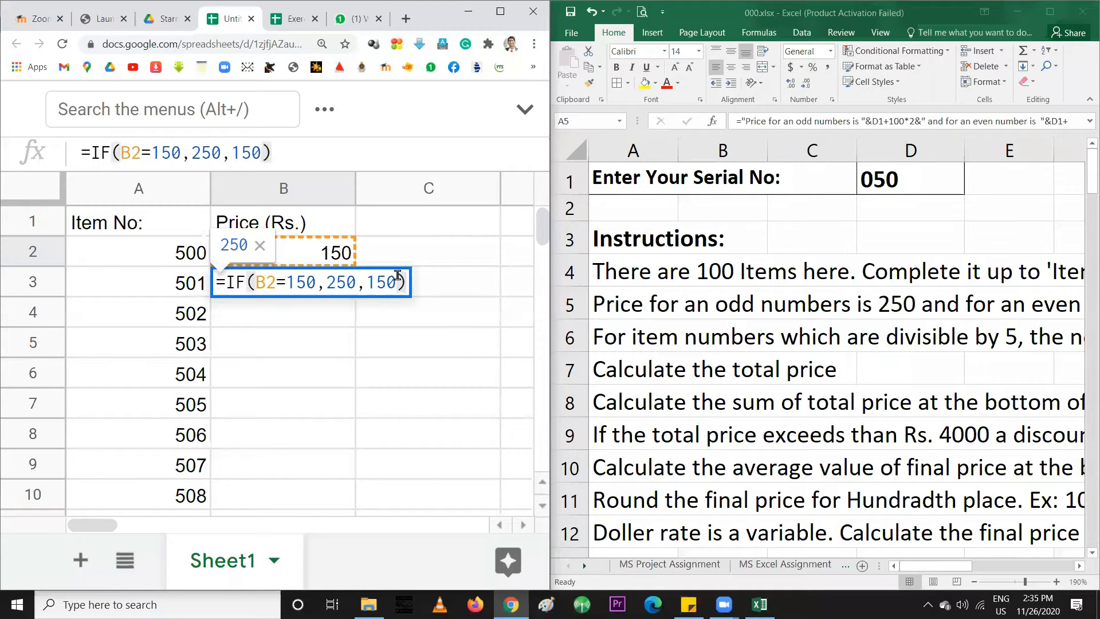
drag(225, 281, 394, 279)
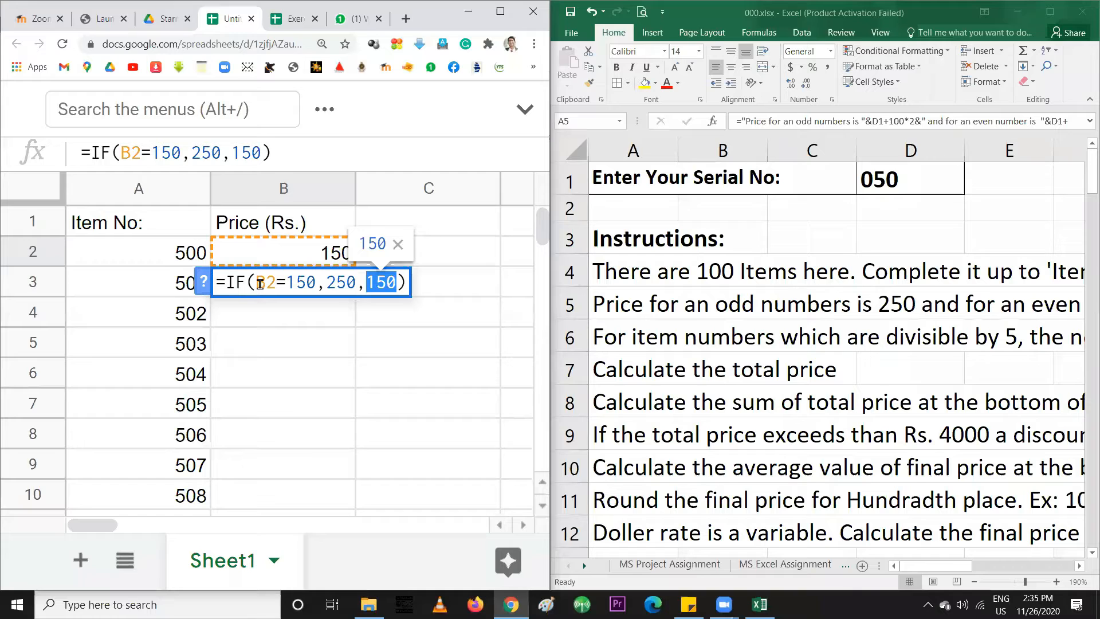
key(Return)
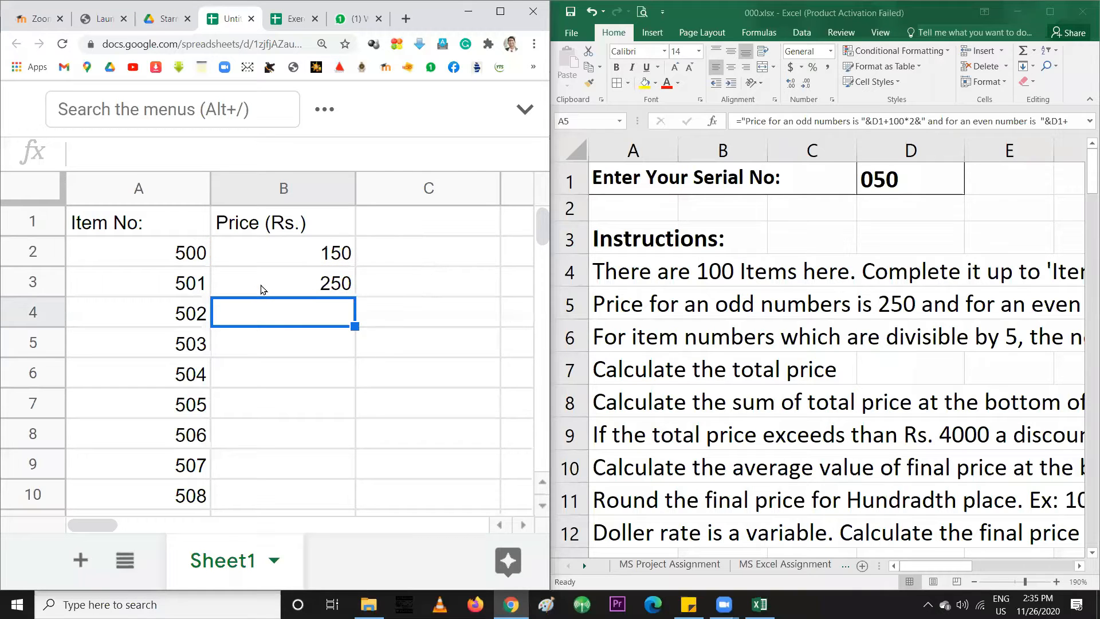
click(304, 284)
Fill B3's IF formula down to B10, giving alternating 250 and 150 prices
drag(351, 291, 335, 487)
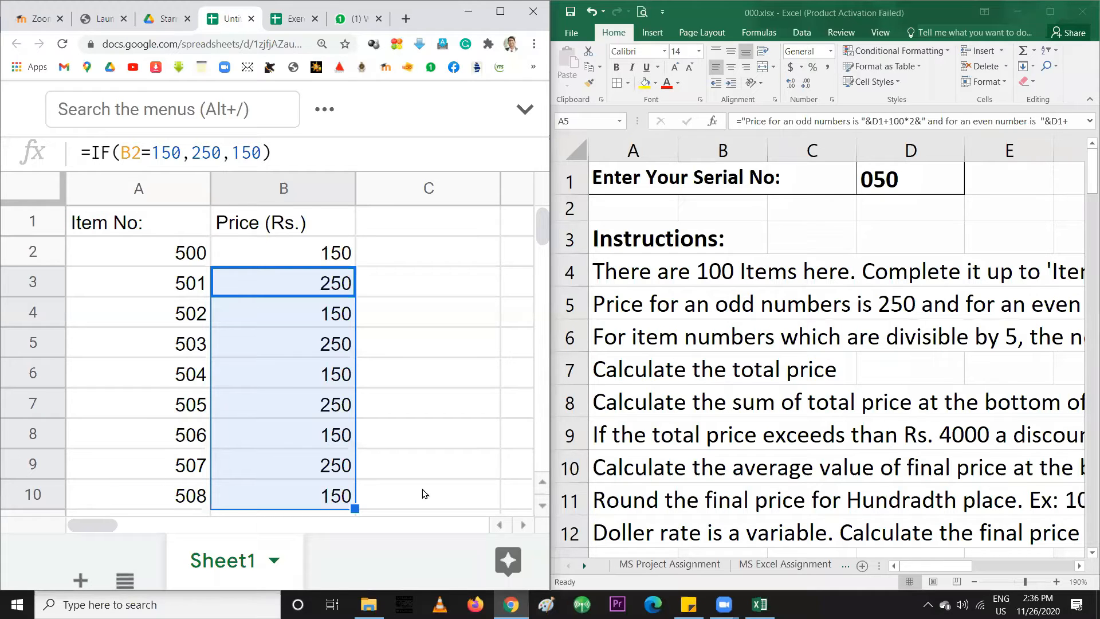
click(180, 253)
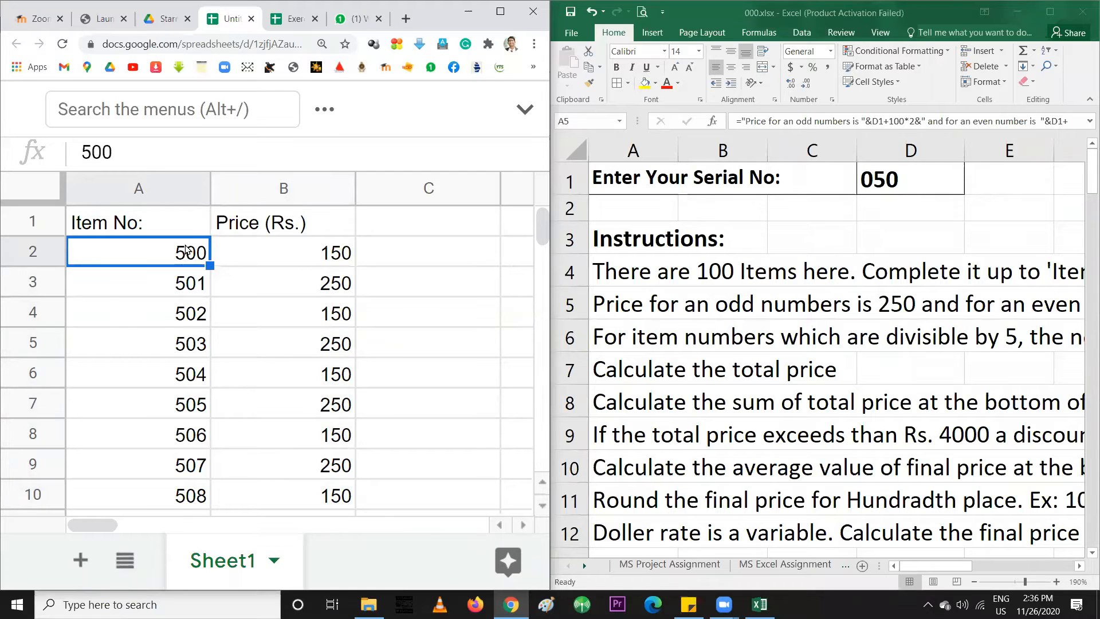
Replace item 502 in A4 with 505
click(251, 255)
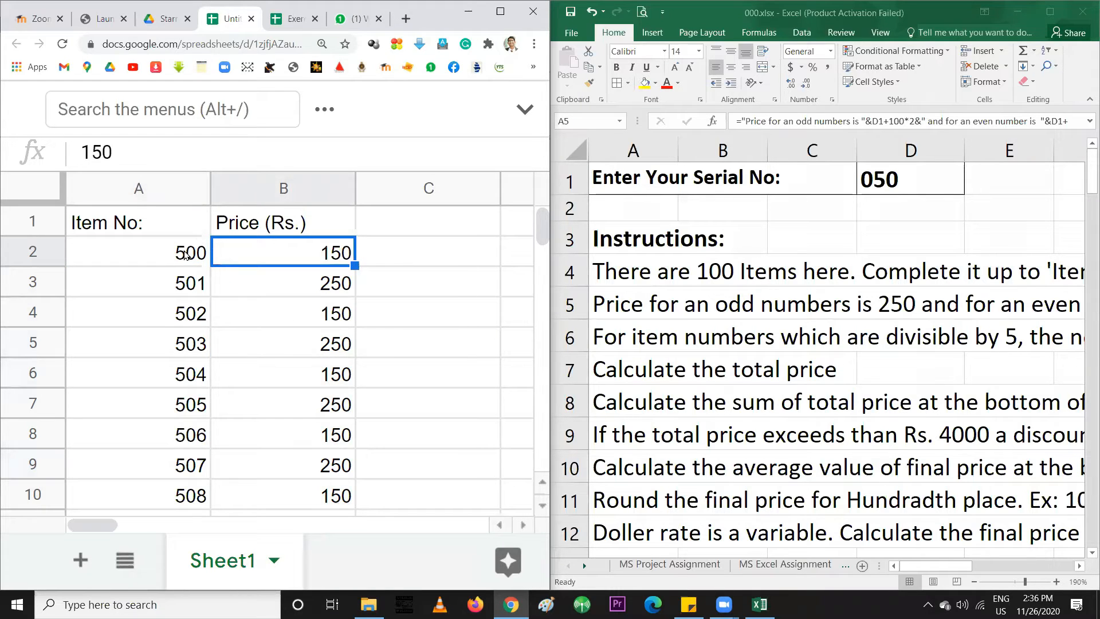
click(185, 256)
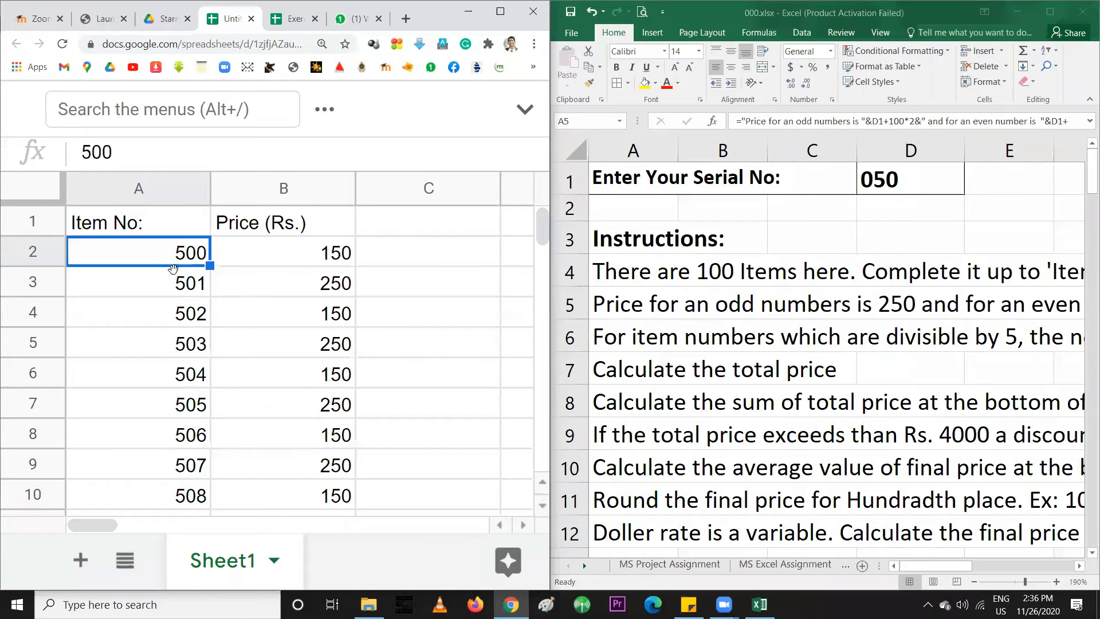
click(179, 285)
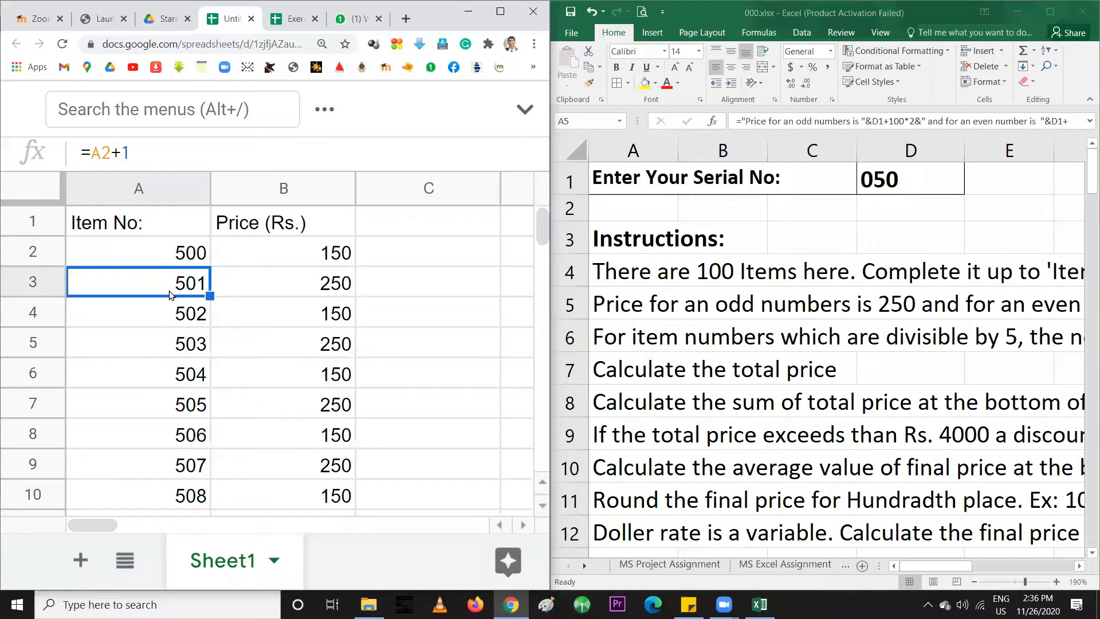
click(170, 310)
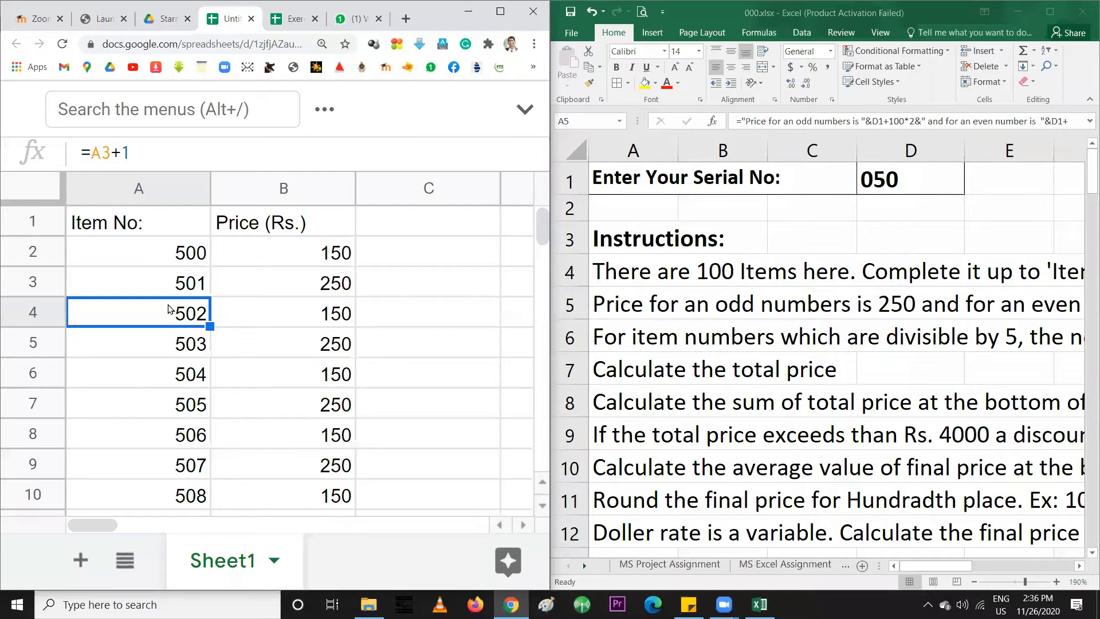
text(505)
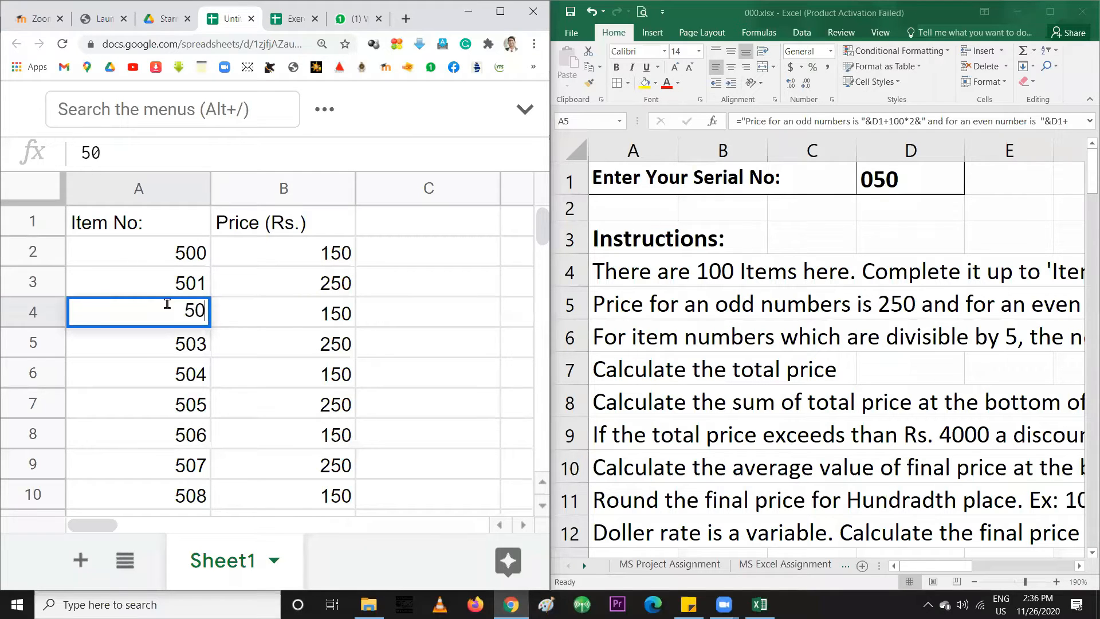
key(Return)
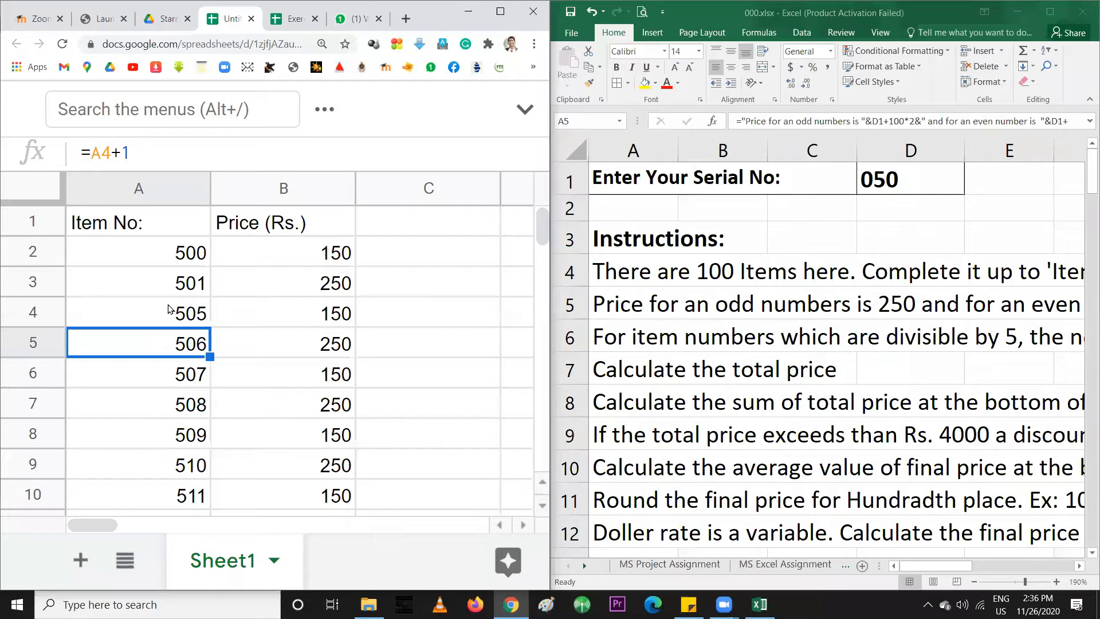
Compare the item numbers in A2–A4 against the new 505 and A3's add-one formula
click(197, 257)
click(186, 287)
click(185, 315)
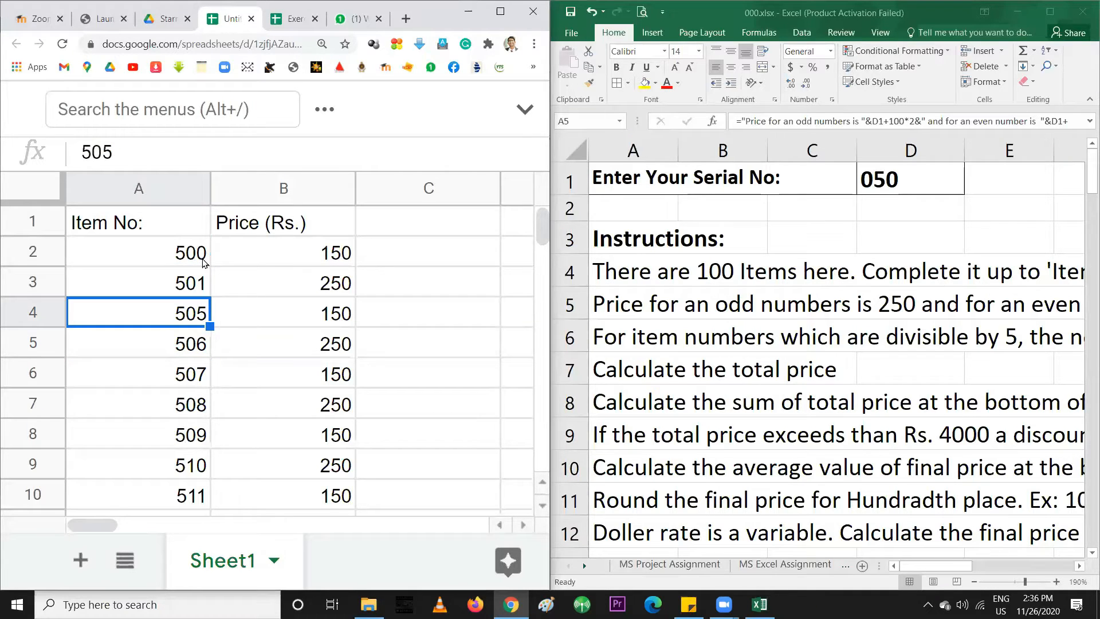
click(177, 258)
click(186, 285)
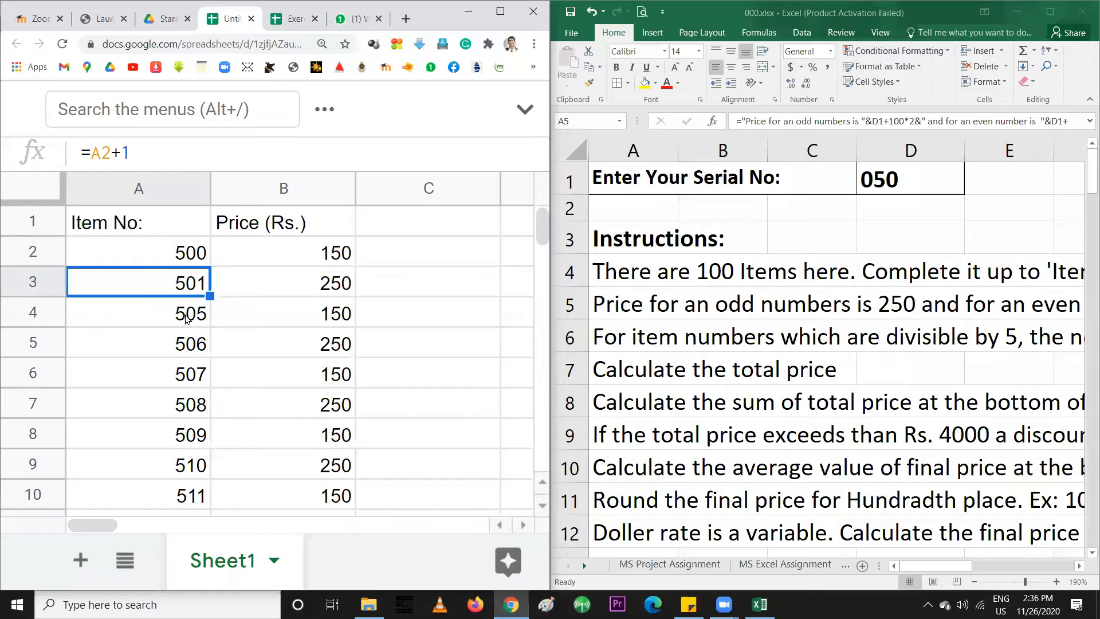
click(188, 317)
click(182, 254)
click(186, 285)
click(188, 315)
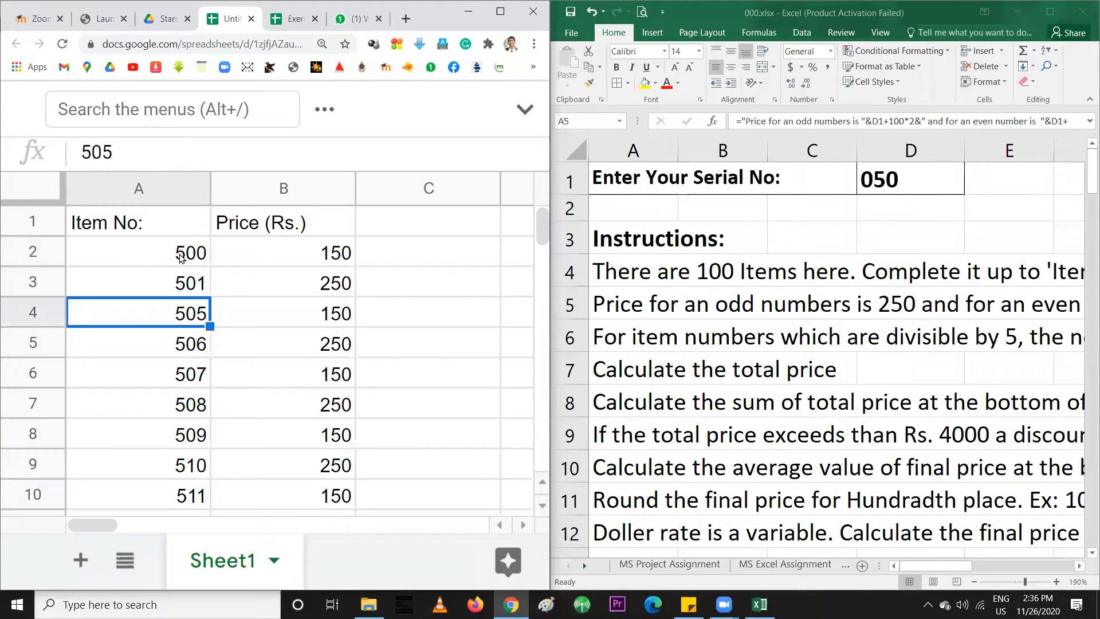
click(180, 289)
click(182, 312)
click(178, 286)
click(181, 312)
click(177, 280)
click(182, 314)
click(183, 290)
click(182, 315)
click(184, 290)
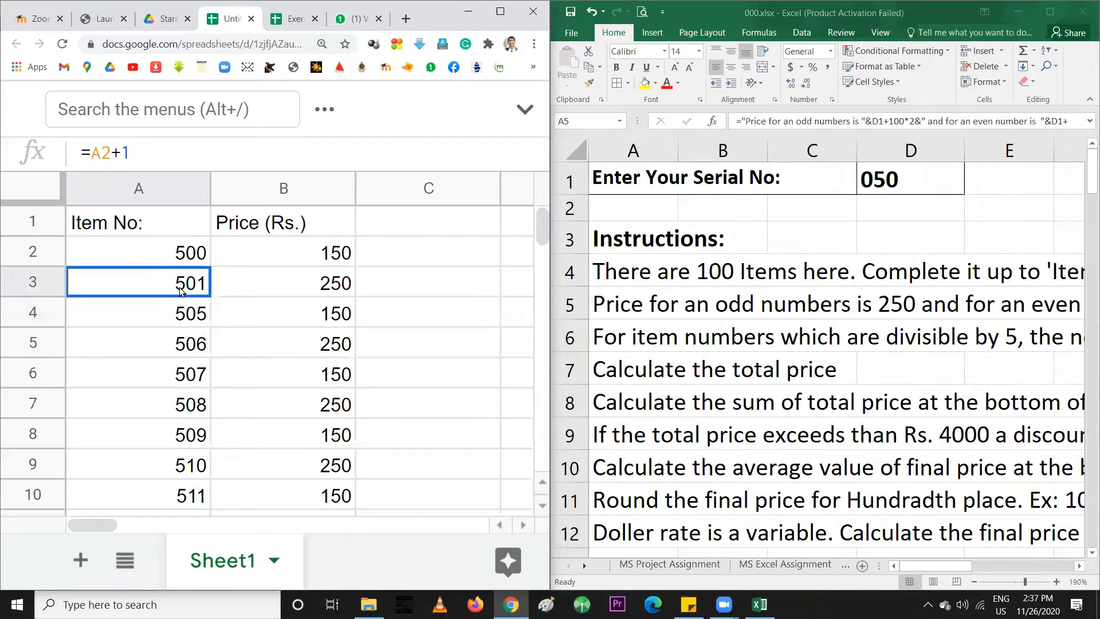
click(181, 317)
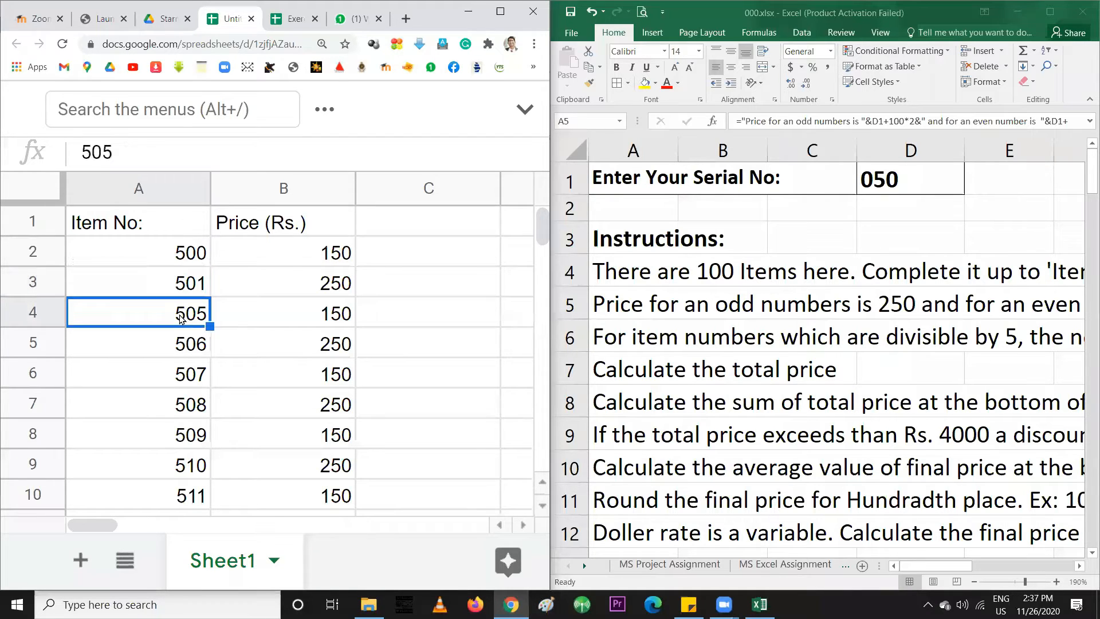
Check item 505's price formula against its item number and the first price in B2
click(302, 324)
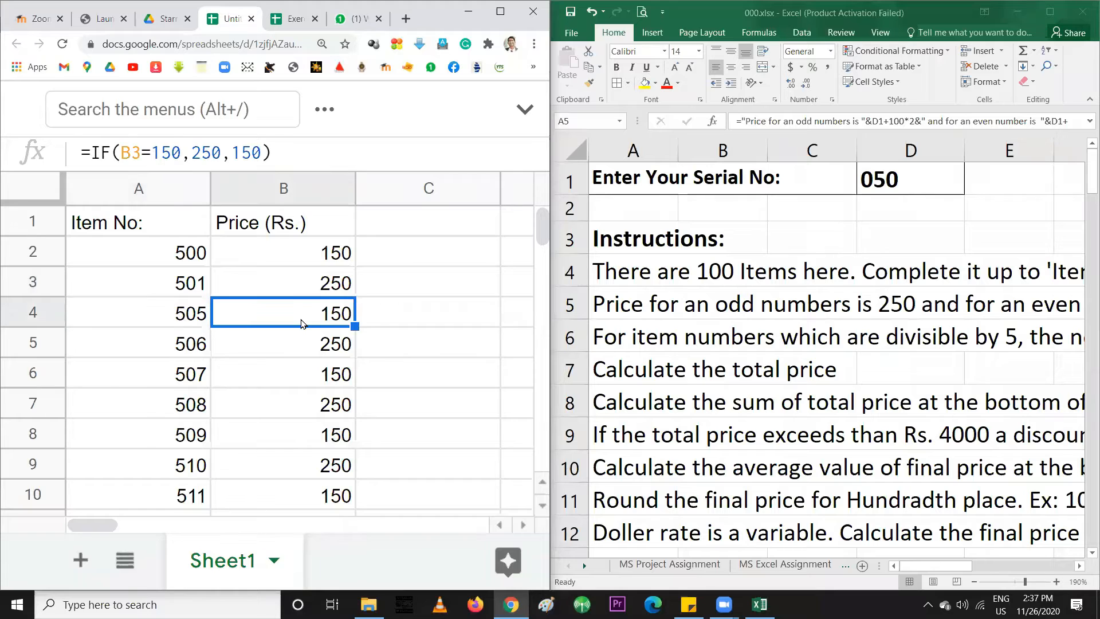
click(191, 317)
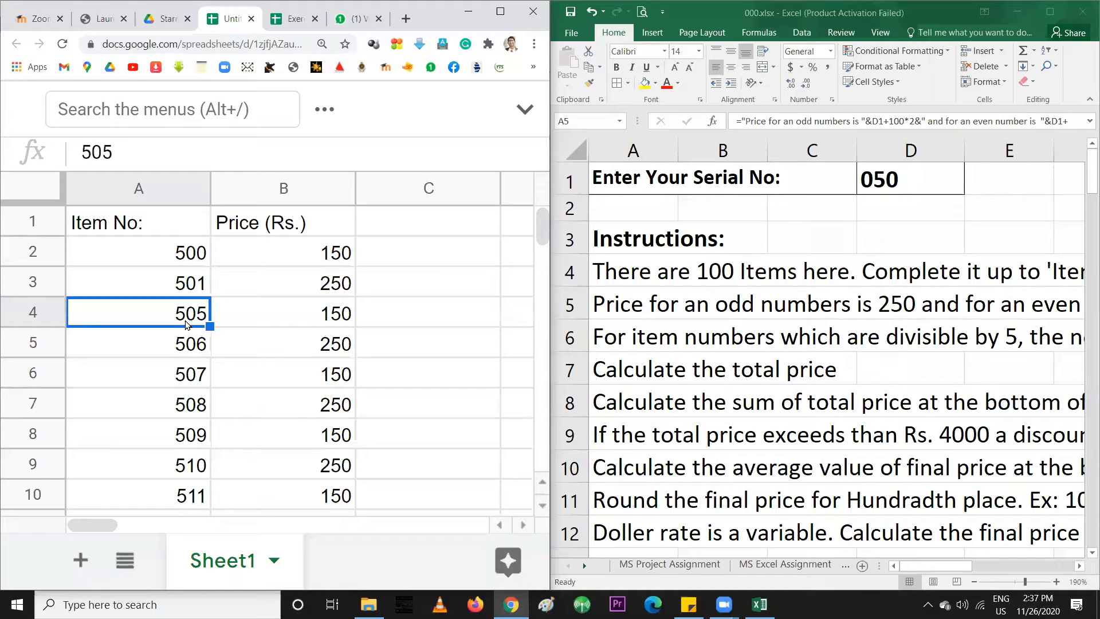
click(322, 320)
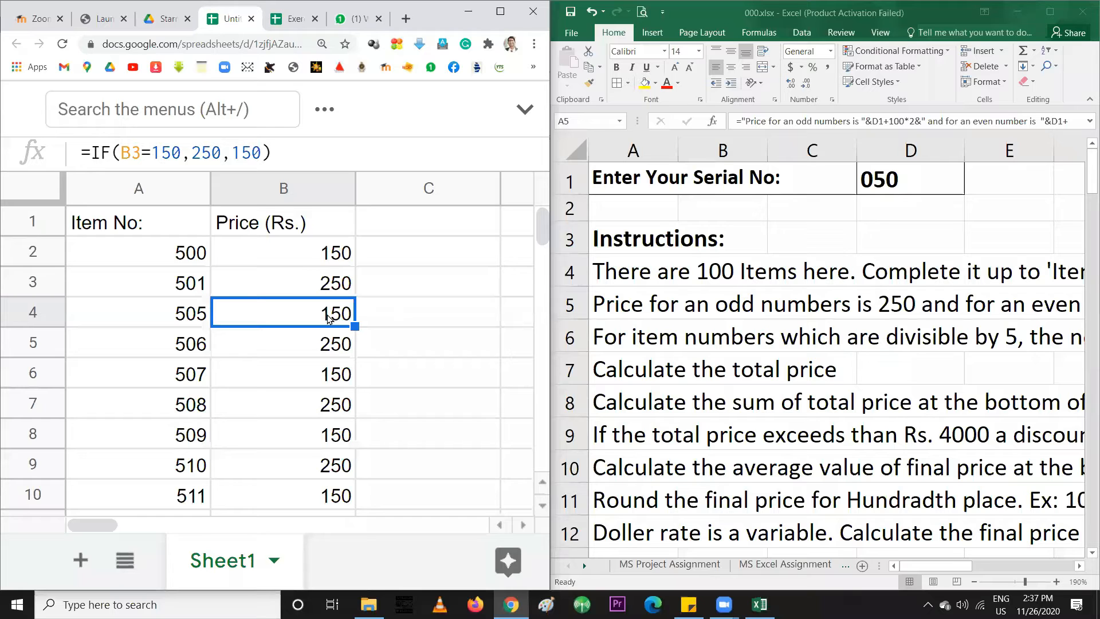
click(196, 316)
click(271, 318)
click(179, 314)
click(277, 318)
click(193, 317)
click(267, 317)
click(173, 317)
click(278, 318)
click(175, 318)
click(294, 319)
click(317, 256)
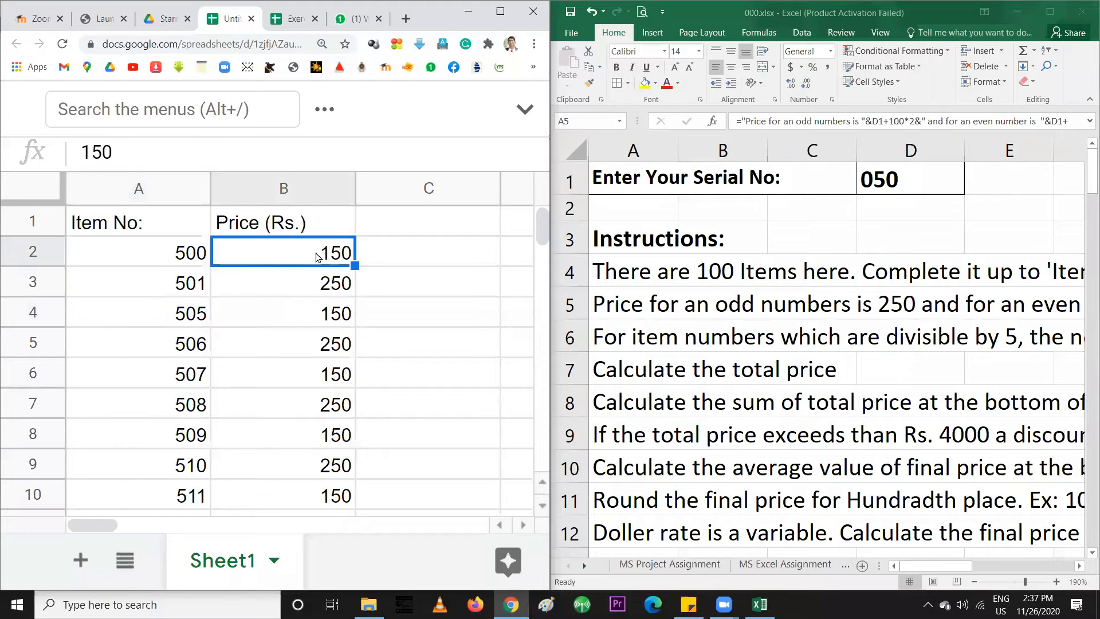
click(179, 256)
click(264, 253)
click(171, 254)
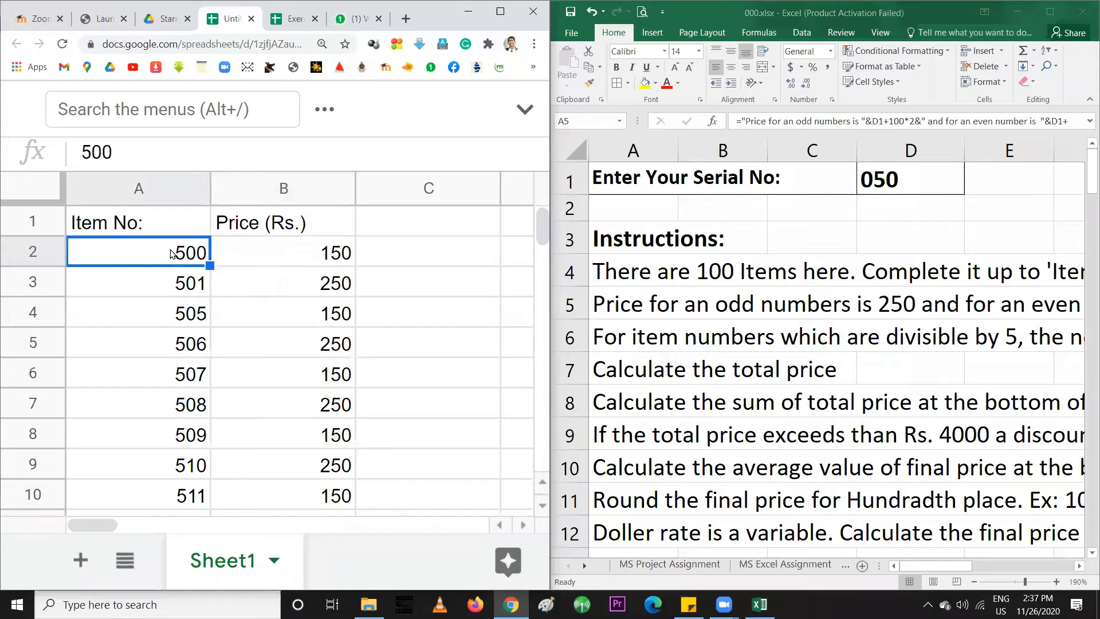
click(321, 253)
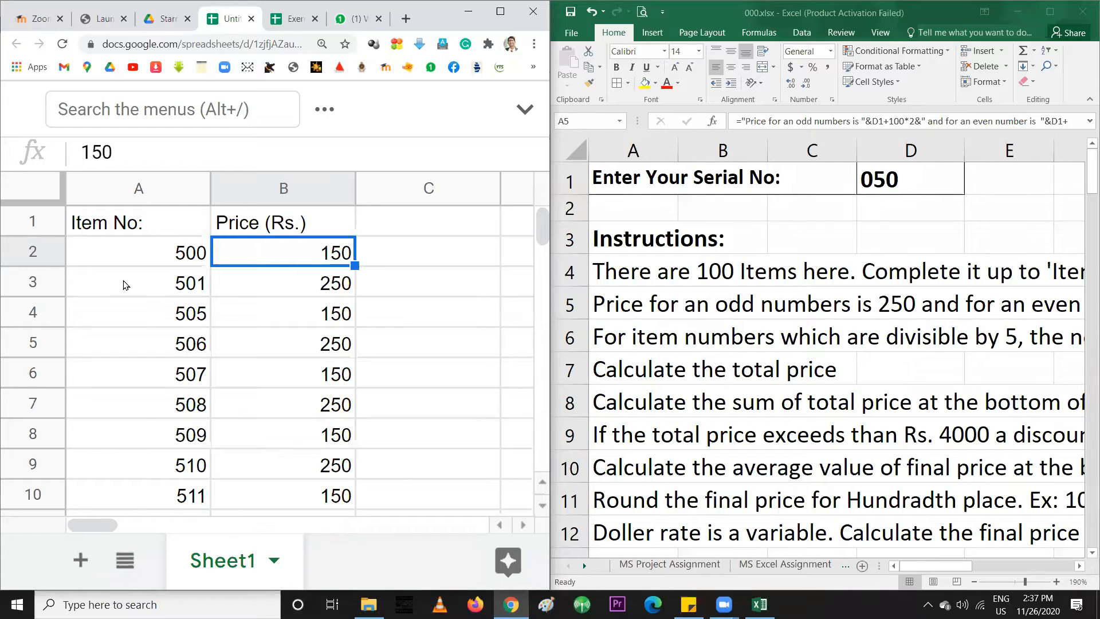
click(148, 257)
click(273, 256)
click(194, 249)
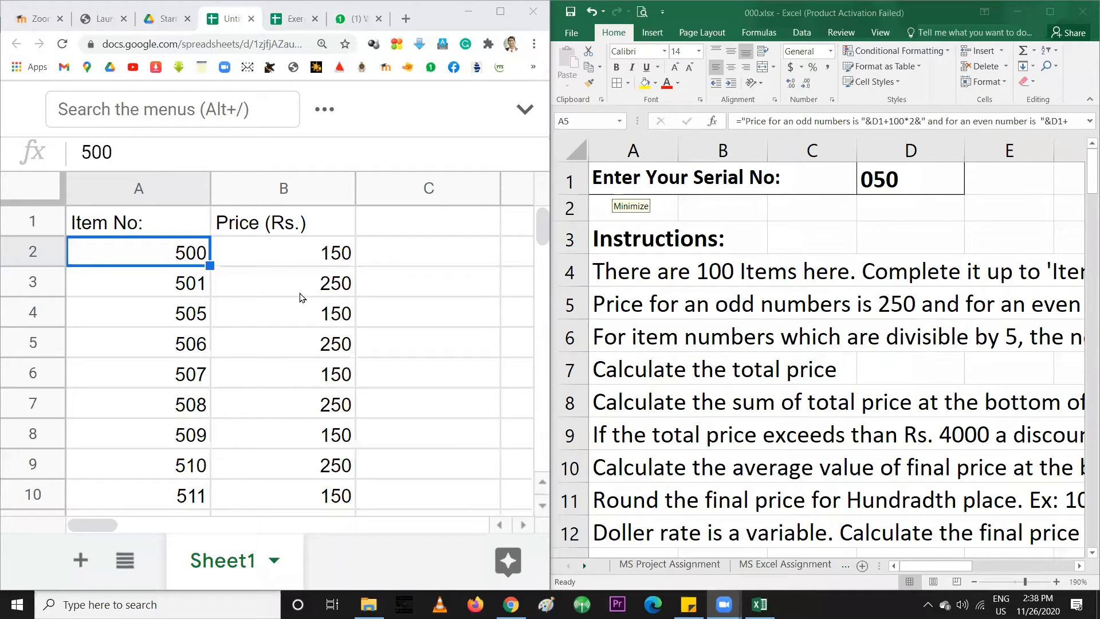
Delete the prices in B2:B10, leaving the Price (Rs.) column empty
click(295, 254)
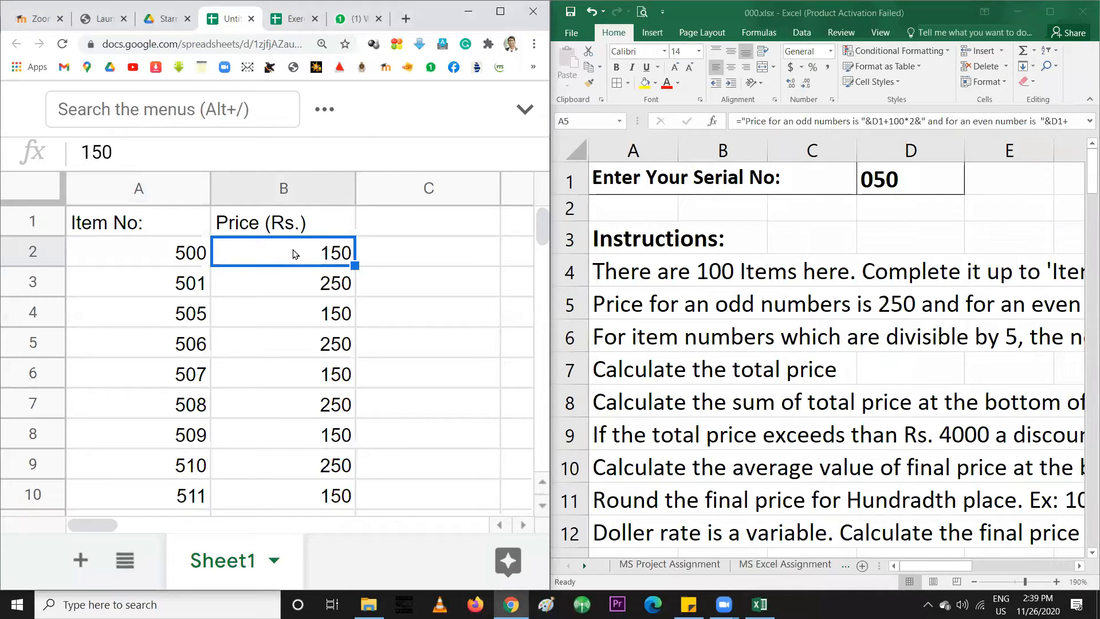
scroll(314, 425, down, 1)
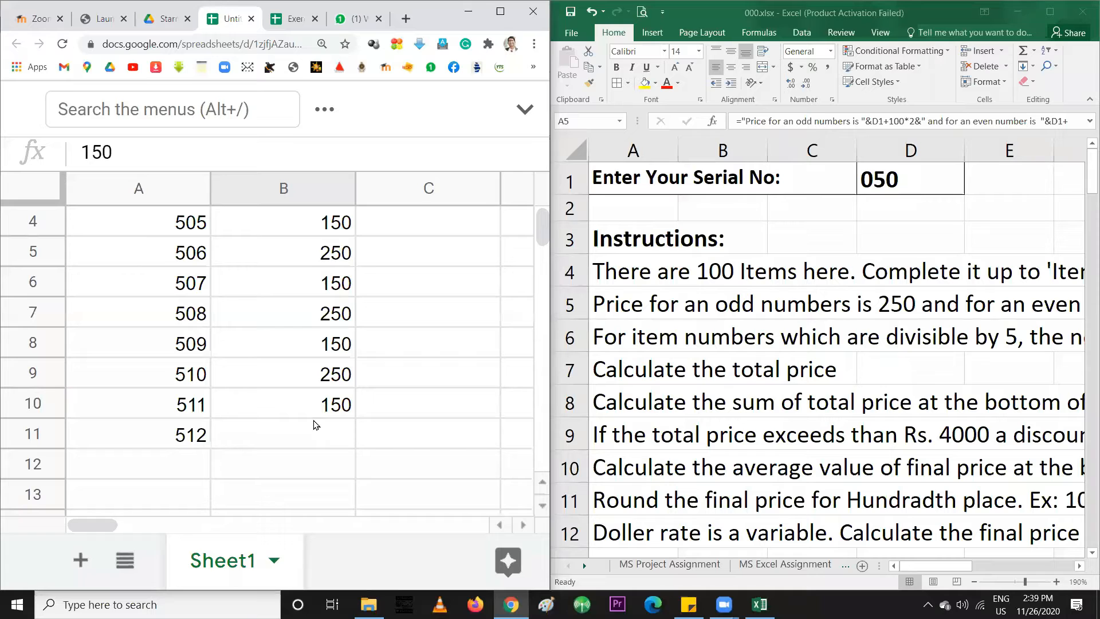
shift+click(321, 406)
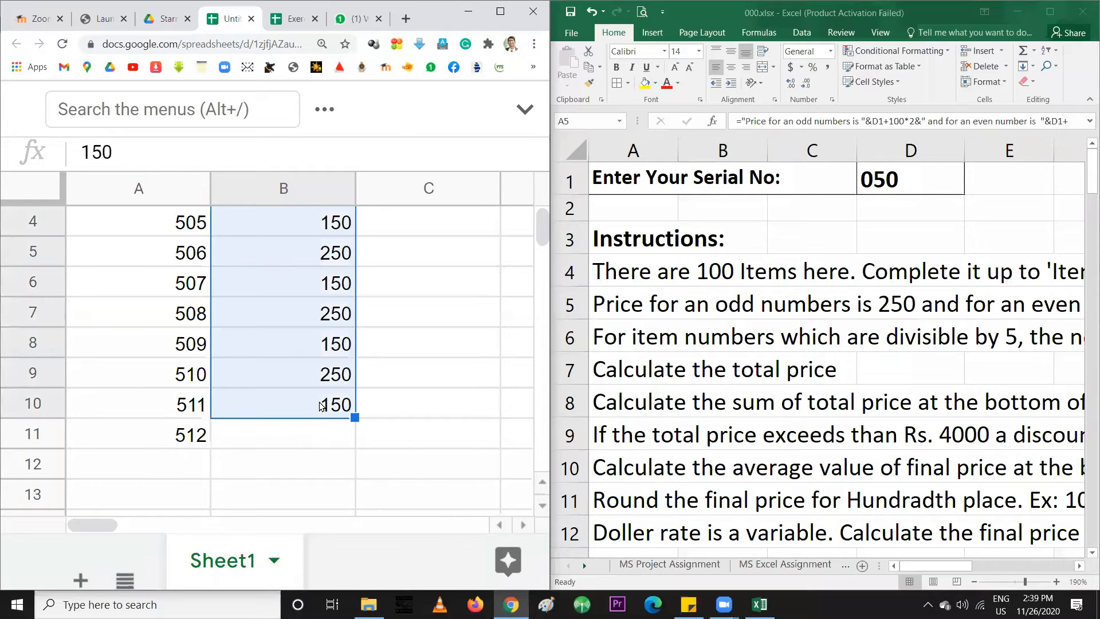
key(Delete)
scroll(319, 405, up, 2)
click(288, 254)
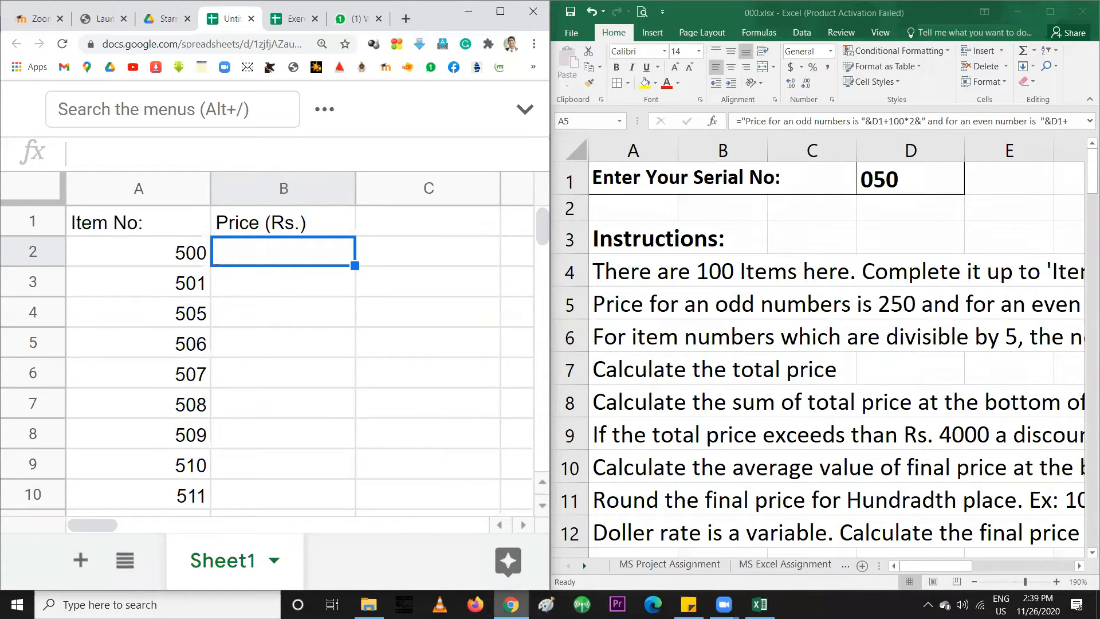
click(511, 604)
click(510, 605)
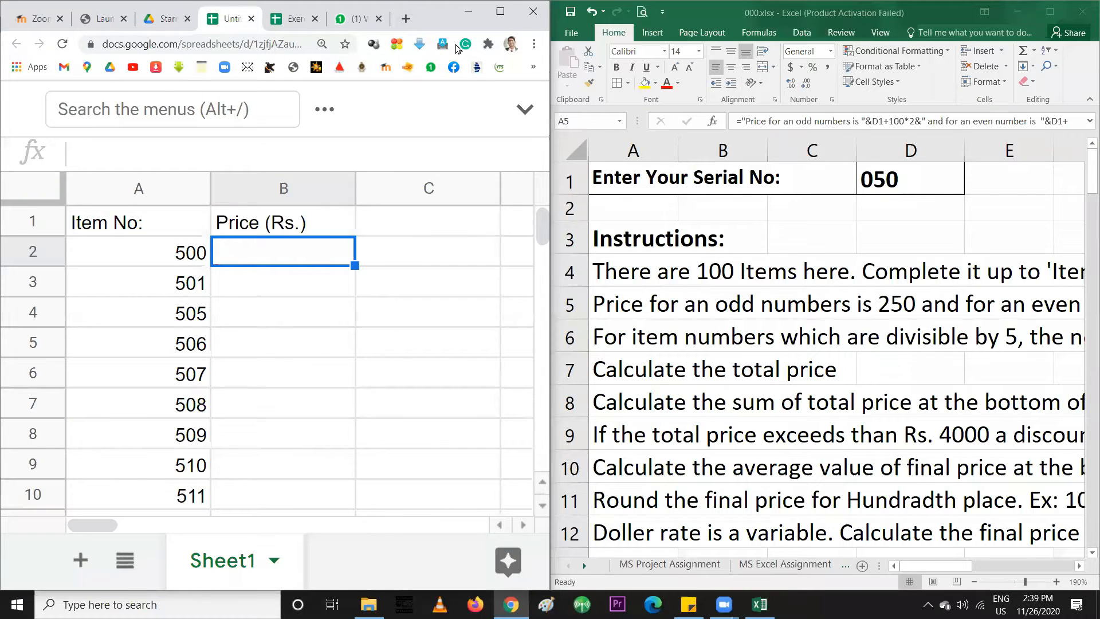
Search Google in a new tab for 'How to get the remainder in excel'
click(407, 19)
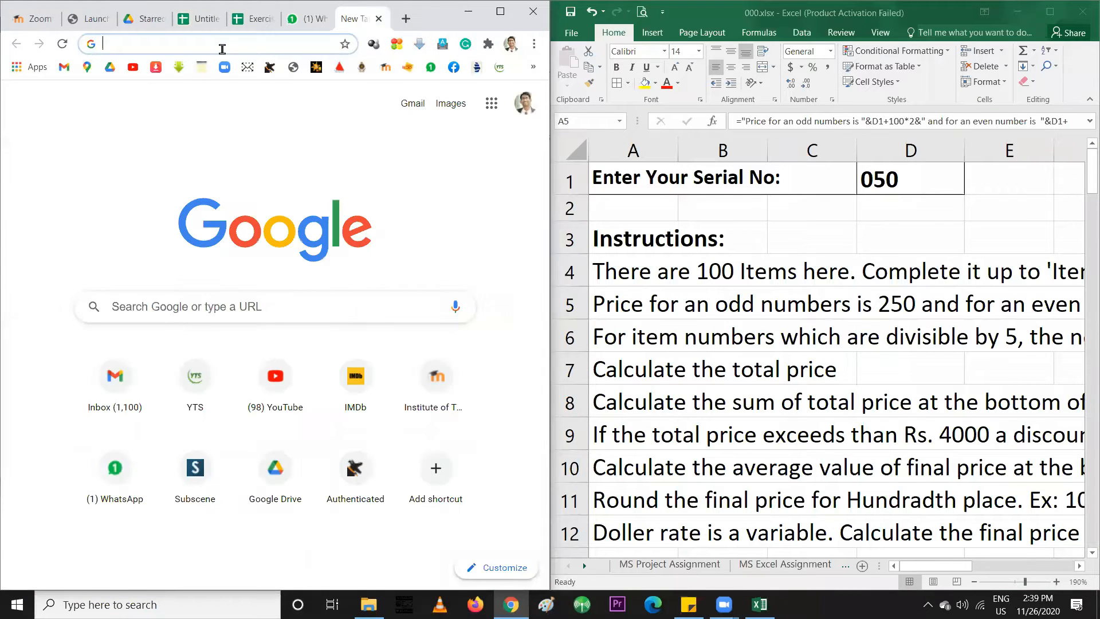
click(130, 314)
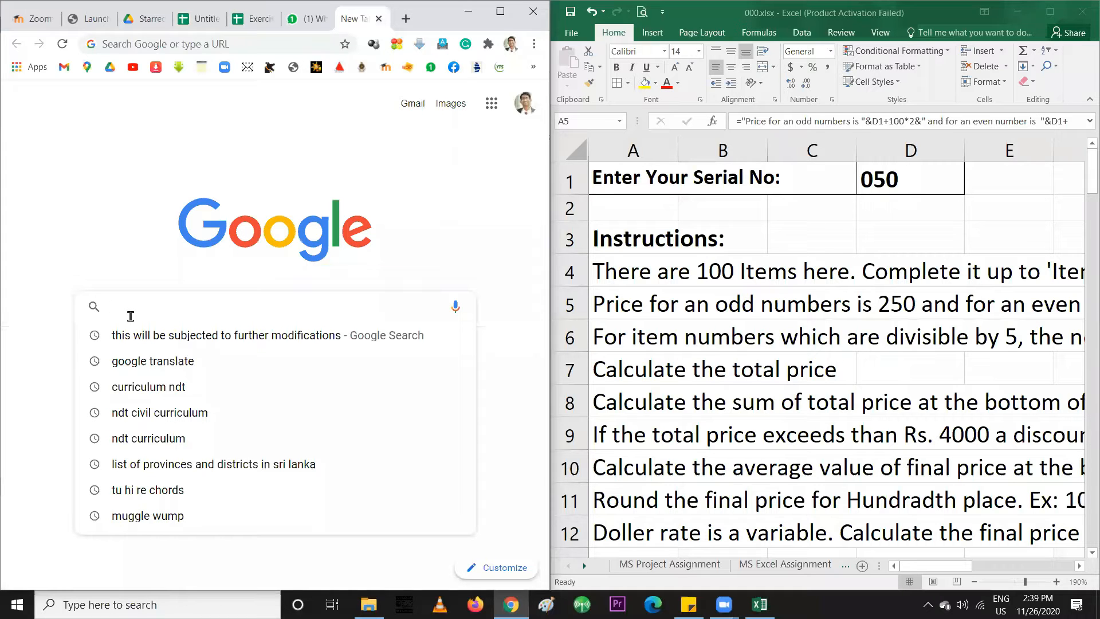
text(How )
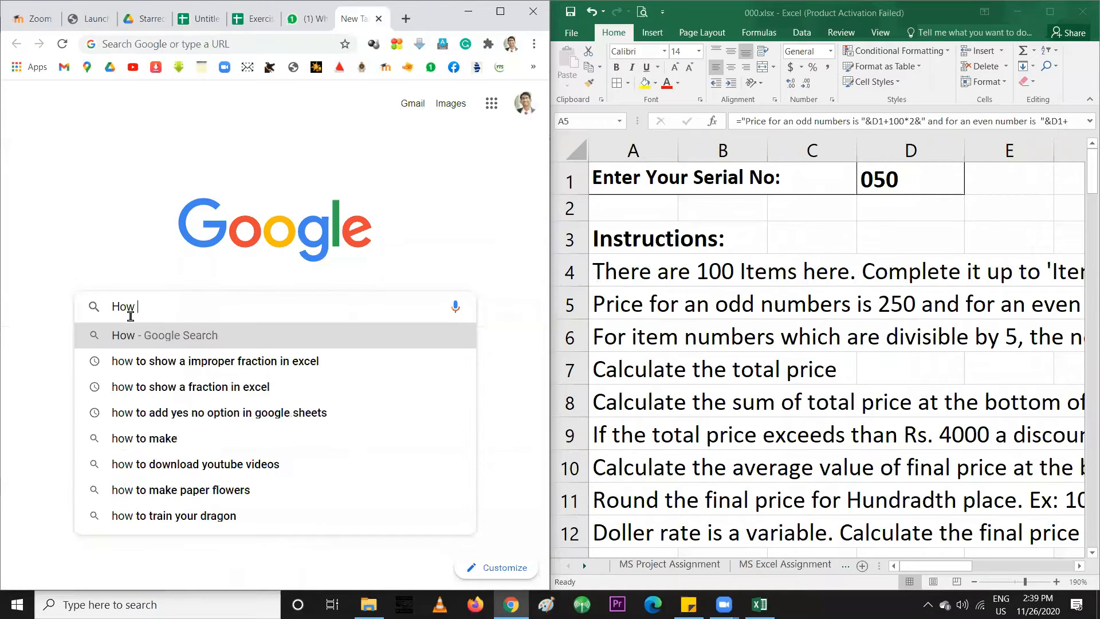
text(to get )
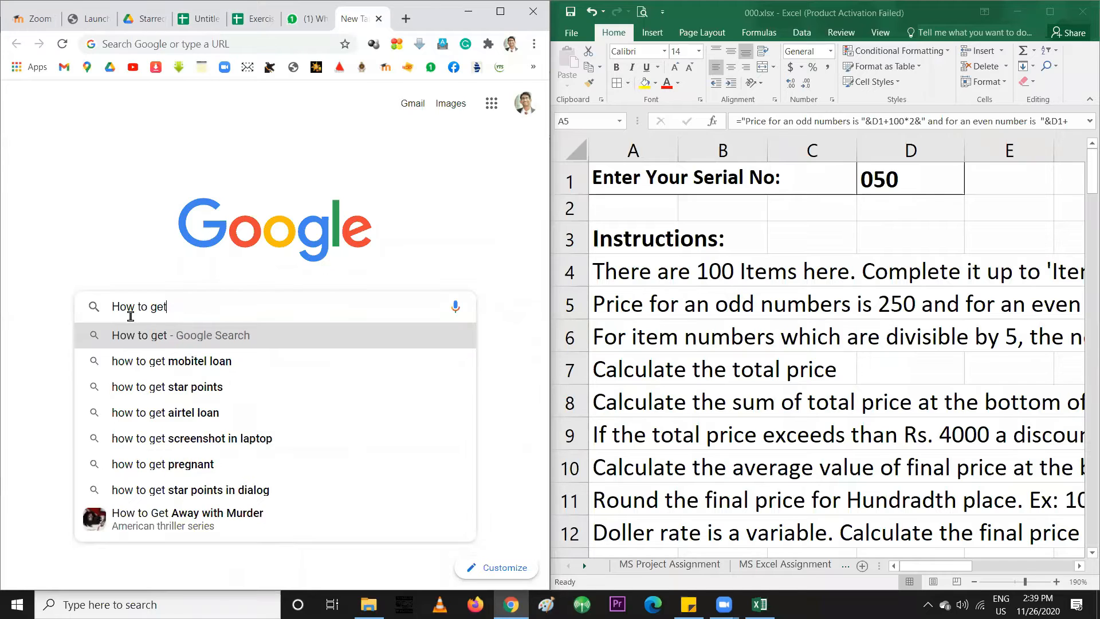
text(the re)
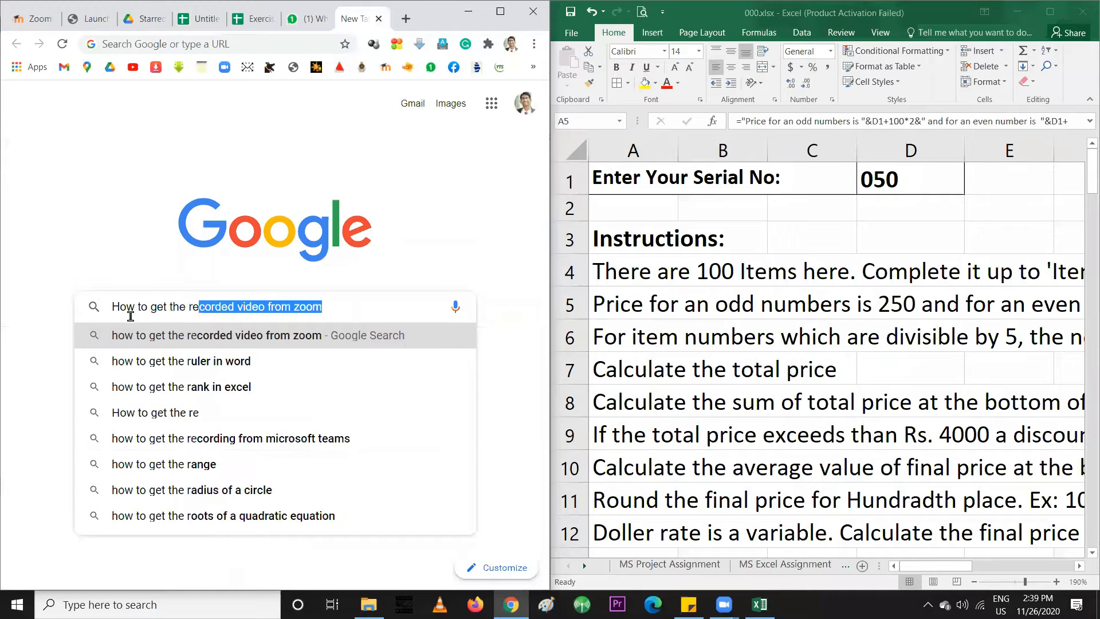
text(mainder in )
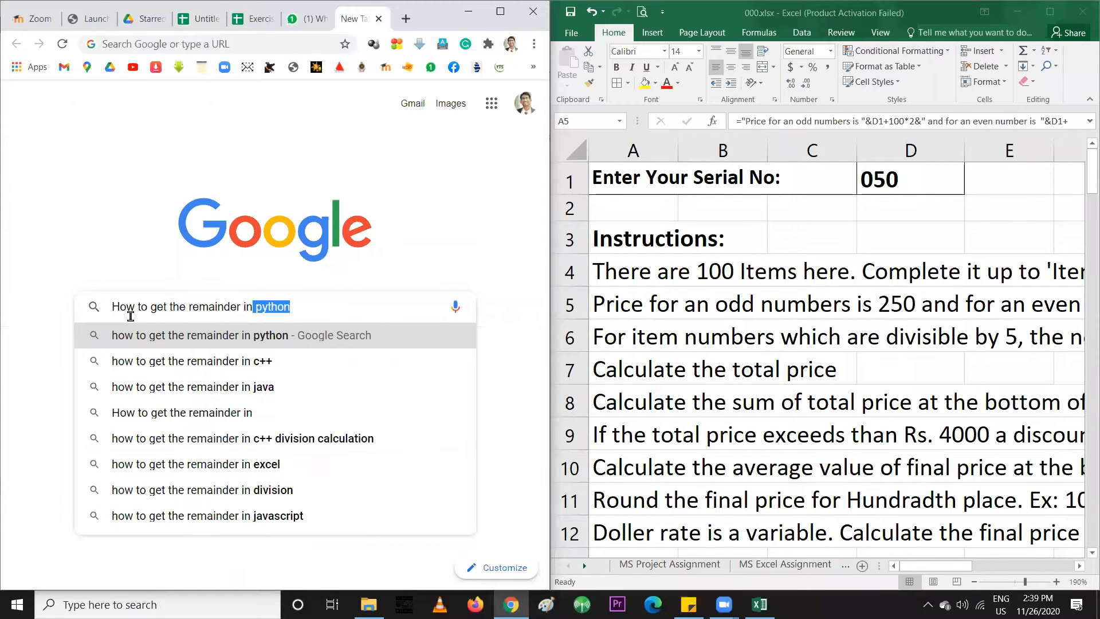
text(excel)
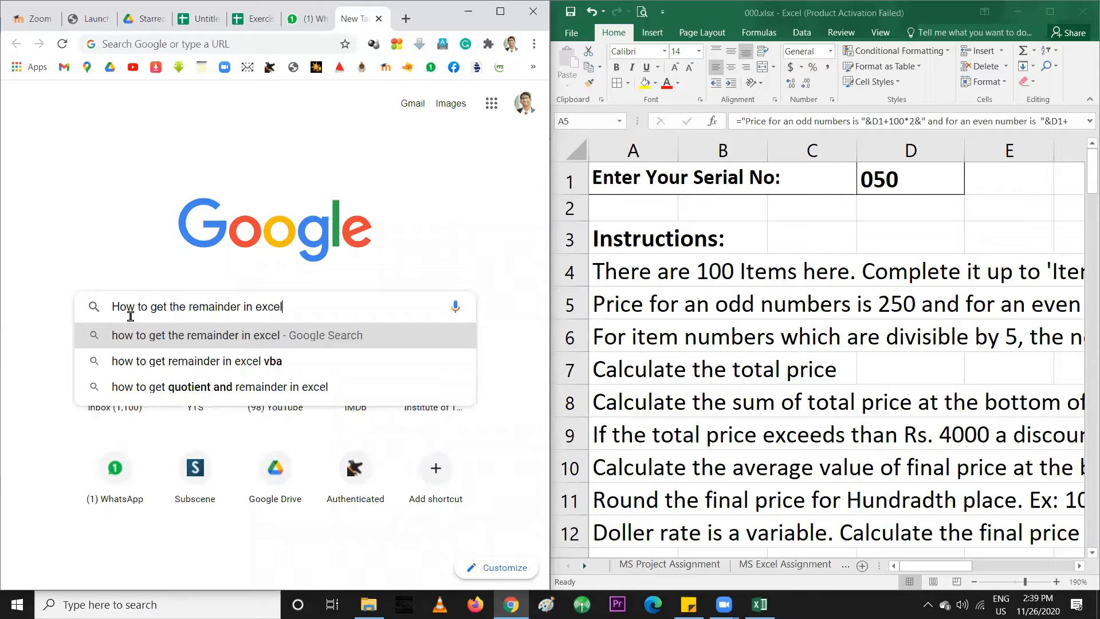
key(Return)
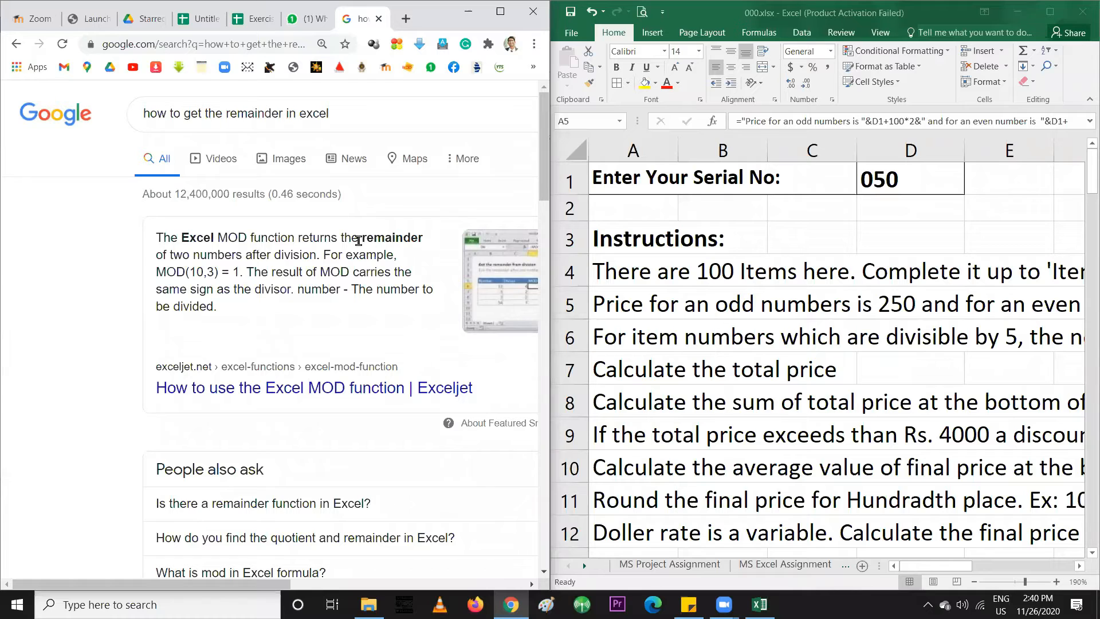
Highlight parts of the MOD(10,3) = 1 example, then switch to the other spreadsheet tab
double_click(421, 241)
click(201, 253)
drag(158, 273, 240, 272)
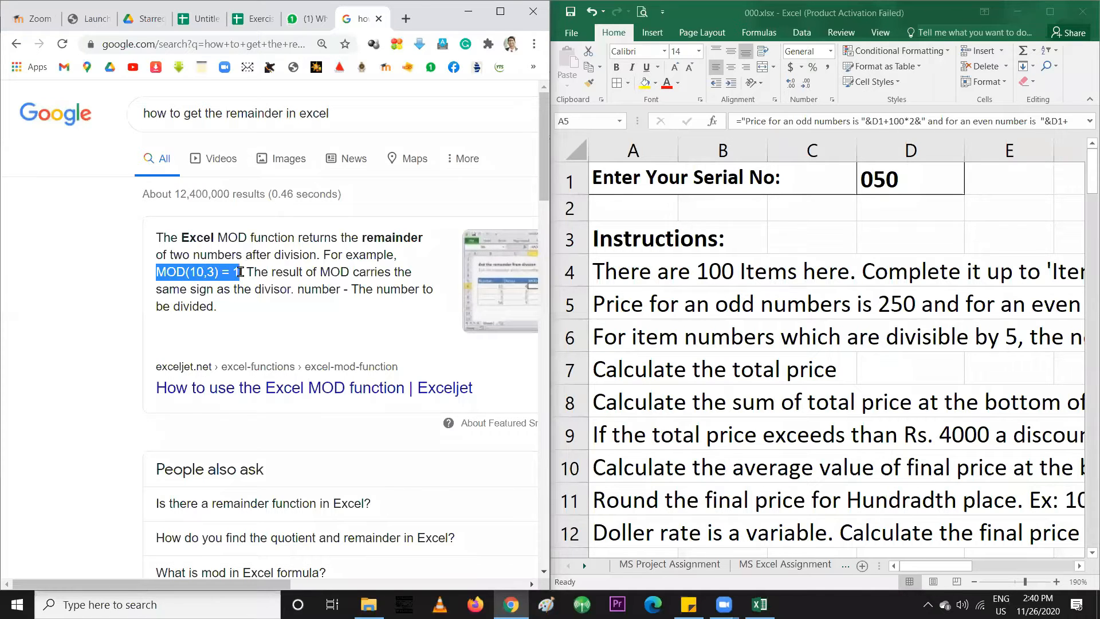
click(170, 273)
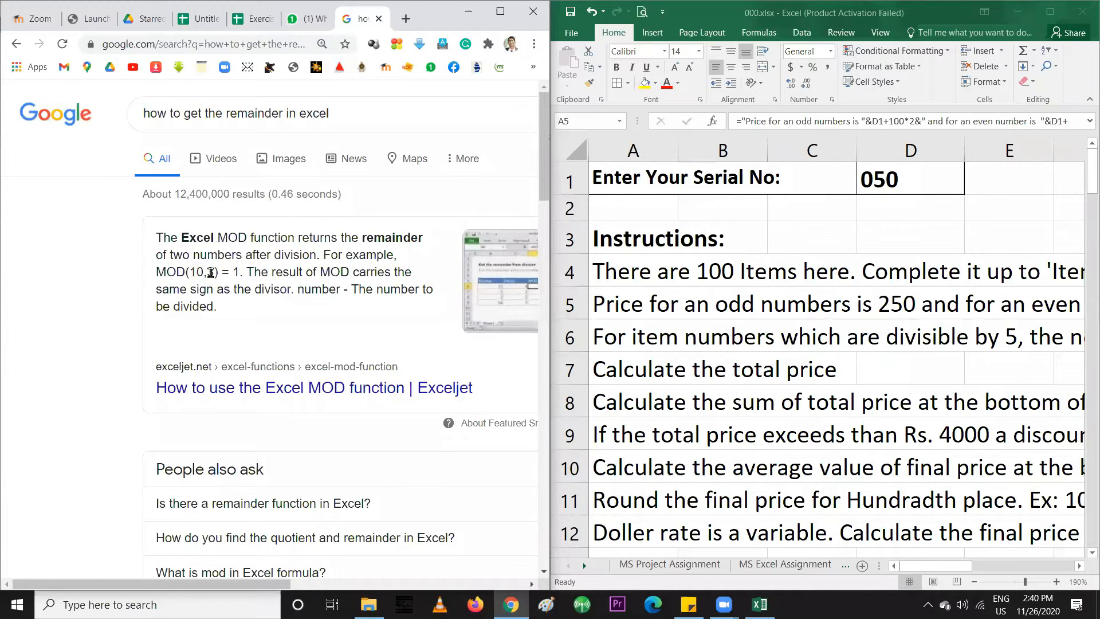
double_click(237, 273)
drag(156, 272, 239, 273)
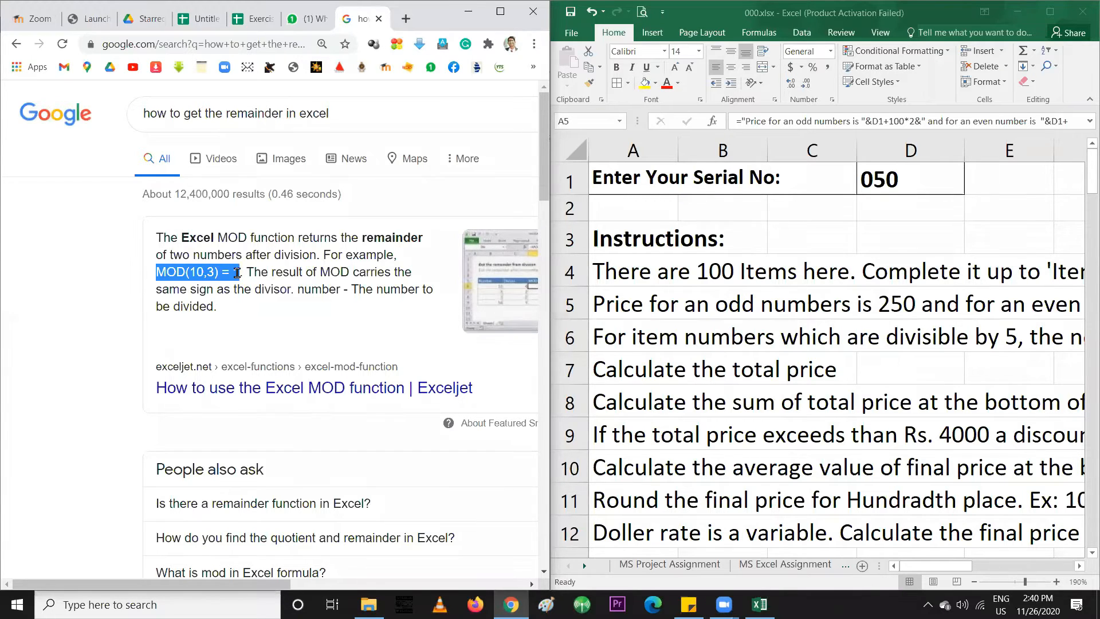
click(157, 276)
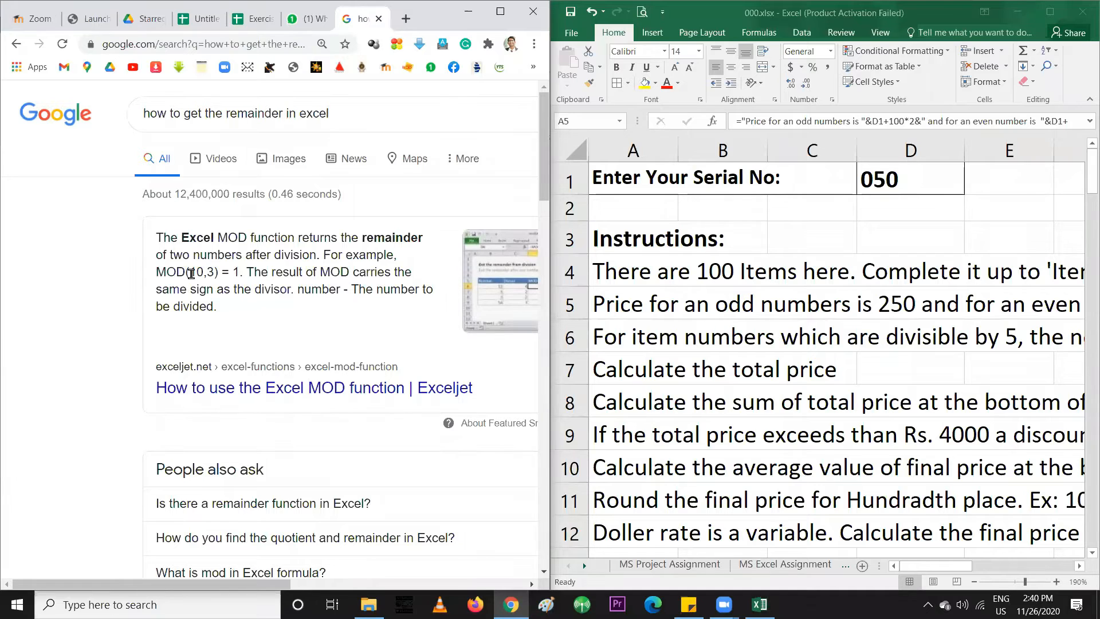
drag(190, 272, 217, 274)
double_click(235, 273)
click(158, 270)
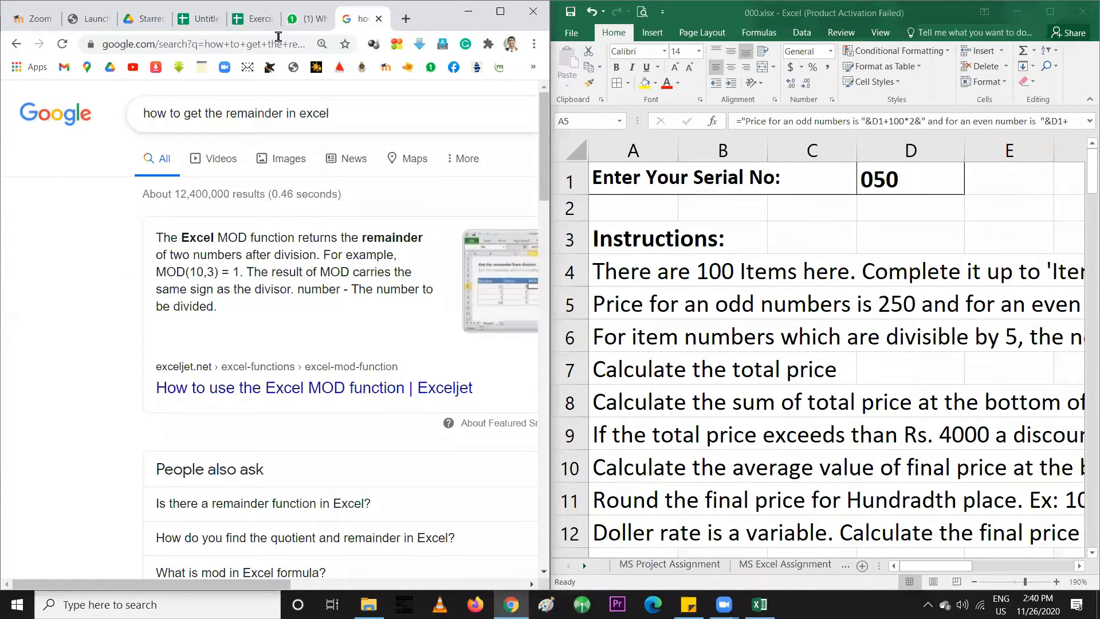
click(246, 22)
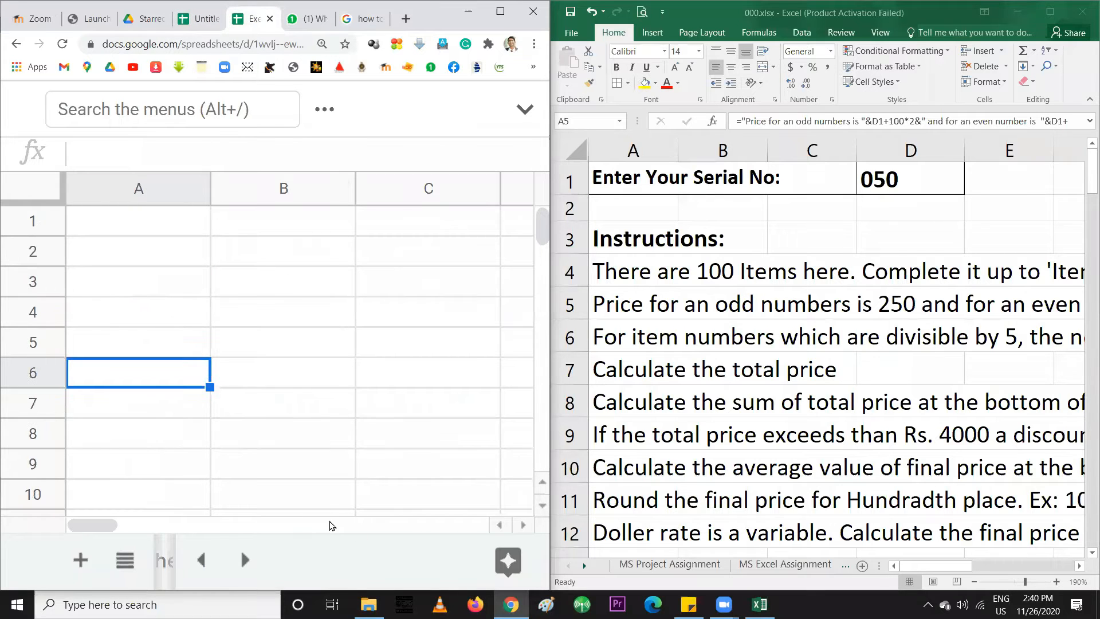
Enter =MOD(A2, 2) in B2 of the Item No sheet, returning 0 for item 500
click(202, 22)
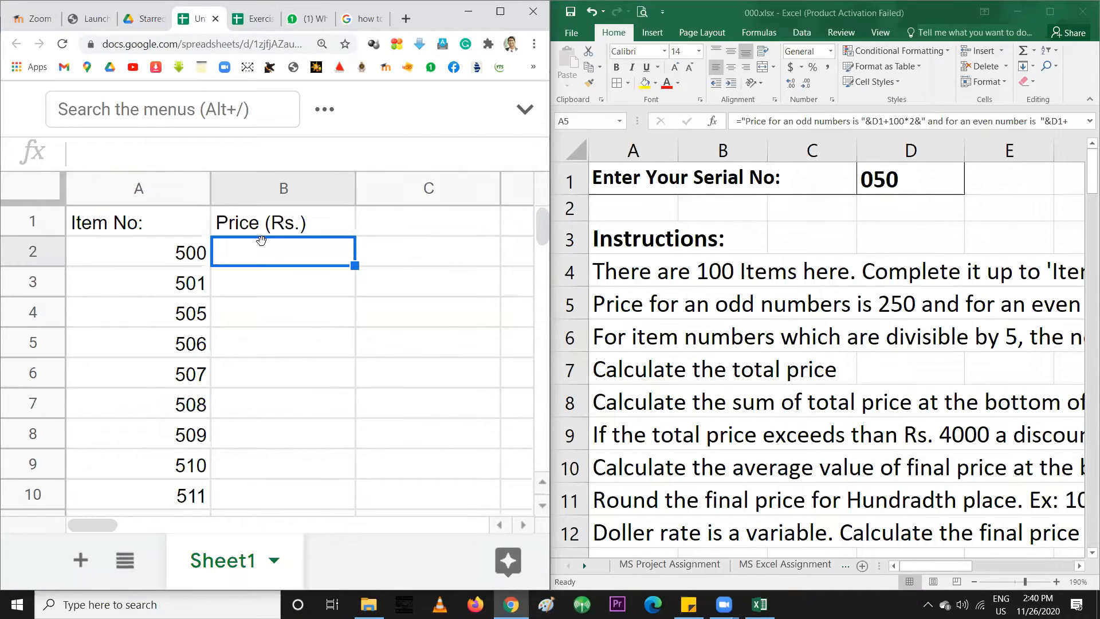
text(=)
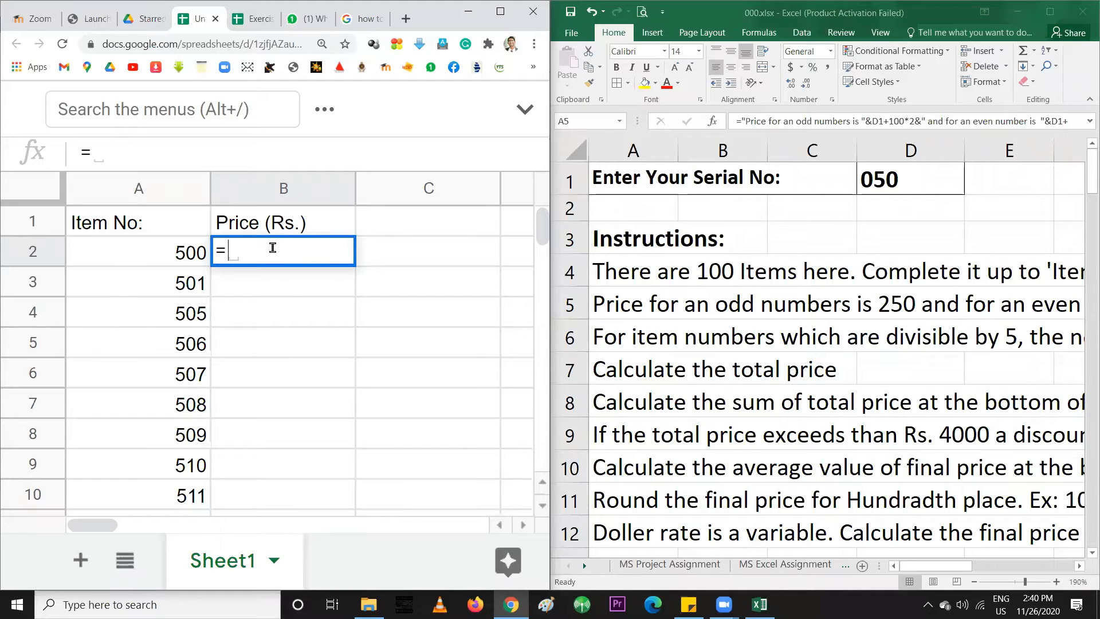
text(MOD)
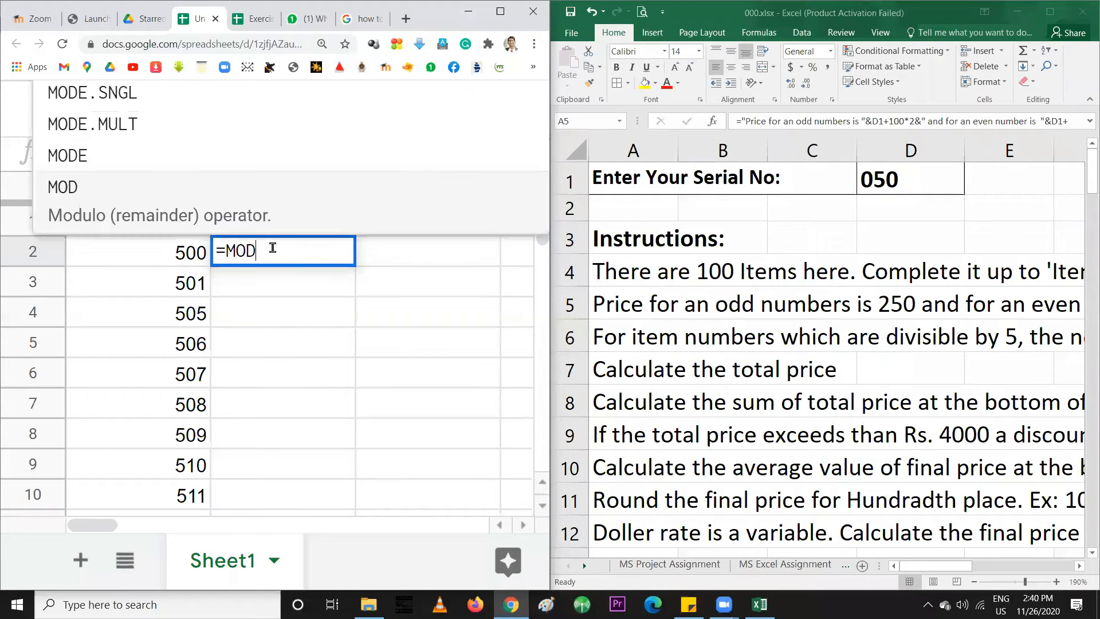
text(()
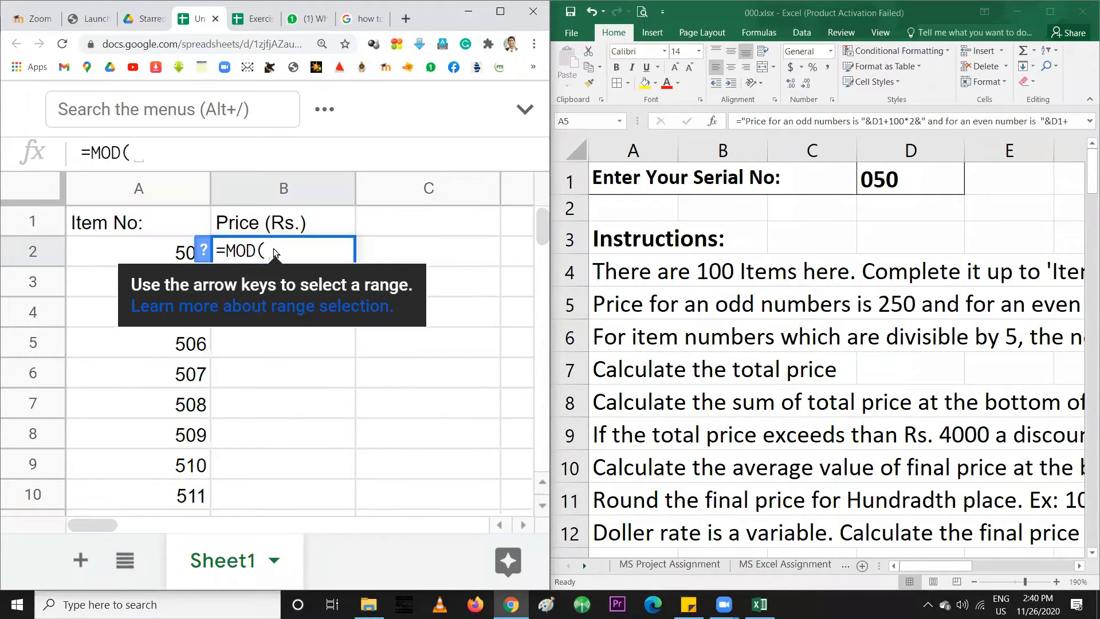
click(169, 255)
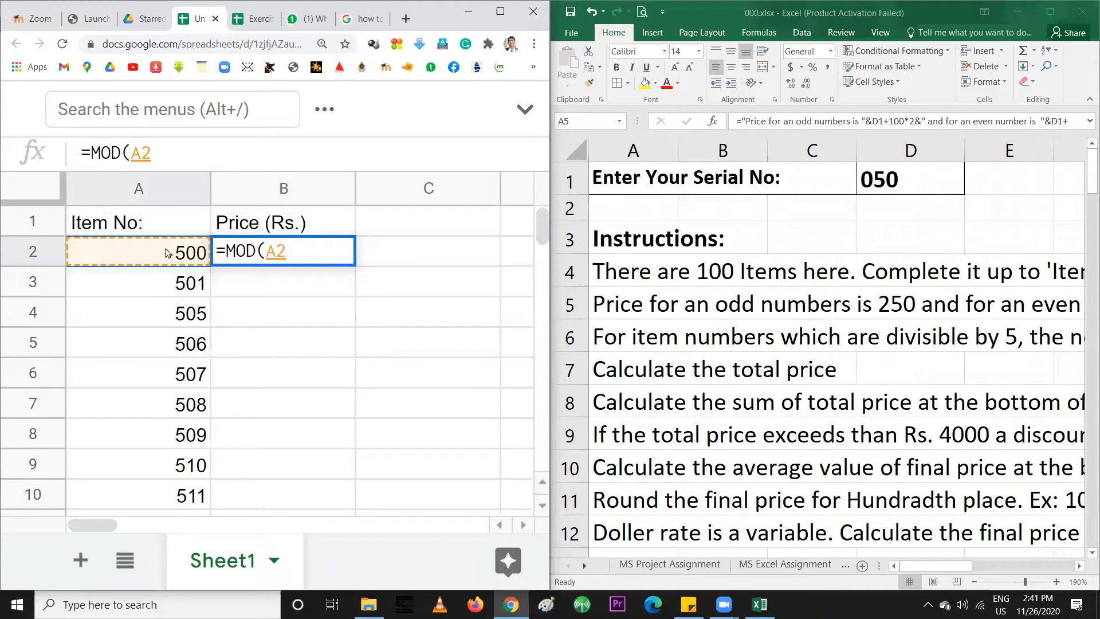
text(, 2)
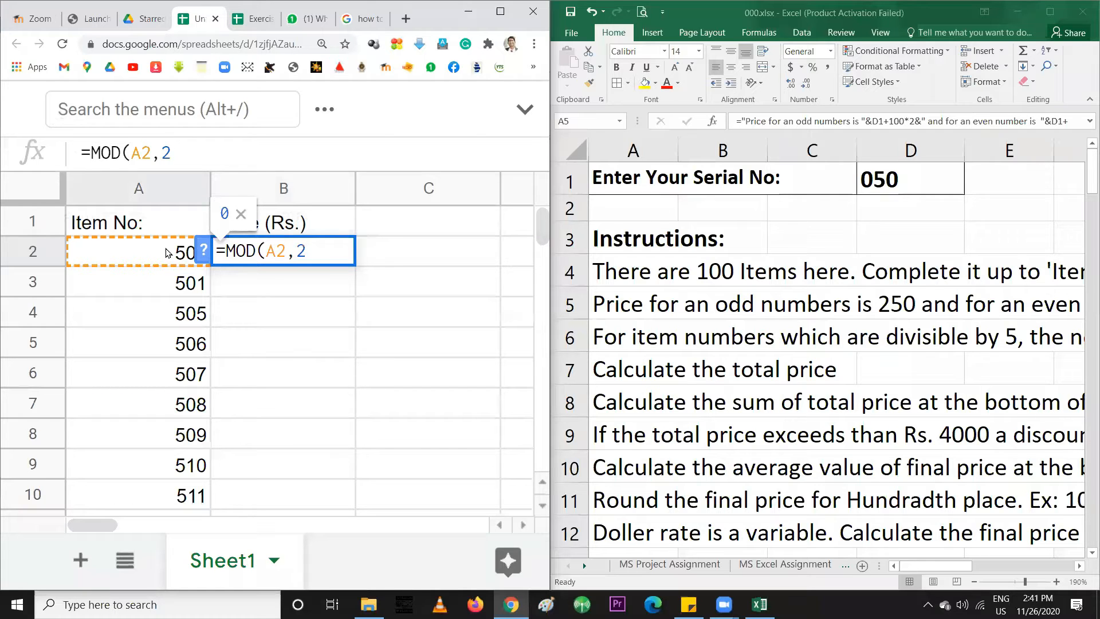
text())
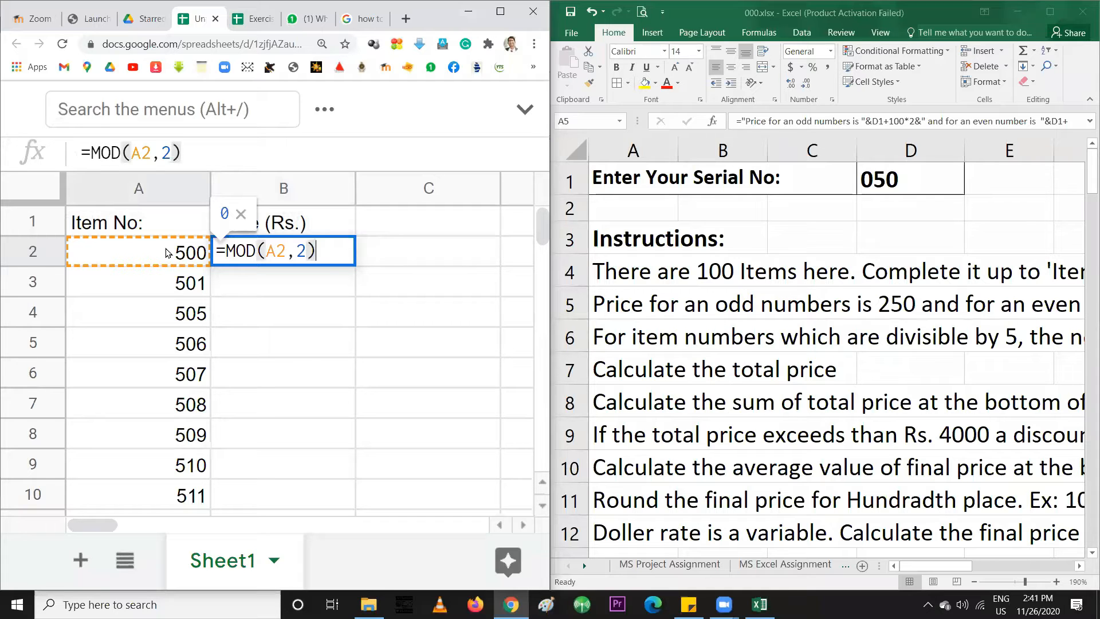
key(Return)
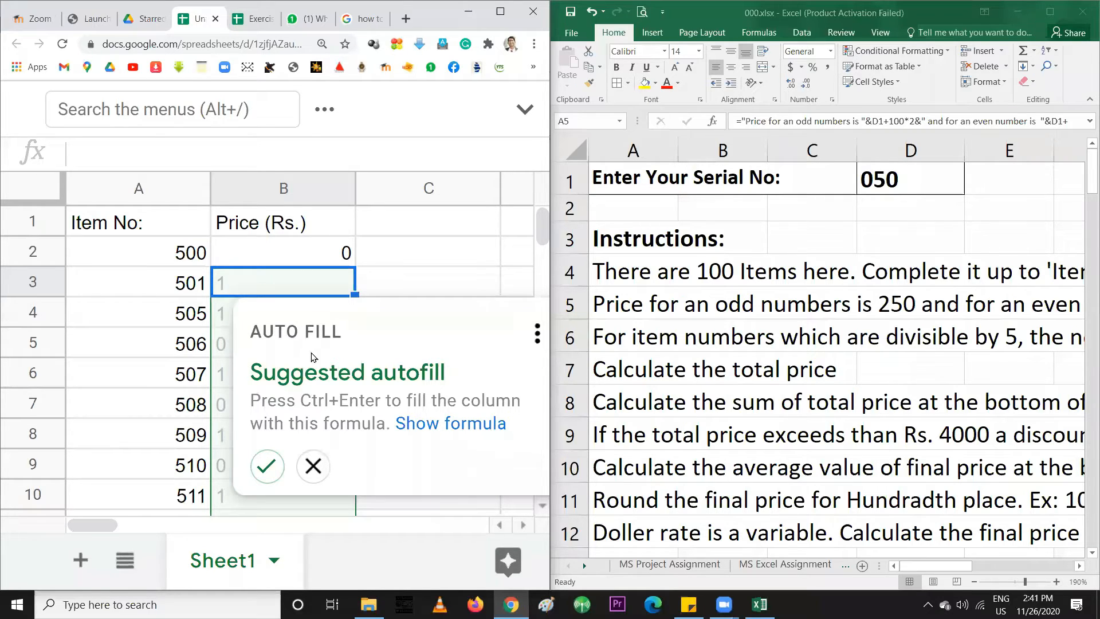
click(266, 468)
click(309, 310)
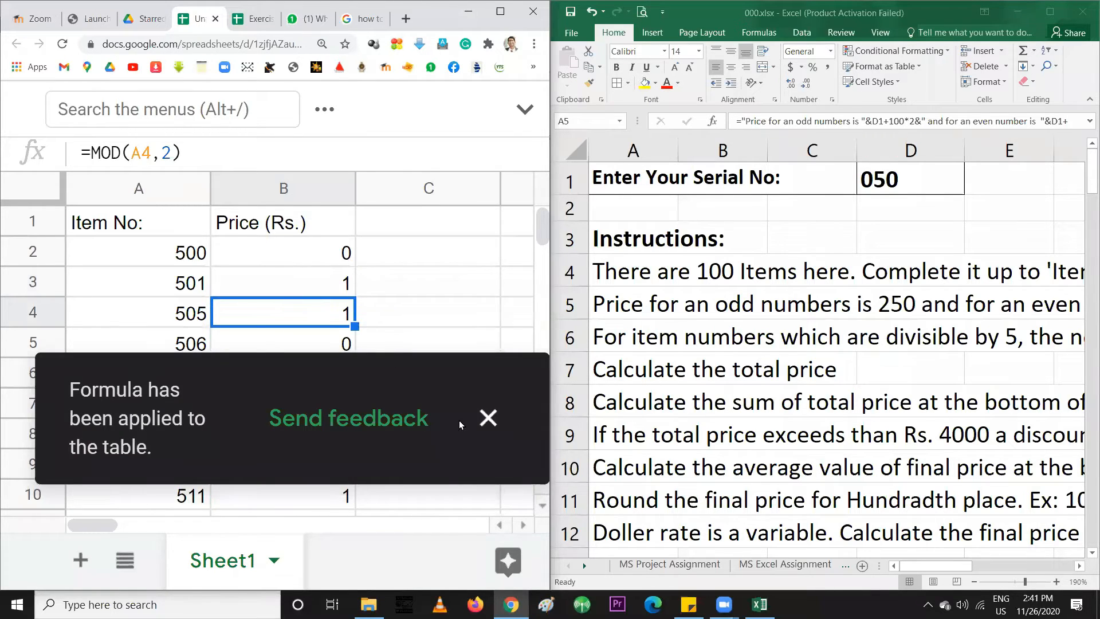
click(488, 418)
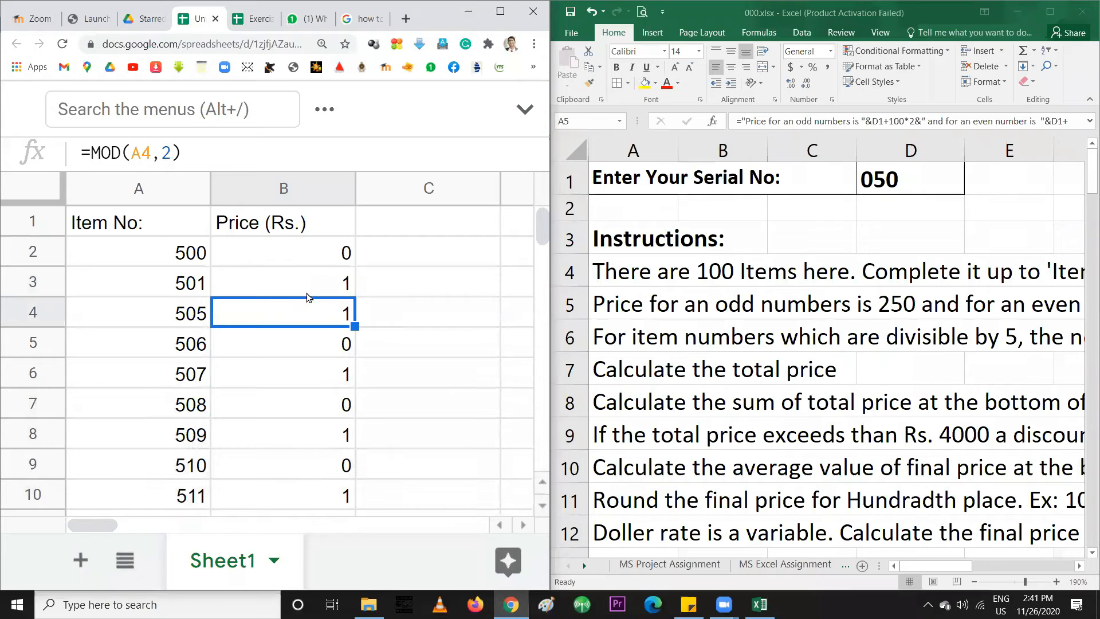
click(295, 281)
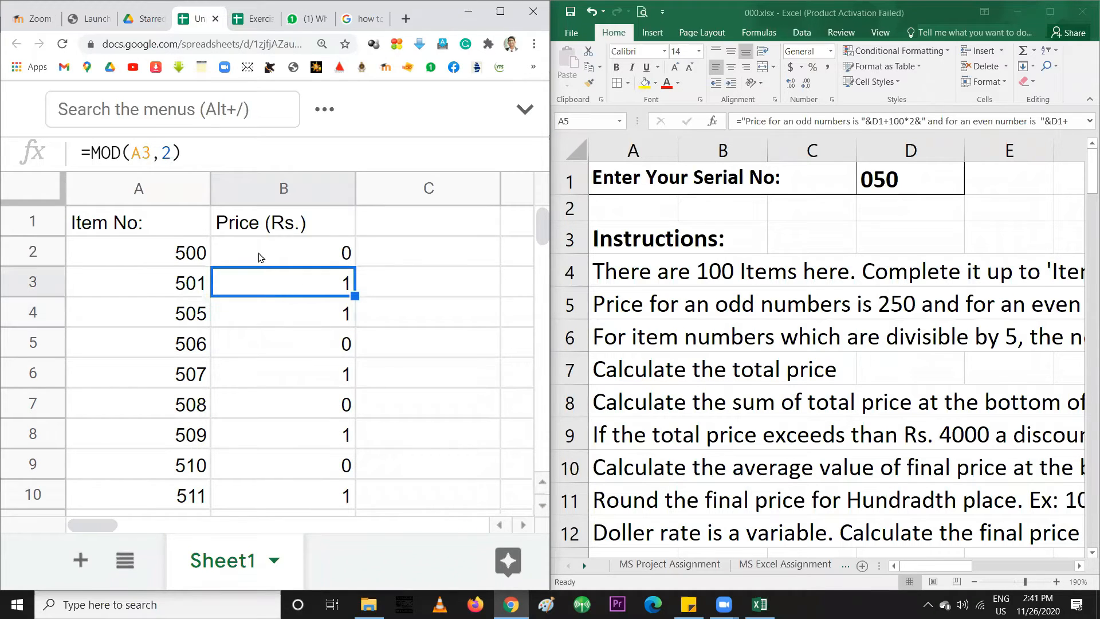
click(261, 254)
click(195, 258)
click(302, 256)
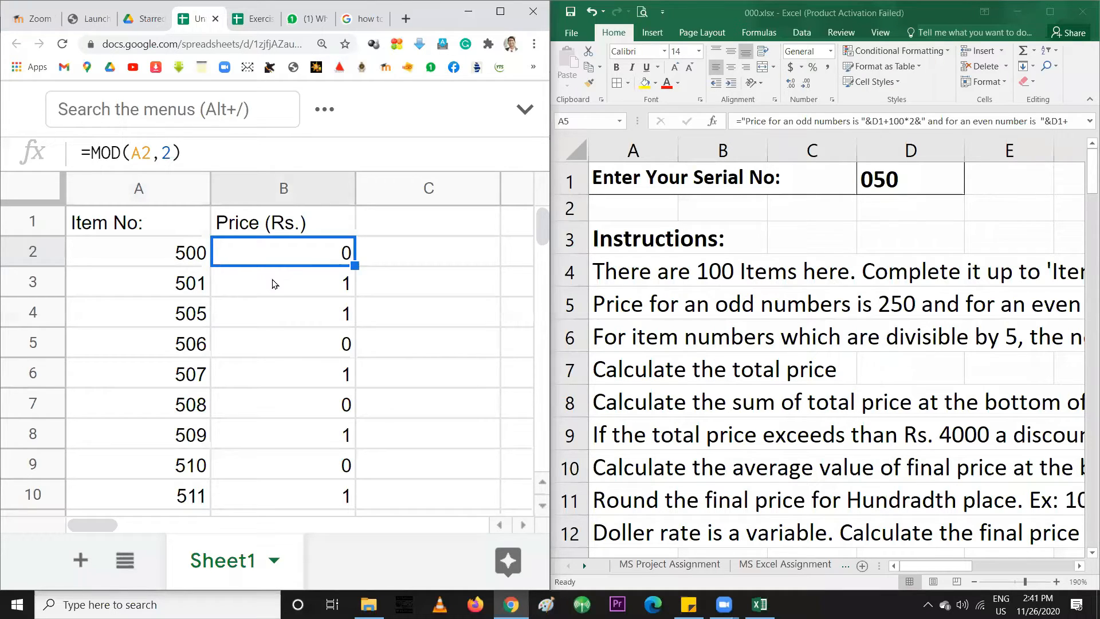
key(Down)
click(190, 283)
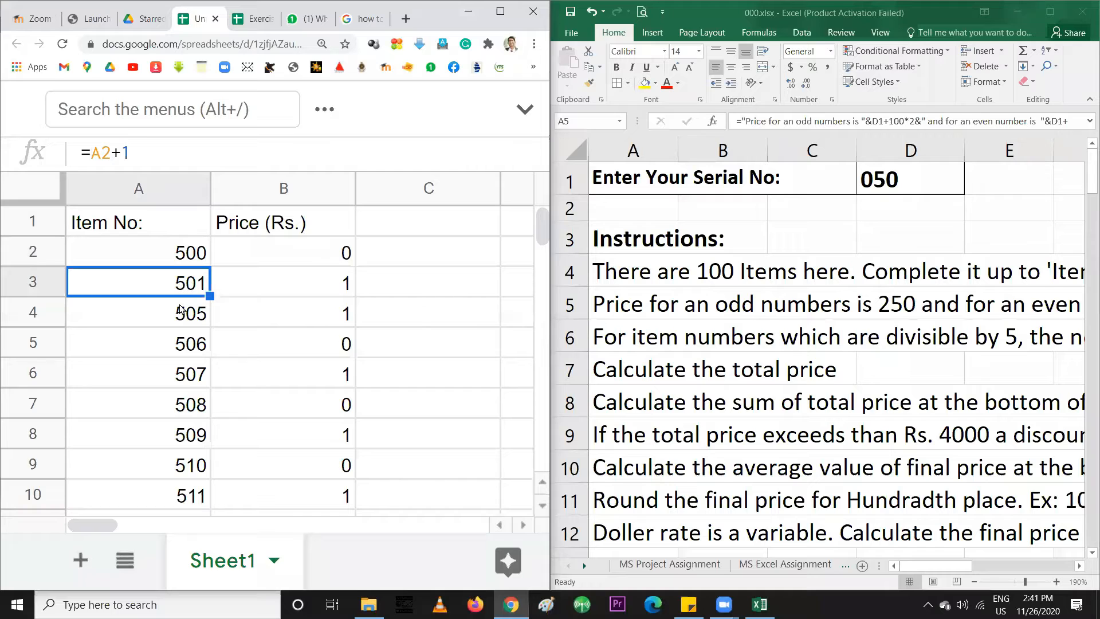
click(181, 254)
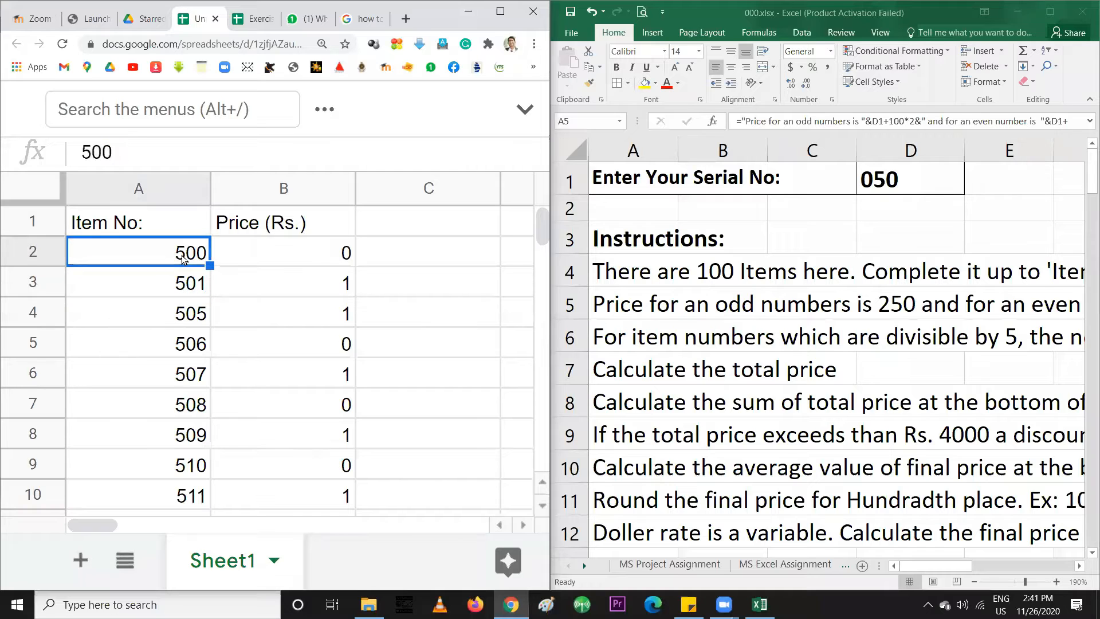
click(296, 257)
click(189, 291)
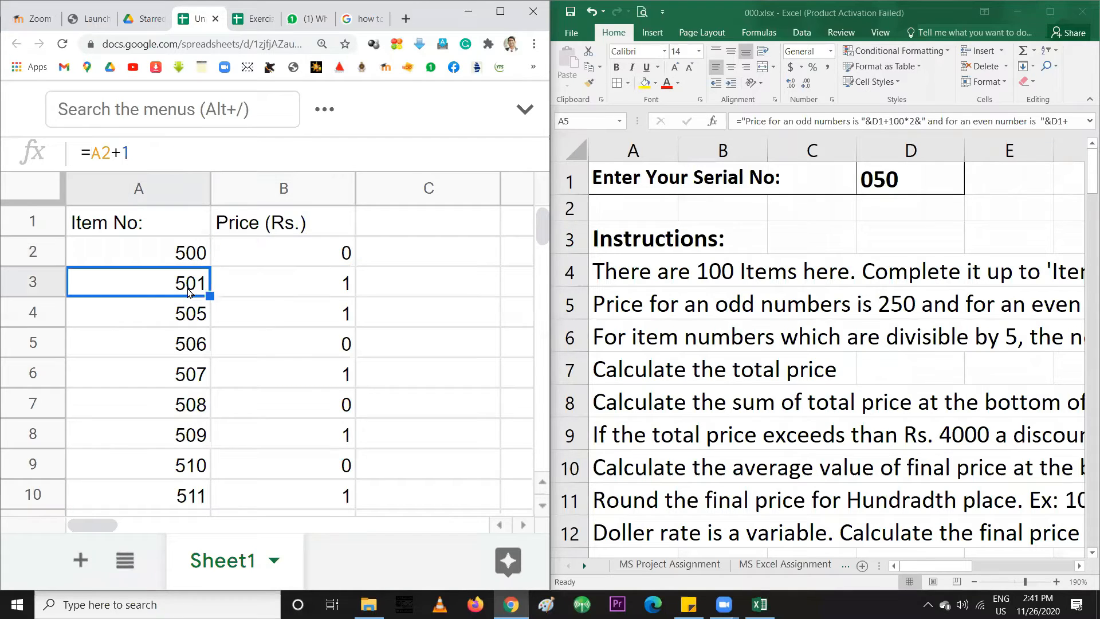
click(308, 254)
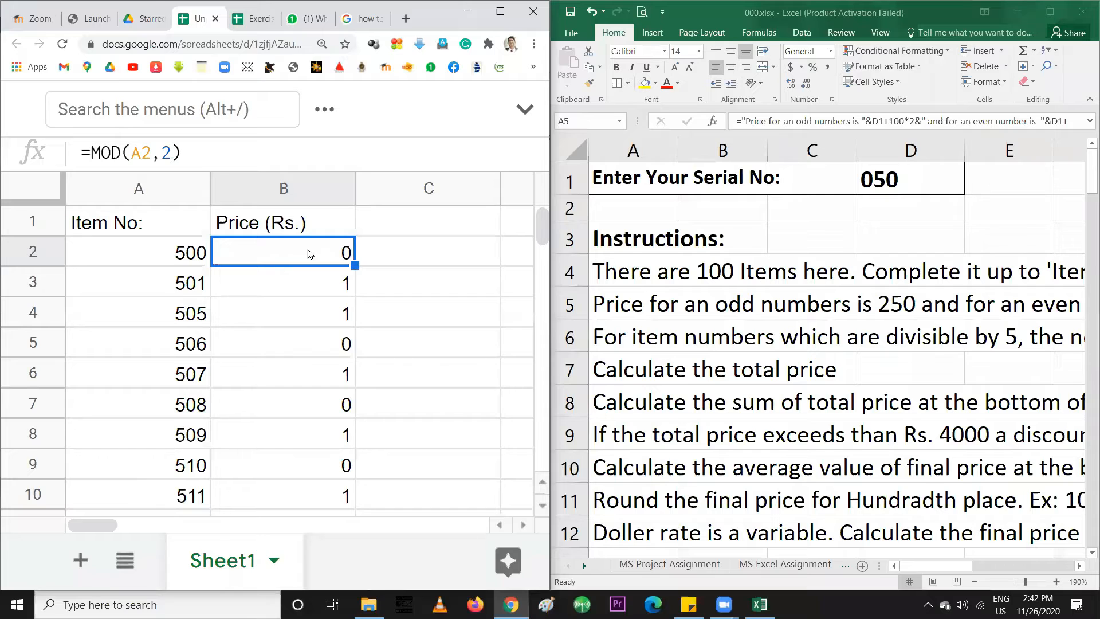
click(319, 282)
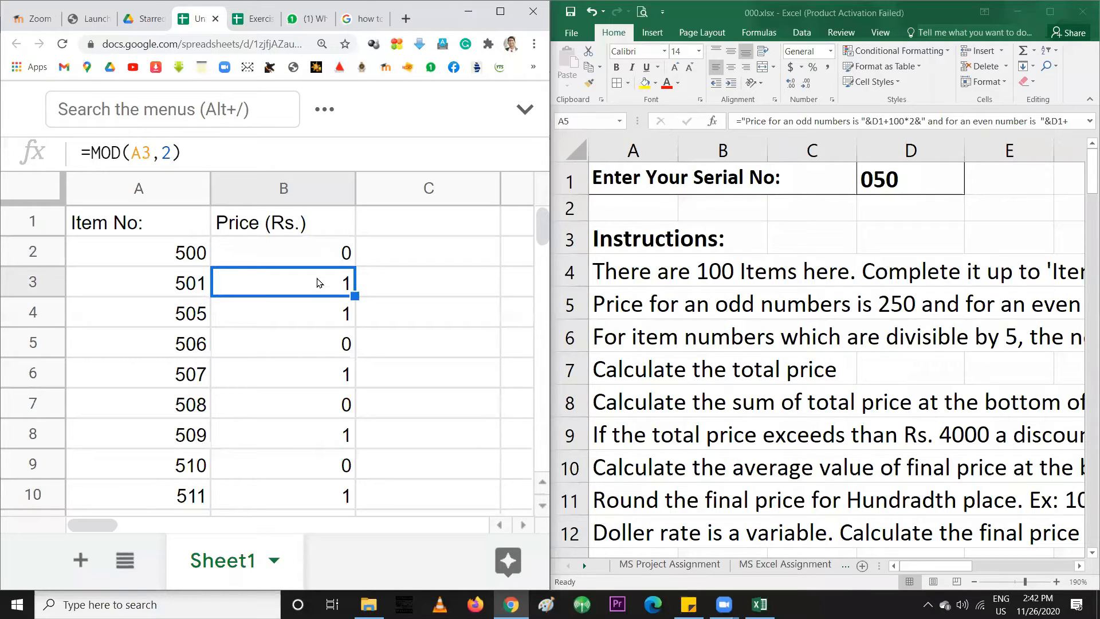
click(312, 260)
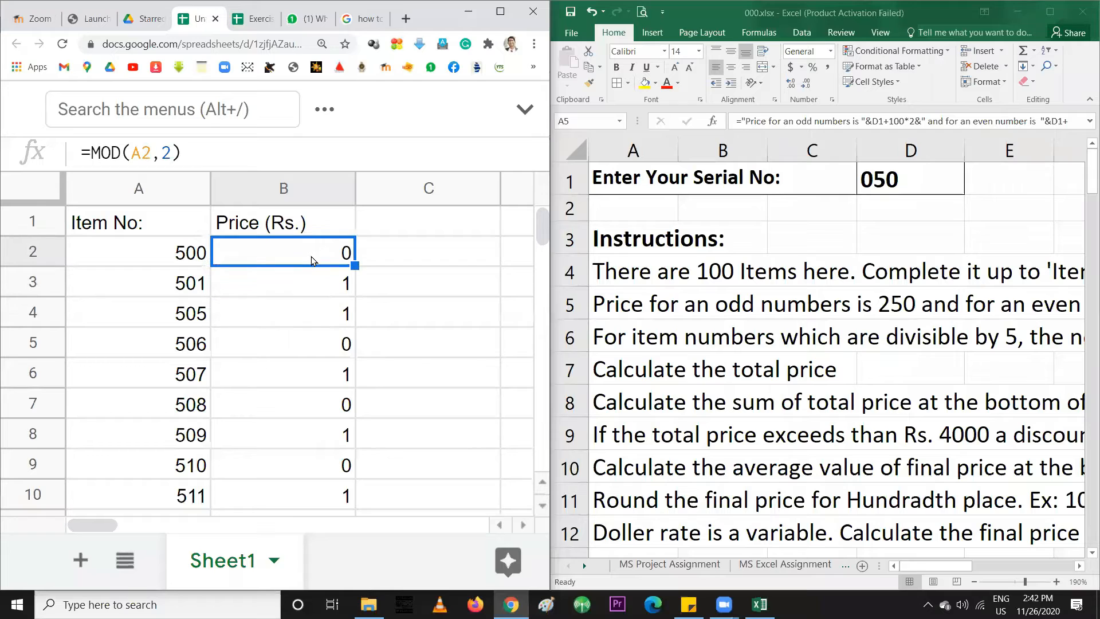
click(302, 285)
click(311, 264)
key(Down)
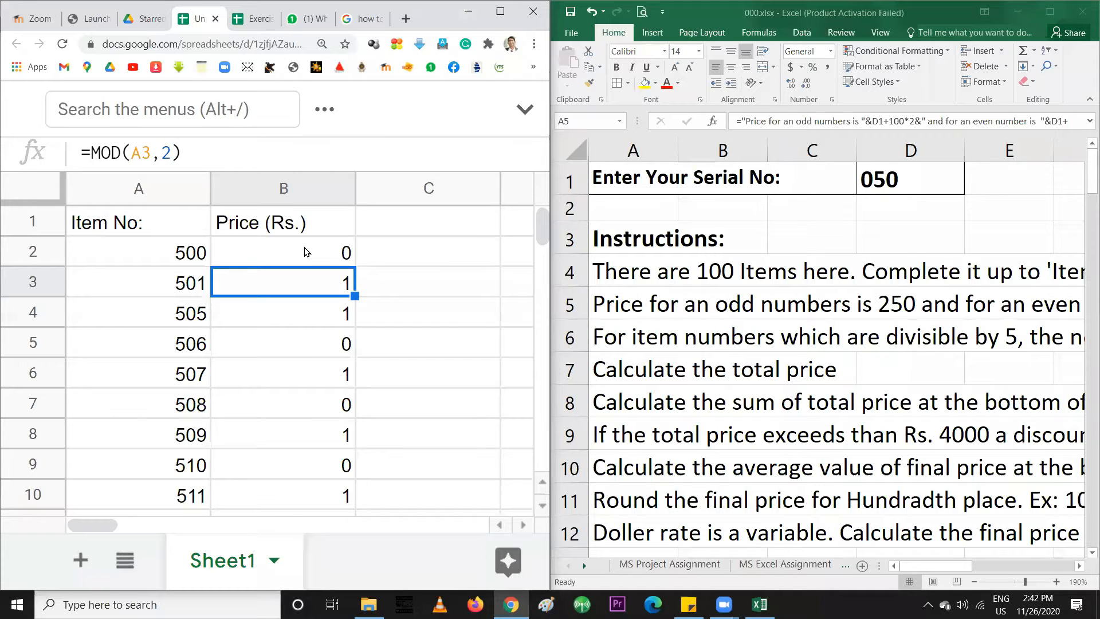
Rewrite B2 to begin =IF(MOD(, removing the stray equals sign before MOD
click(305, 251)
double_click(304, 251)
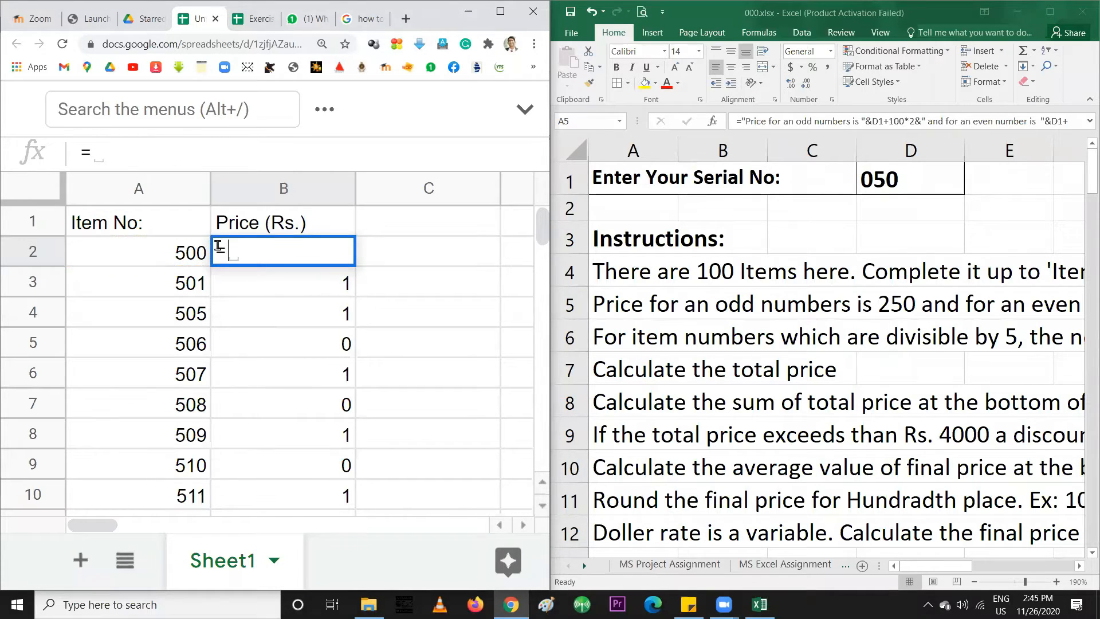
text(IF)
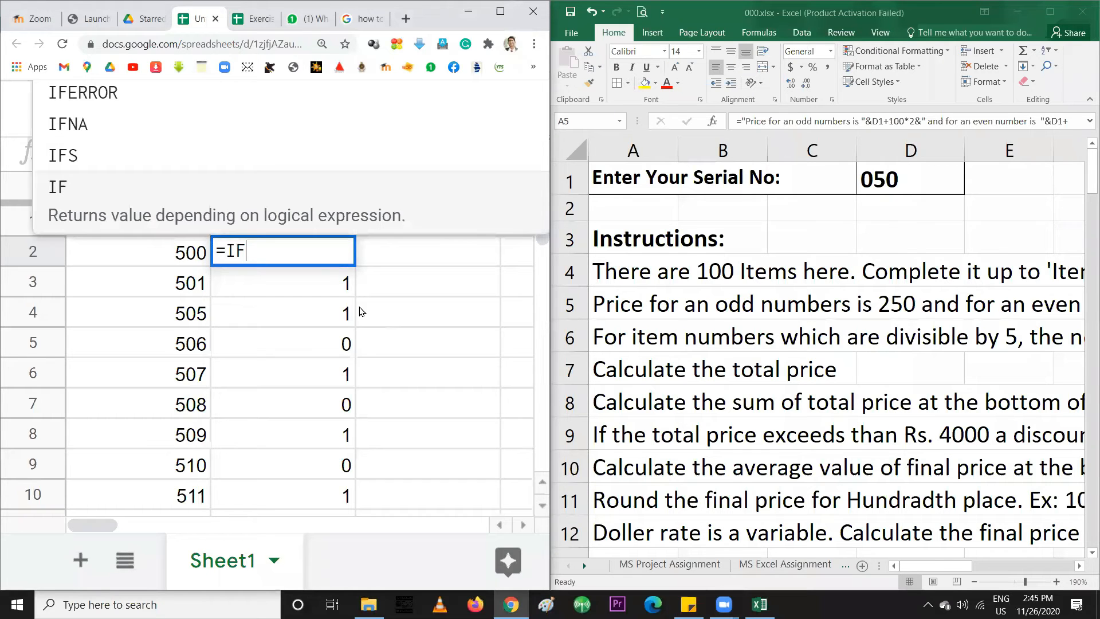
text(()
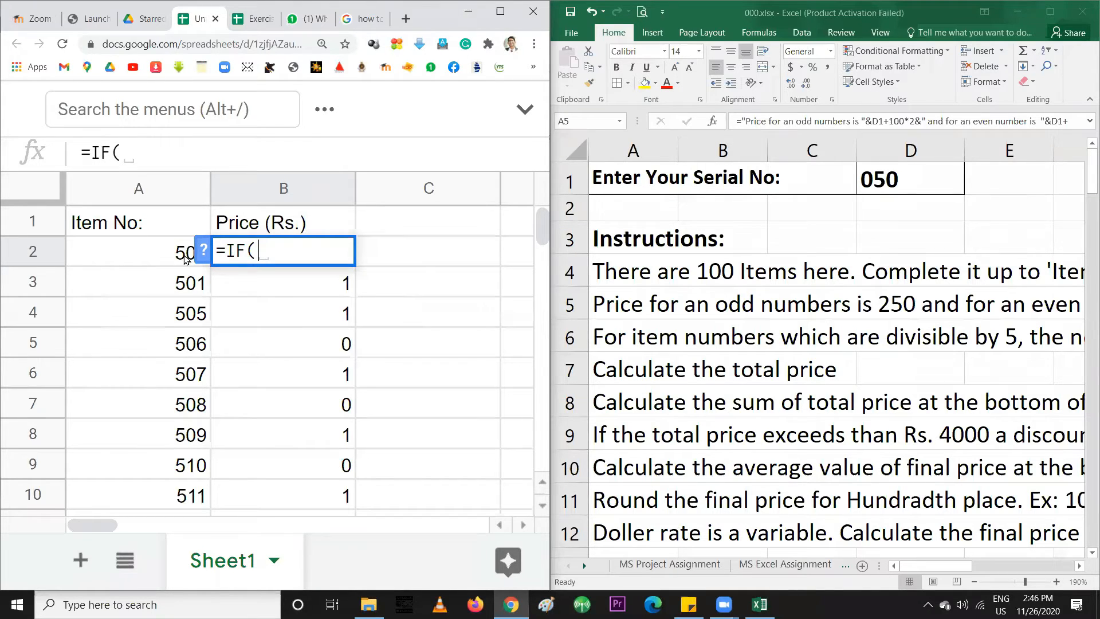
text(MOD)
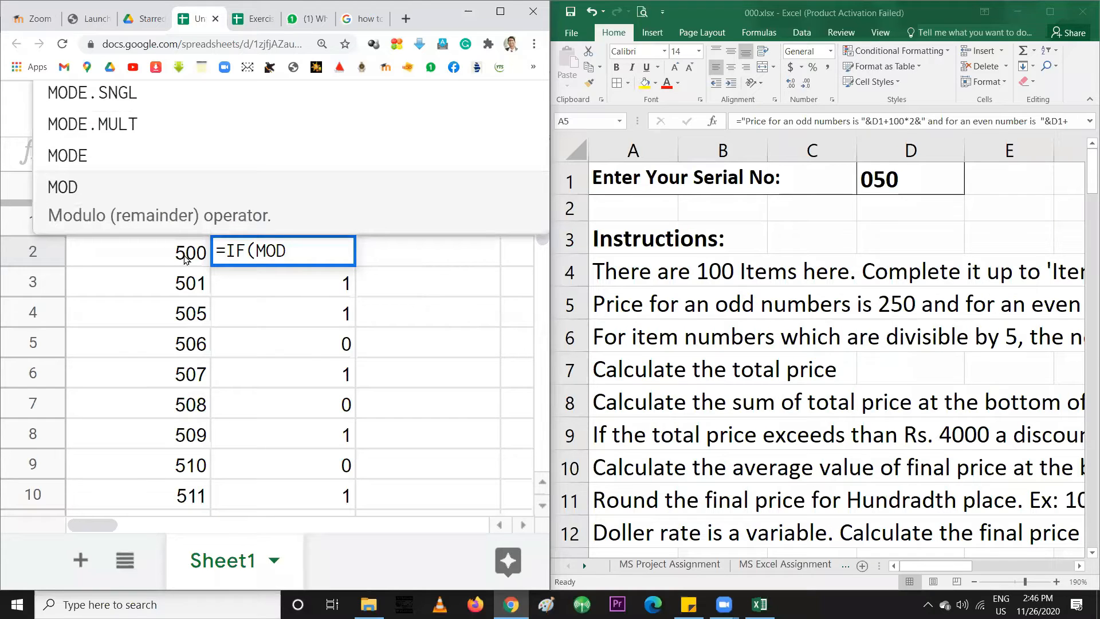
click(255, 251)
text(=)
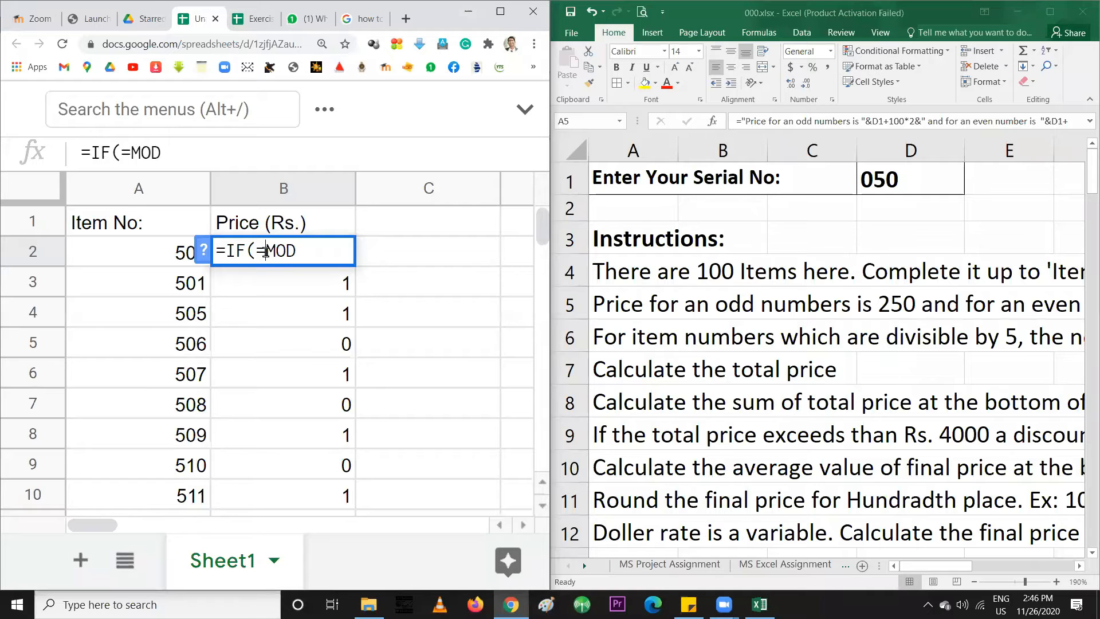
drag(263, 250, 209, 255)
click(265, 250)
key(BackSpace)
click(298, 246)
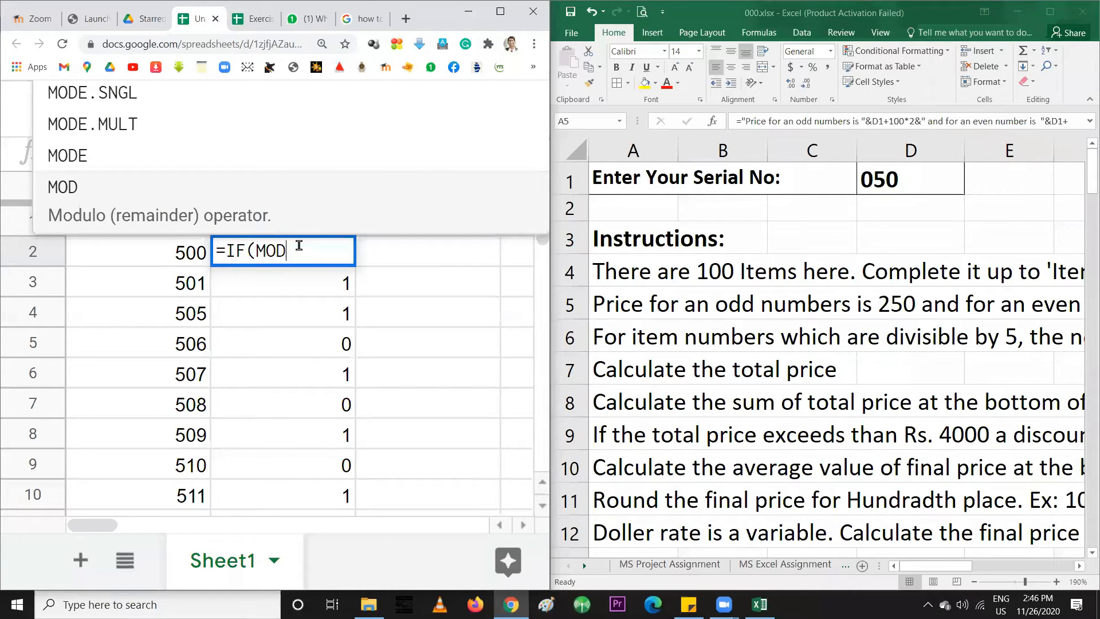
text(()
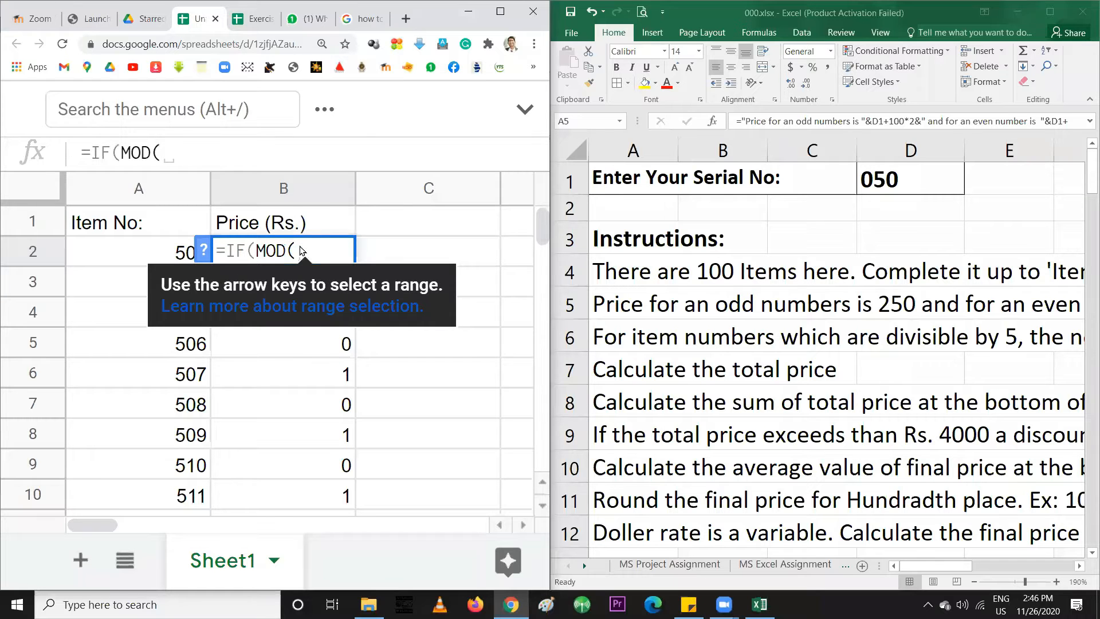
Insert MOD(A2, 2) into B2's IF formula and preview its result
click(167, 257)
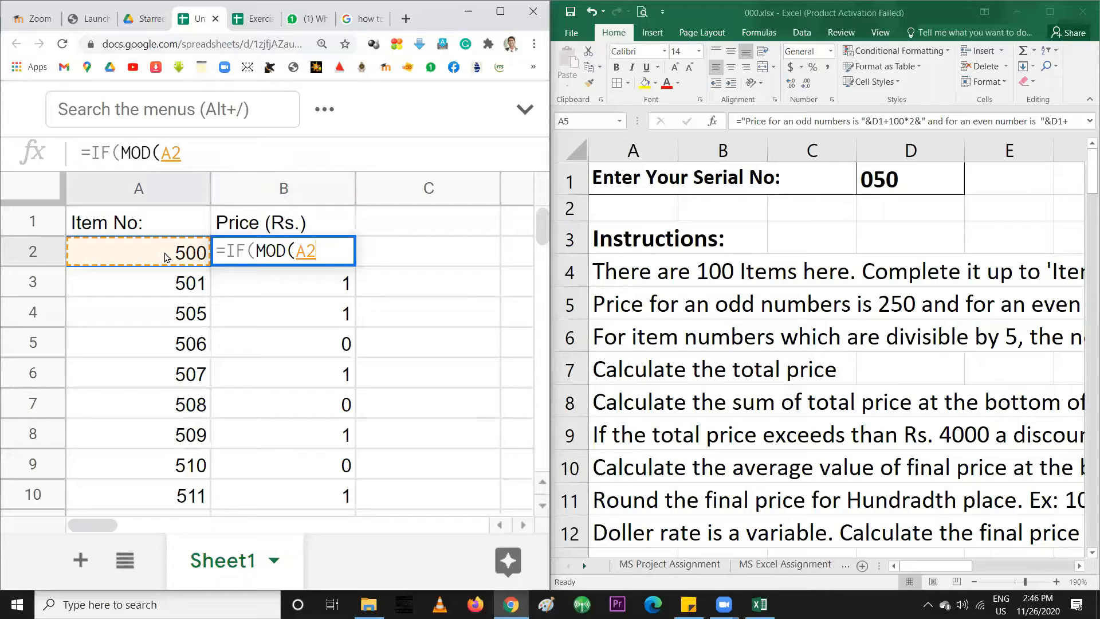
text(, )
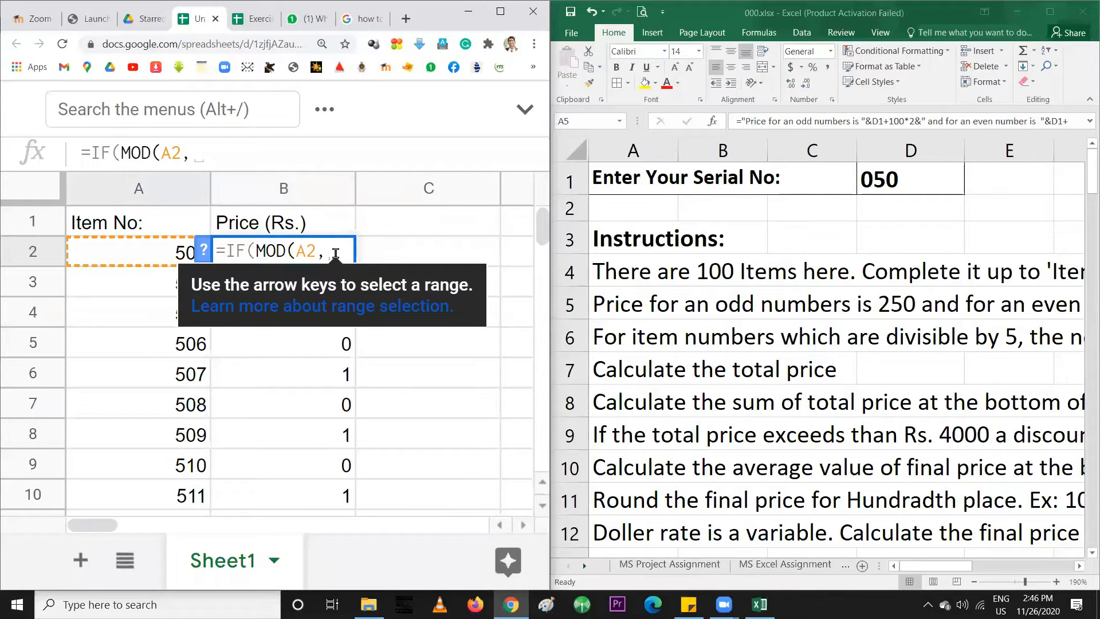
text(2)
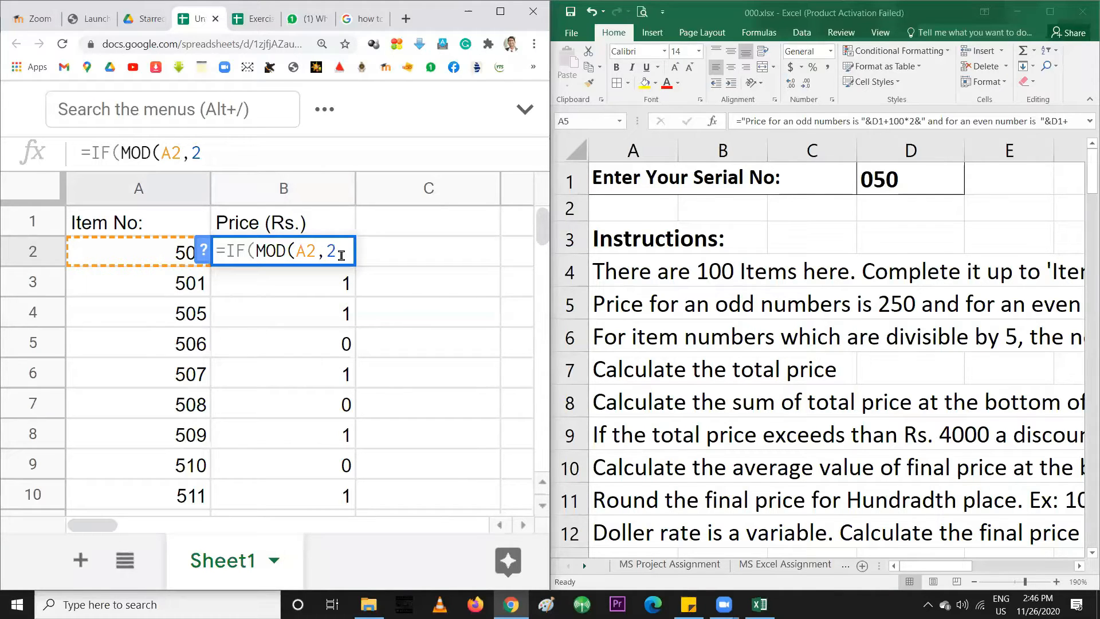
text())
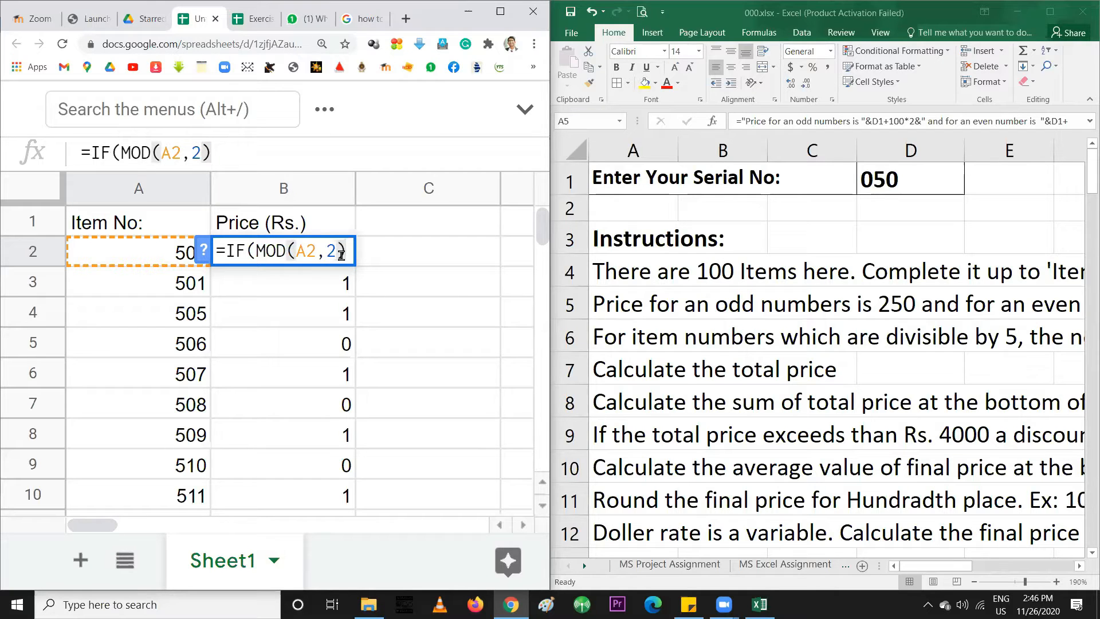
drag(256, 251, 345, 251)
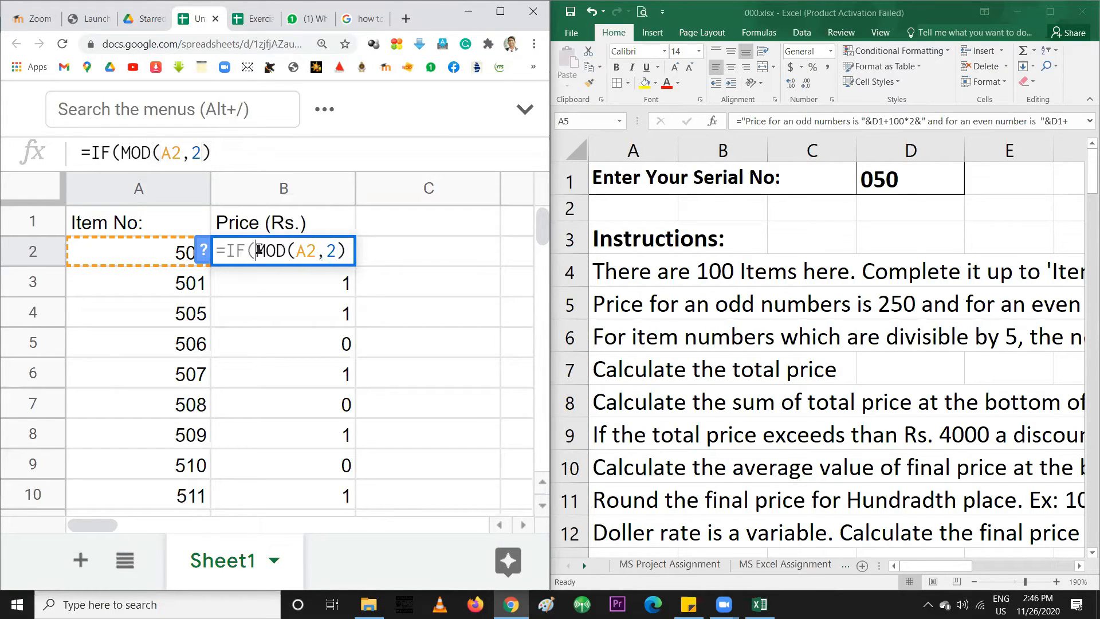
drag(259, 250, 340, 251)
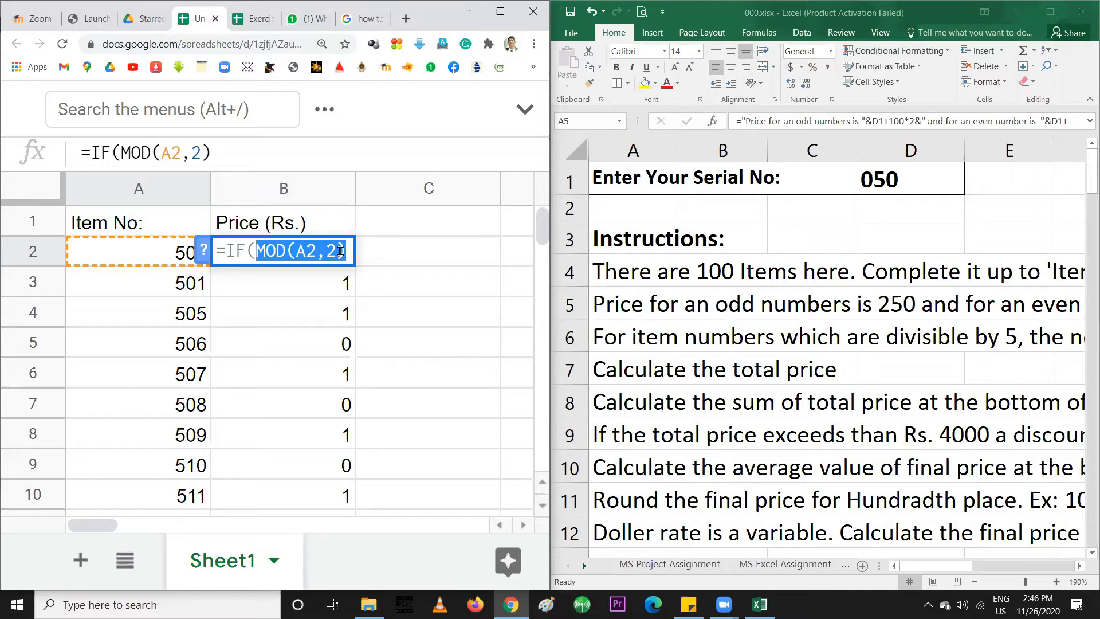
click(258, 250)
drag(258, 249, 344, 249)
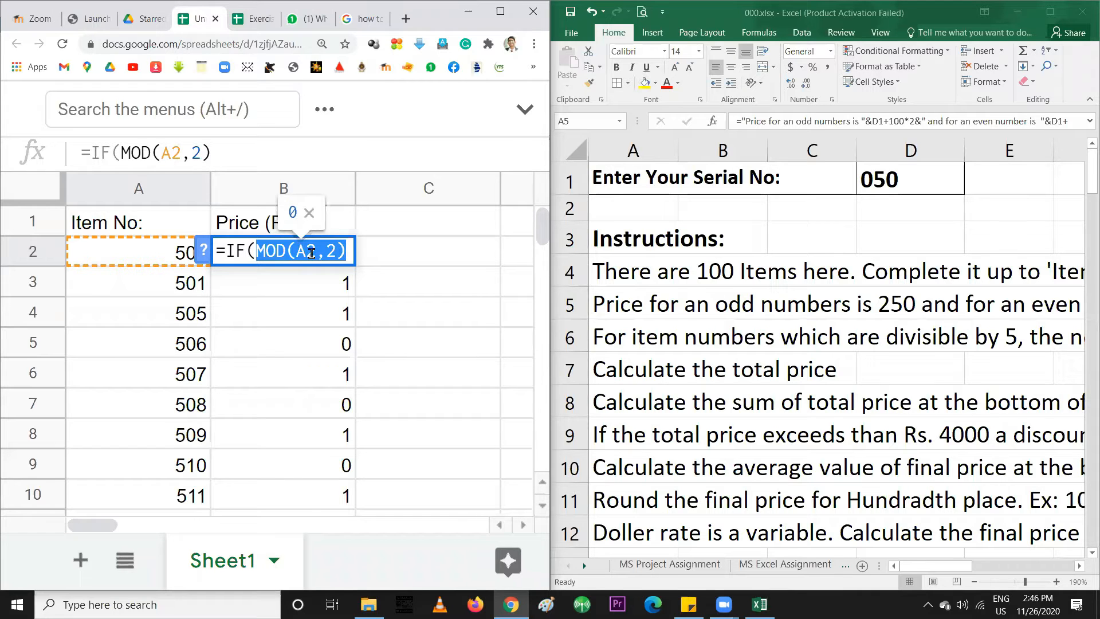
click(345, 252)
Append =0 and a comma to complete the even-number test
text(=0)
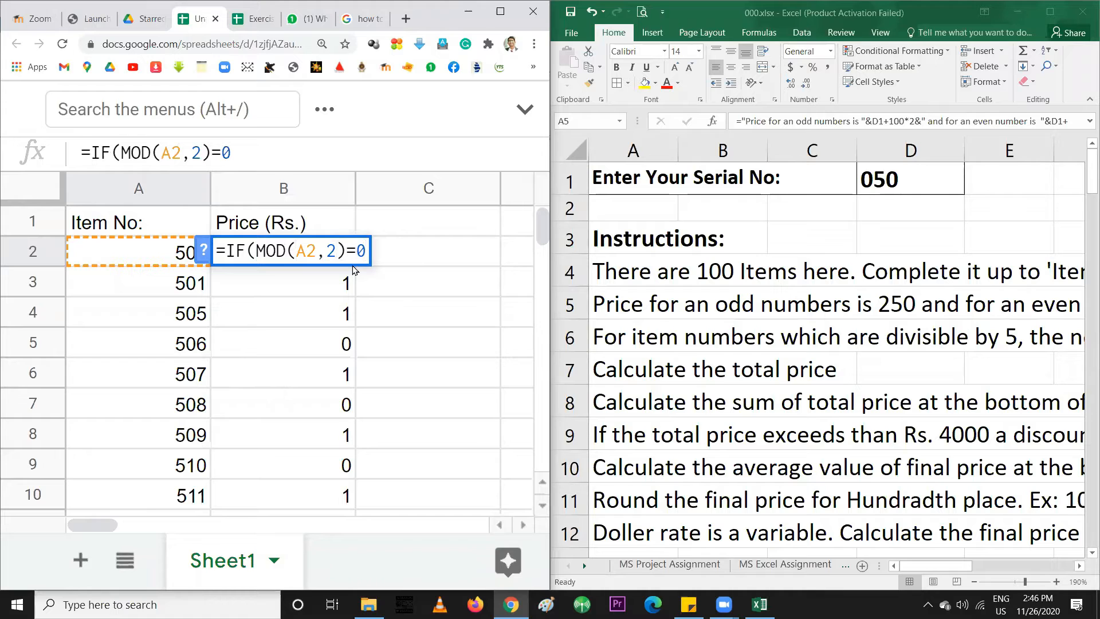
drag(256, 251, 361, 252)
click(356, 251)
drag(256, 251, 365, 253)
click(367, 252)
text(,)
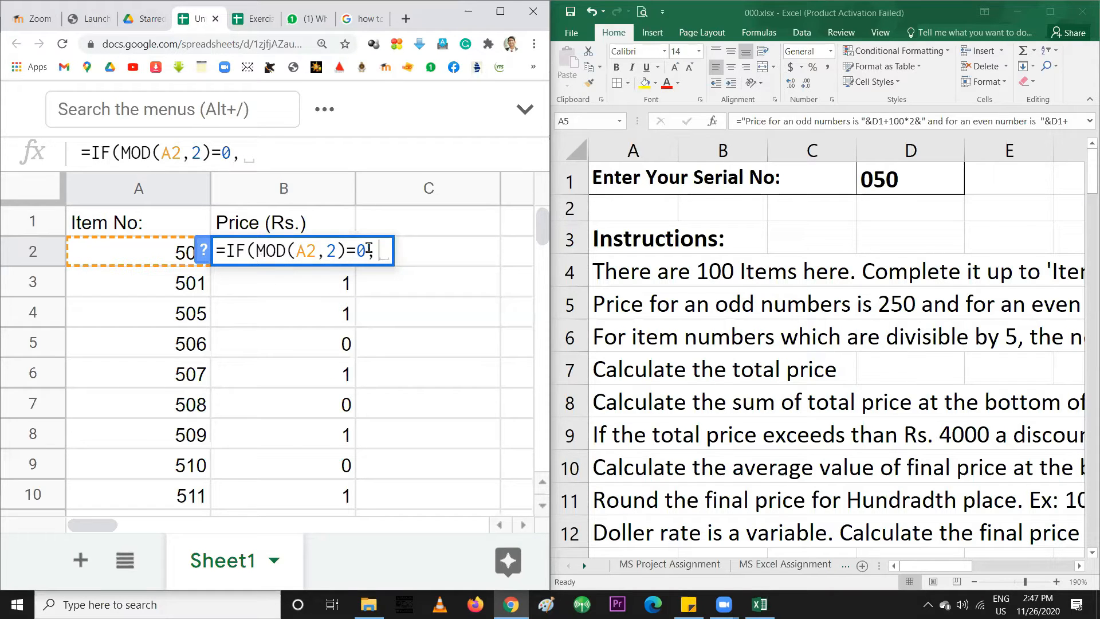
Complete B2's formula as =IF(MOD(A2,2)=0,150,250) and confirm it, so item 500 shows 150
text(15)
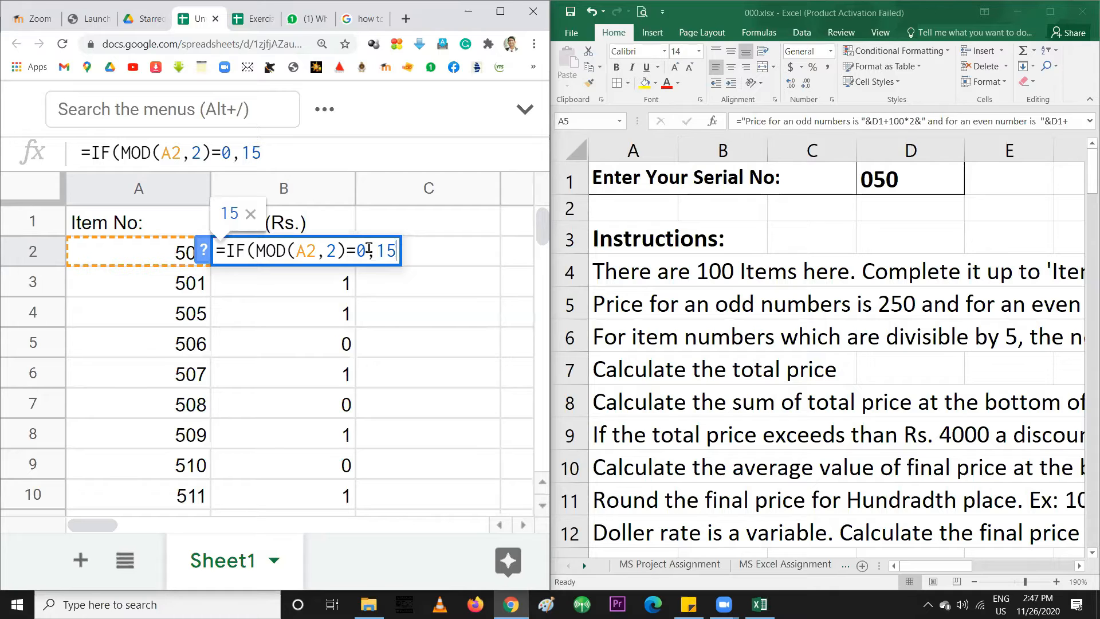
text(0)
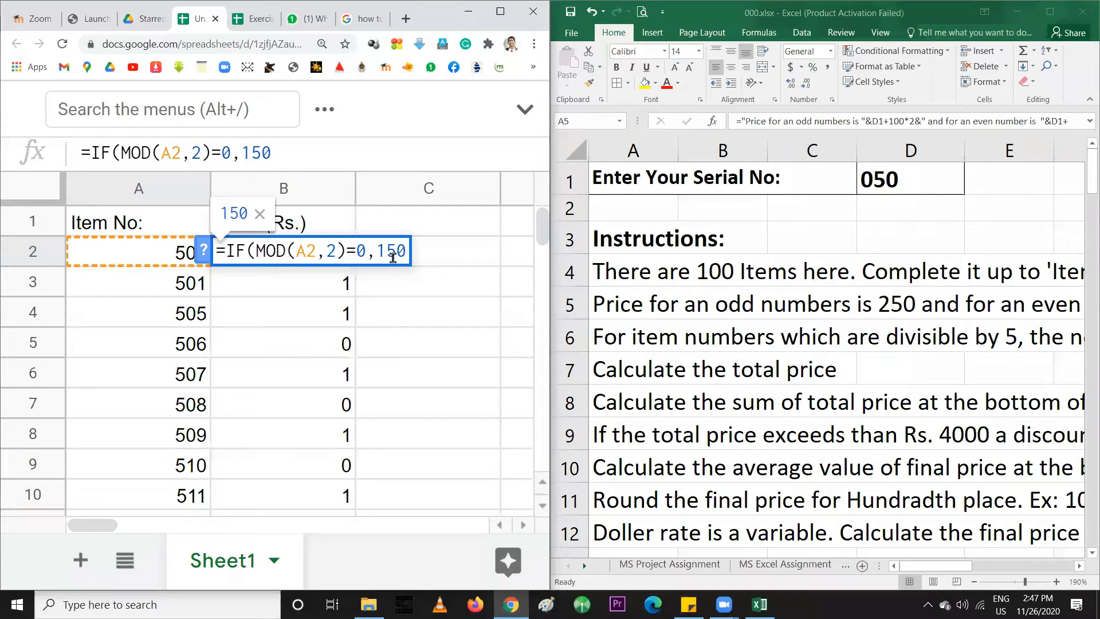
text(, )
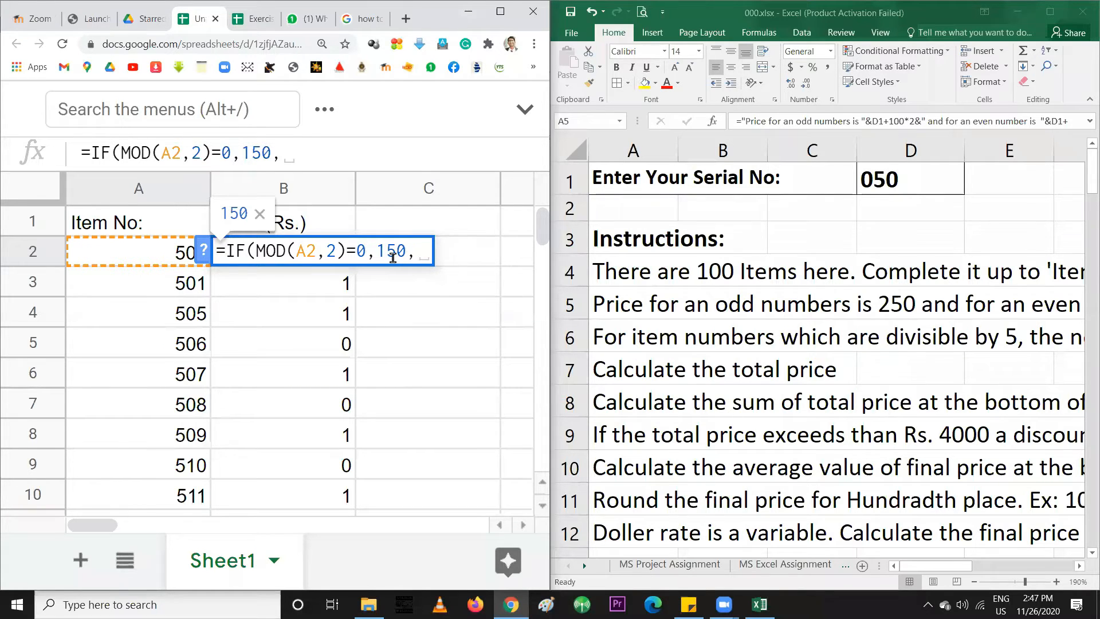
text(250)
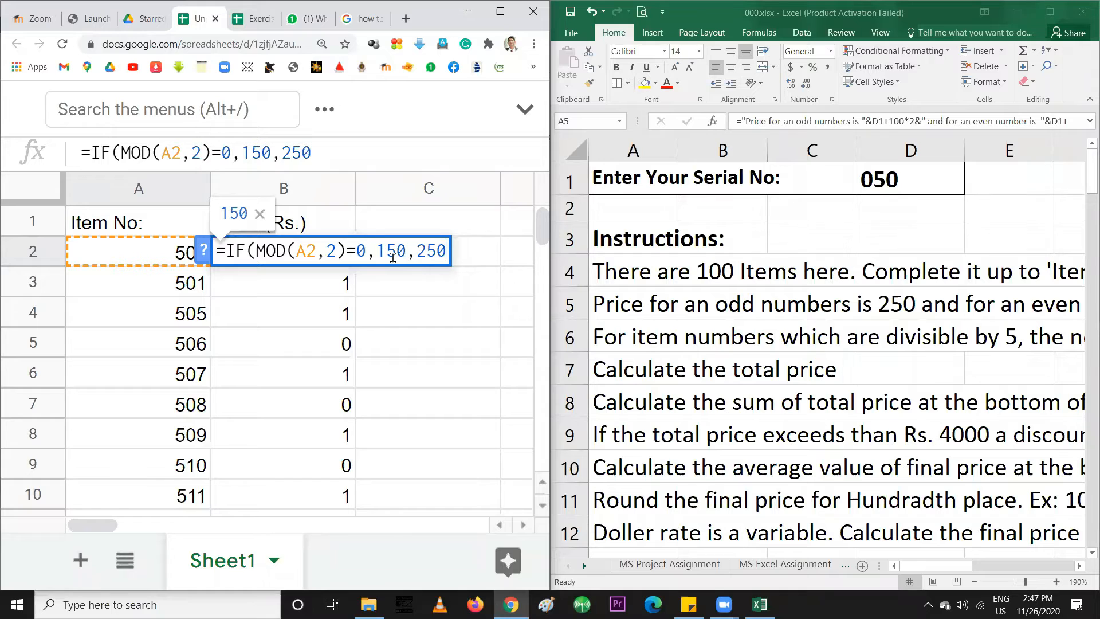
text())
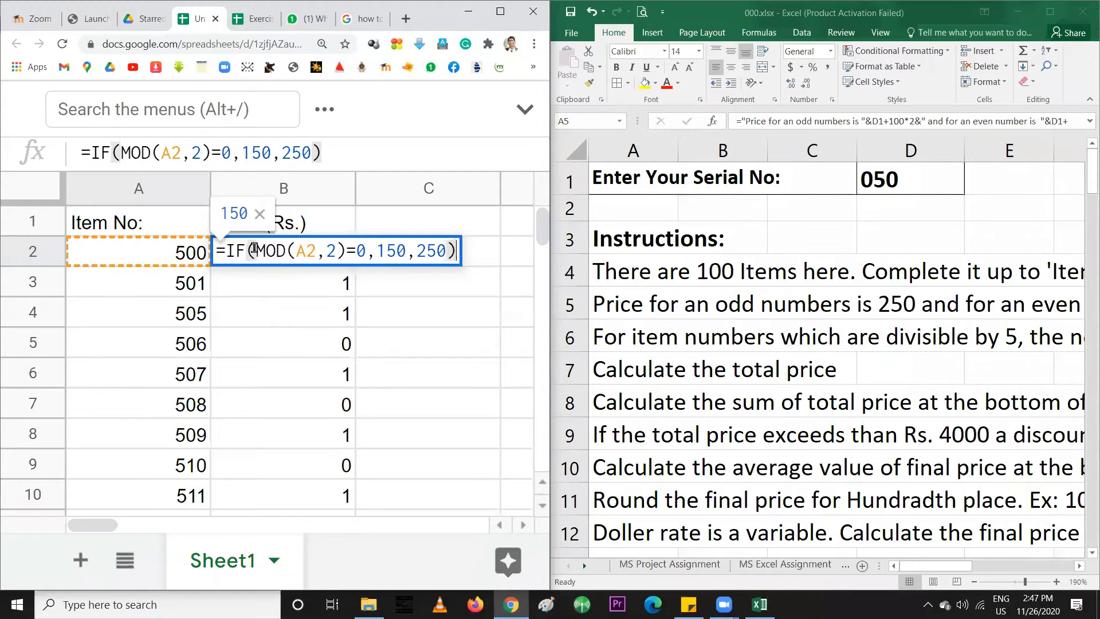
drag(256, 250, 370, 244)
click(396, 252)
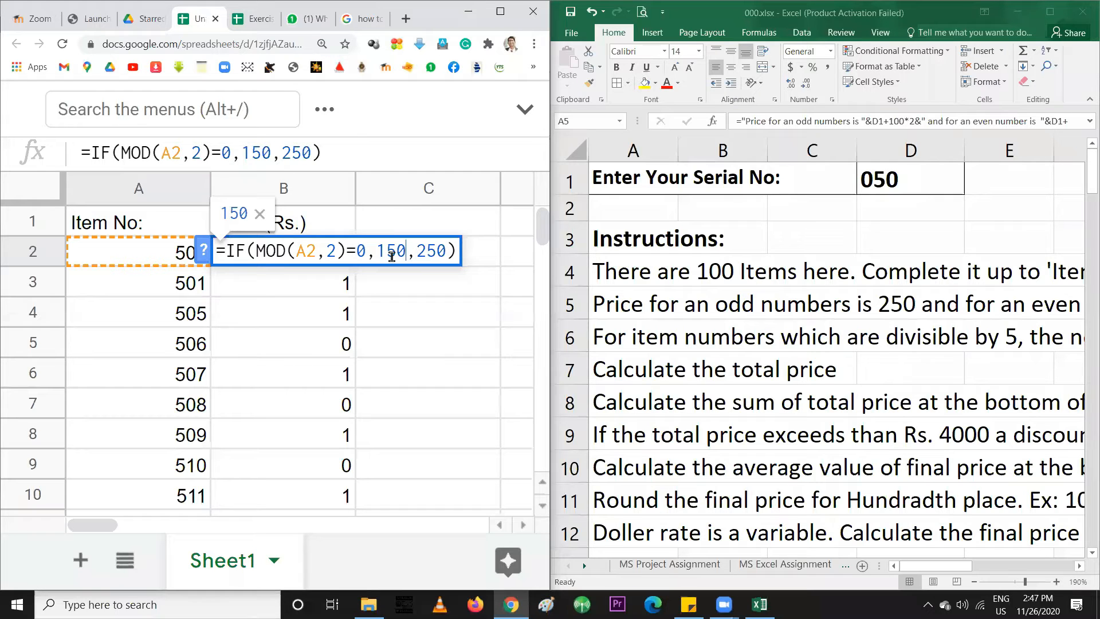
key(Return)
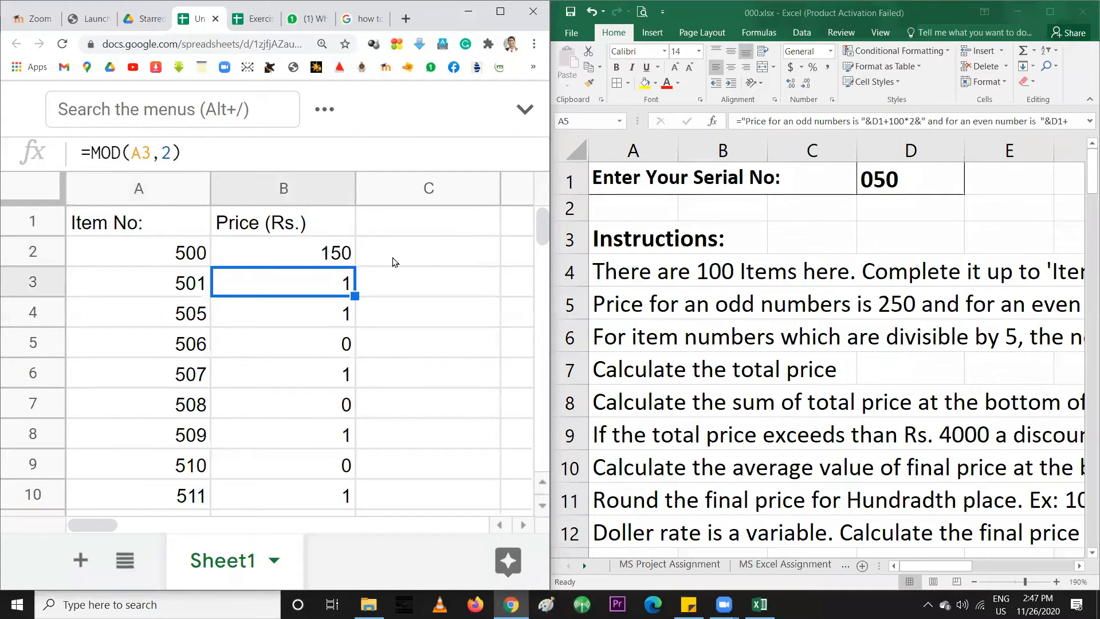
Fill the B2 price formula down to B8 and inspect the copied formulas in B3 and B4
click(349, 257)
drag(355, 266, 342, 431)
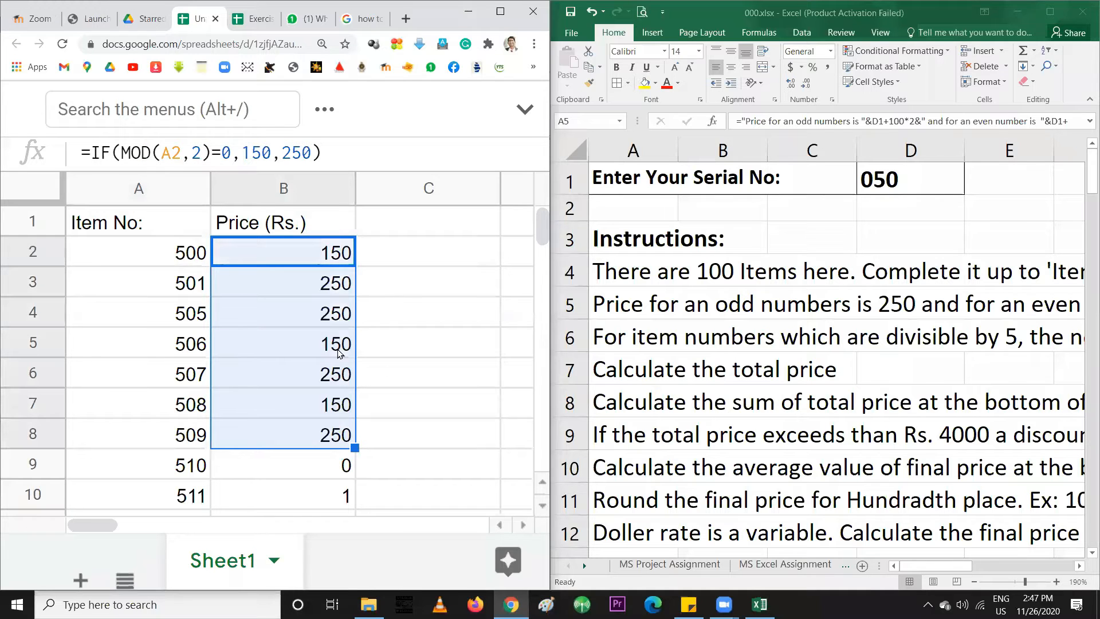
click(325, 286)
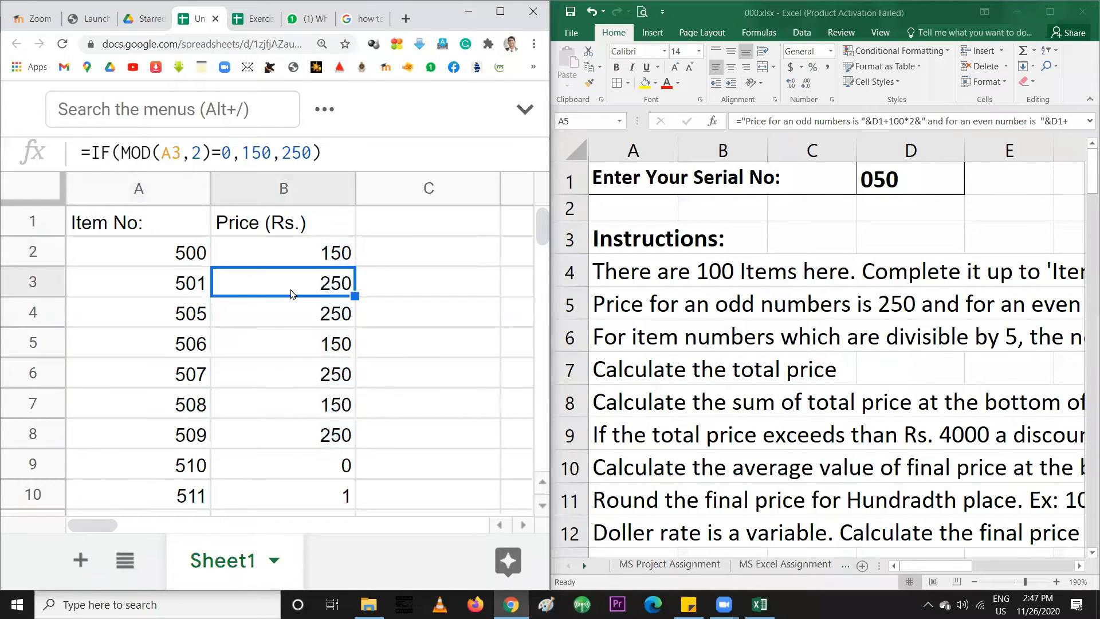
click(182, 287)
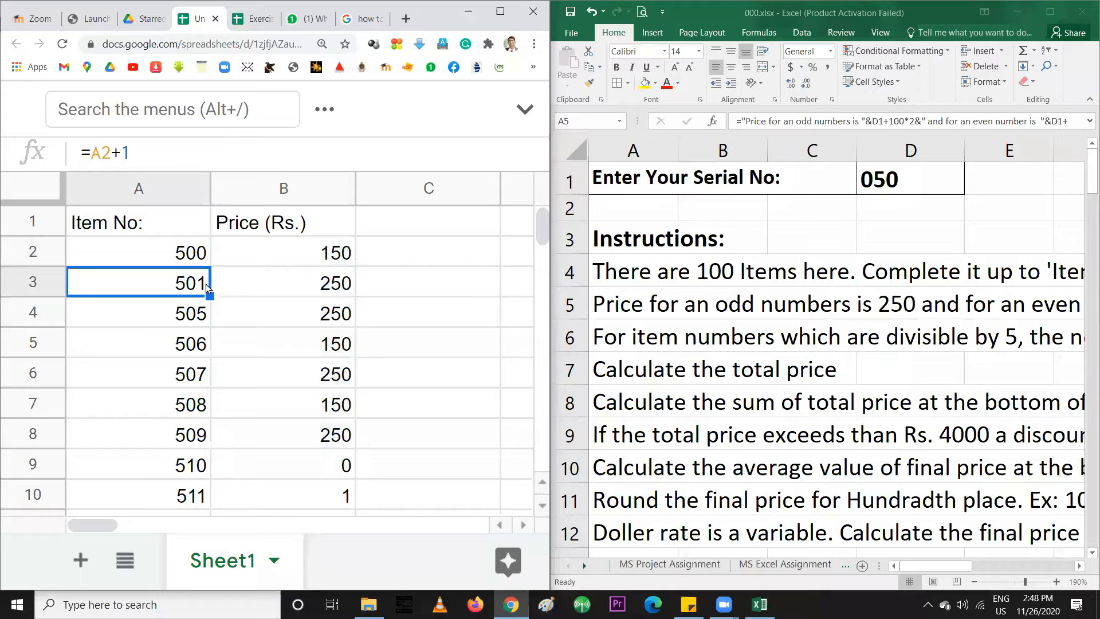
click(290, 289)
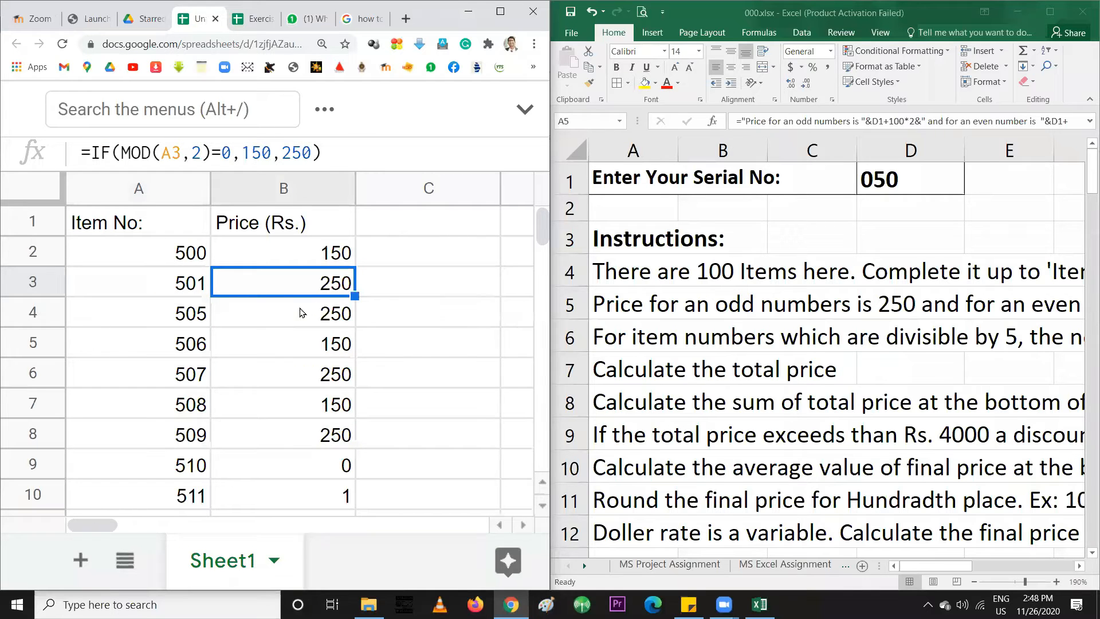
click(301, 313)
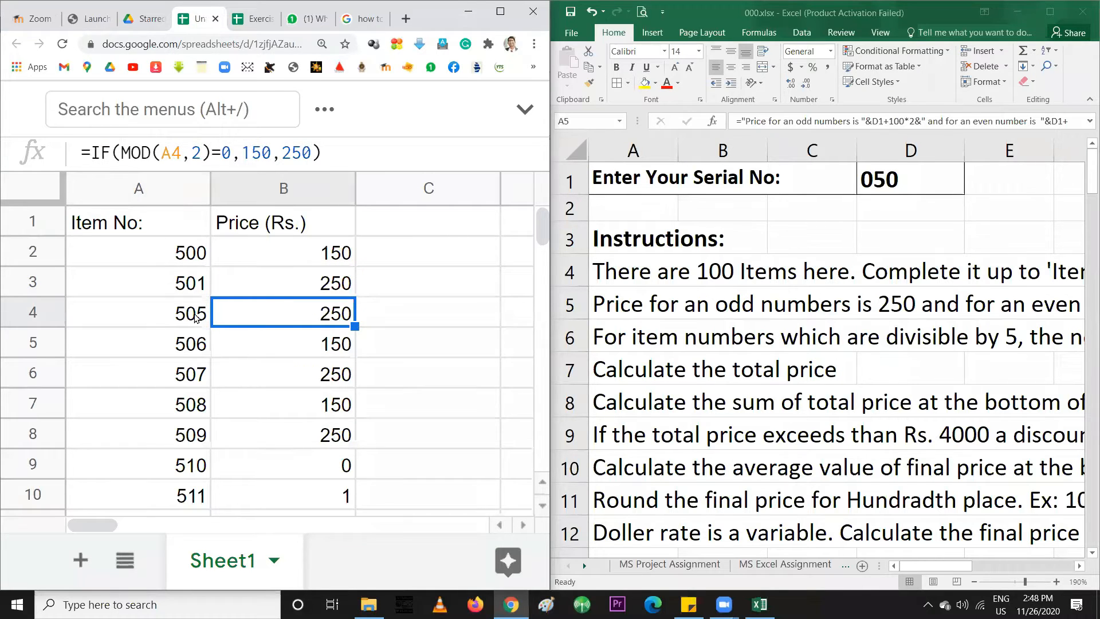
Compare item numbers in A3 and A4 with their B3 and B4 prices, ending on B2
click(195, 315)
click(191, 294)
click(187, 309)
key(Up)
click(184, 310)
click(300, 290)
click(302, 312)
click(307, 282)
click(306, 256)
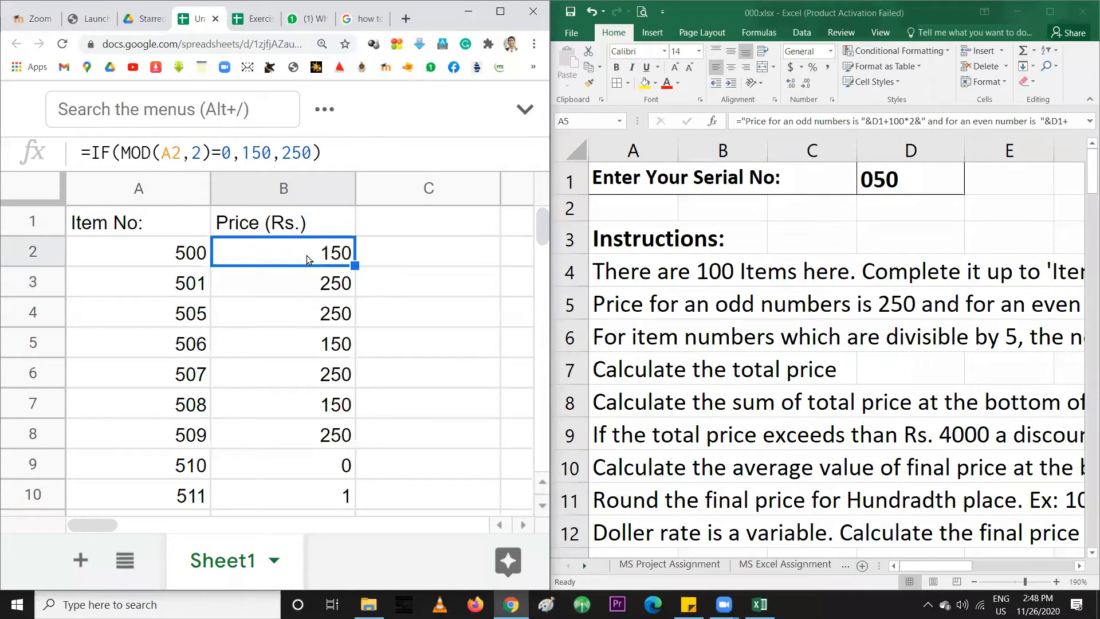
Rewrite B2's formula as =IF(MOD(A2,2)=1,250,150) and confirm it
double_click(303, 255)
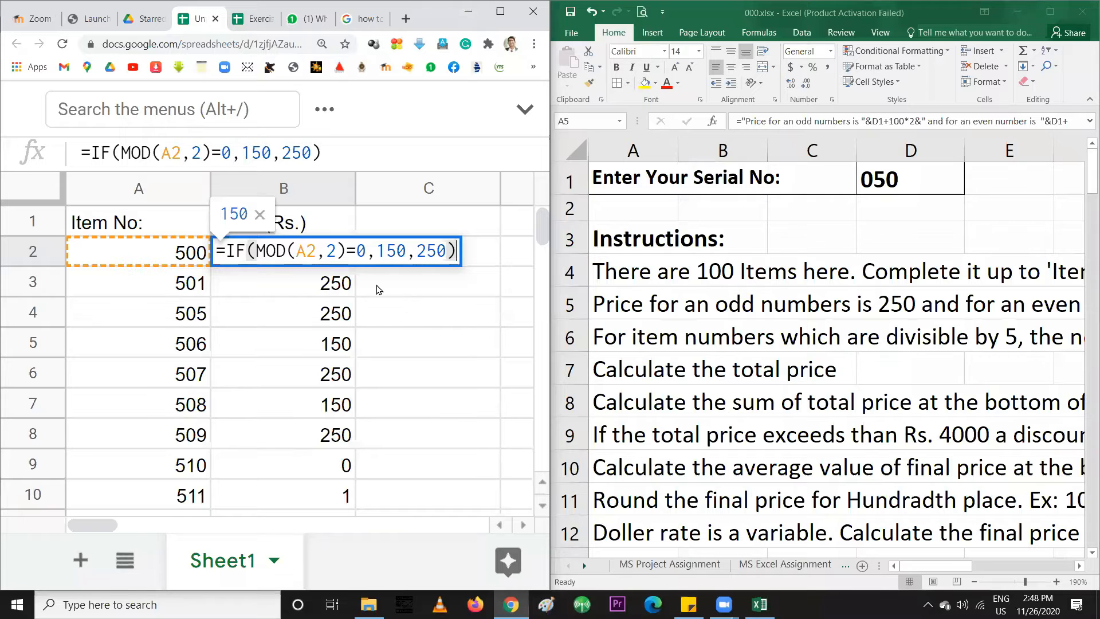
double_click(360, 251)
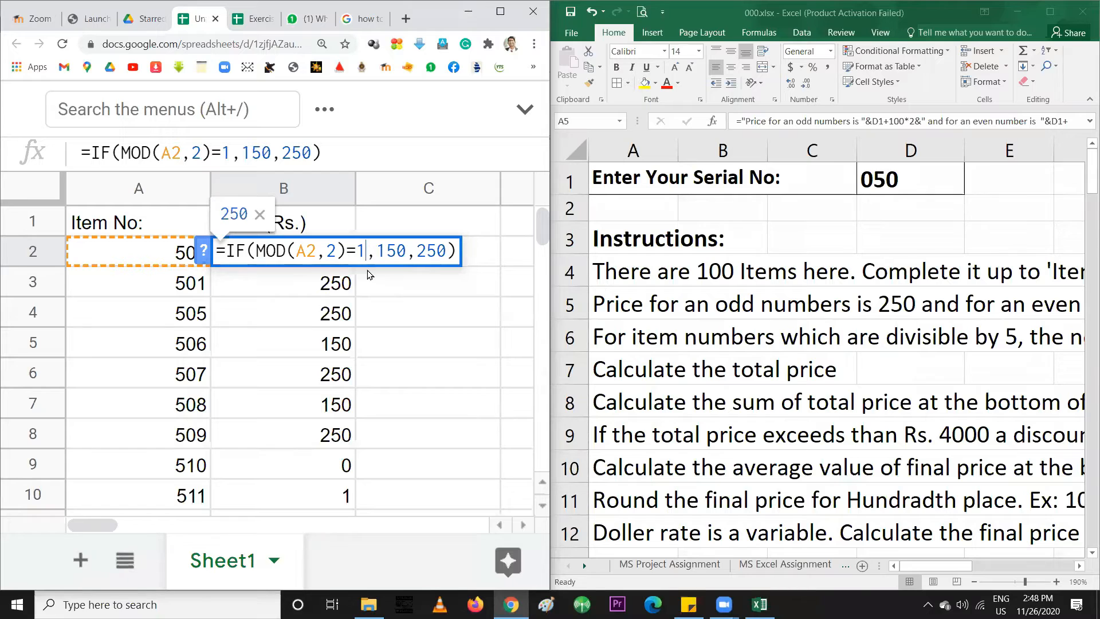
drag(377, 252, 382, 252)
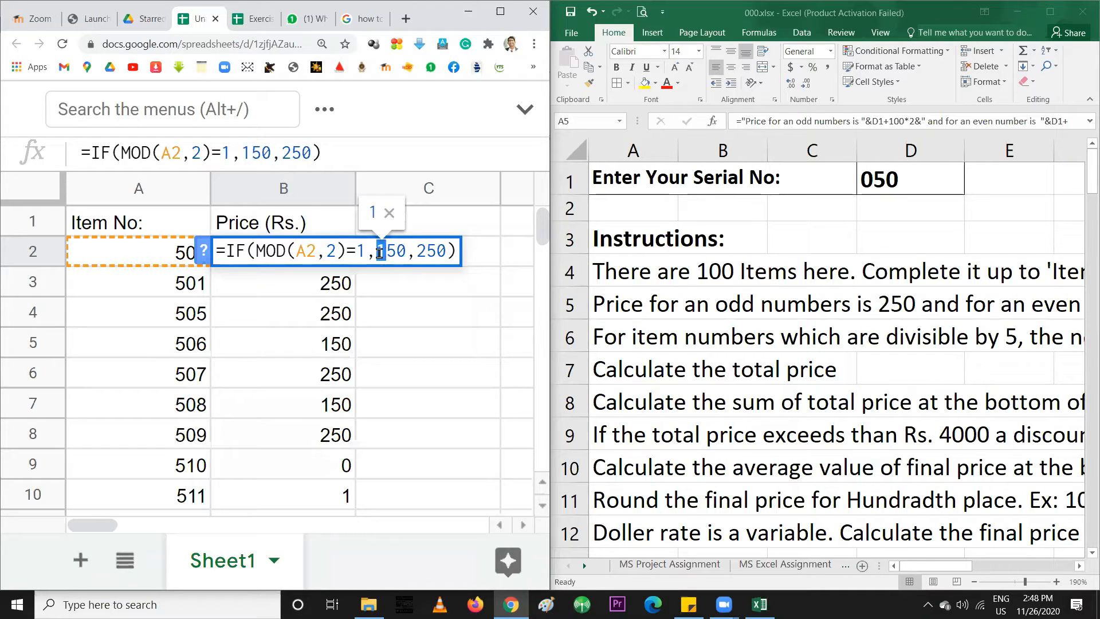
text(2)
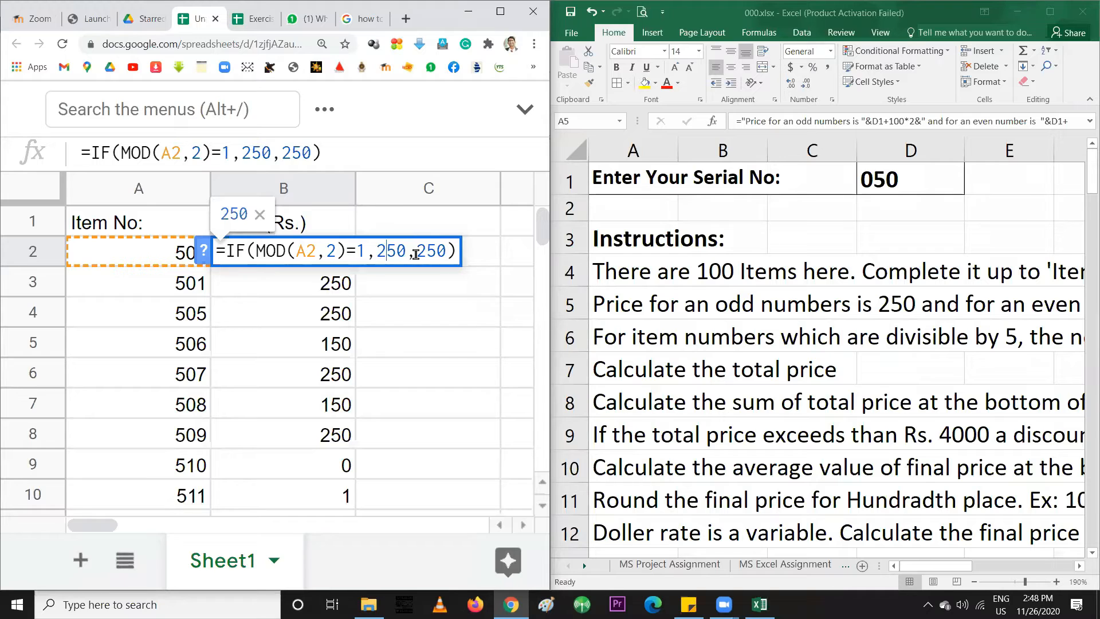
drag(418, 250, 430, 251)
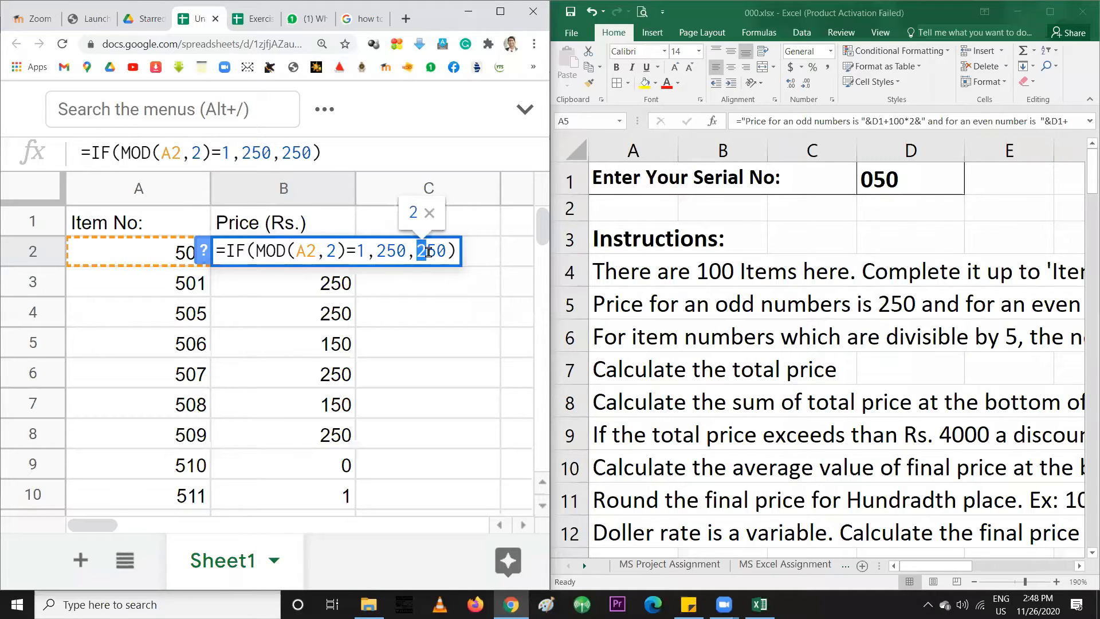
text(1)
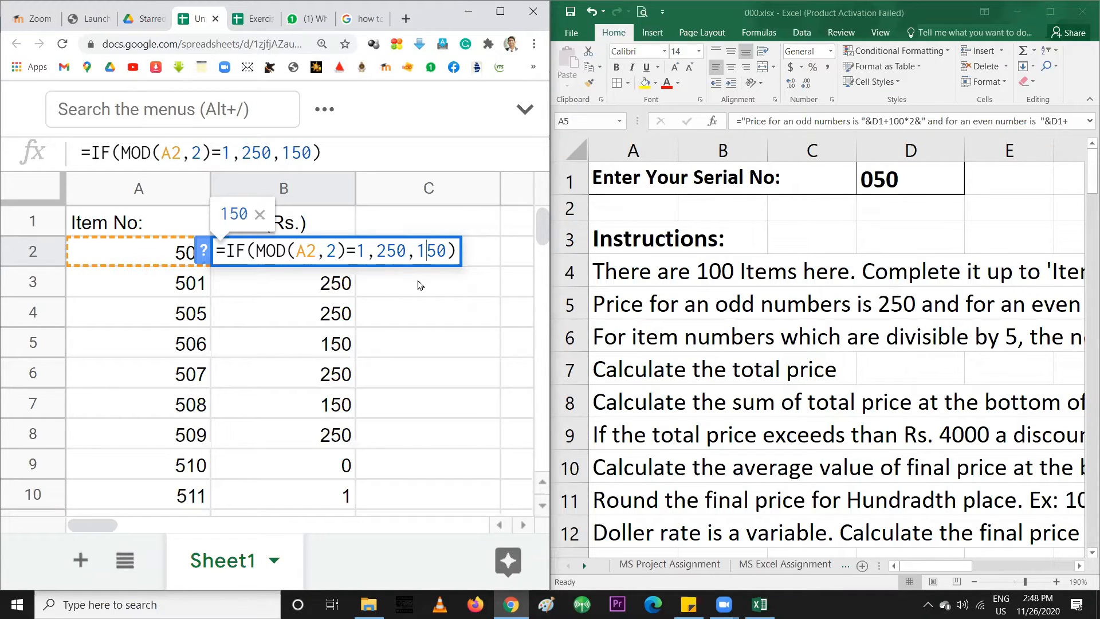
key(Return)
click(349, 257)
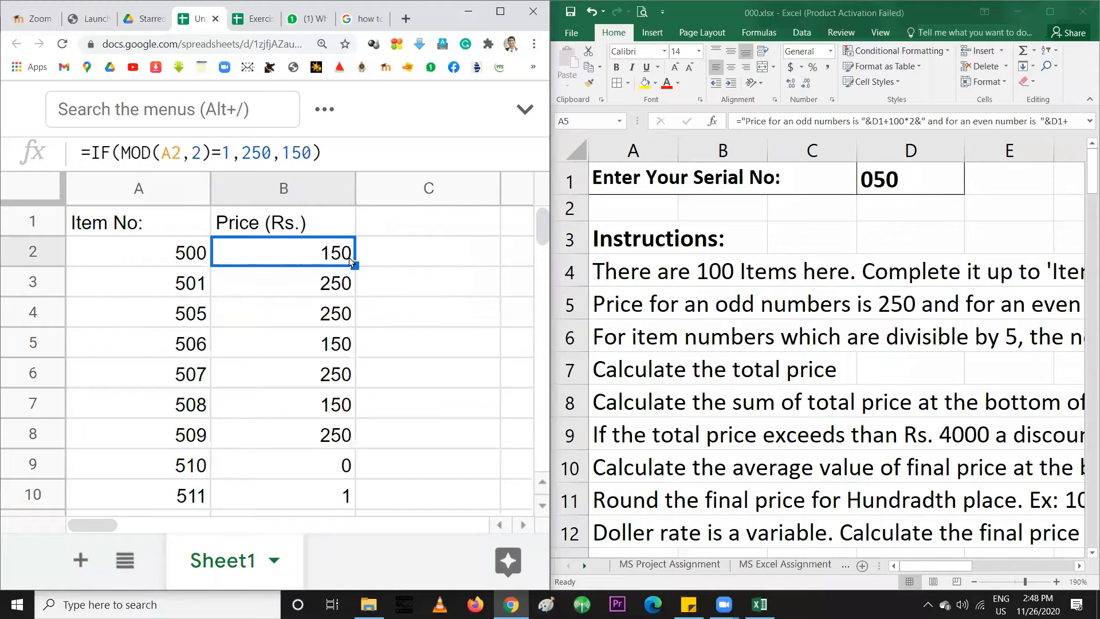
Fill the odd-test price formula down to B10 and check it against the Excel instructions
drag(350, 258, 347, 495)
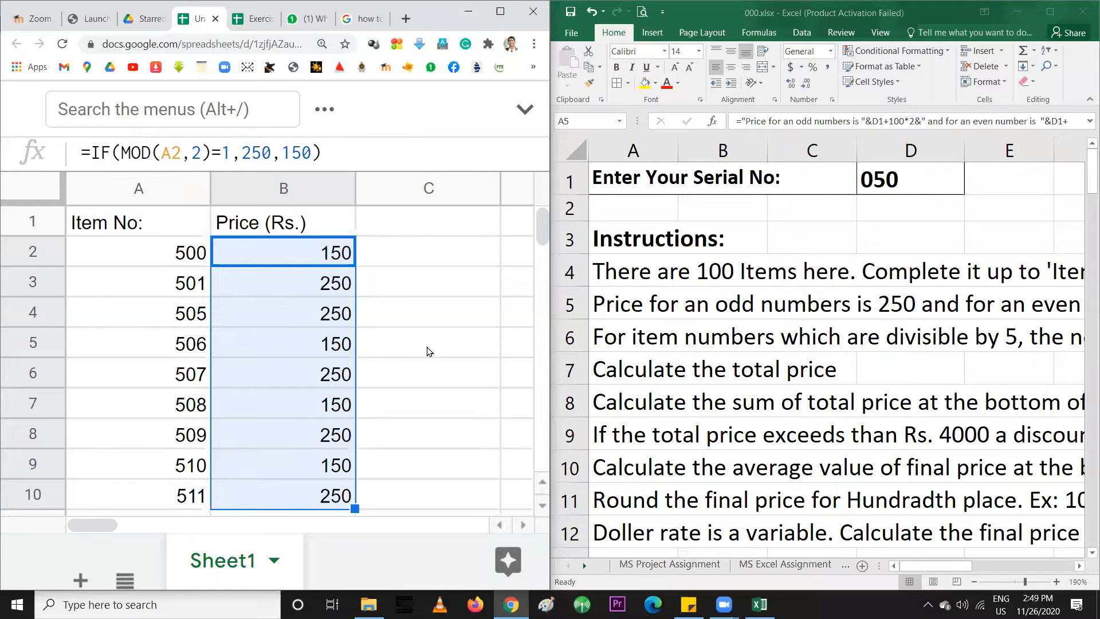
click(283, 342)
click(922, 566)
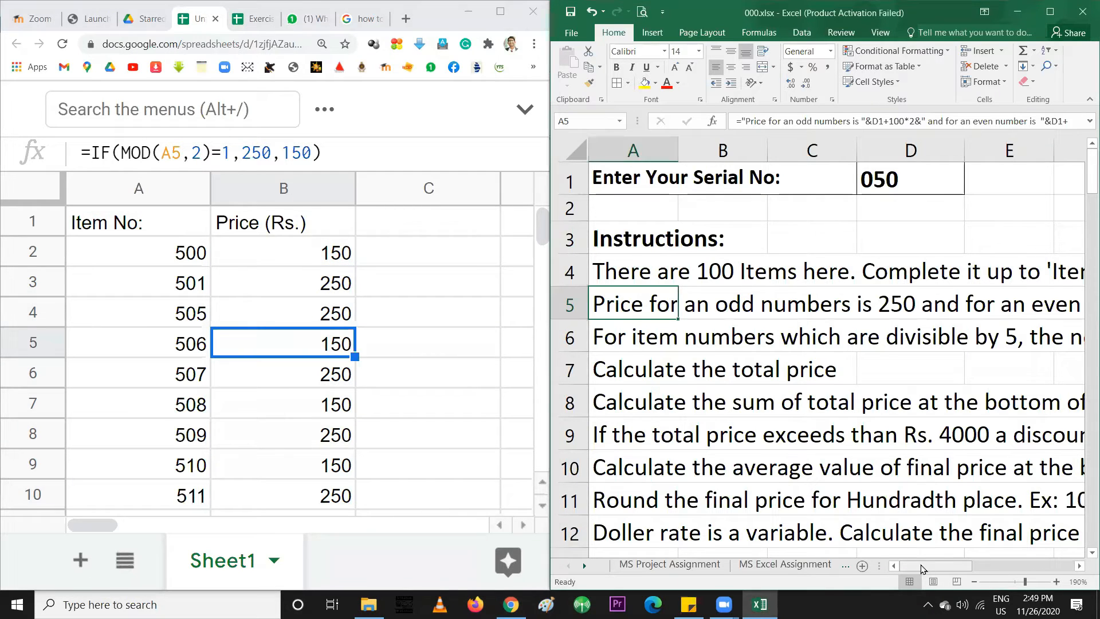
click(611, 339)
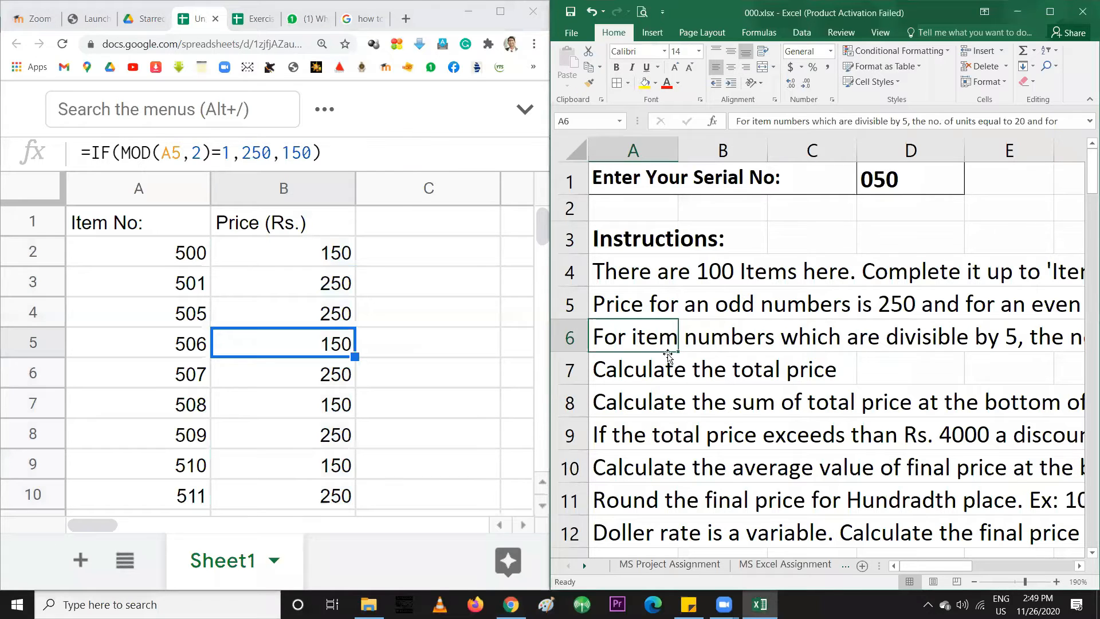
click(160, 229)
click(266, 225)
click(182, 227)
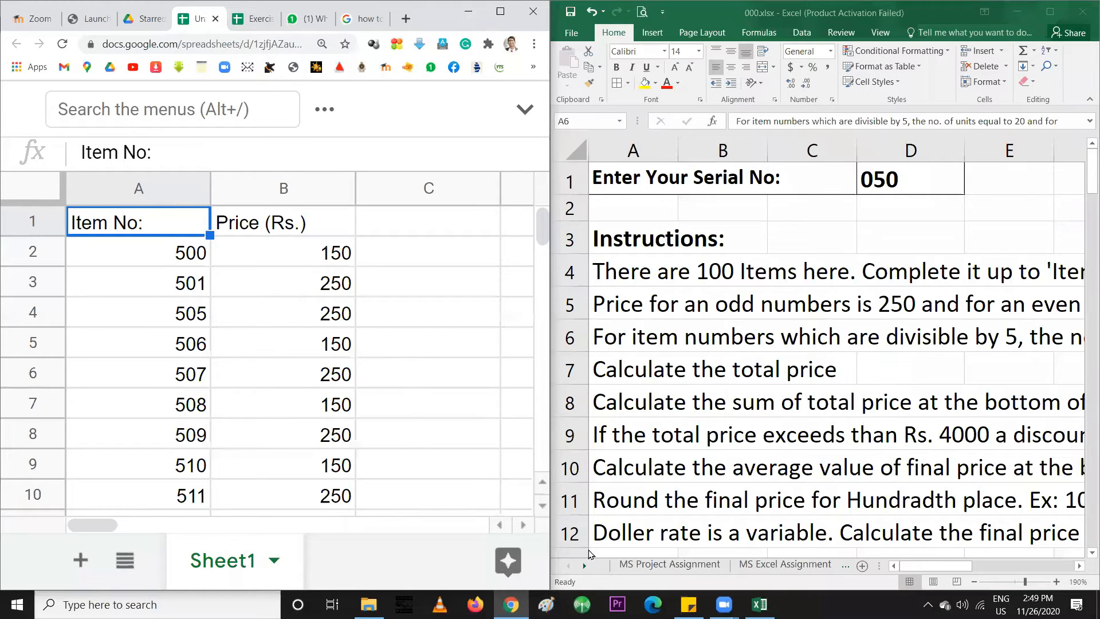
Bring up the Zoom Cloud Meetings window, minimise it, then restore it from the taskbar
mouse_move(724, 606)
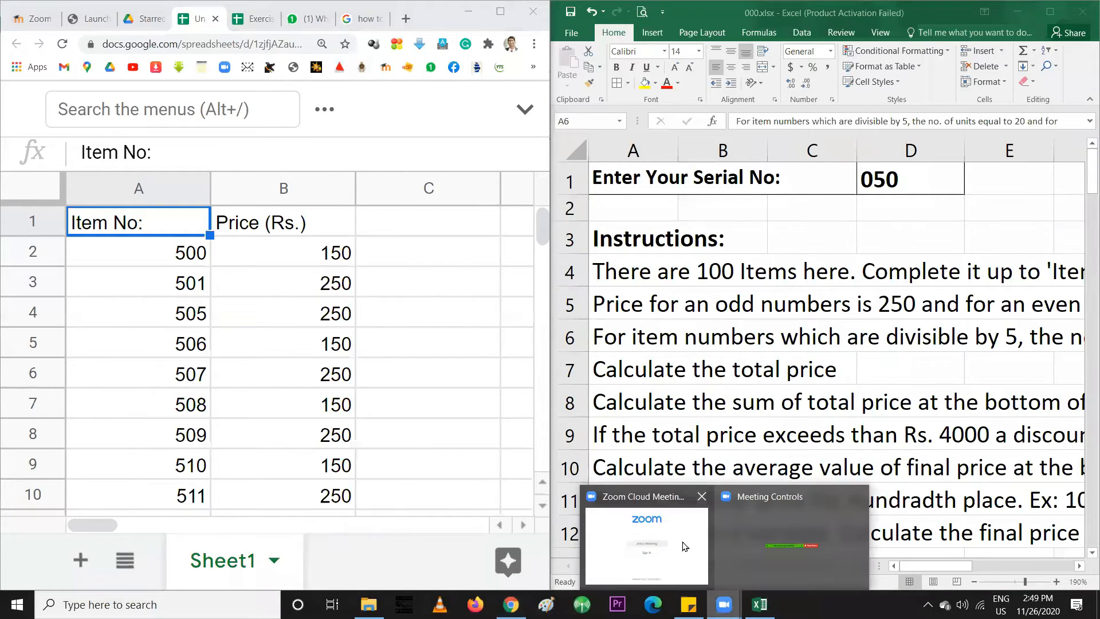
click(685, 546)
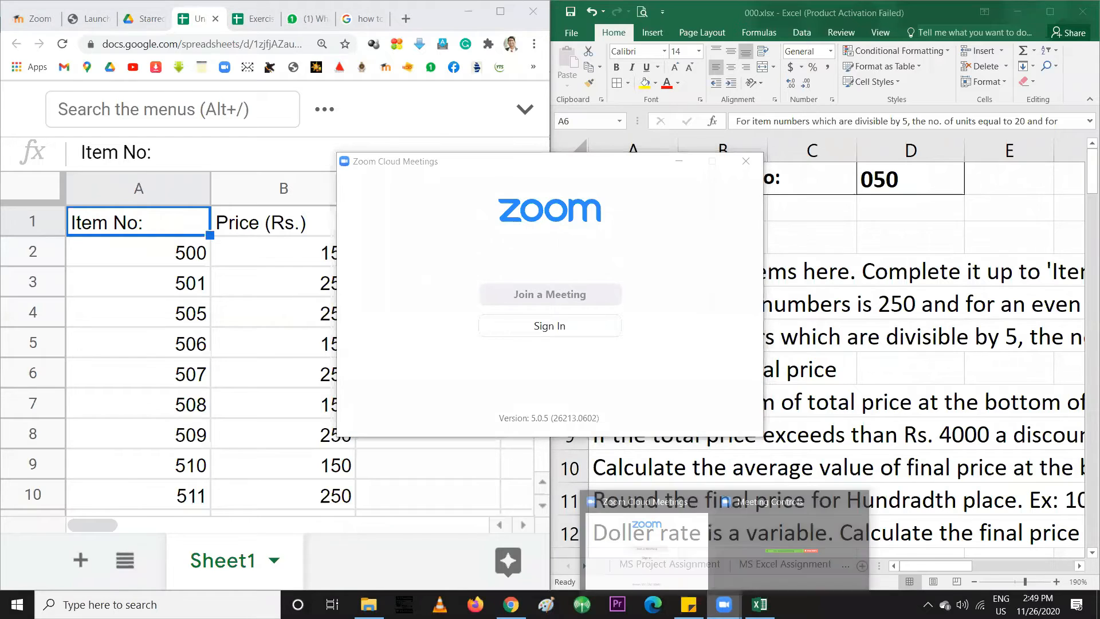
click(751, 564)
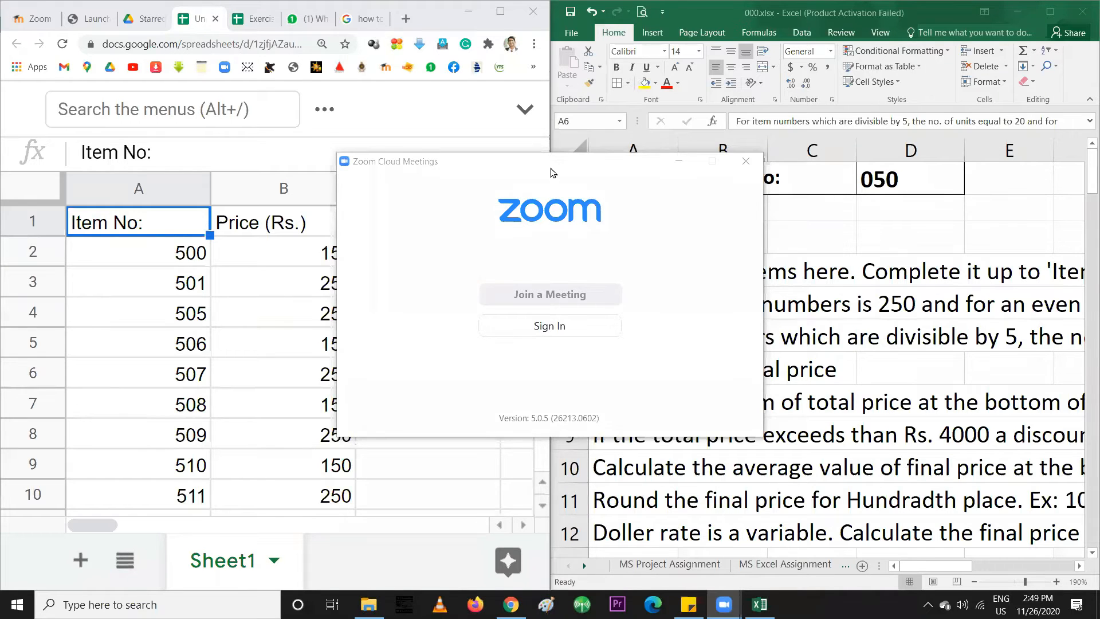
click(446, 174)
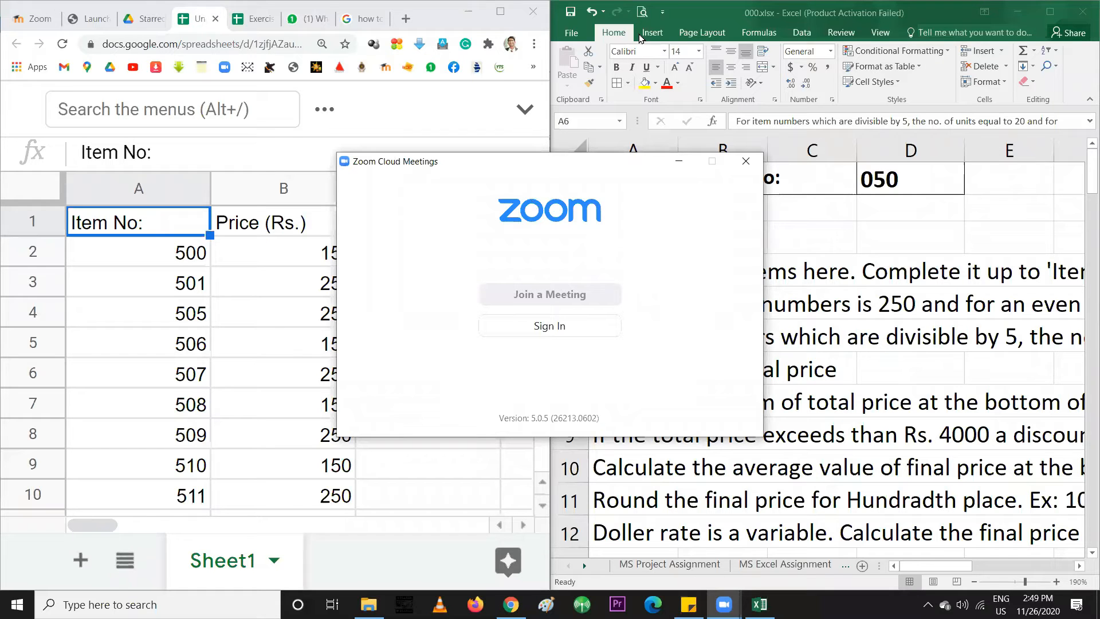
click(679, 161)
mouse_move(724, 604)
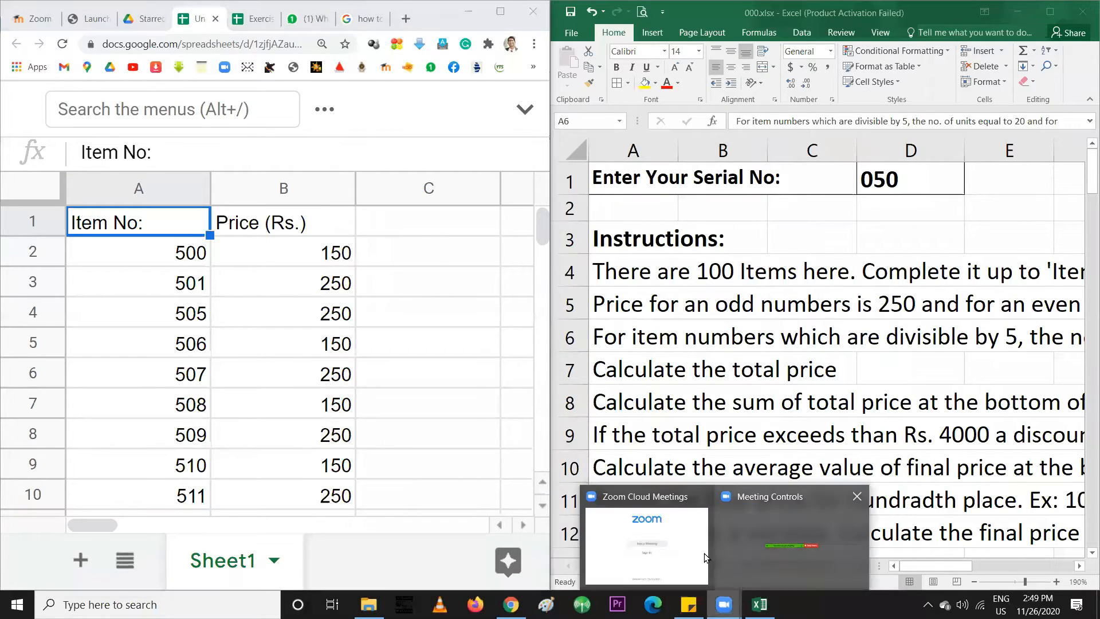
click(655, 530)
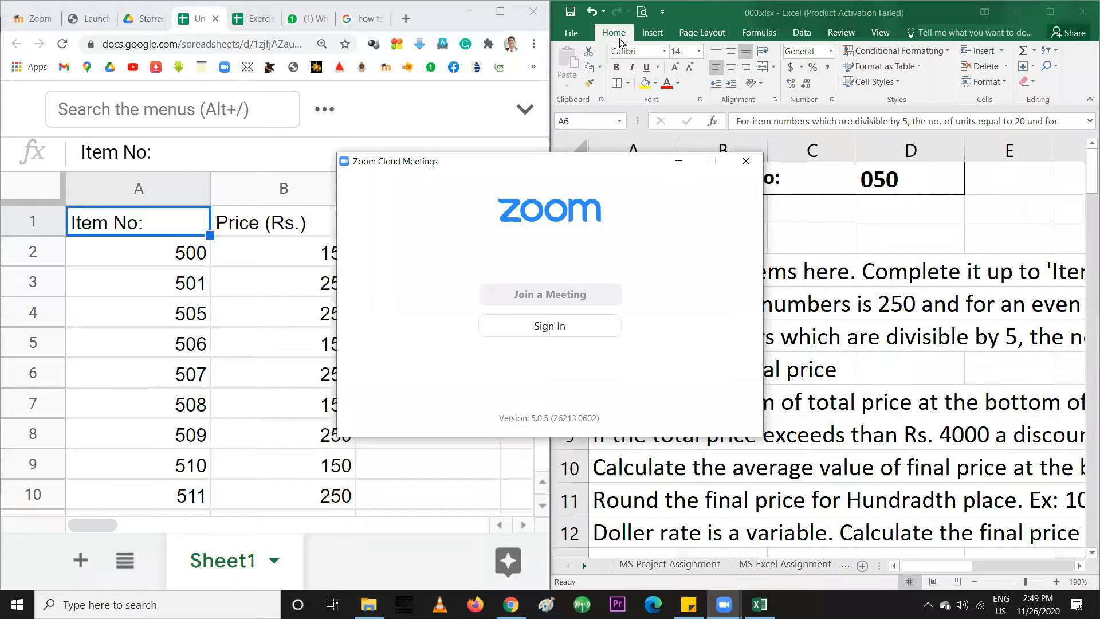
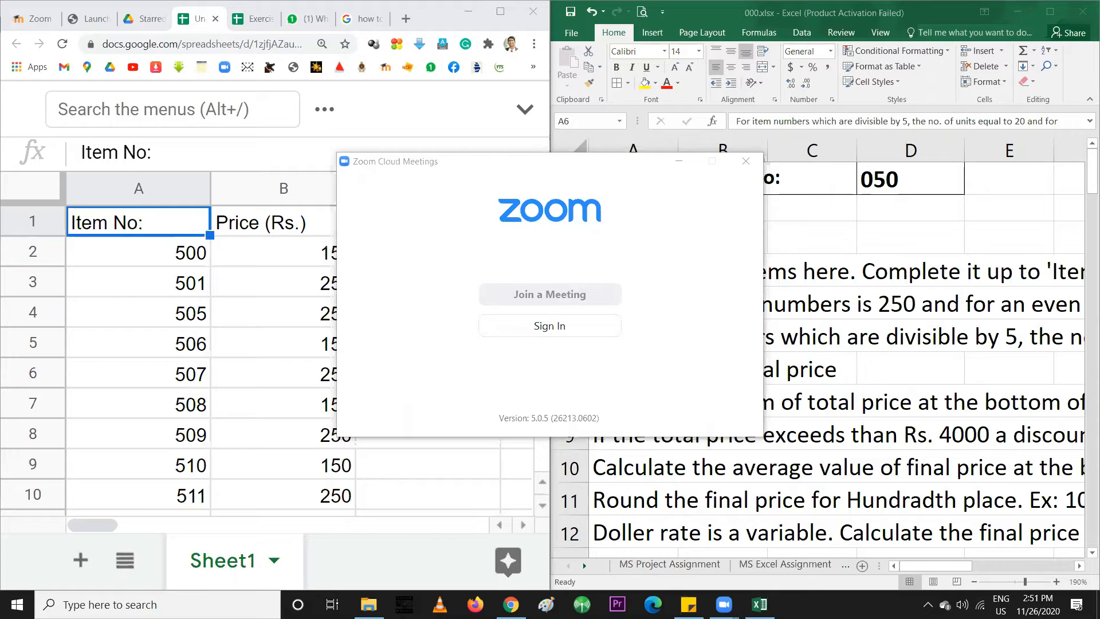
Paste the ISEVEN price IF formula into C2 and strip the quotes around 150 and 250
click(190, 379)
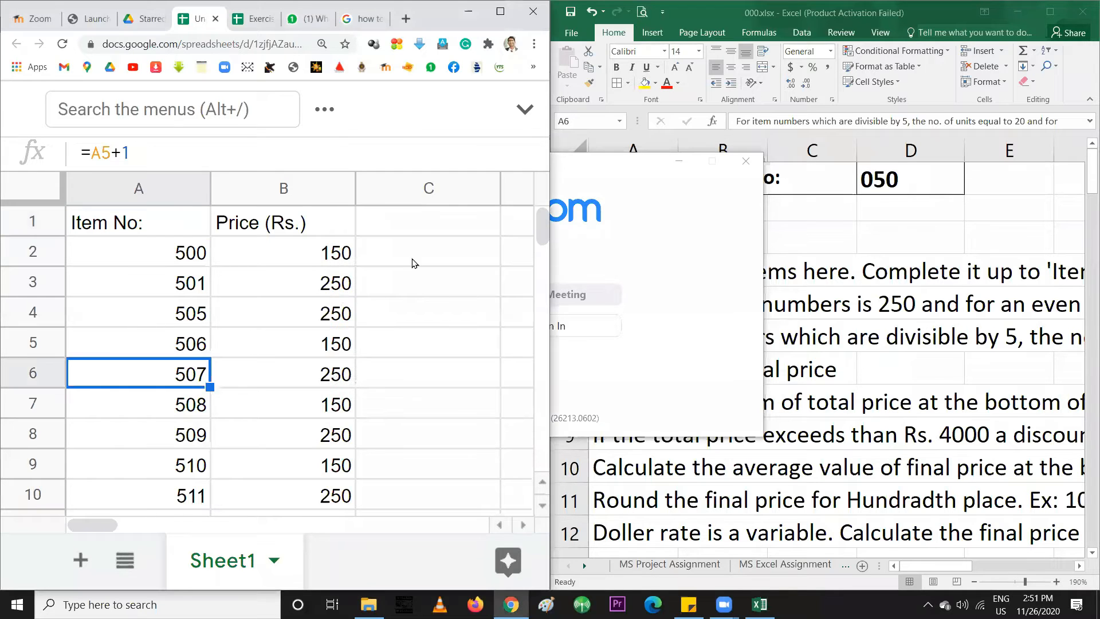
double_click(403, 255)
text(=IF(ISEVEN(A2),"150","250"))
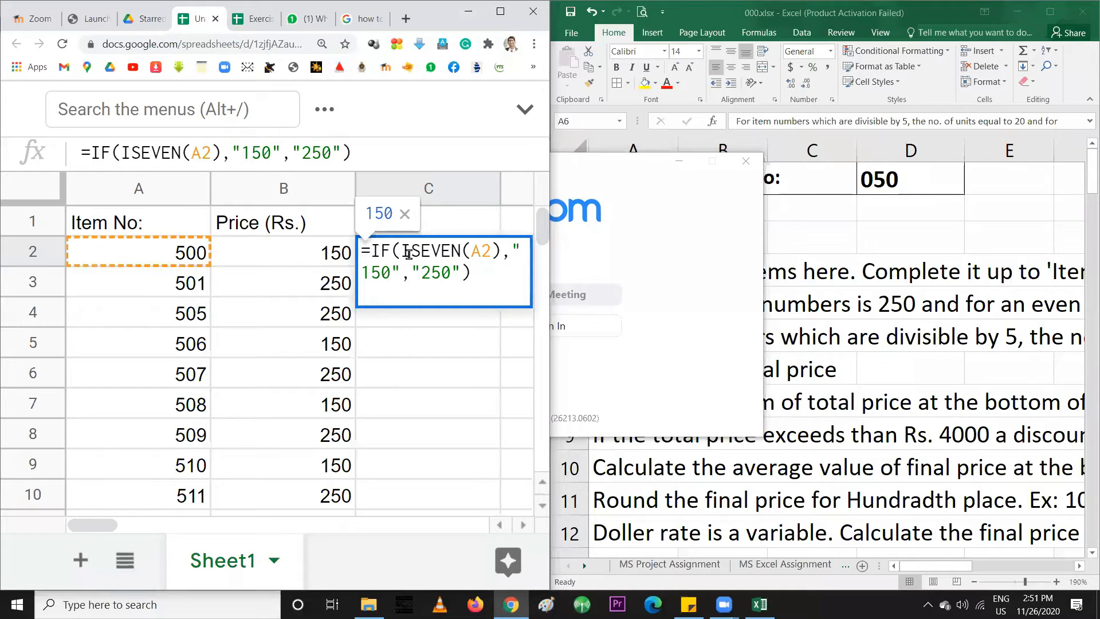
click(450, 257)
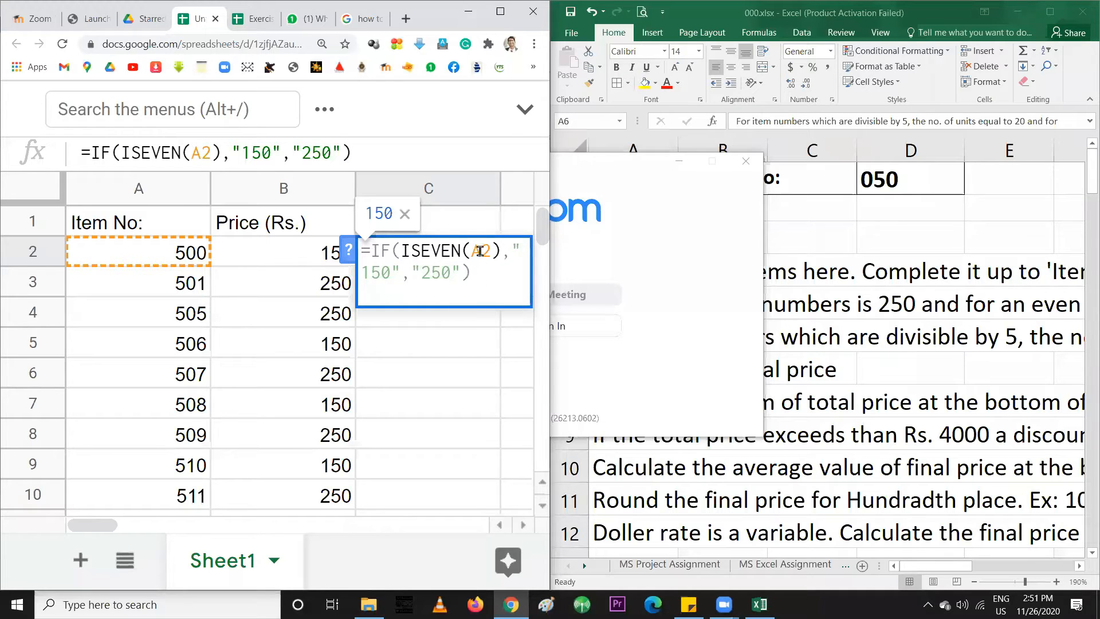
double_click(473, 250)
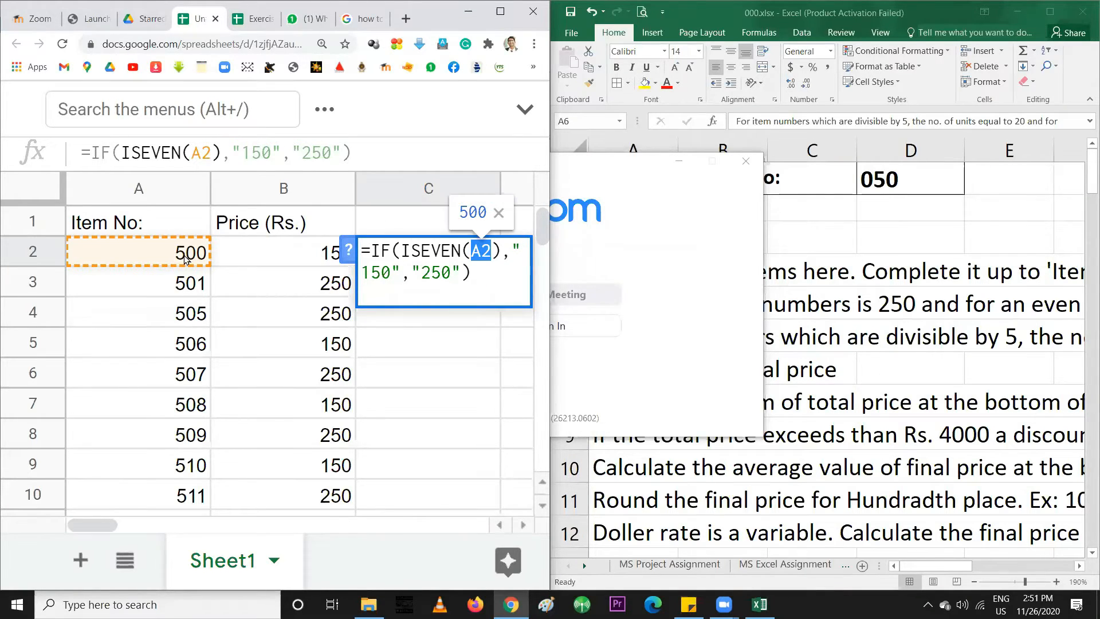
click(369, 276)
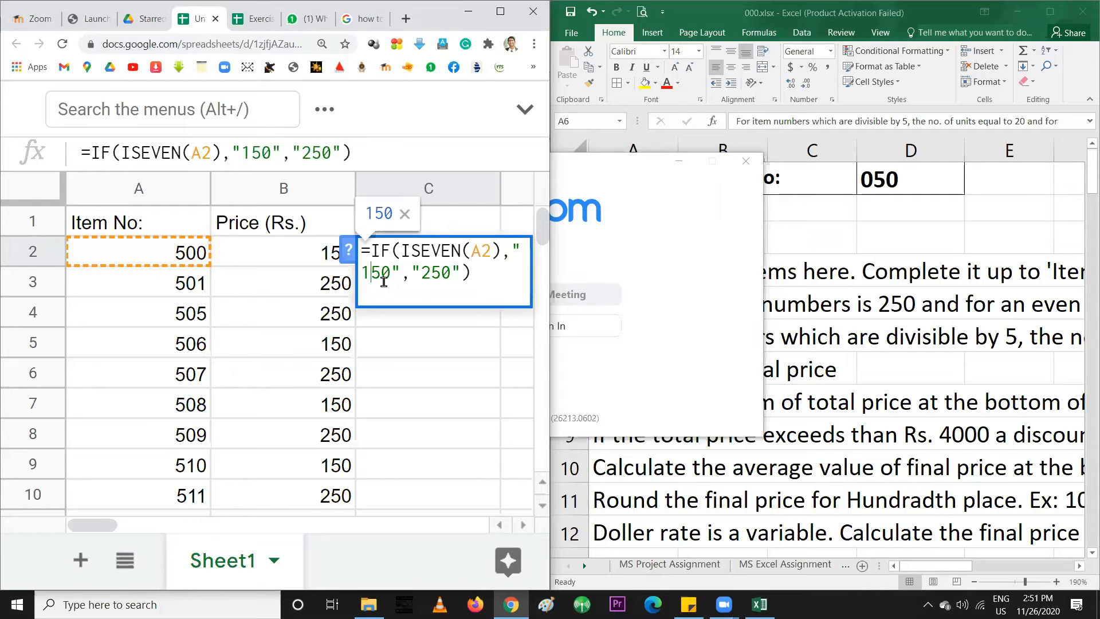
click(424, 278)
click(518, 250)
key(BackSpace)
double_click(518, 250)
key(BackSpace)
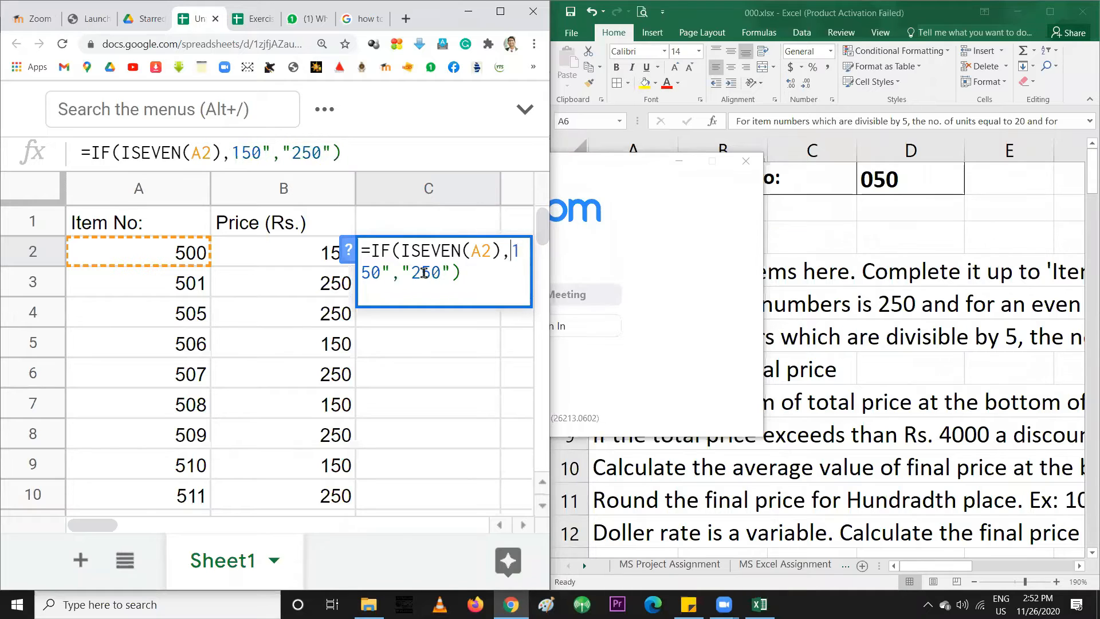
double_click(393, 272)
key(BackSpace)
click(405, 272)
key(BackSpace)
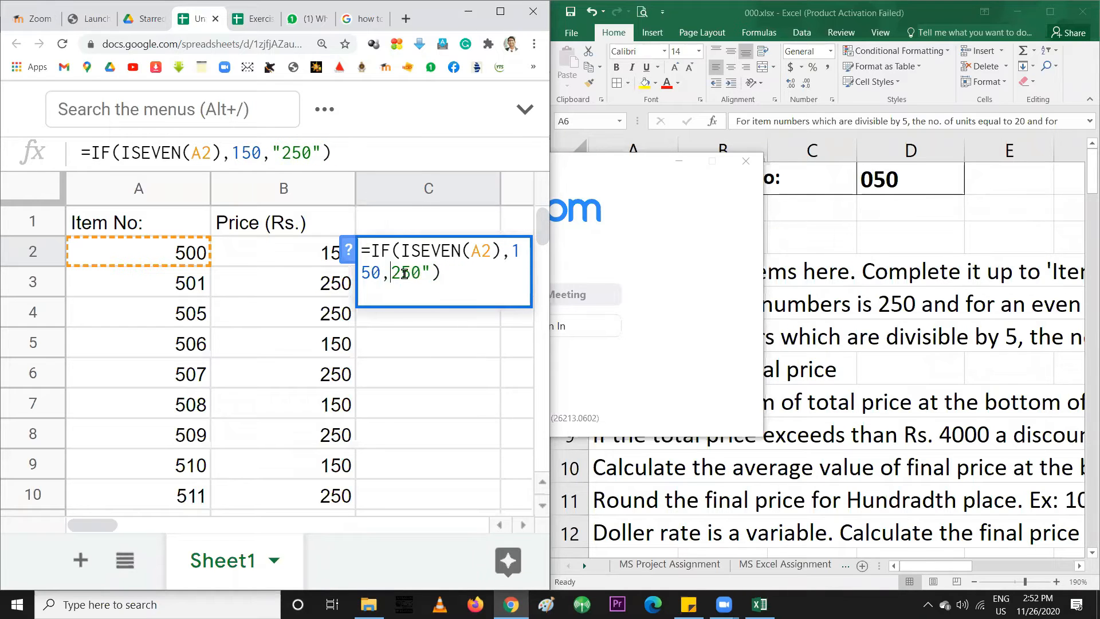
click(433, 272)
key(BackSpace)
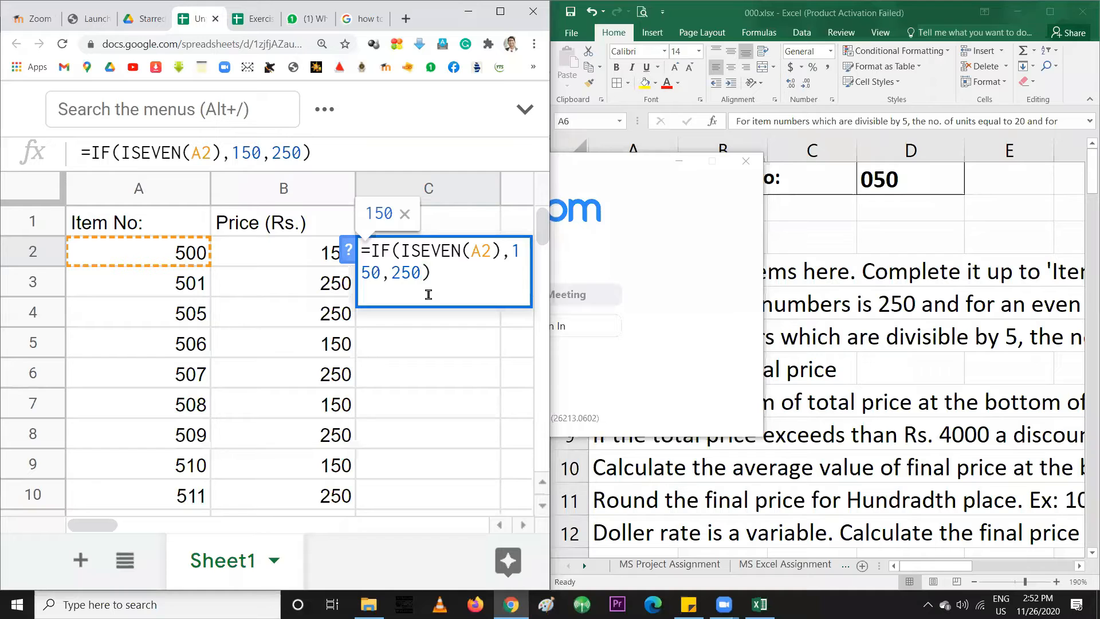
double_click(419, 273)
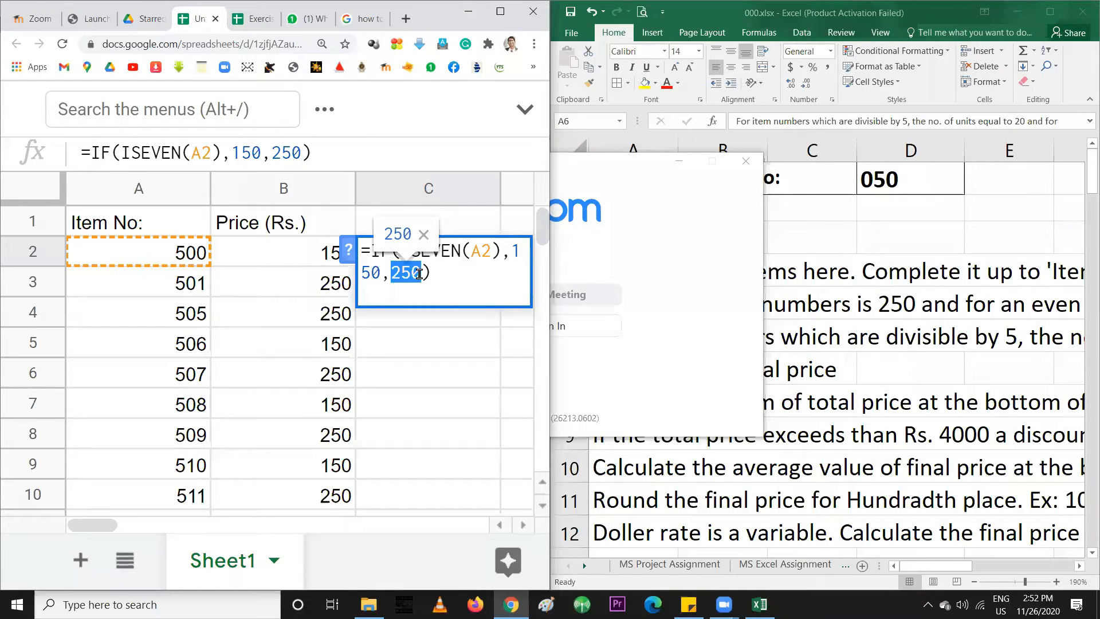
Try a quoted sample text value, restore 250, and change ISEVEN to ISODD in C2
text(")
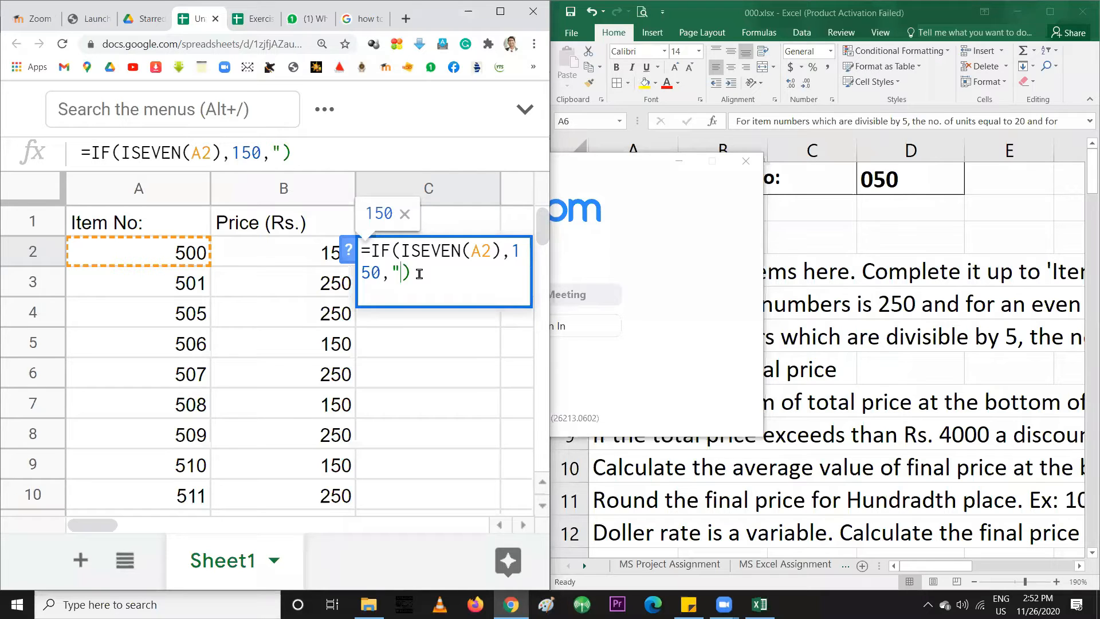
text(Sanjy)
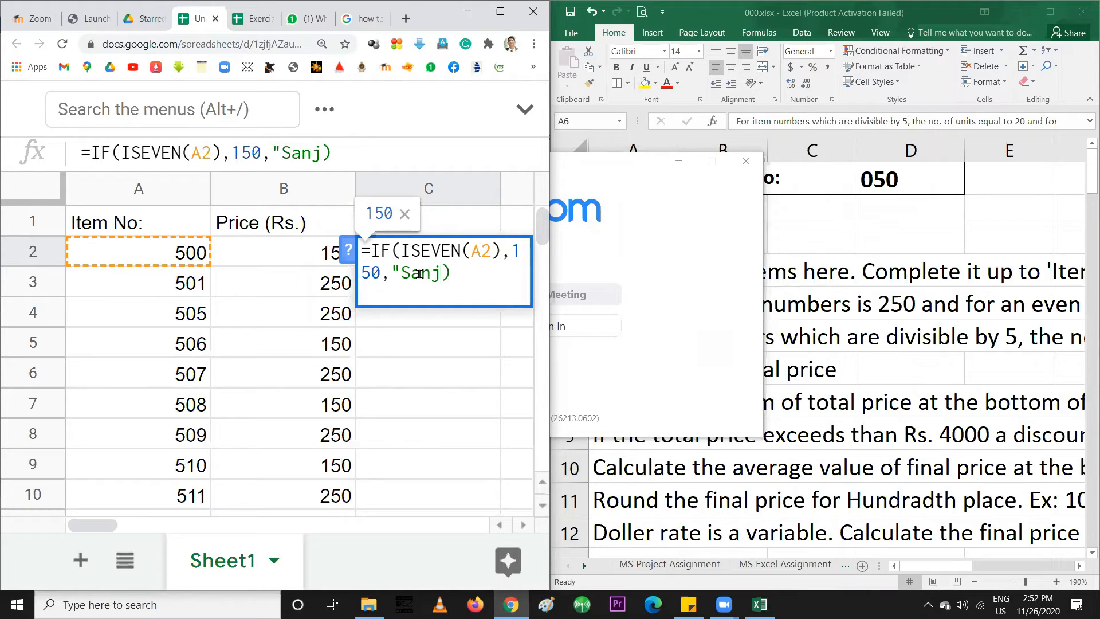
key(BackSpace)
text(aya")
drag(392, 273, 401, 272)
click(471, 272)
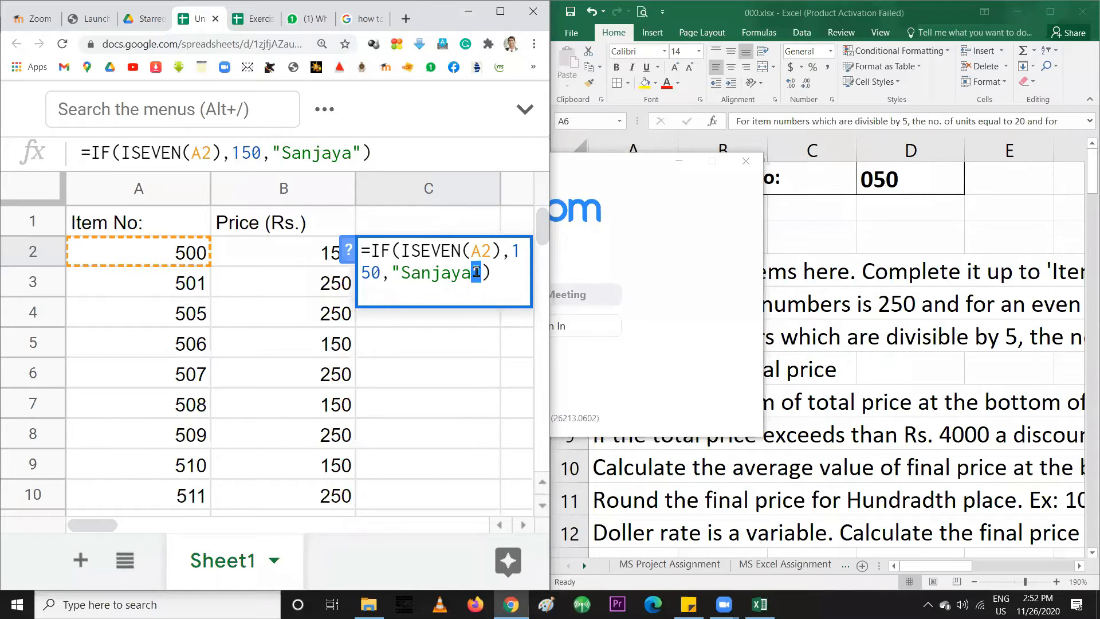
click(396, 272)
drag(392, 273, 478, 276)
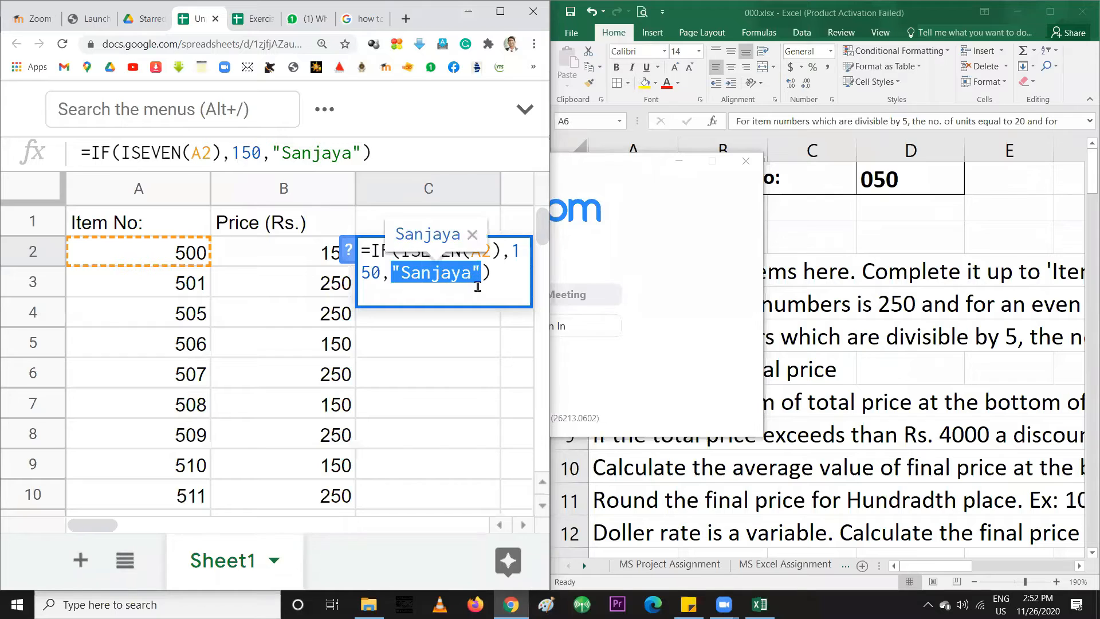
text(250)
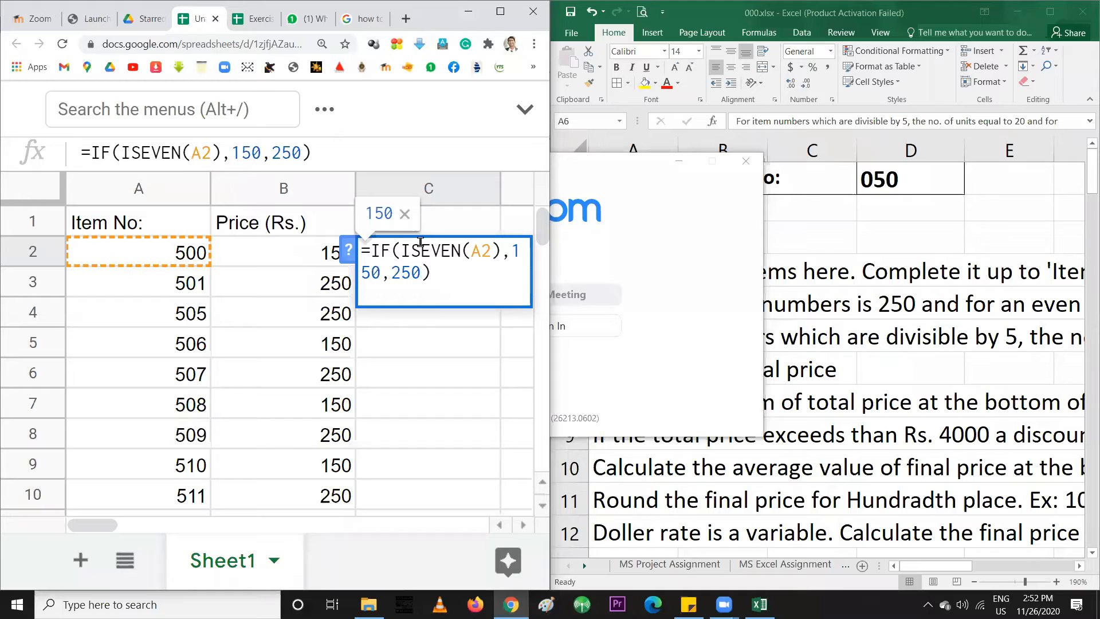
drag(420, 251, 461, 253)
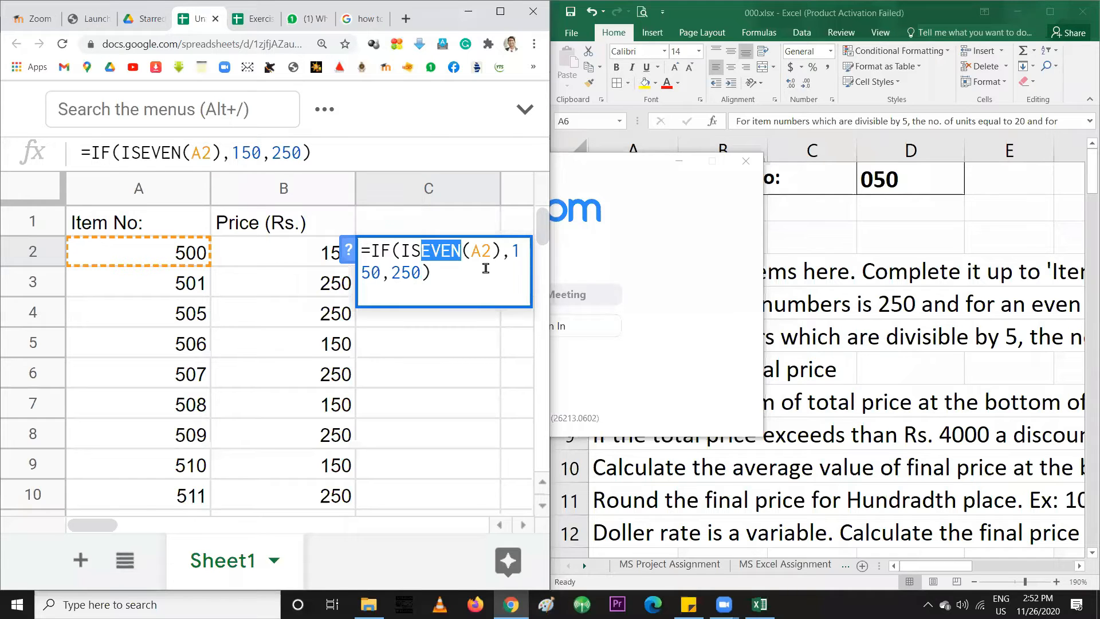
text(ODD)
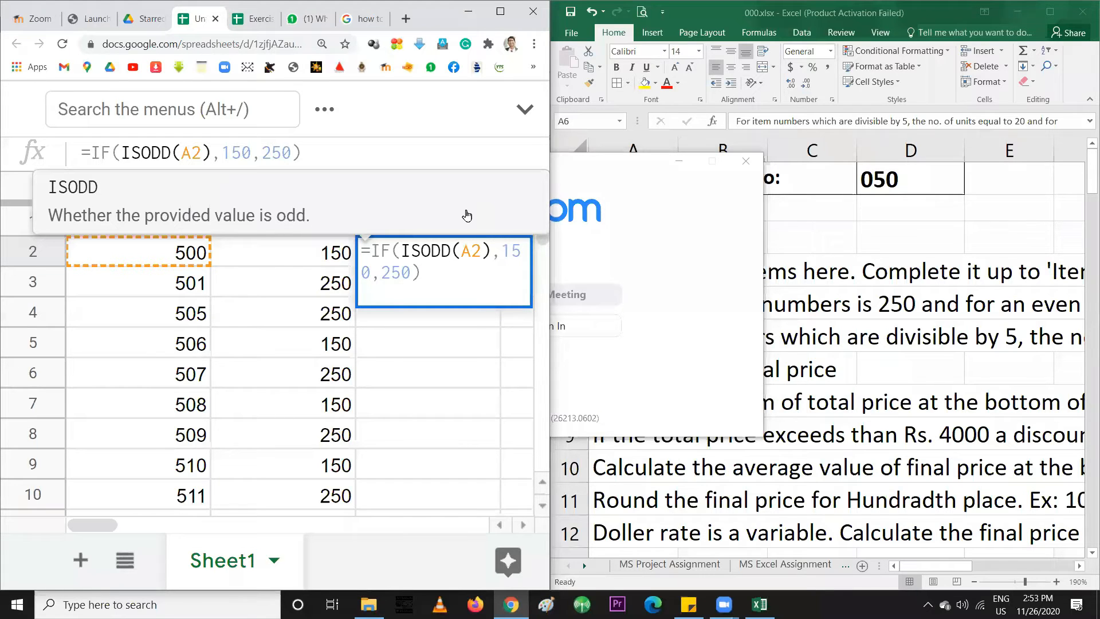
Delete C2's formula entirely and shrink row 2 back to normal height
drag(442, 282, 360, 255)
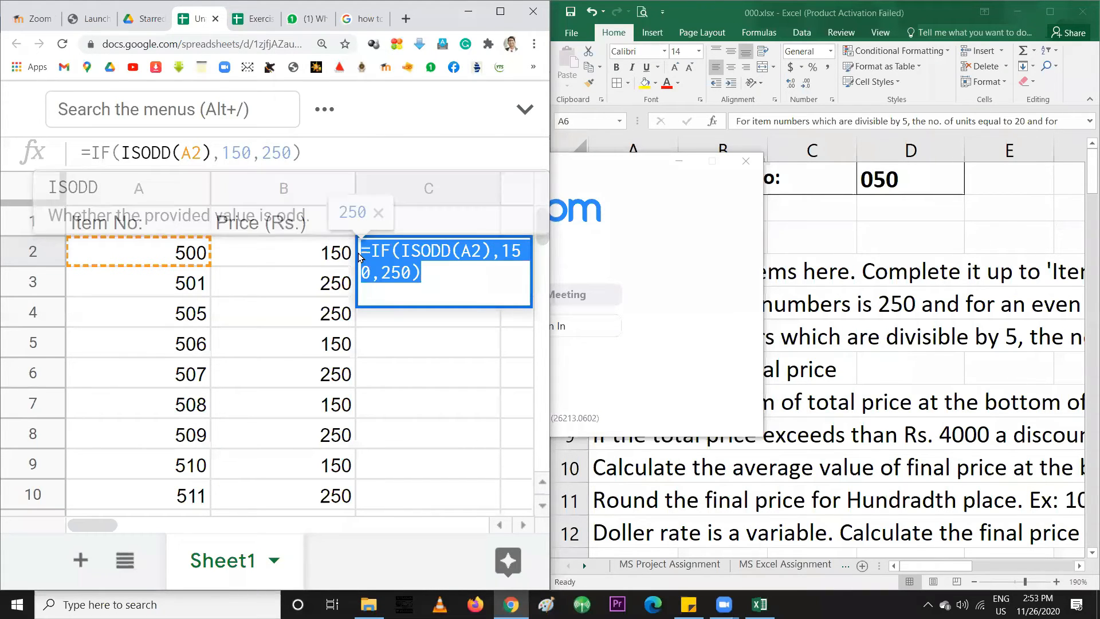
key(BackSpace)
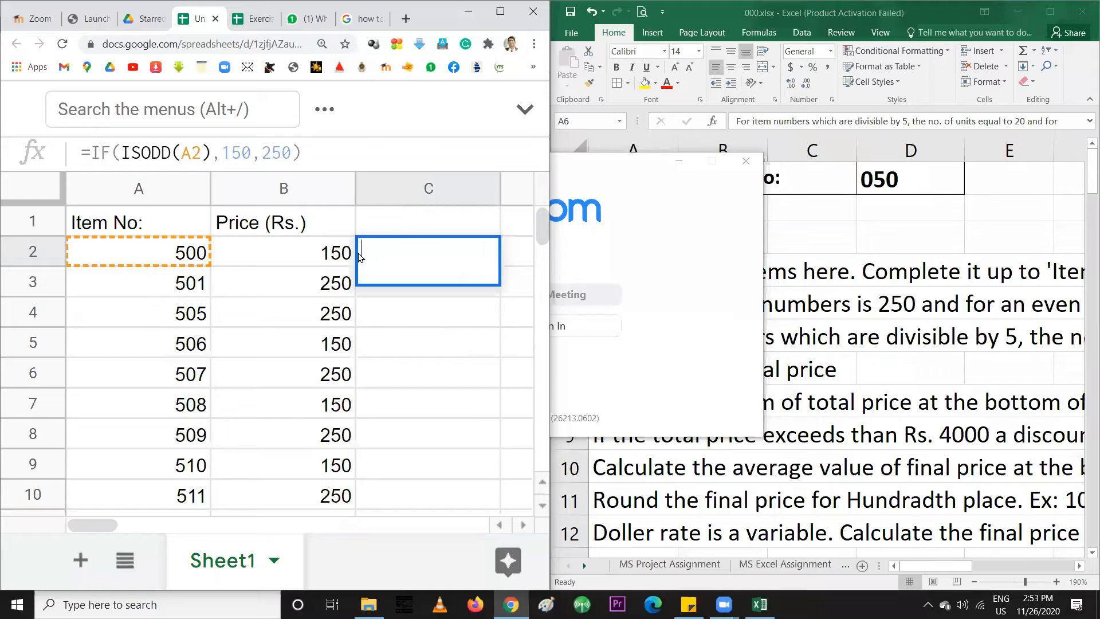
click(342, 338)
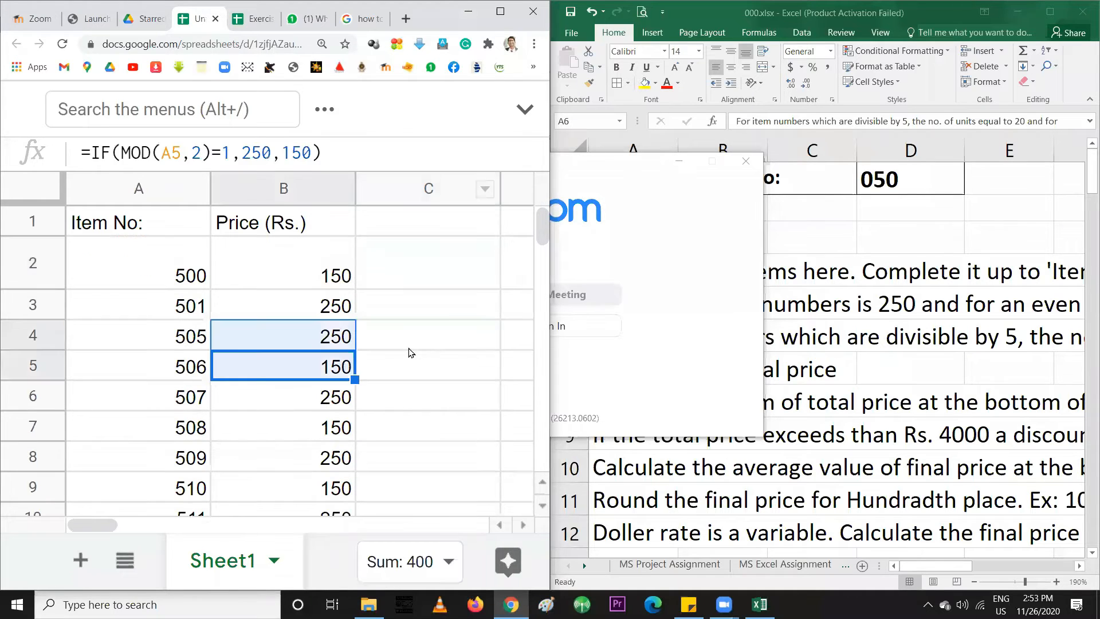
click(400, 232)
click(401, 264)
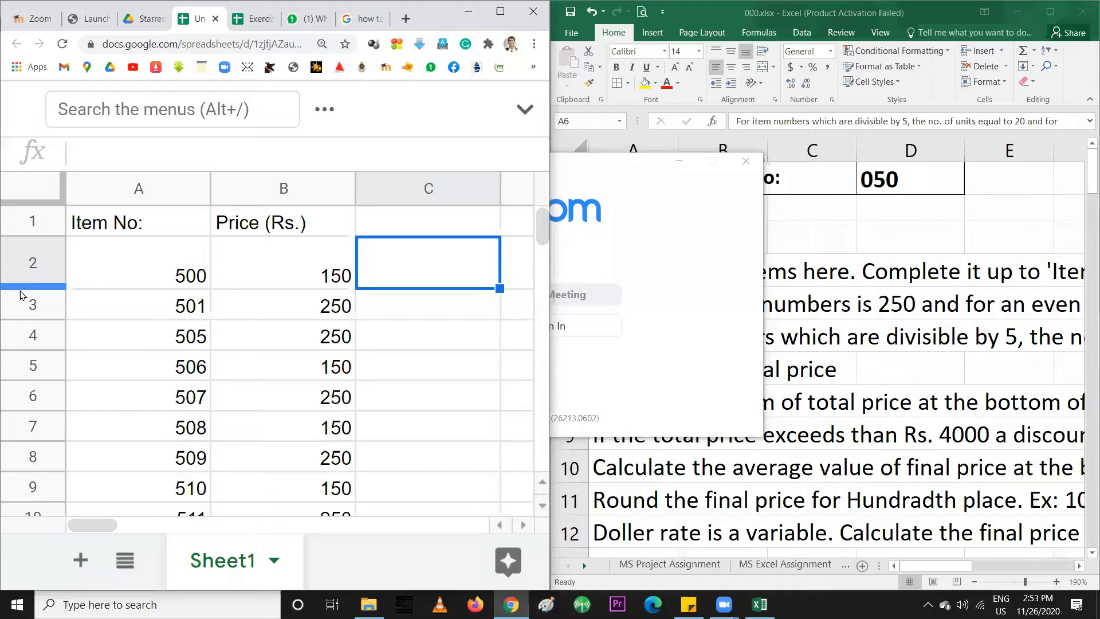
drag(20, 287, 22, 267)
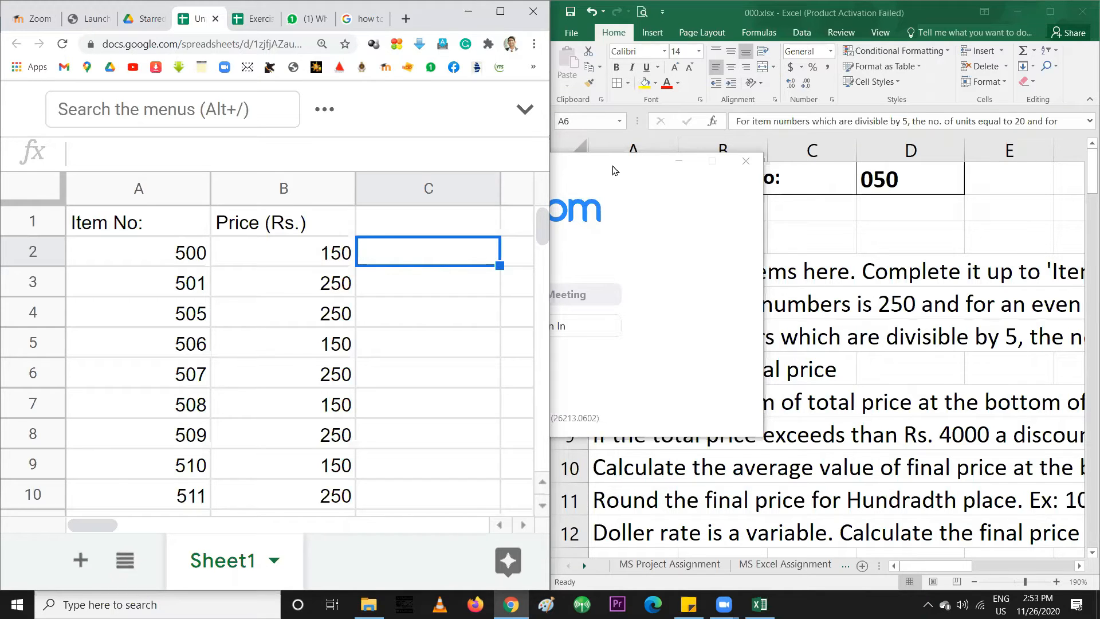
Minimize Zoom and bring the Excel instructions workbook to the front
click(676, 164)
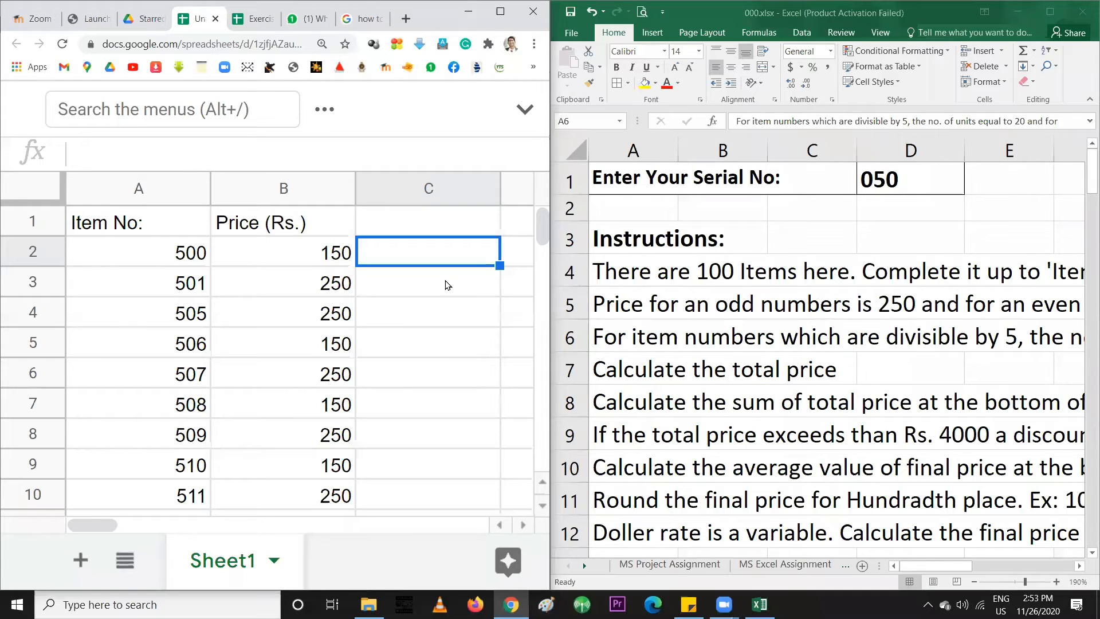
click(405, 225)
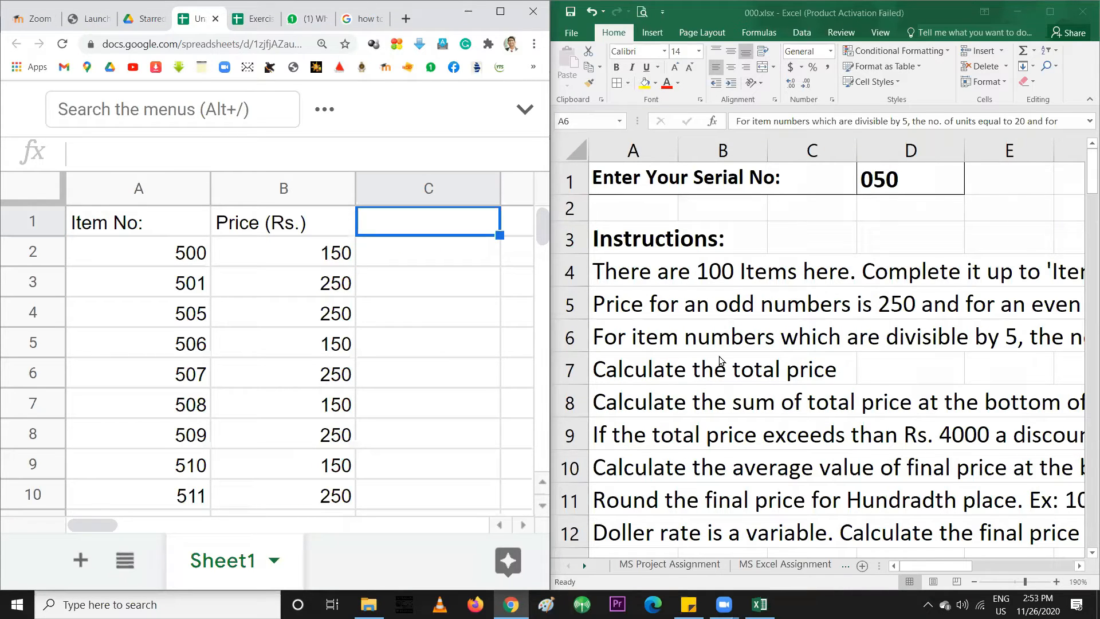
click(609, 336)
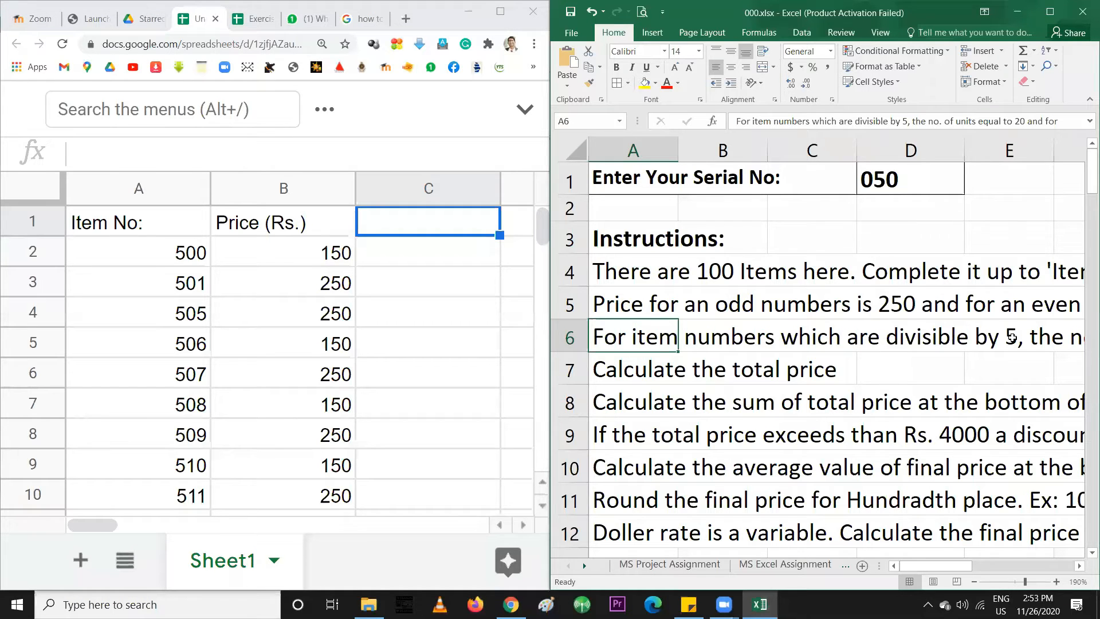
drag(944, 567, 897, 570)
Inspect item 500 in A2, 505 in A4, and the formula behind 510 in A9
click(176, 255)
click(182, 317)
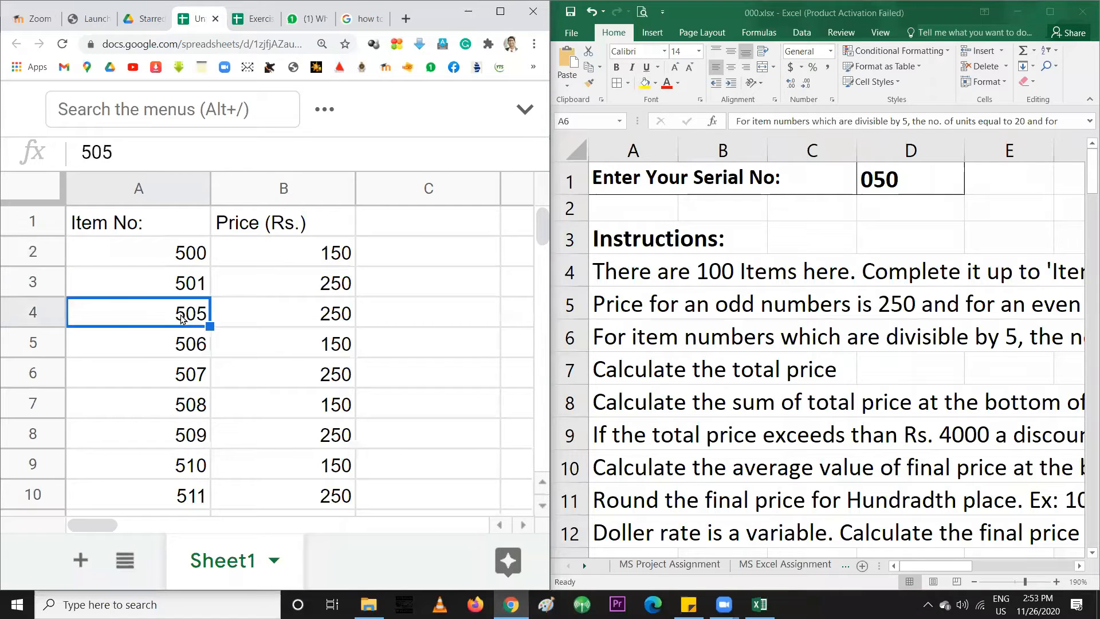
click(187, 472)
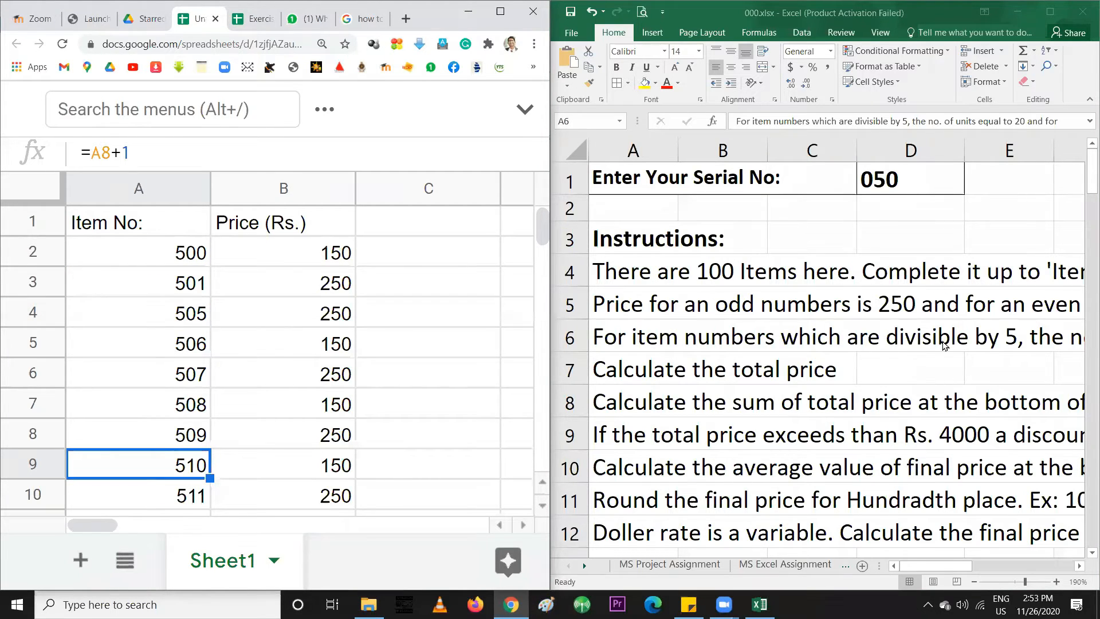
mouse_move(950, 569)
mouse_down()
mouse_move(1028, 571)
mouse_move(938, 571)
mouse_up()
scroll(726, 429, down, 1)
scroll(726, 429, down, 4)
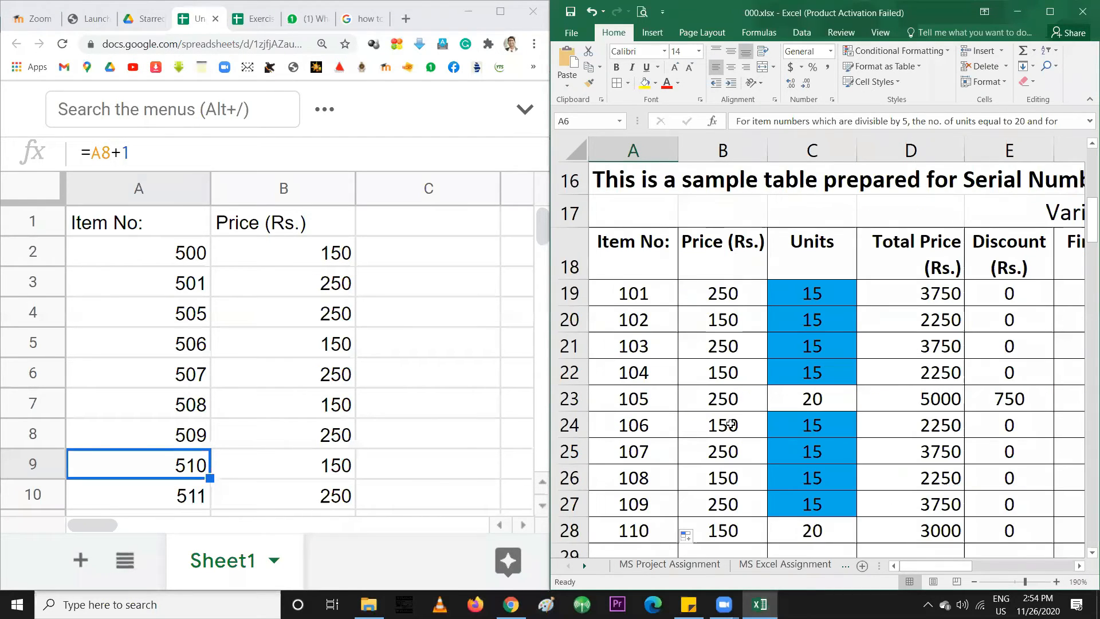
click(809, 319)
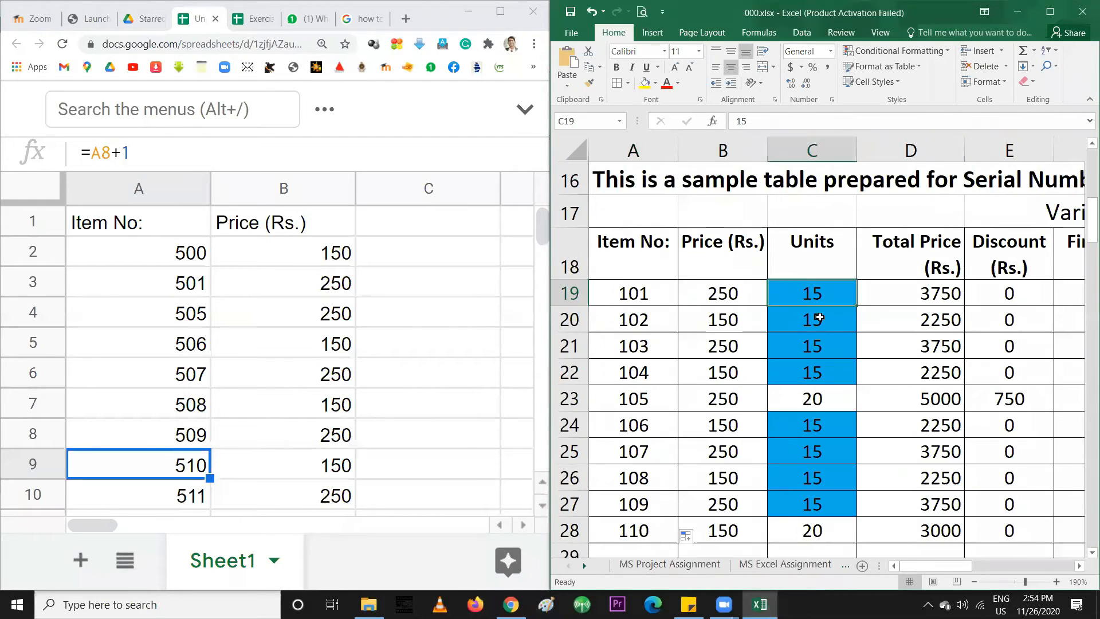
click(643, 295)
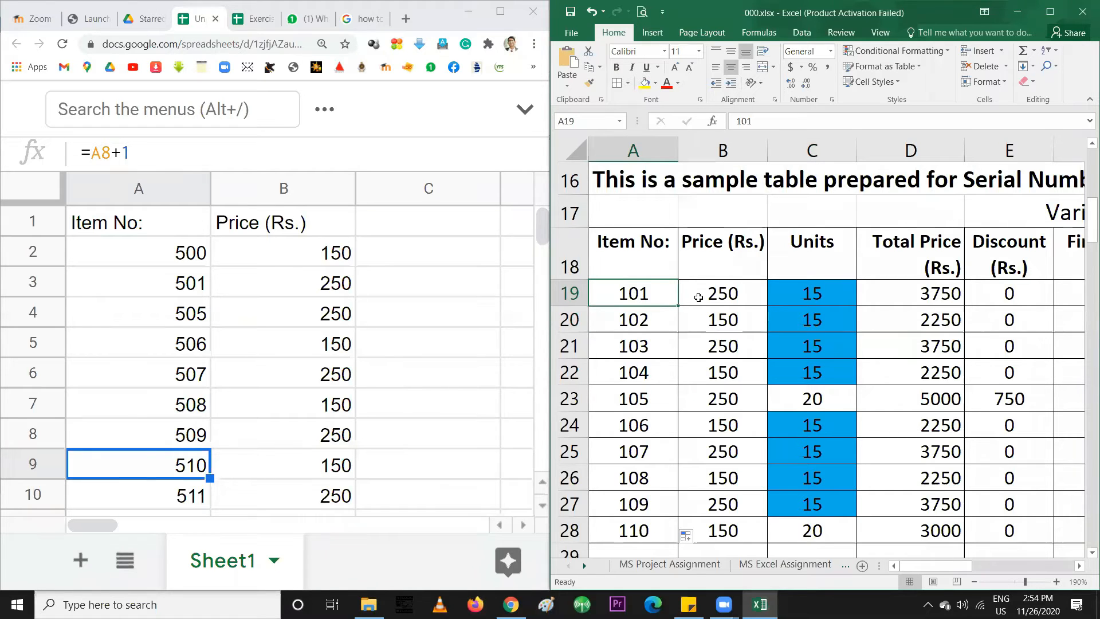
scroll(794, 351, up, 5)
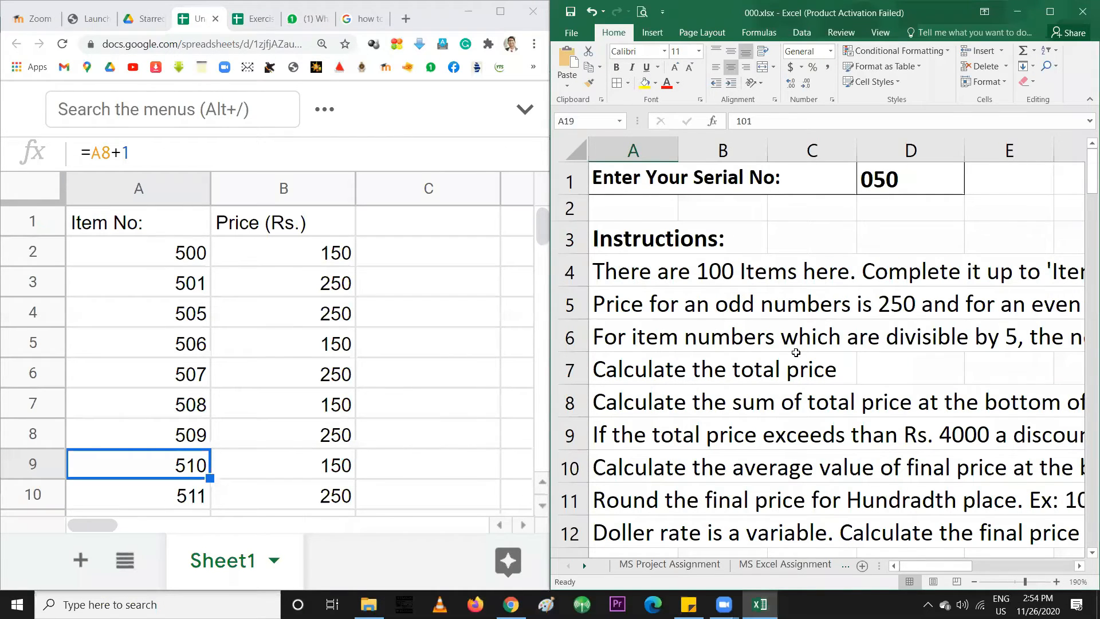
mouse_move(946, 568)
mouse_down()
mouse_move(1007, 570)
mouse_move(945, 570)
mouse_up()
scroll(640, 379, down, 5)
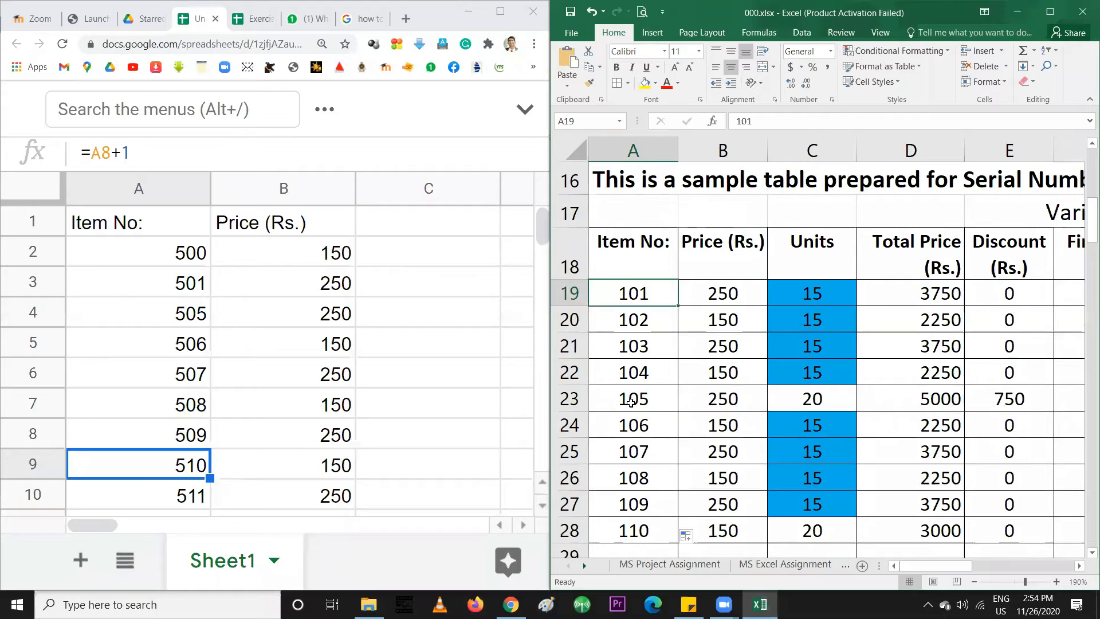
click(626, 400)
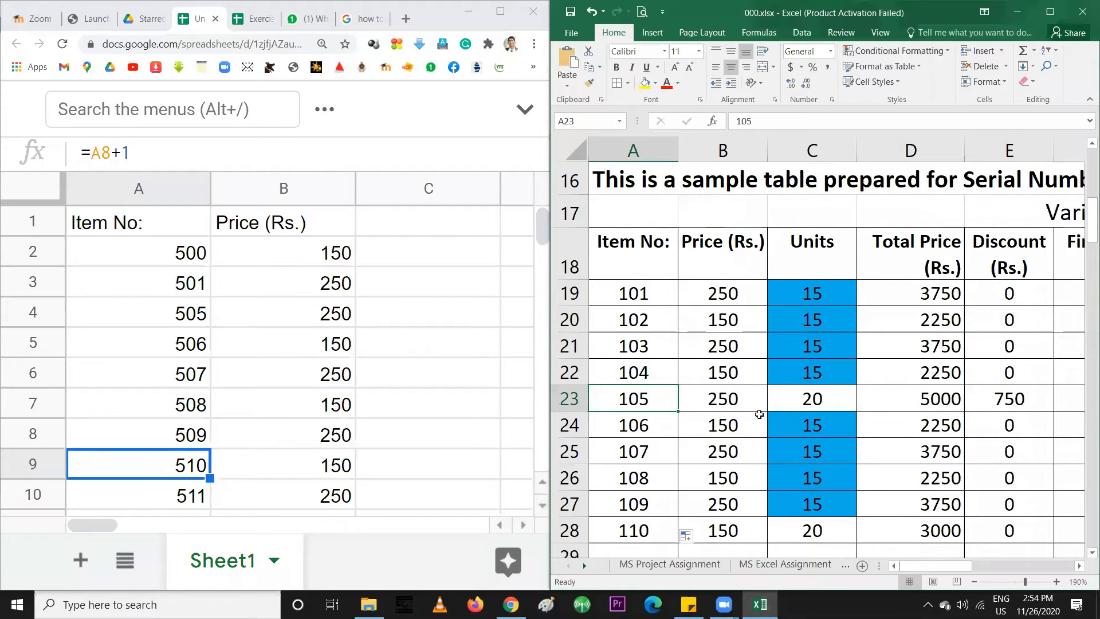
click(797, 402)
drag(633, 372, 638, 301)
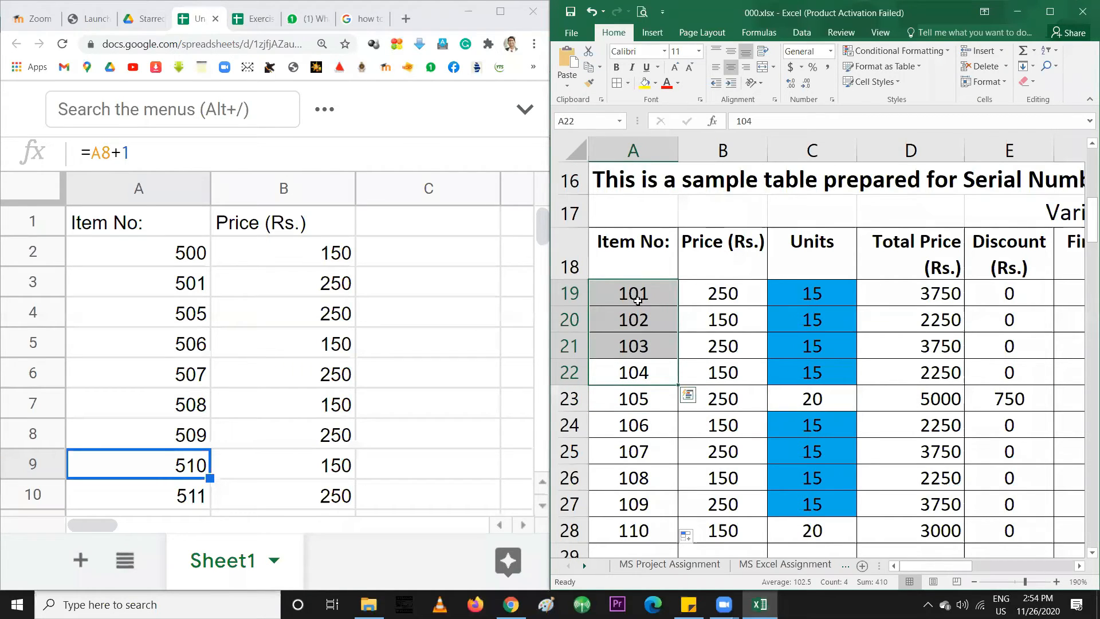
drag(823, 298, 820, 378)
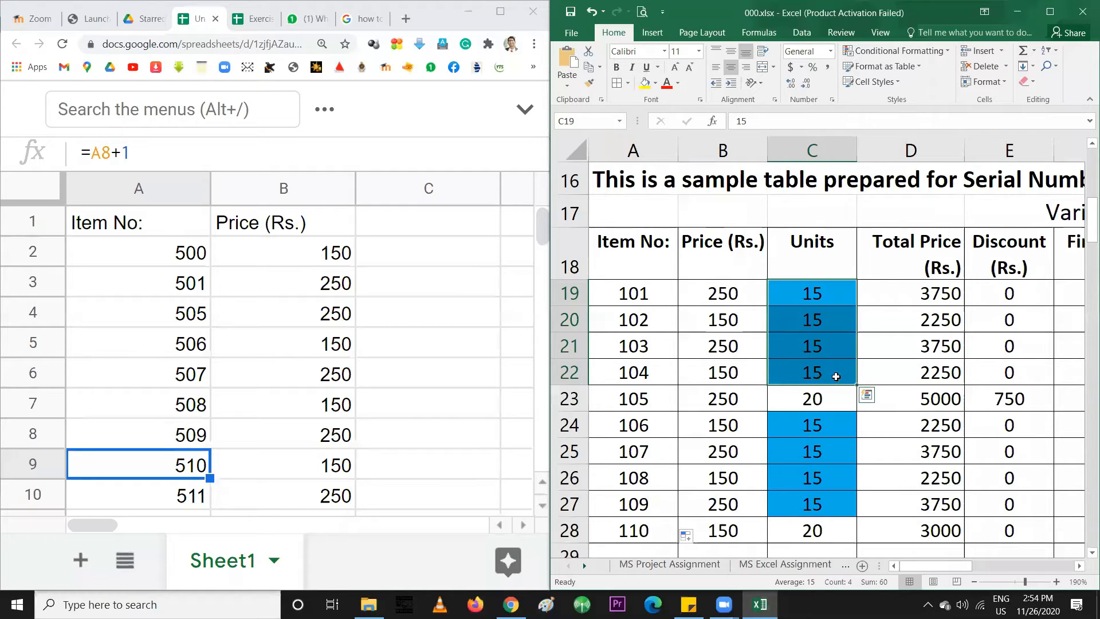
click(405, 250)
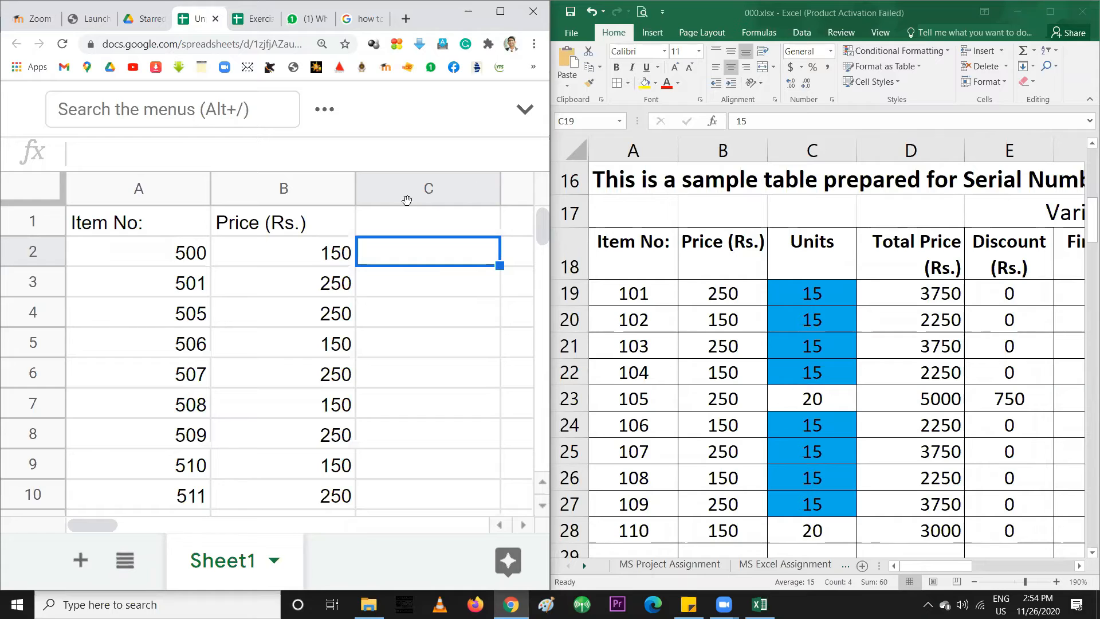
Enter the heading 'Units' in cell C1
click(414, 223)
text(UNi)
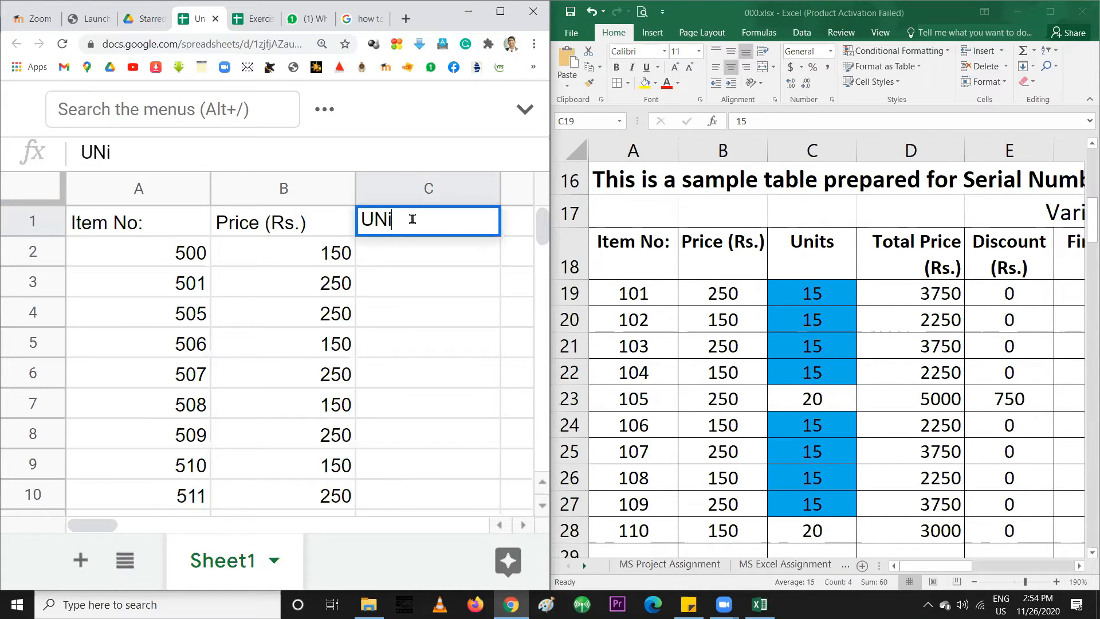
key(BackSpace)
key(BackSpace)
text(nits)
key(Return)
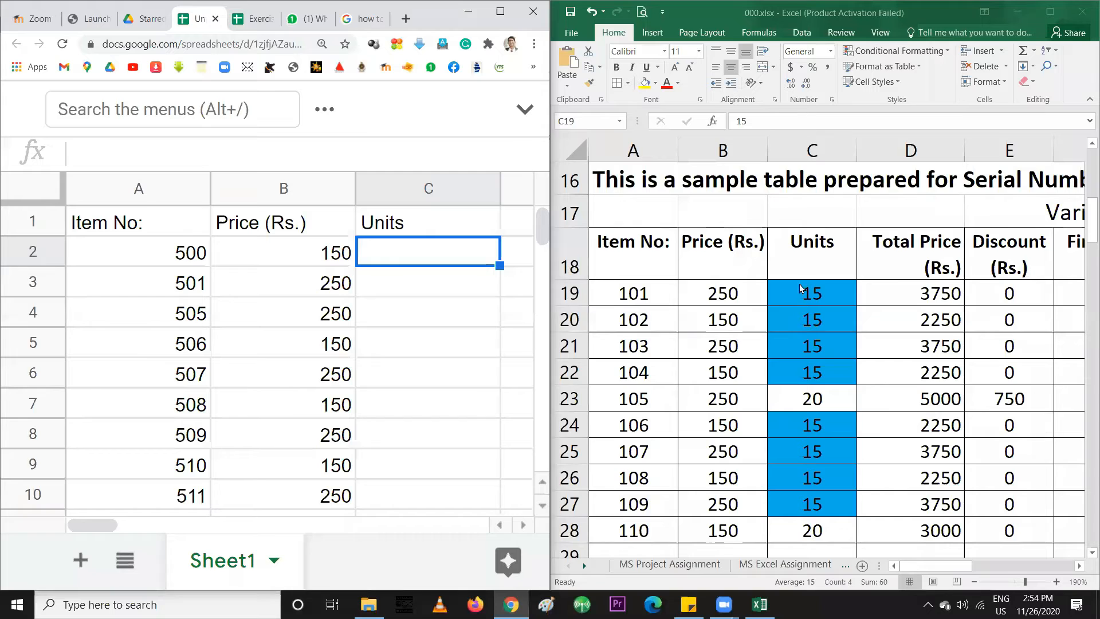
Zoom out Excel's instructions to row 16 and read the multiples-of-5 units rule
scroll(745, 320, up, 4)
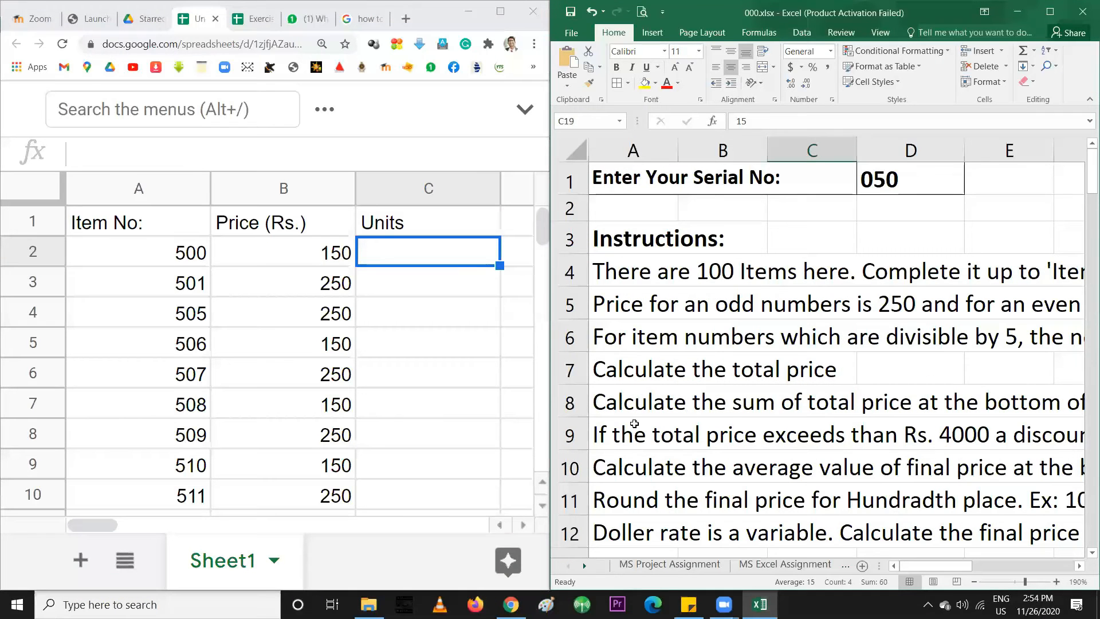
click(627, 338)
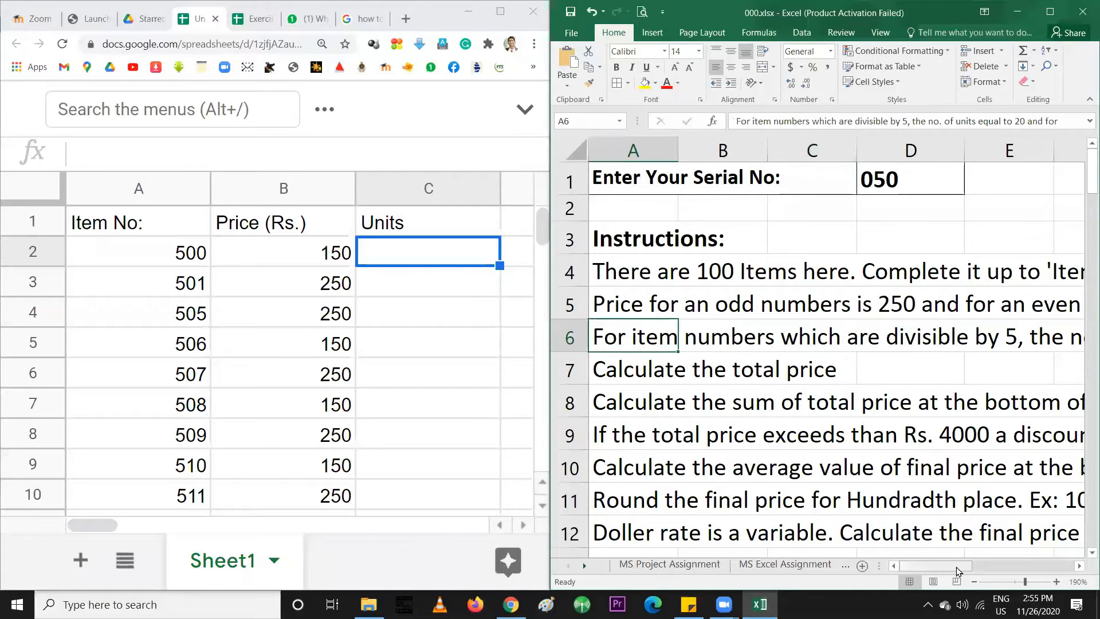
click(974, 582)
click(974, 582)
click(973, 582)
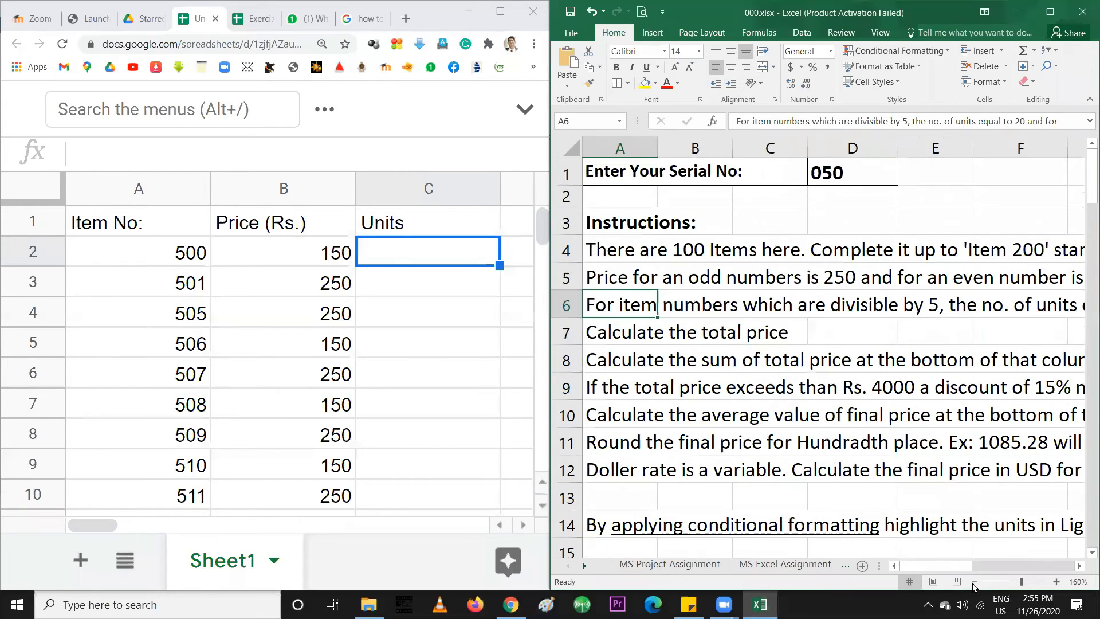
click(974, 582)
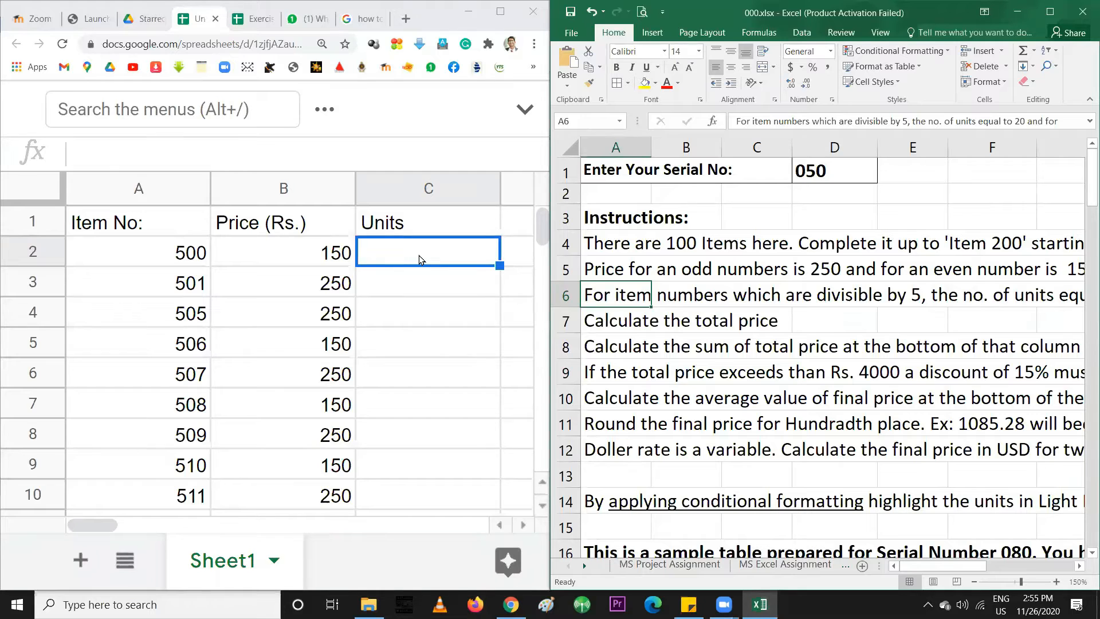
text(20)
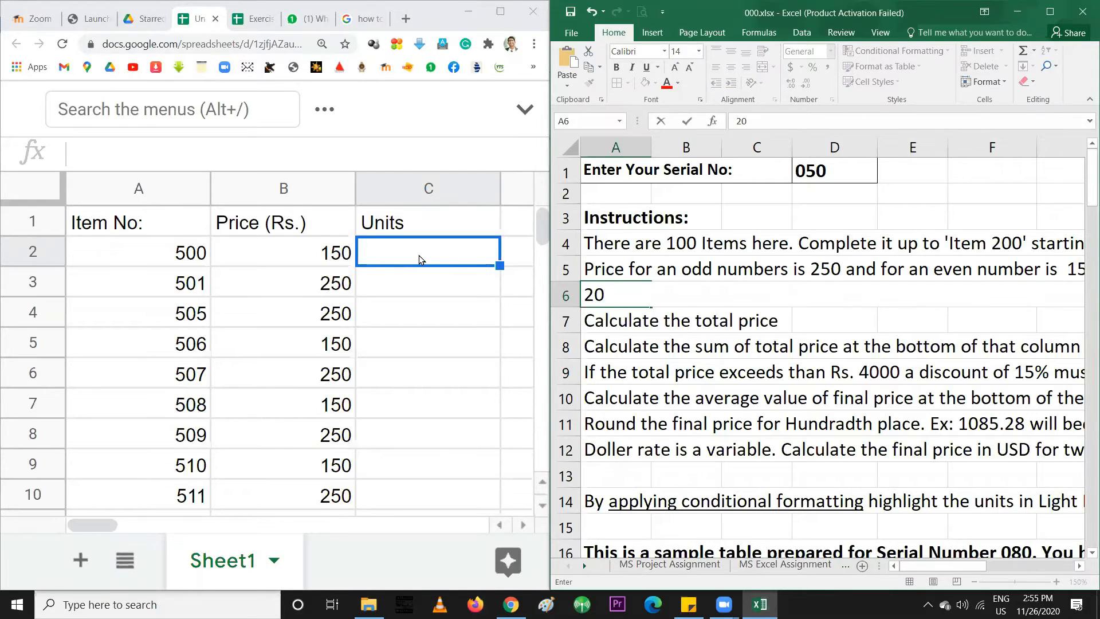
Undo the stray Excel edit and enter units 20, 15, 20 for items 500, 501, 505
key(ctrl+z)
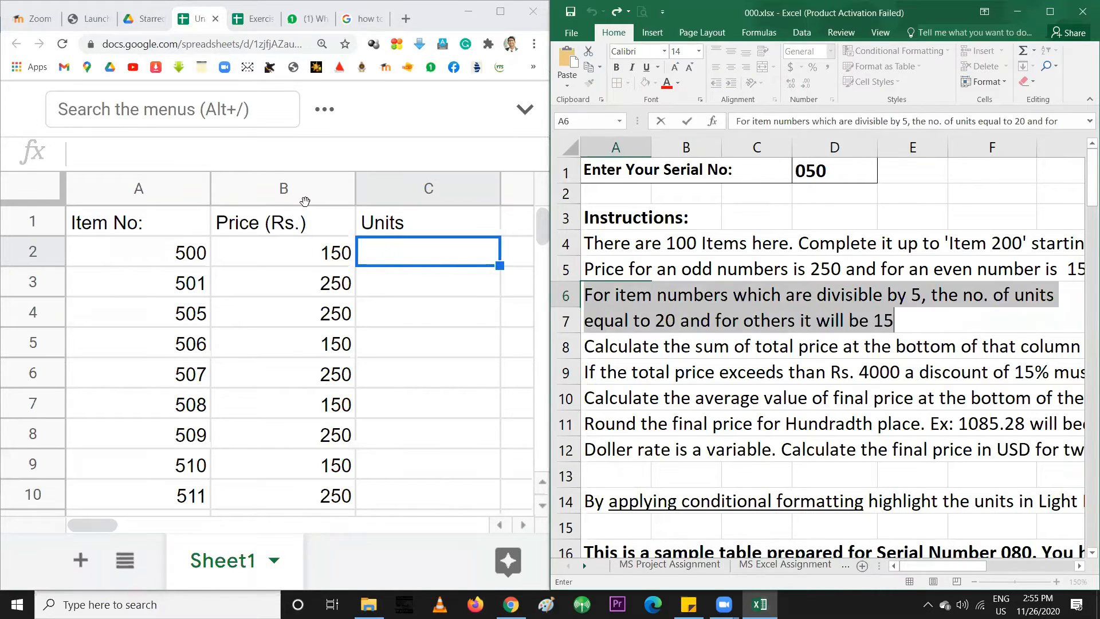
click(381, 250)
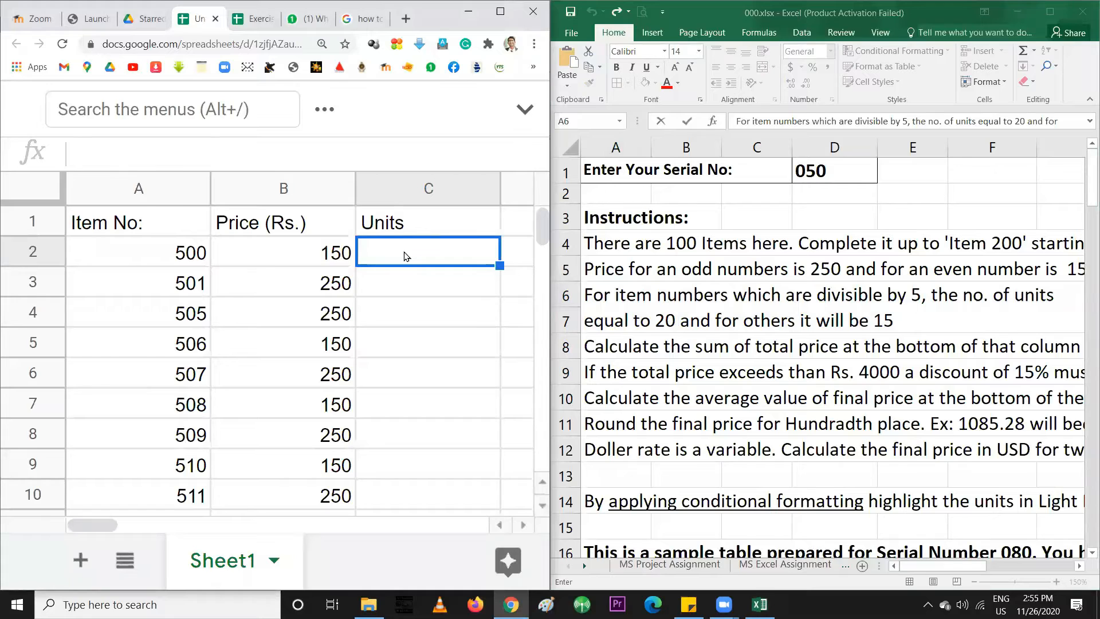
text(5)
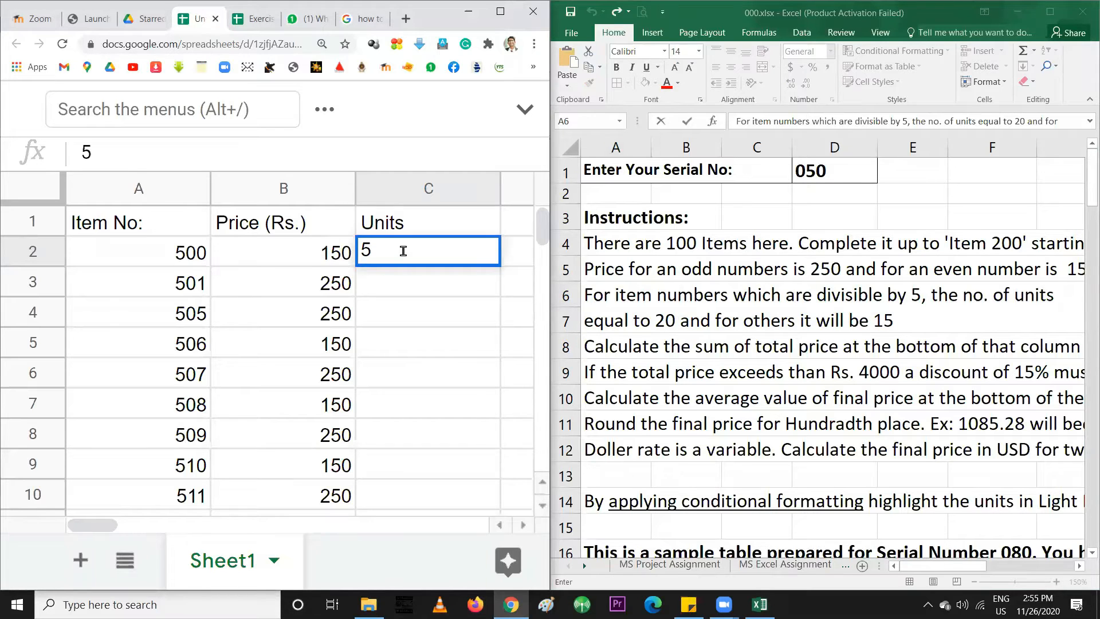
key(BackSpace)
text(20)
key(Return)
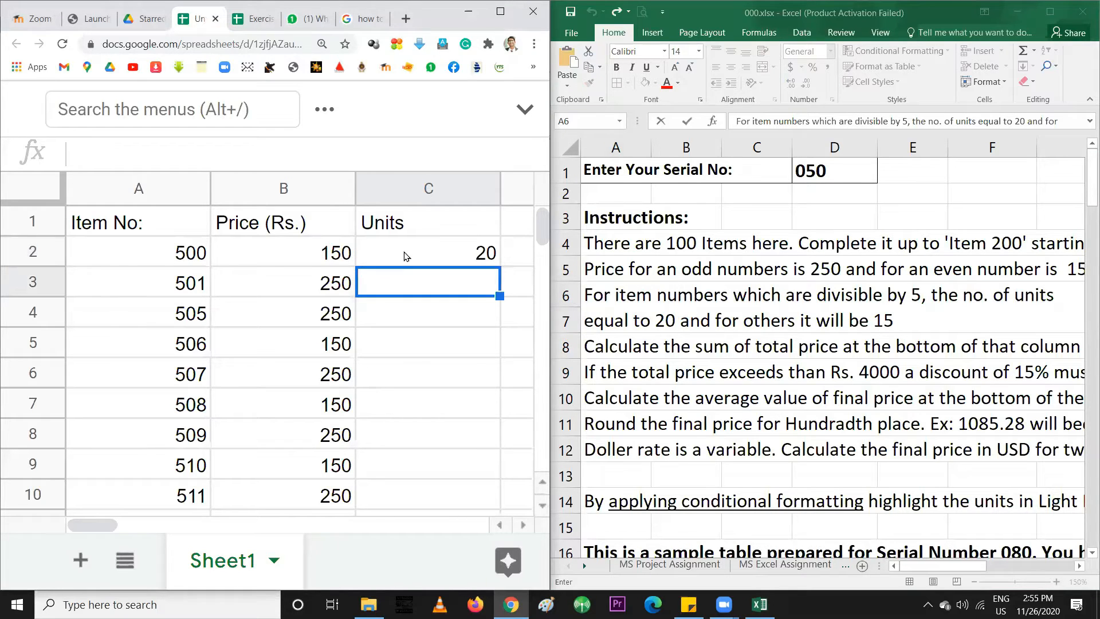
text(15)
key(Return)
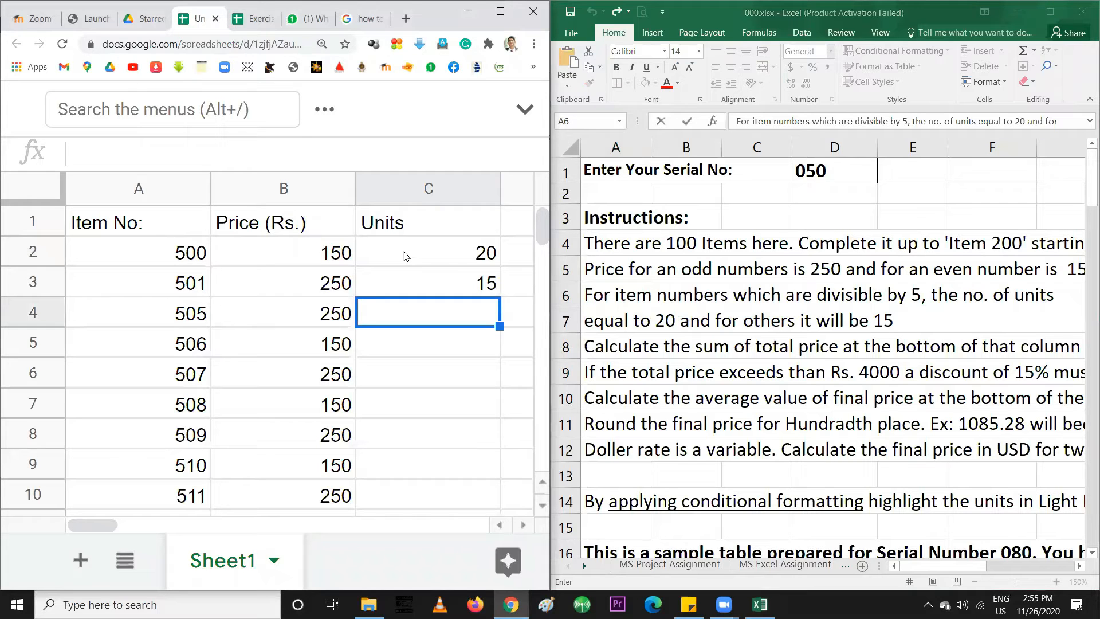
text(20)
key(Return)
Enter 15 units for items 506, 507 and 508, correcting a mistyped 51
text(15)
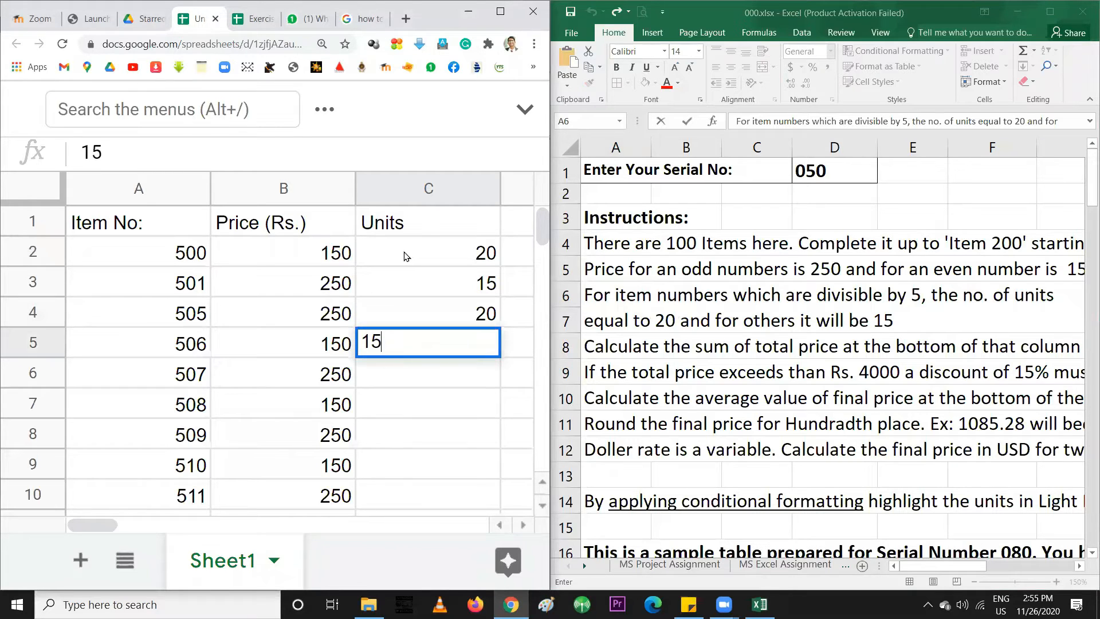
key(Return)
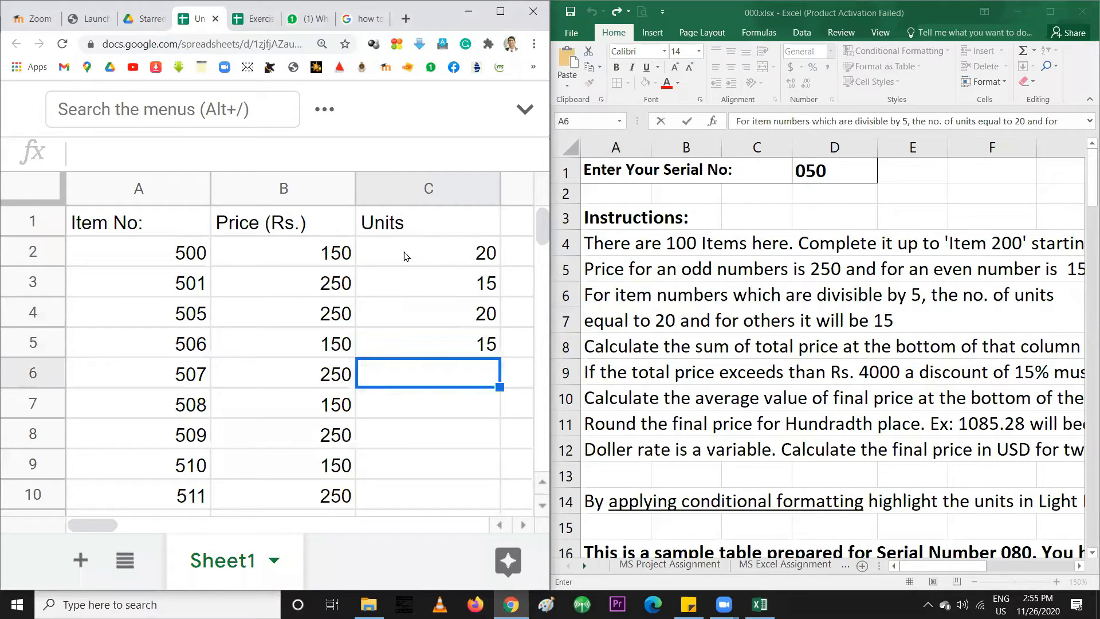
text(51)
key(Return)
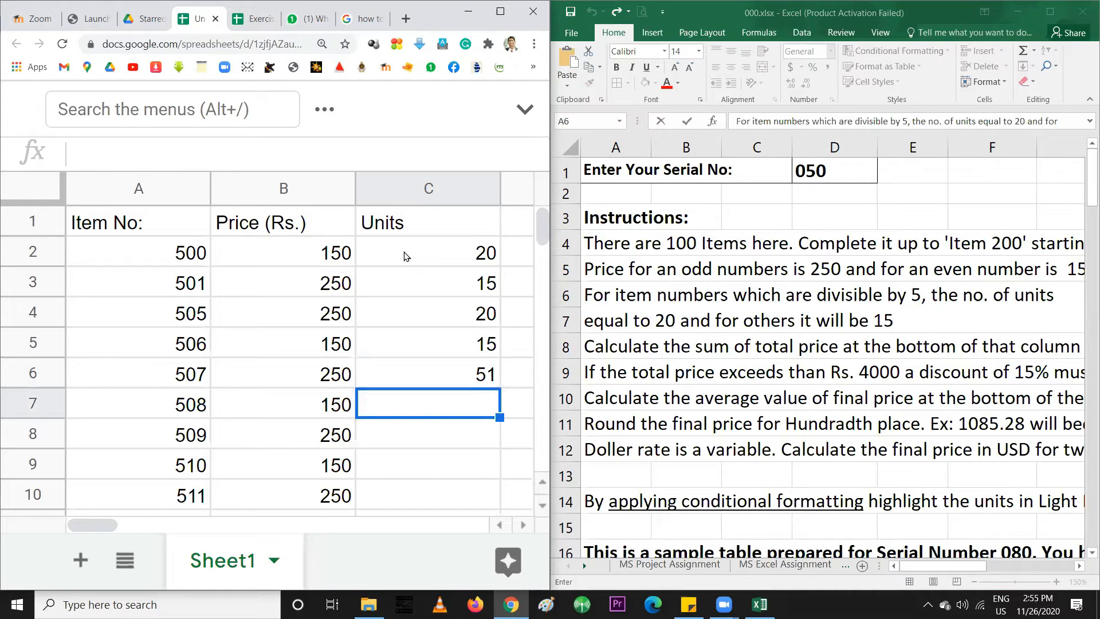
key(Up)
text(15)
key(Return)
text(15)
key(Return)
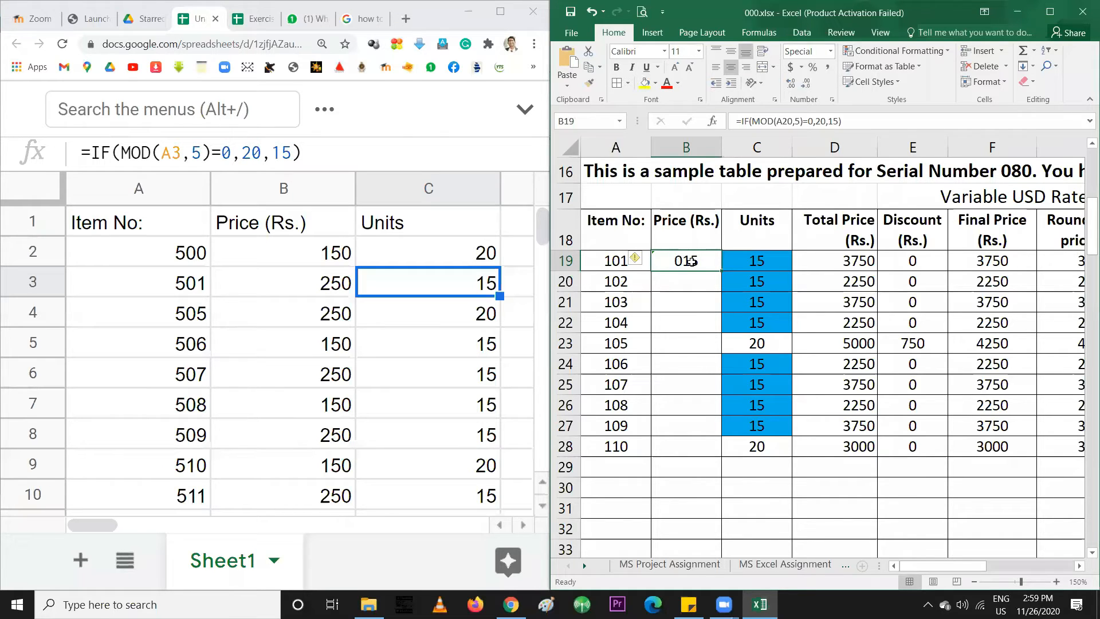
Fill Excel's B19 IF price formula down to B28 after undoing a first drag attempt
drag(721, 270, 700, 455)
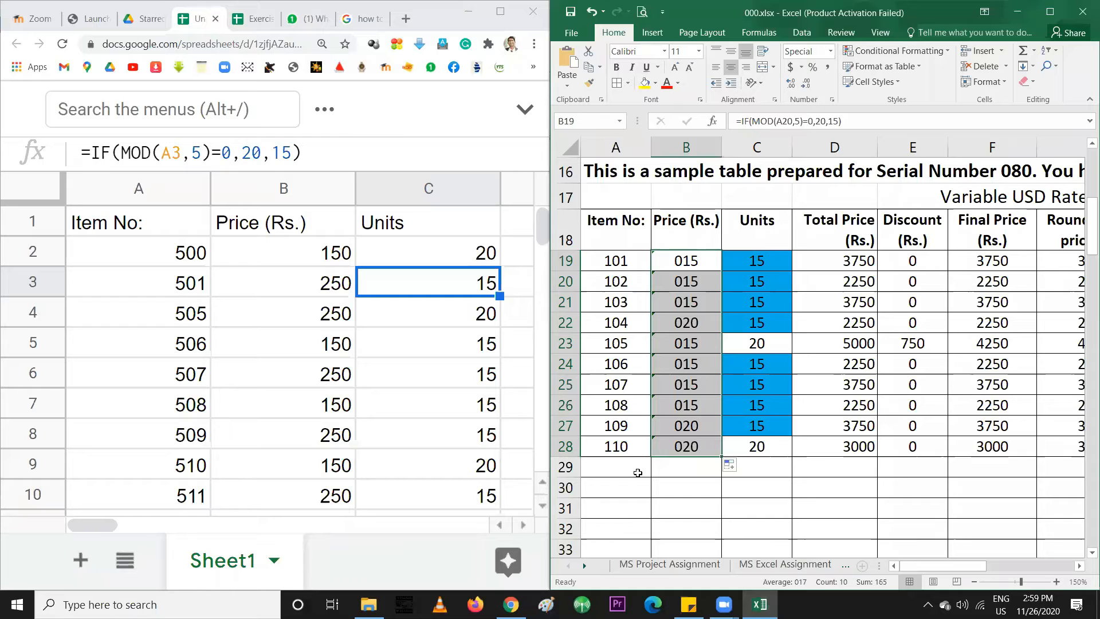
key(ctrl+z)
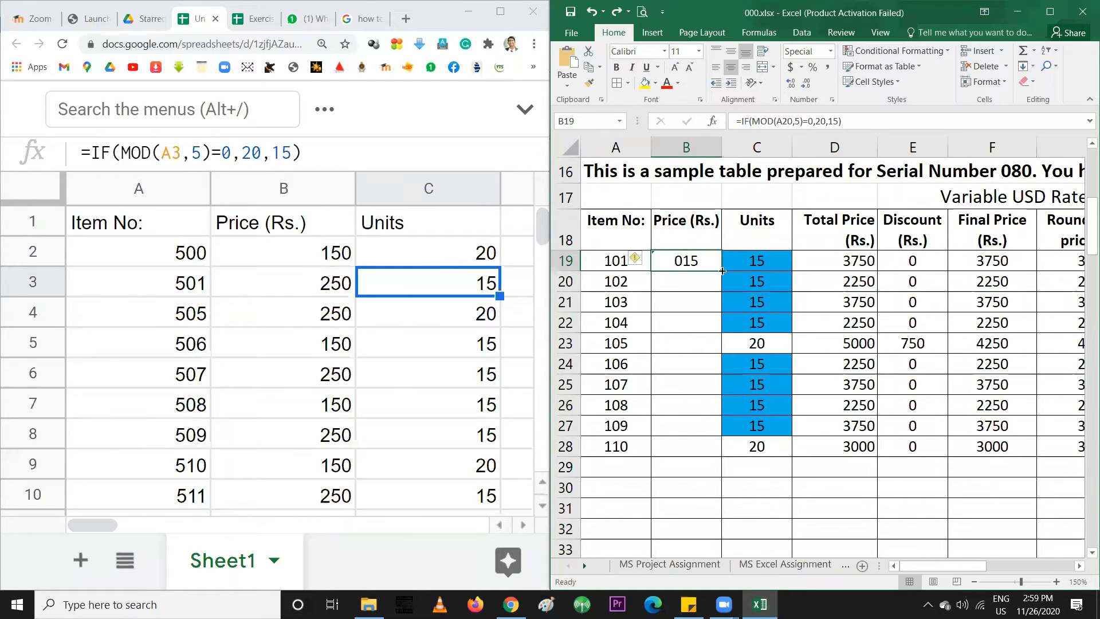
double_click(722, 271)
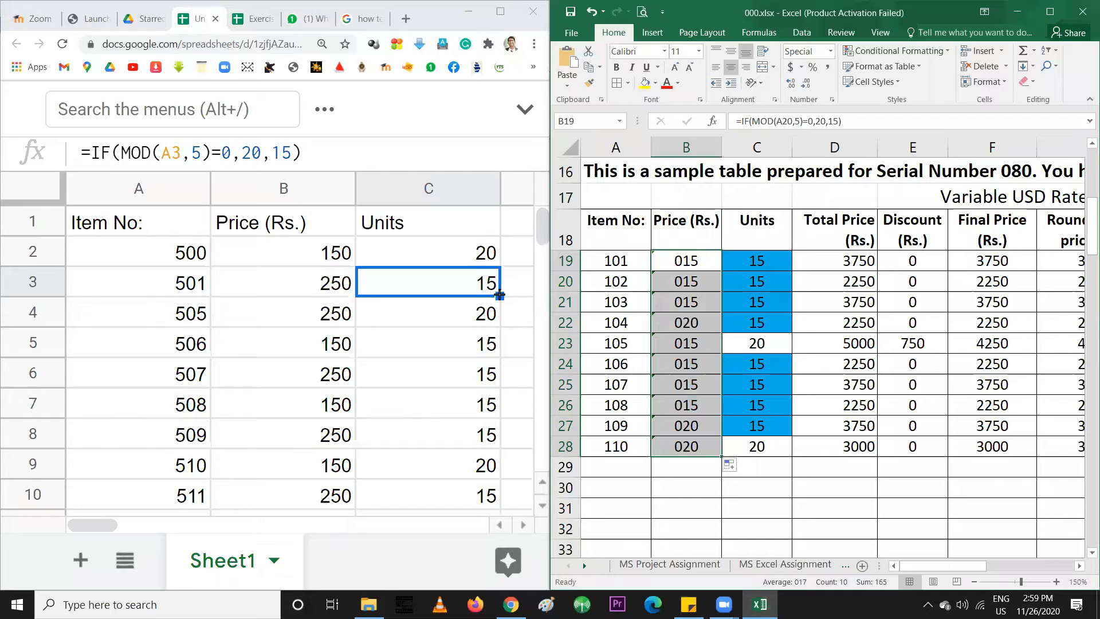
click(500, 296)
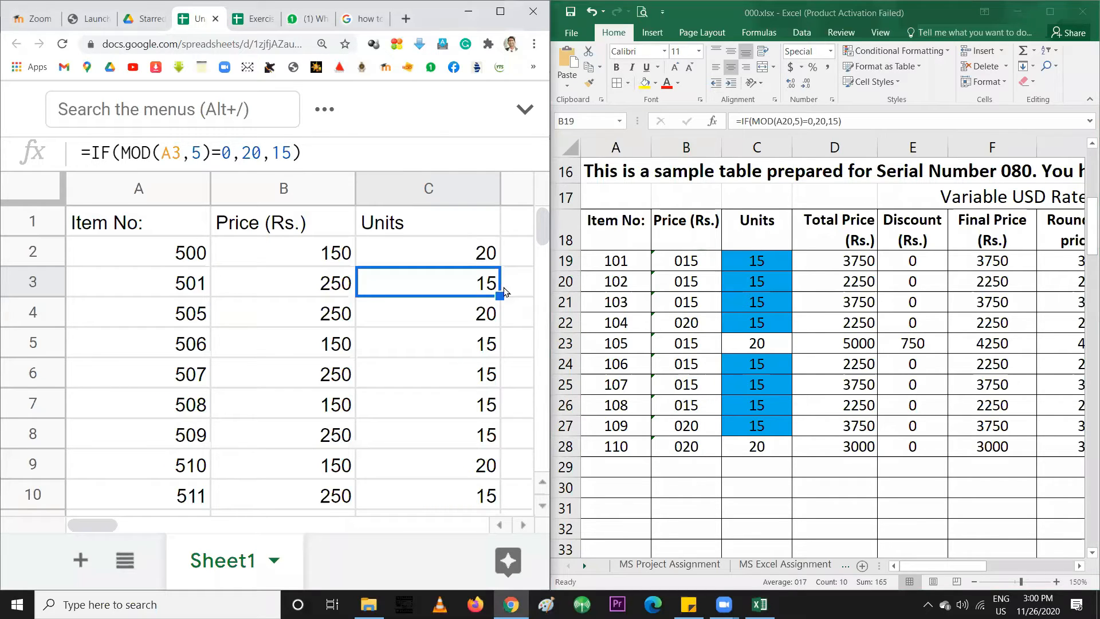
Copy the Units formula down to row 10, then refill Excel's B19 price formula to B28
drag(500, 295, 490, 493)
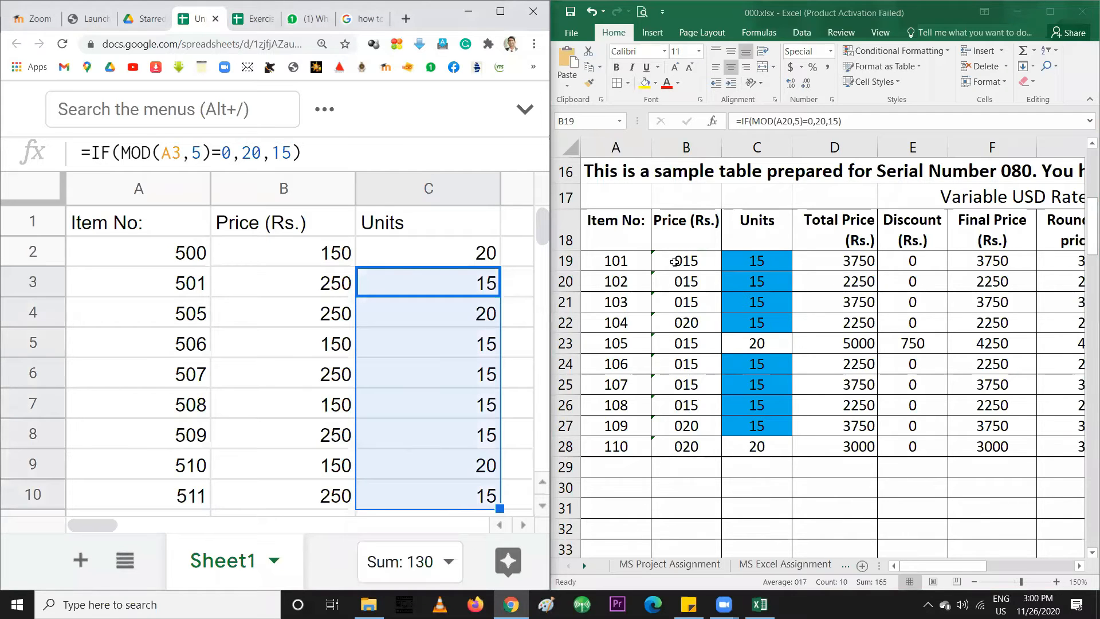
click(676, 261)
key(ctrl+z)
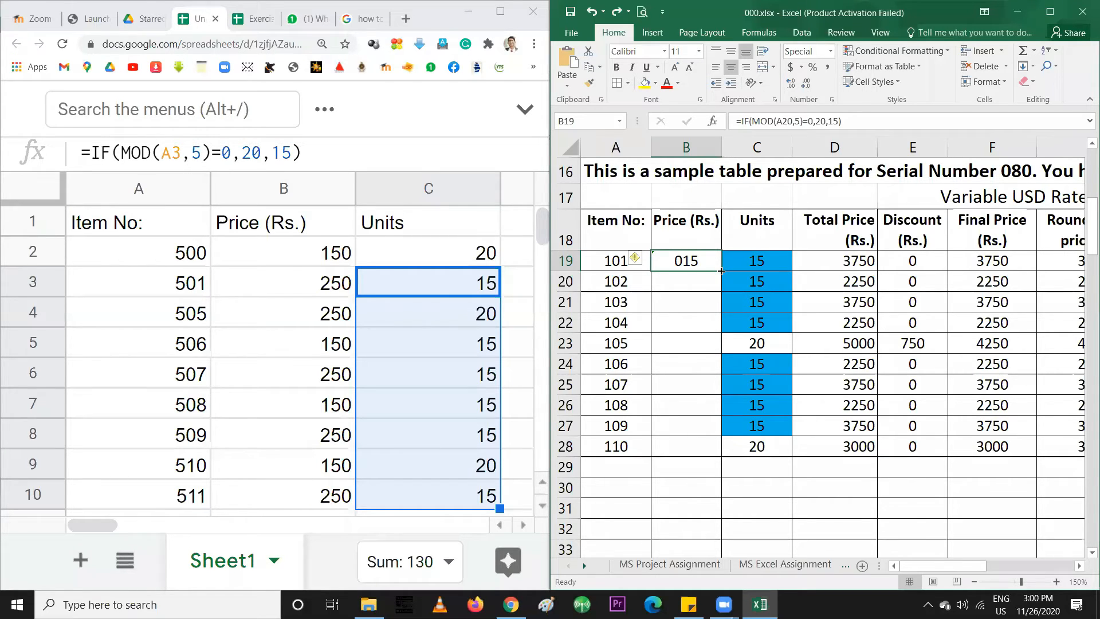
double_click(722, 270)
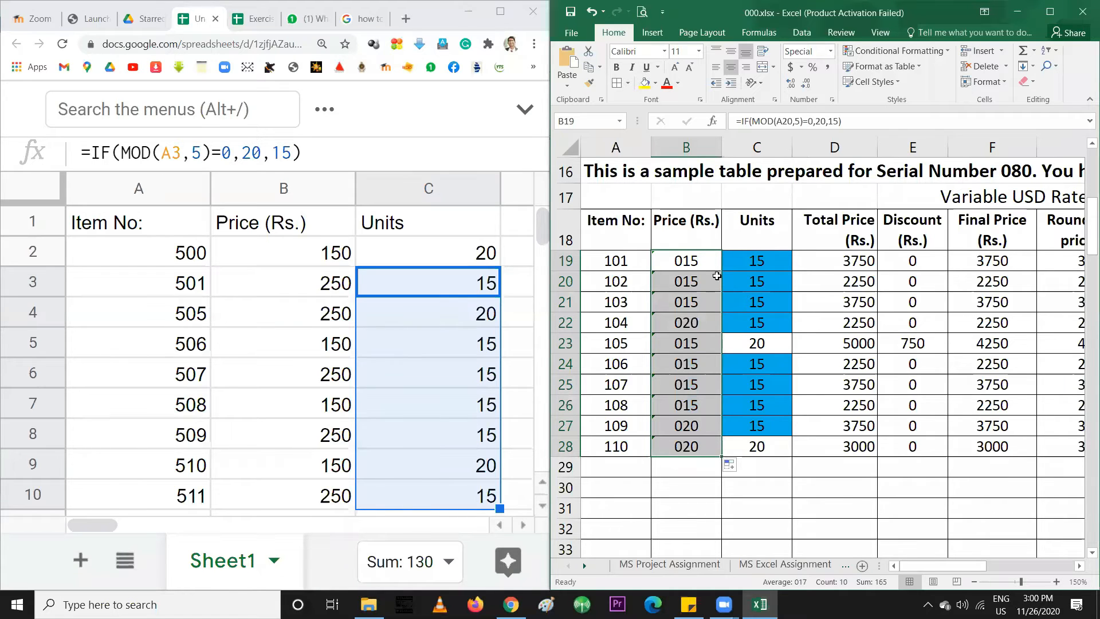
click(623, 444)
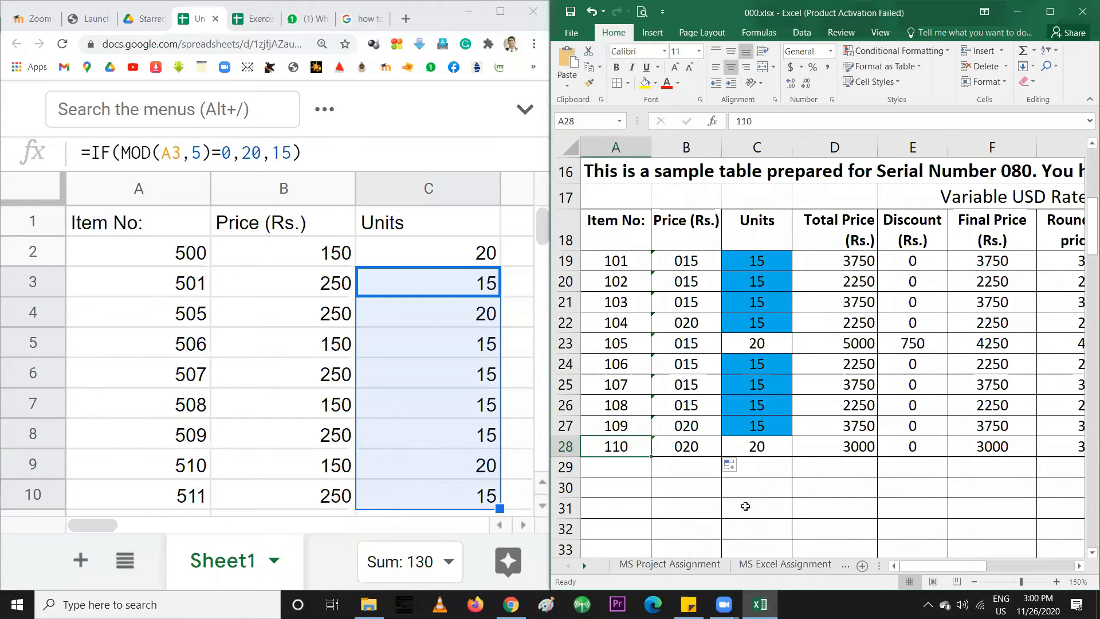
Narrow the Price and Units columns in Google Sheets
scroll(710, 310, up, 5)
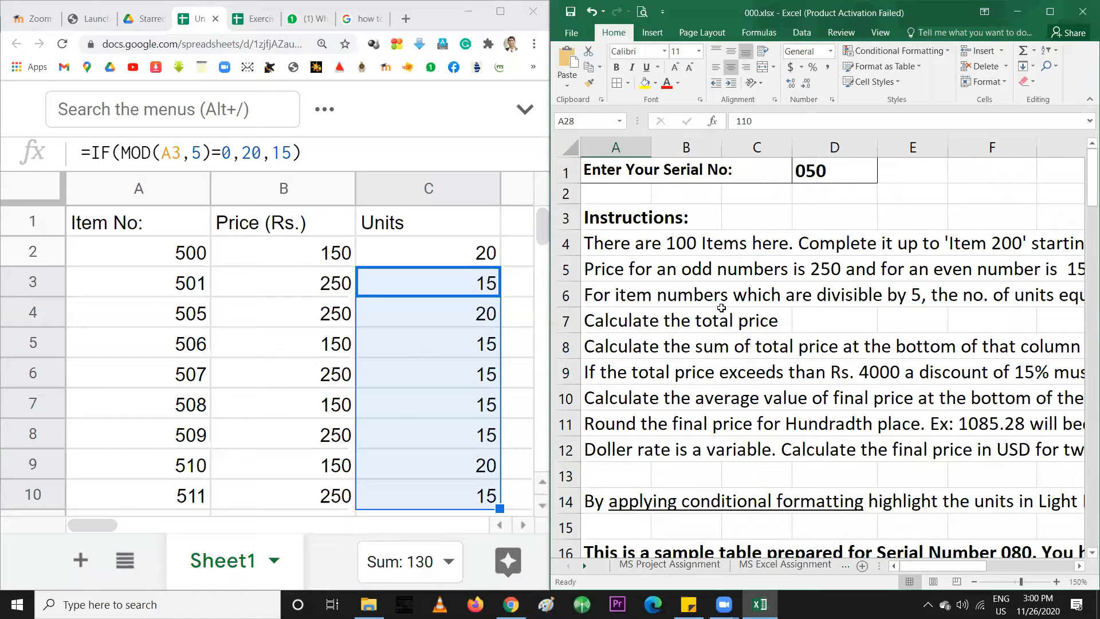
drag(353, 187, 291, 186)
drag(431, 183, 393, 184)
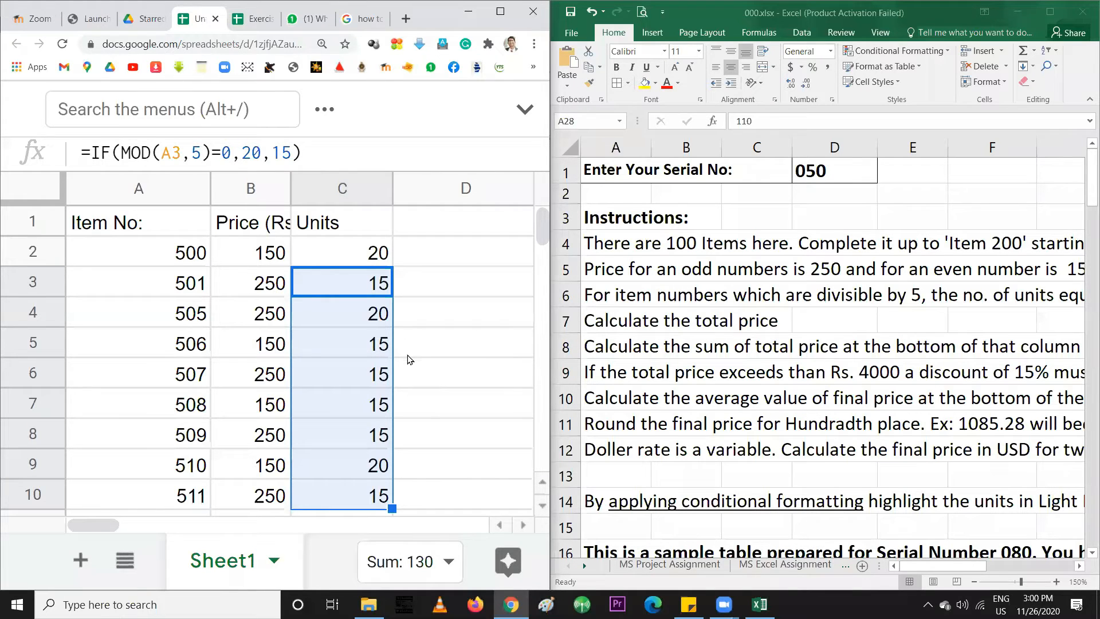
click(402, 417)
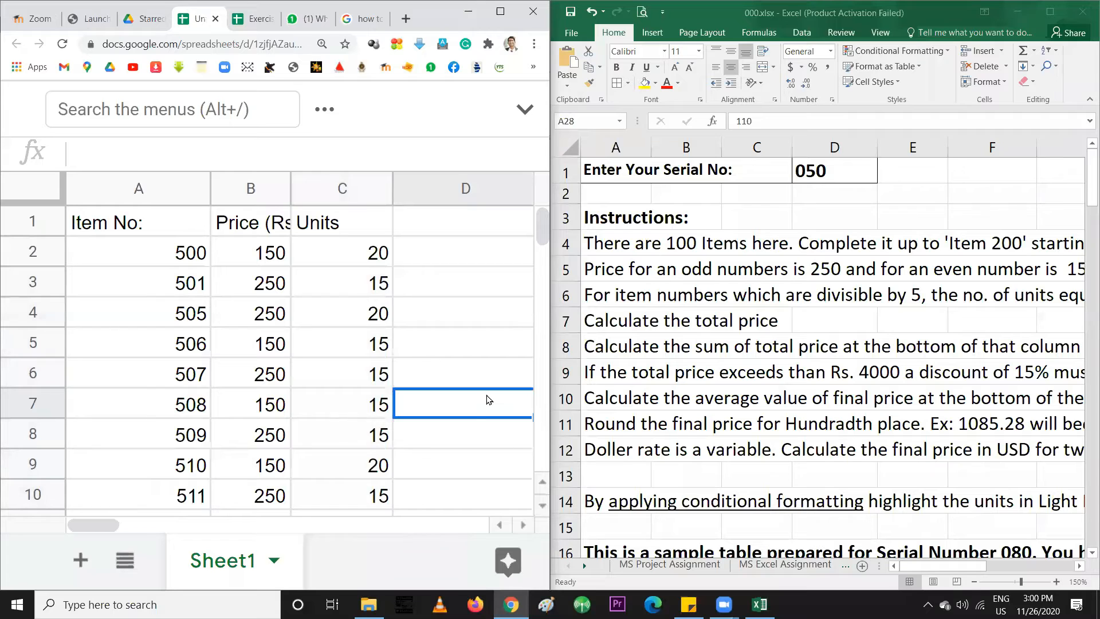
click(360, 257)
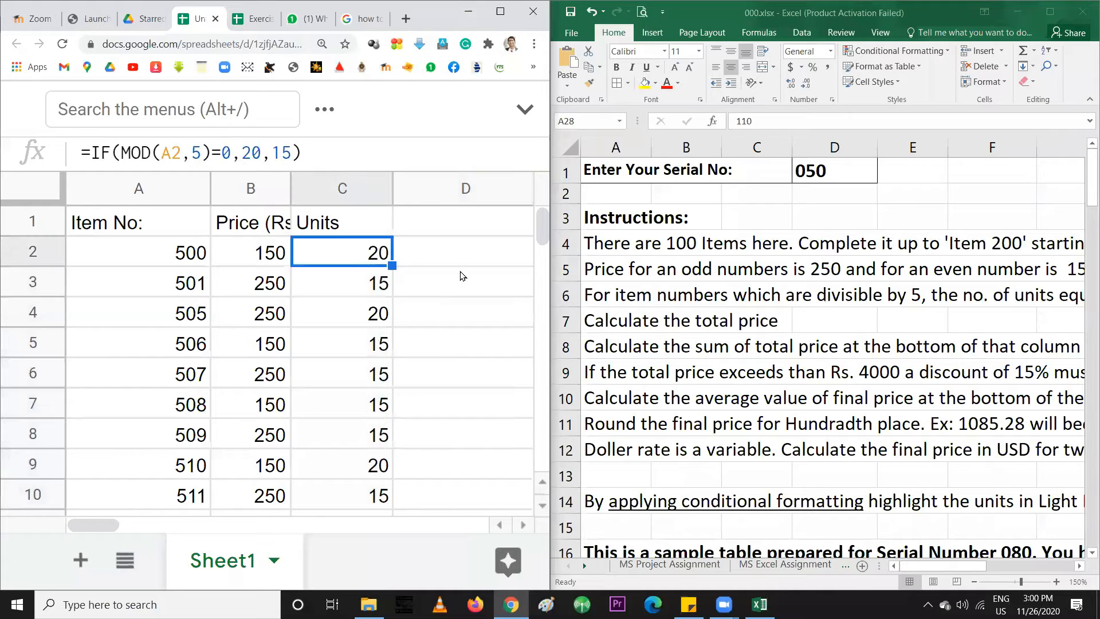
Read Excel's instruction to calculate the total price
click(449, 259)
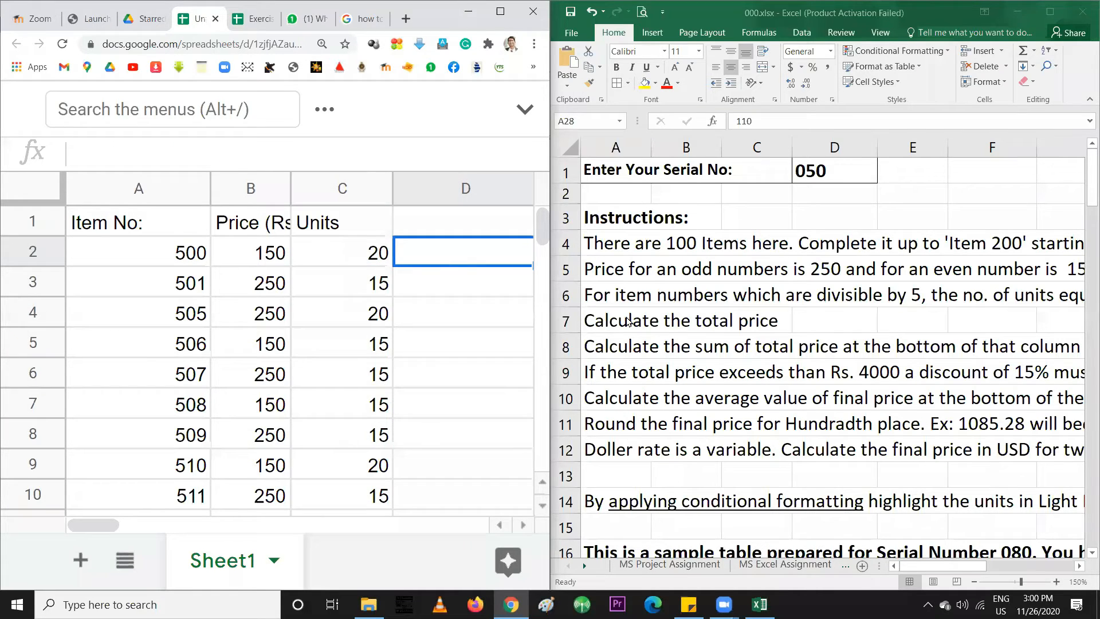
click(609, 319)
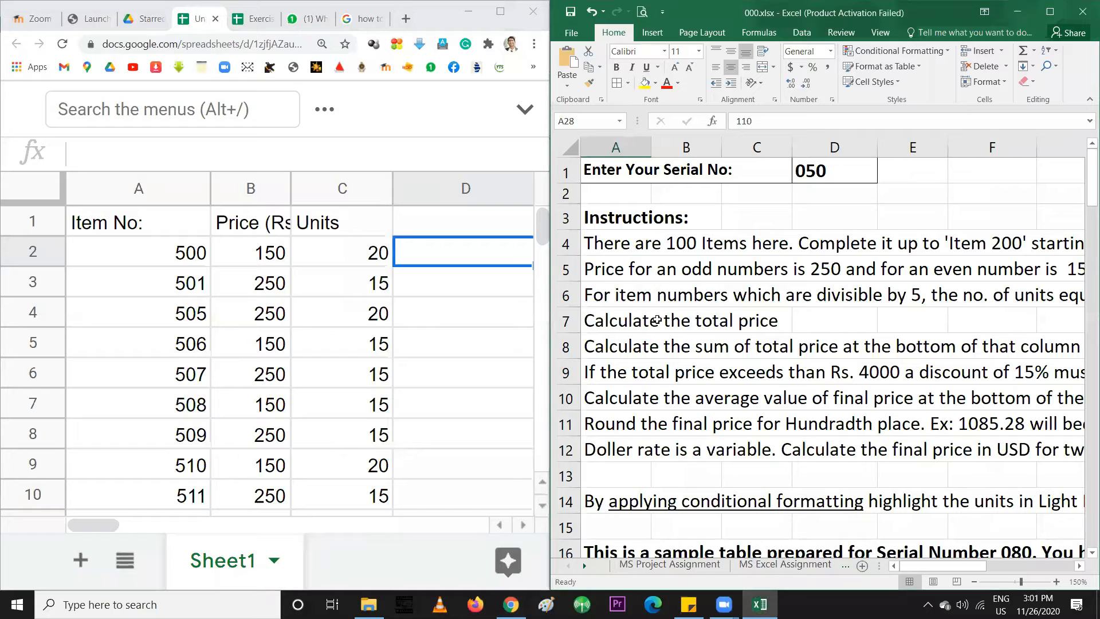
click(616, 323)
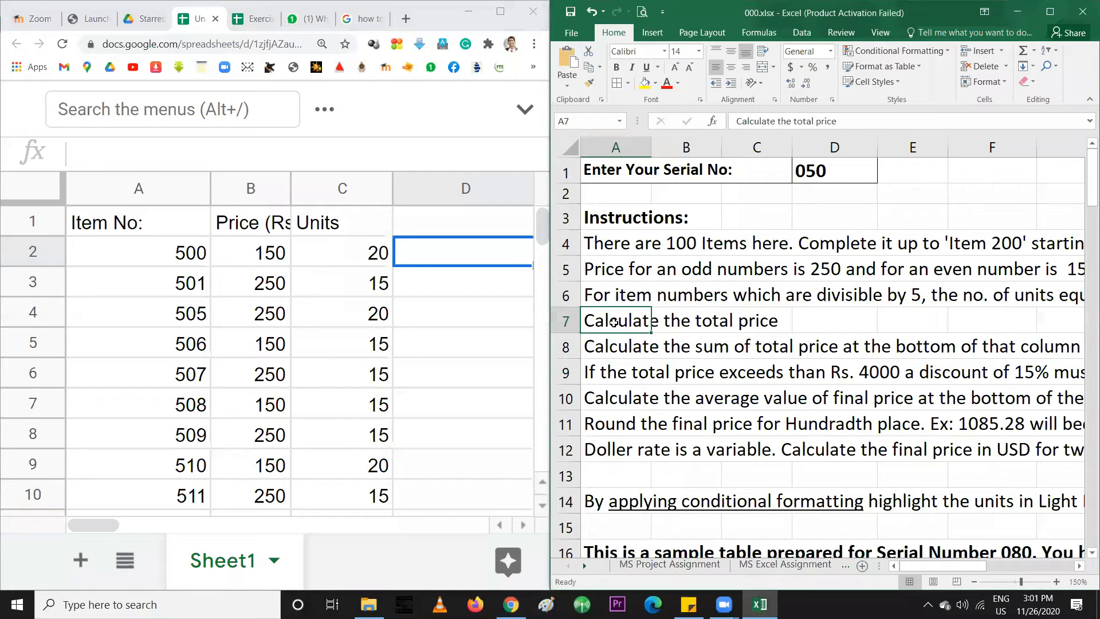
click(427, 223)
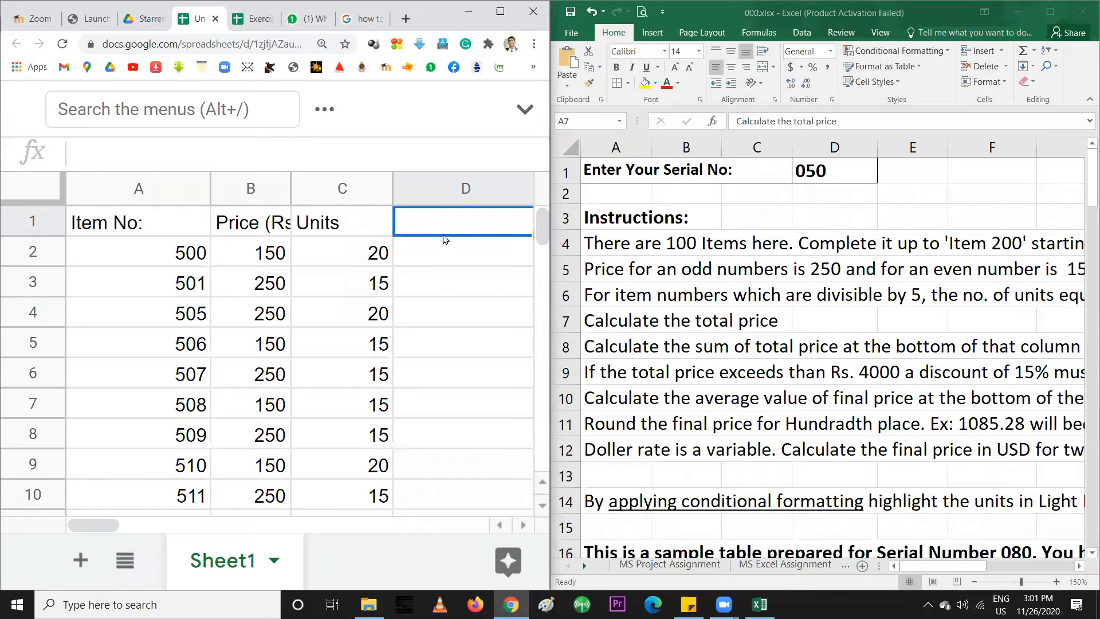
Add the heading 'Total Price' in D1 and compare the B2 and C2 formulas
text(Total Price)
key(Return)
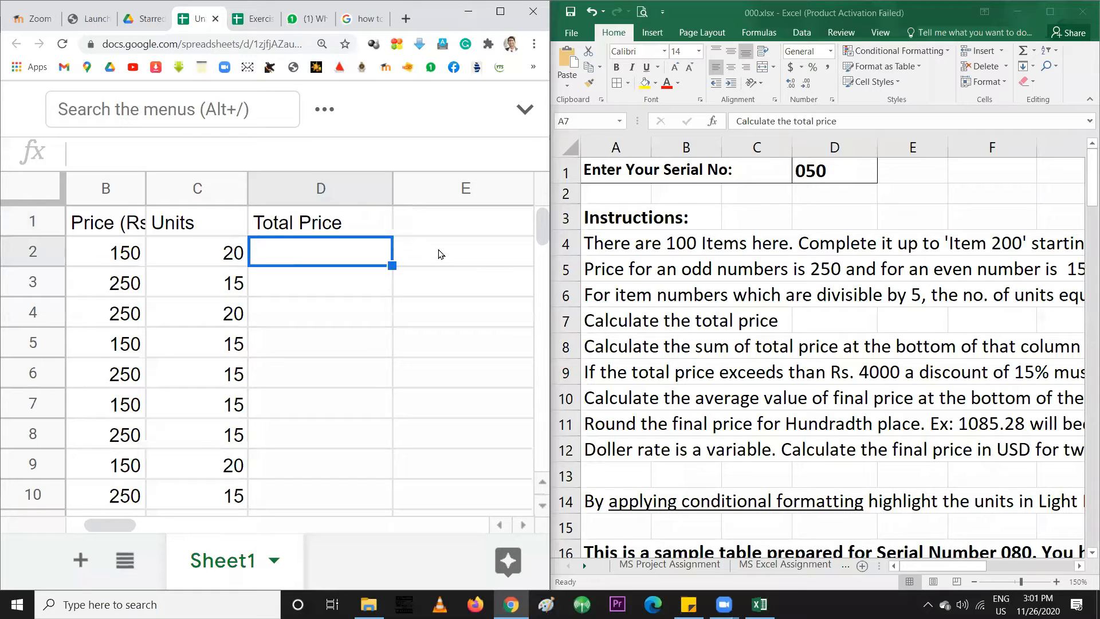
click(99, 253)
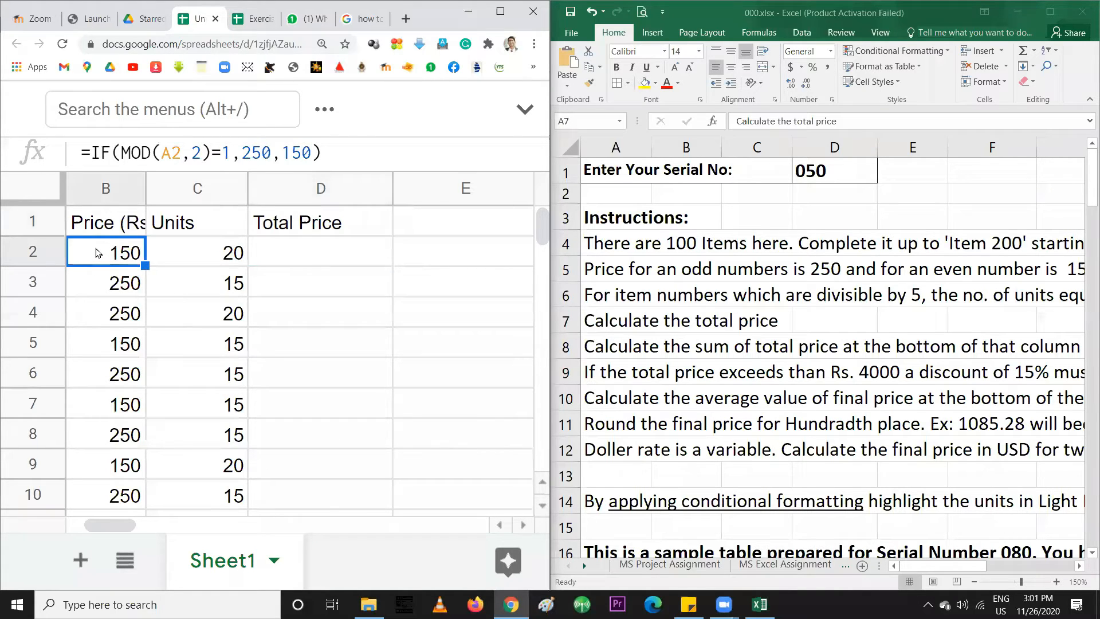
click(168, 256)
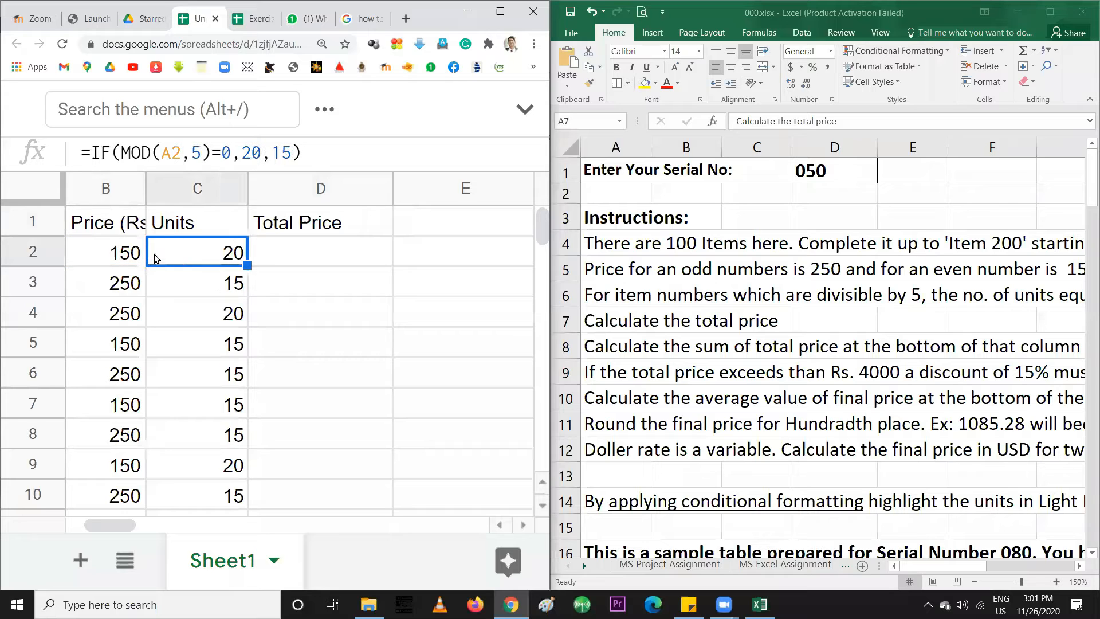
click(115, 257)
click(191, 259)
Enter =B2*C2 in D2, giving a total of 3000 for item 500
click(286, 263)
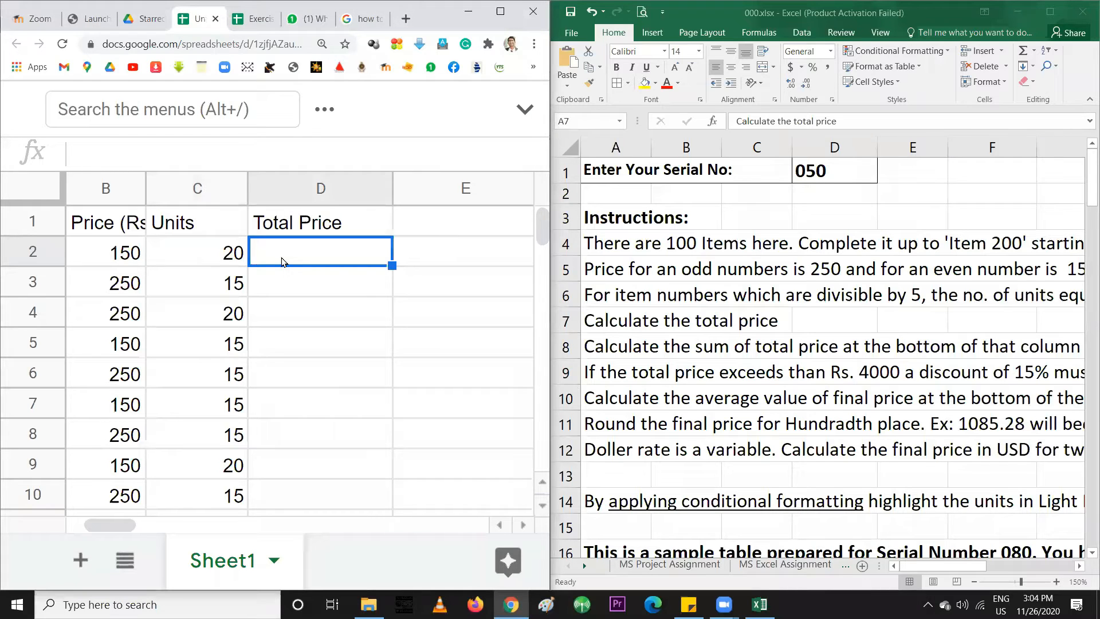
text(=)
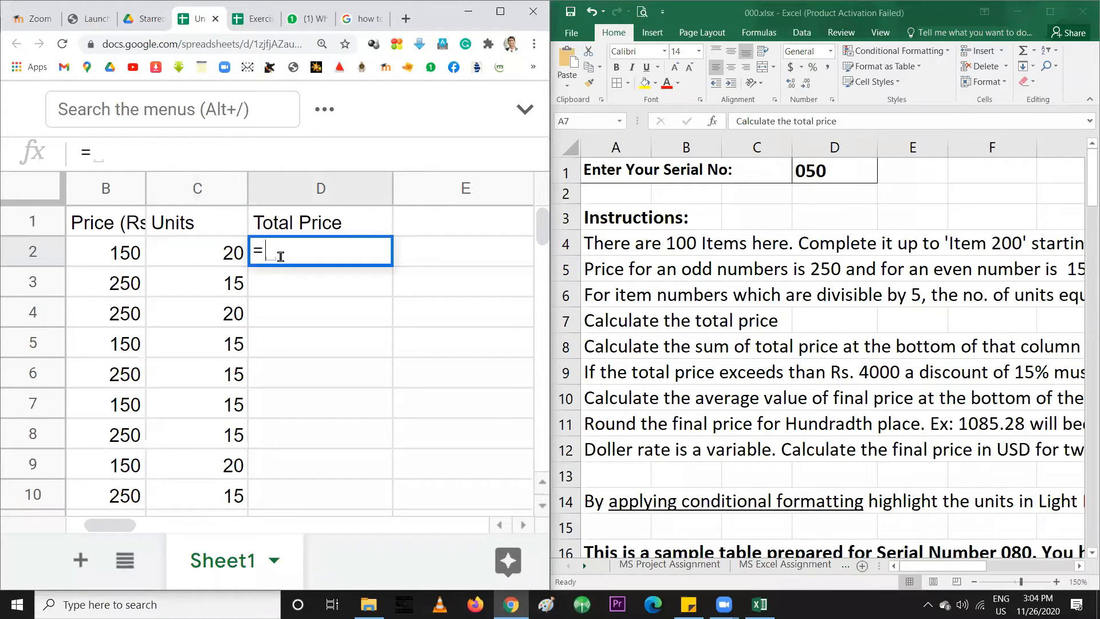
click(115, 245)
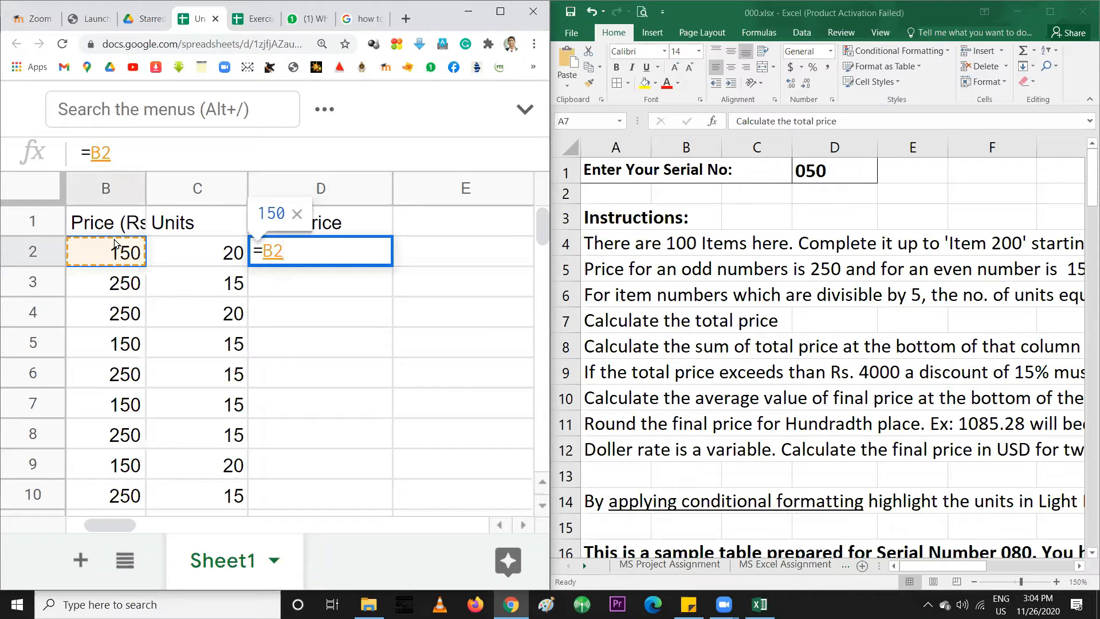
text(*)
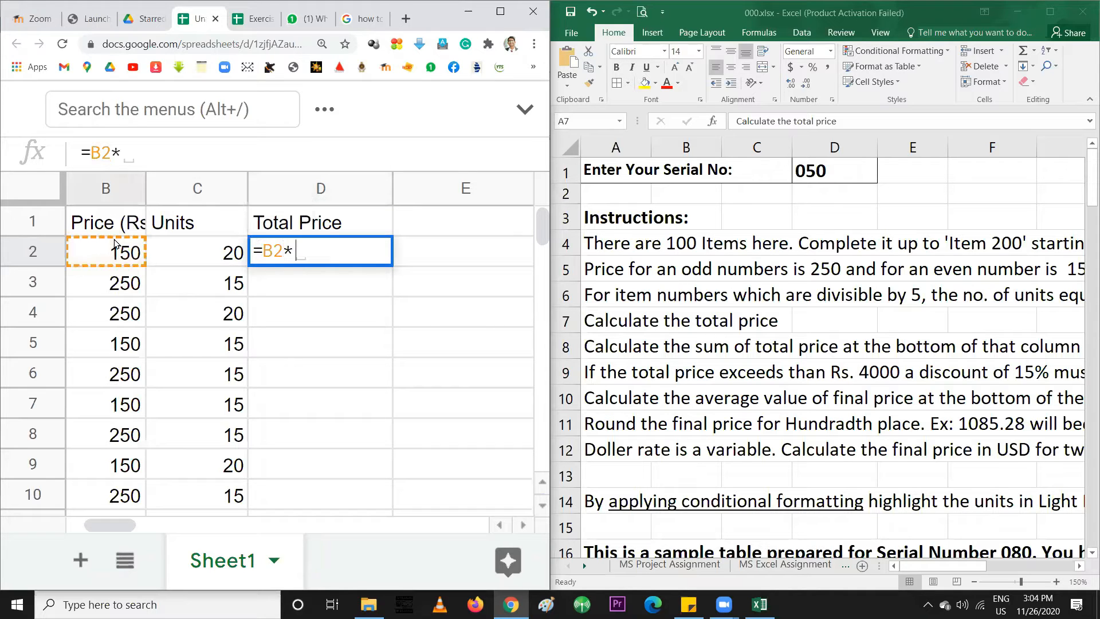
click(220, 261)
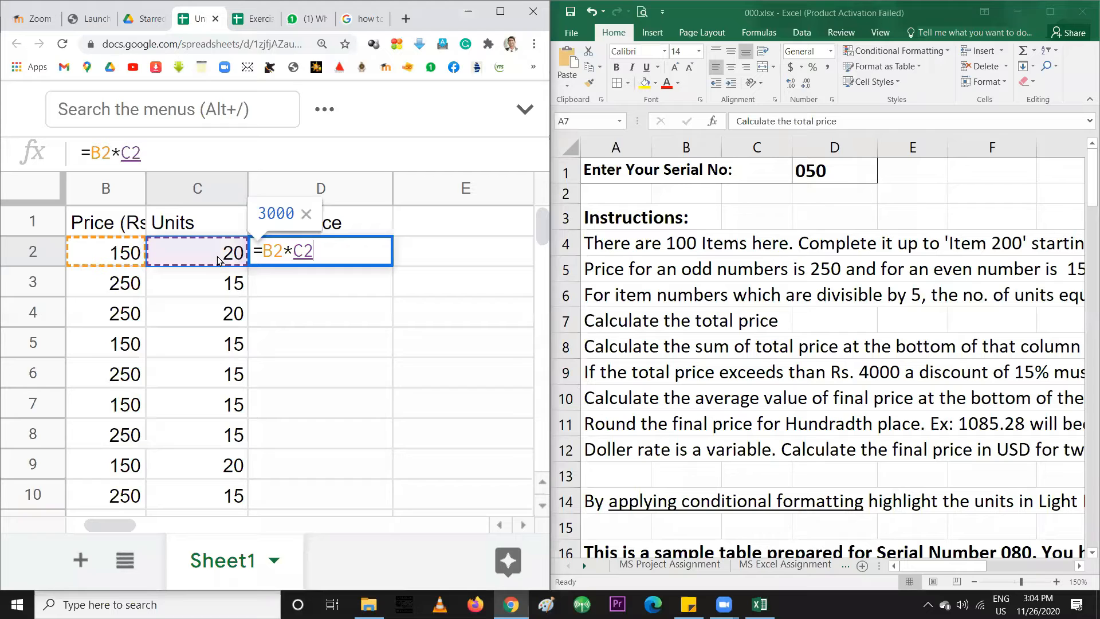
key(Return)
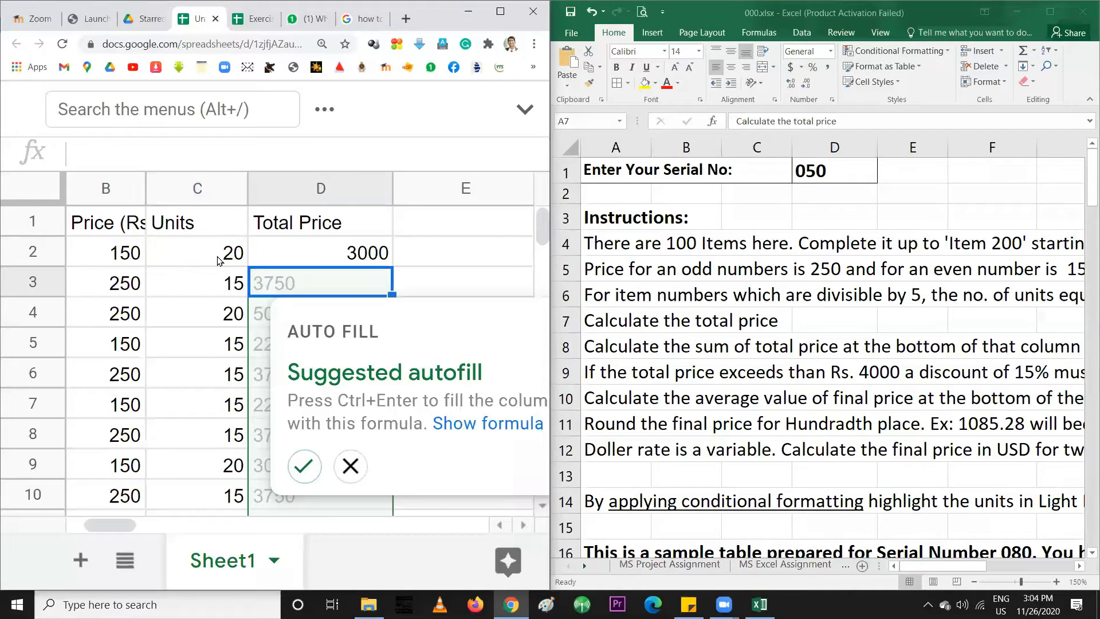
Fill the Total Price formula down column D and inspect D9's formula
click(305, 464)
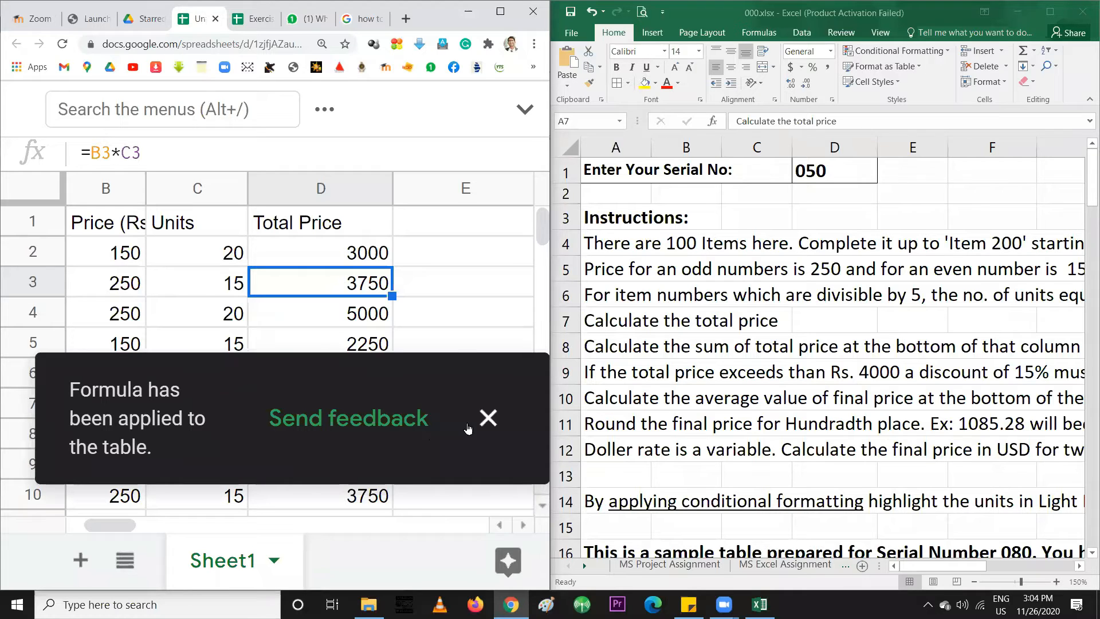
click(488, 418)
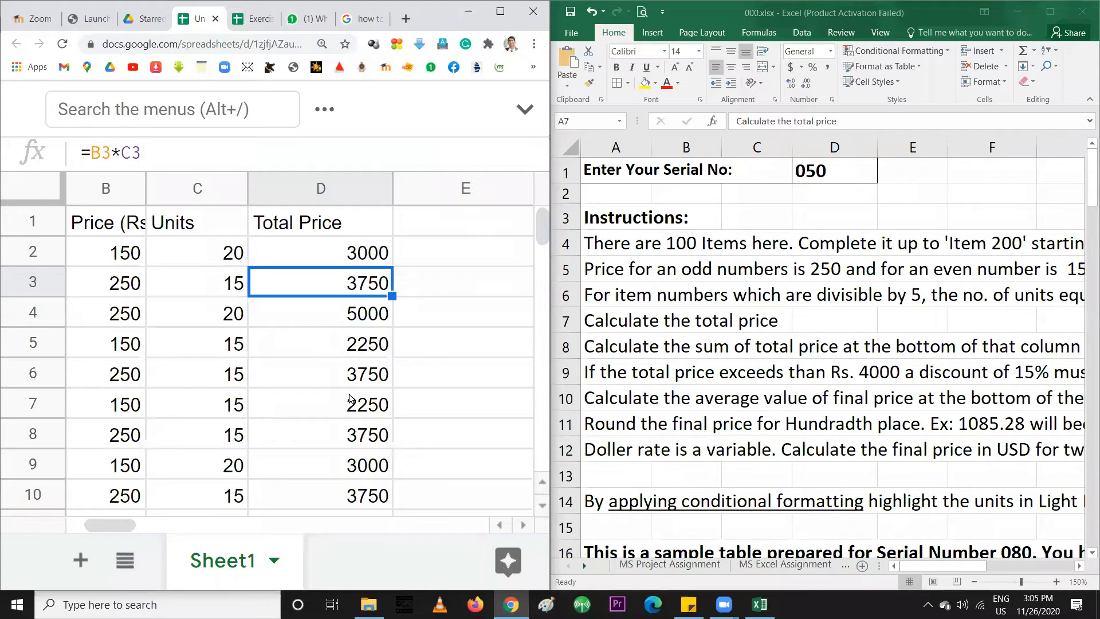
scroll(350, 397, down, 2)
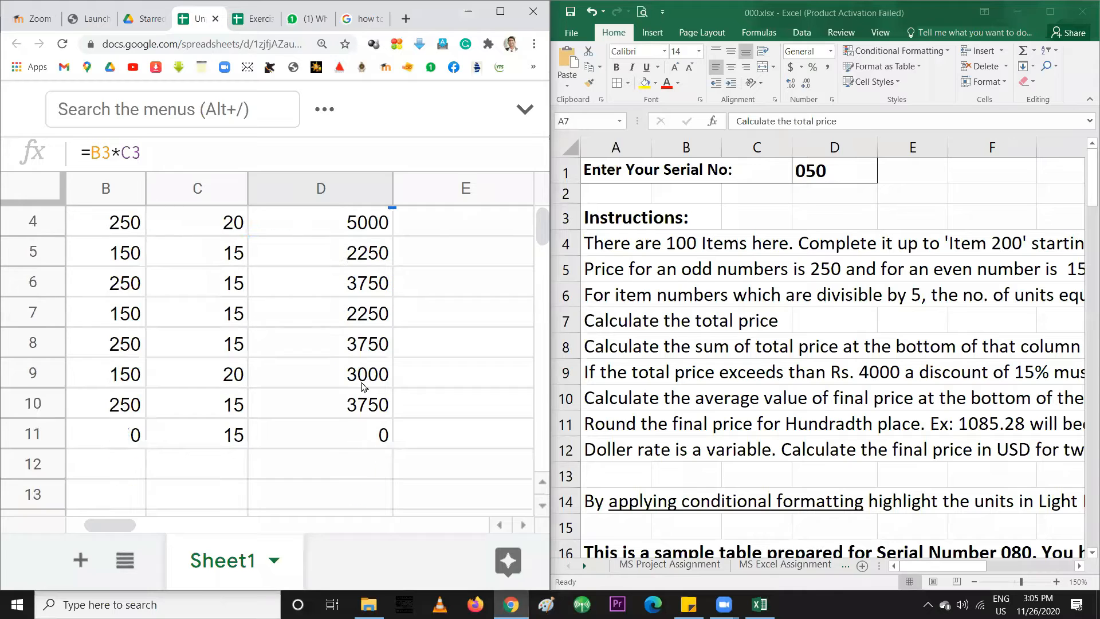
click(344, 373)
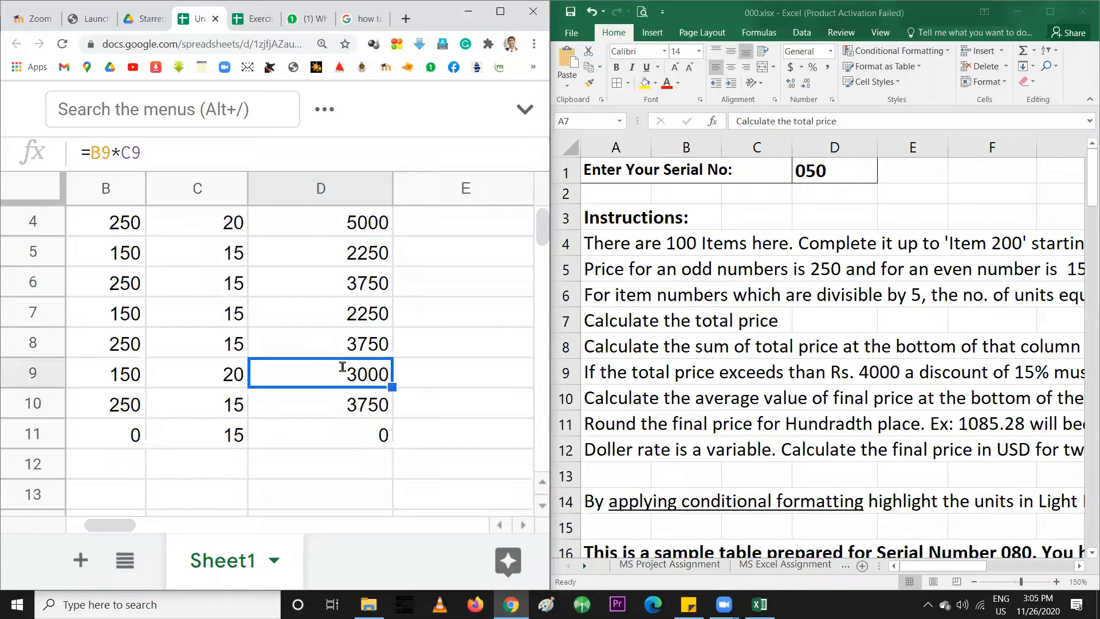
double_click(344, 373)
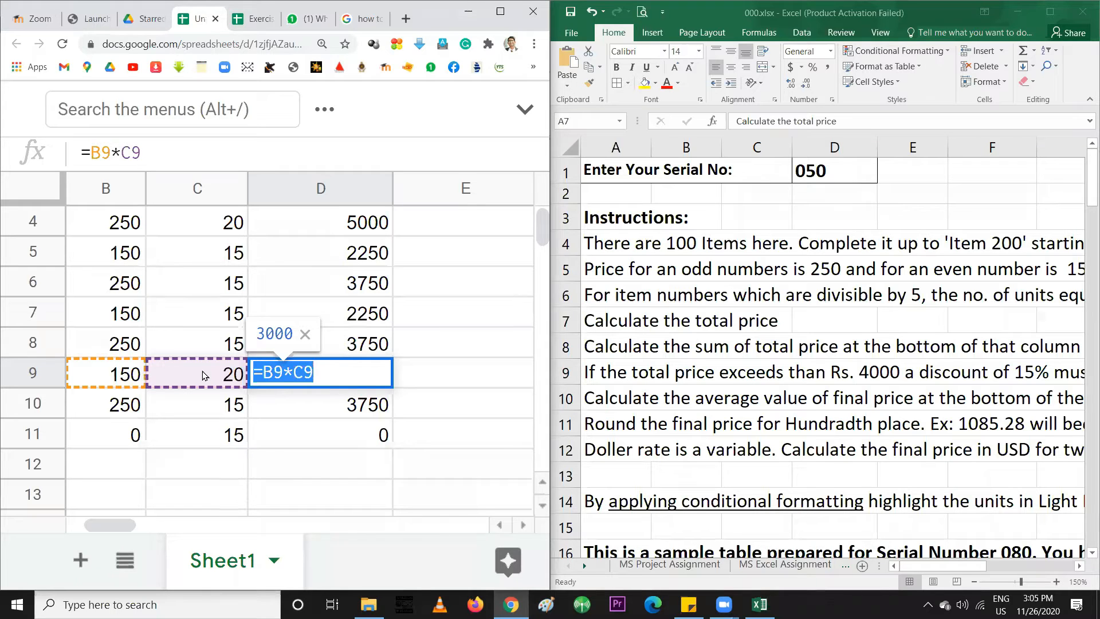
key(Return)
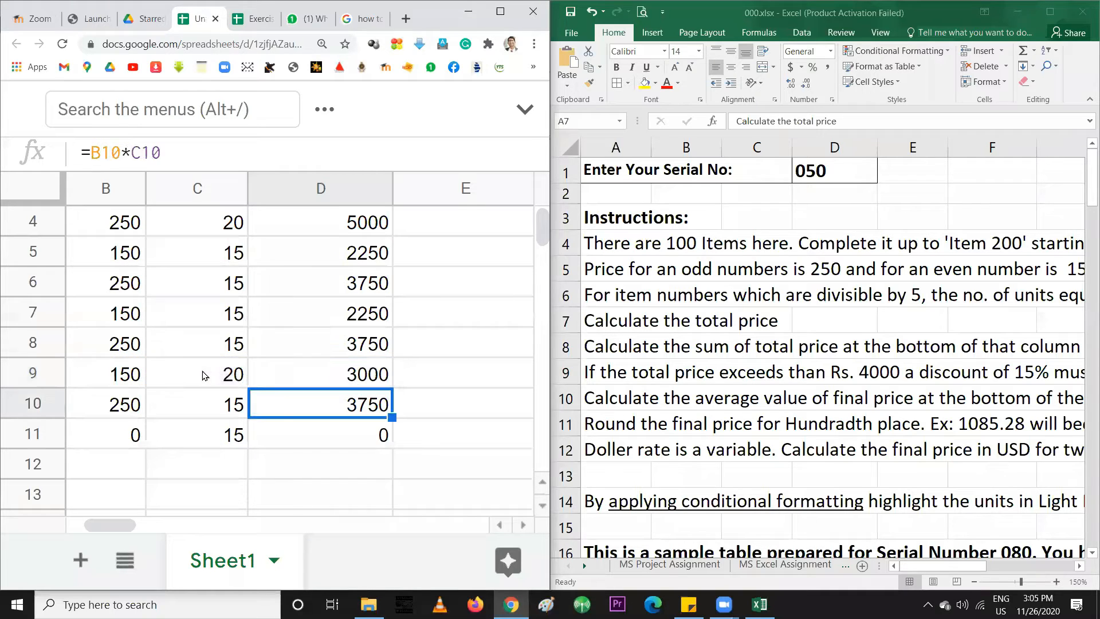
Copy B10's IF(MOD) price formula down to B11, pricing item 512 at 150
click(95, 438)
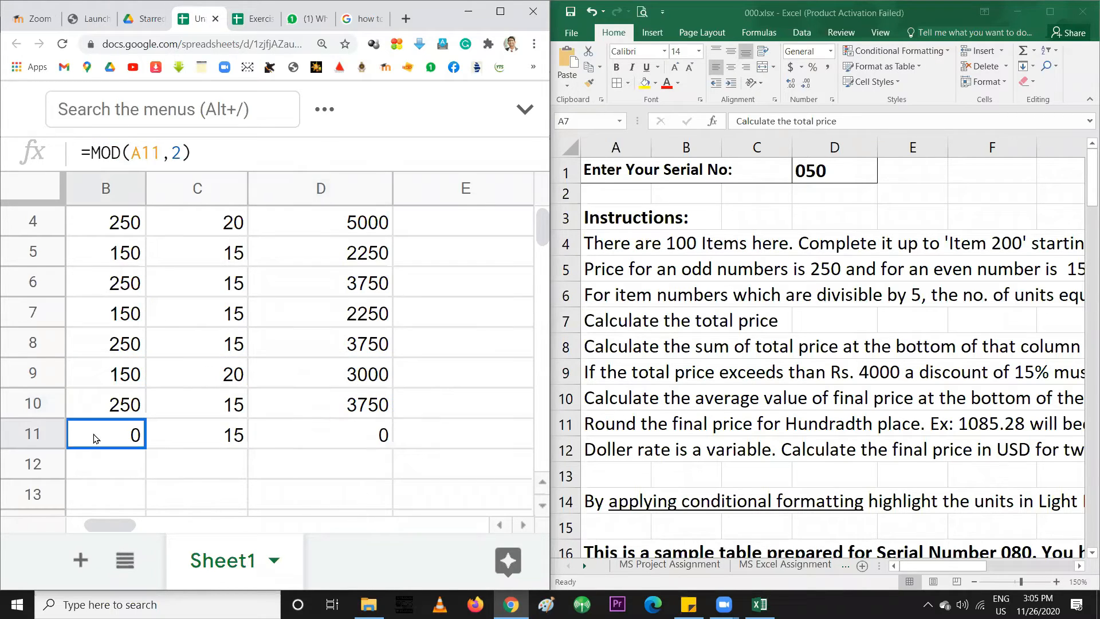
drag(106, 523, 83, 526)
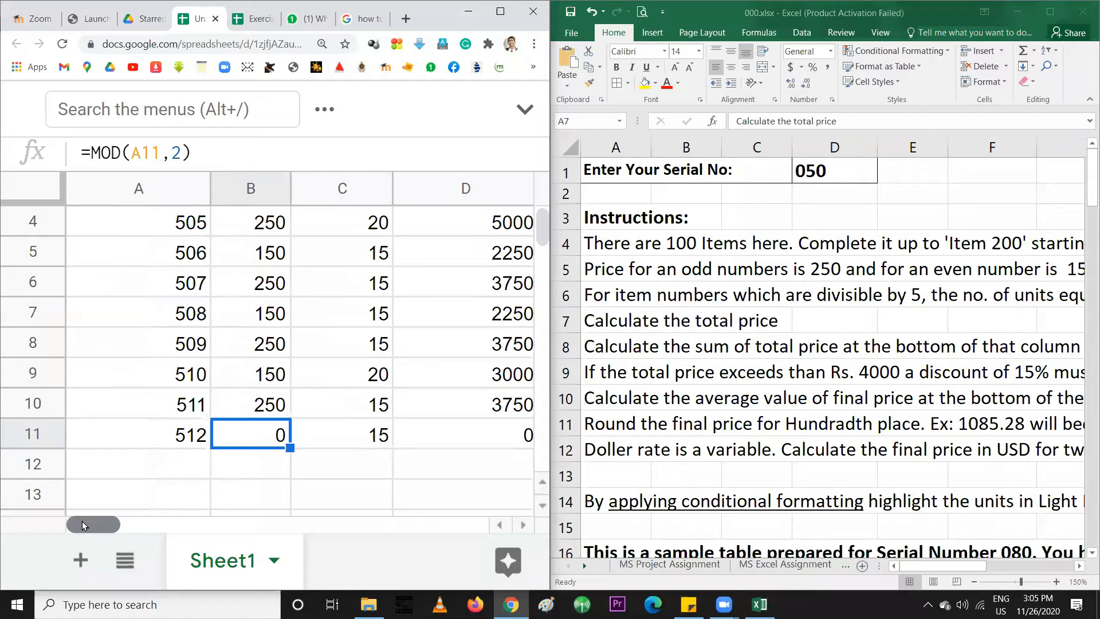
click(281, 411)
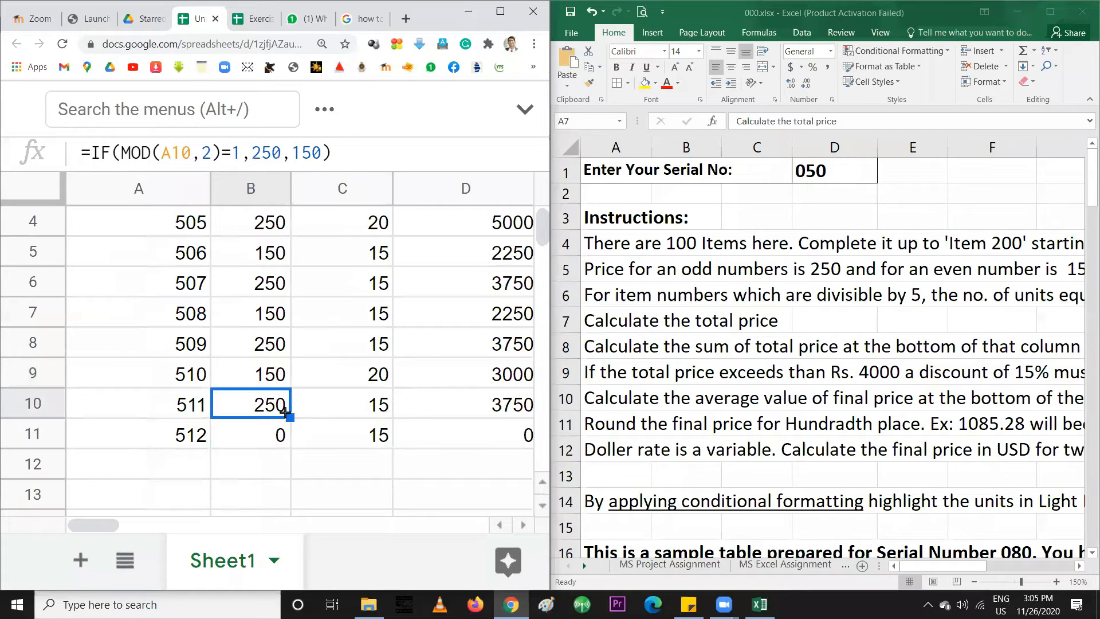
drag(284, 433, 284, 438)
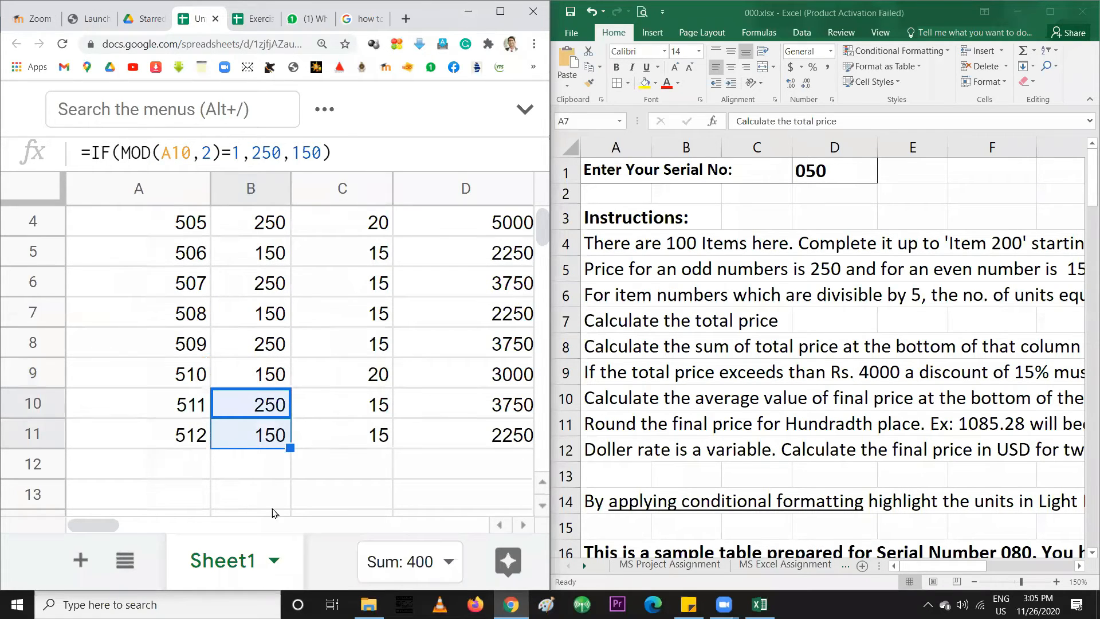
drag(119, 532, 83, 528)
Set A2 to 101 and fill the =A2+1 numbering down to 200 in row 101
scroll(153, 445, up, 2)
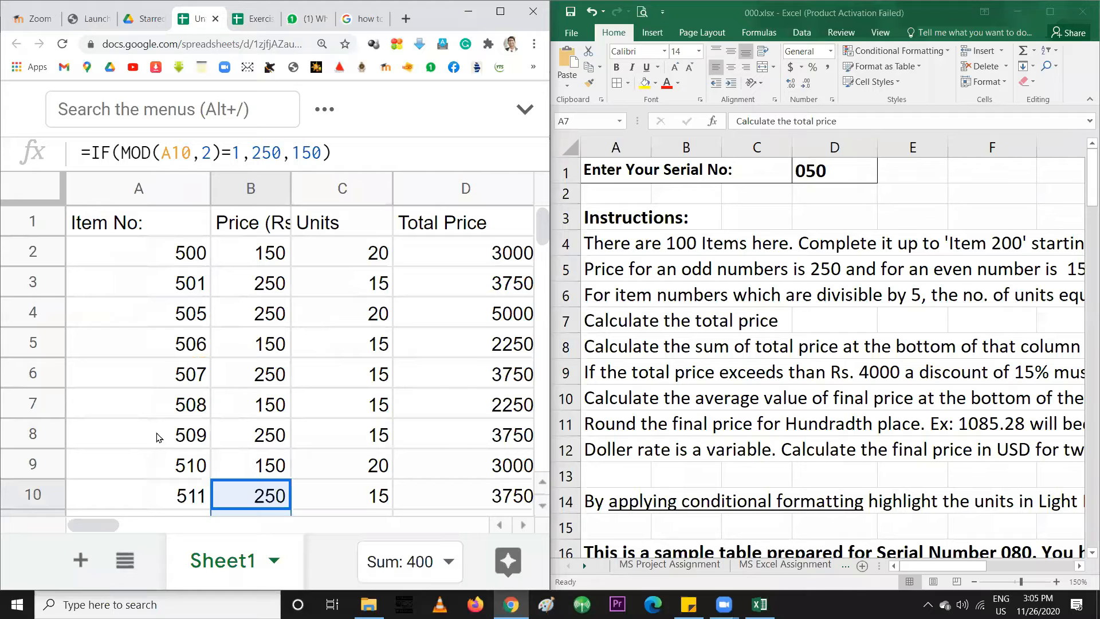
click(181, 256)
text(101)
key(Return)
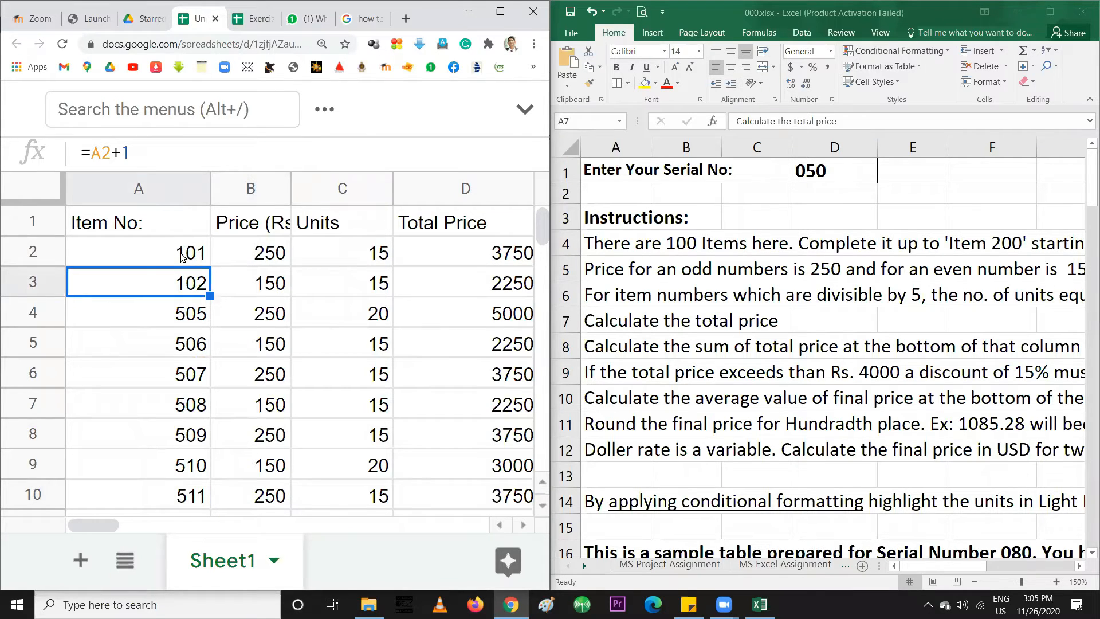
drag(211, 296, 185, 458)
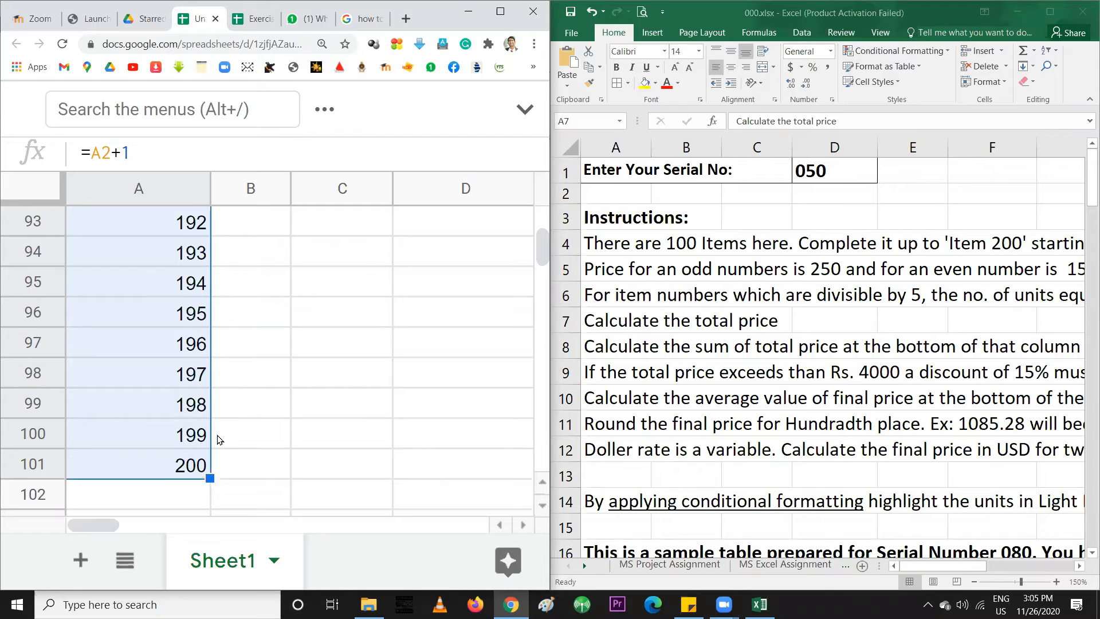
scroll(217, 440, up, 20)
scroll(221, 424, down, 3)
scroll(220, 426, up, 1)
Select row 11's price, units and total formulas and maximize the browser
click(254, 344)
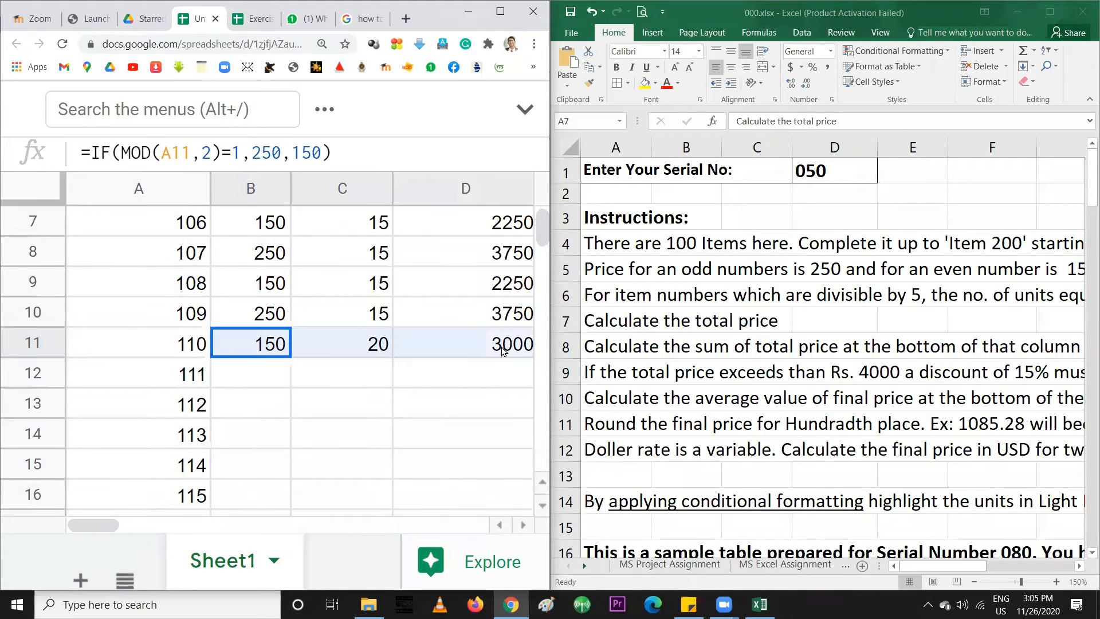
drag(533, 349, 511, 347)
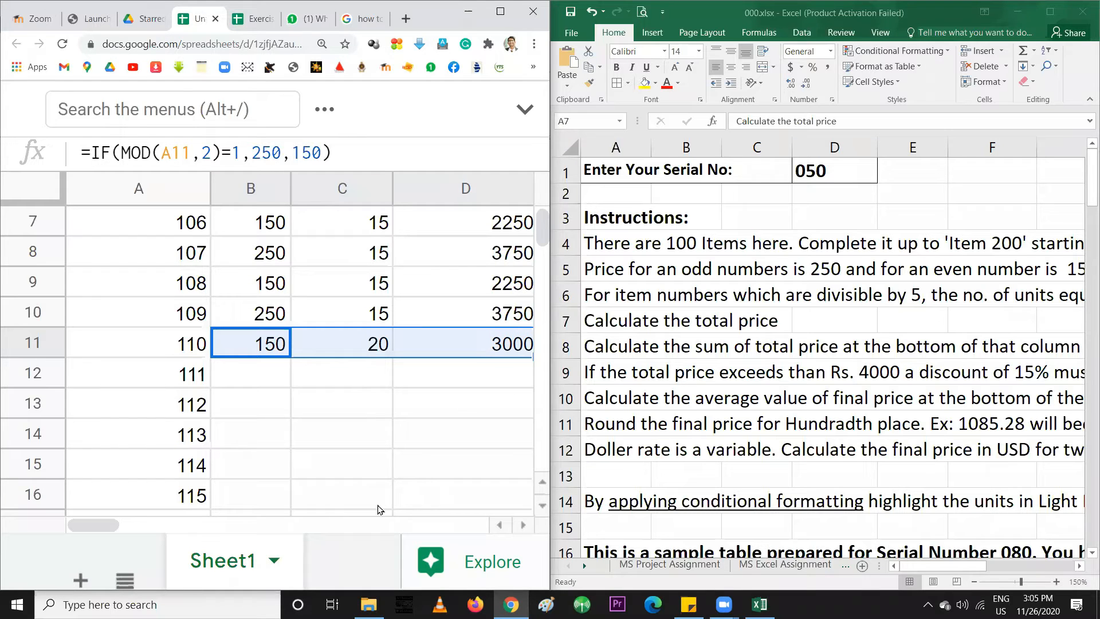
click(525, 530)
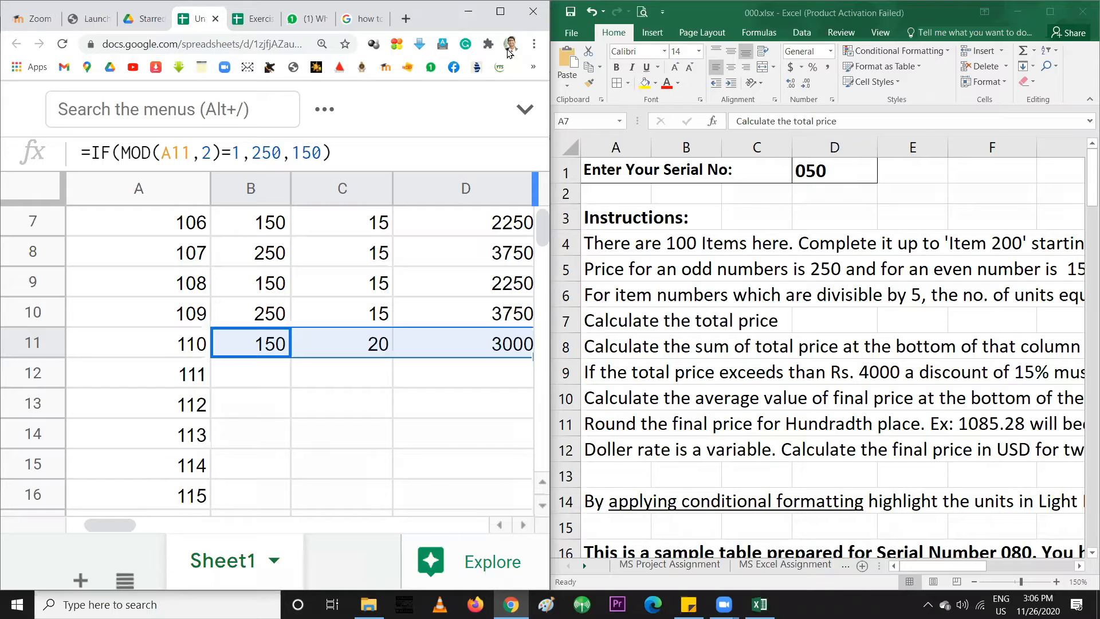
drag(138, 7, 143, 14)
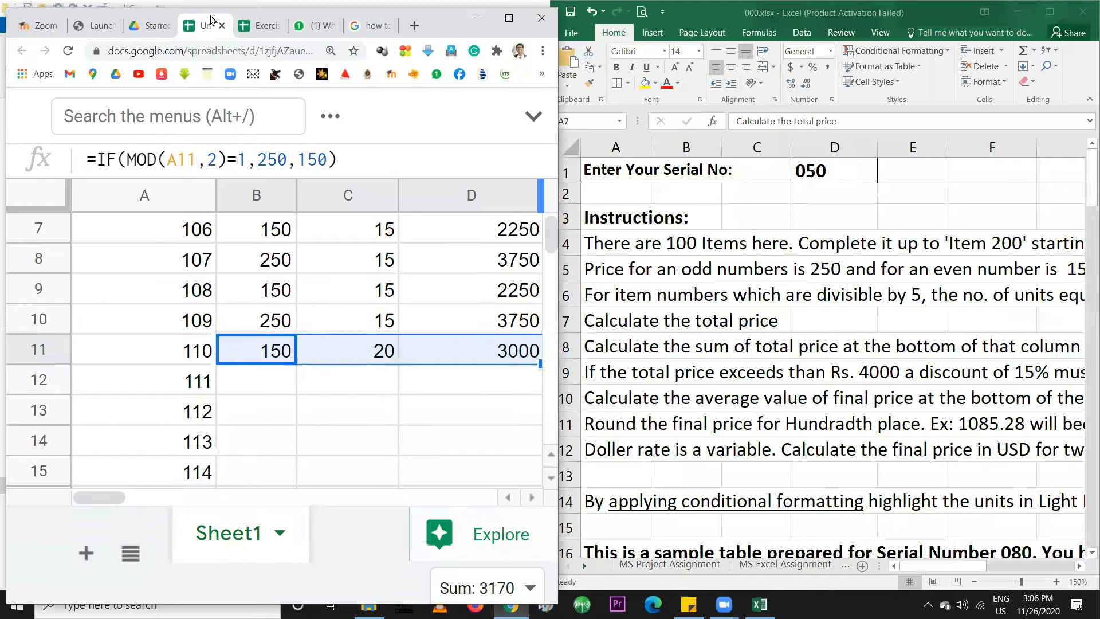
double_click(441, 32)
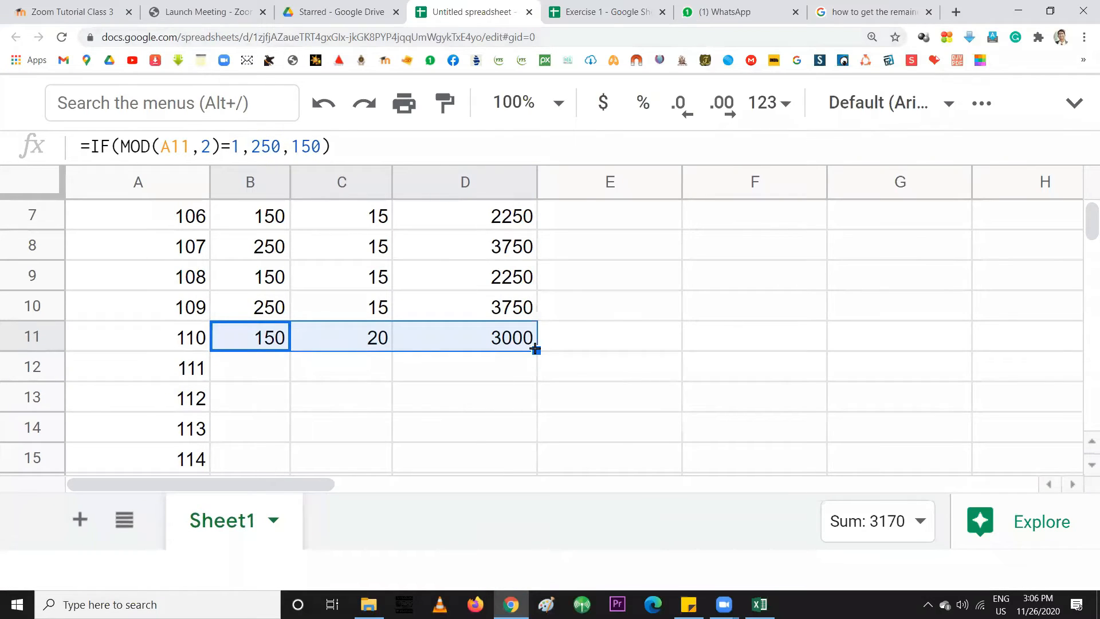
Fill row 11's formulas down to row 101 and snap the browser back beside Excel
drag(535, 350, 497, 319)
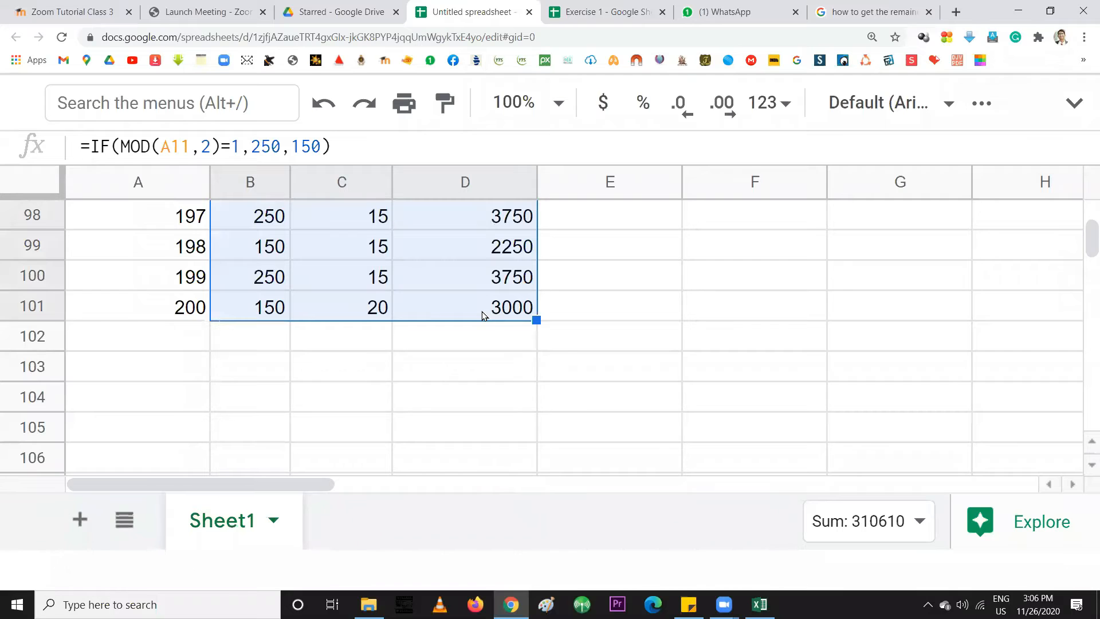
scroll(377, 330, up, 18)
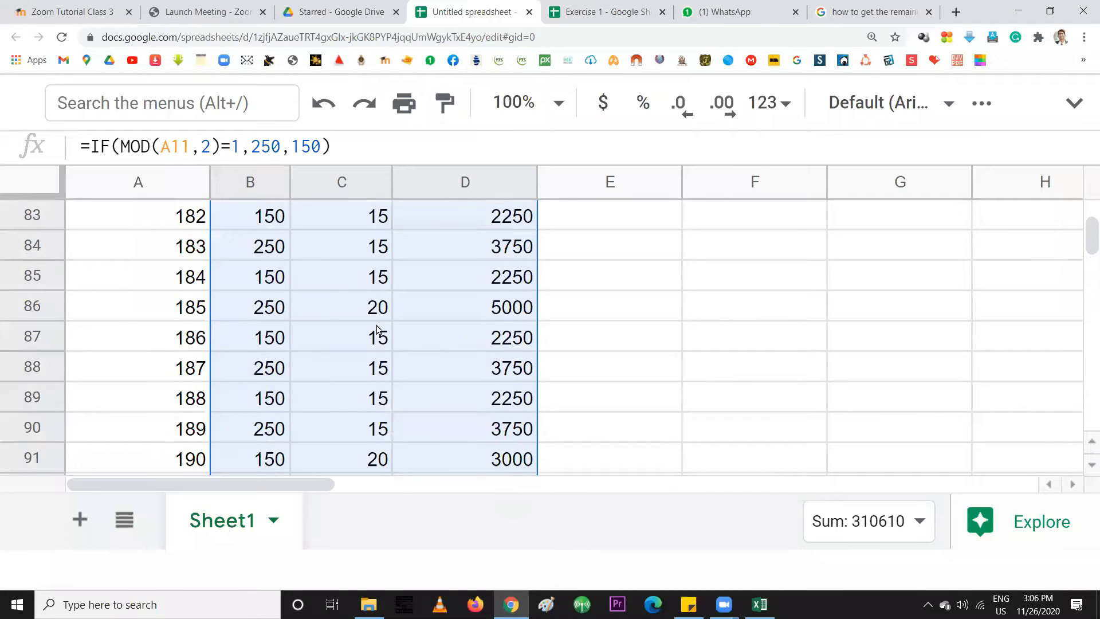
scroll(377, 329, up, 20)
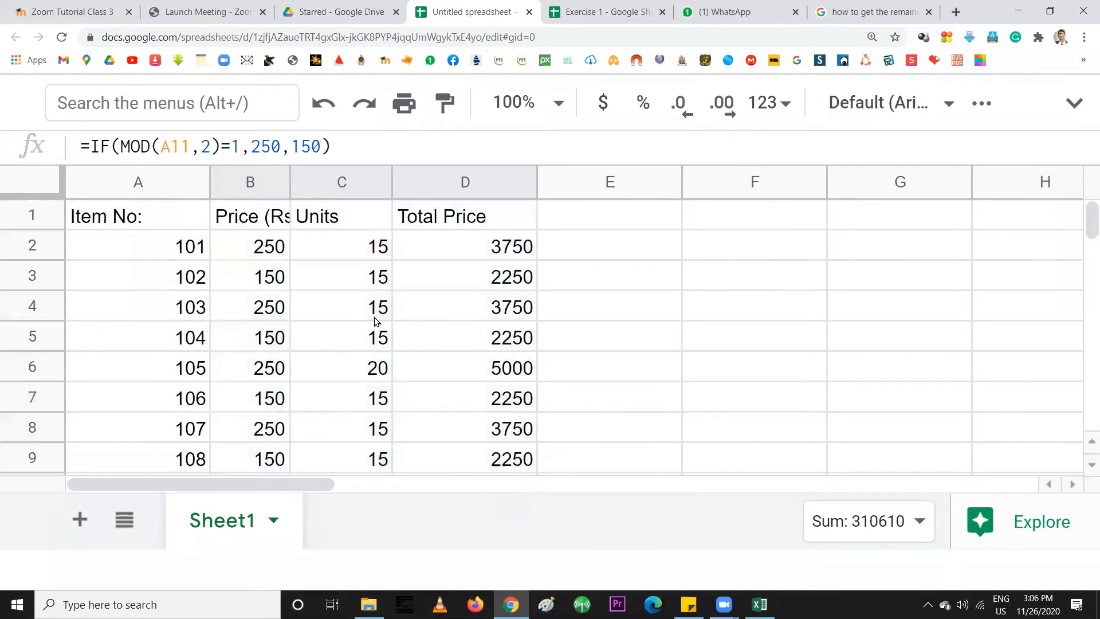
click(501, 214)
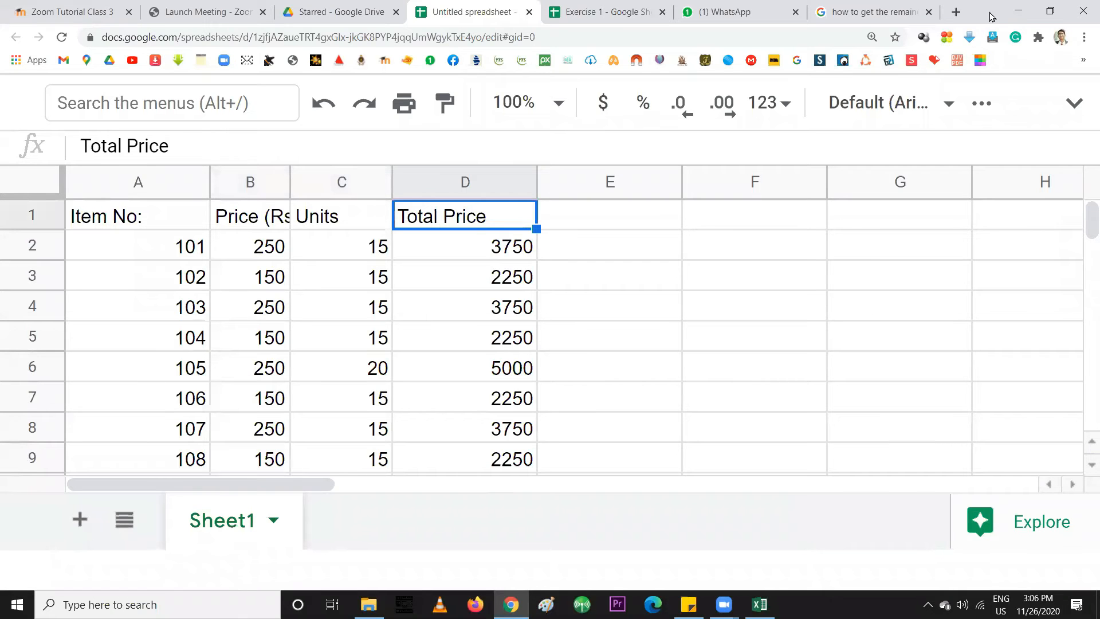
drag(987, 14, 2, 108)
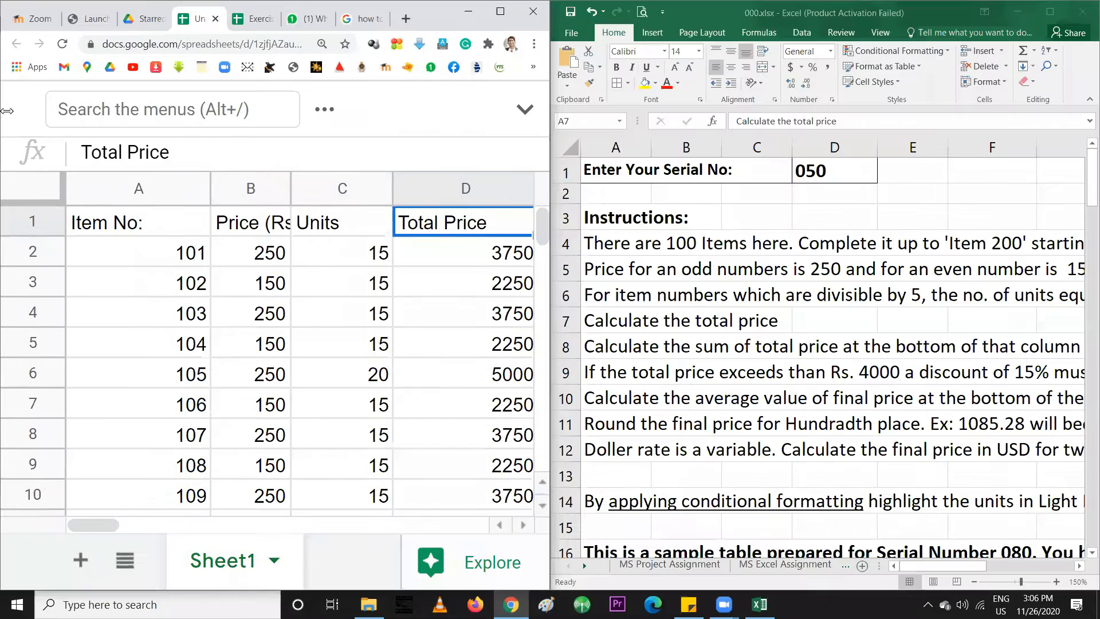
In the Excel workbook, scroll down to the sample Sum of 320000 in row 119
click(609, 348)
click(608, 348)
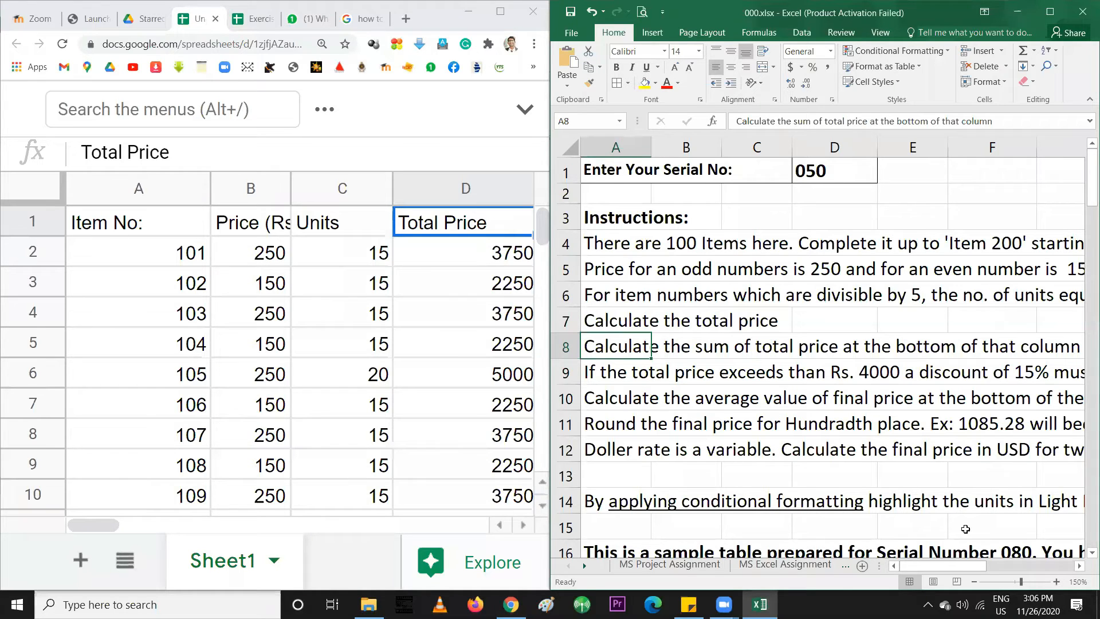
scroll(808, 409, down, 12)
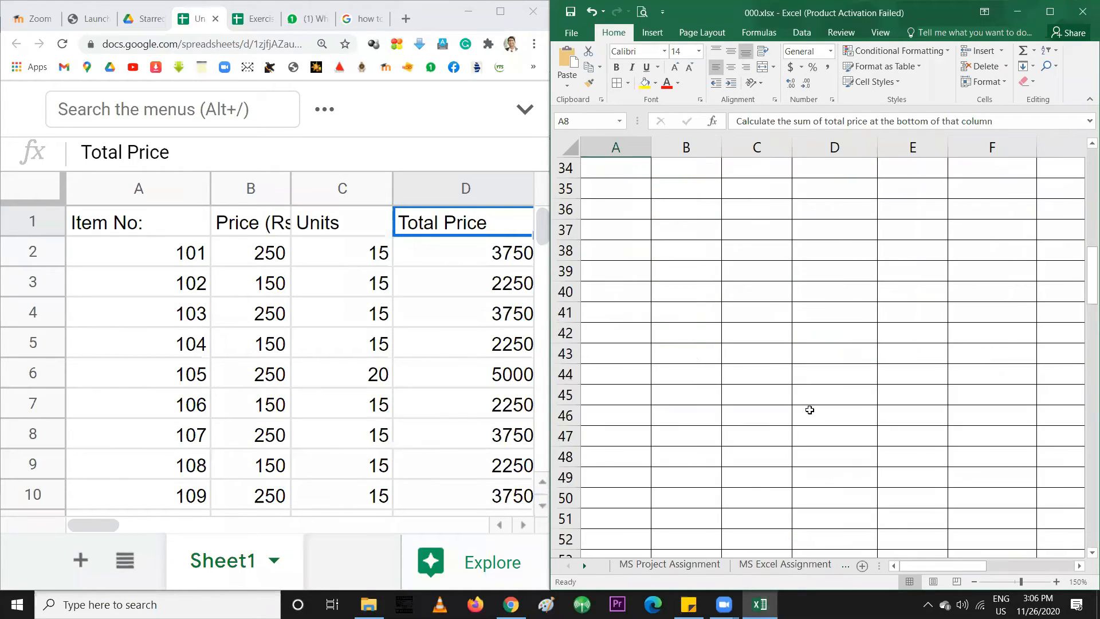
scroll(810, 409, down, 20)
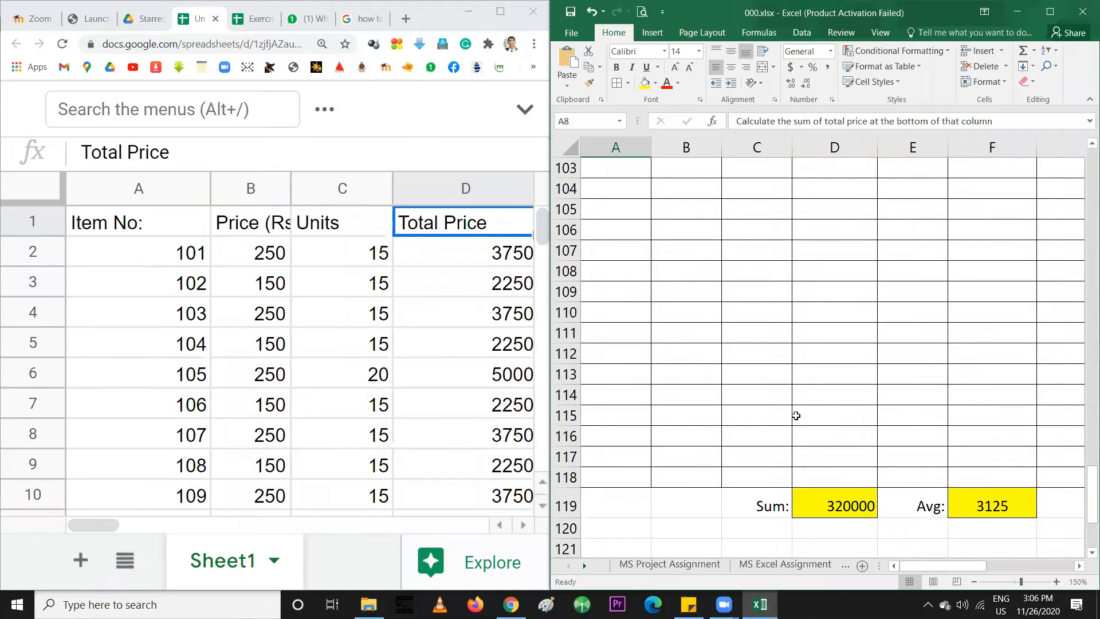
click(830, 384)
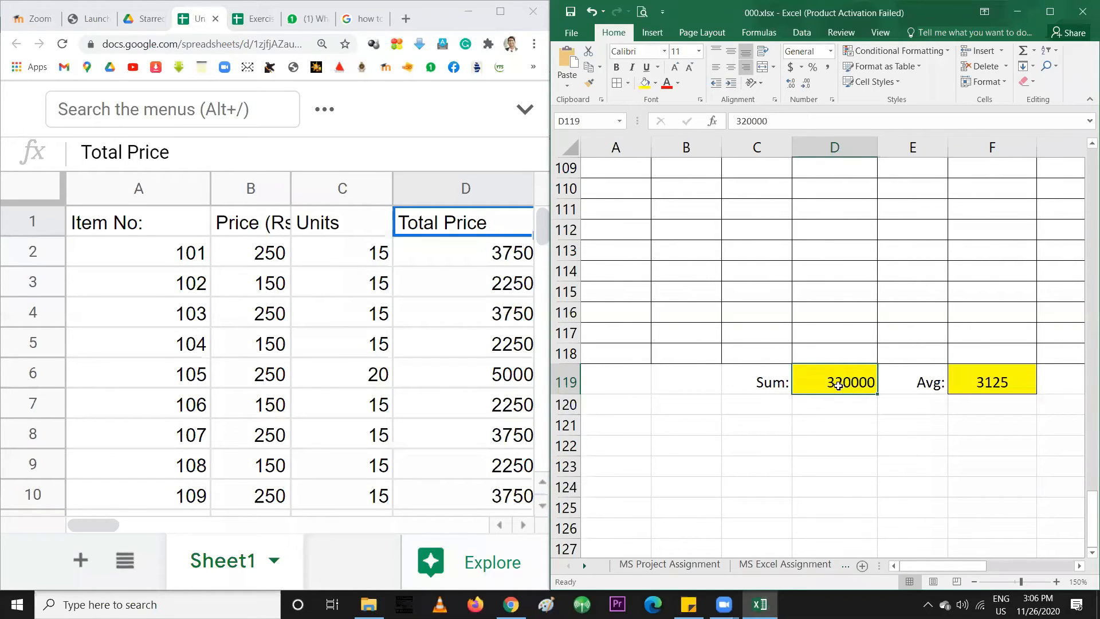
Back in Google Sheets, scroll to the table's end and select the empty cell below Total Price
click(364, 316)
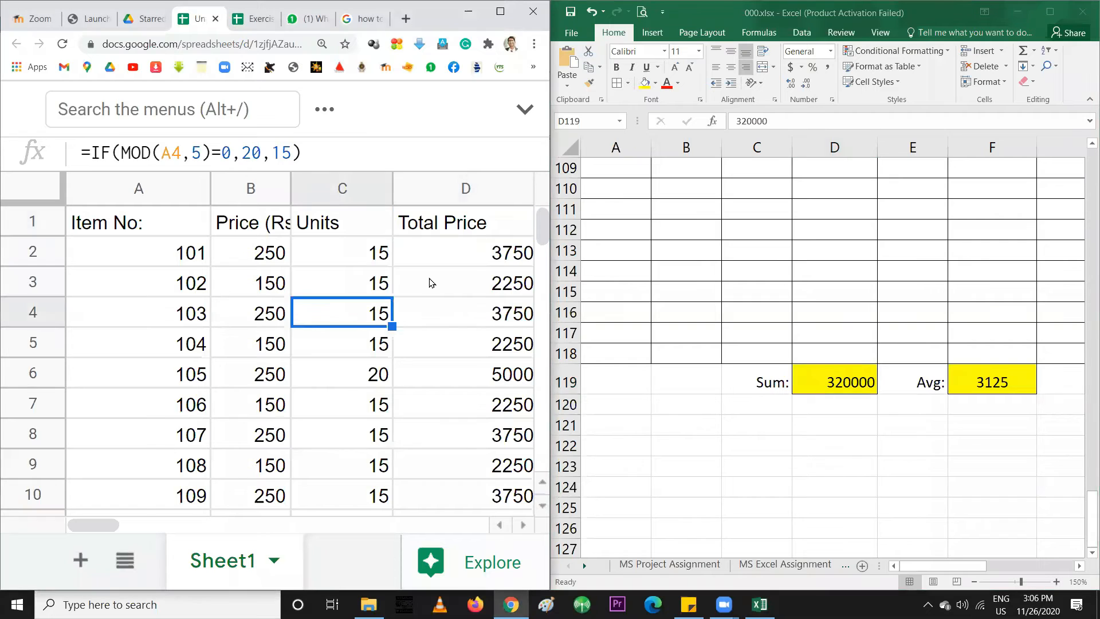
scroll(431, 283, down, 3)
scroll(431, 283, down, 10)
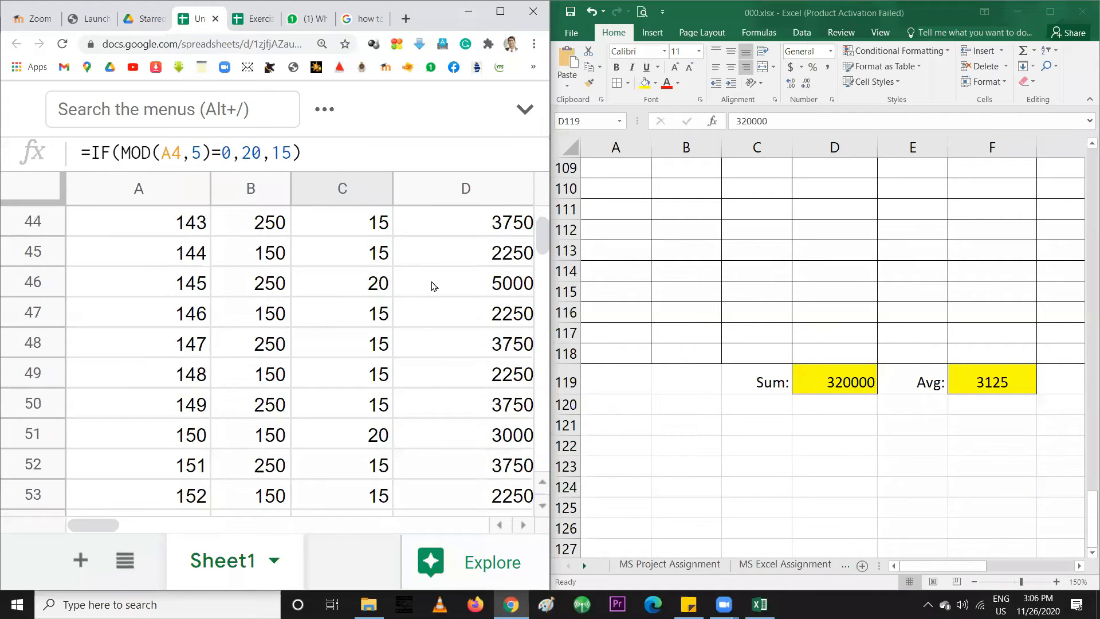
scroll(432, 287, down, 10)
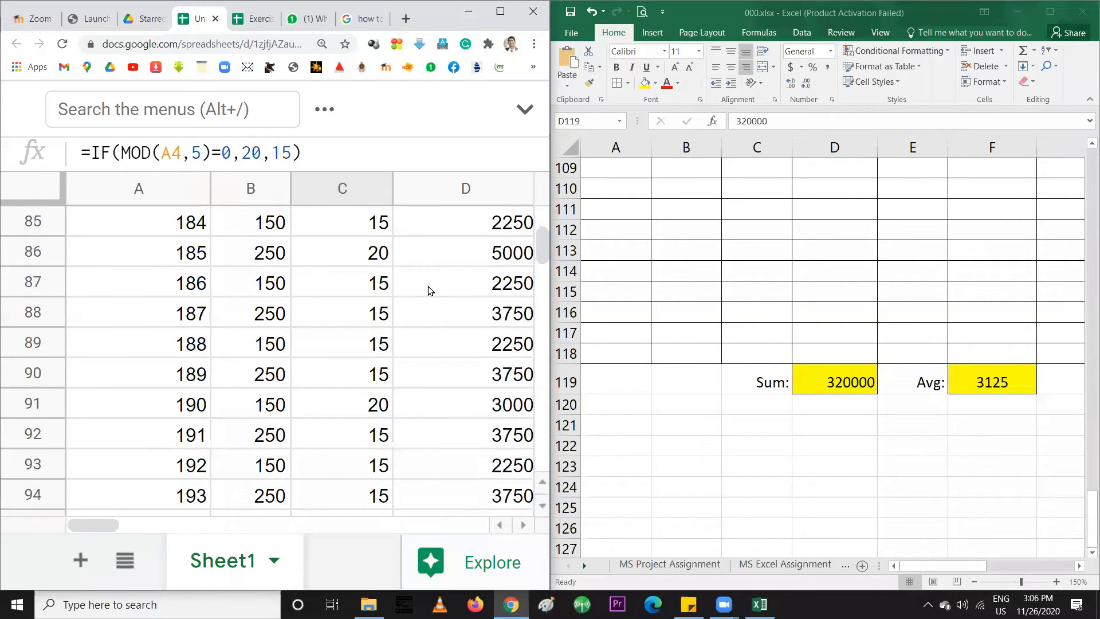
scroll(431, 291, down, 1)
scroll(428, 293, up, 1)
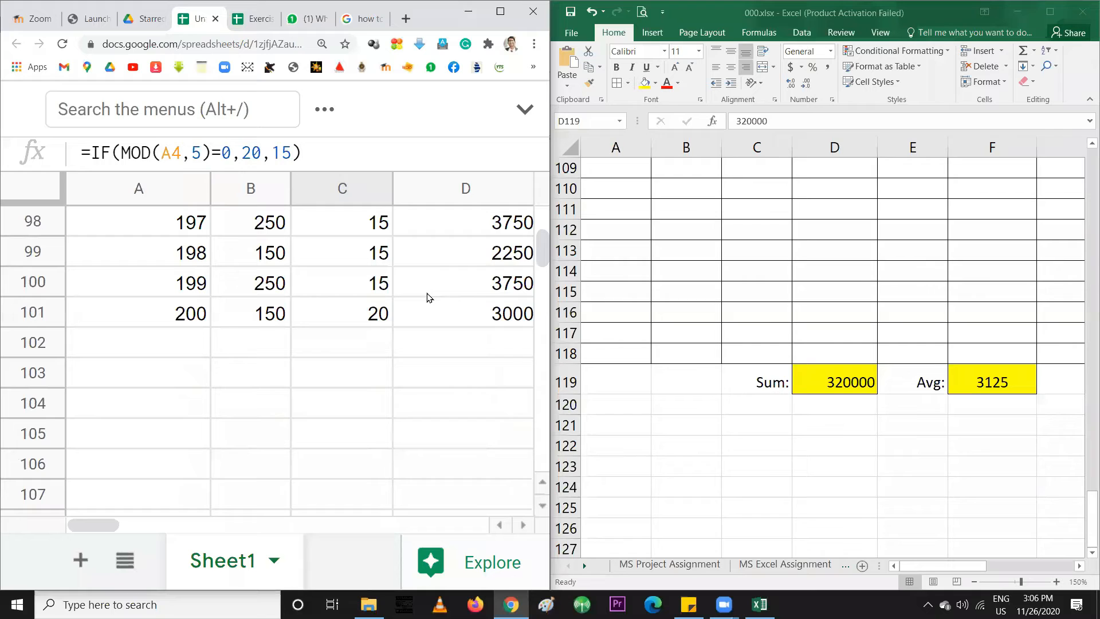
click(434, 343)
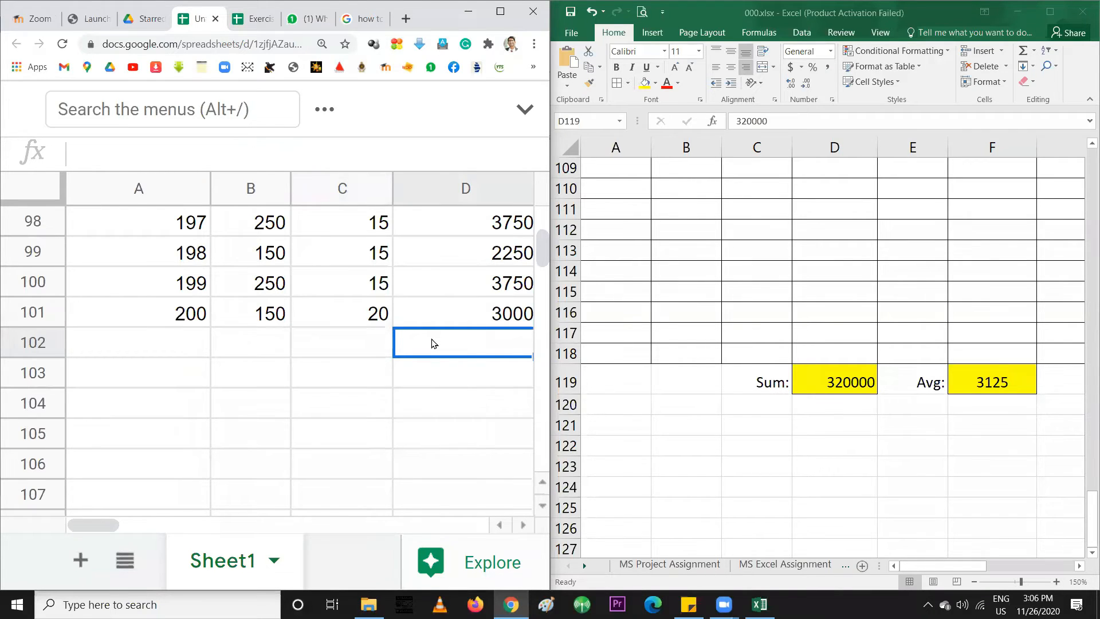
Type the label 'Sum:' into C102 and select D102 for the total
click(356, 343)
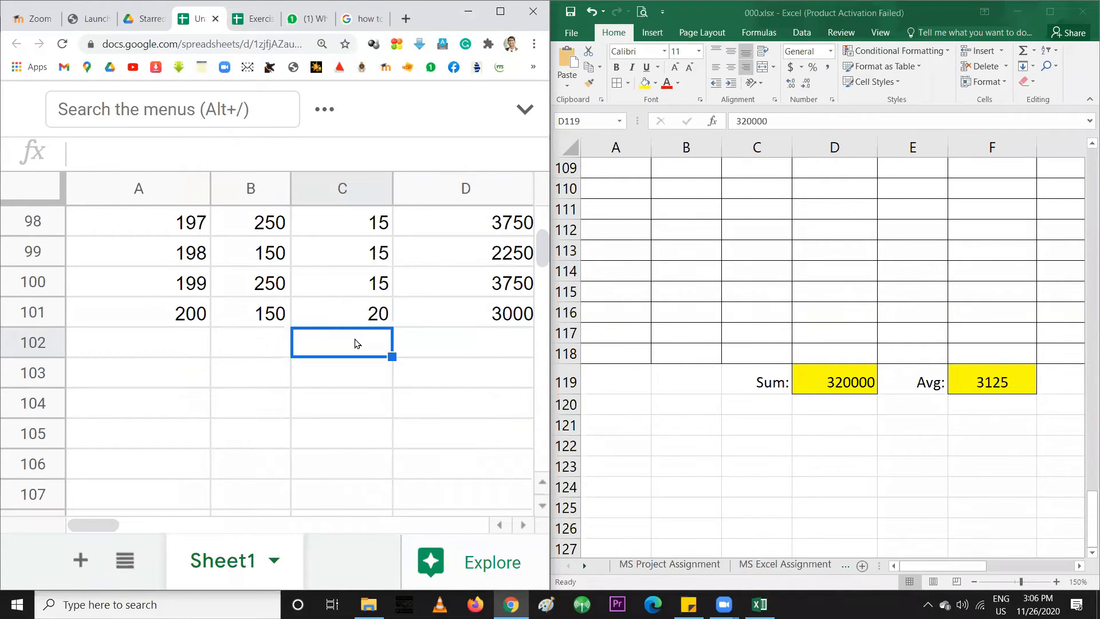
text(Sum:)
key(Return)
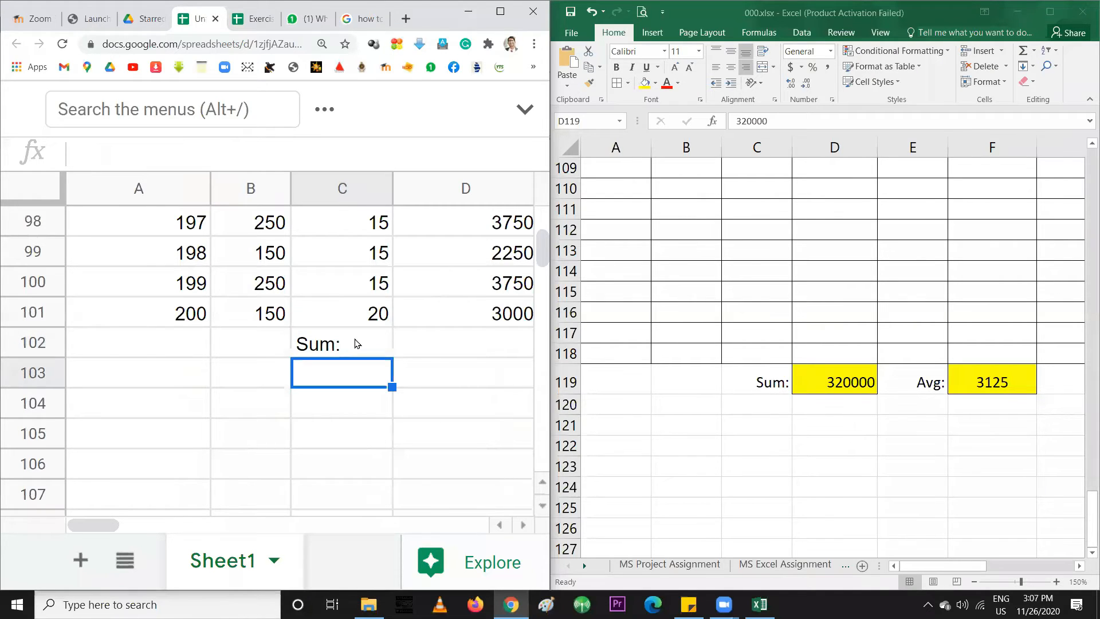
click(356, 344)
click(427, 341)
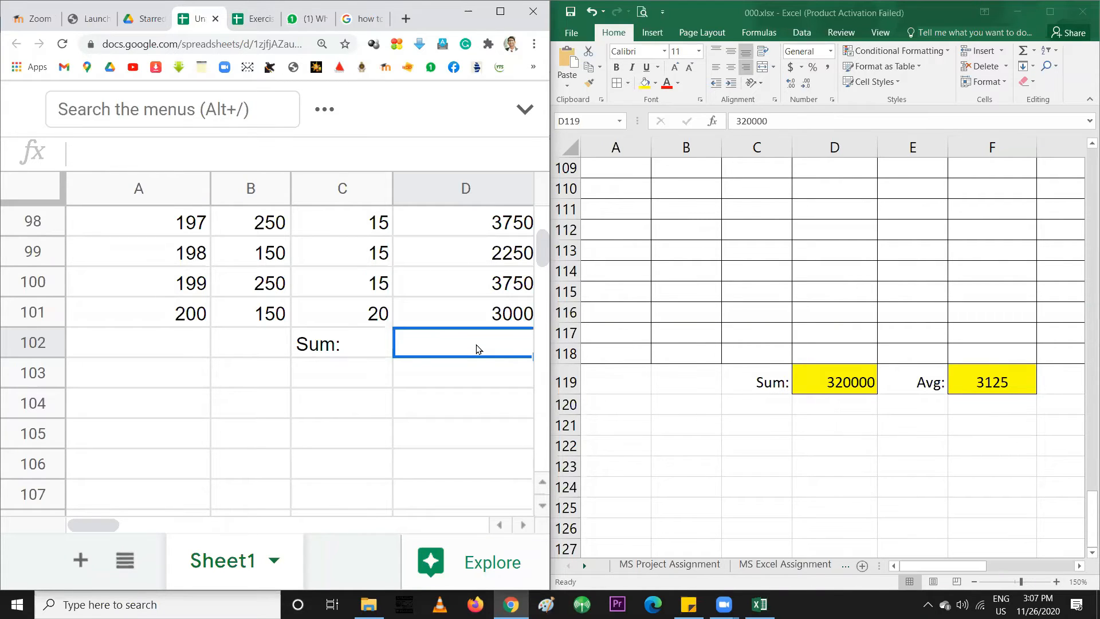
click(524, 526)
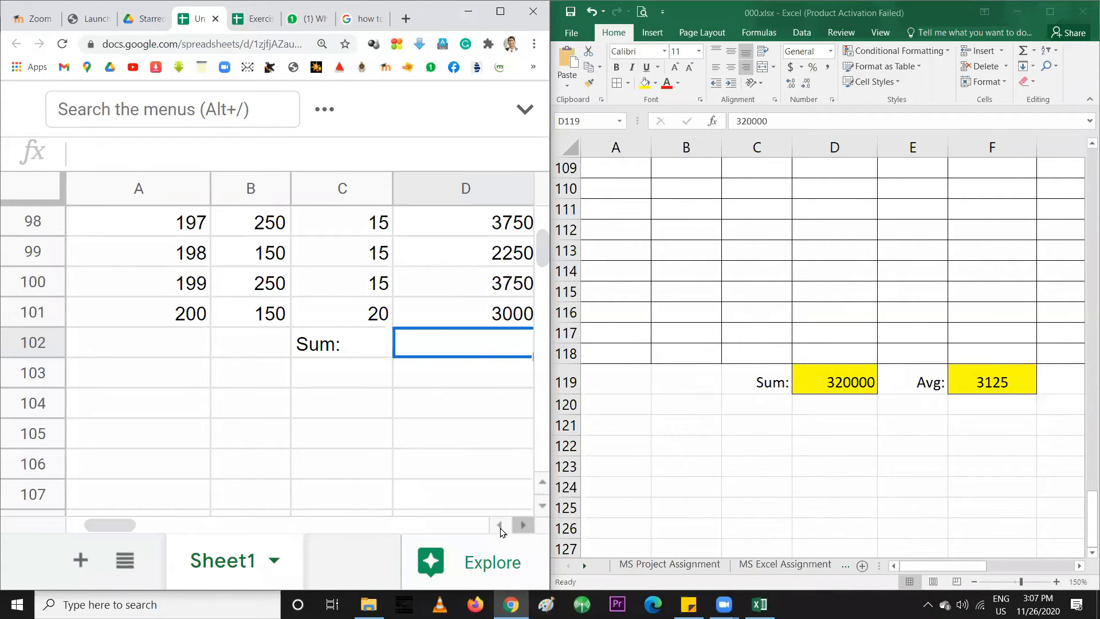
Enter =SUM(D2:D101) in D102 by selecting the Total Price range D2 through D101
drag(90, 525, 136, 533)
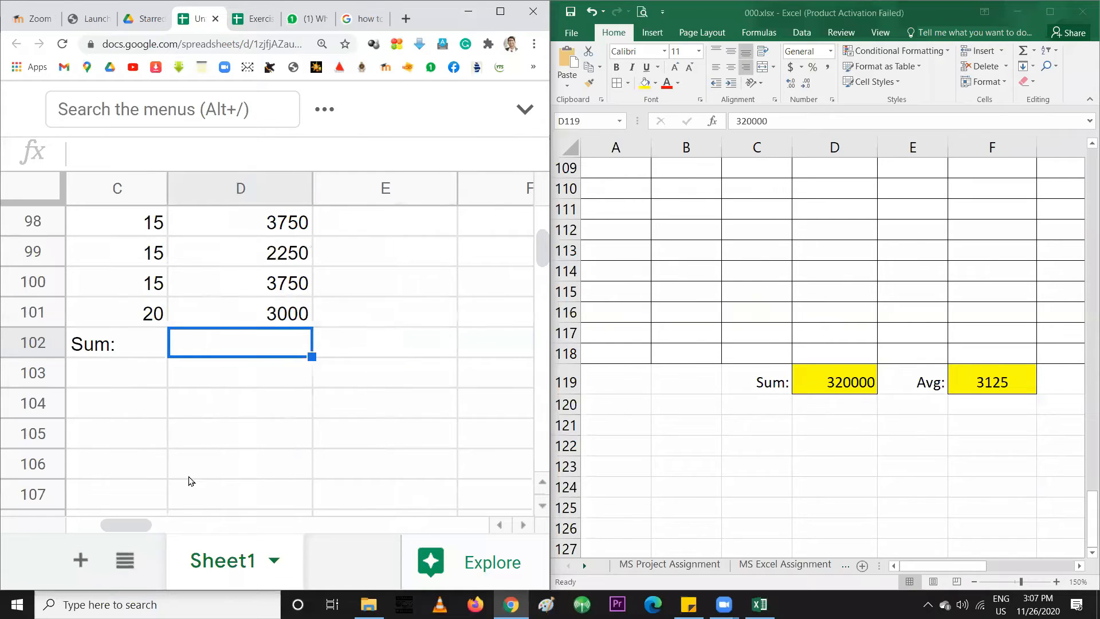
text(=SUM)
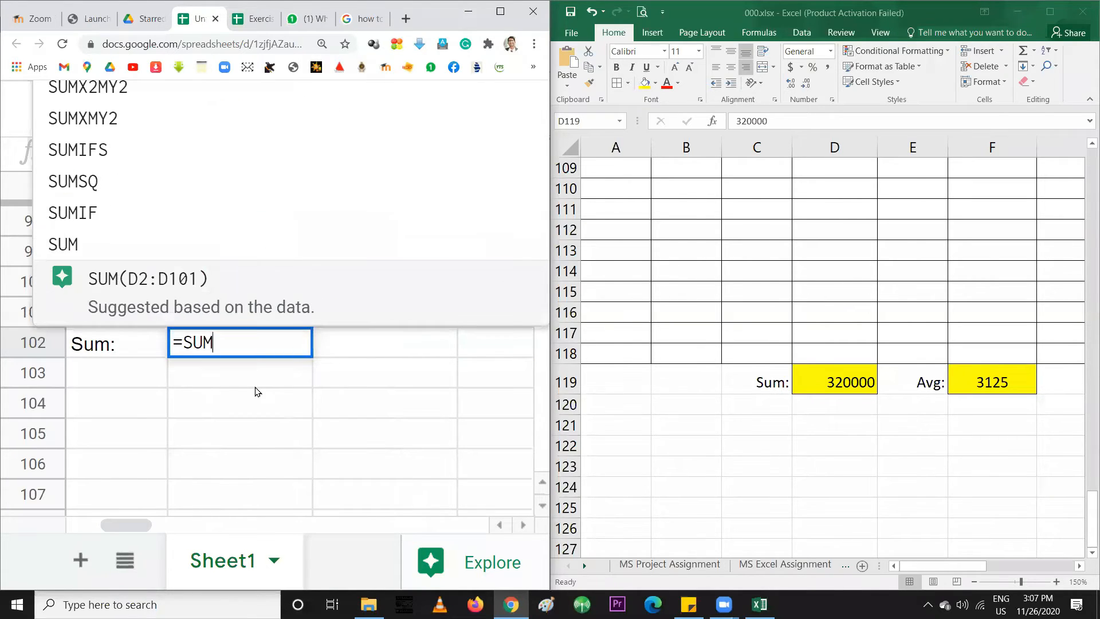
text(()
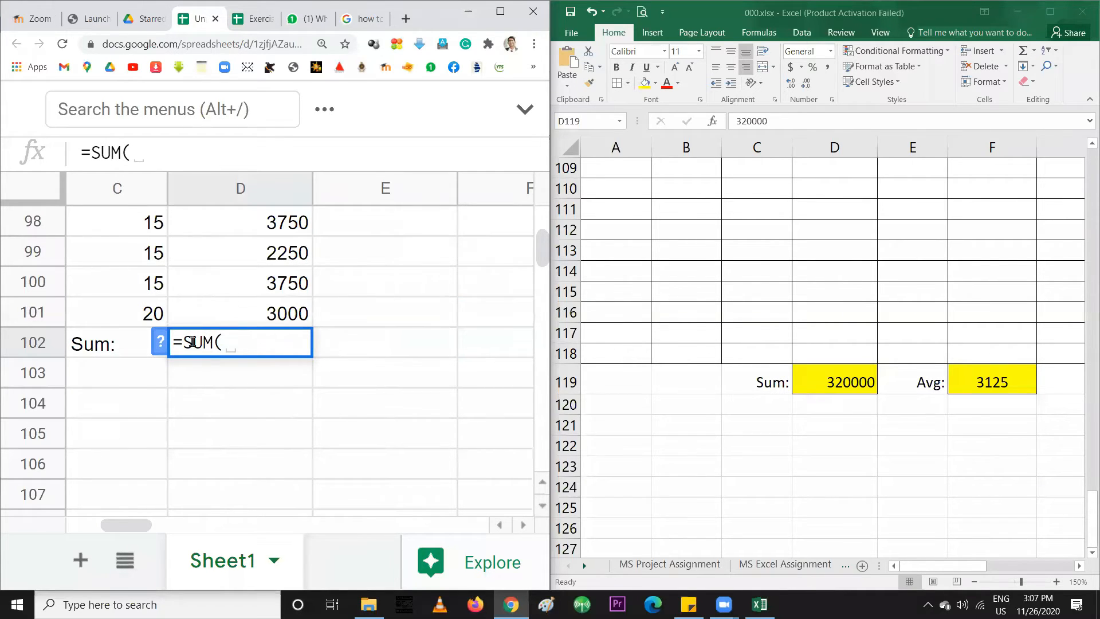
drag(185, 337, 223, 342)
click(229, 341)
scroll(273, 321, up, 20)
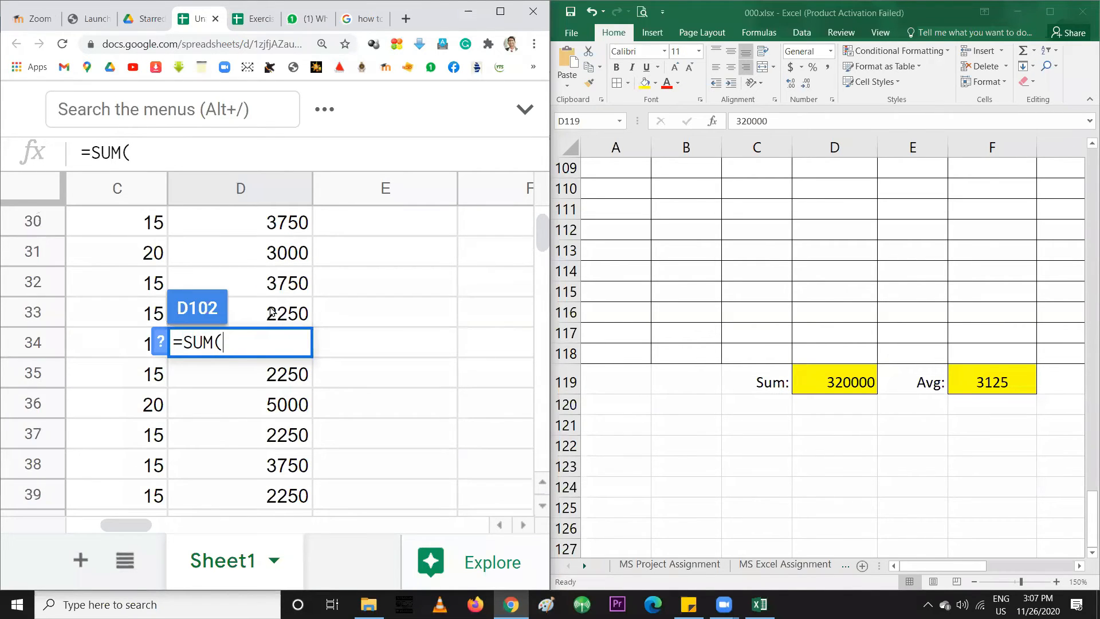
scroll(272, 312, up, 10)
click(264, 247)
drag(264, 247, 248, 435)
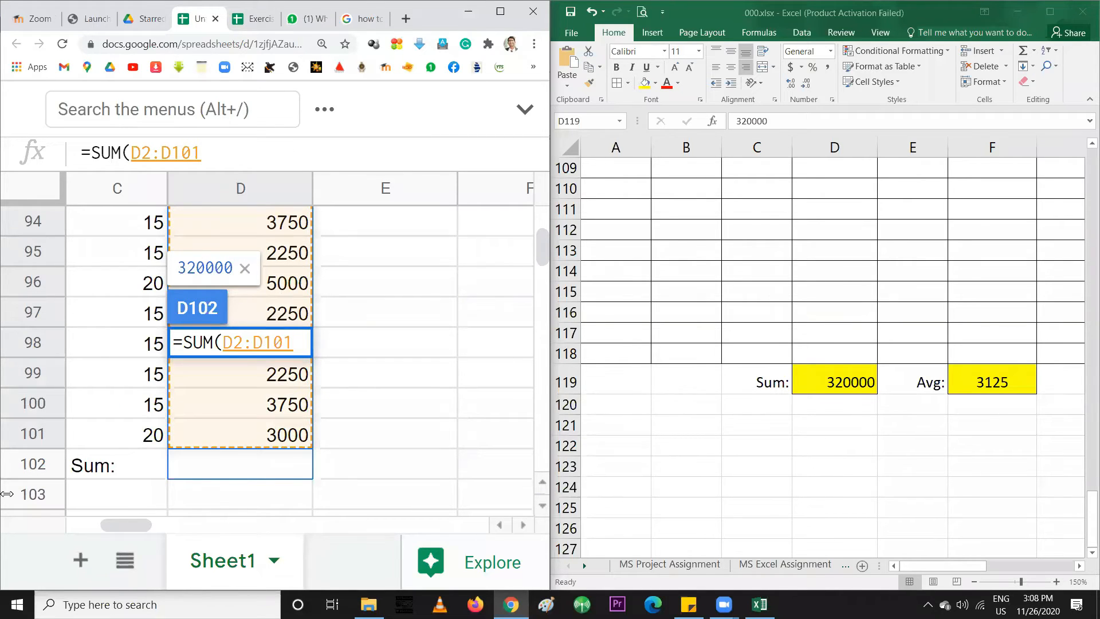
text())
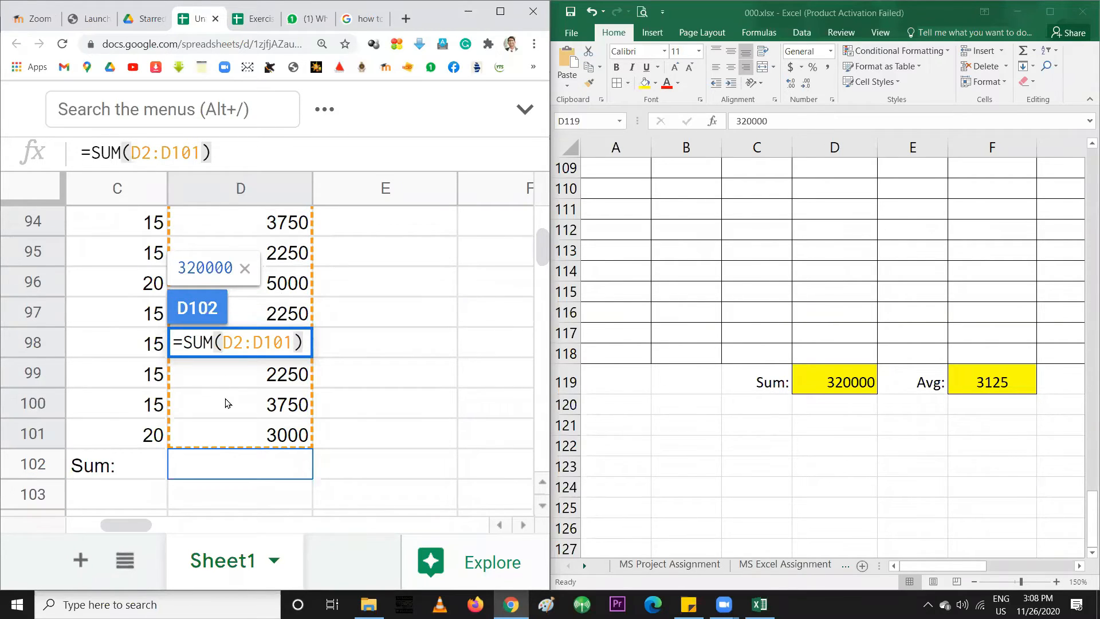
Preview the D2 (3750) and D101 (3000) references inside the D102 sum formula
click(246, 343)
drag(222, 344, 246, 344)
drag(245, 344, 294, 344)
click(225, 342)
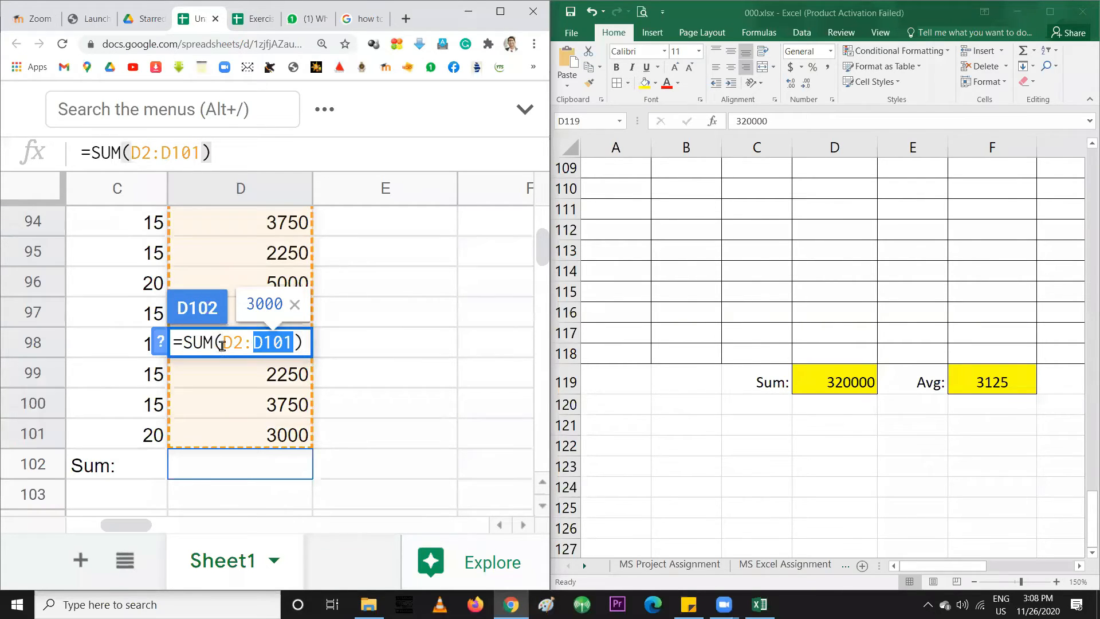
click(224, 342)
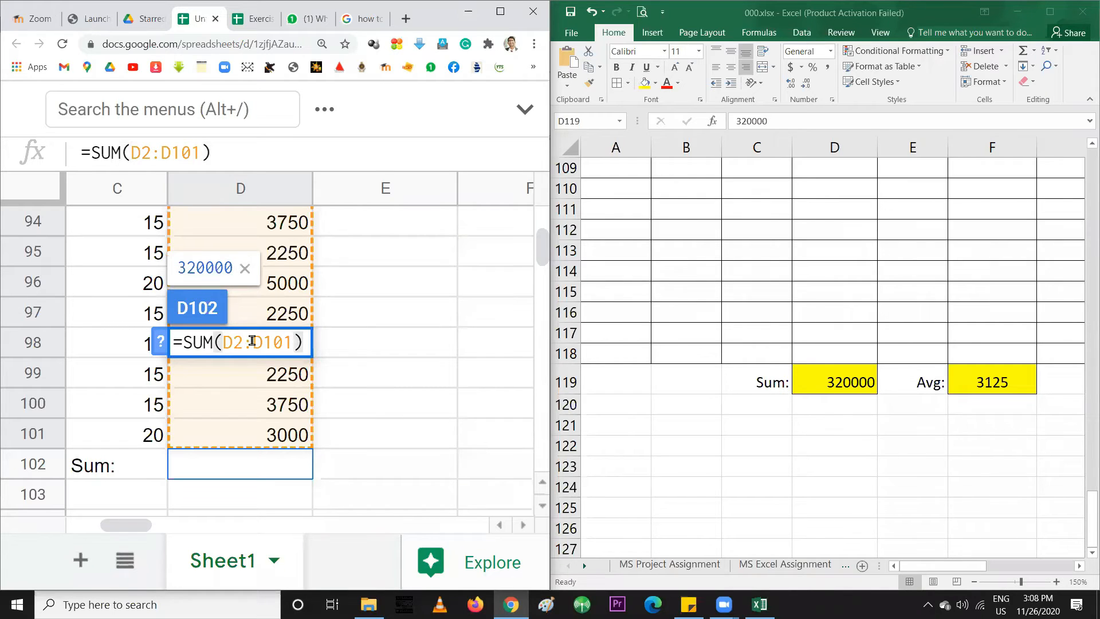
click(253, 341)
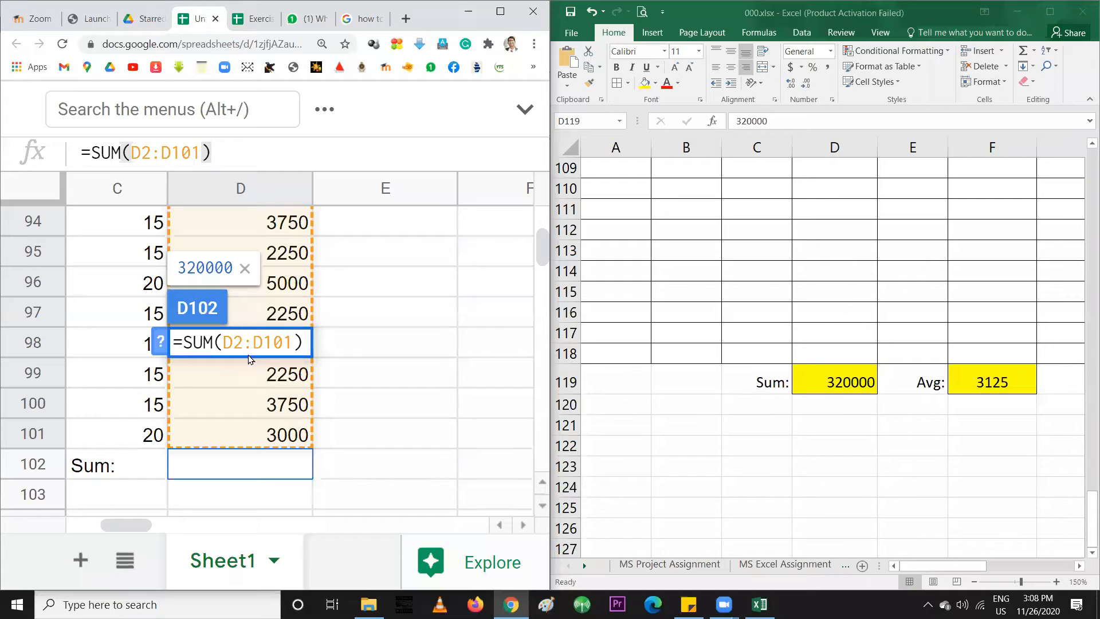
drag(222, 342, 296, 341)
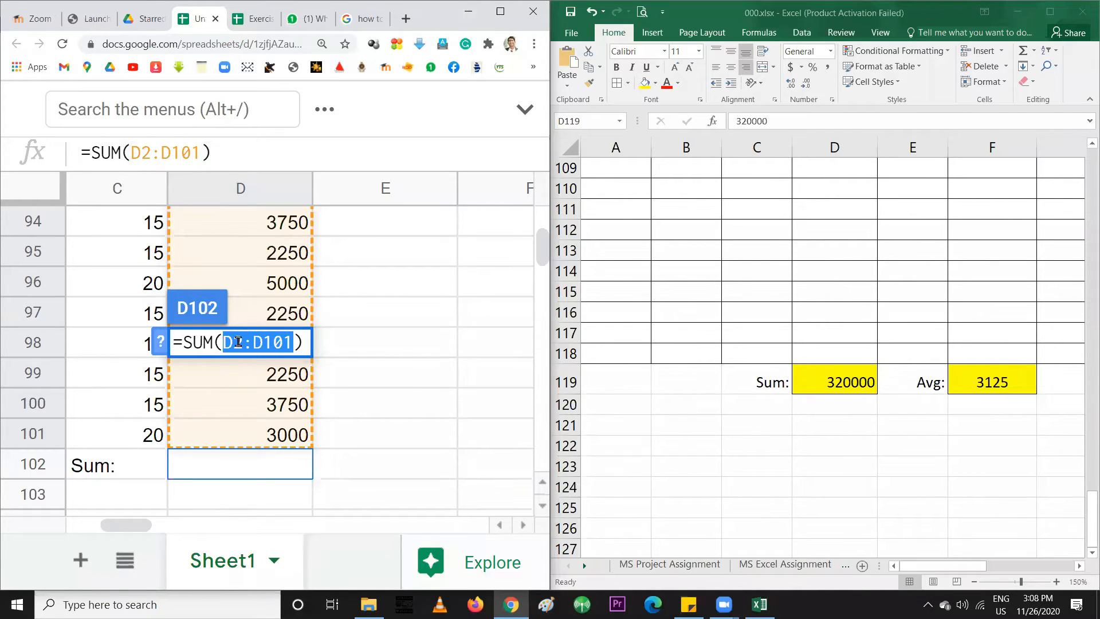
click(234, 341)
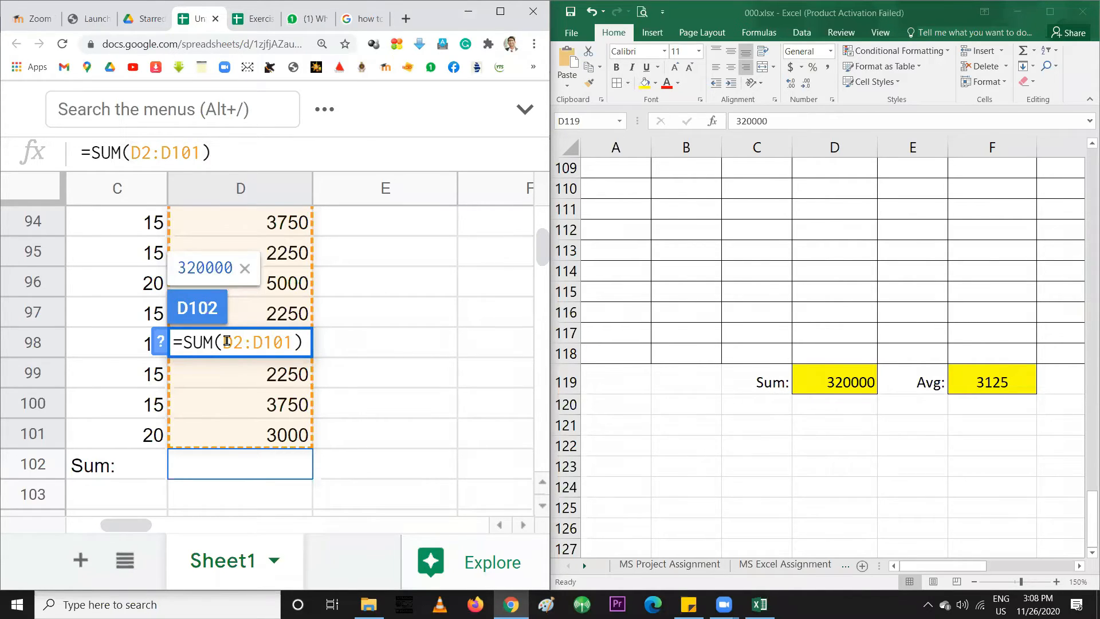
double_click(228, 342)
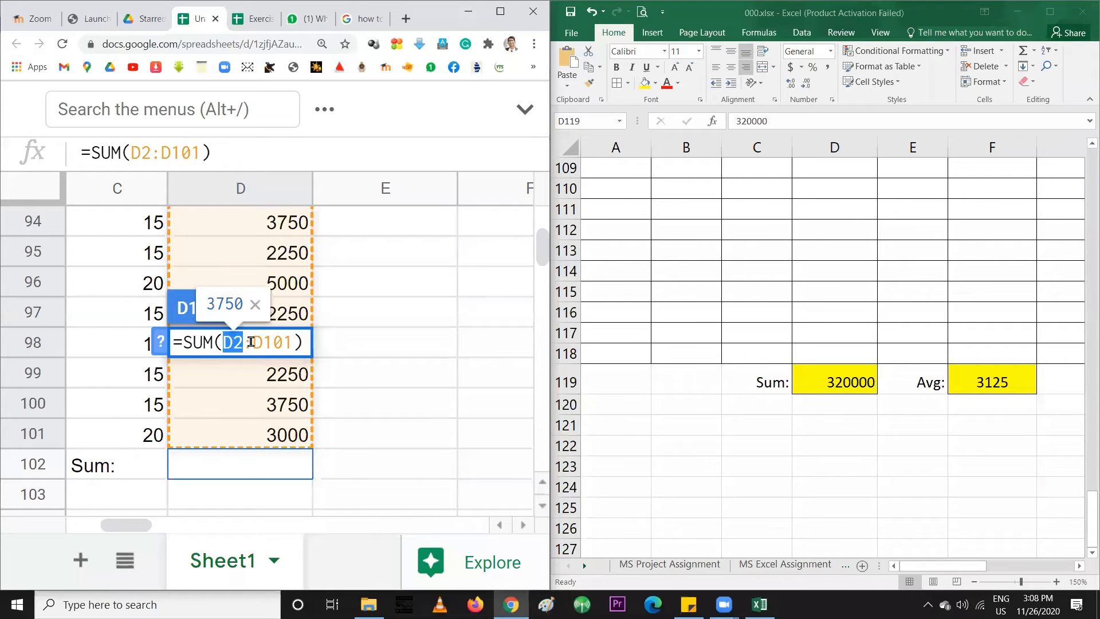
drag(253, 342, 296, 342)
double_click(227, 342)
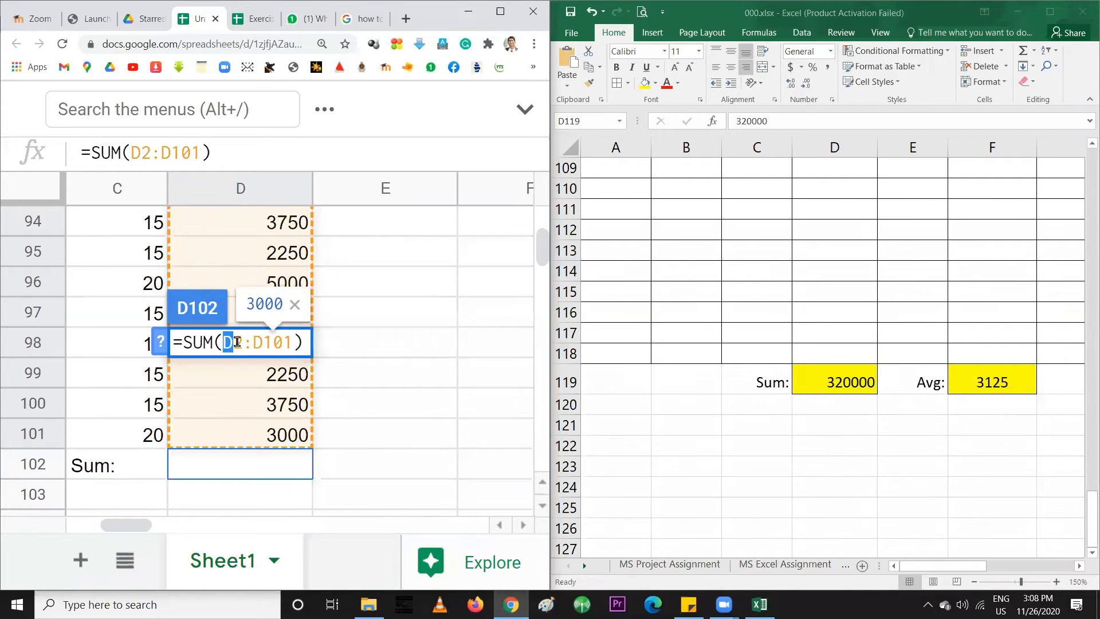
click(260, 342)
drag(260, 342, 294, 343)
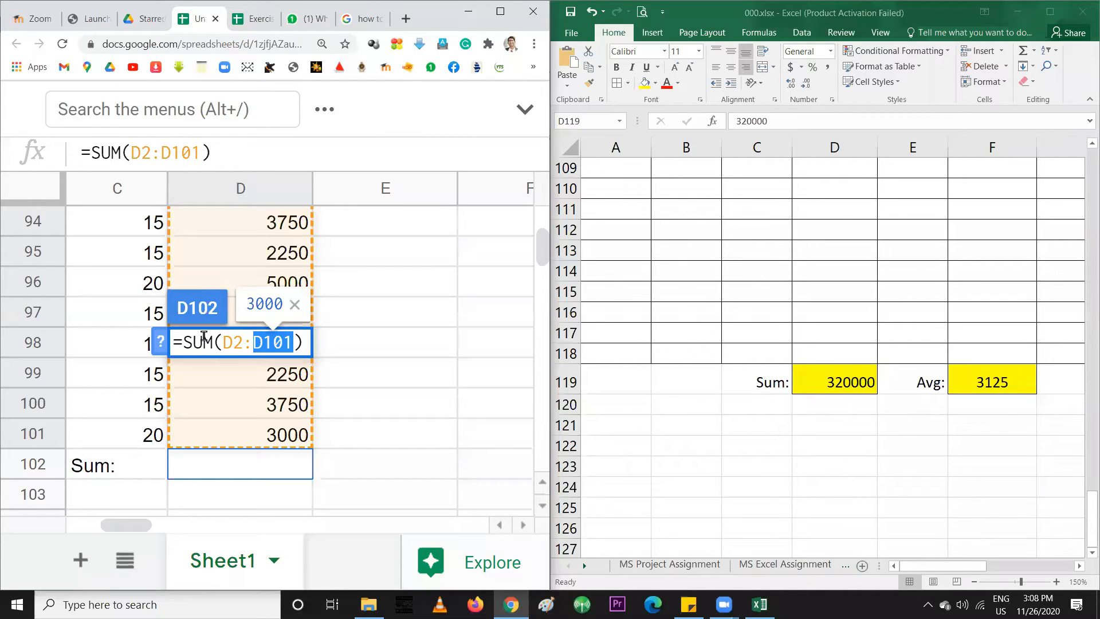
Commit =SUM(D2:D101) so D102 shows 320000, then move to column E
key(Return)
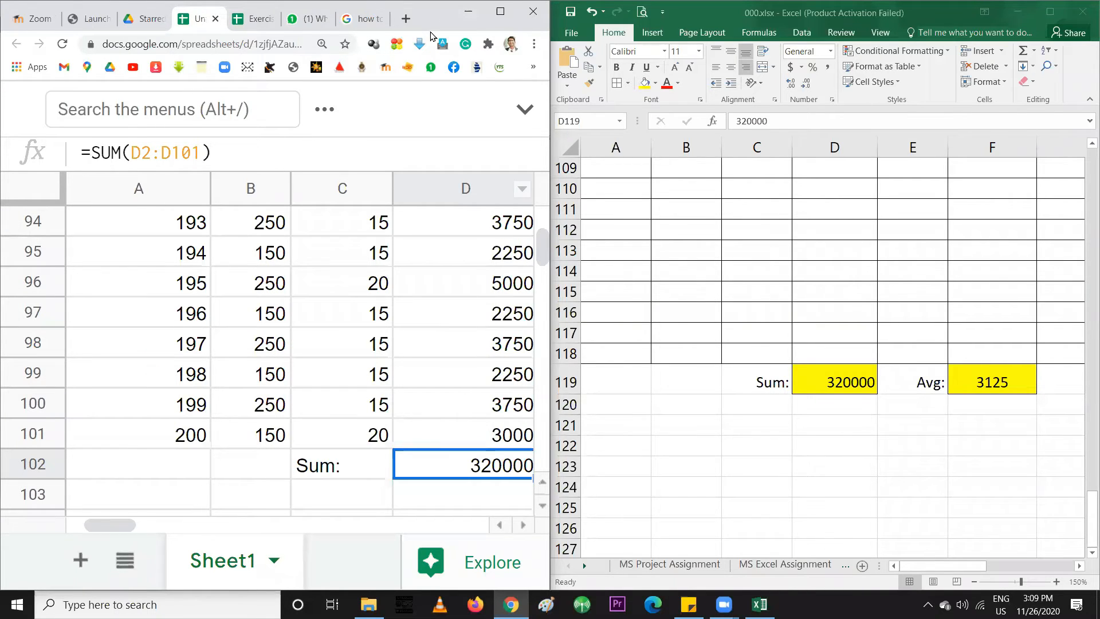
click(523, 525)
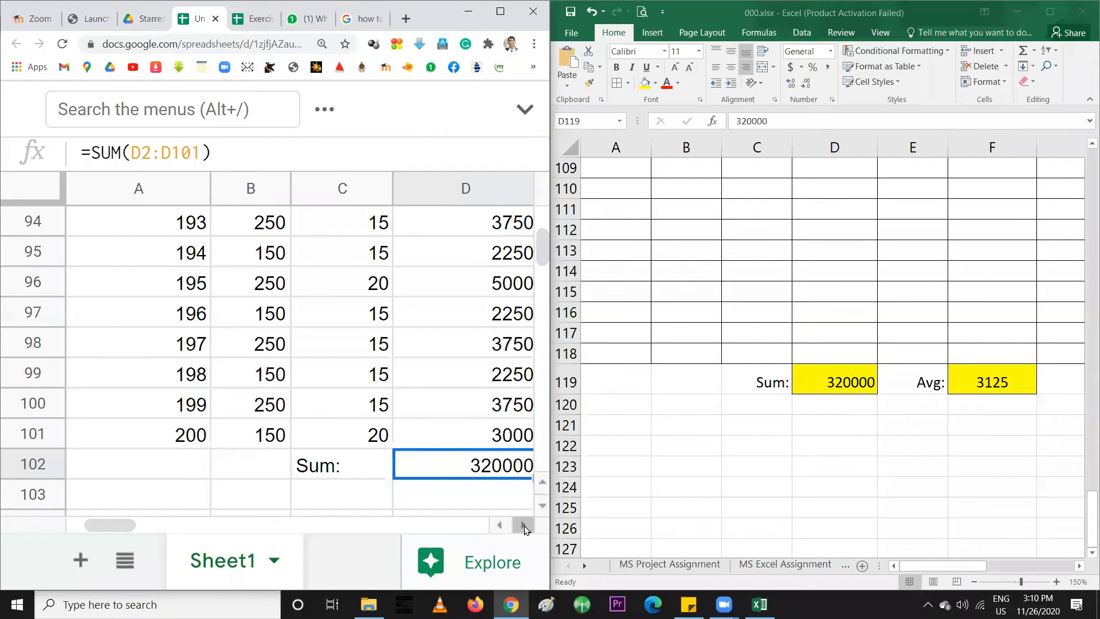
drag(119, 528, 145, 532)
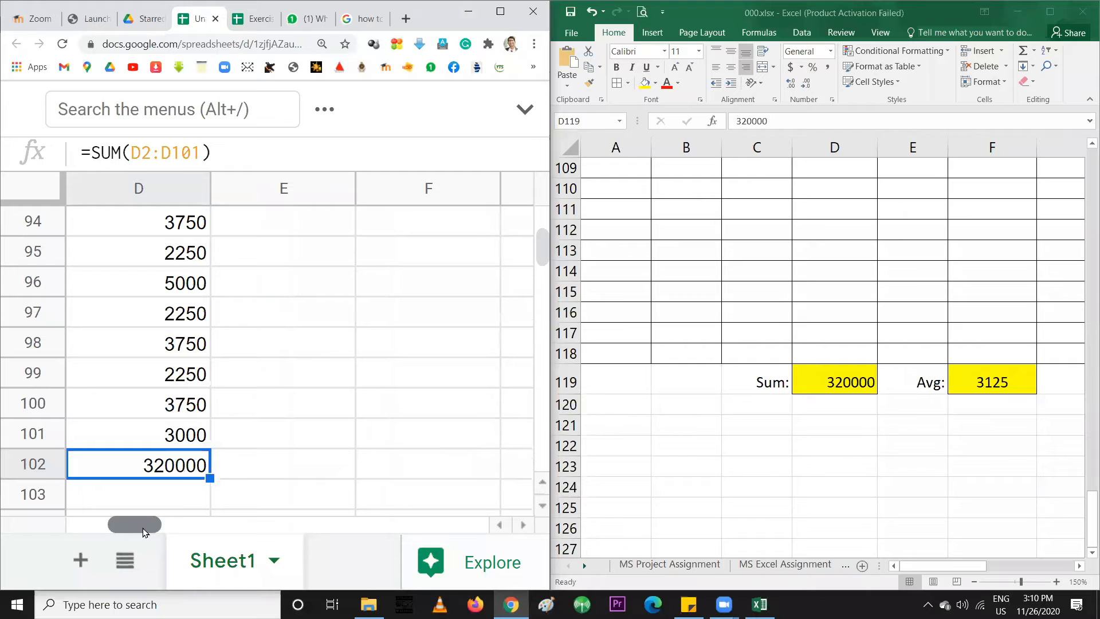
click(257, 462)
scroll(257, 453, up, 15)
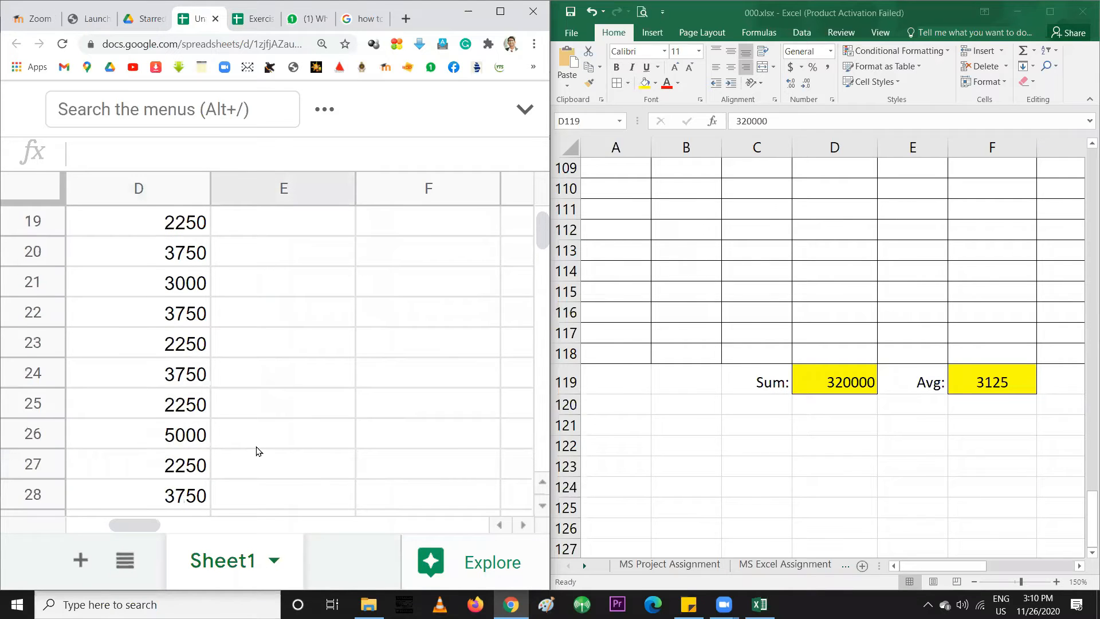
scroll(256, 452, up, 4)
Type the header 'Cumulative Addition' into cell E1
click(242, 290)
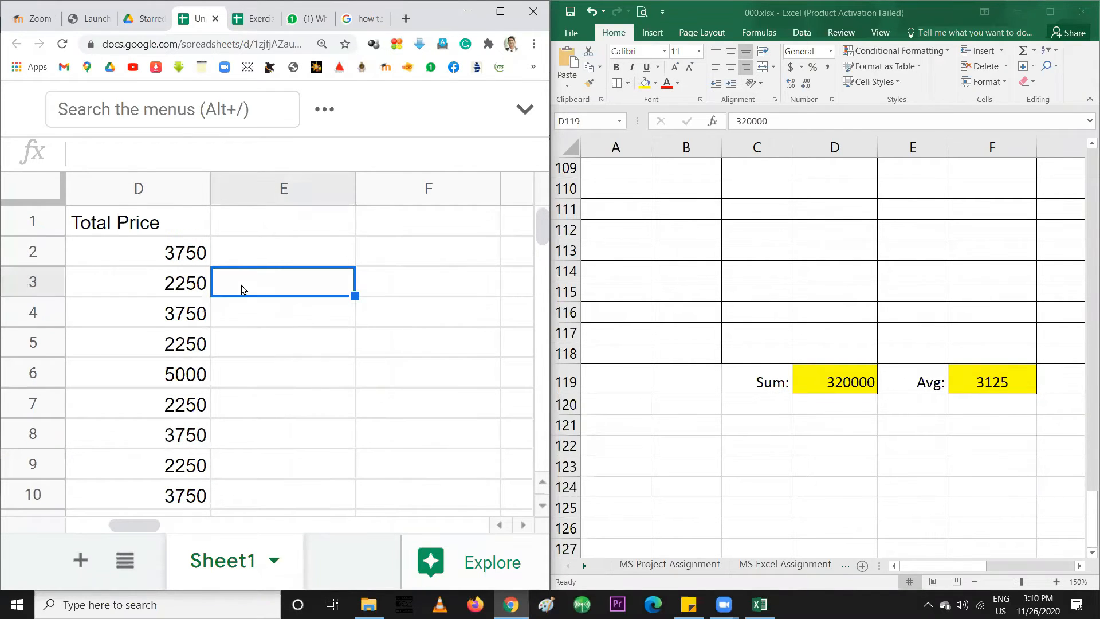
click(245, 250)
click(250, 224)
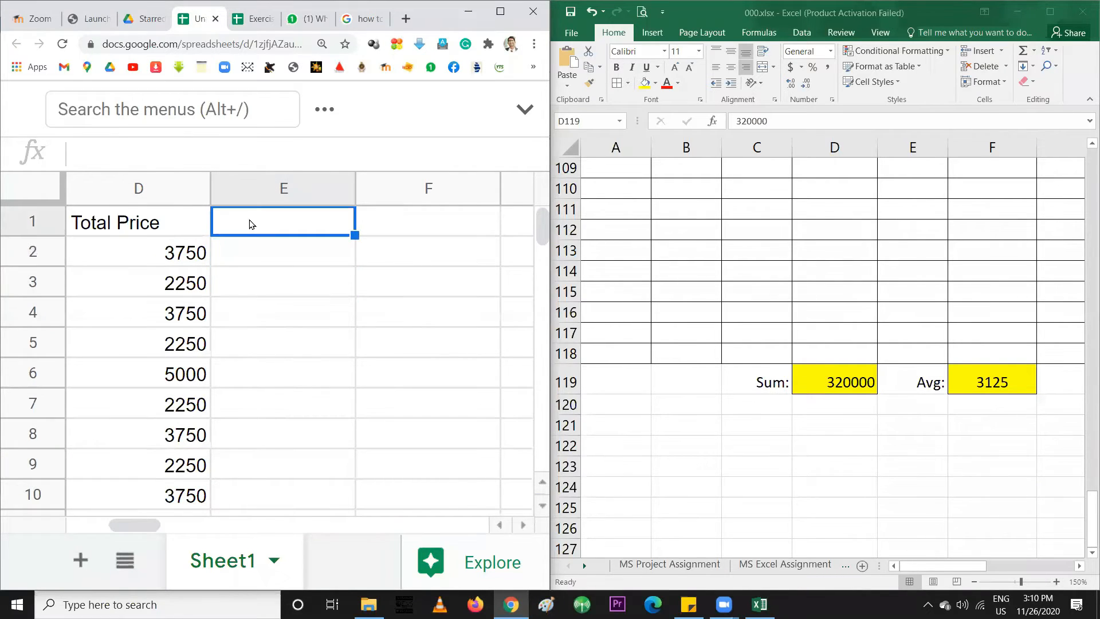
text(Cumulatv)
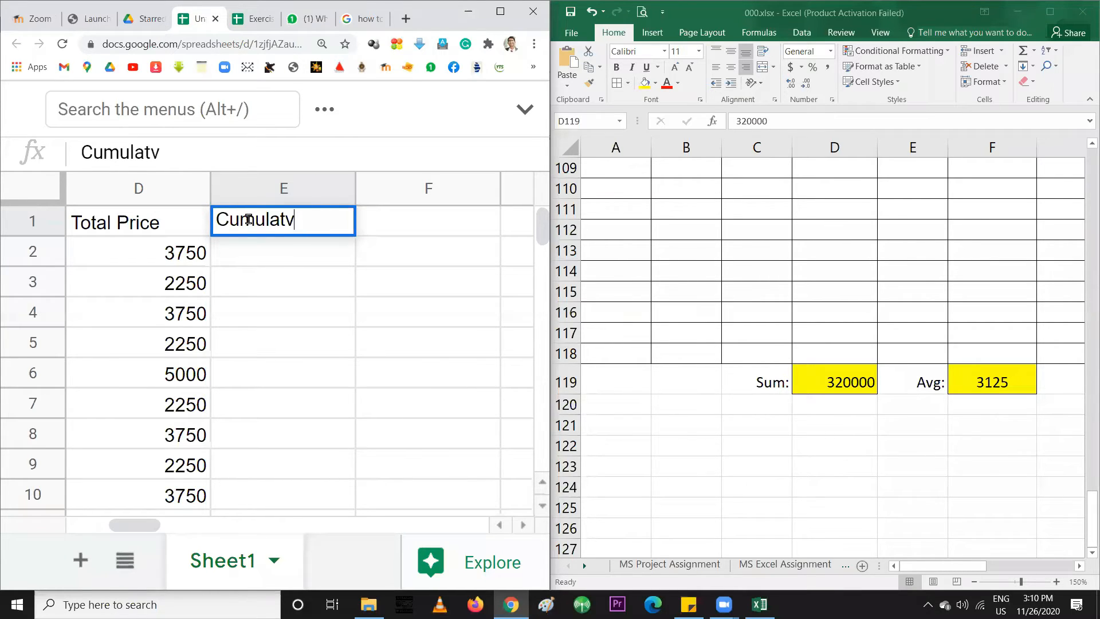
key(BackSpace)
text(ive Addition)
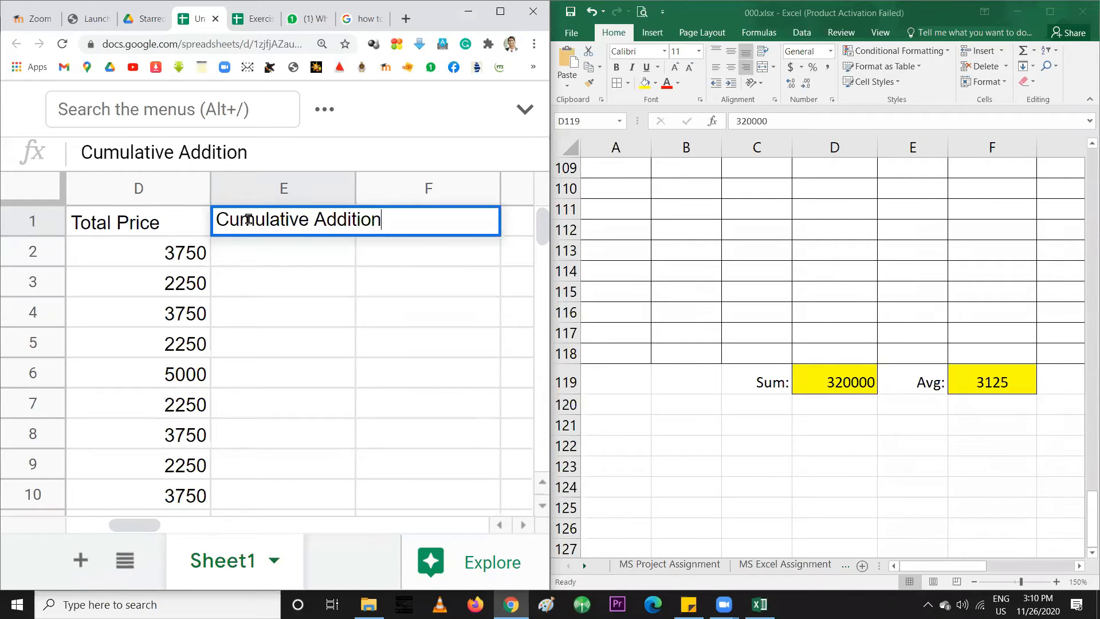
key(Return)
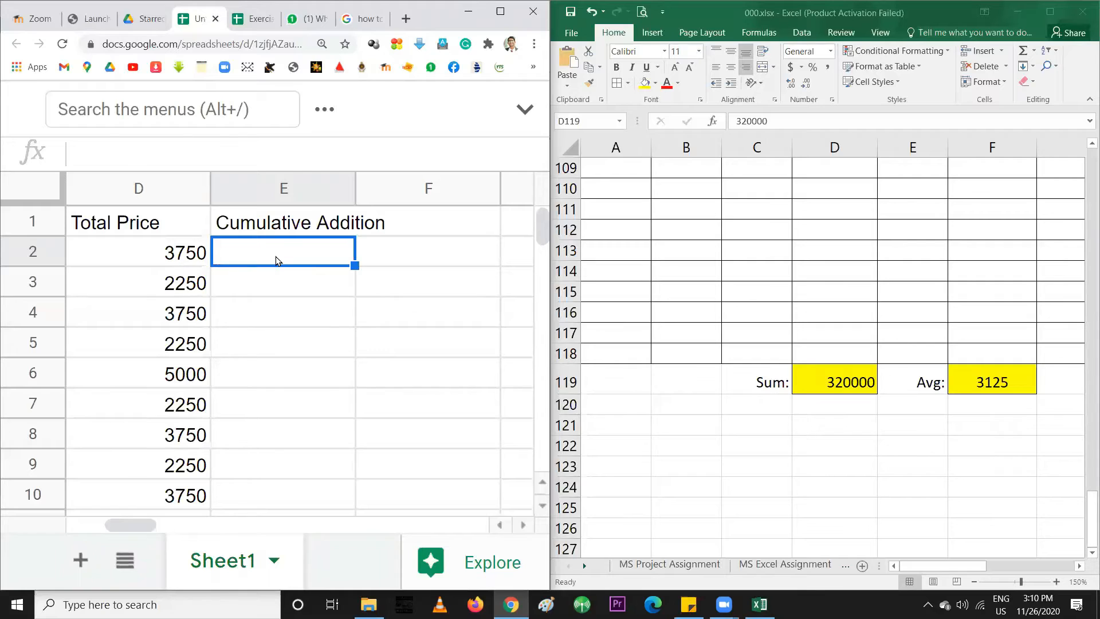
click(269, 286)
After checking the Total Price formulas, enter 3750 as the first running total in E2
drag(172, 253, 147, 319)
click(235, 320)
click(165, 248)
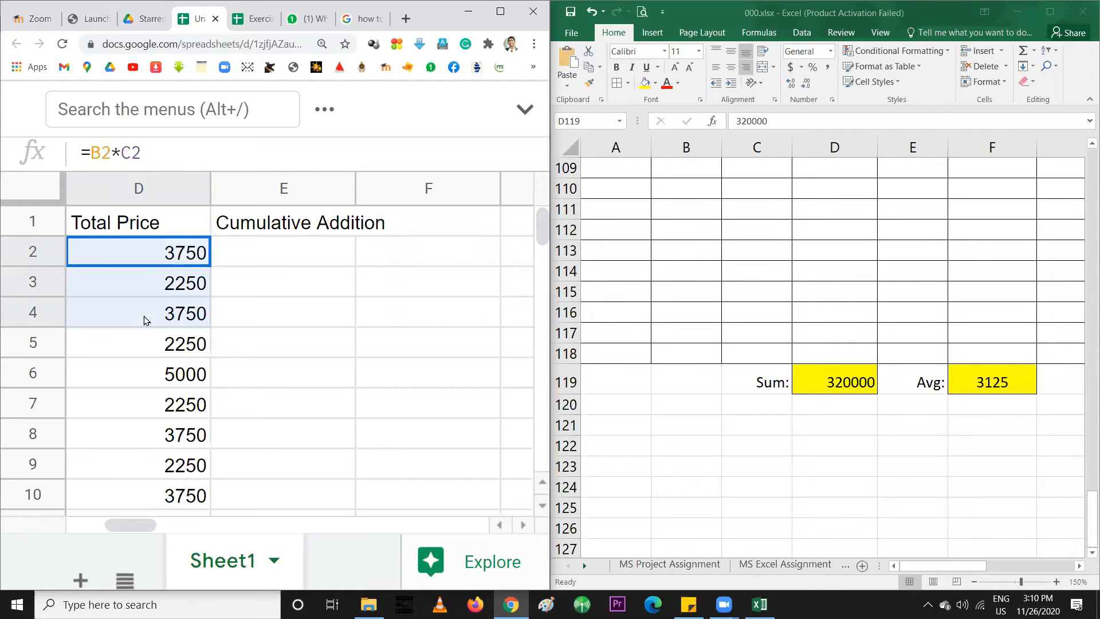
click(272, 315)
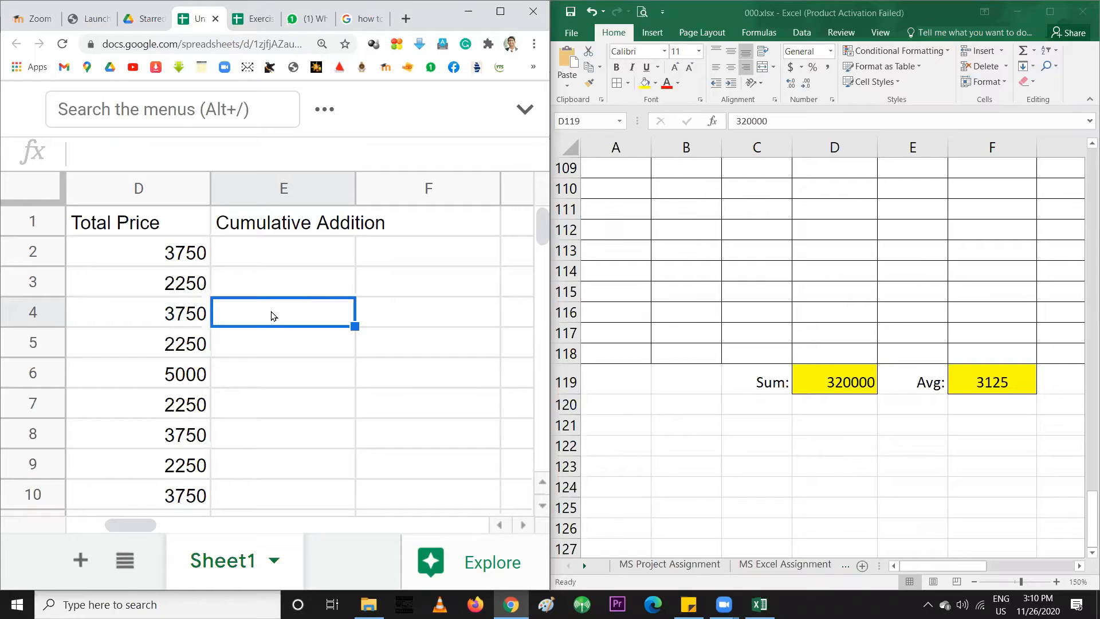
click(165, 248)
click(247, 265)
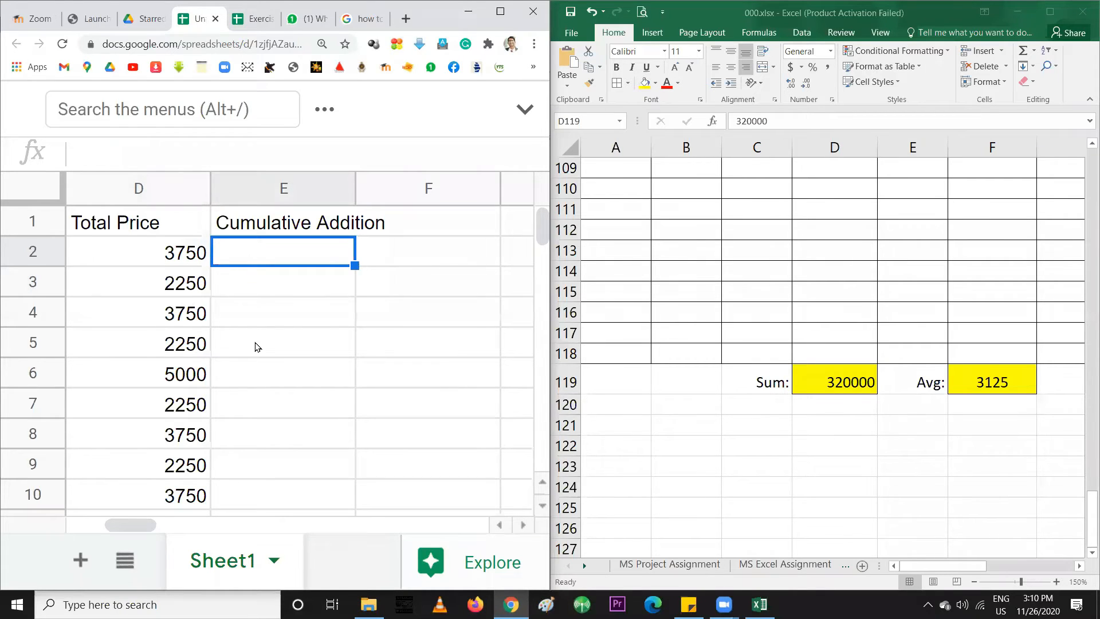
click(255, 376)
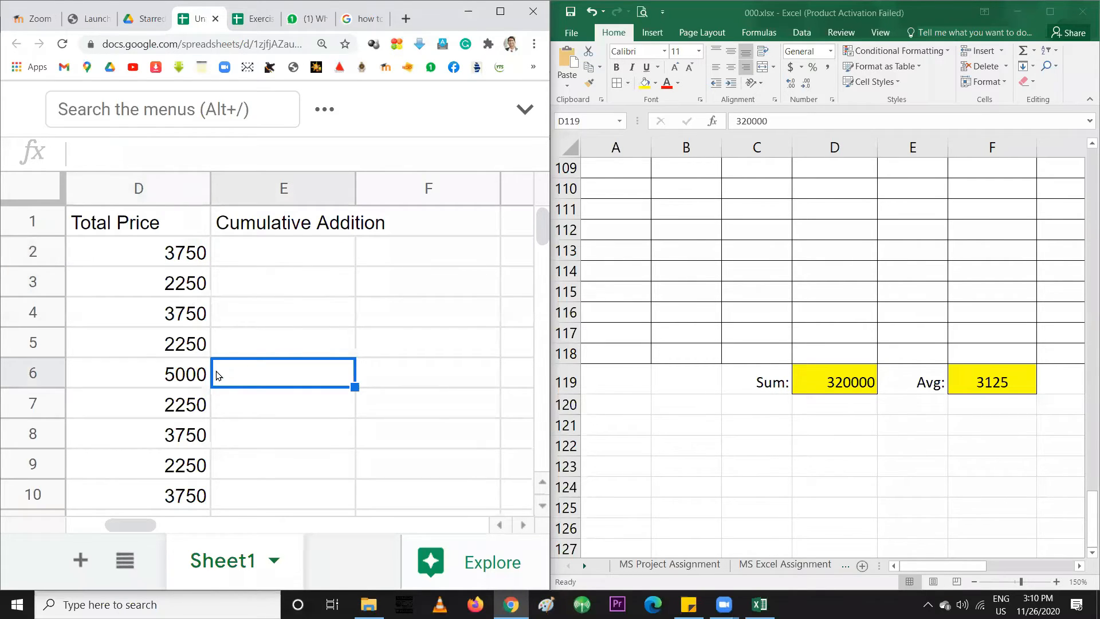
click(273, 253)
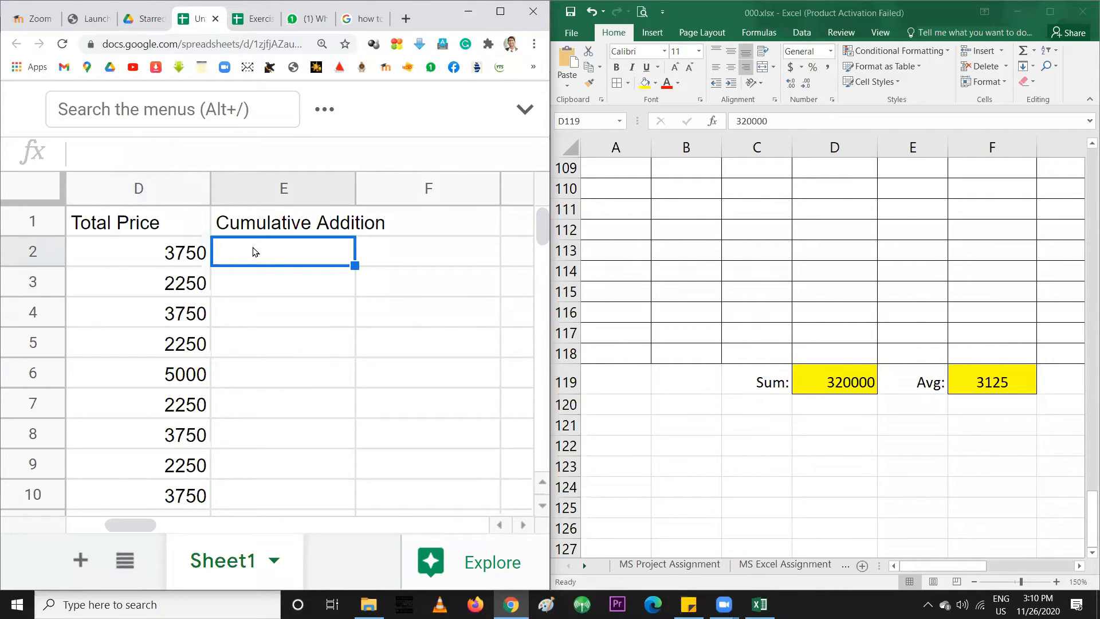
text(3750)
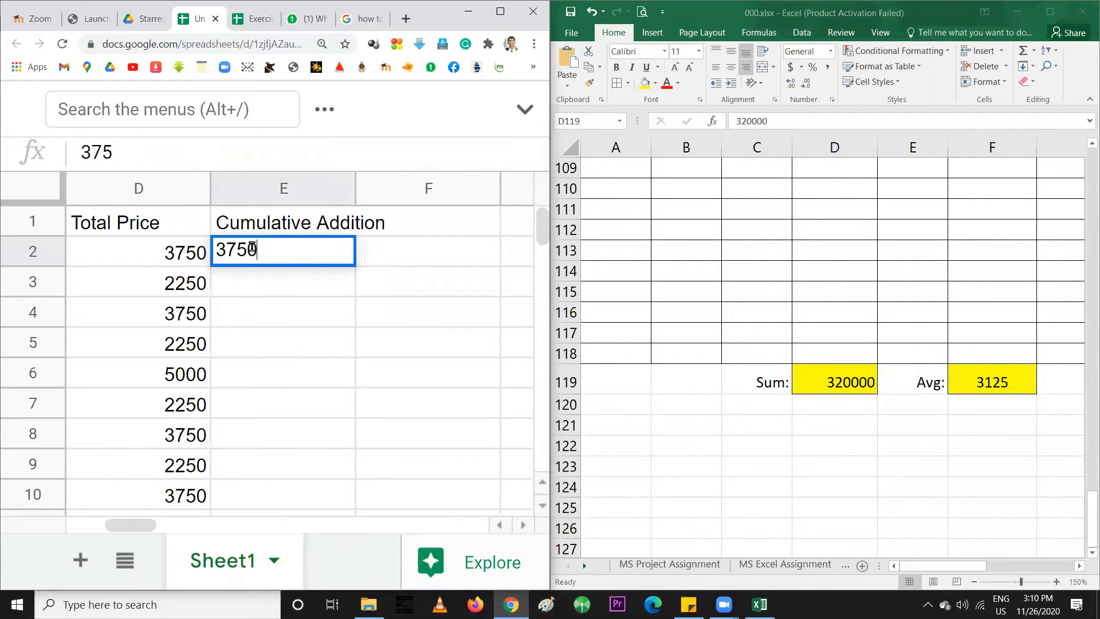
key(Return)
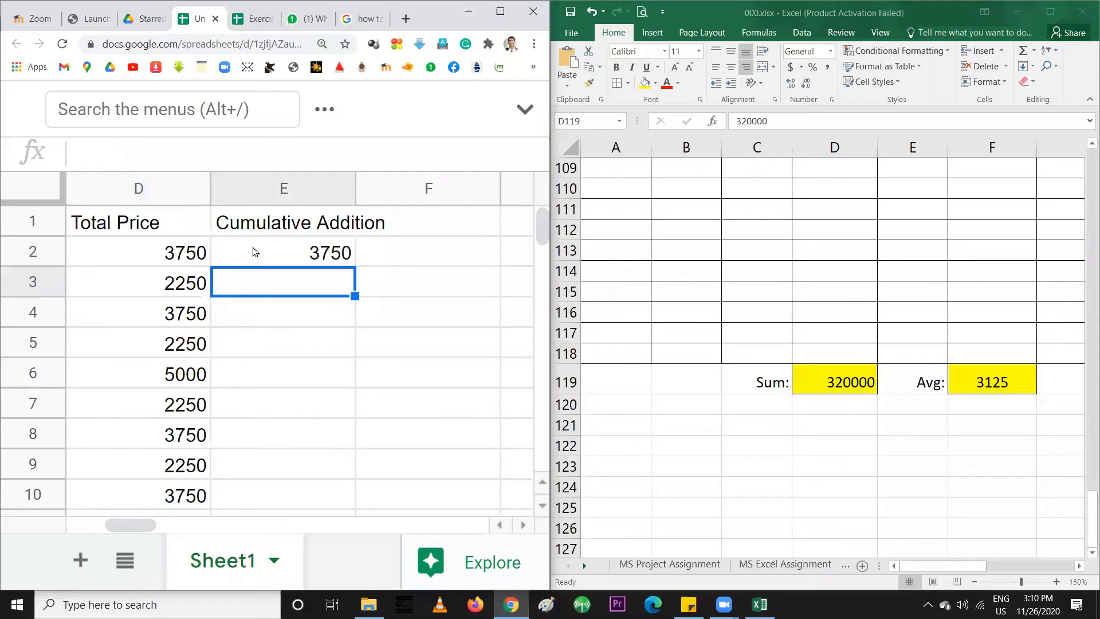
Enter running totals 6000, 9750 and 12000 into E3, E4 and E5
click(166, 286)
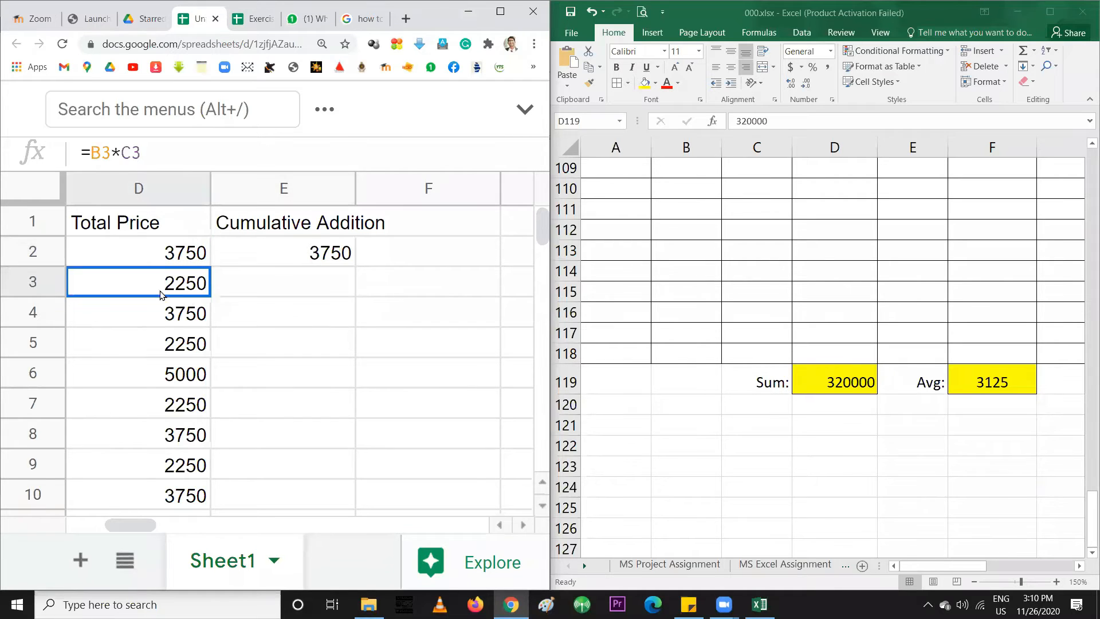
click(241, 289)
text(6000)
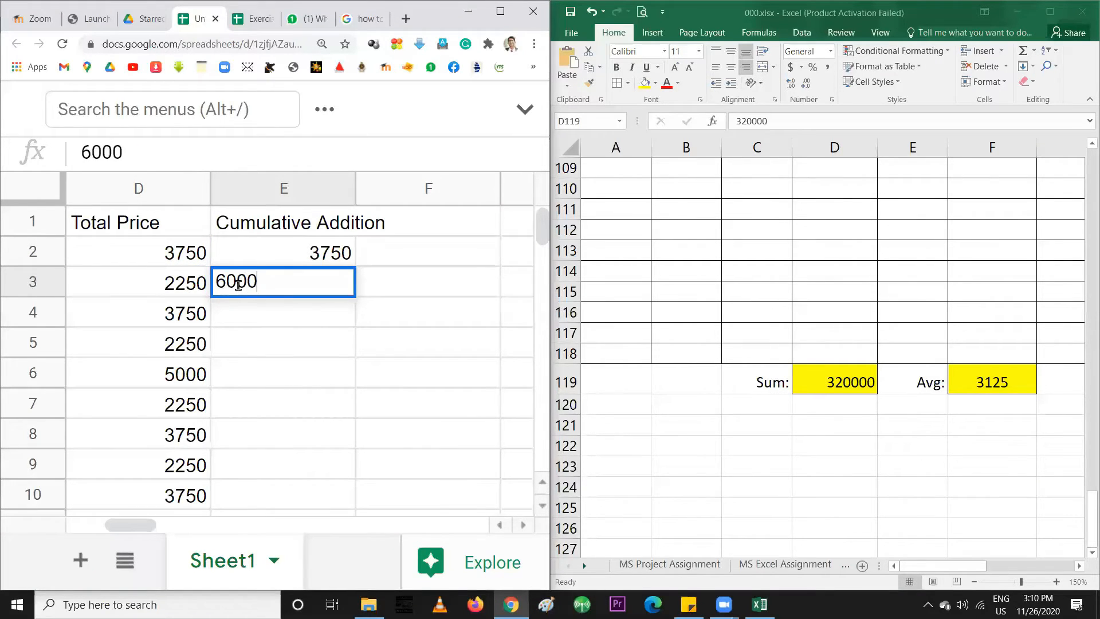
key(Return)
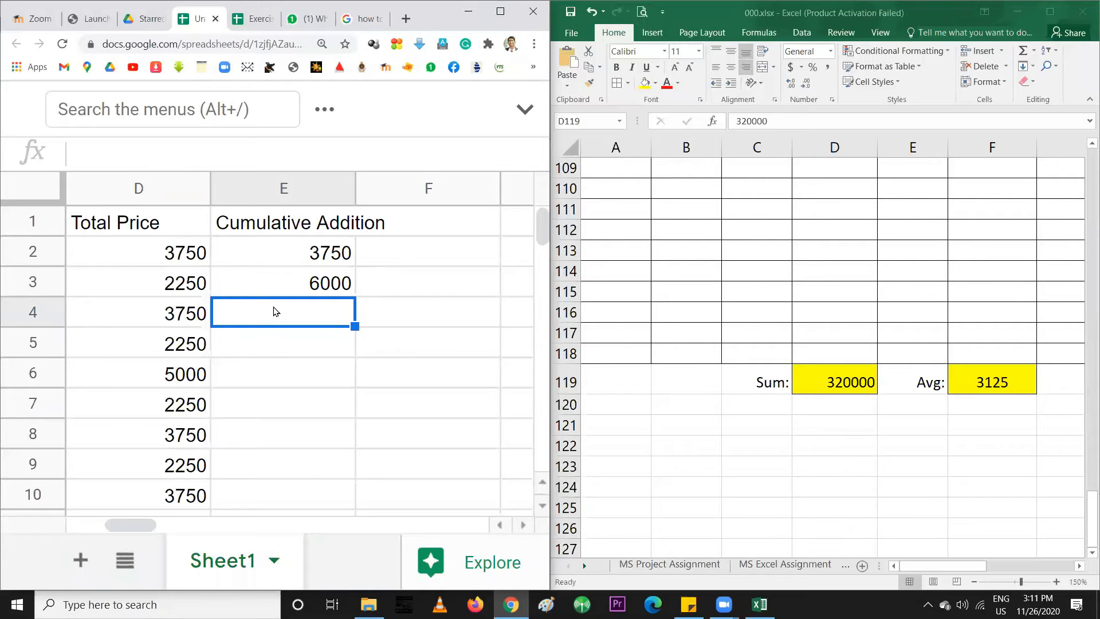
text(975)
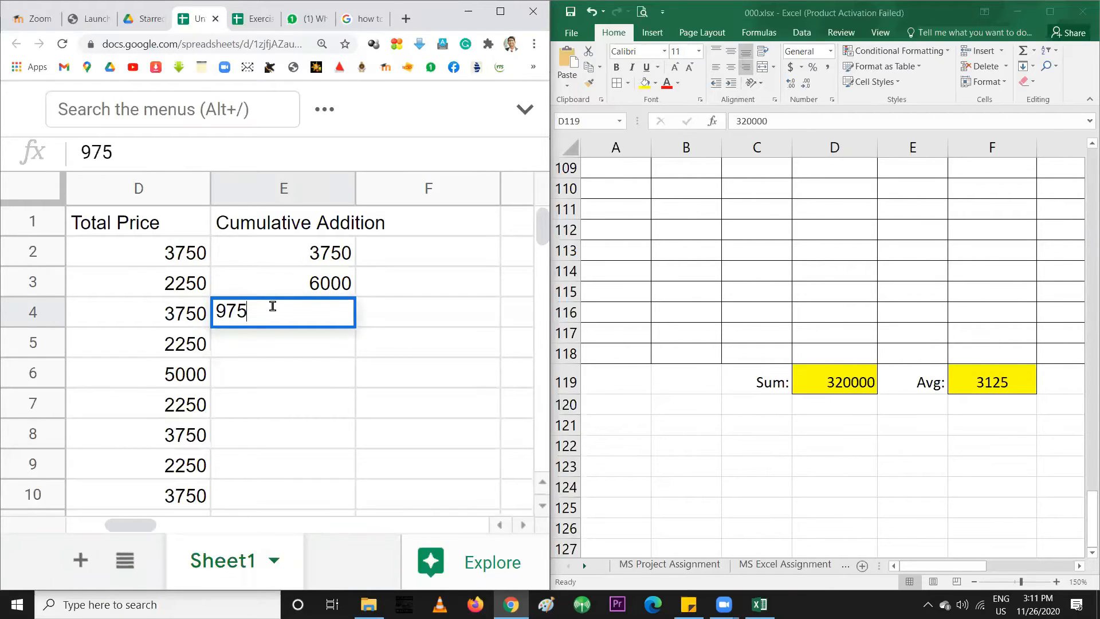
text(0)
key(Return)
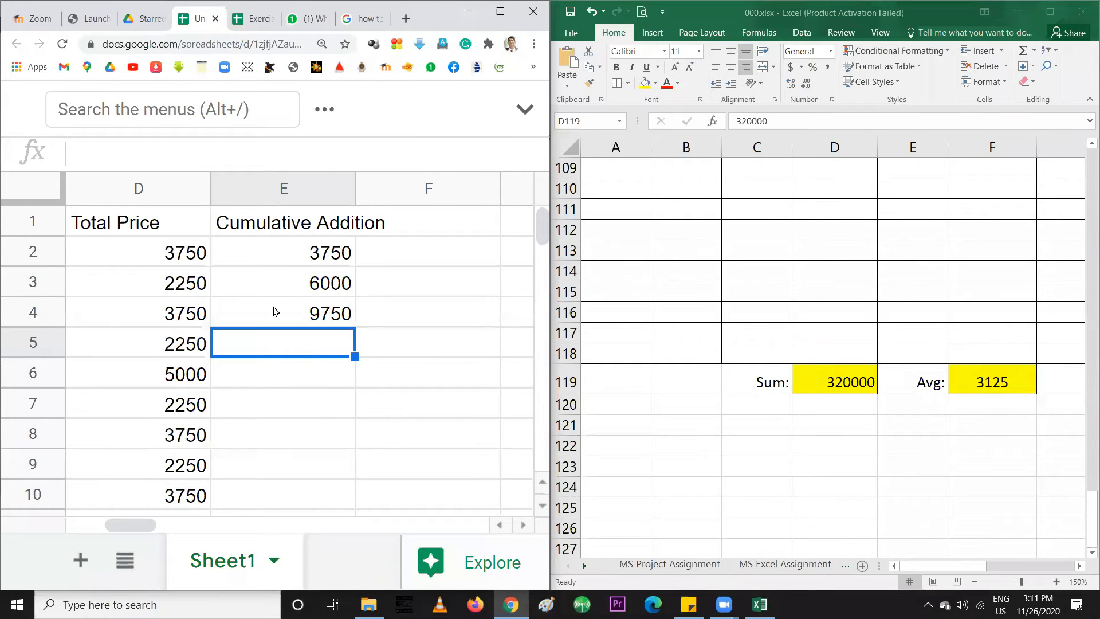
text(120)
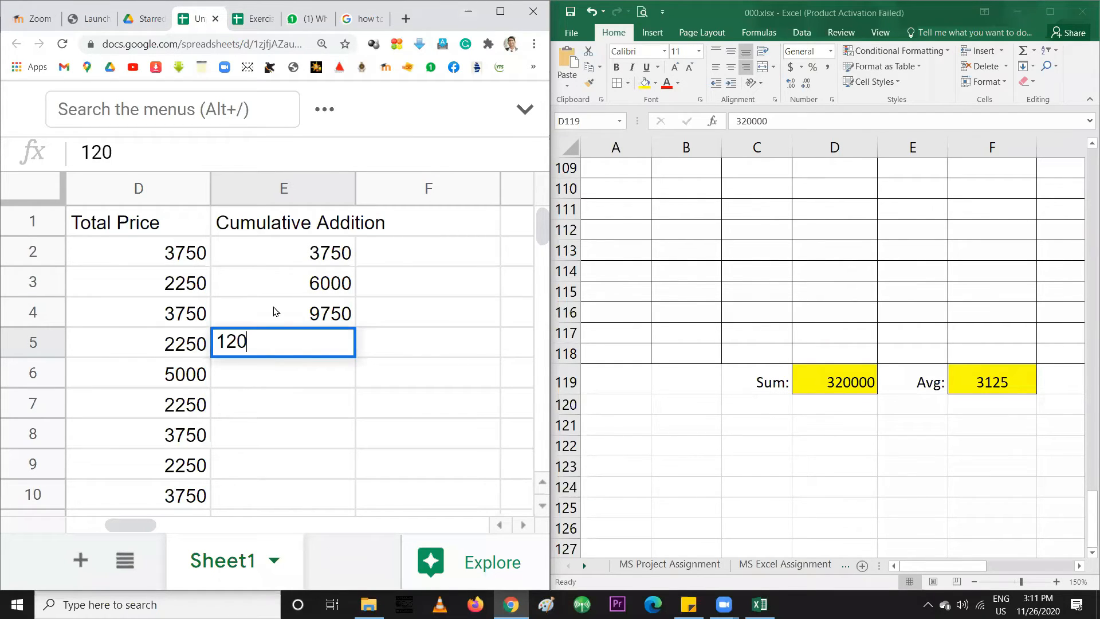
text(00)
key(Return)
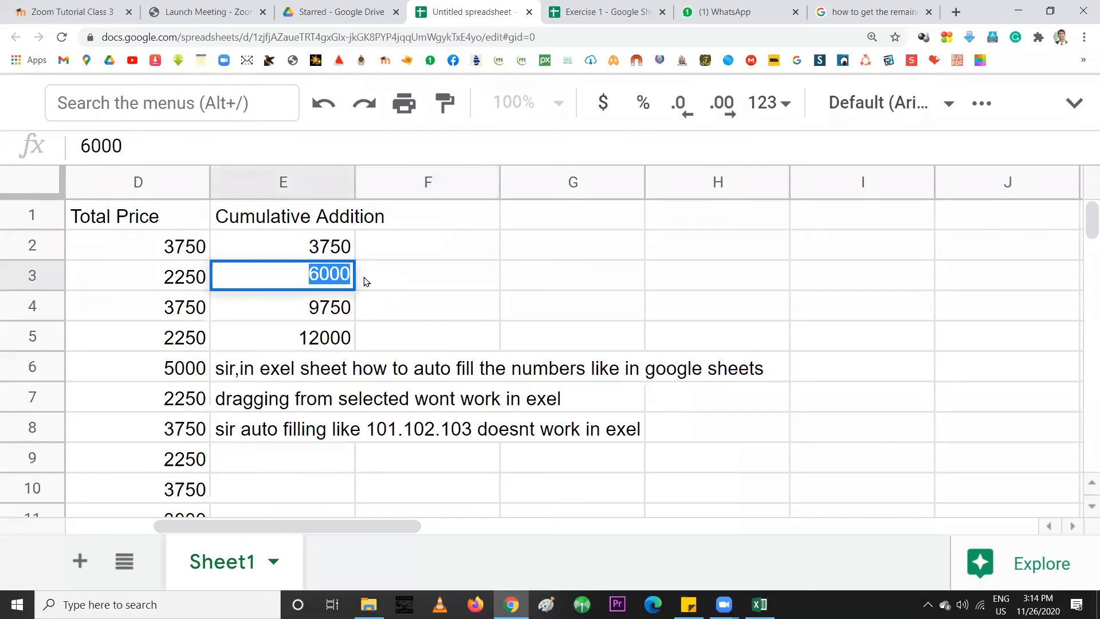
double_click(360, 279)
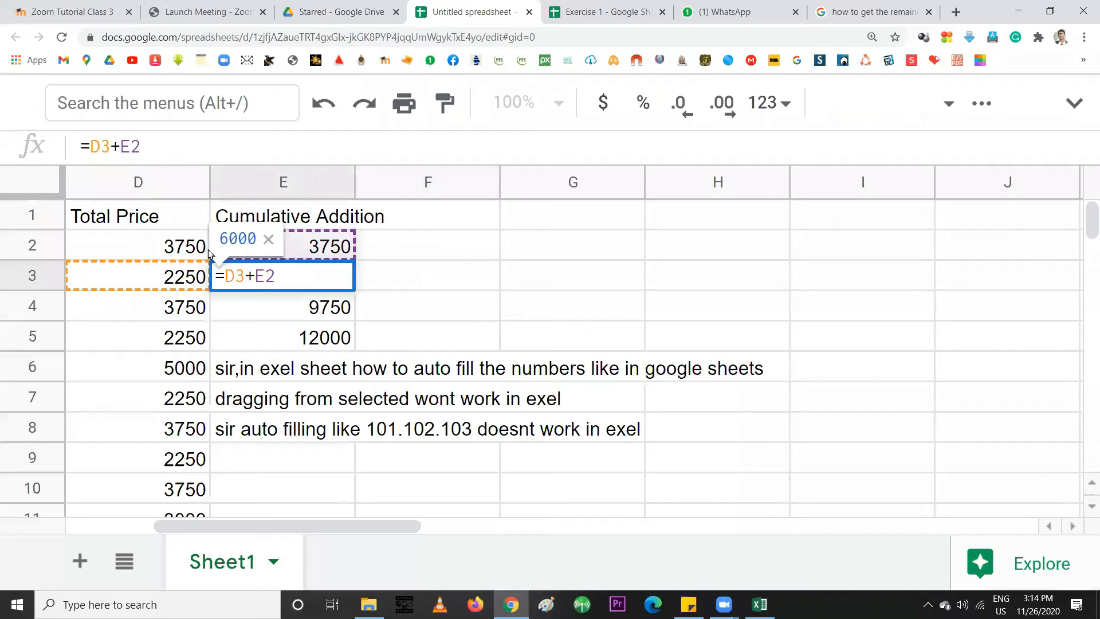
Confirm E3's =D3+E2 formula unchanged and copy cell E2
key(Return)
click(314, 250)
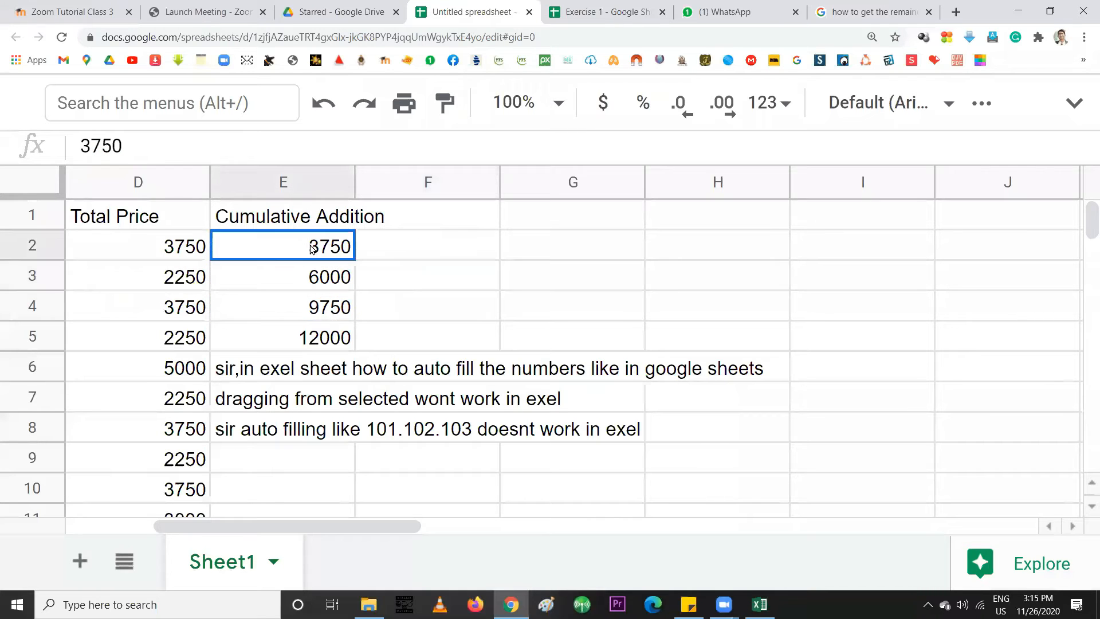
key(ctrl+c)
click(312, 275)
Fill E3's formula into E2, then trim E2's =D2+E1 down to =D2 for 3750
drag(351, 250, 350, 251)
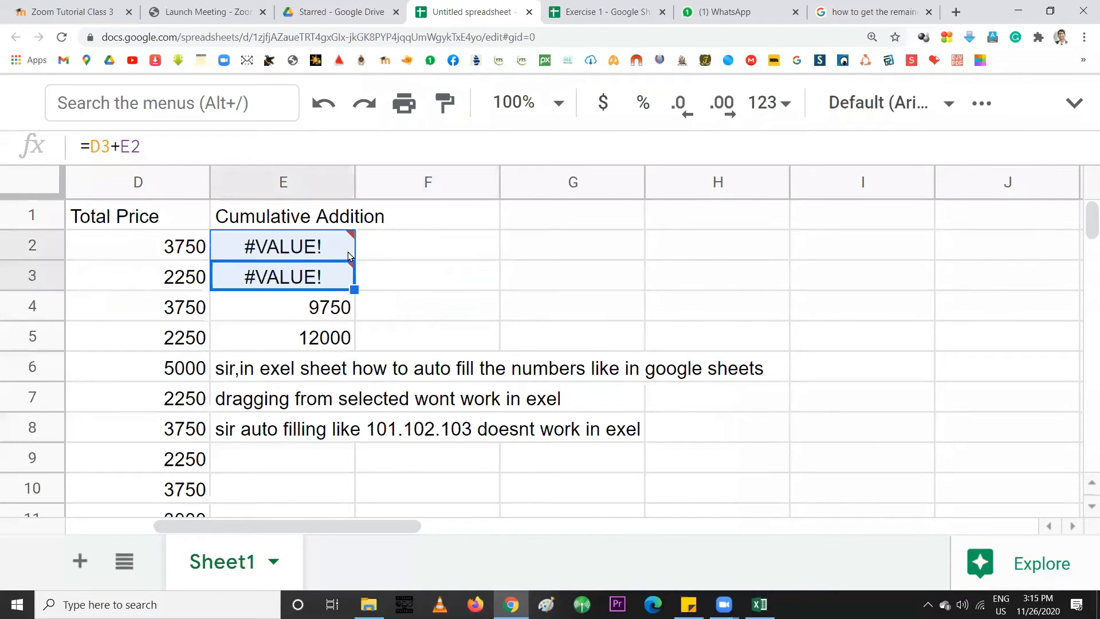
click(310, 250)
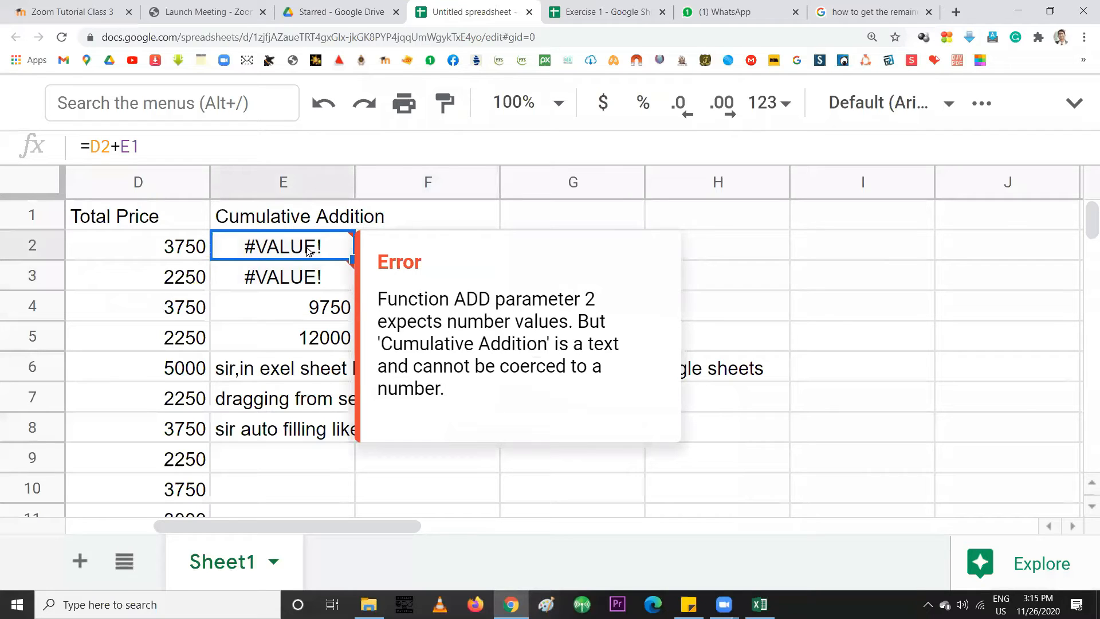
double_click(305, 248)
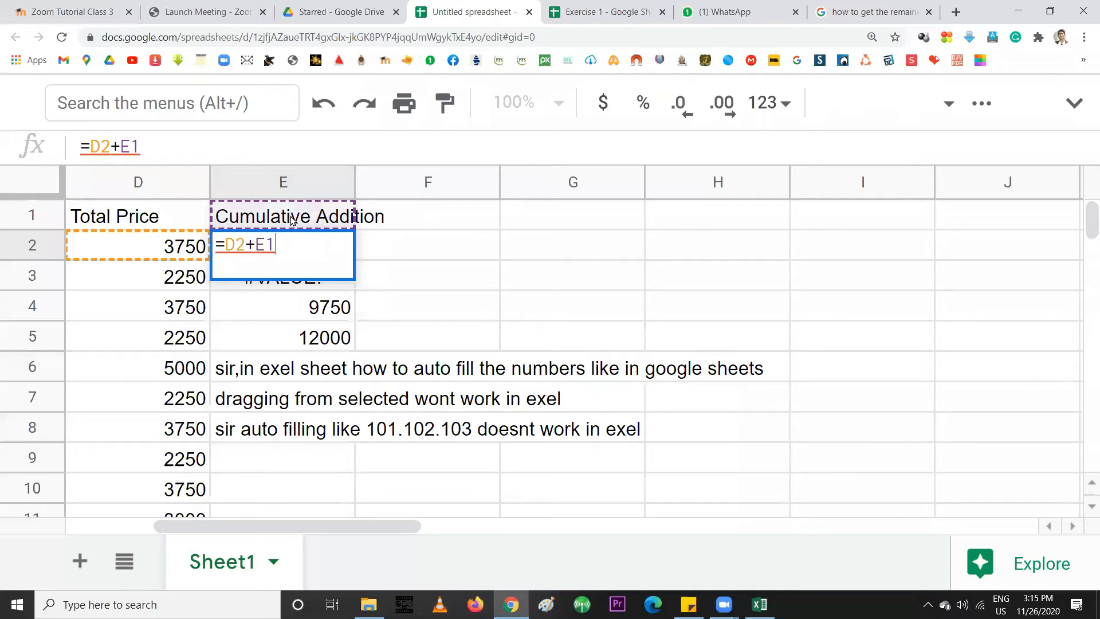
drag(274, 248, 245, 248)
key(BackSpace)
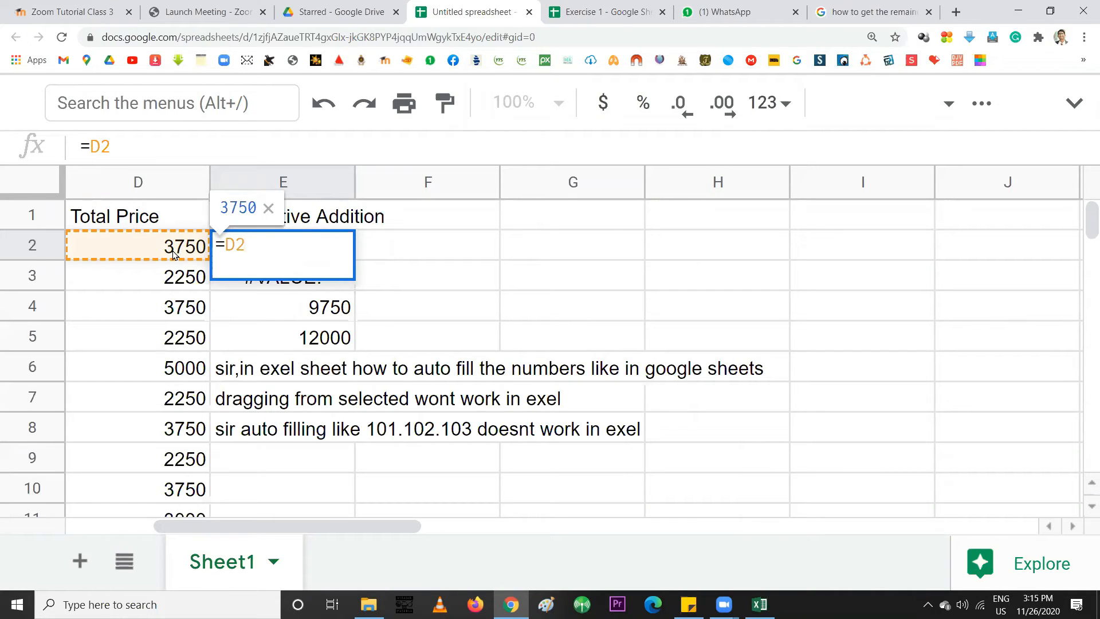
key(Return)
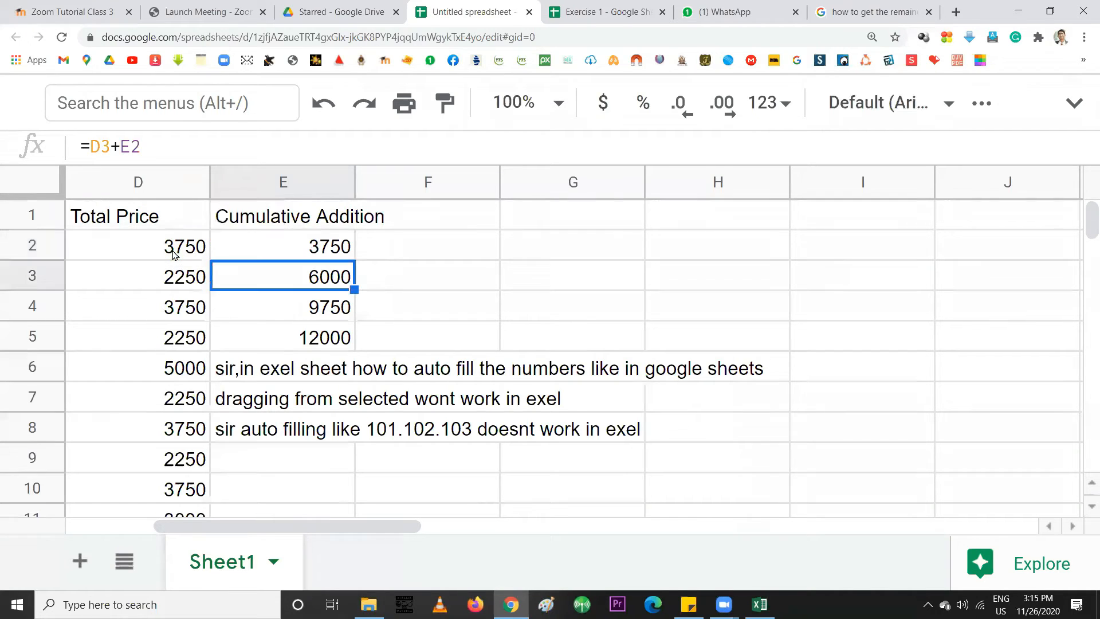
Check the E3 and E4 formulas and fill the running total down to E10 (17000 to 29000)
double_click(296, 281)
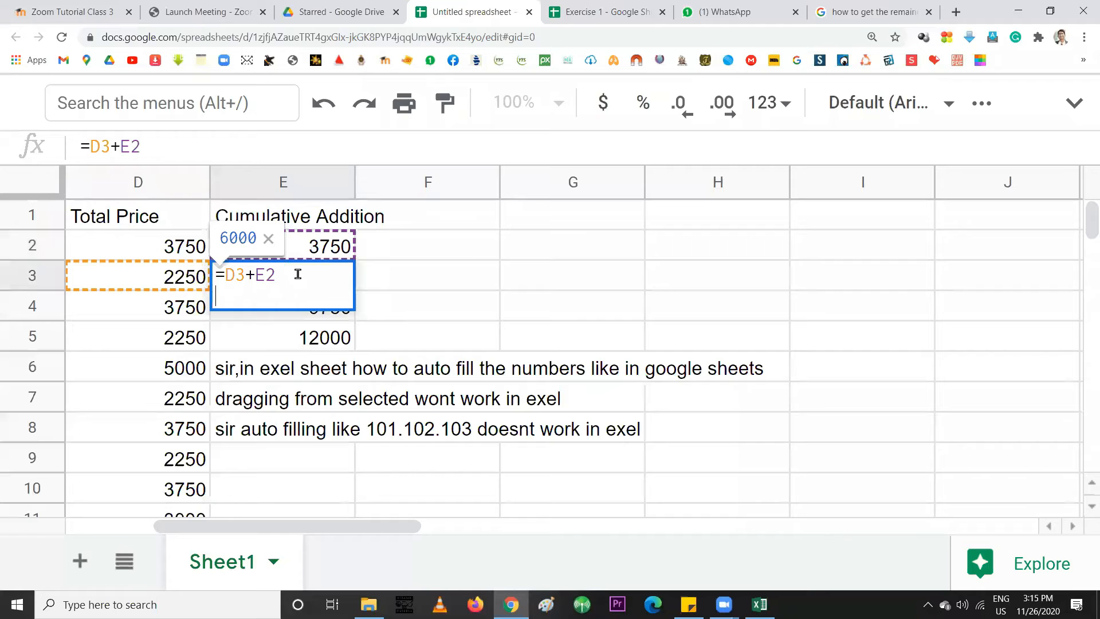
click(268, 240)
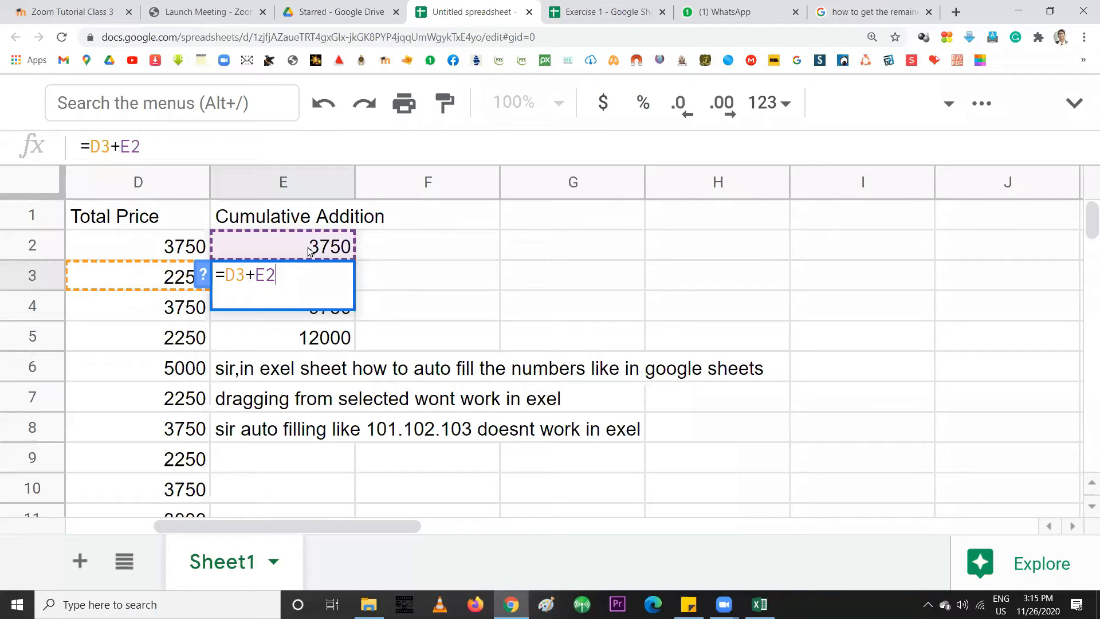
key(Return)
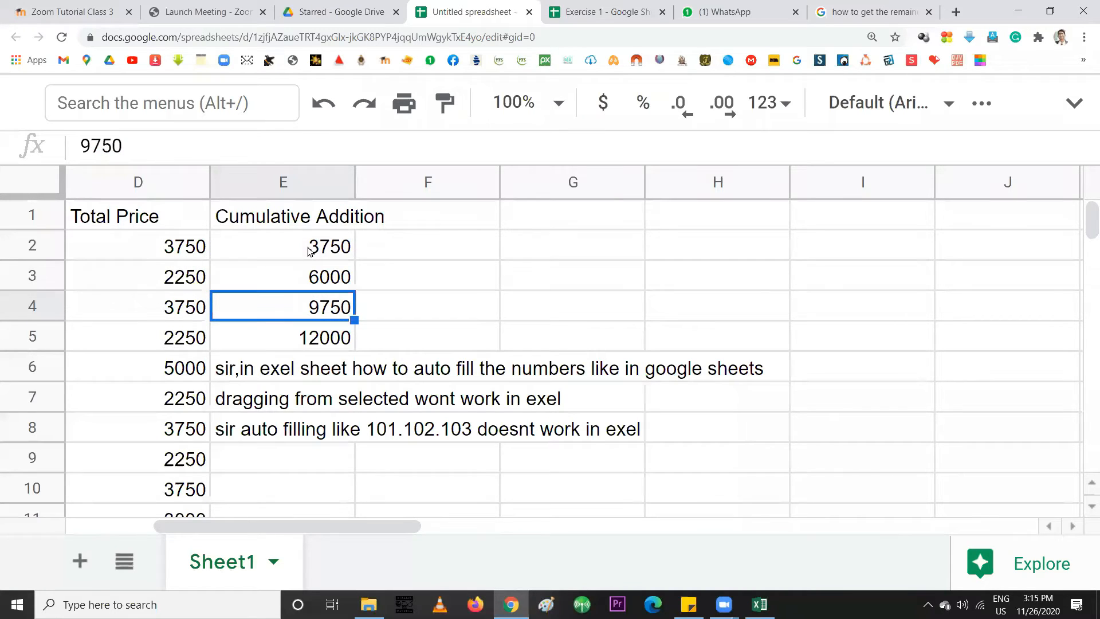
click(322, 289)
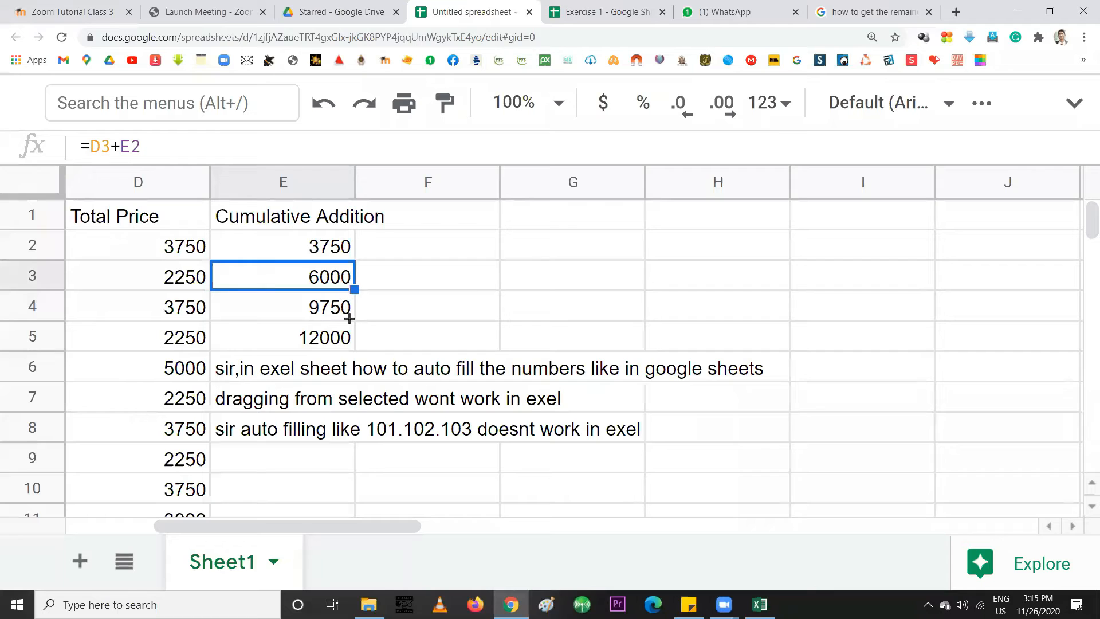
shift+click(338, 344)
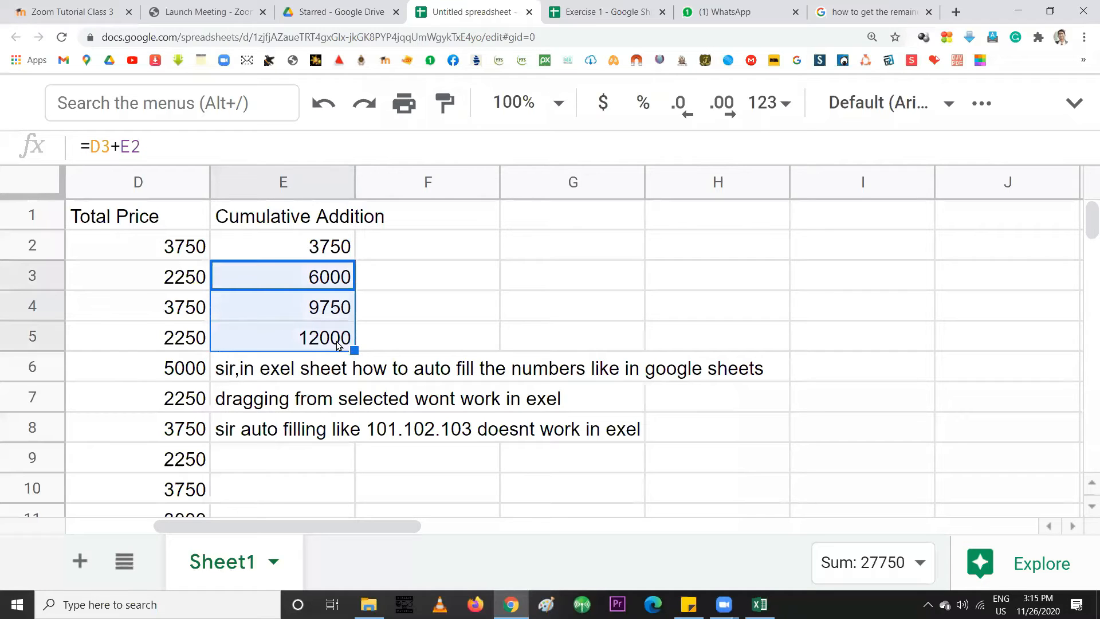
double_click(307, 304)
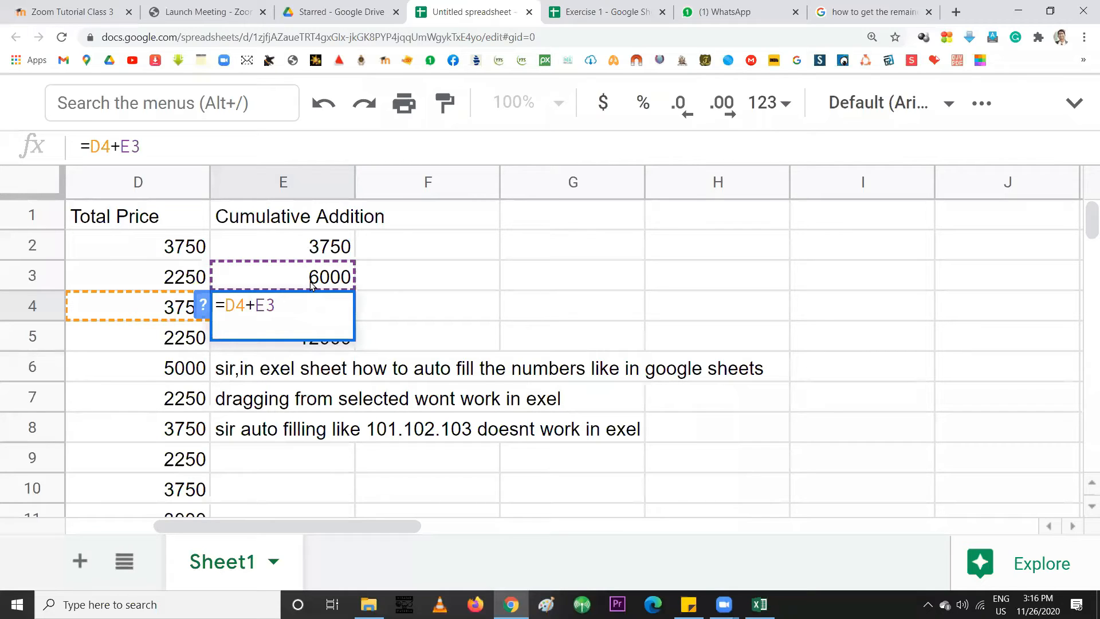
key(Return)
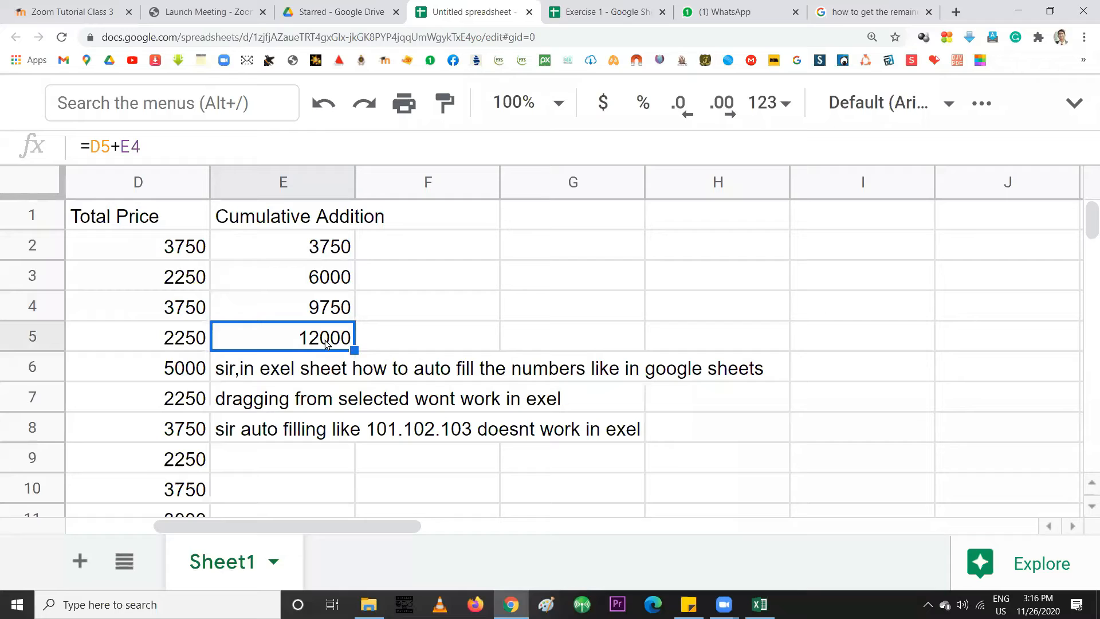
drag(353, 349, 319, 494)
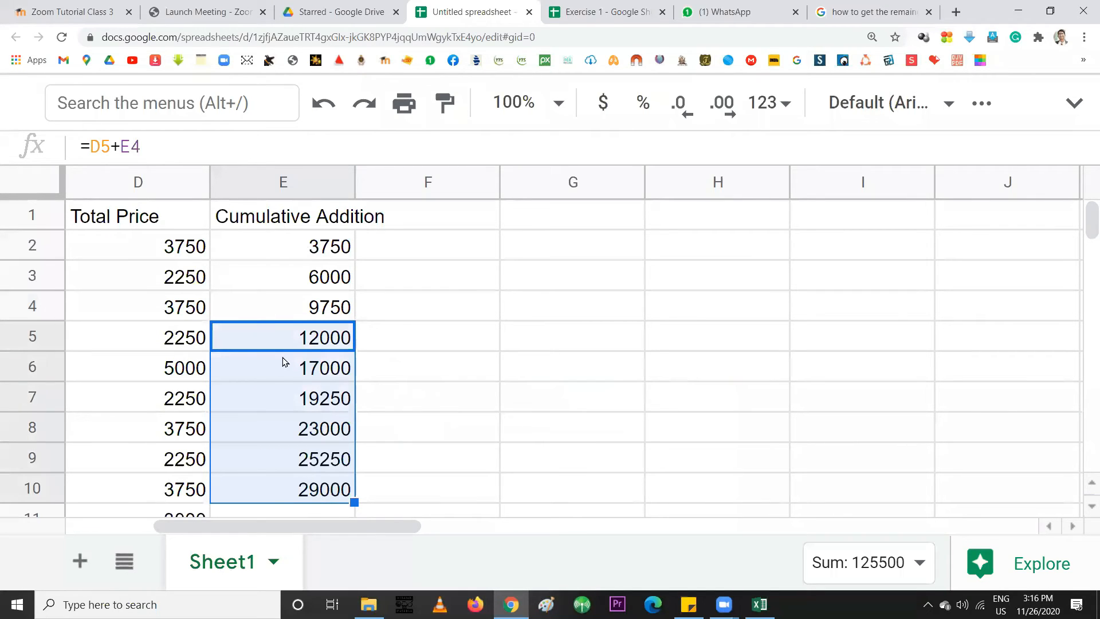
Review the running-total formulas in E6, E8 and E10, then select E2:E10
click(294, 278)
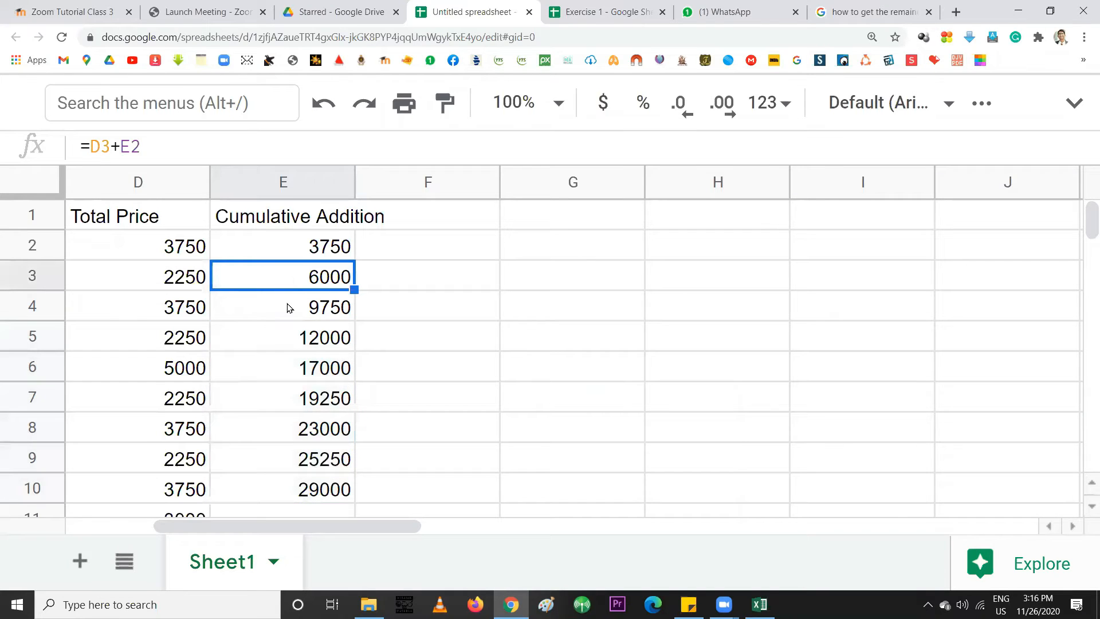
click(984, 350)
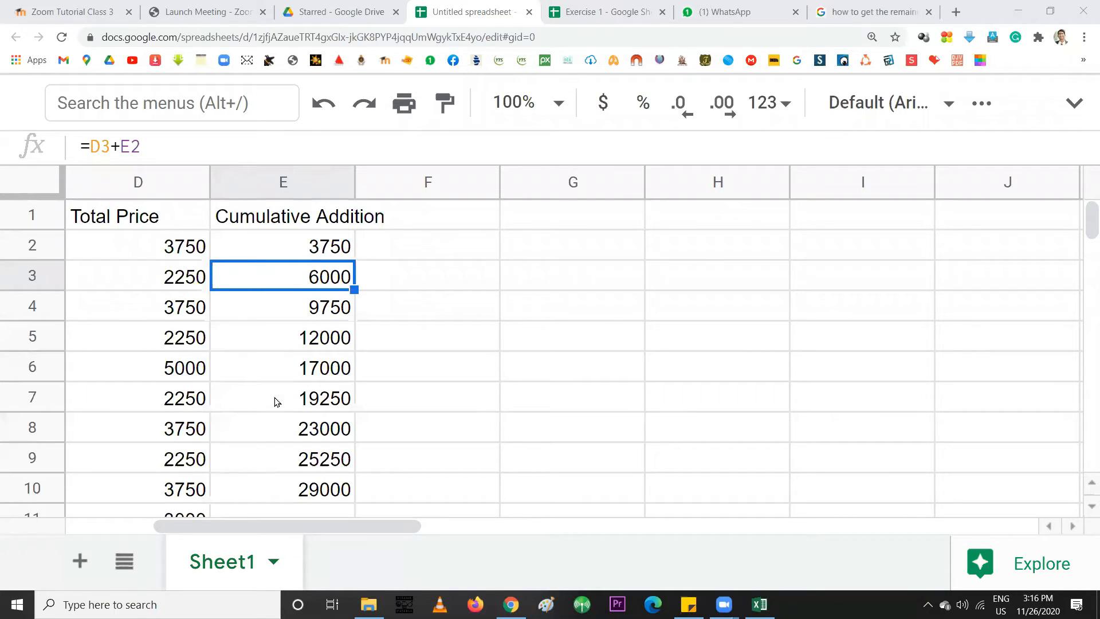
click(283, 378)
click(283, 378)
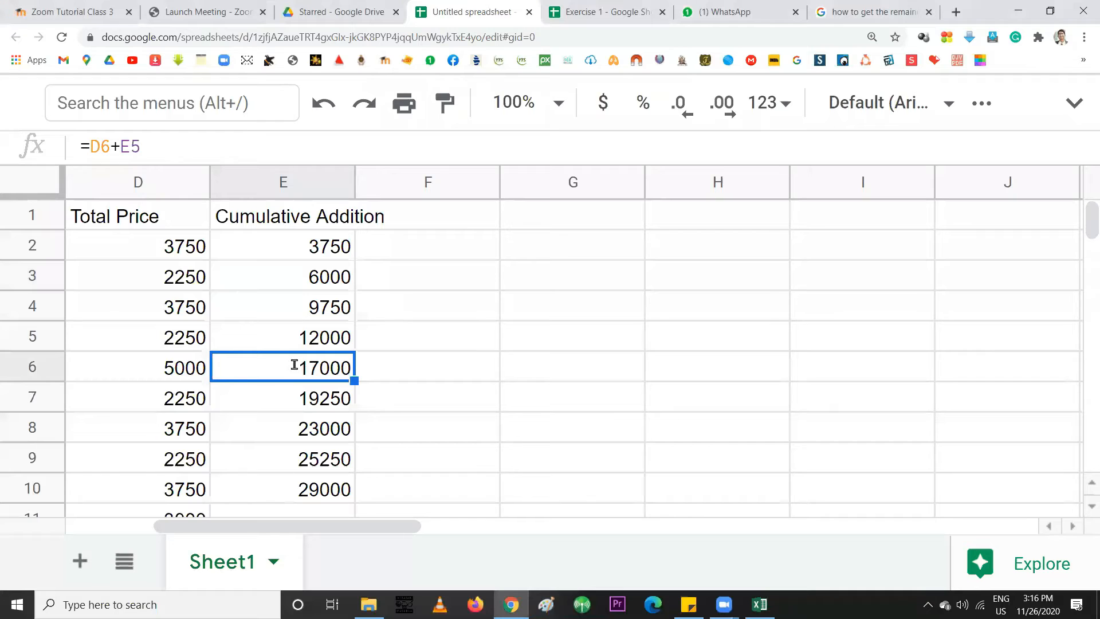
double_click(293, 364)
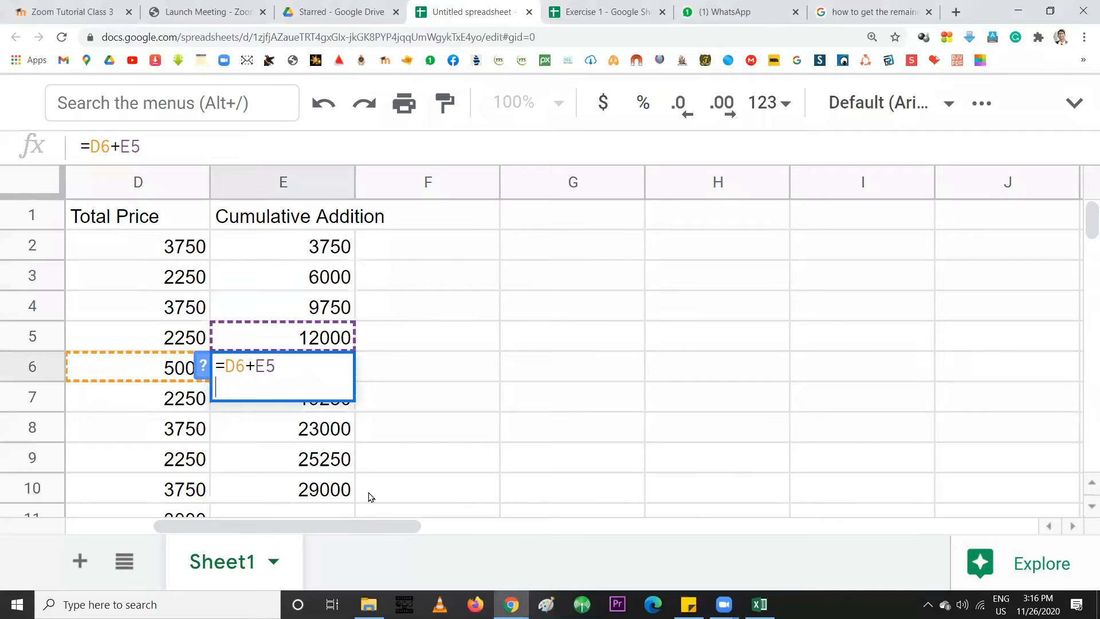
click(289, 440)
click(295, 489)
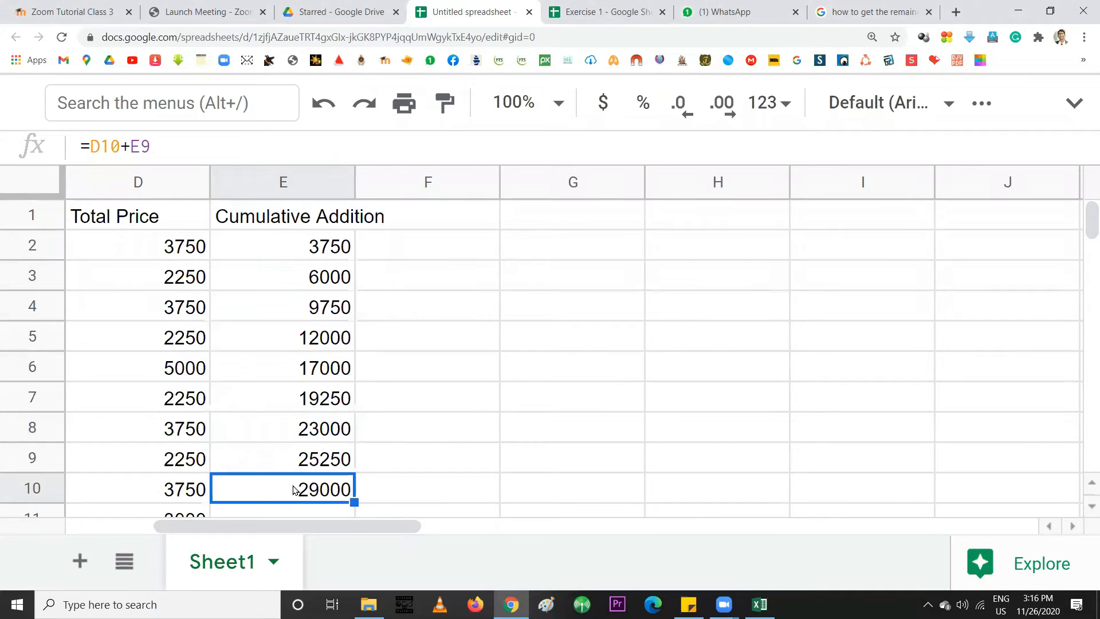
click(297, 375)
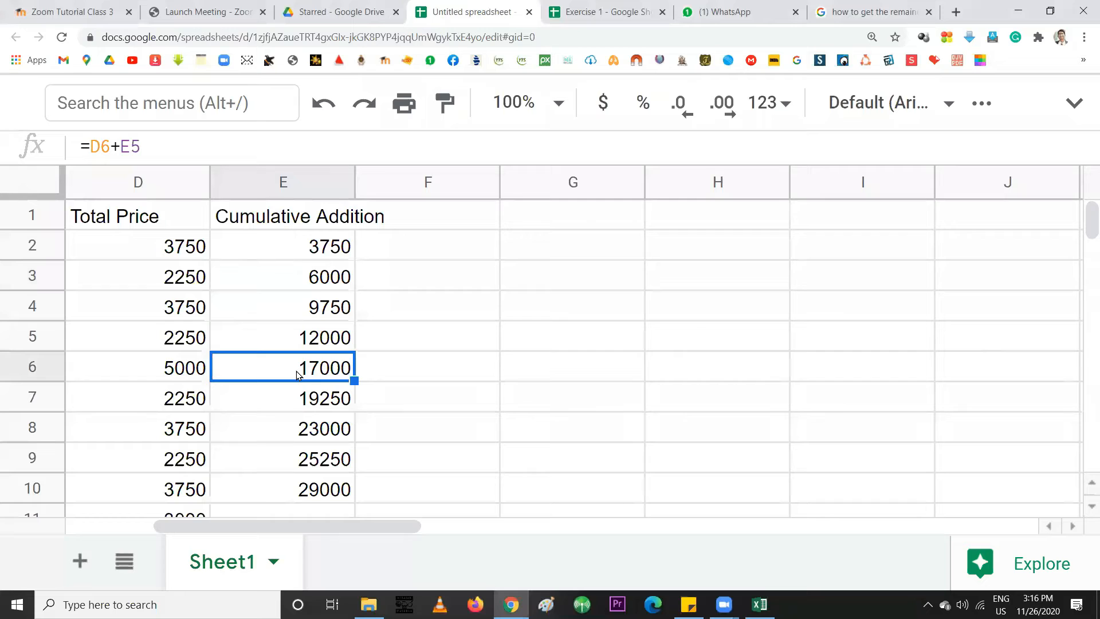
drag(312, 252, 311, 494)
Clear E2:E10 and enter =SUM(D2:D7) in E7, giving 19250
key(Delete)
click(302, 393)
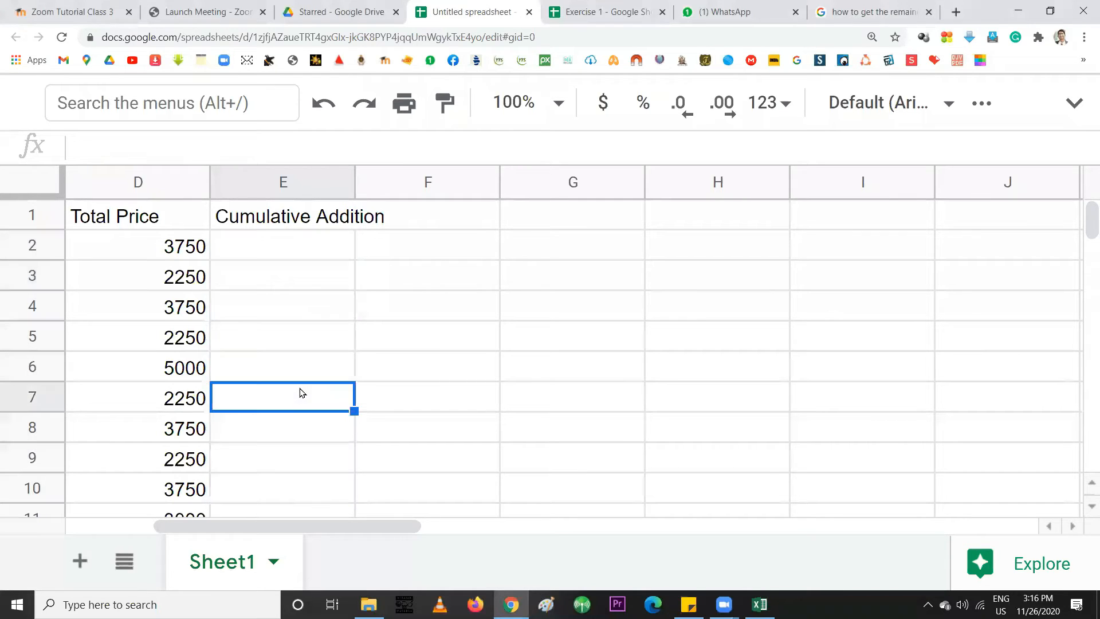
text(=)
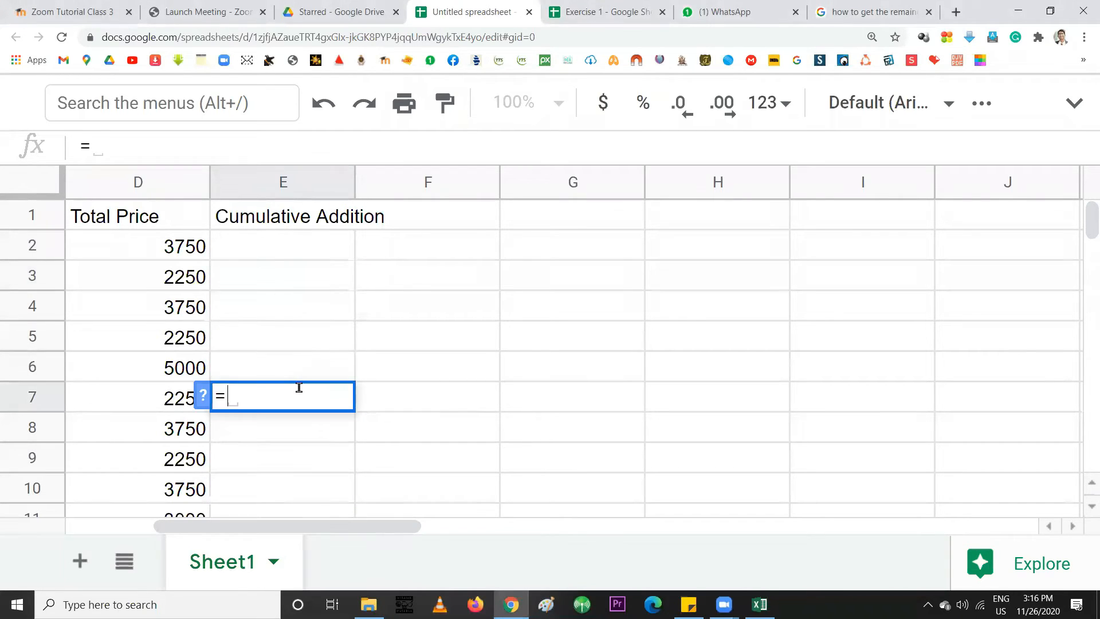
text(SU)
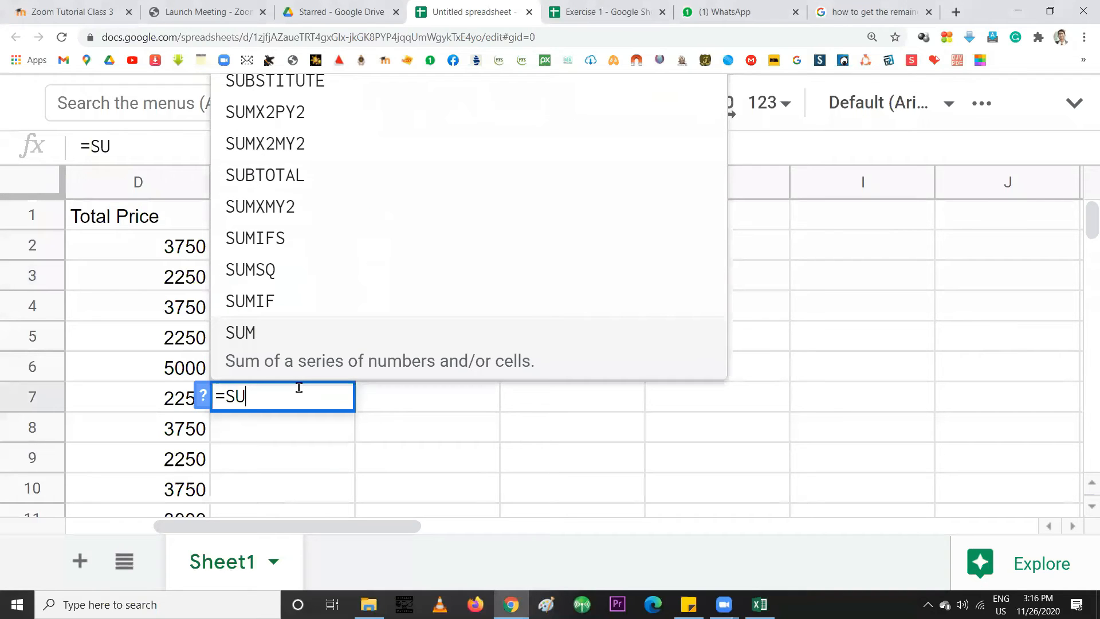
text(M()
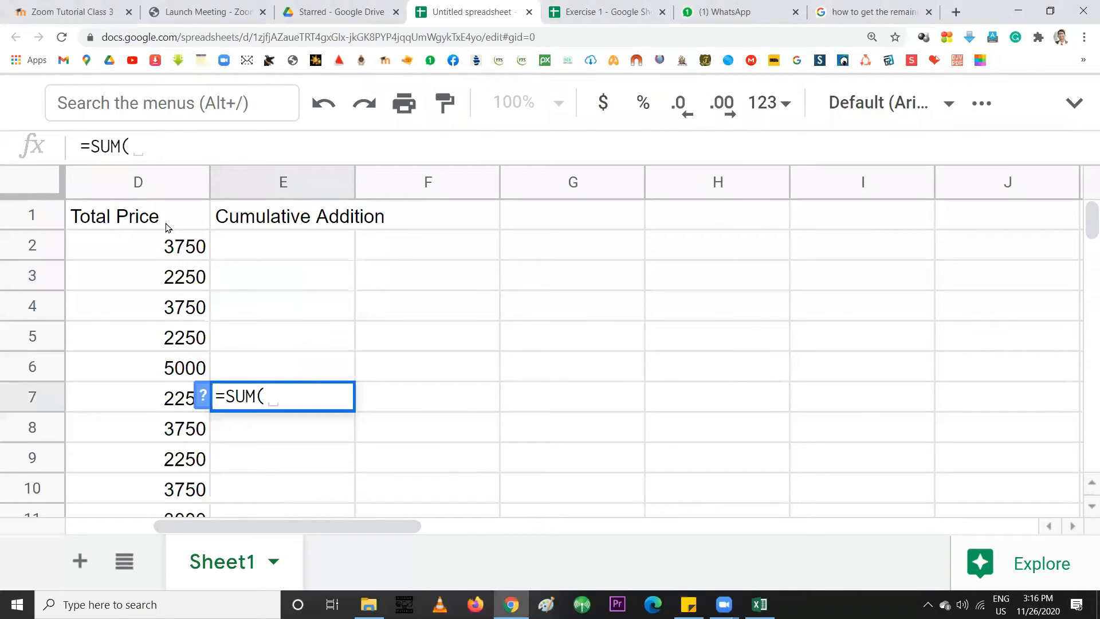
click(166, 253)
drag(166, 253, 175, 398)
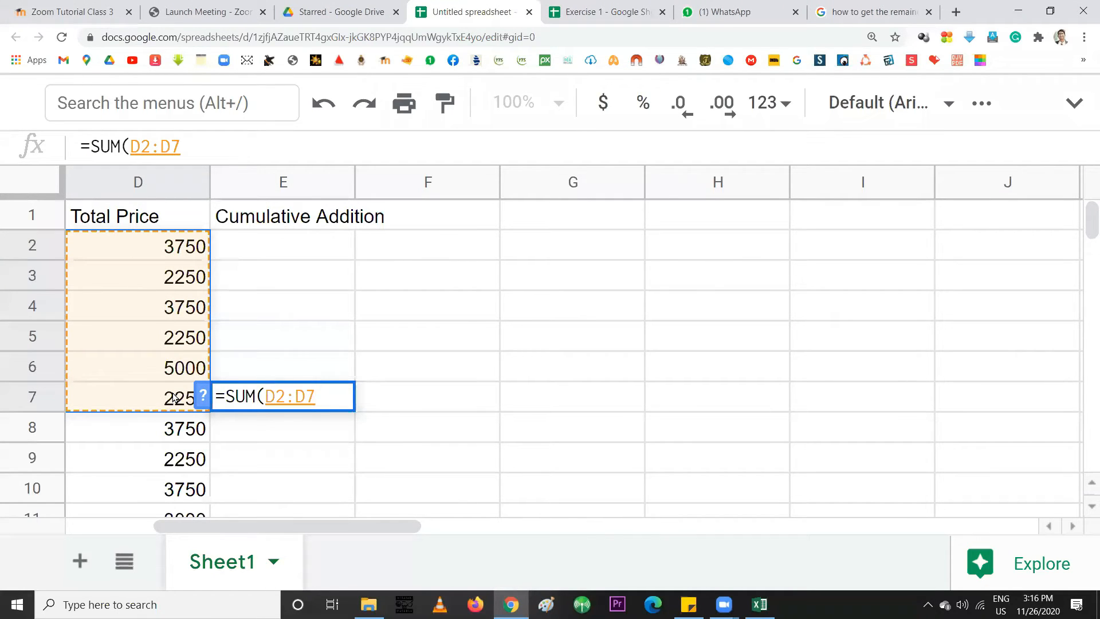
text())
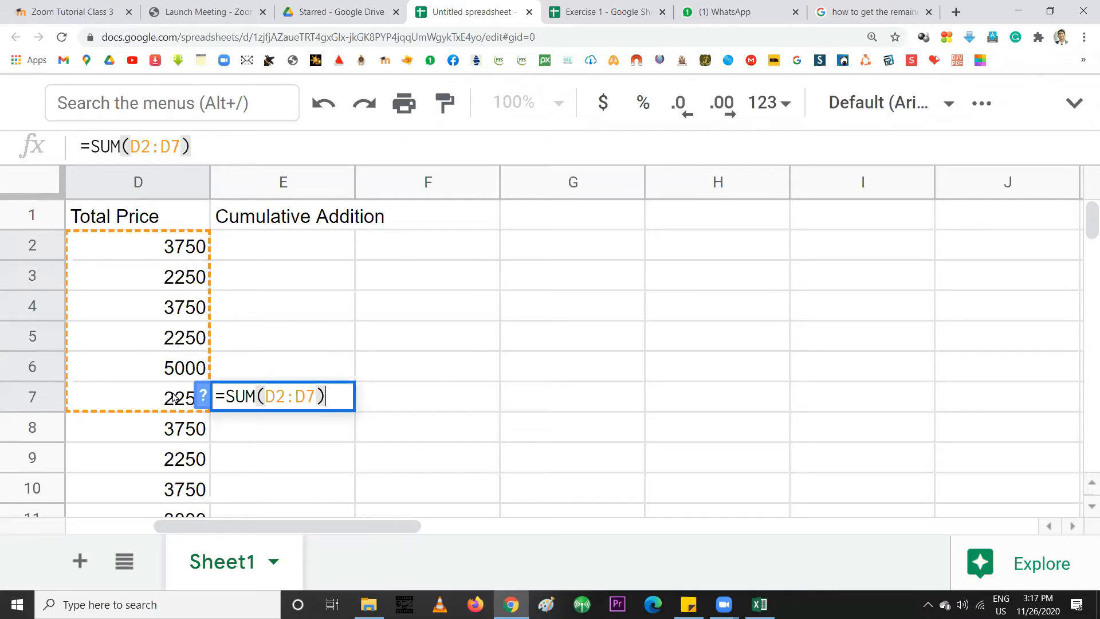
key(Return)
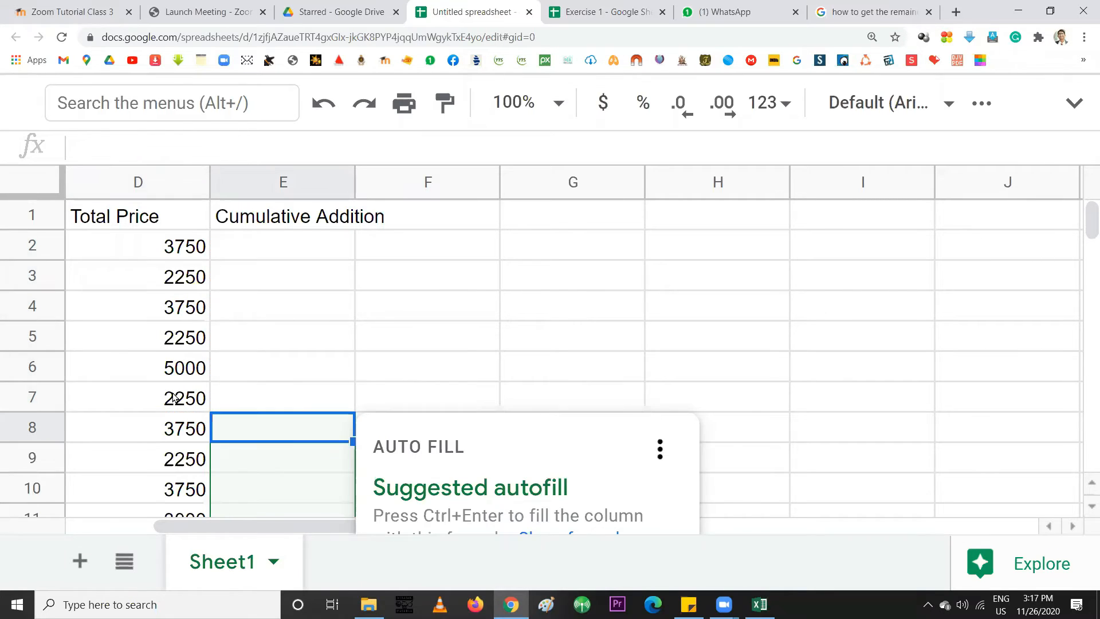
Fill the E7 sum formula down to E10 and inspect E10's range
click(292, 409)
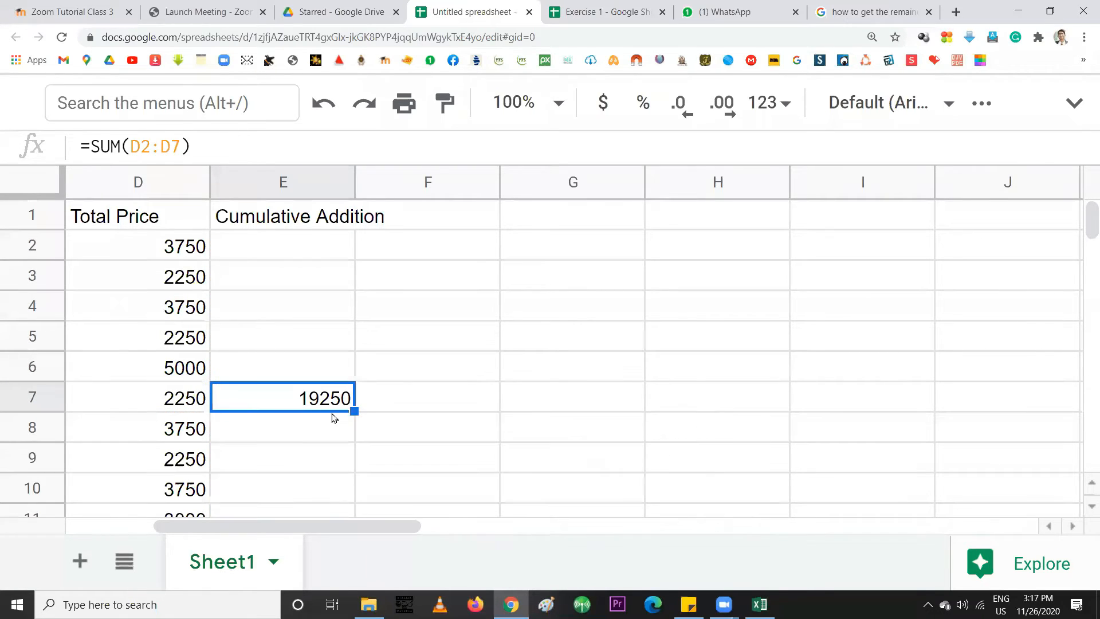
drag(354, 410, 338, 486)
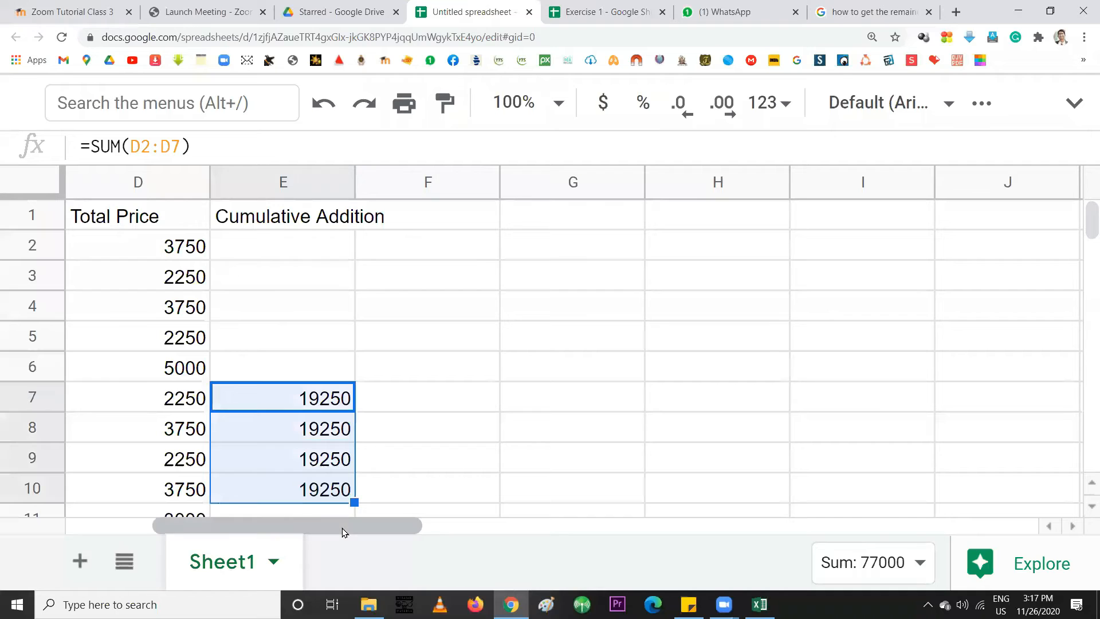
triple_click(253, 497)
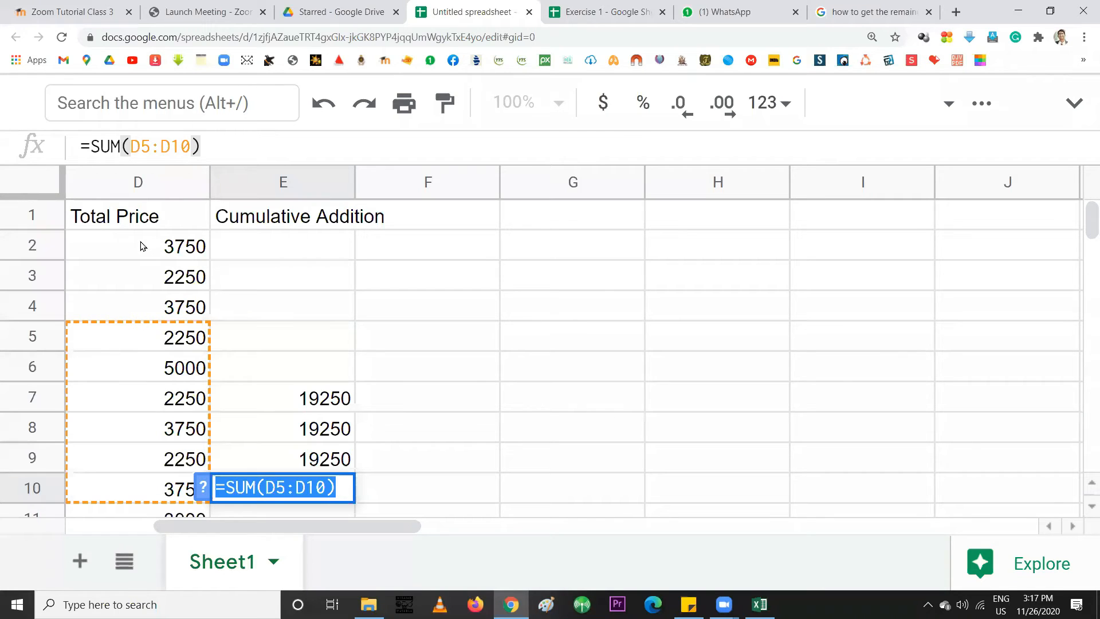
Insert a $ before 2 in E7's formula so the range becomes D$2:D7
key(Return)
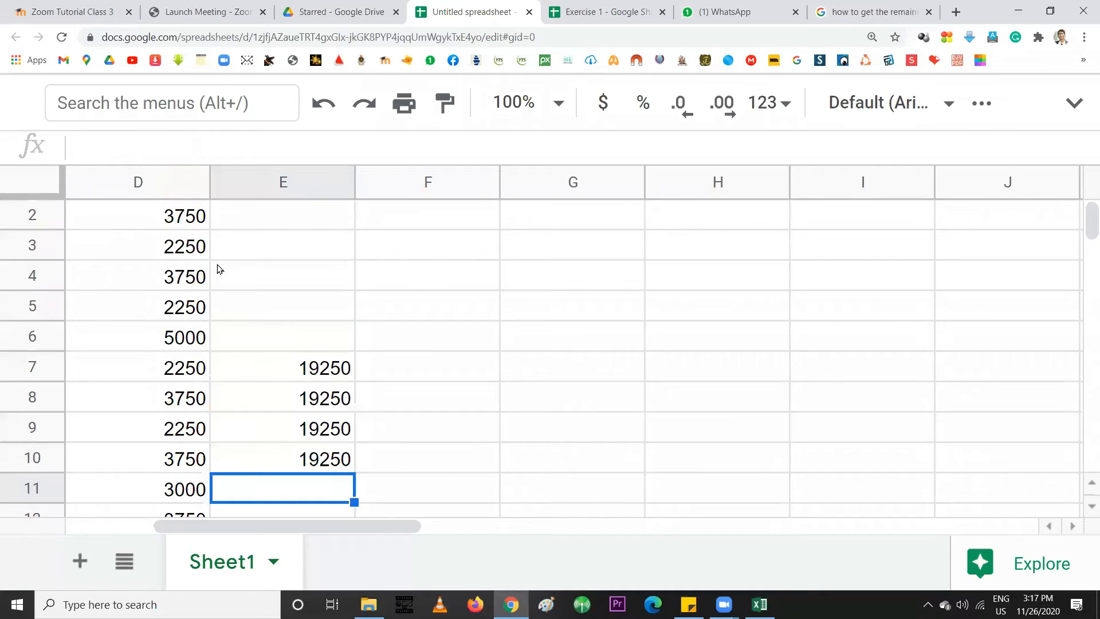
scroll(224, 280, up, 1)
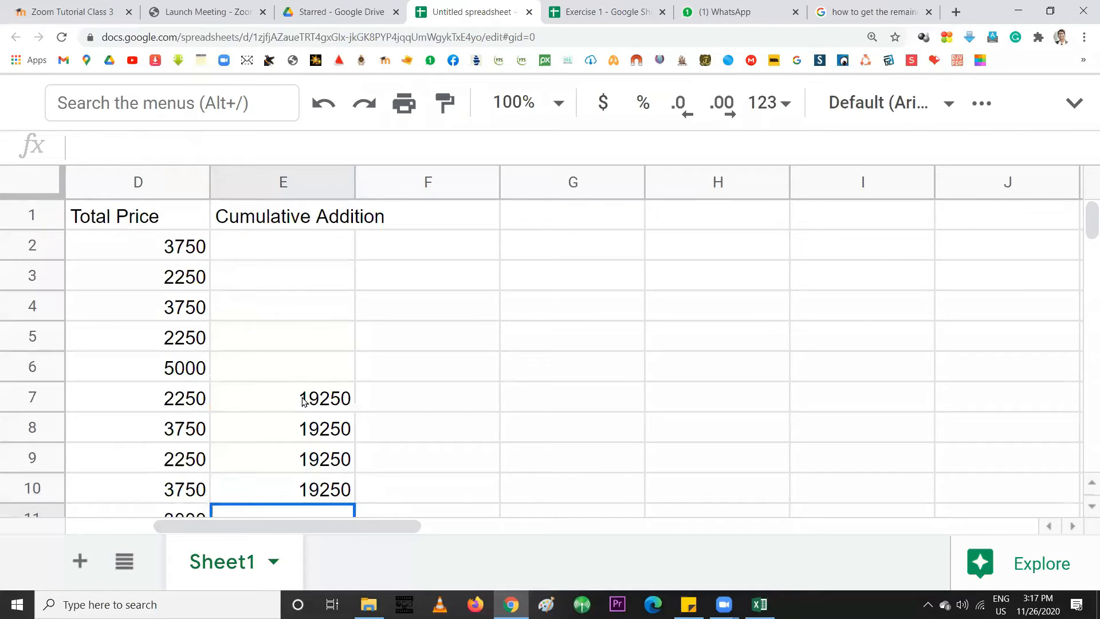
double_click(303, 400)
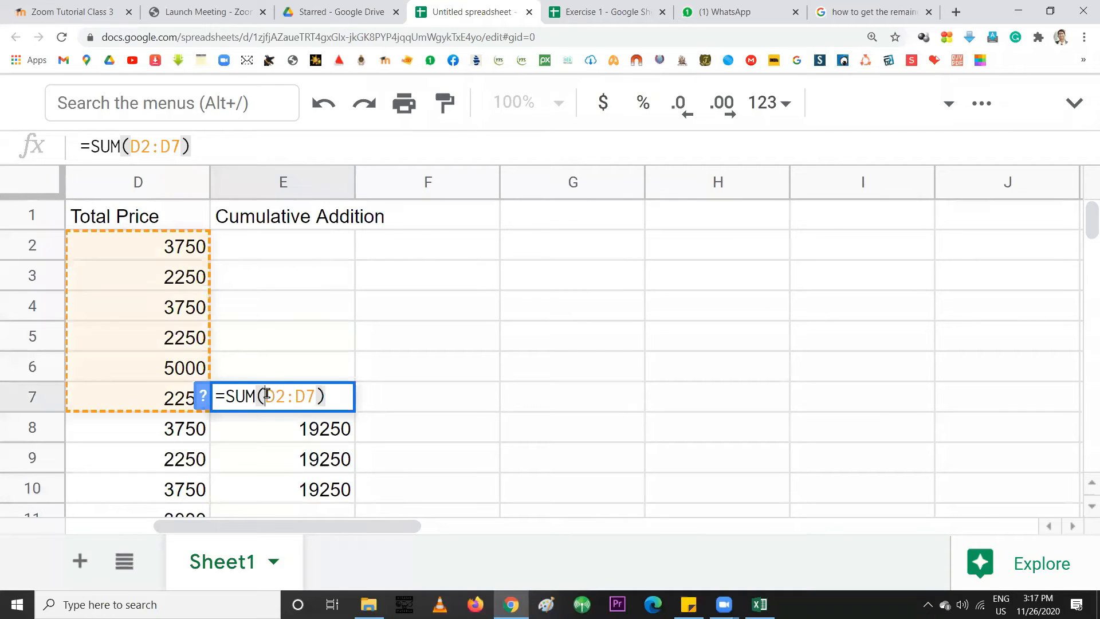
click(266, 395)
click(278, 396)
text($)
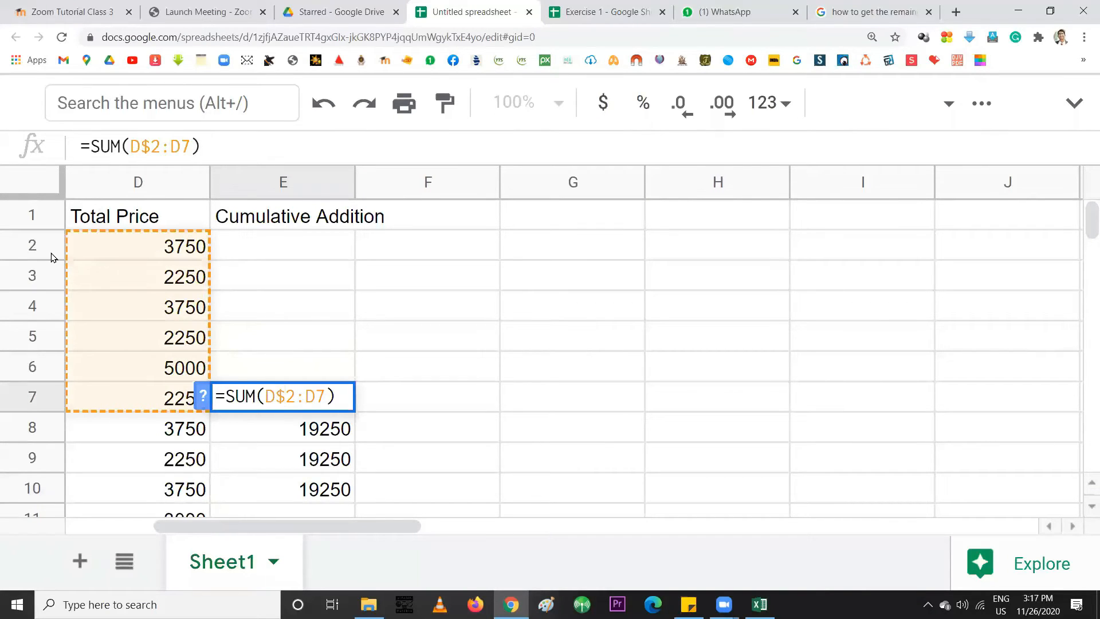
Commit E7's anchored sum and fill it down to E11
key(Return)
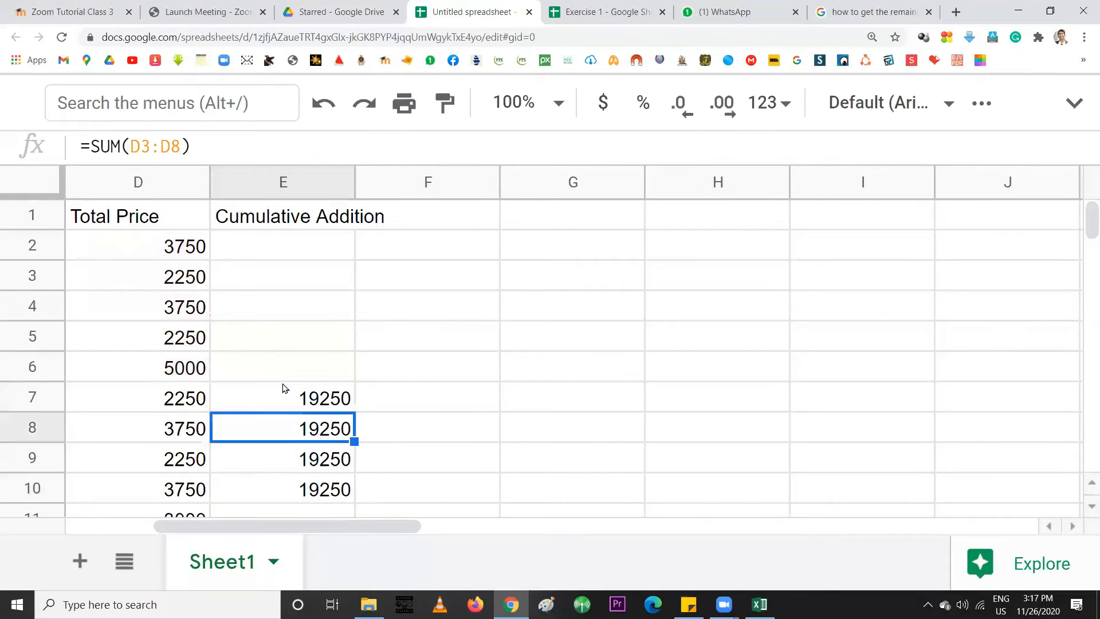
click(298, 399)
drag(353, 410, 345, 525)
scroll(328, 475, down, 3)
scroll(329, 469, up, 3)
scroll(320, 459, down, 1)
Confirm E11 reads =SUM(D$2:D11), then copy E7's formula up toward E2
double_click(308, 431)
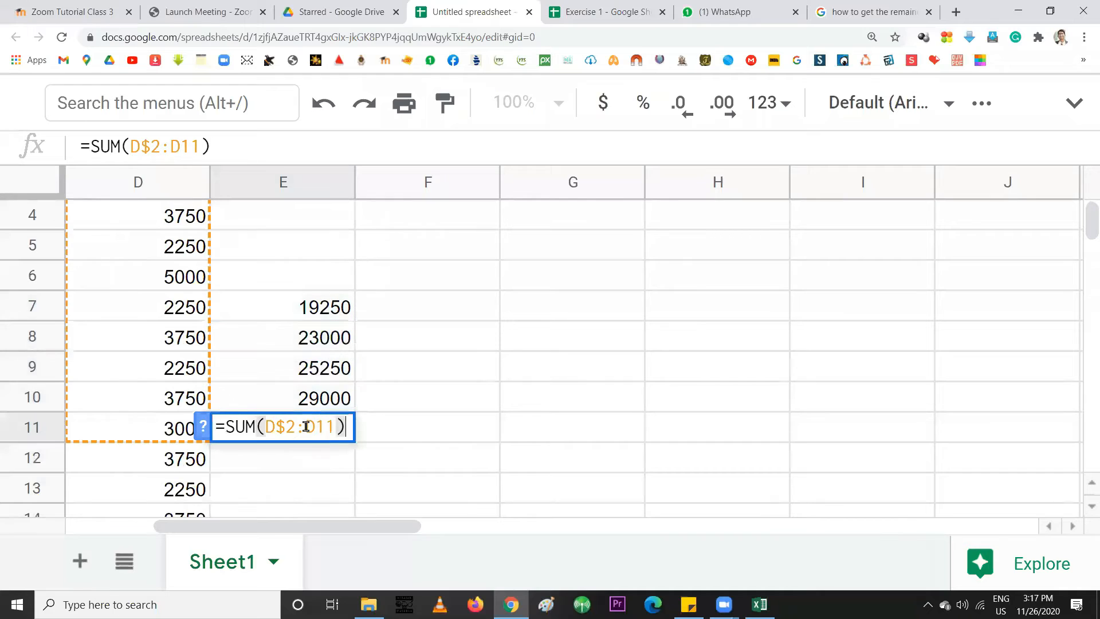
drag(266, 427, 296, 426)
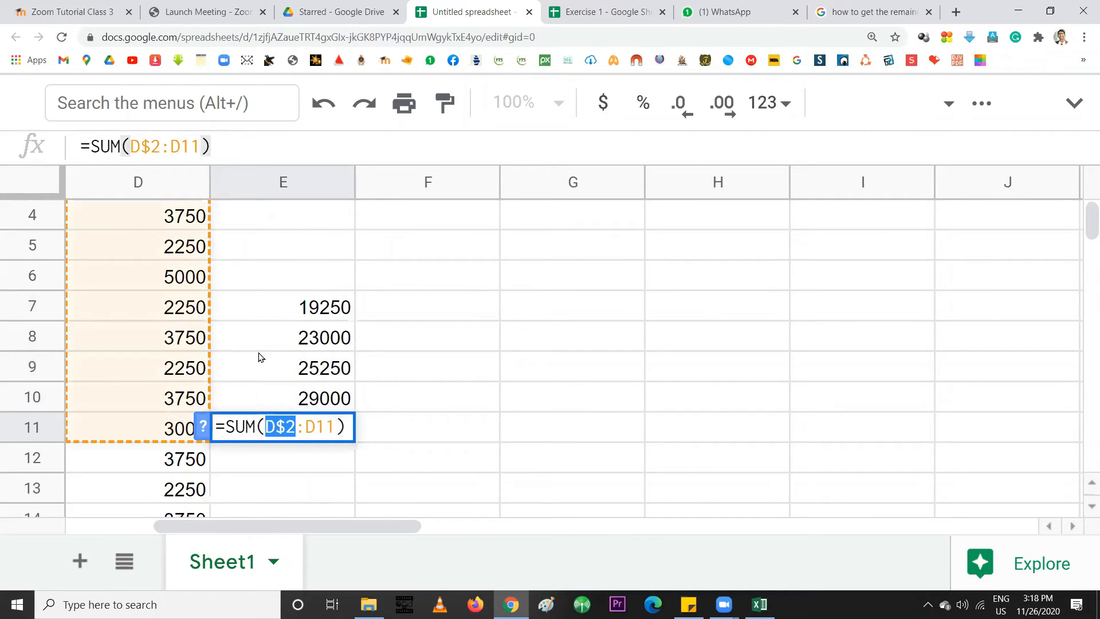
scroll(257, 352, up, 1)
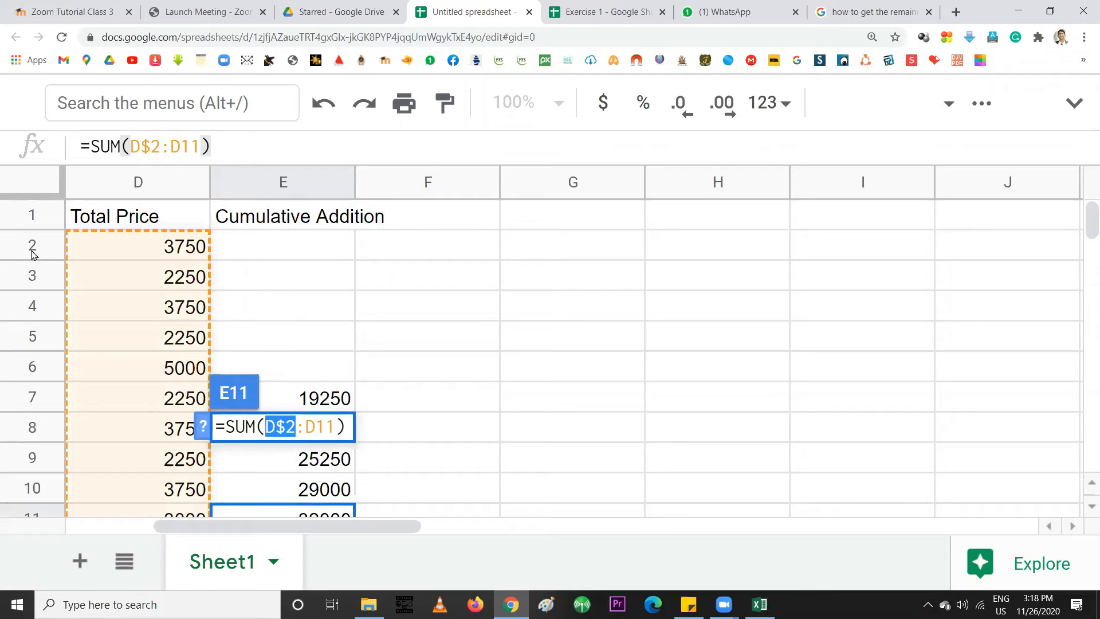
scroll(167, 245, down, 1)
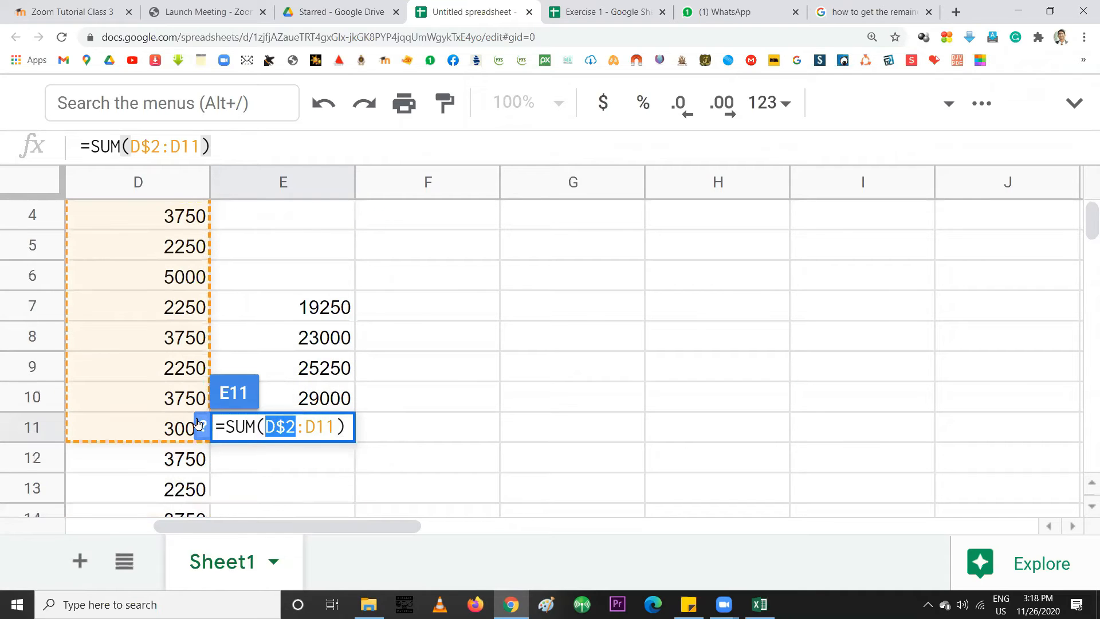
double_click(310, 429)
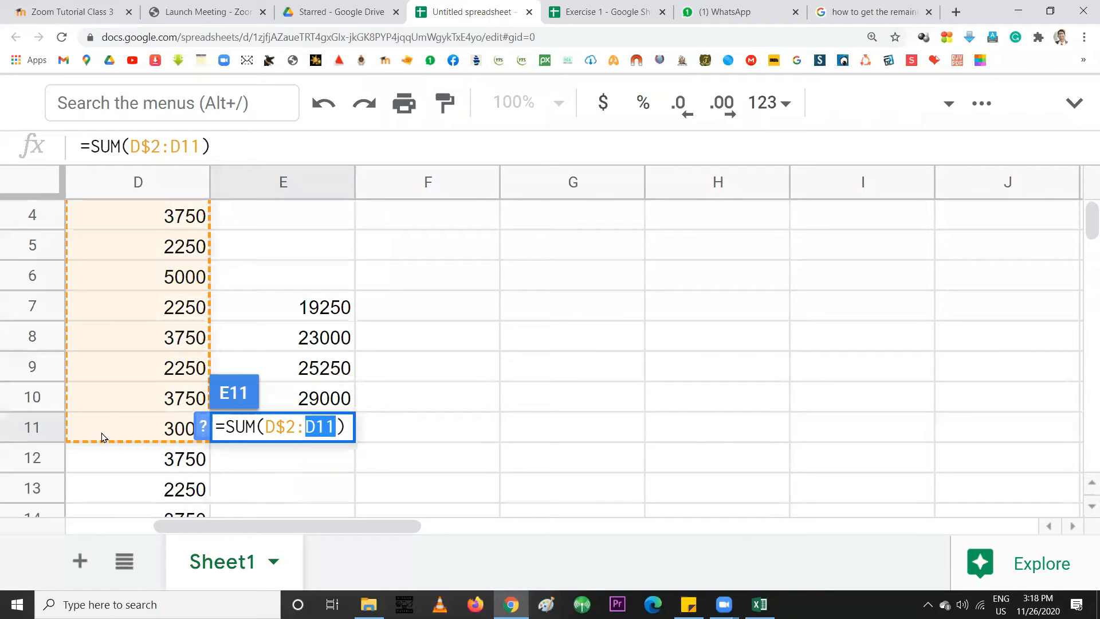
click(333, 427)
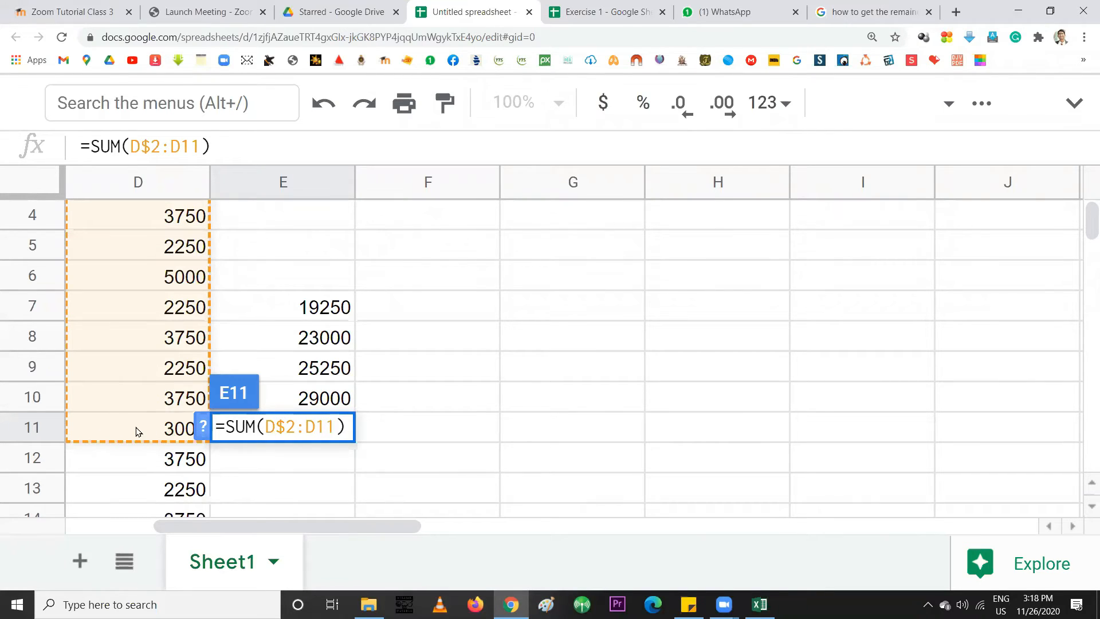
key(Return)
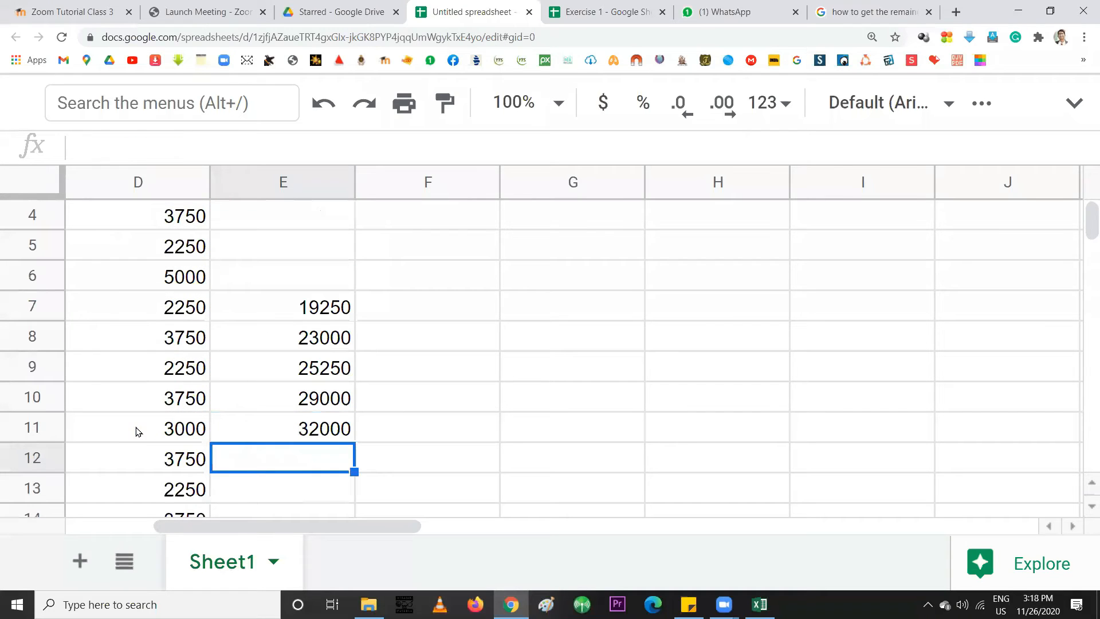
click(324, 314)
scroll(355, 378, up, 1)
drag(354, 411, 344, 247)
Fill running totals from E2 down to E101 and check that E101 matches D102's 320000
click(307, 246)
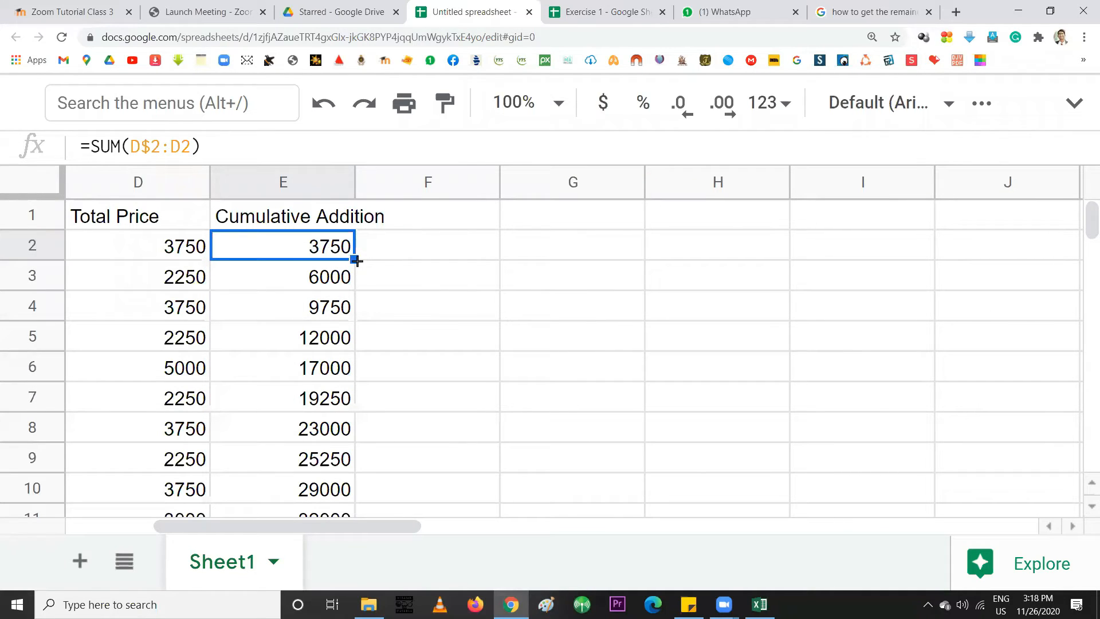
drag(356, 261, 307, 255)
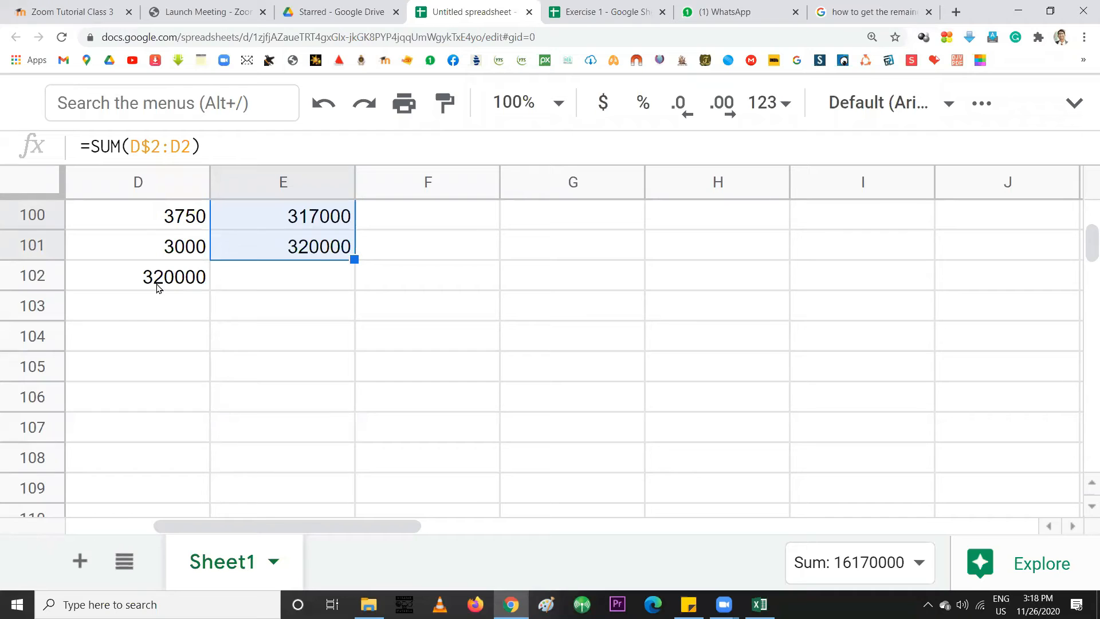
click(154, 280)
click(304, 253)
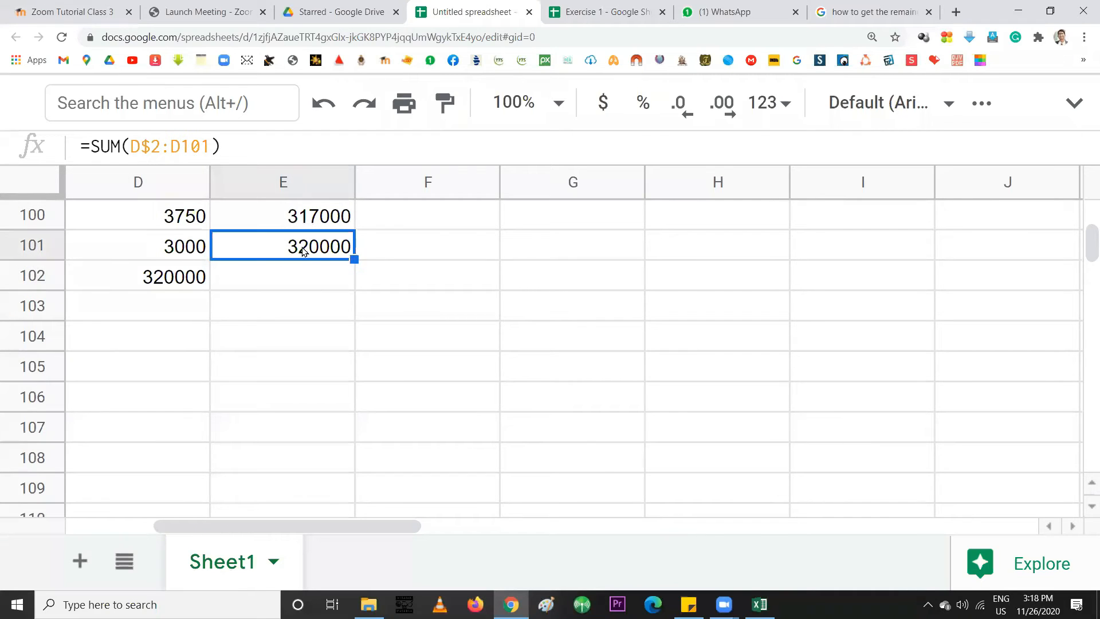
click(168, 285)
click(287, 248)
Return to the top of the sheet and select cell F2
scroll(337, 262, up, 1)
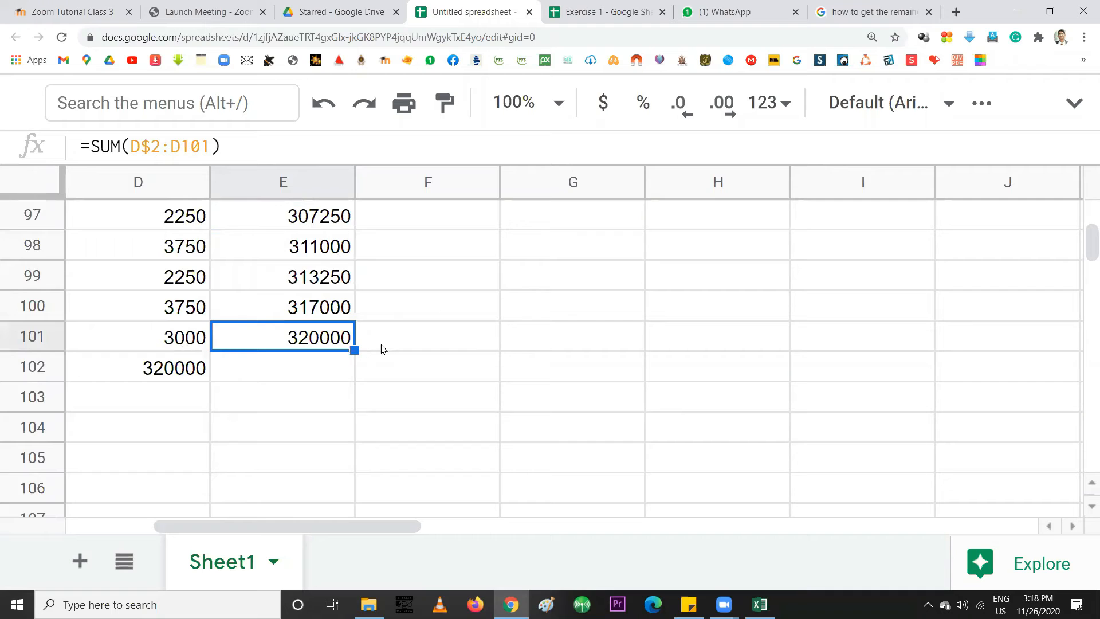
scroll(306, 306, up, 1)
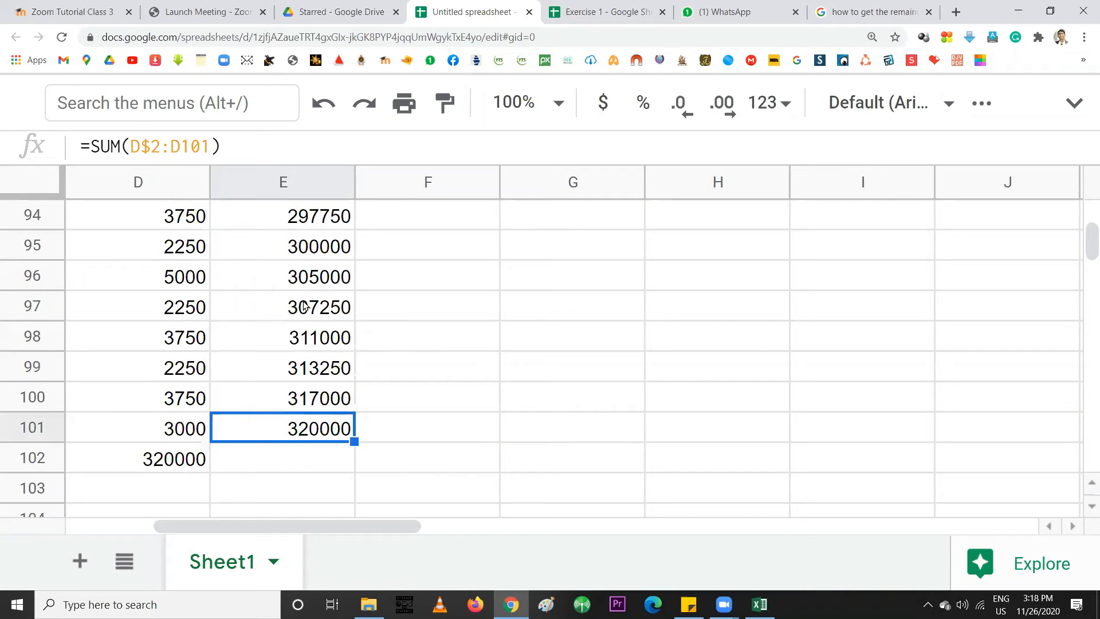
scroll(304, 306, up, 5)
scroll(305, 306, up, 20)
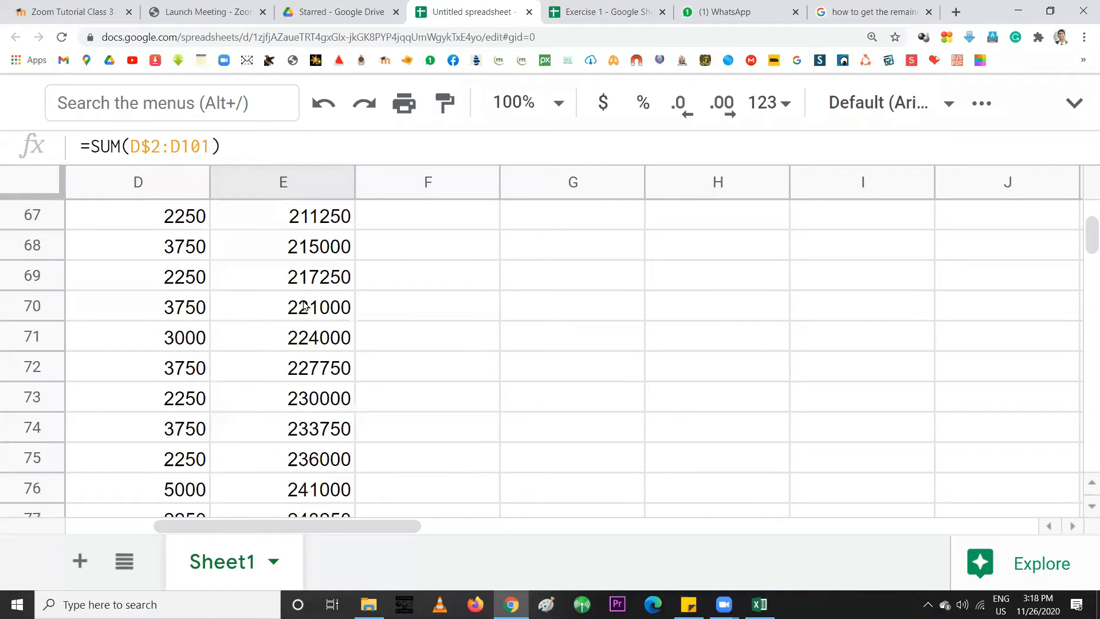
scroll(304, 307, up, 3)
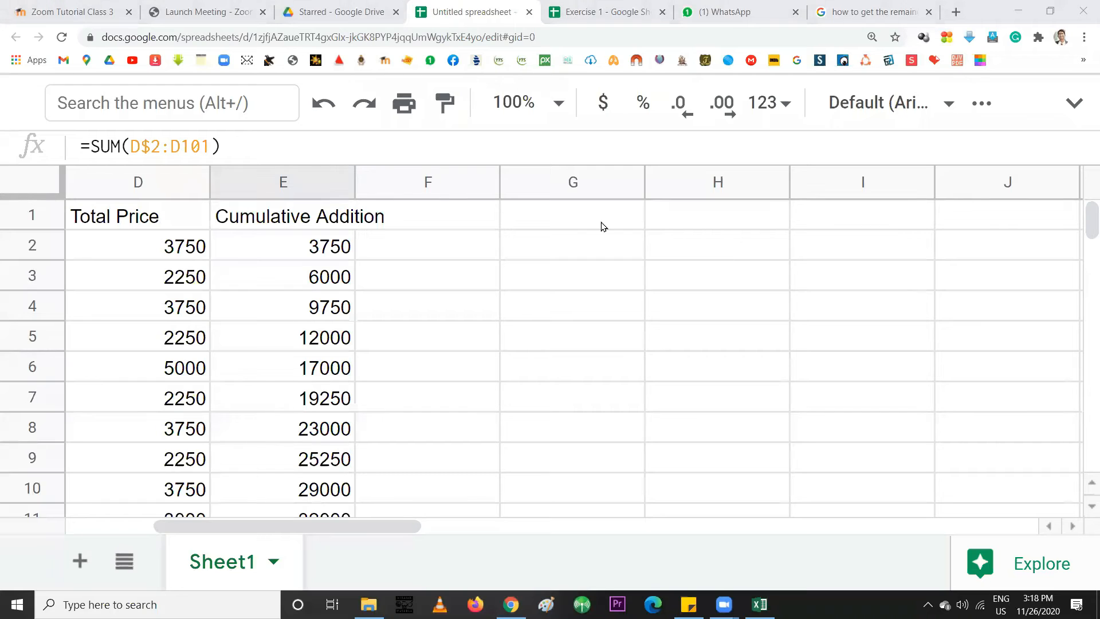
click(394, 252)
Paste the SUM text into F2 as a formula and experiment with its $ anchors
double_click(394, 249)
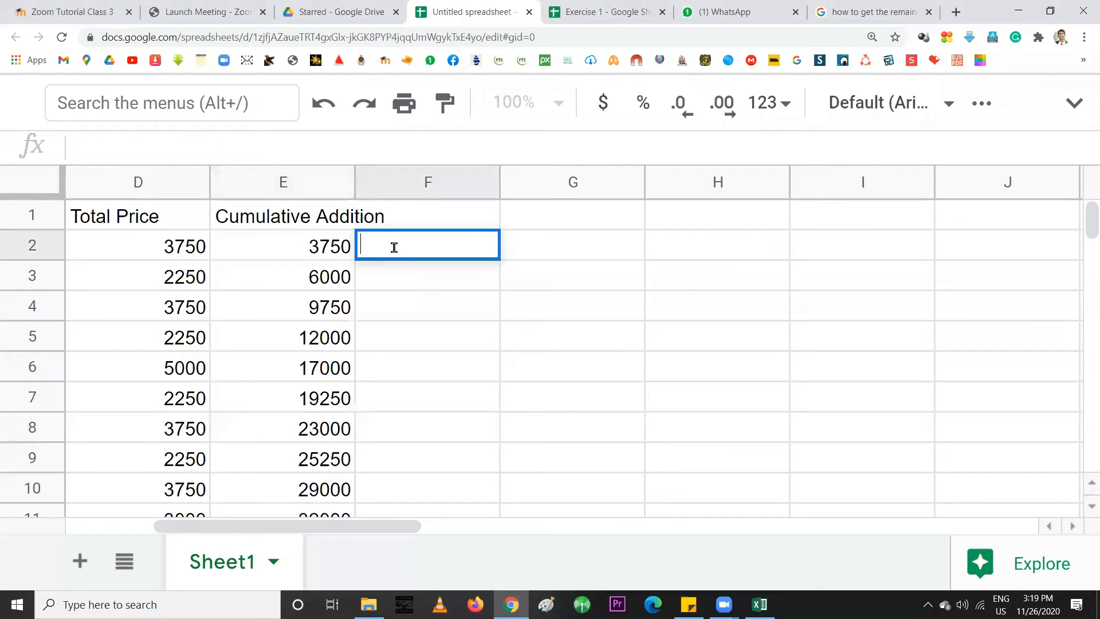
text(SUM($B$2:B3))
click(360, 242)
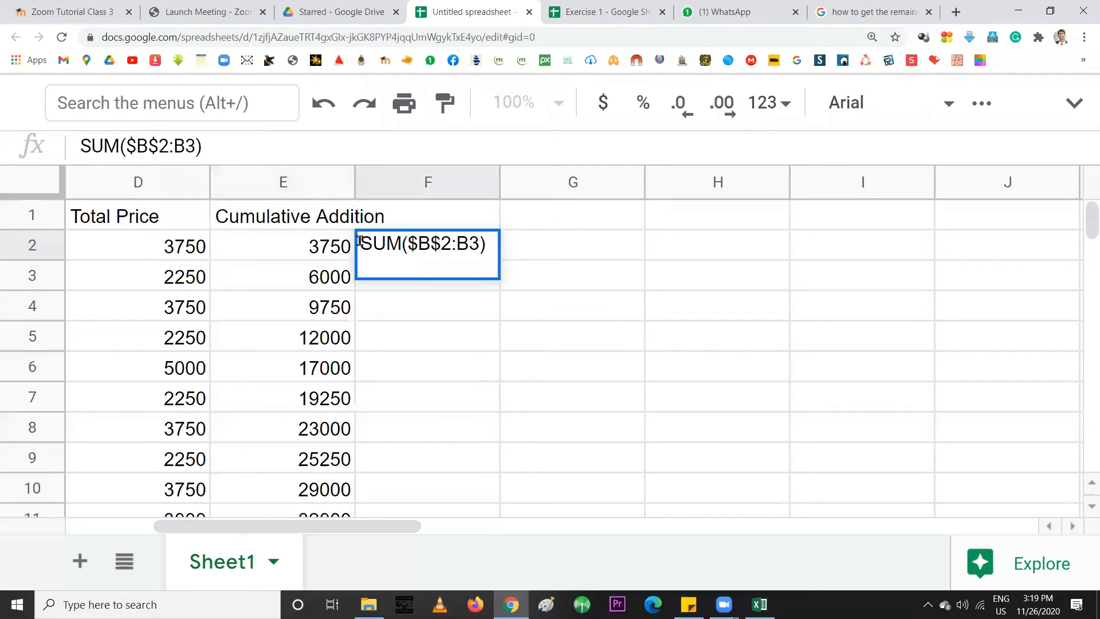
text(=)
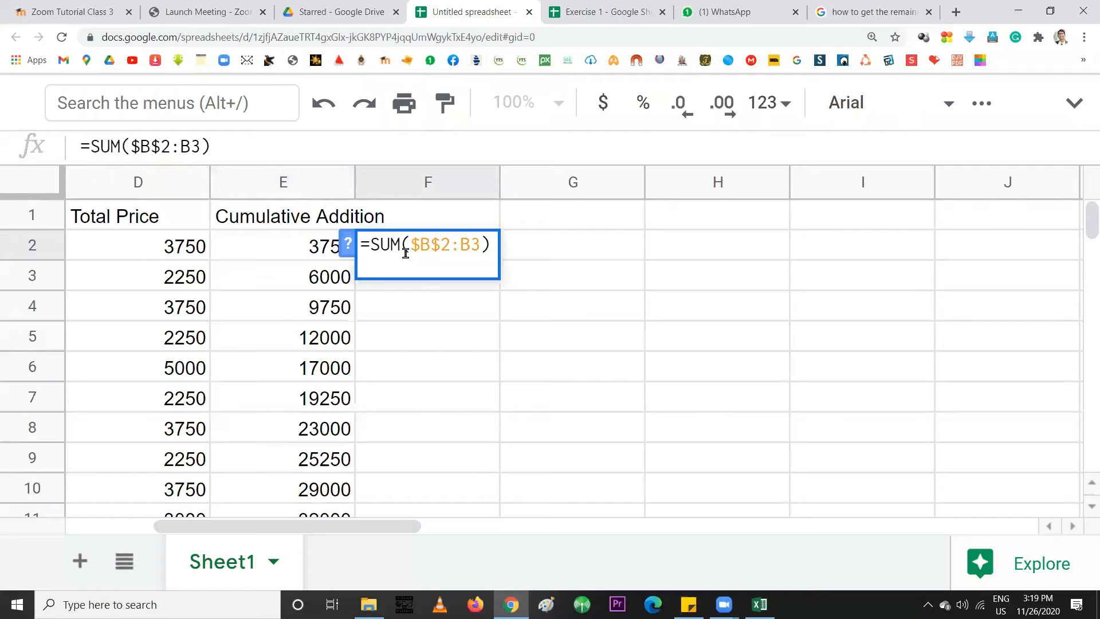
drag(411, 244, 421, 245)
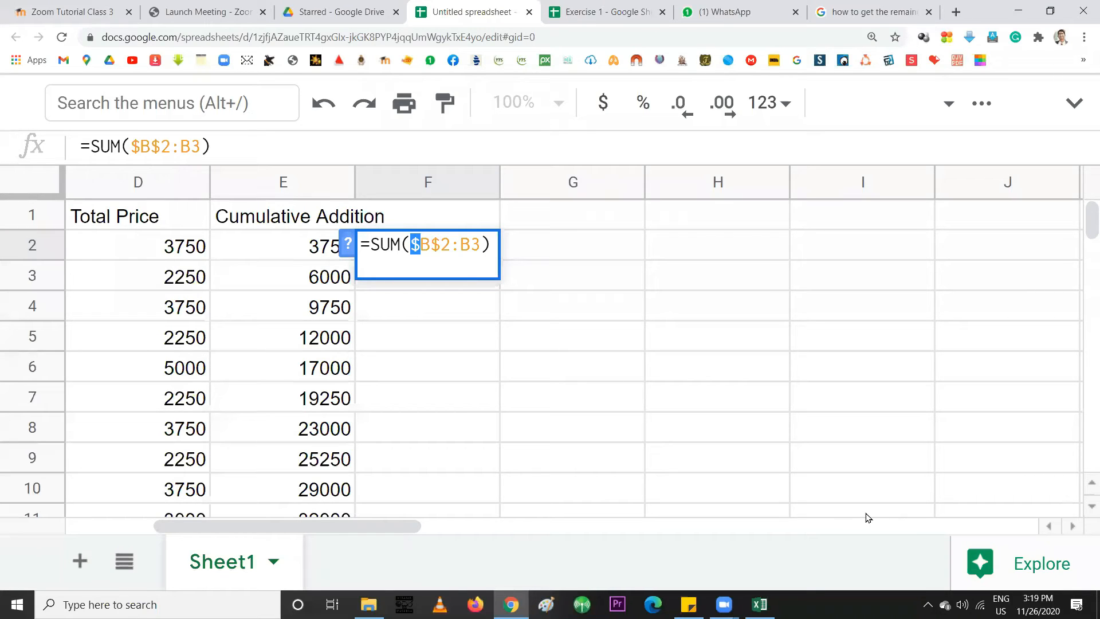
key(BackSpace)
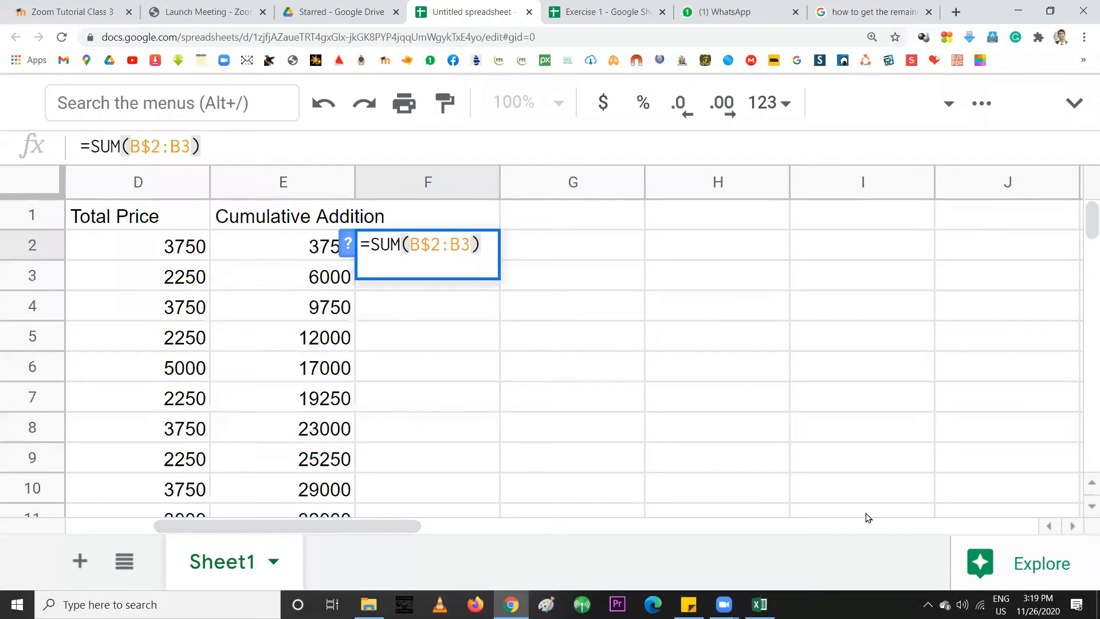
text($)
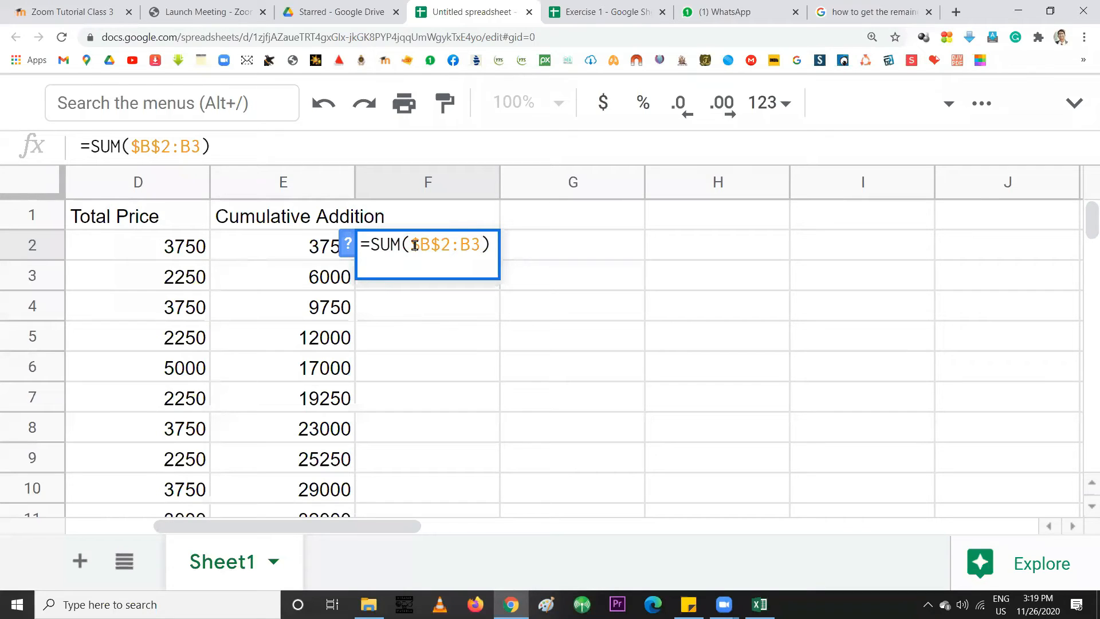
key(BackSpace)
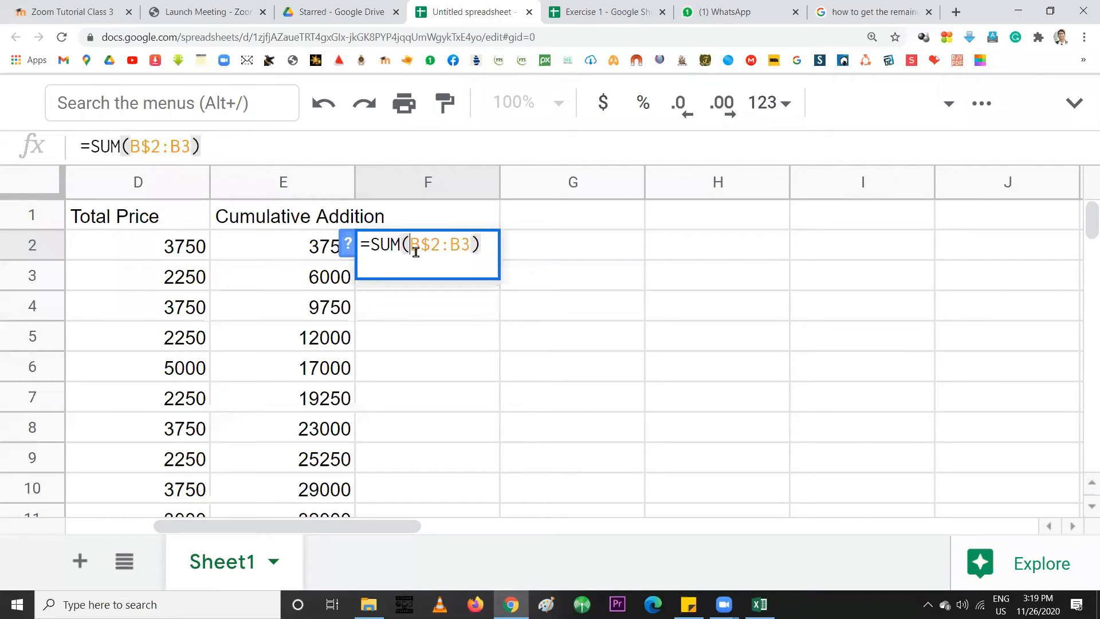
drag(423, 244, 433, 245)
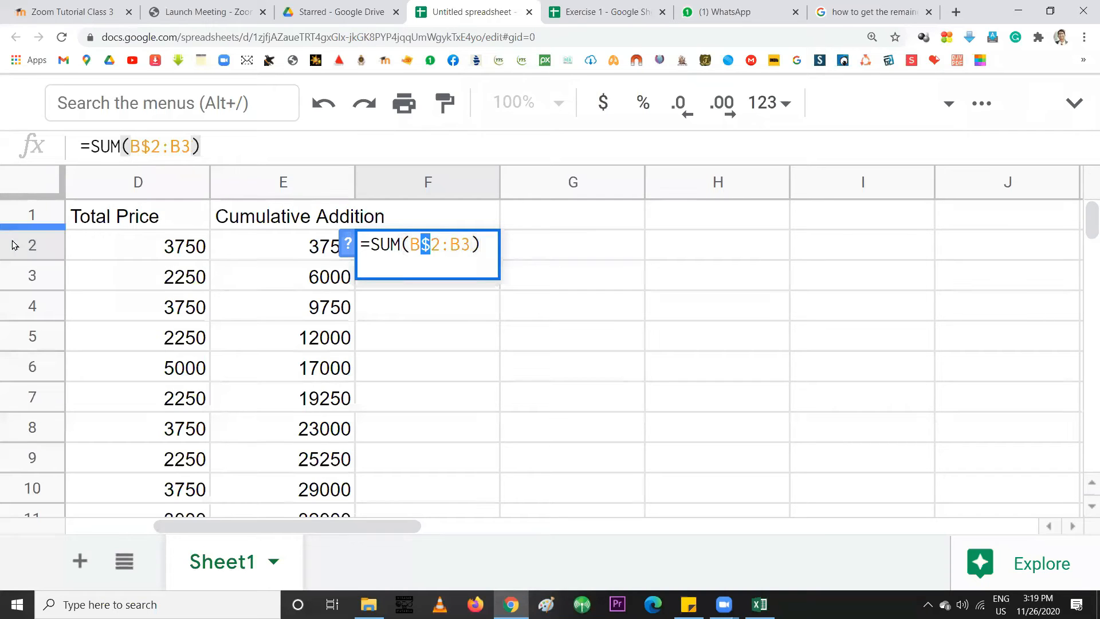
click(411, 246)
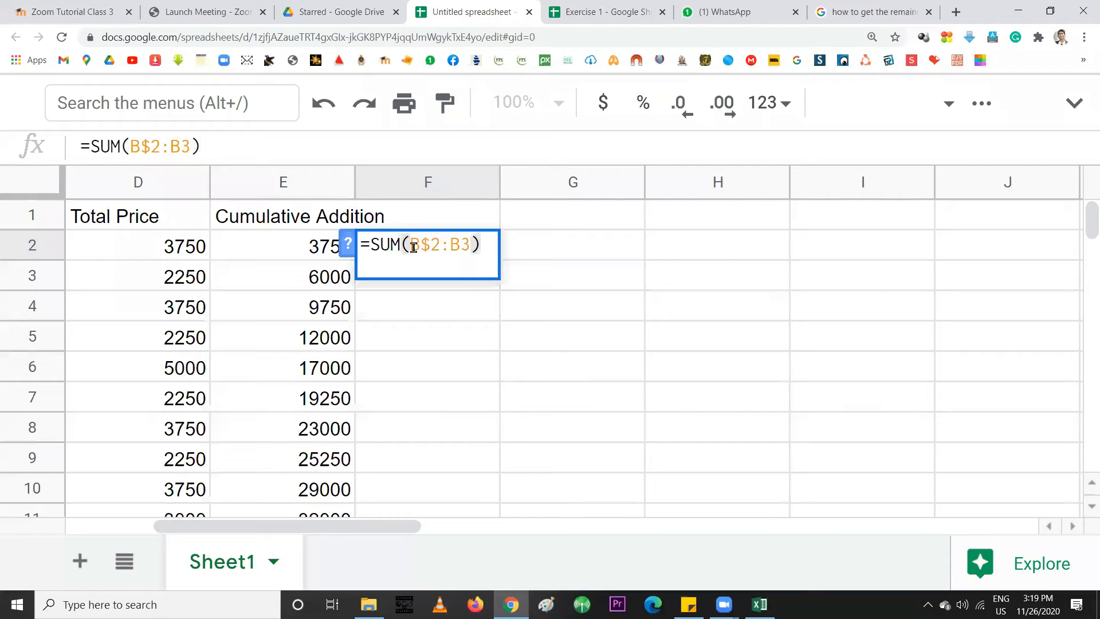
Erase the trial formula from F2 and extend E2's running total down column E
drag(487, 245, 367, 245)
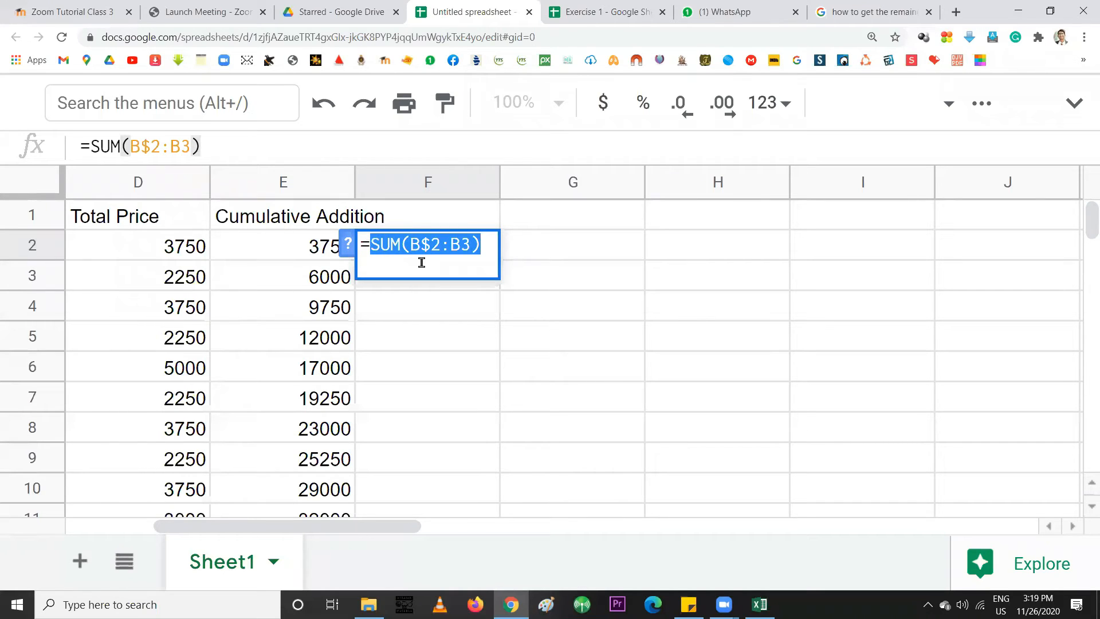
key(BackSpace)
key(BackSpace)
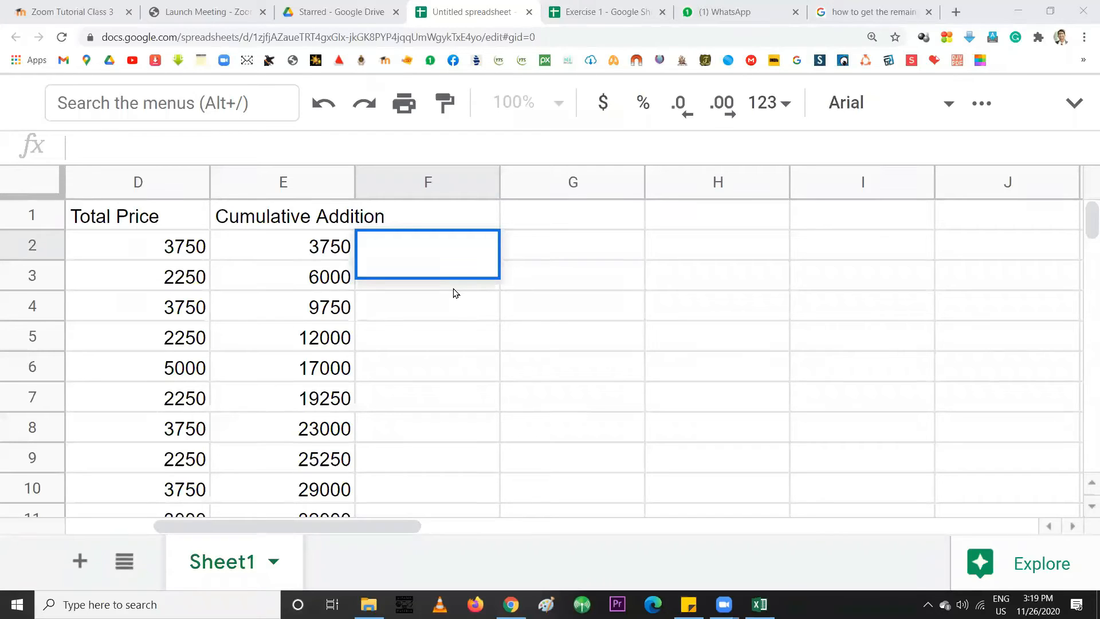
click(305, 251)
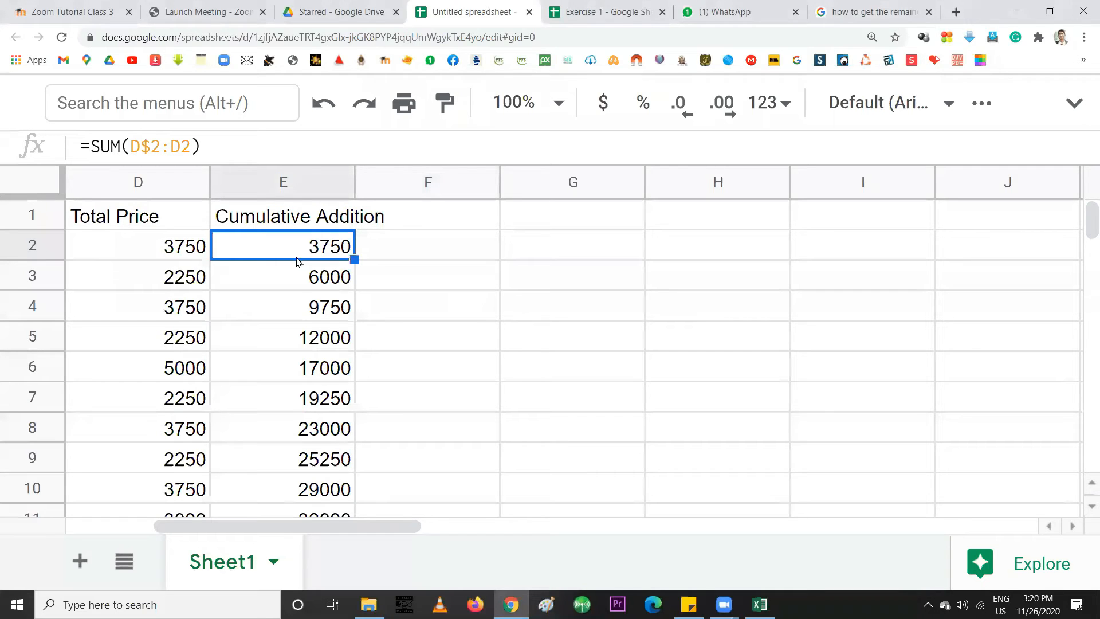
drag(354, 260, 310, 332)
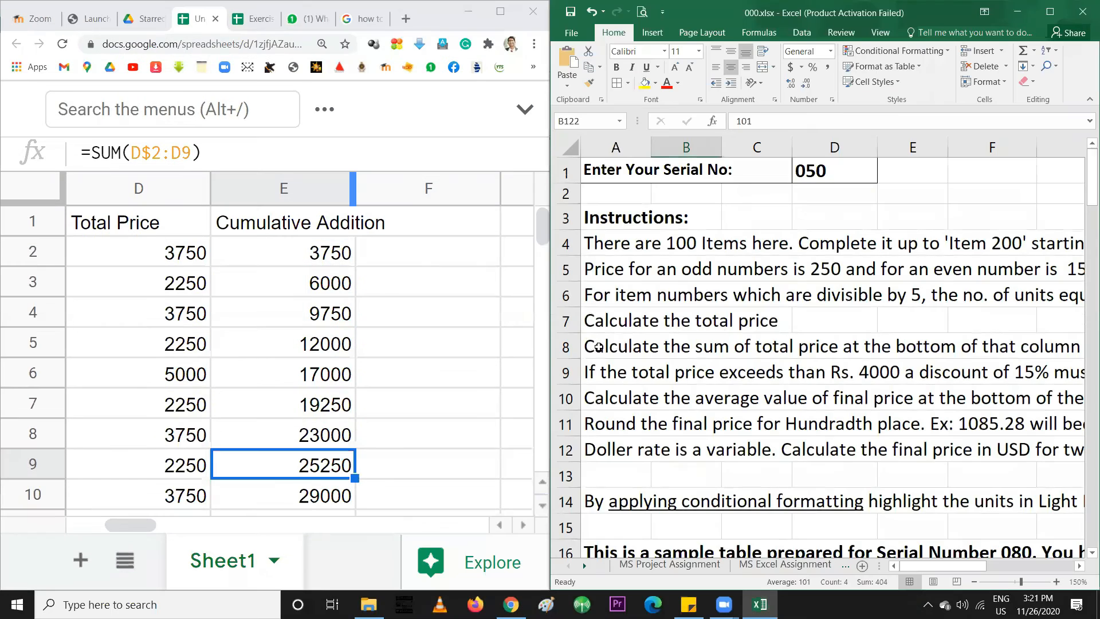
Read Excel instruction cells A8 and A9, noting the 15% discount for totals over Rs. 4000
click(598, 348)
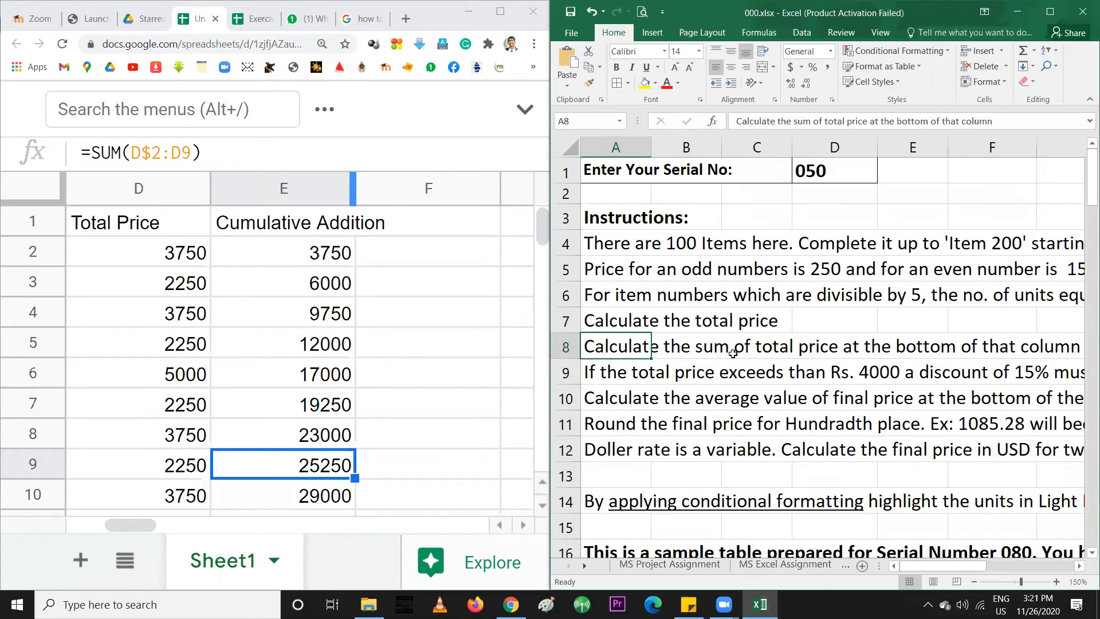
drag(949, 567, 894, 570)
click(600, 375)
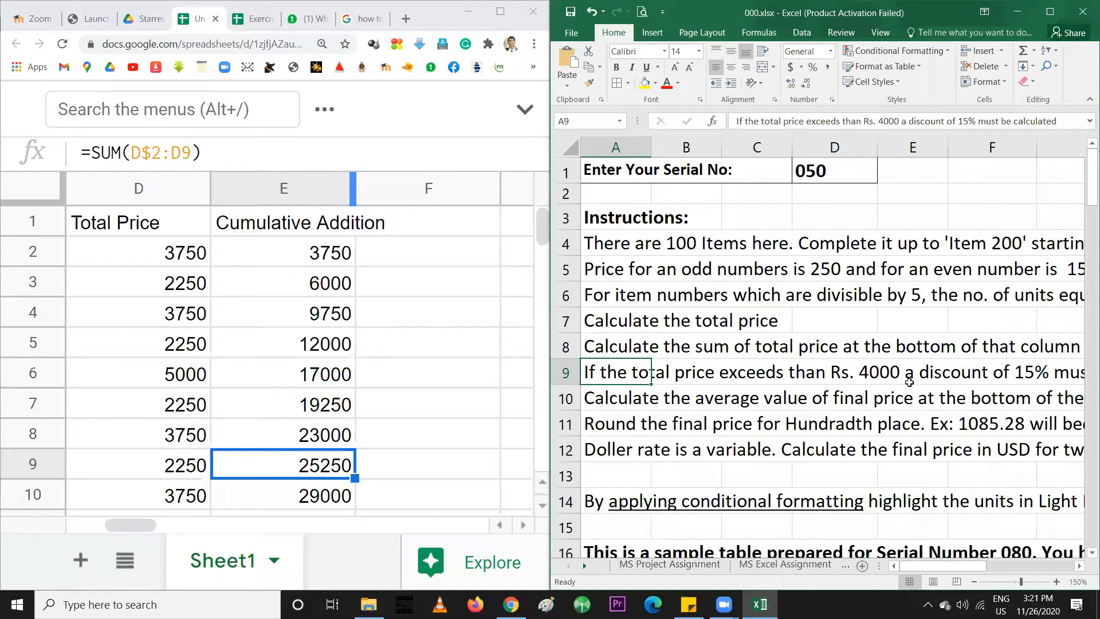
mouse_move(940, 378)
mouse_down()
mouse_move(1083, 372)
mouse_move(936, 371)
mouse_up()
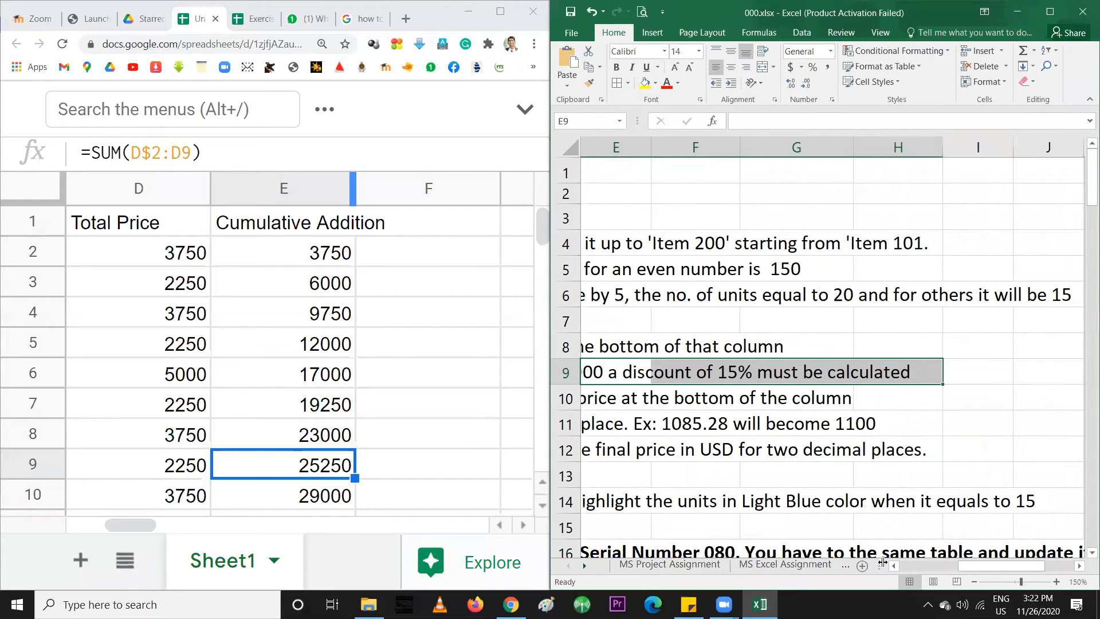
drag(978, 567, 910, 570)
click(617, 378)
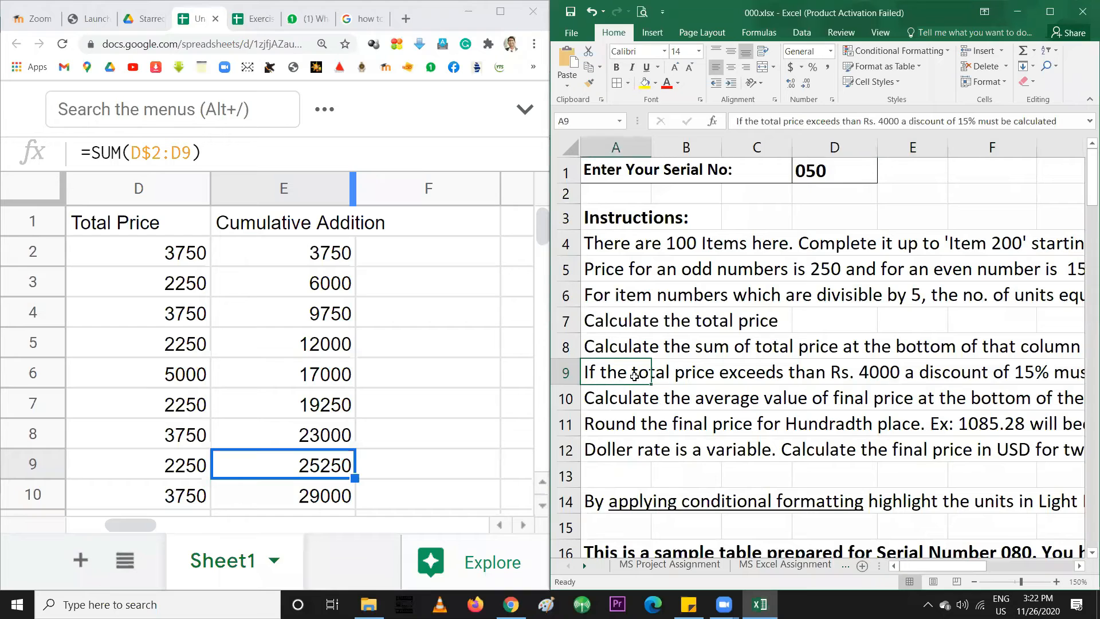
click(897, 376)
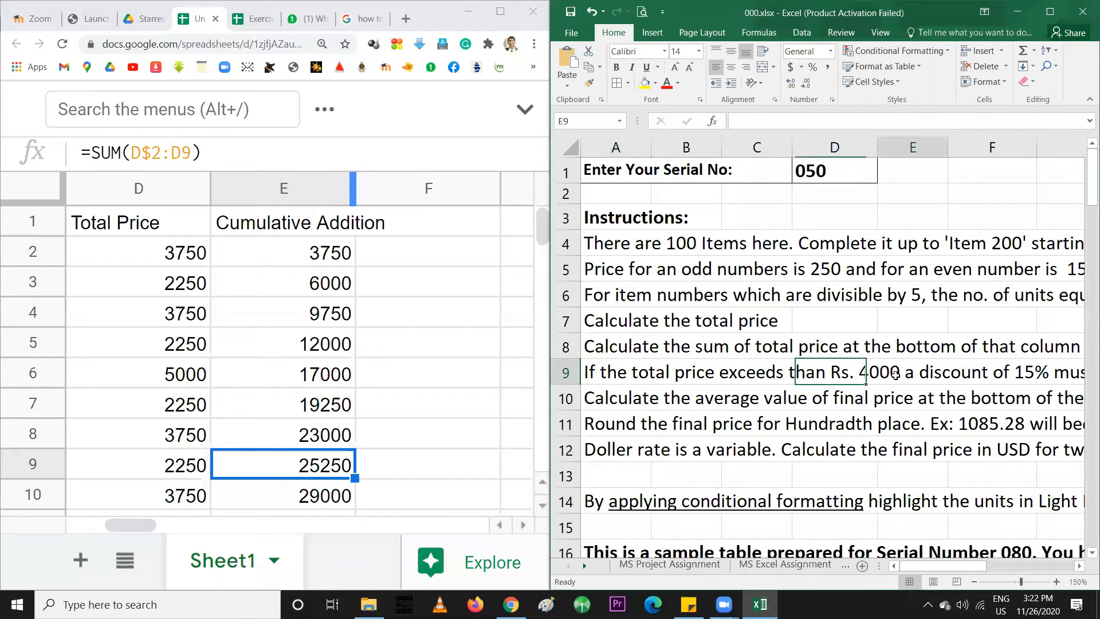
click(611, 361)
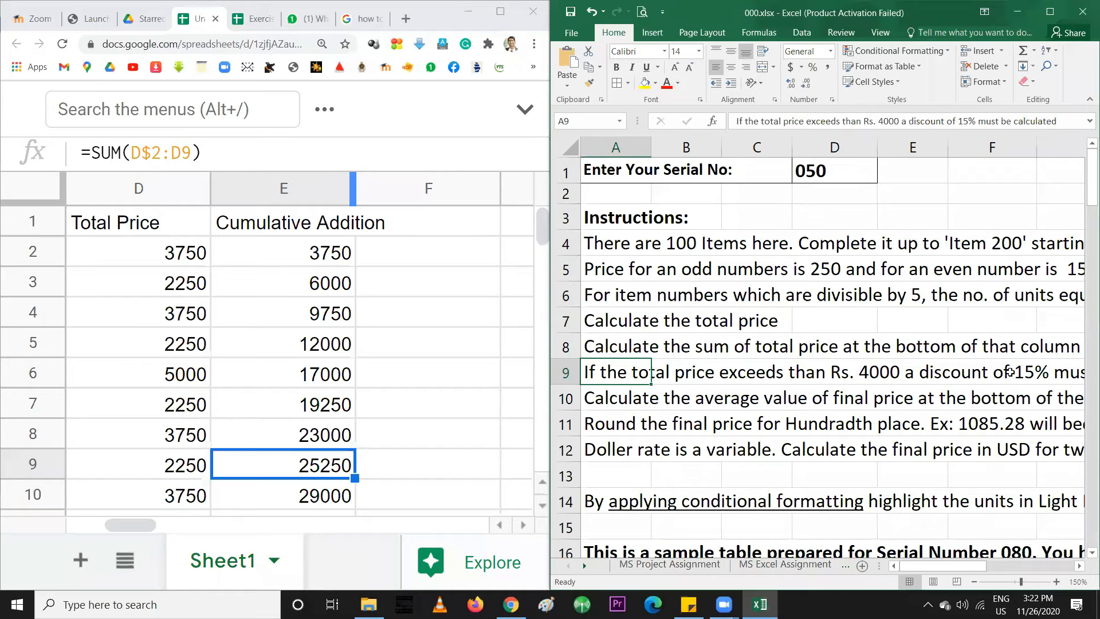
mouse_move(954, 568)
mouse_down()
mouse_move(992, 570)
mouse_move(973, 570)
mouse_up()
Enter the heading 'Discount' in cell F1 of the price sheet
click(352, 310)
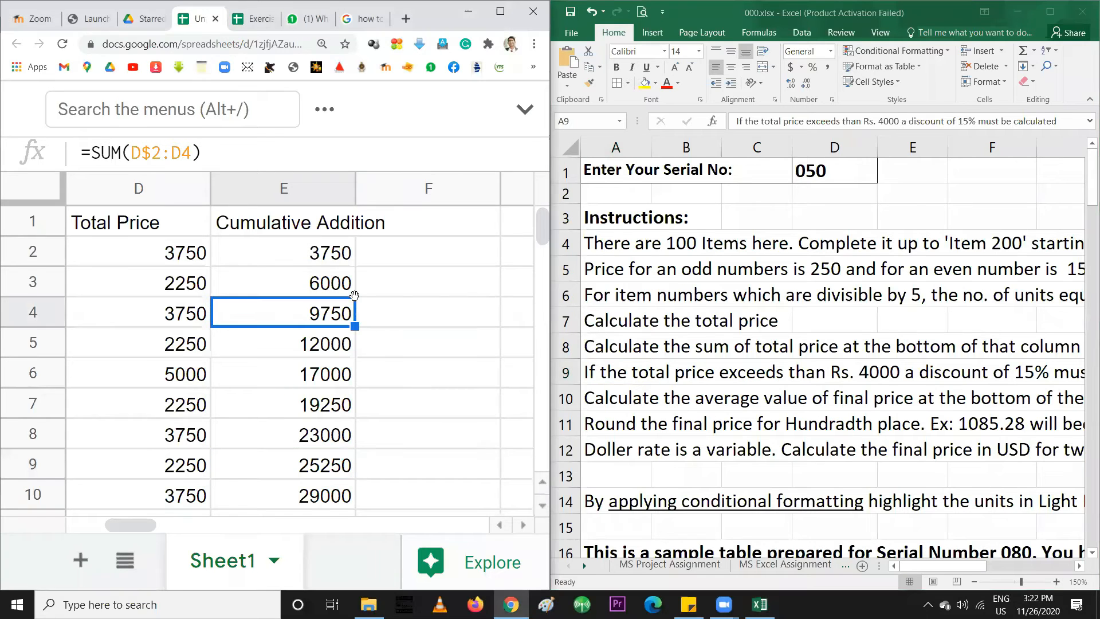
click(400, 282)
click(418, 225)
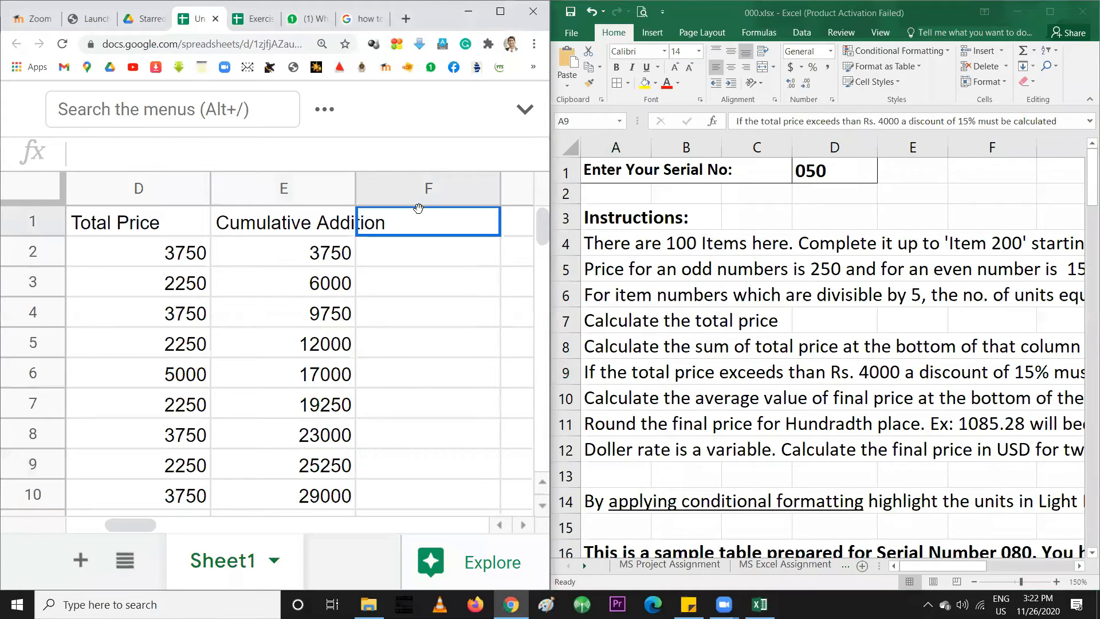
text(Dis)
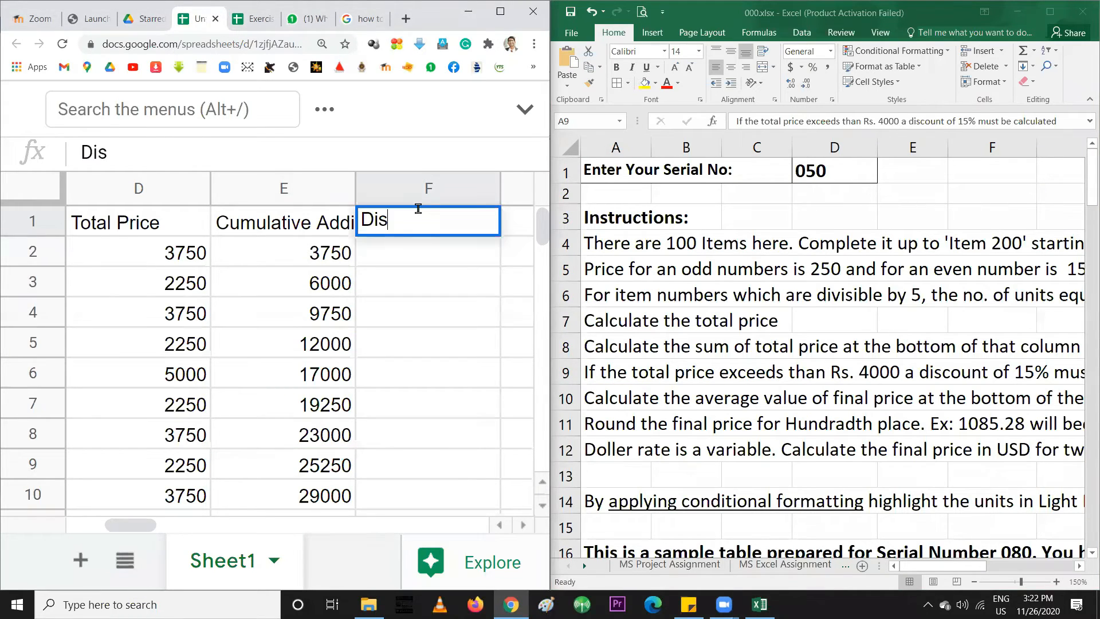
text(count)
key(Return)
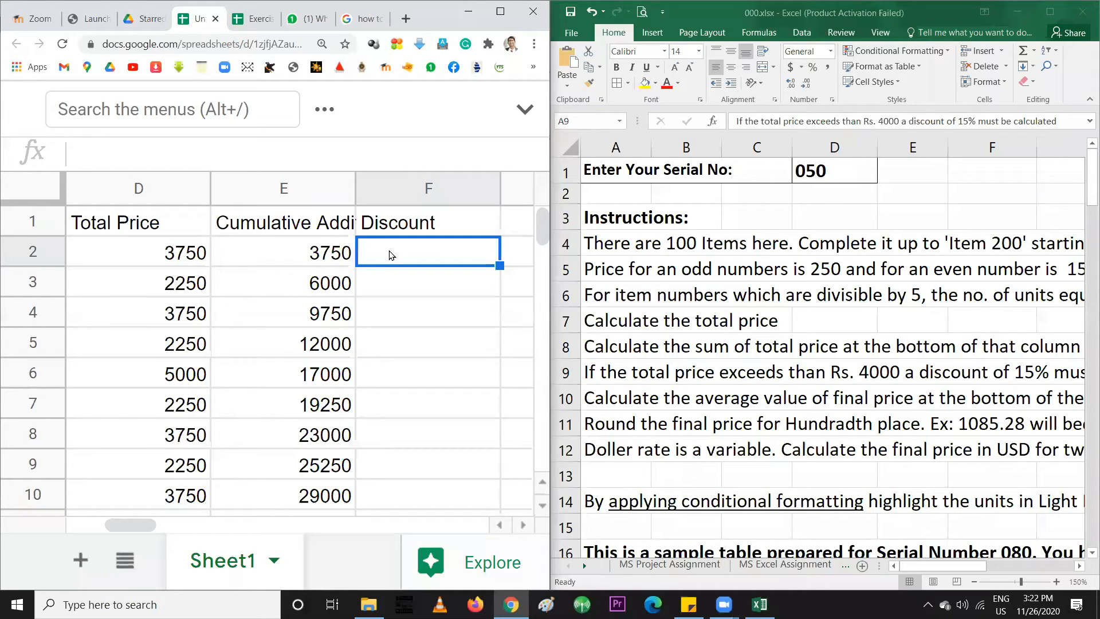
click(299, 189)
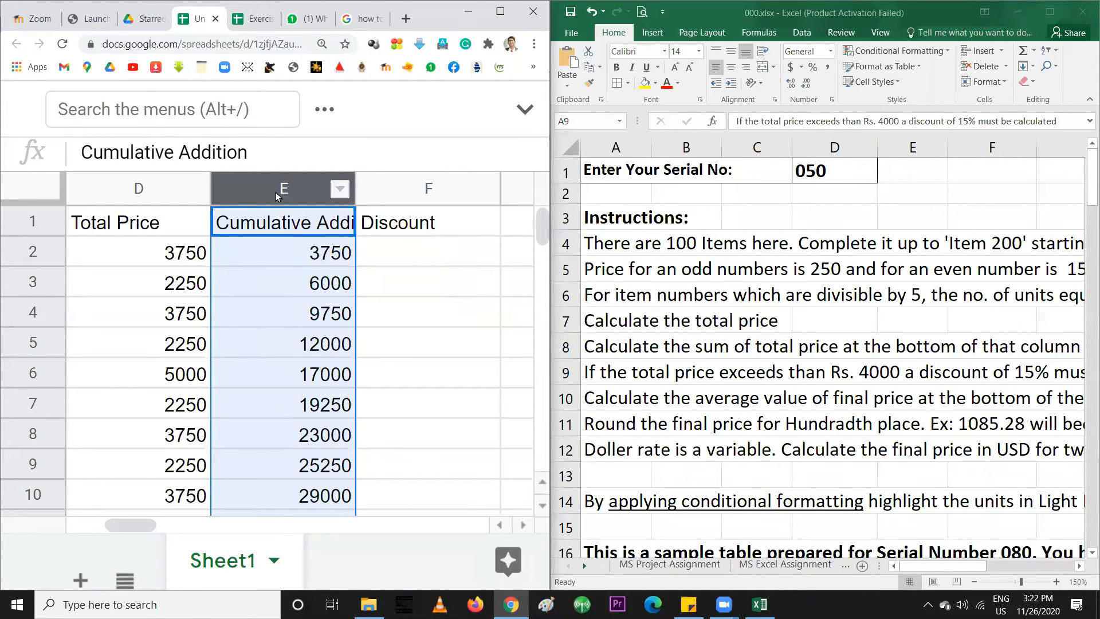
right_click(276, 191)
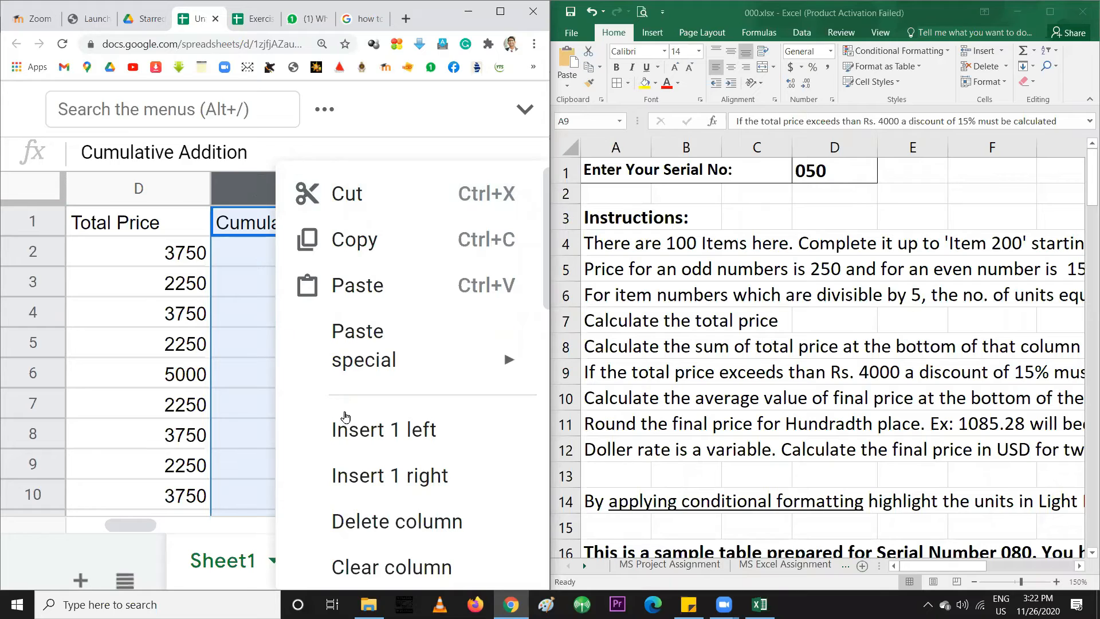
click(381, 521)
click(250, 268)
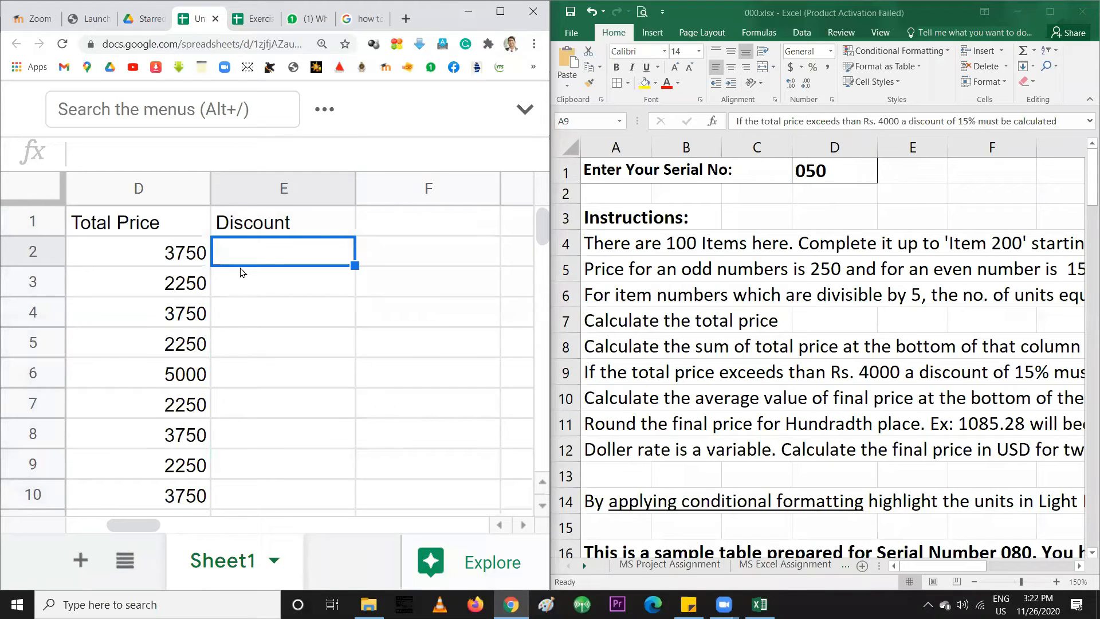
key(ctrl+z)
click(290, 278)
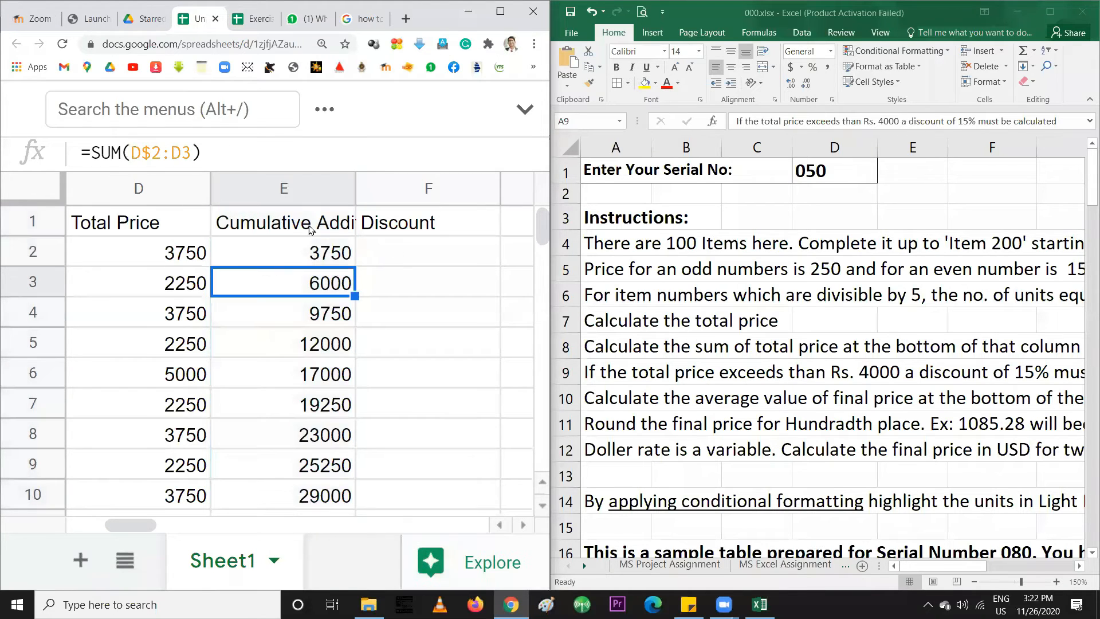
click(275, 187)
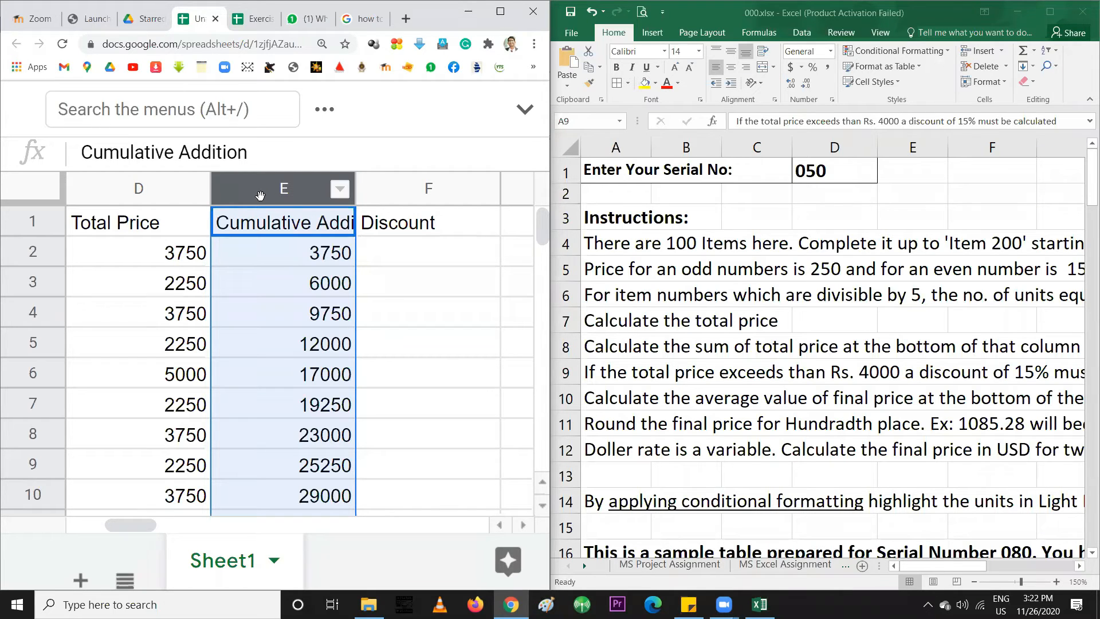
right_click(263, 191)
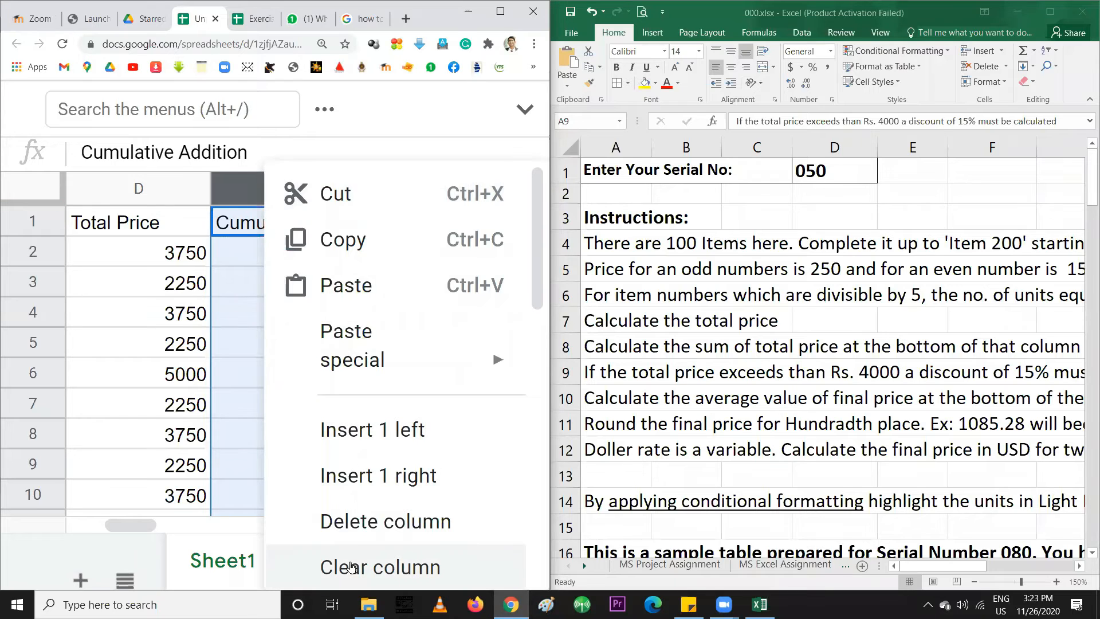
scroll(353, 565, down, 4)
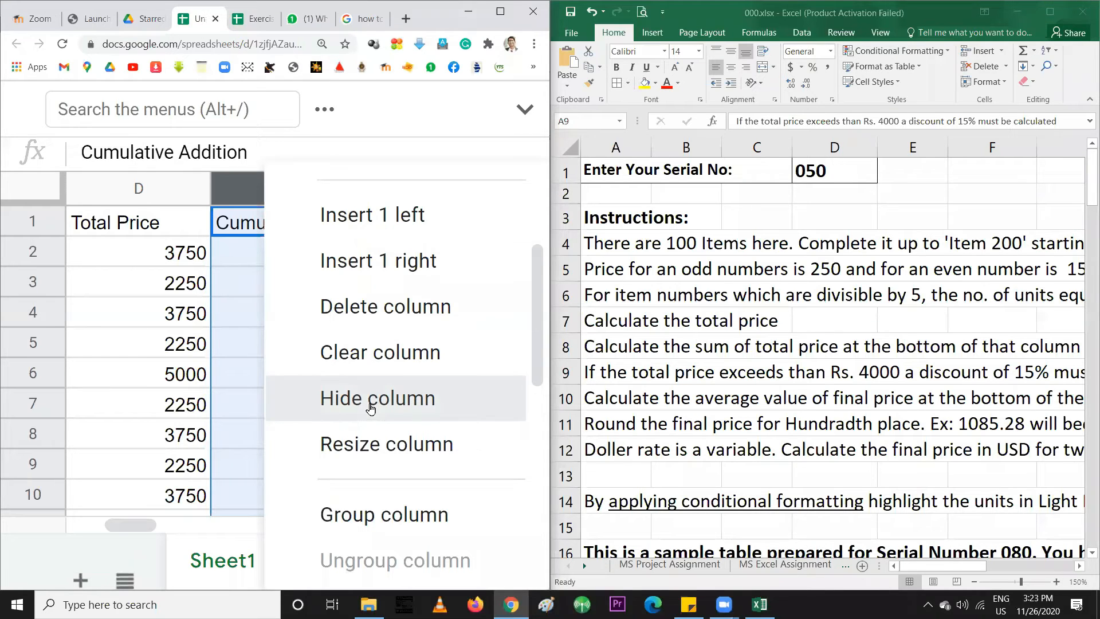
click(370, 408)
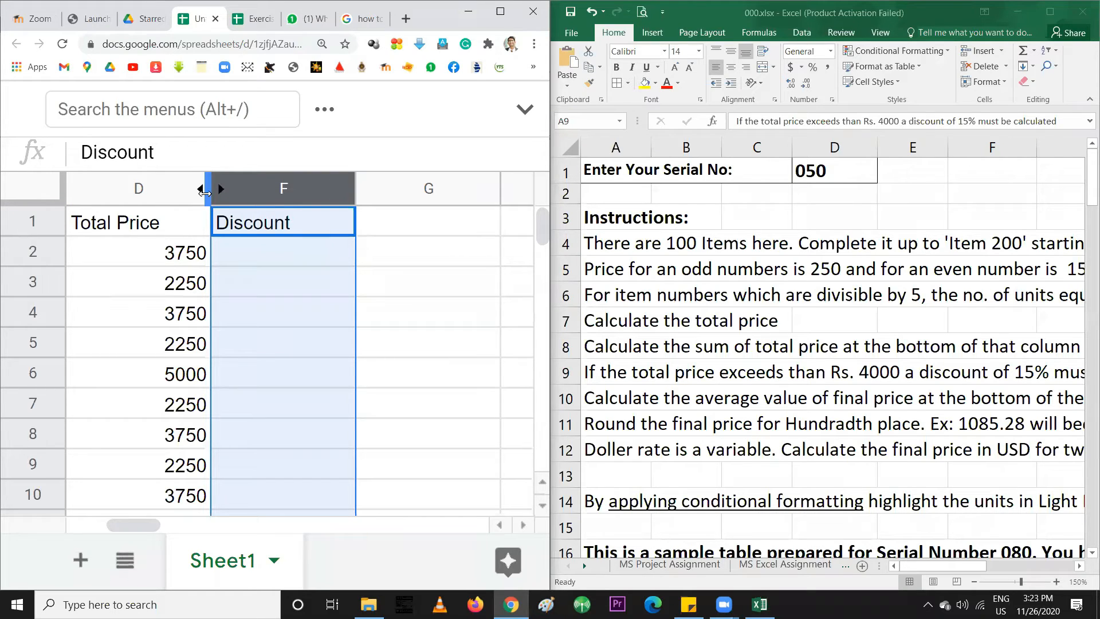
drag(229, 194, 253, 193)
click(161, 191)
shift+click(255, 189)
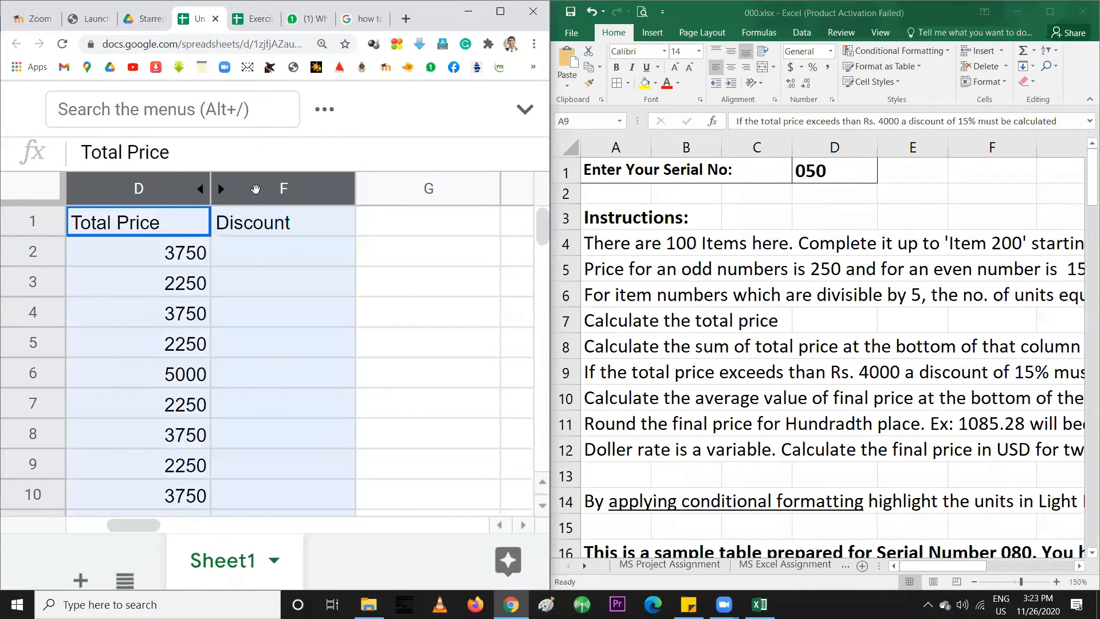
right_click(256, 189)
scroll(335, 438, down, 3)
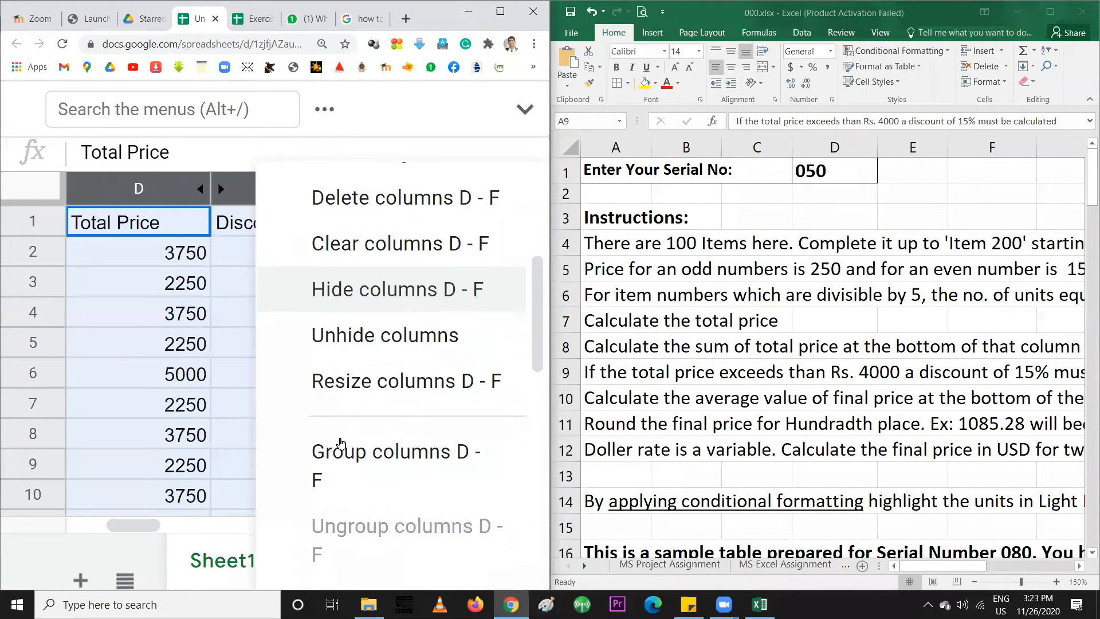
scroll(331, 465, down, 8)
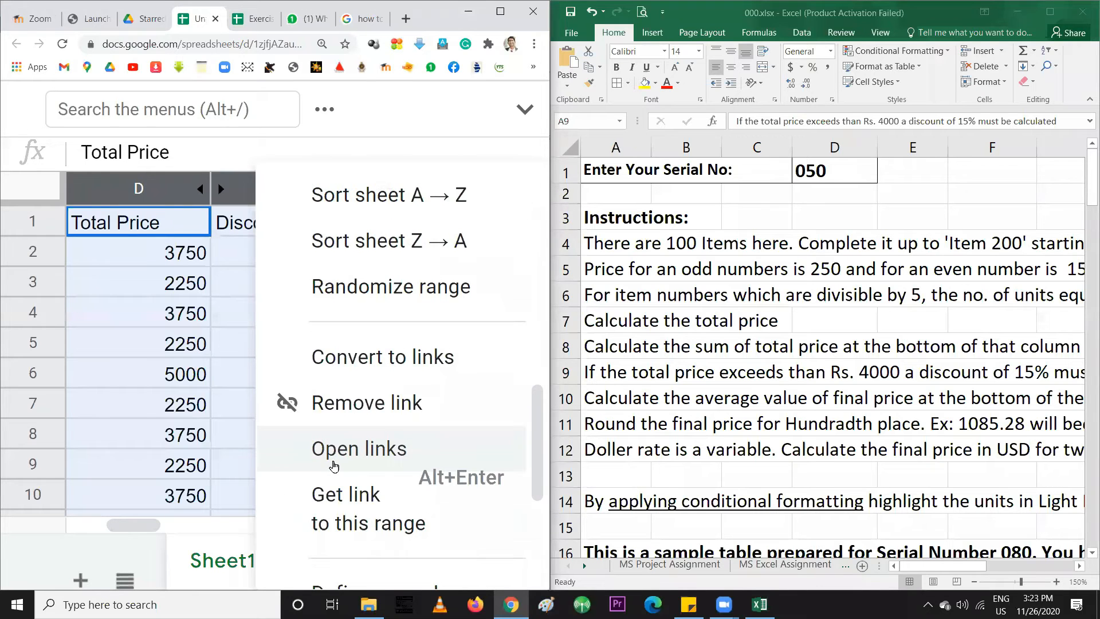
scroll(333, 465, down, 3)
scroll(335, 462, up, 12)
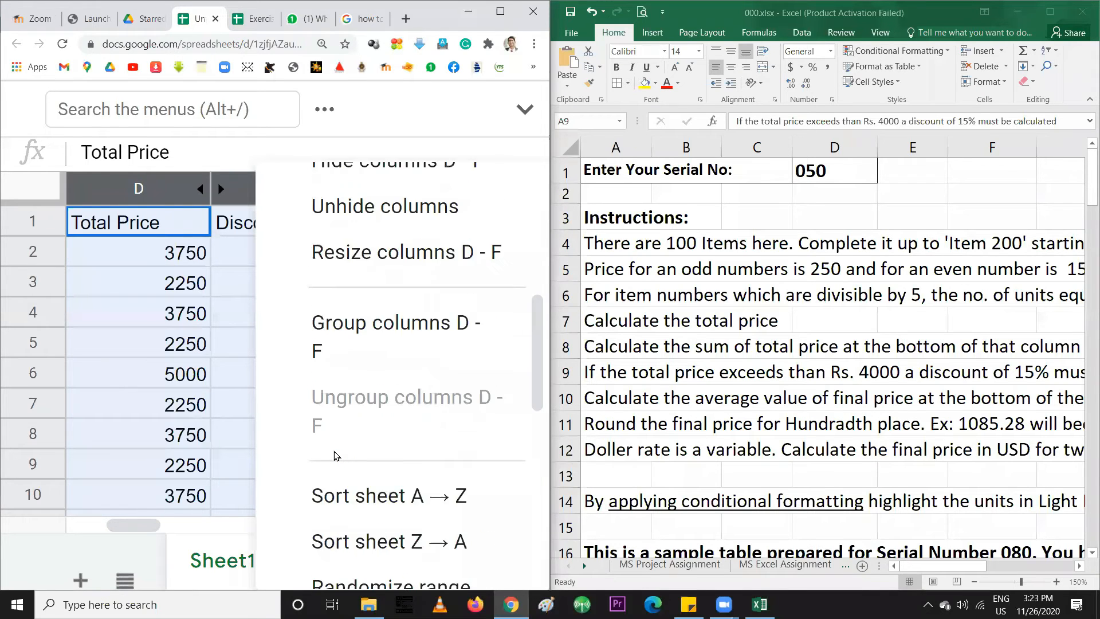
scroll(334, 456, down, 5)
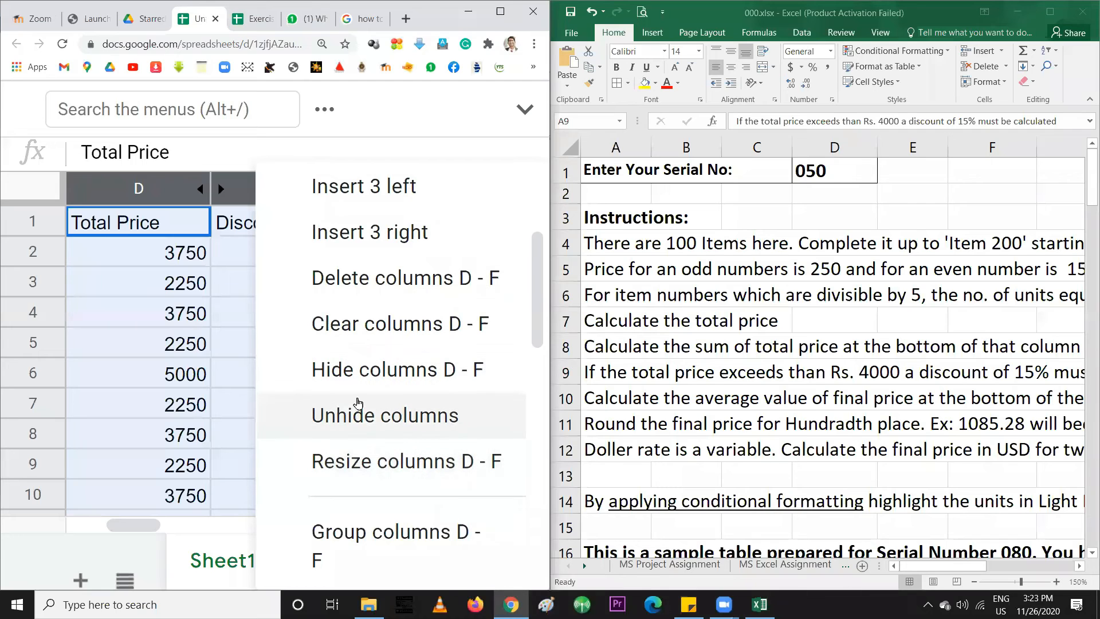
click(348, 426)
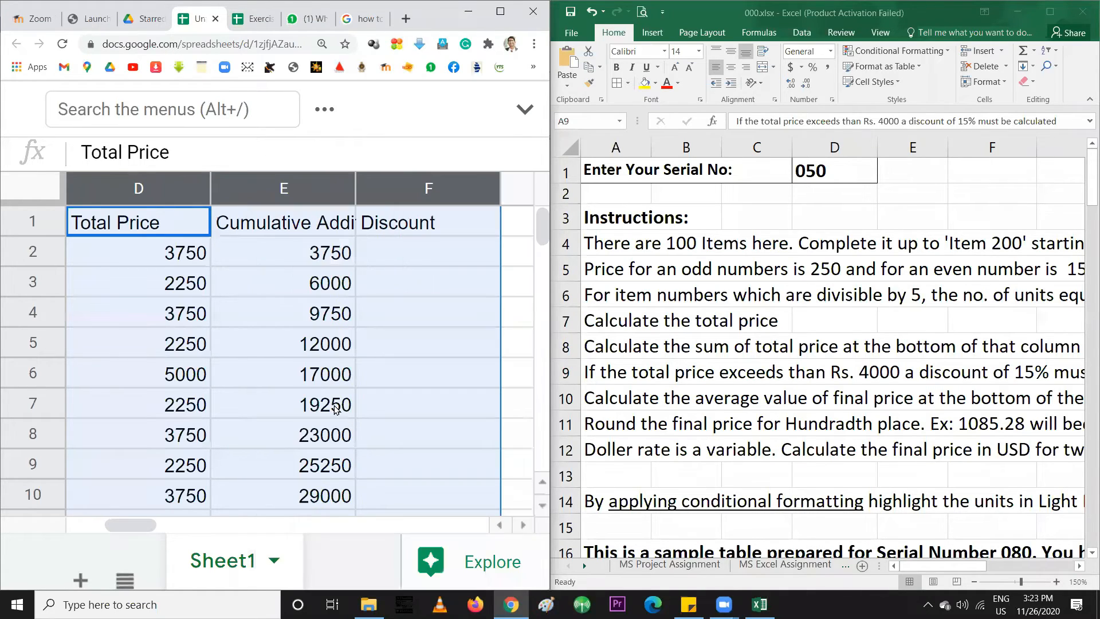
click(267, 295)
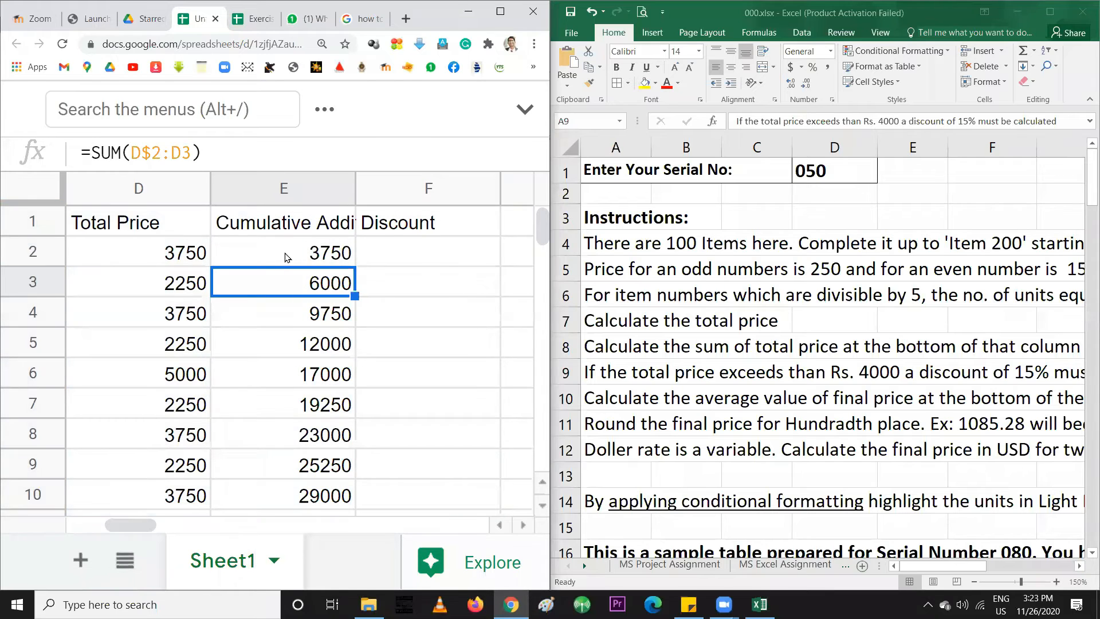
click(282, 200)
right_click(283, 200)
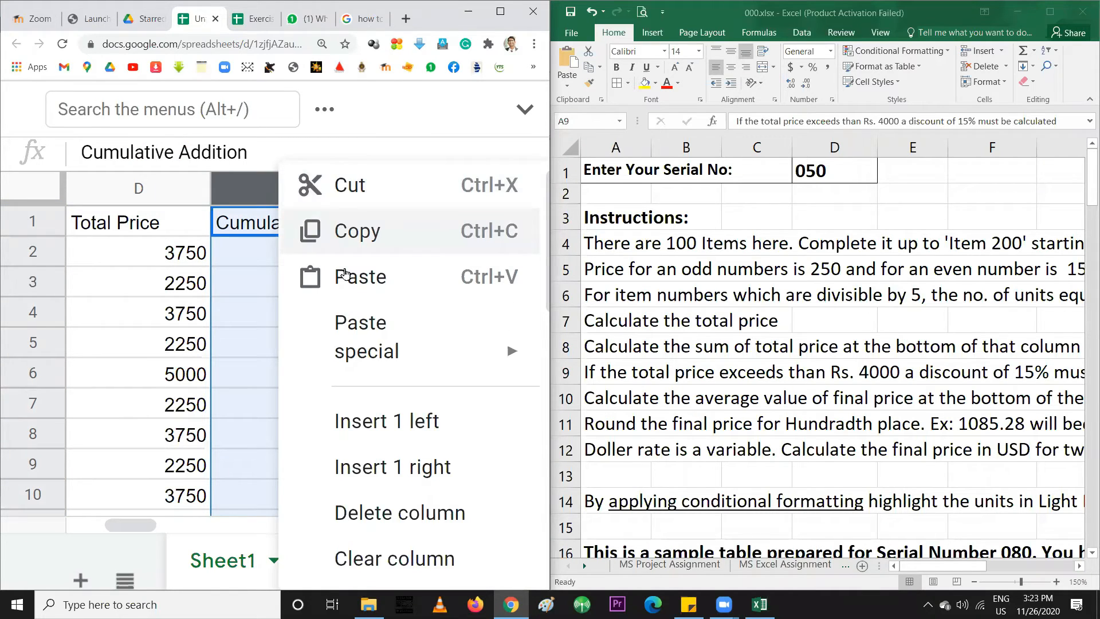
scroll(363, 523, down, 2)
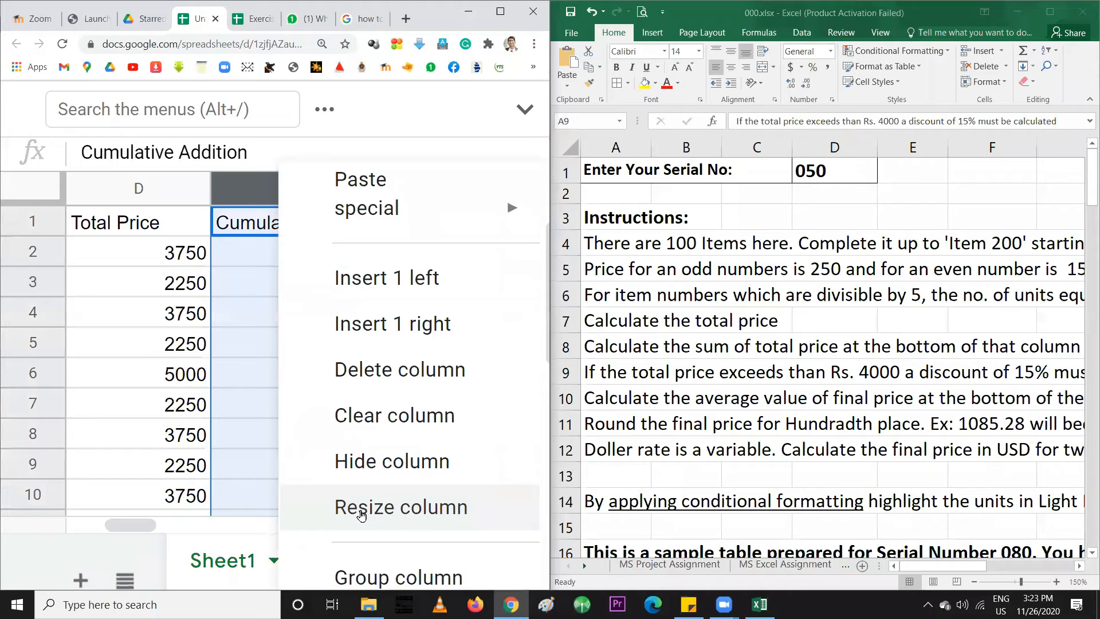
click(378, 461)
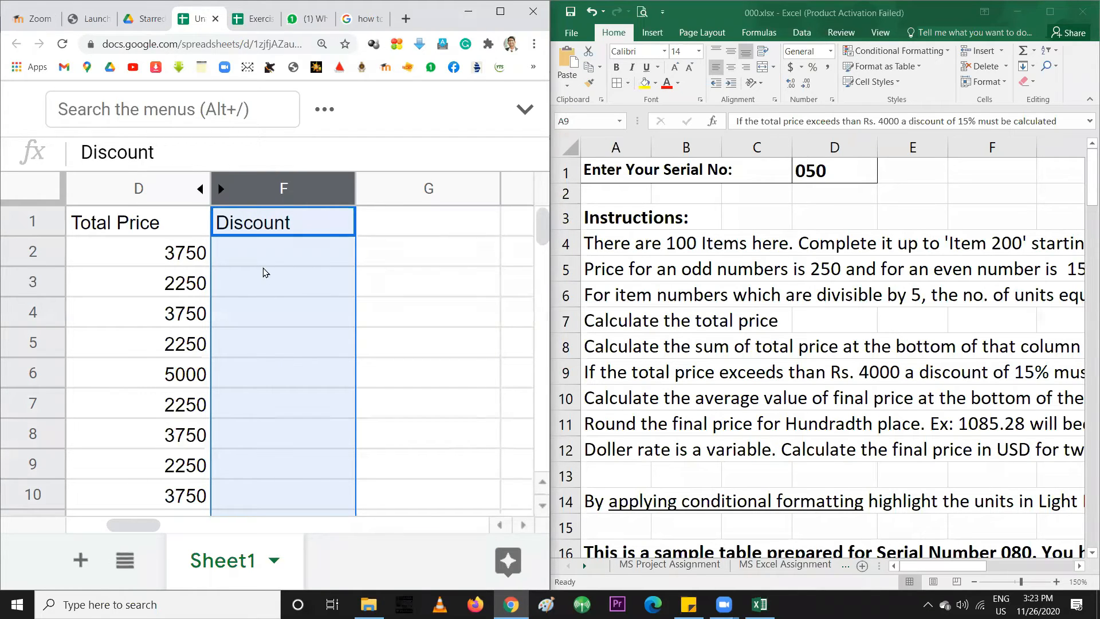
click(259, 253)
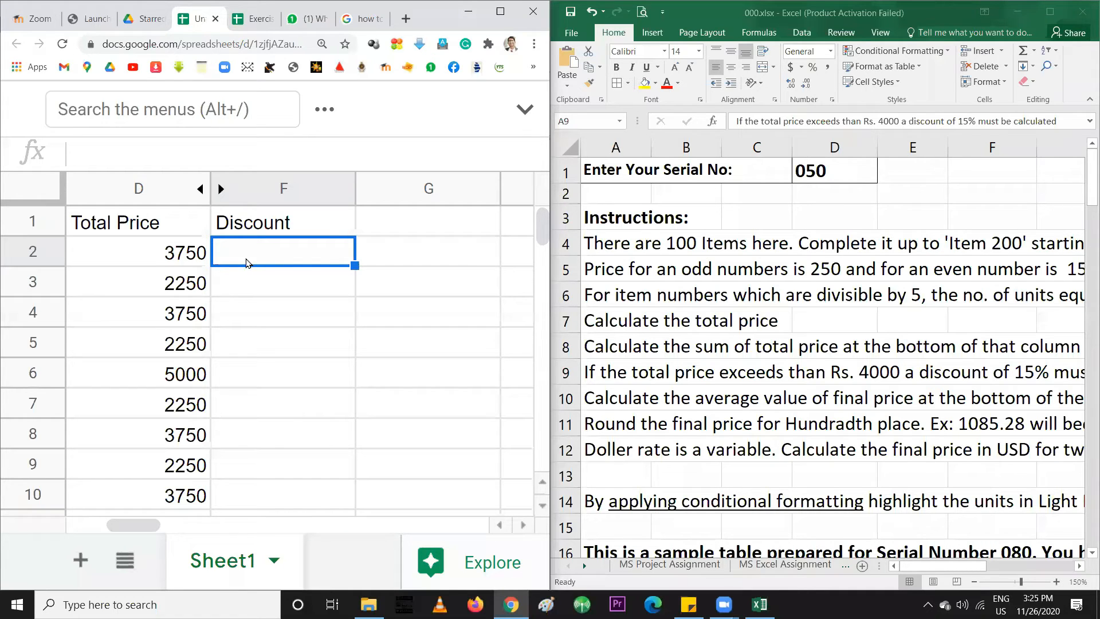
Type =IF(D2>4000, in F2, keeping the test strictly greater, and begin the true value with 15
text(= )
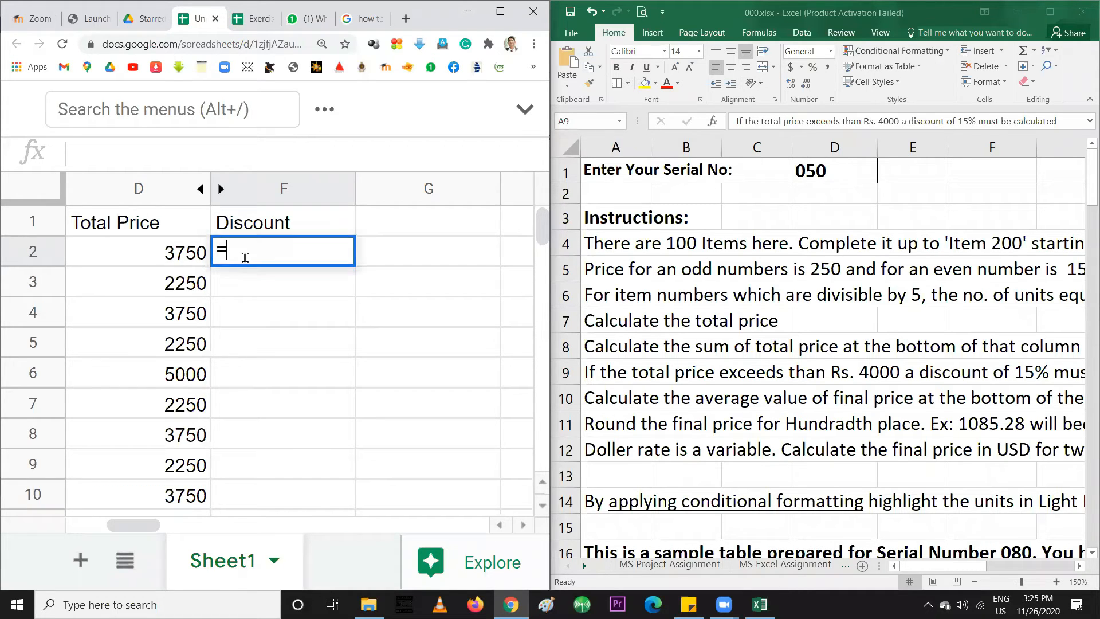
text(IF)
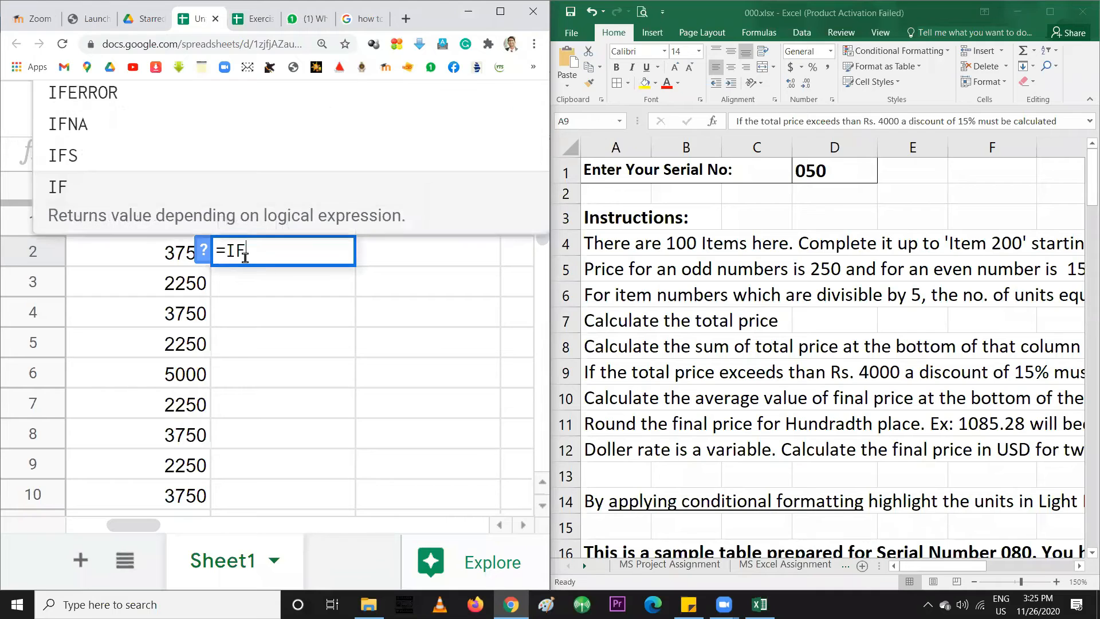
text(()
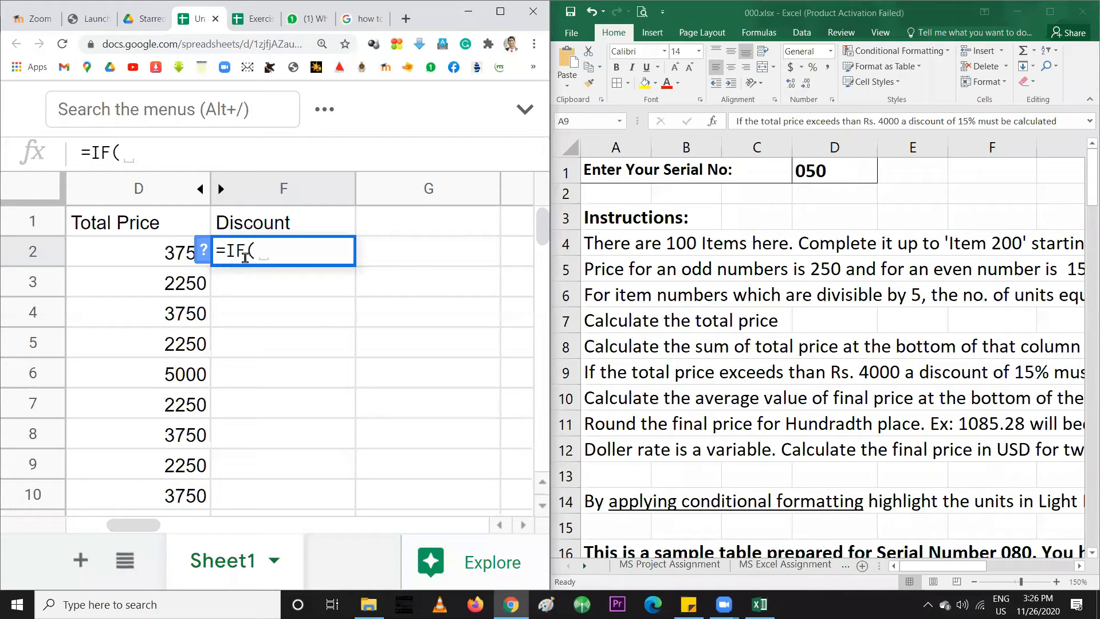
click(173, 261)
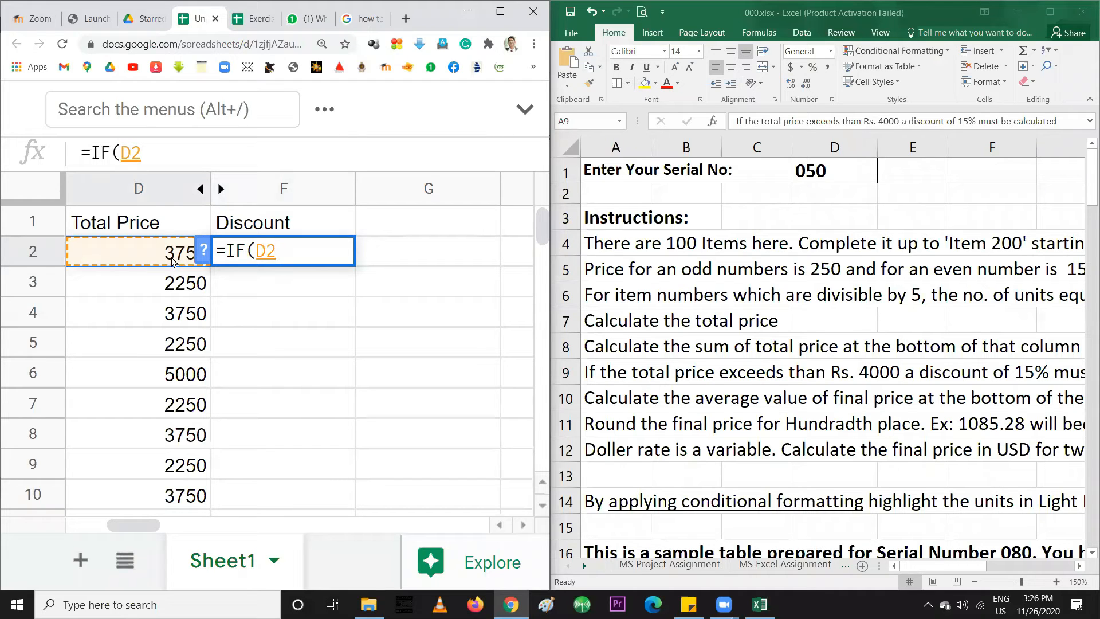
text(>4000)
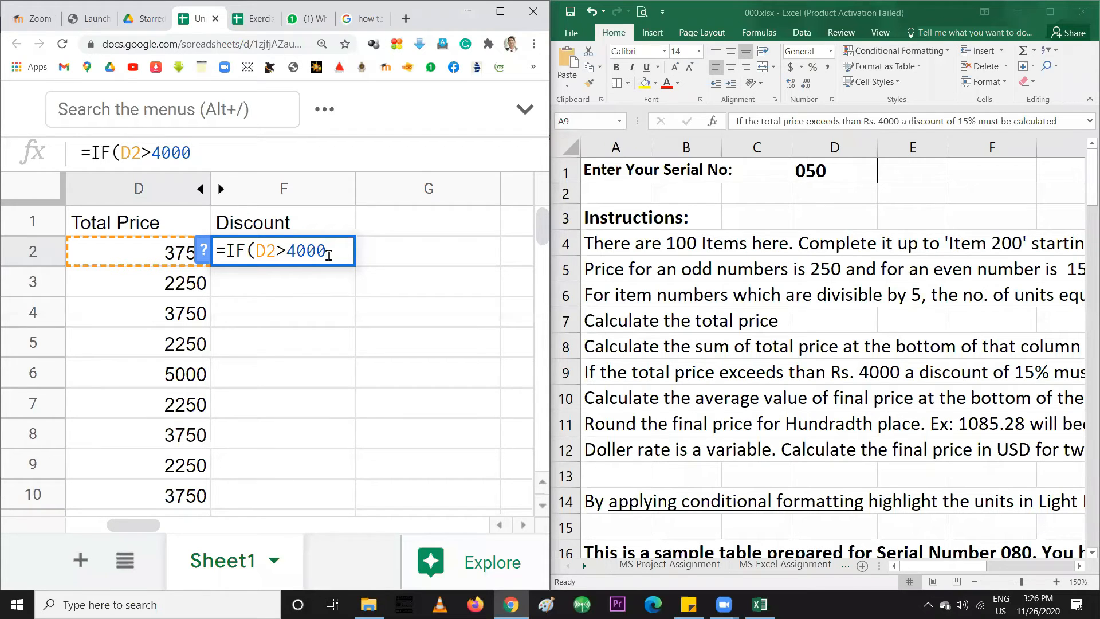
click(288, 253)
text(=)
key(BackSpace)
text(,)
text(15)
Change the true value to 0.15*D2, correcting a mistyped rate digit
click(339, 253)
text(0.15)
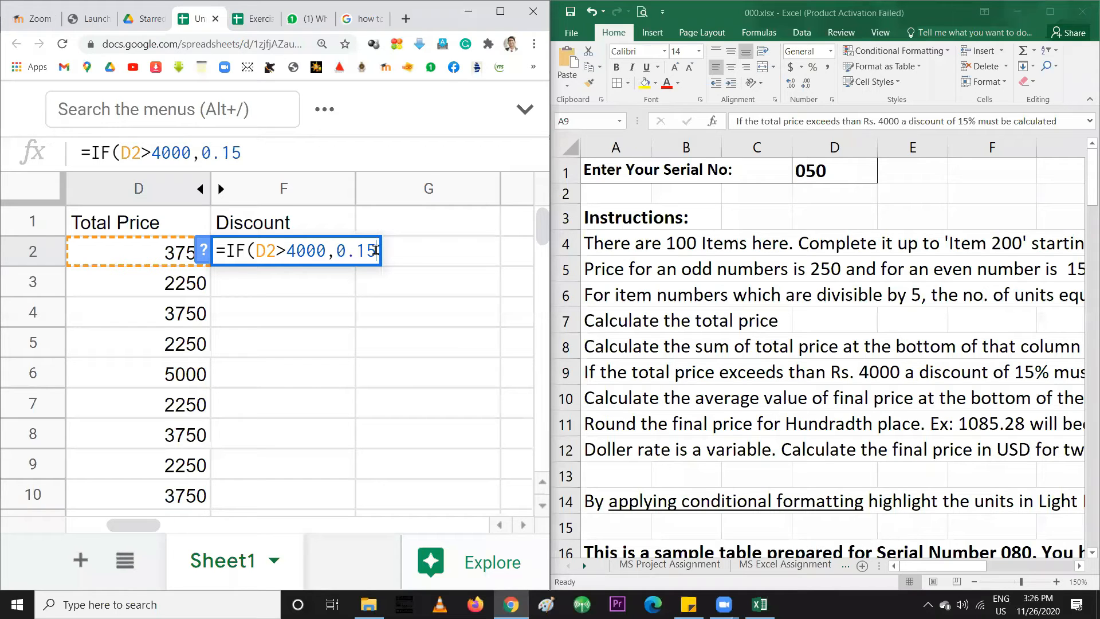
text(*)
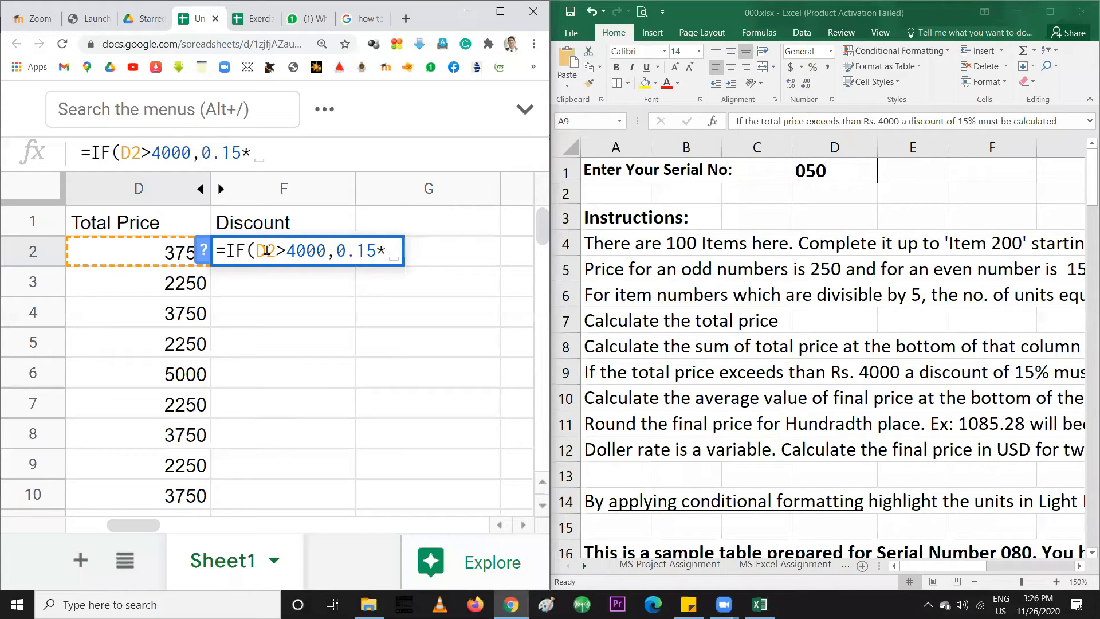
click(154, 255)
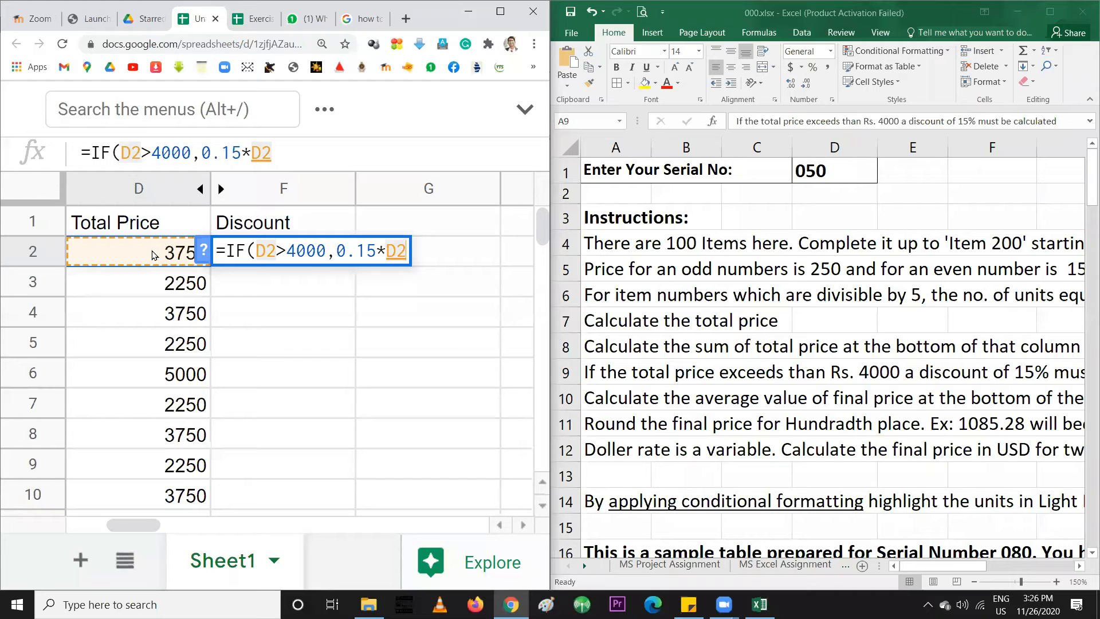
drag(356, 251, 367, 251)
text(8)
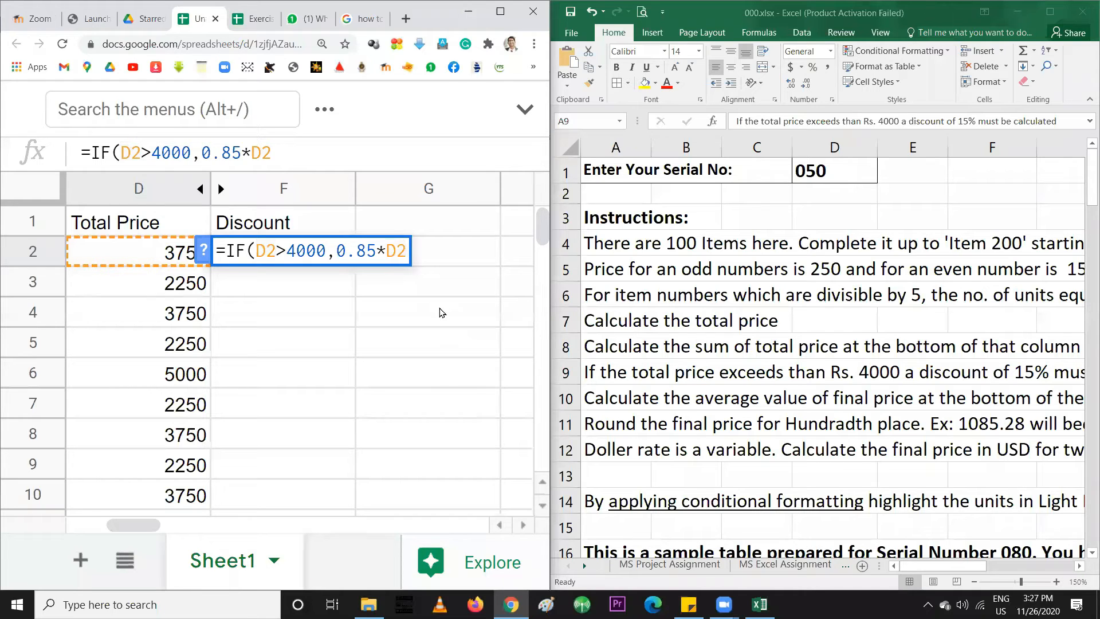
key(BackSpace)
text(1)
Add the 0 fallback and closing parenthesis so F2 reads =IF(D2>4000,0.15*D2,0)
click(403, 254)
text(,)
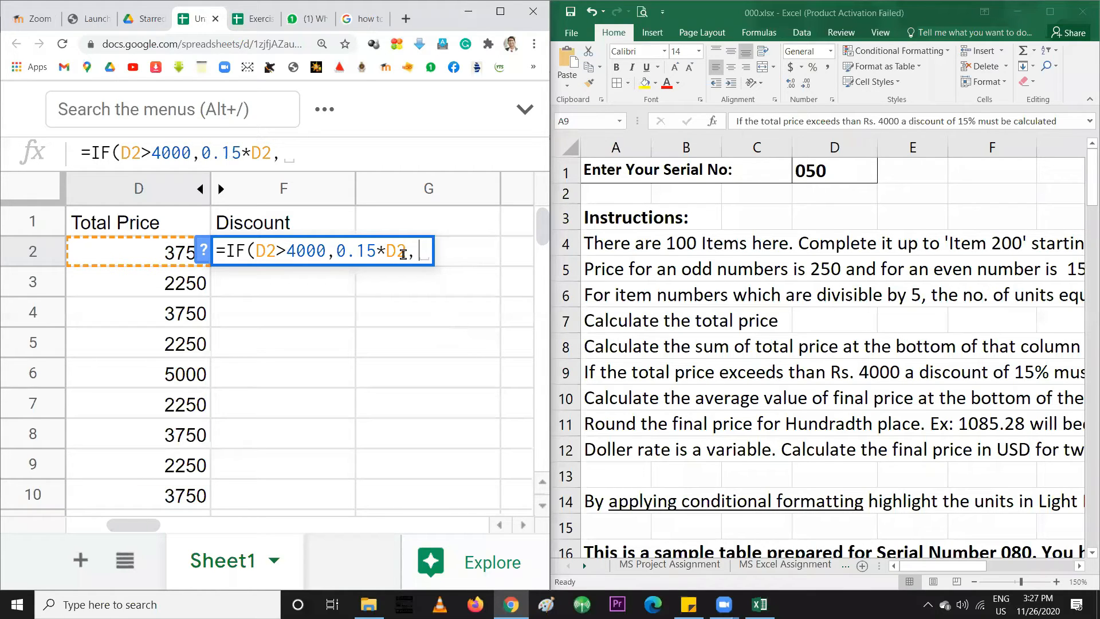
drag(255, 250, 324, 251)
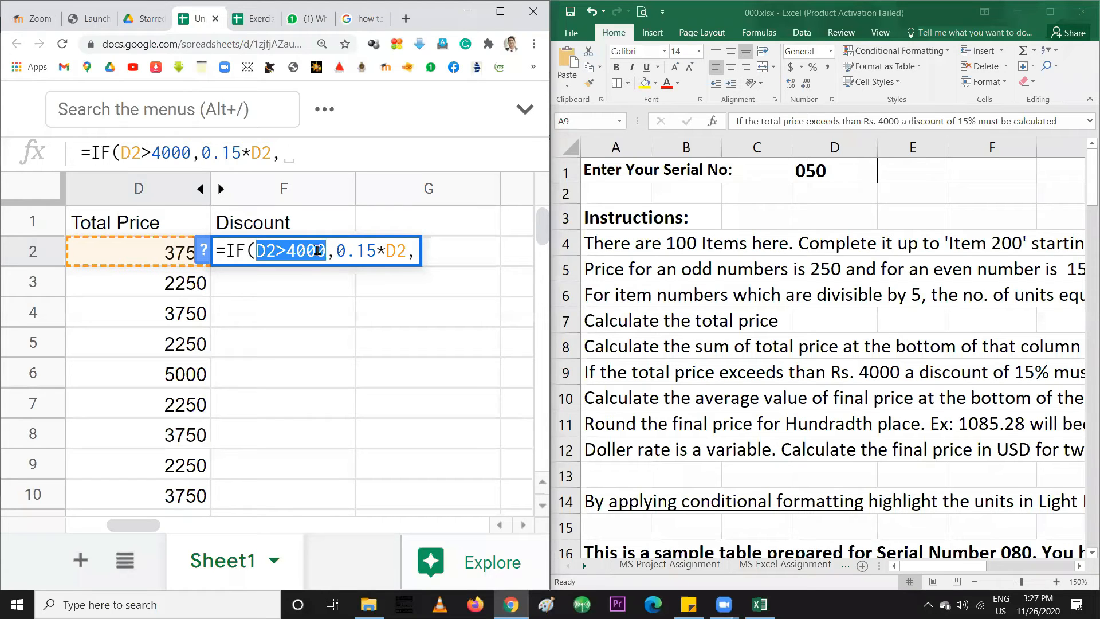
click(414, 252)
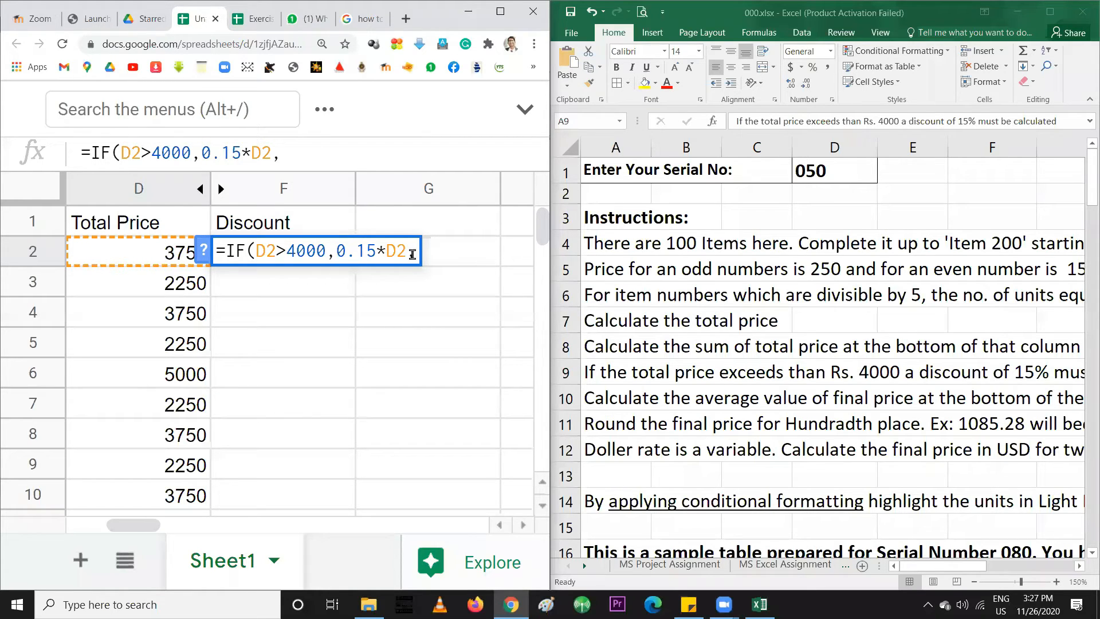
text(0)
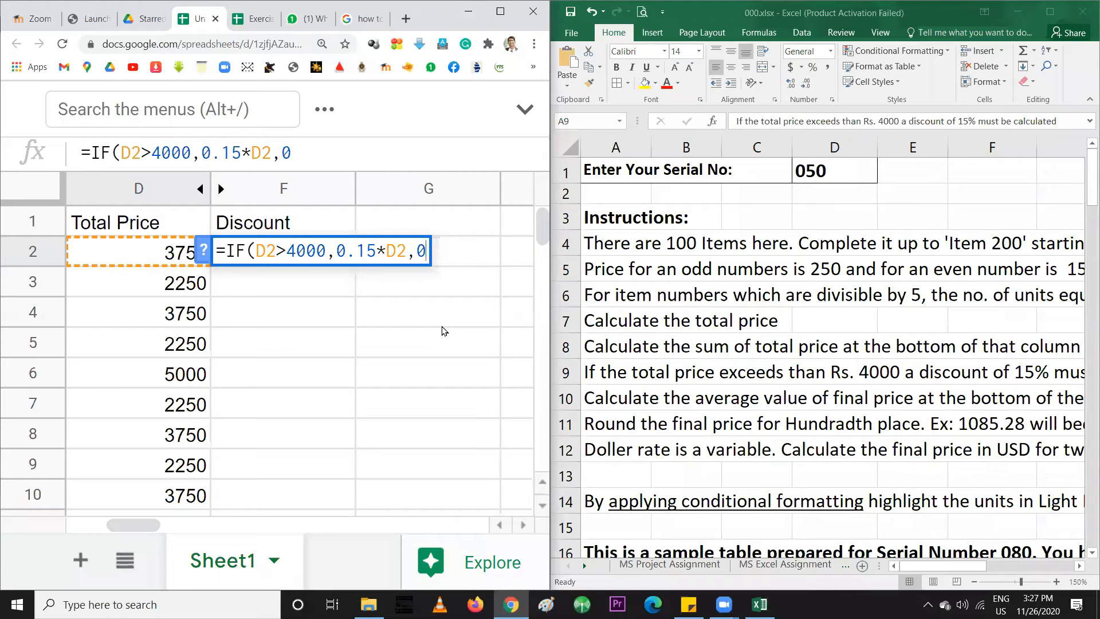
text())
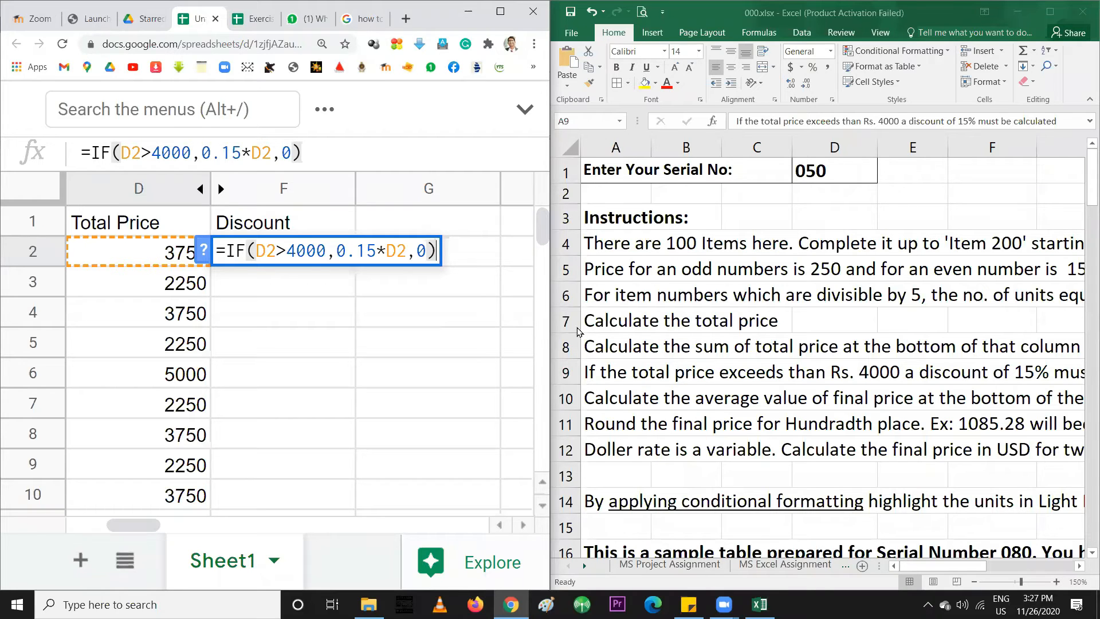
click(685, 266)
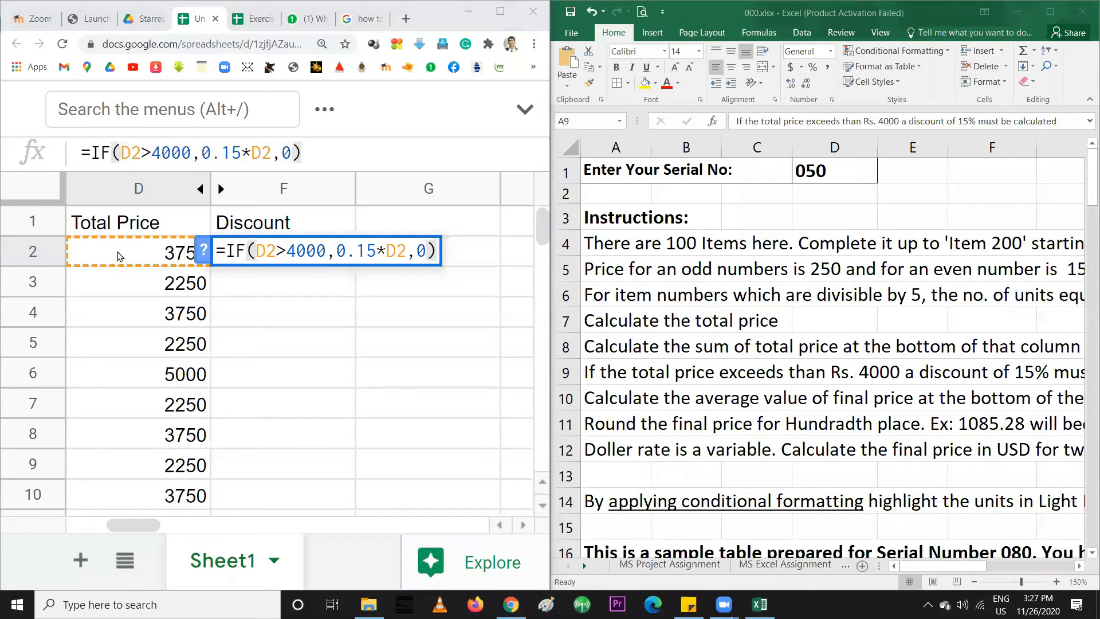
double_click(423, 252)
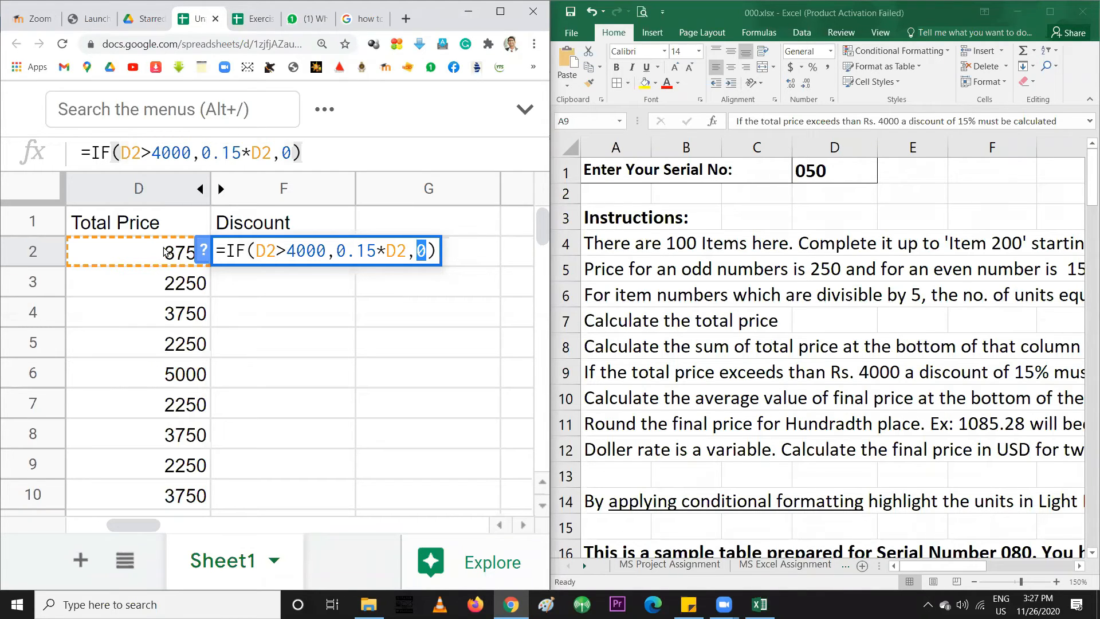
click(430, 252)
Commit F2, accept the suggested autofill, and confirm F6 gives 750 on its 5000 total
key(Return)
click(267, 471)
click(487, 419)
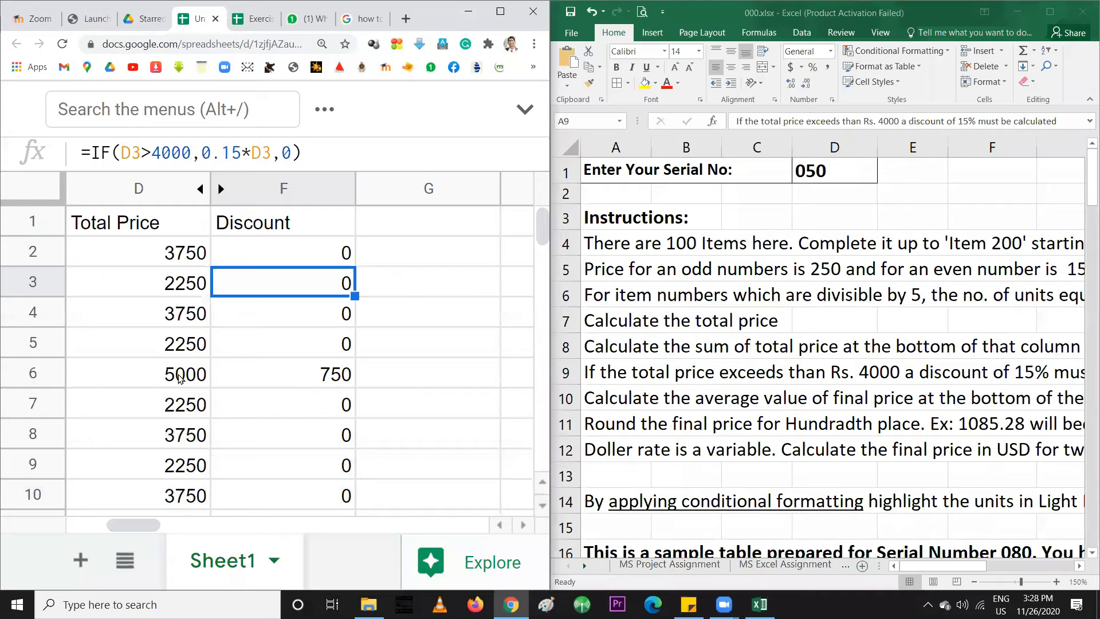
click(179, 376)
click(262, 380)
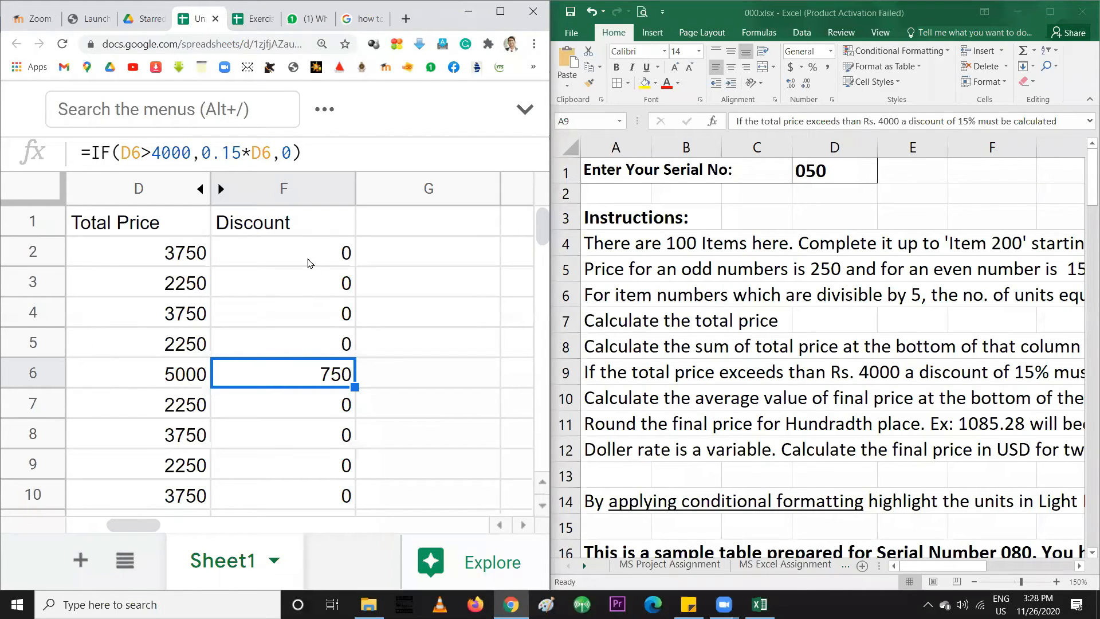
Check the Excel instructions, then enter the heading 'Final Price' in G1
click(743, 359)
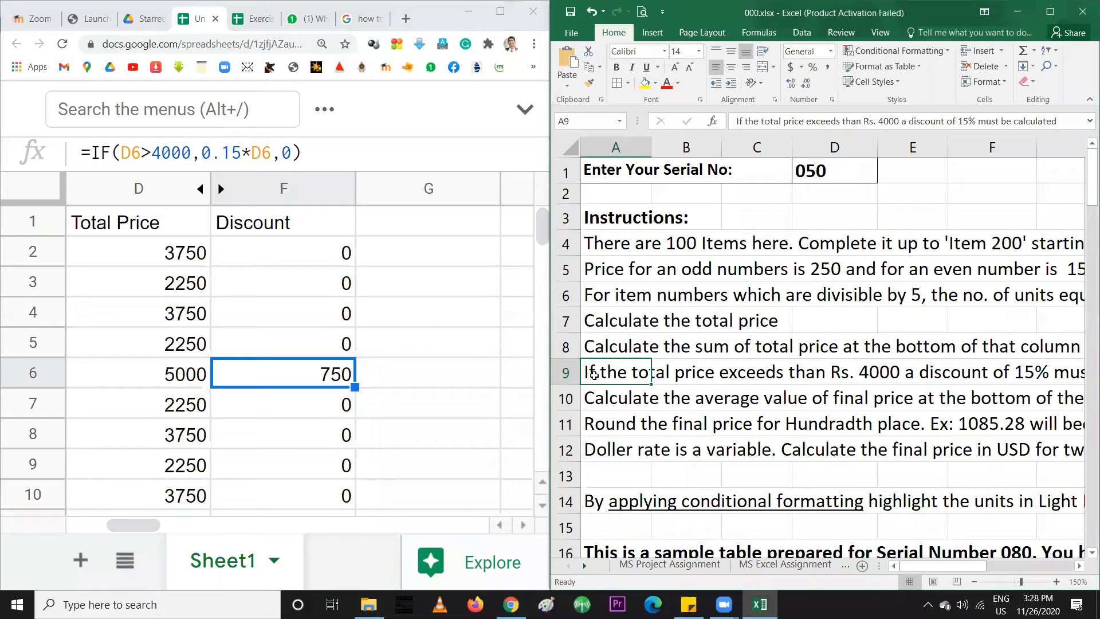
click(590, 398)
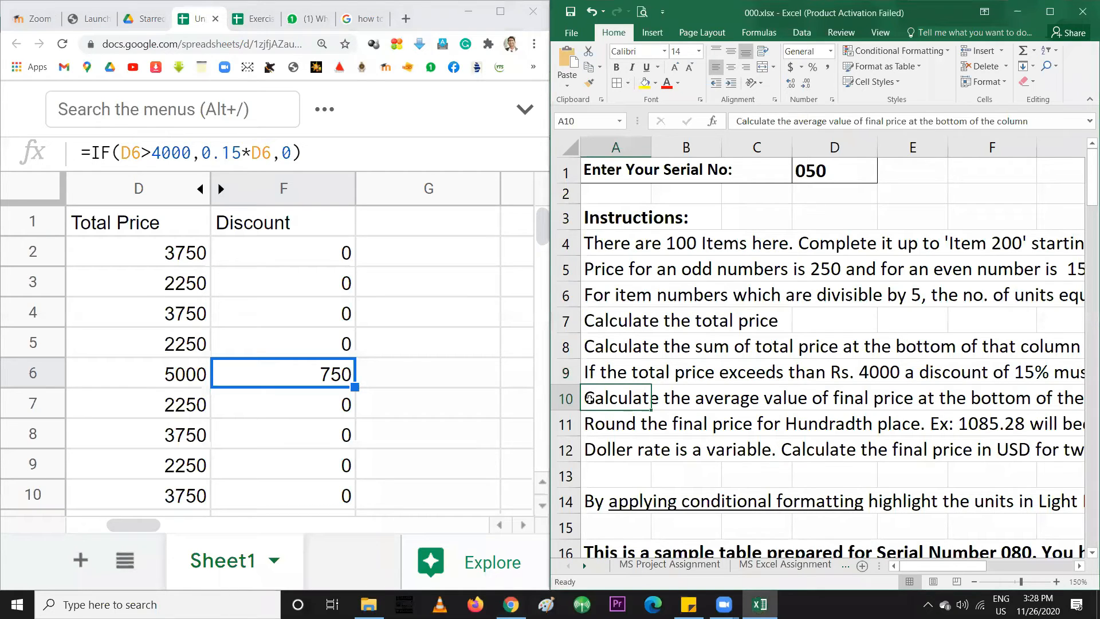
click(591, 423)
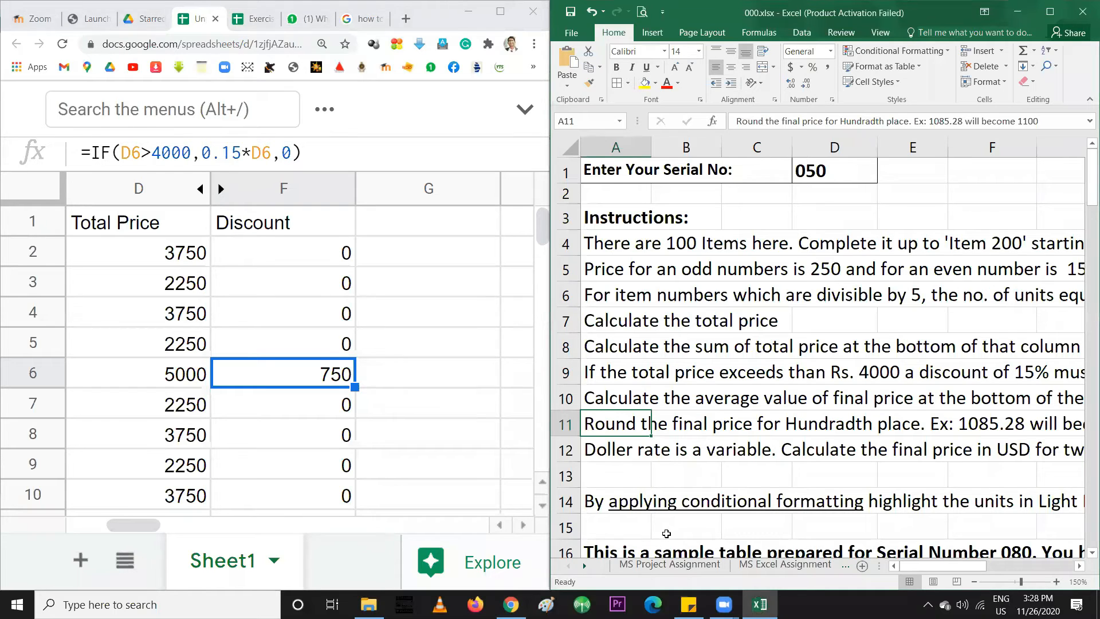
click(393, 227)
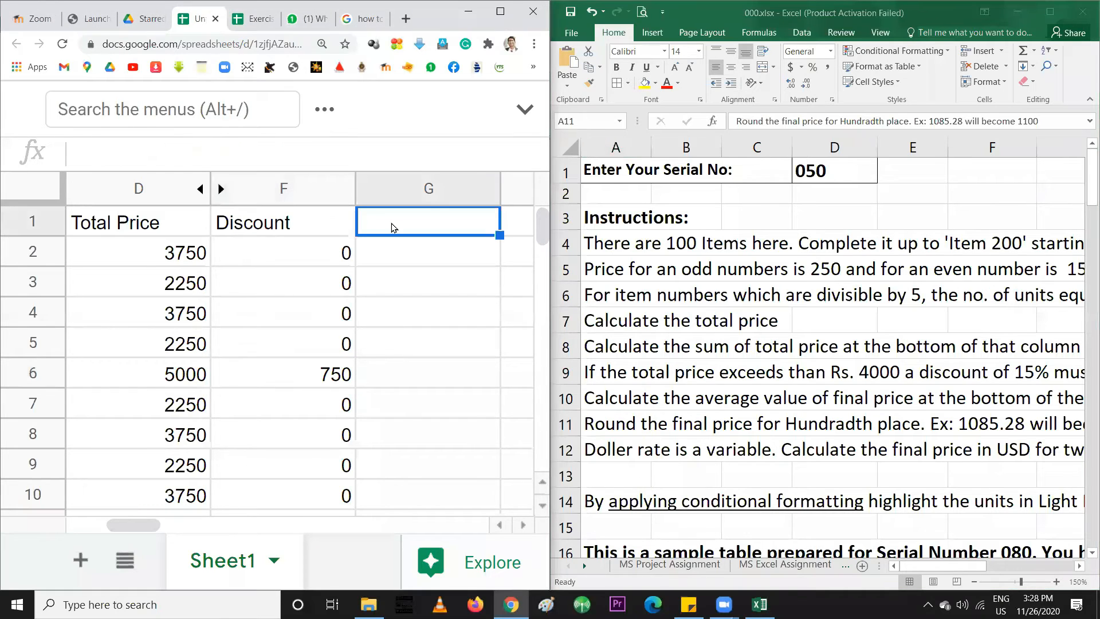
text(Fi)
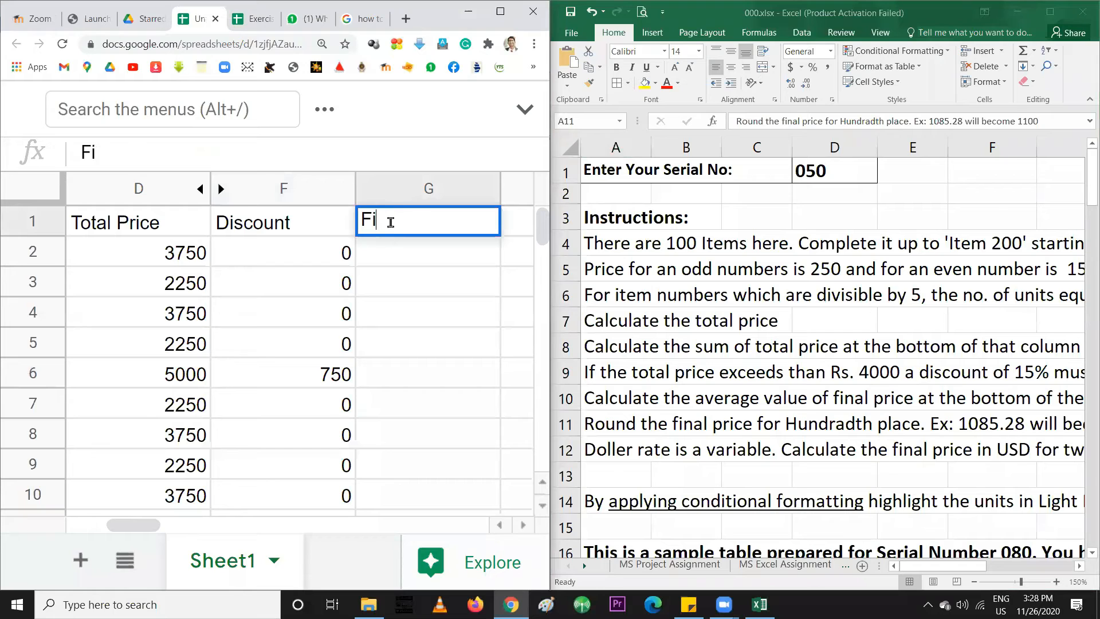
text(nal Price)
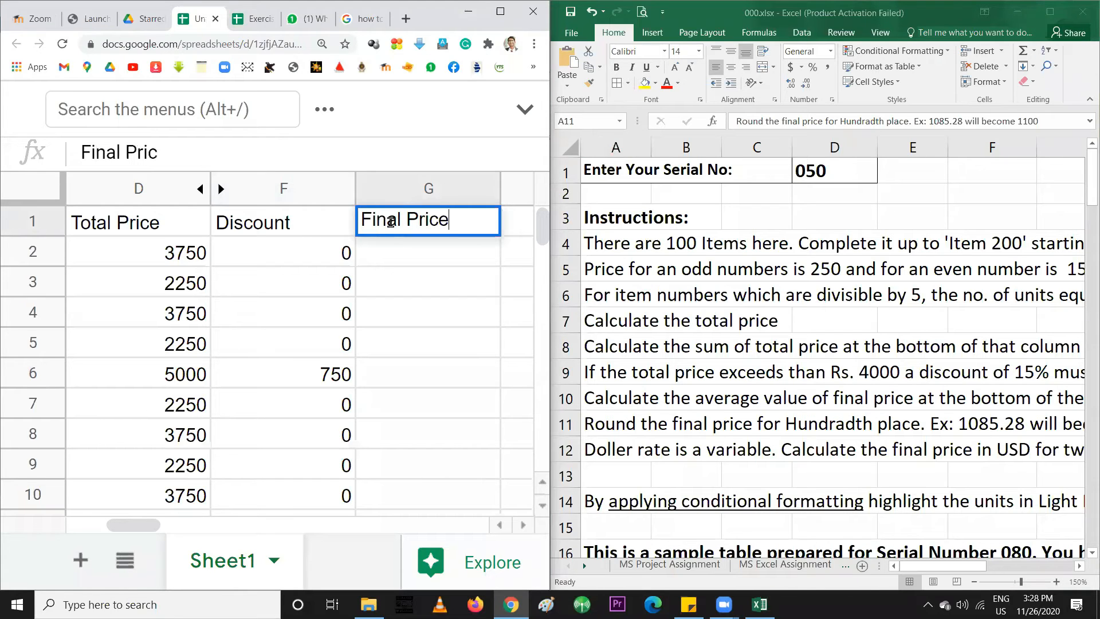
key(Return)
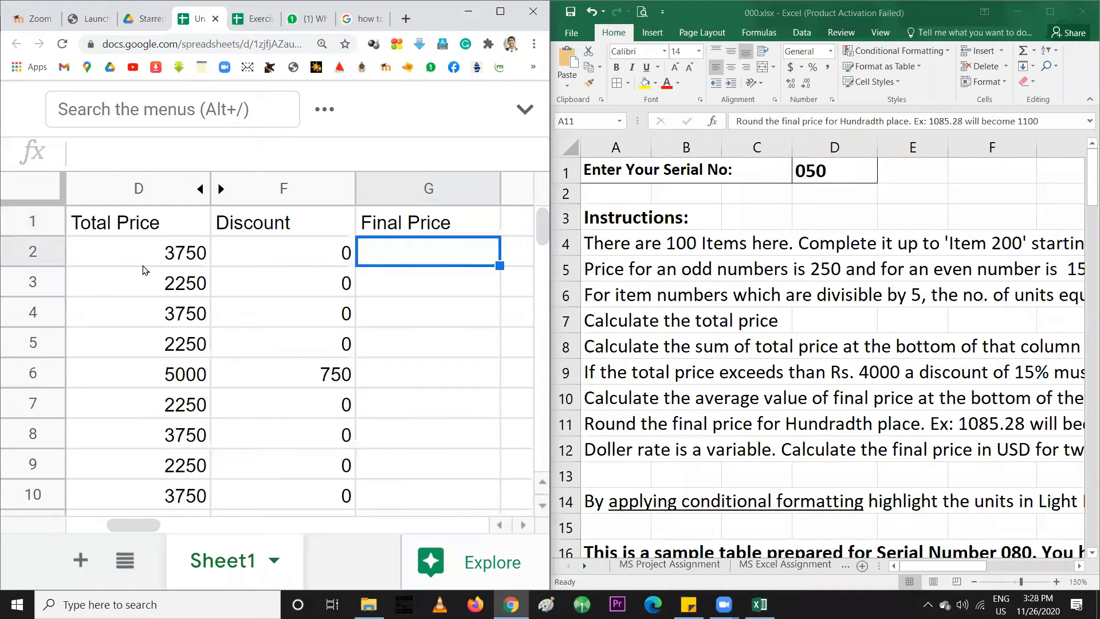
Enter =D2-F2 in G2 and auto-fill it down column G, giving 4250 for 5000
text(=)
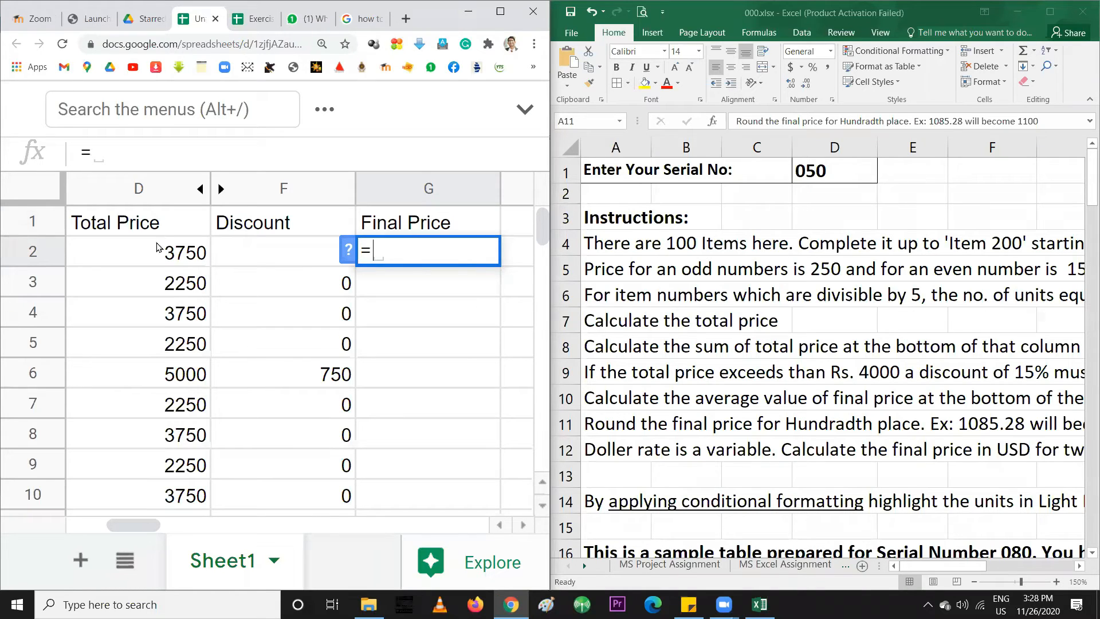
click(138, 256)
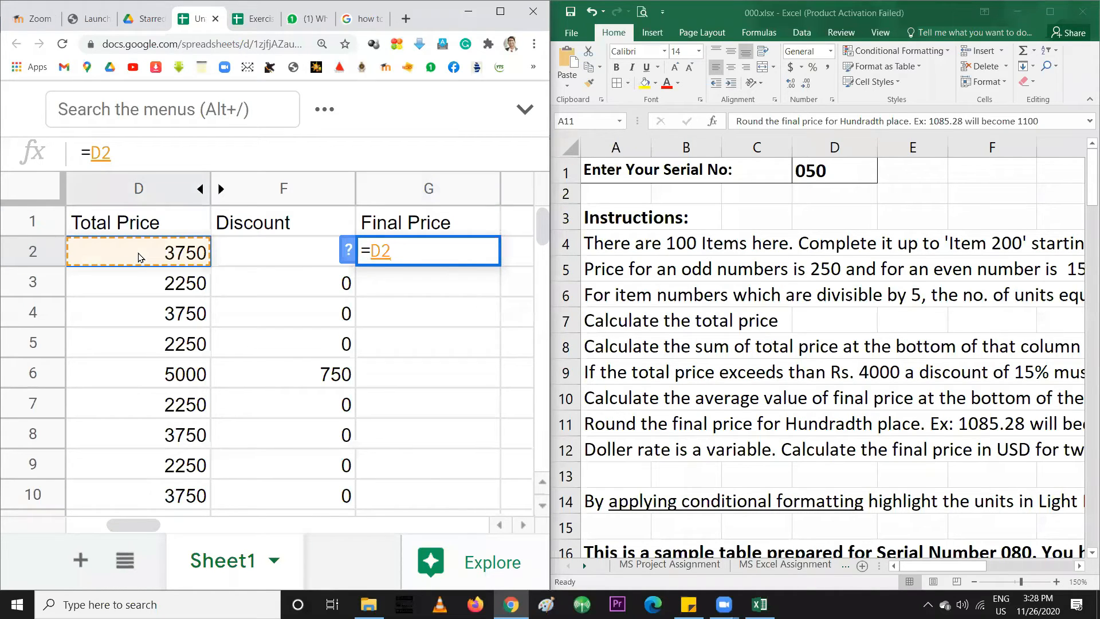
text(-)
click(258, 253)
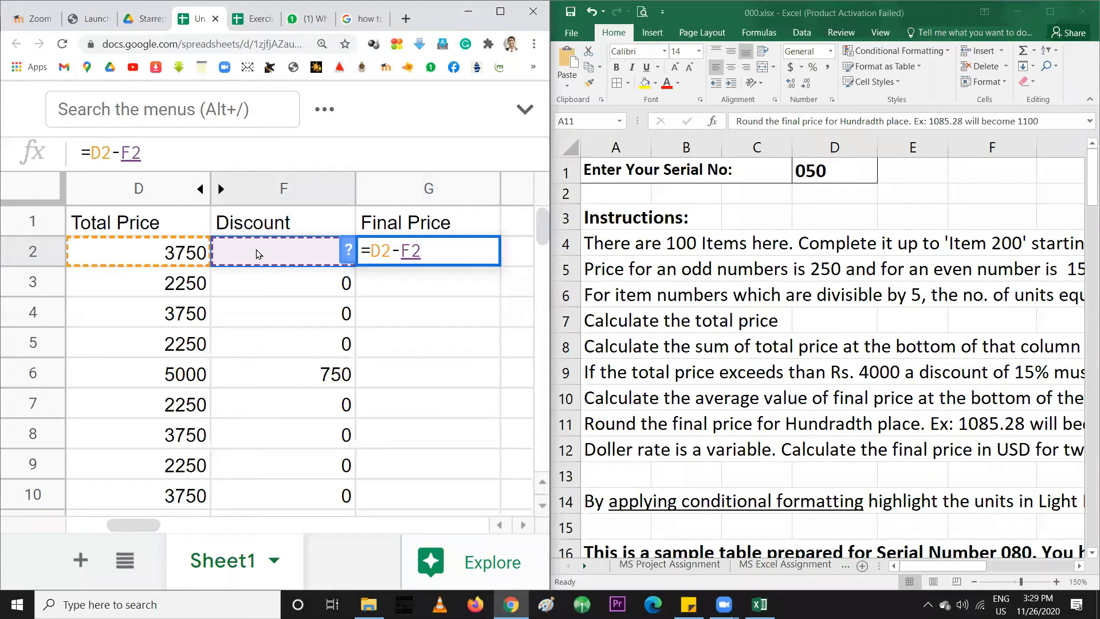
key(Return)
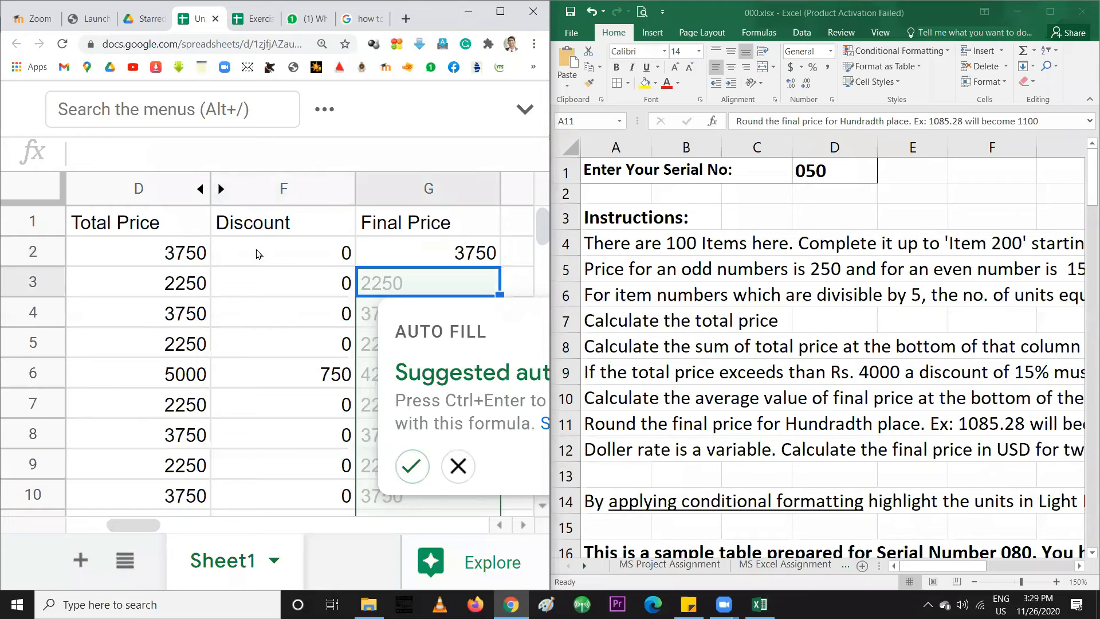
click(412, 465)
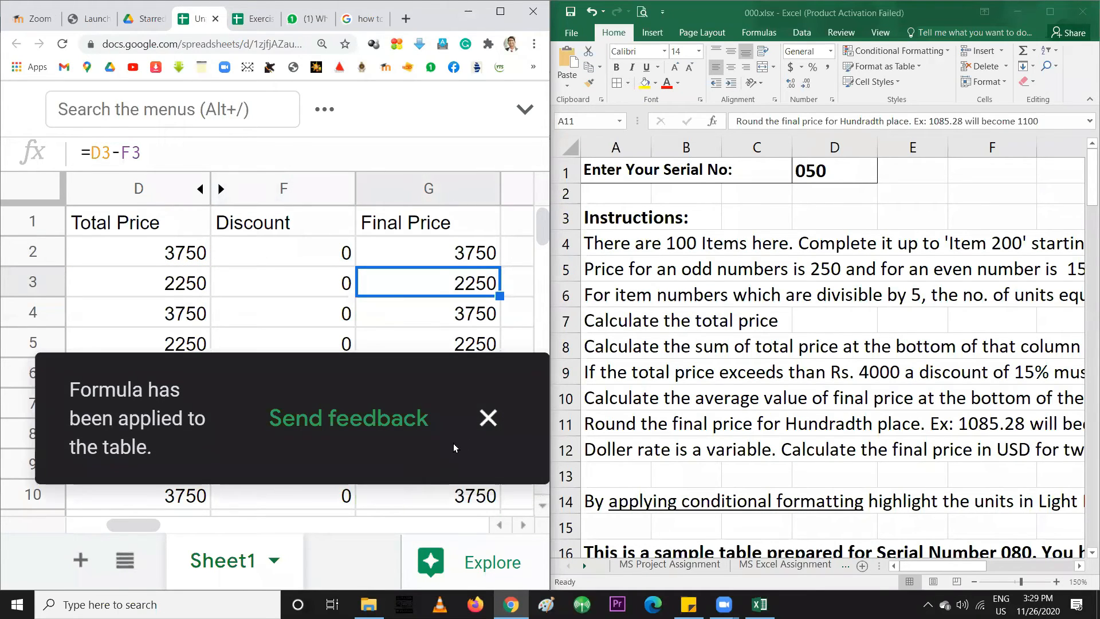
click(484, 432)
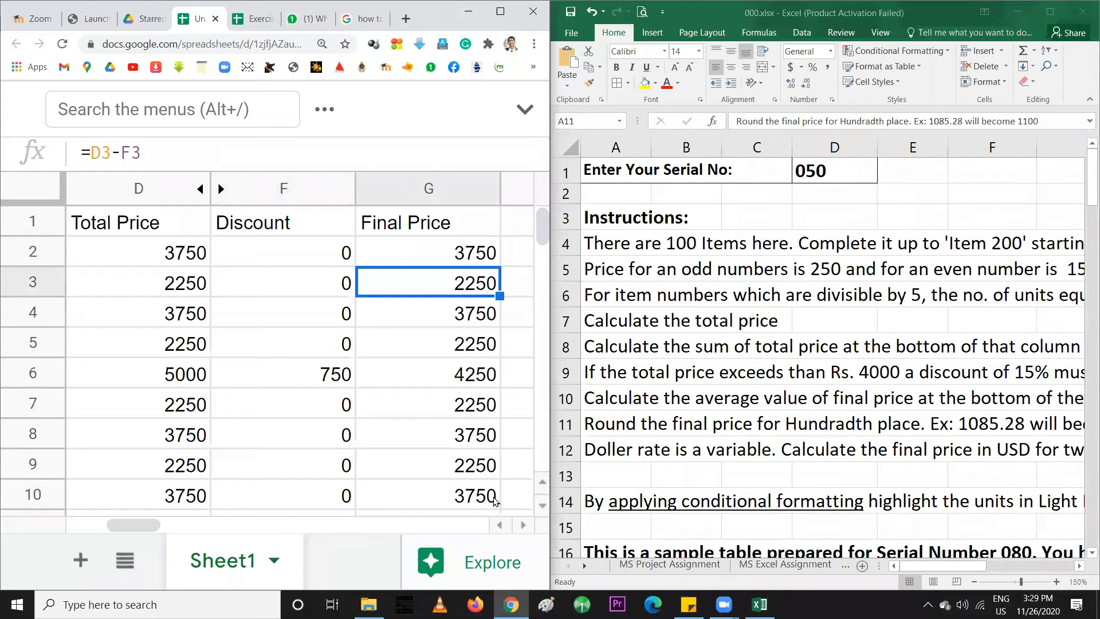
scroll(523, 532, left, 2)
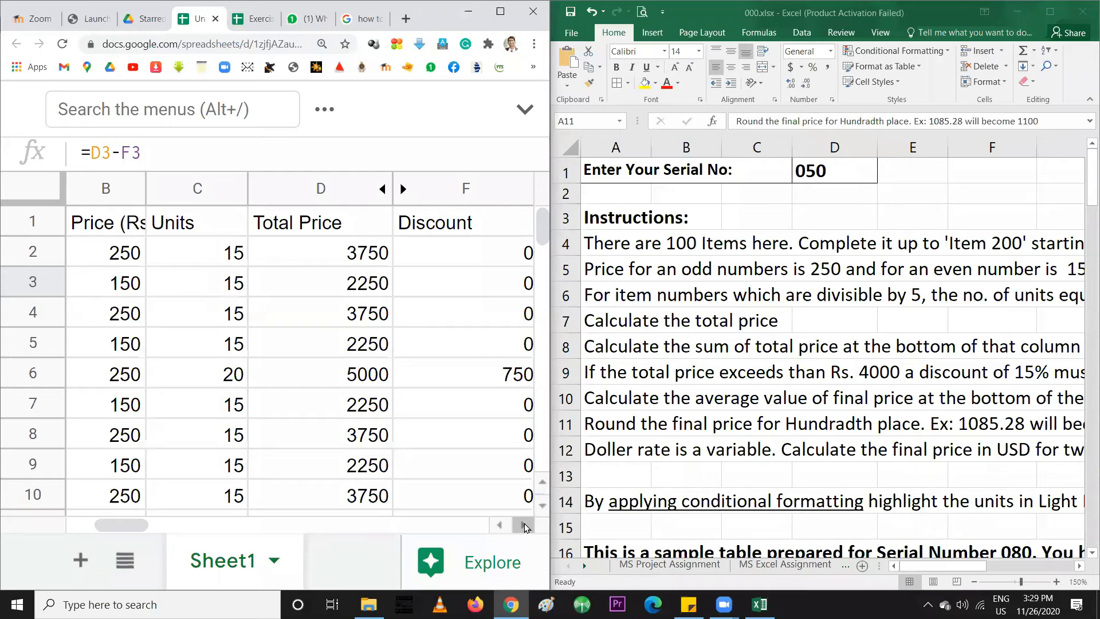
Read the average final price instruction, then scroll to the 272000 total at row 102
click(668, 403)
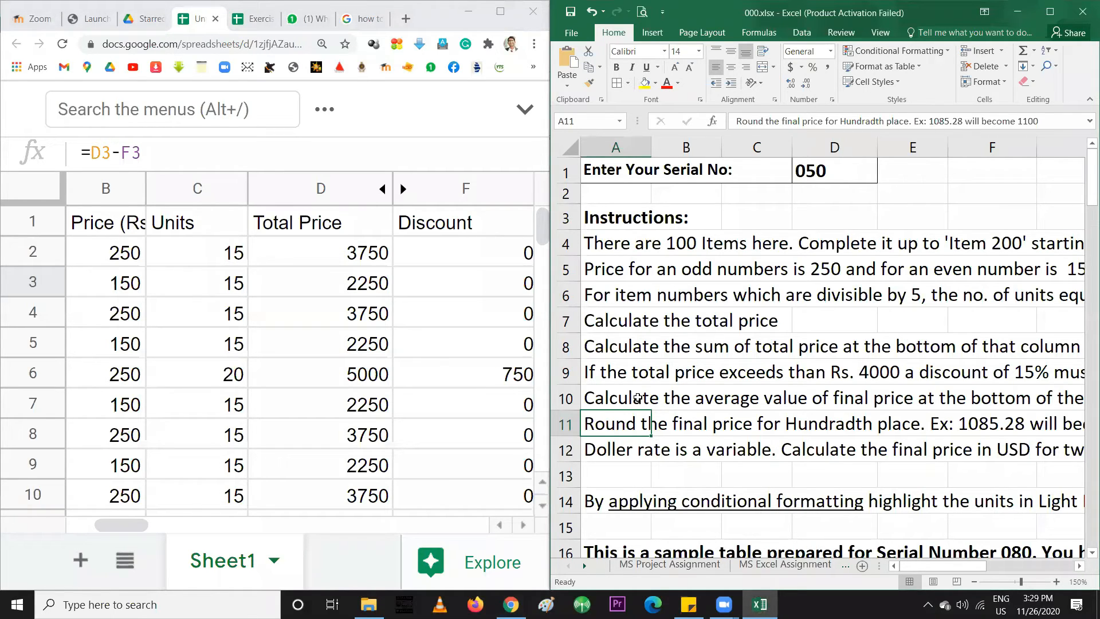
click(516, 526)
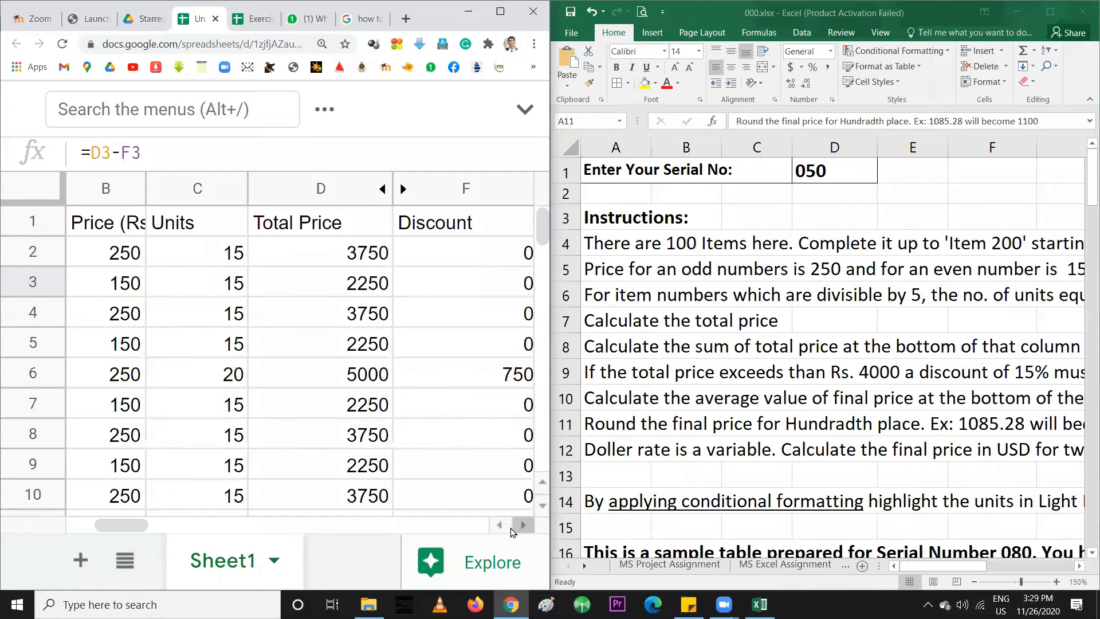
drag(126, 525, 179, 531)
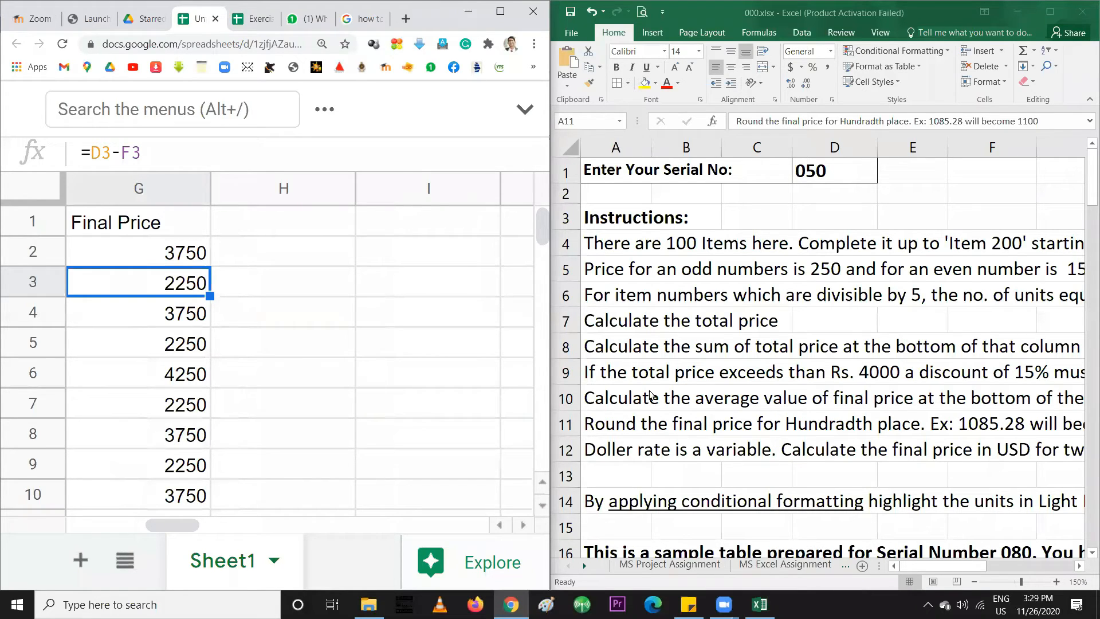
click(600, 402)
click(600, 401)
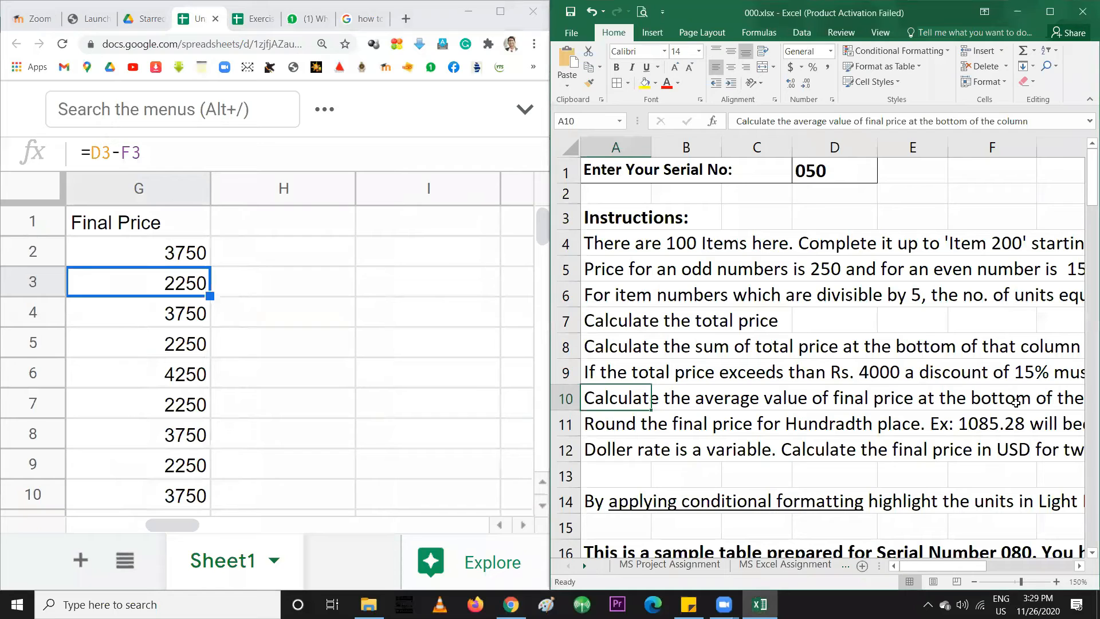
click(101, 224)
scroll(106, 252, down, 6)
scroll(107, 256, down, 20)
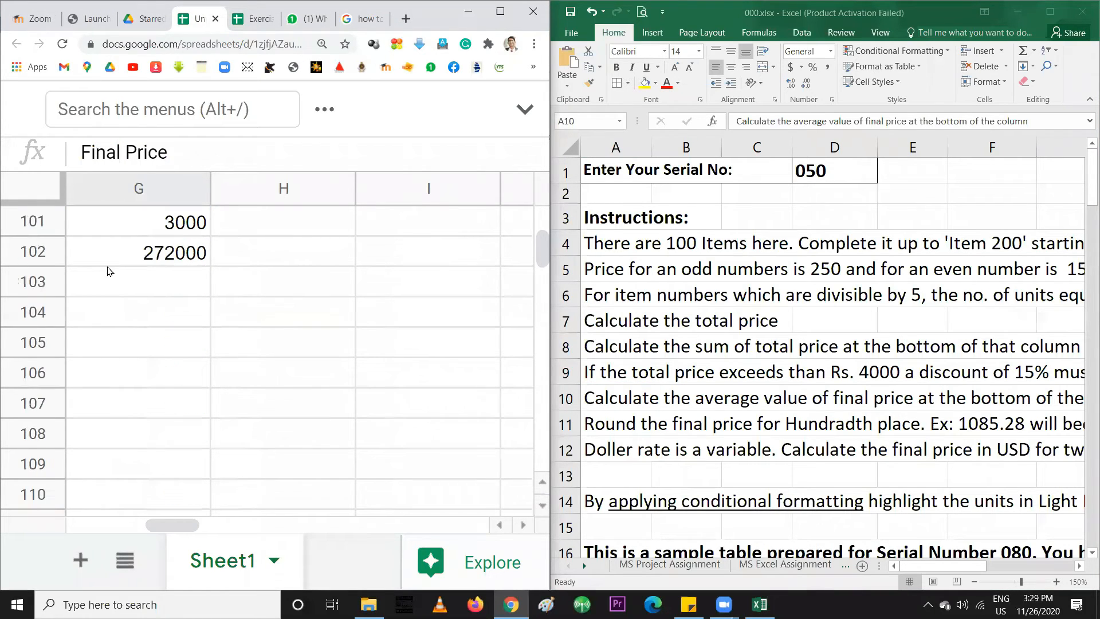
Clear the totals in G102 and F102, and label F102 'Average:'
click(128, 254)
drag(172, 525, 164, 525)
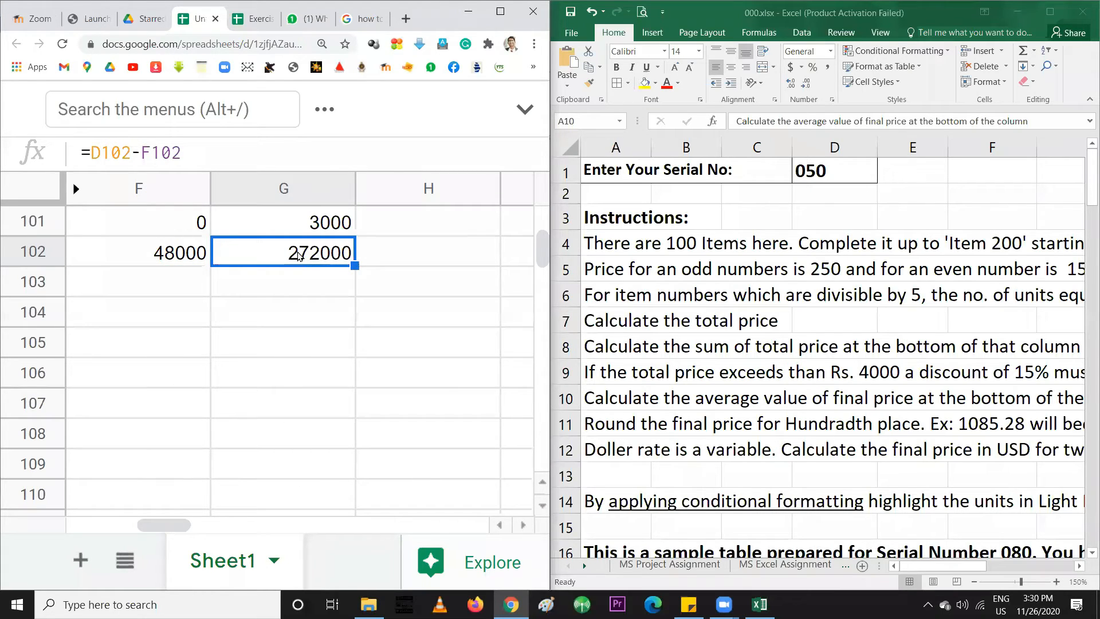
key(Delete)
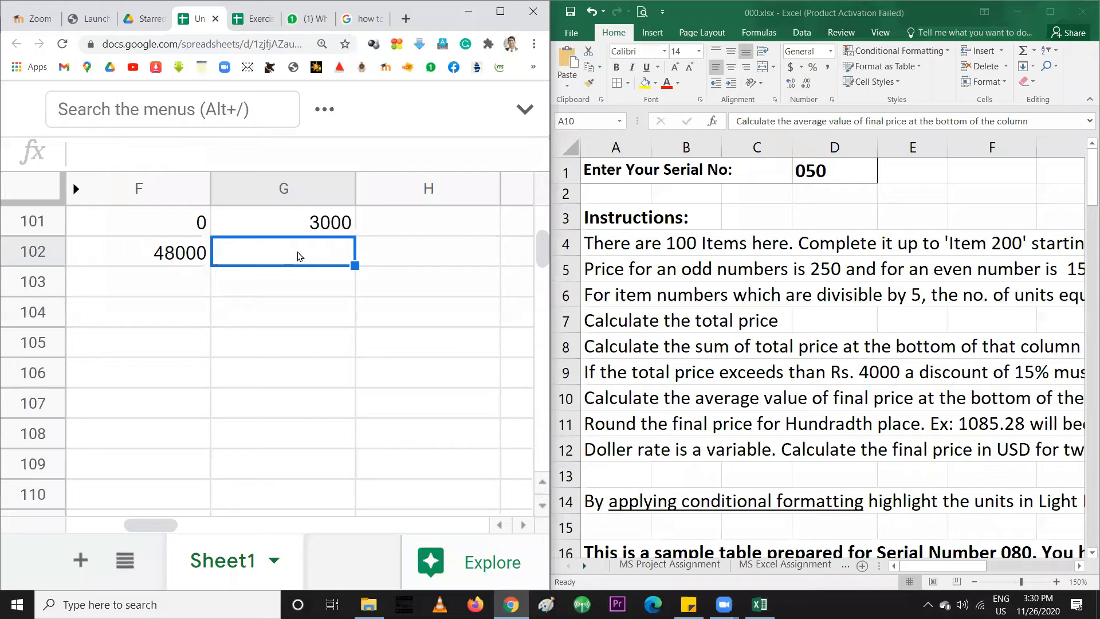
click(194, 252)
key(Delete)
click(266, 253)
click(187, 249)
text(A)
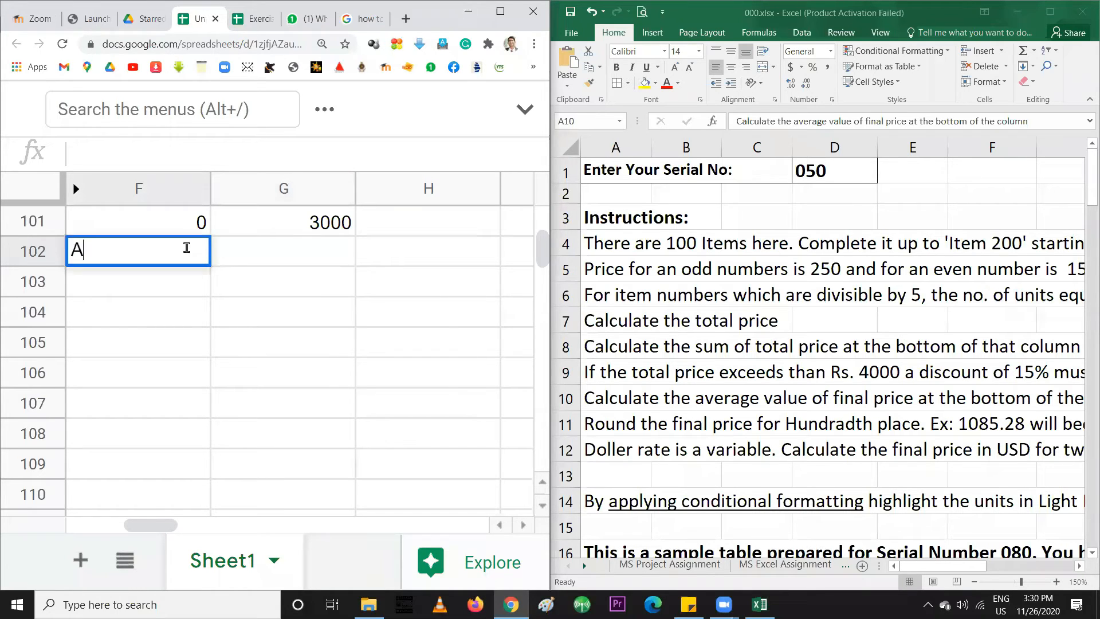
text(verage)
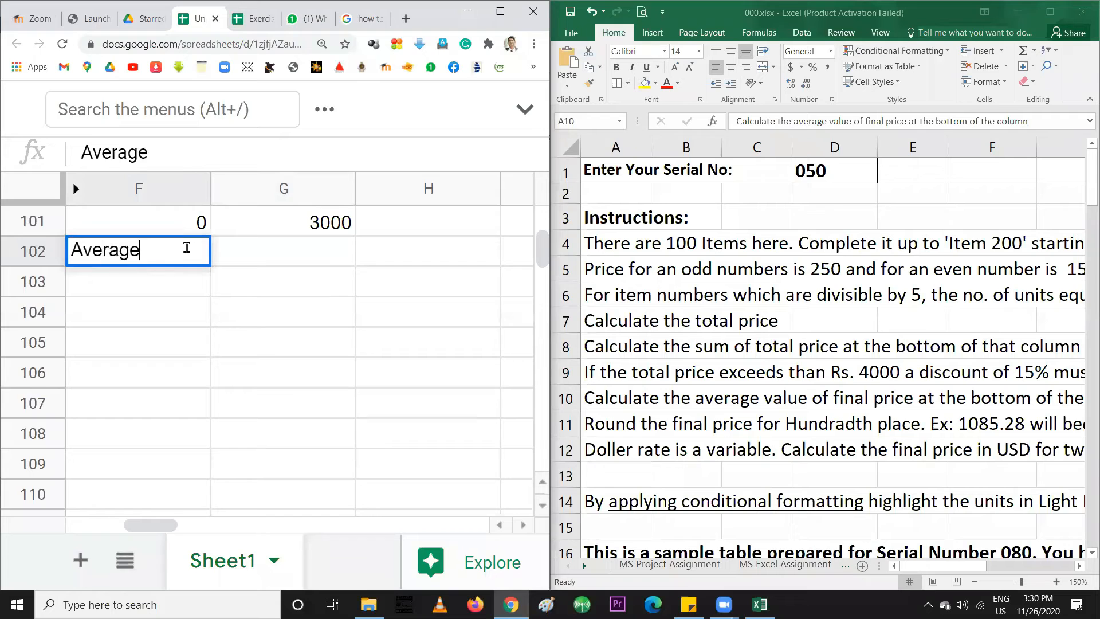
text(:)
click(289, 258)
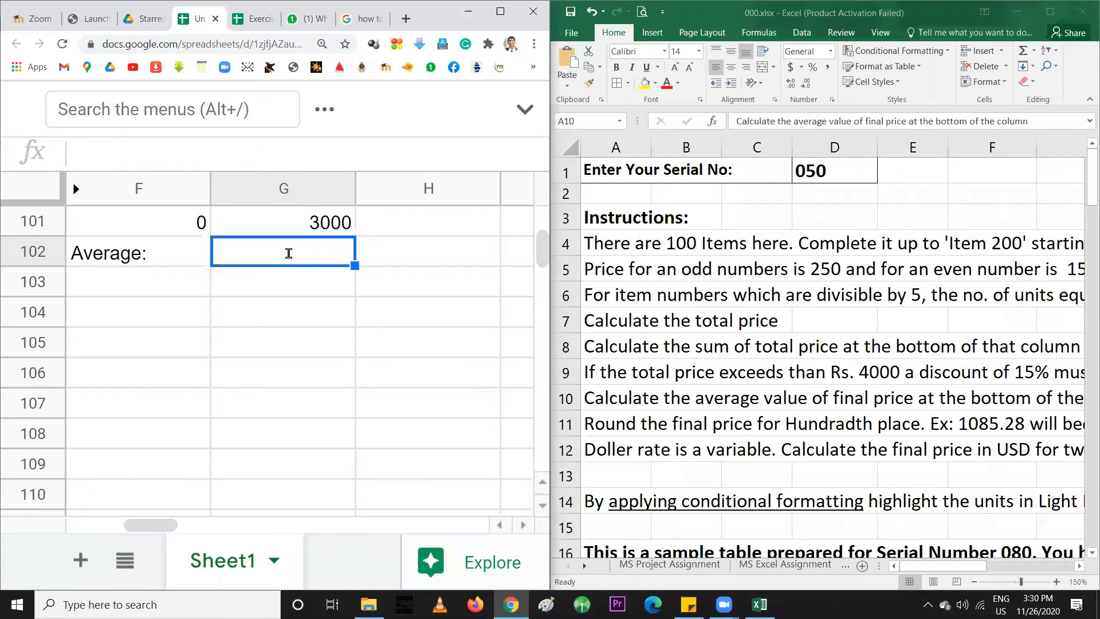
Enter =AVERAGE(G2:G101) in G102, giving 3125
text(=A)
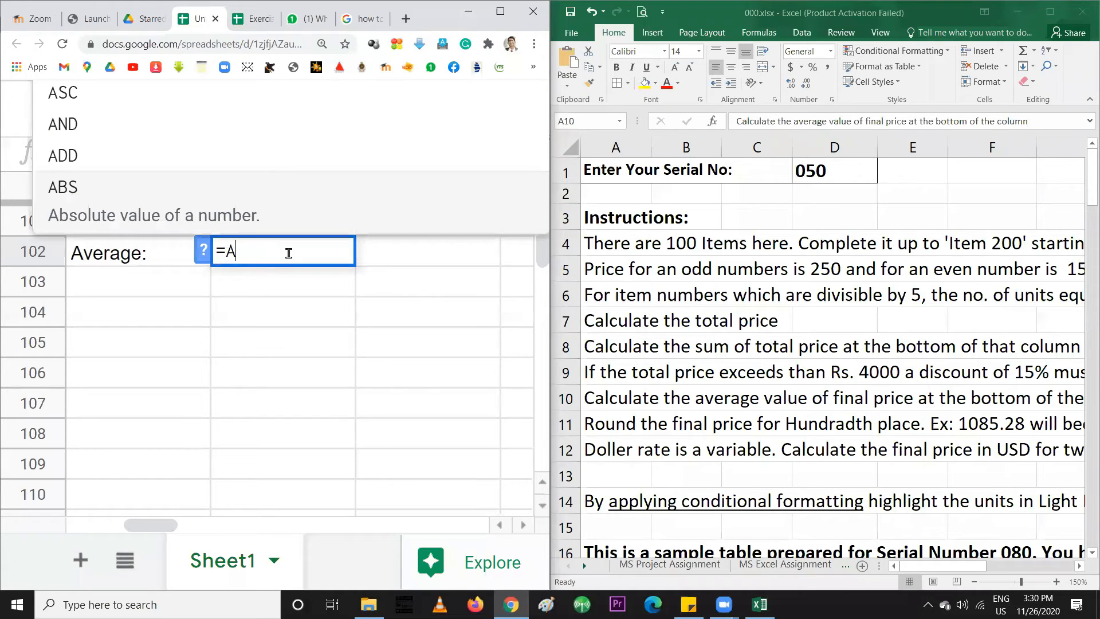
text(VERAGE)
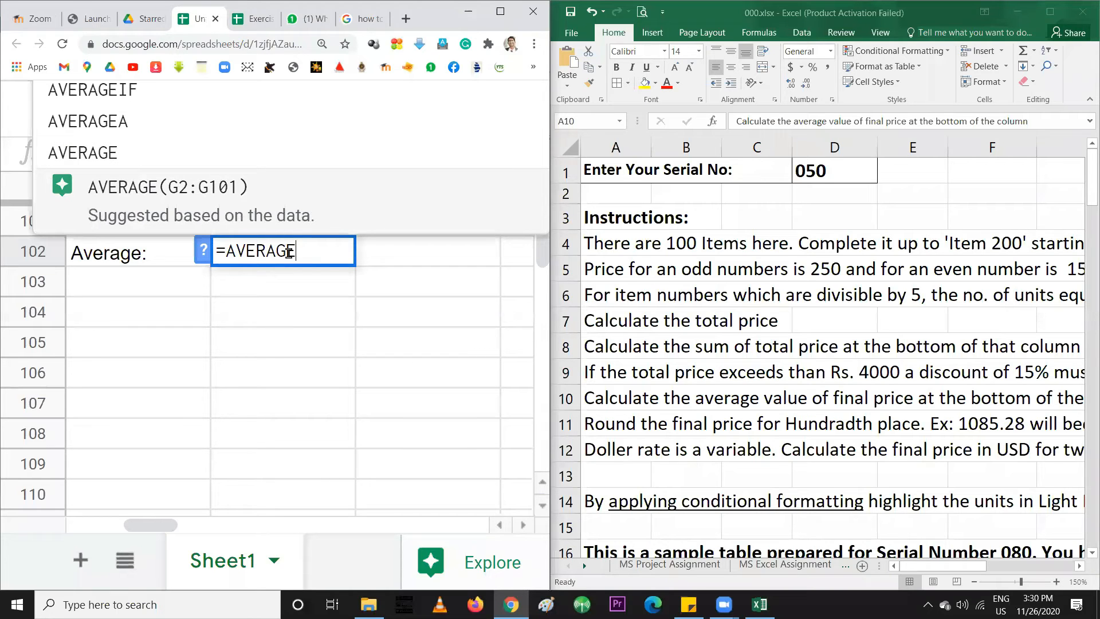
text(()
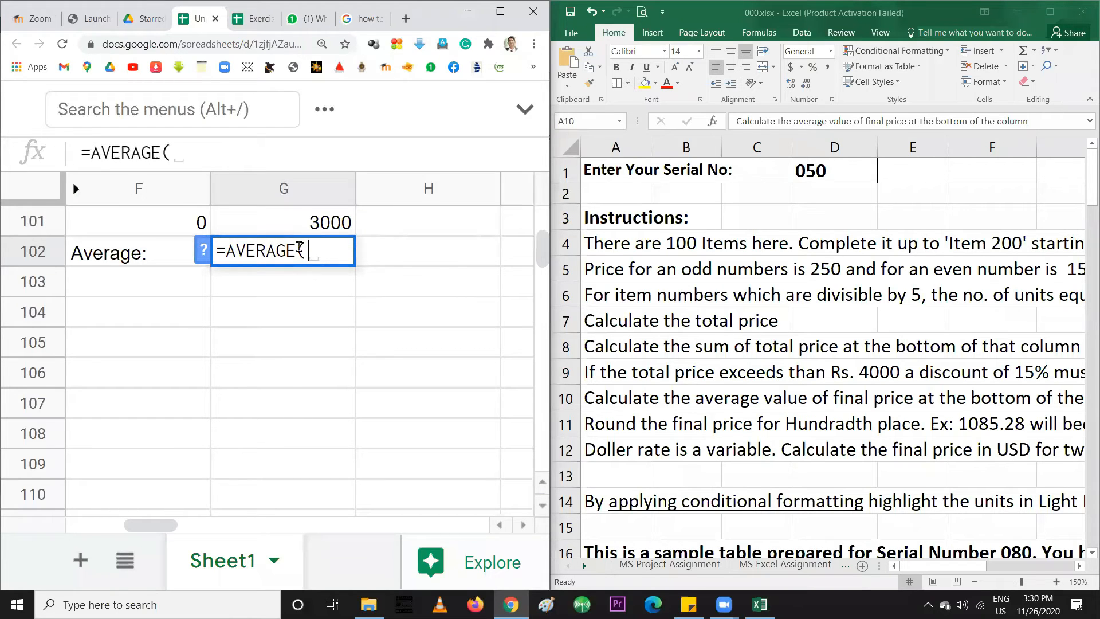
drag(302, 224, 291, 250)
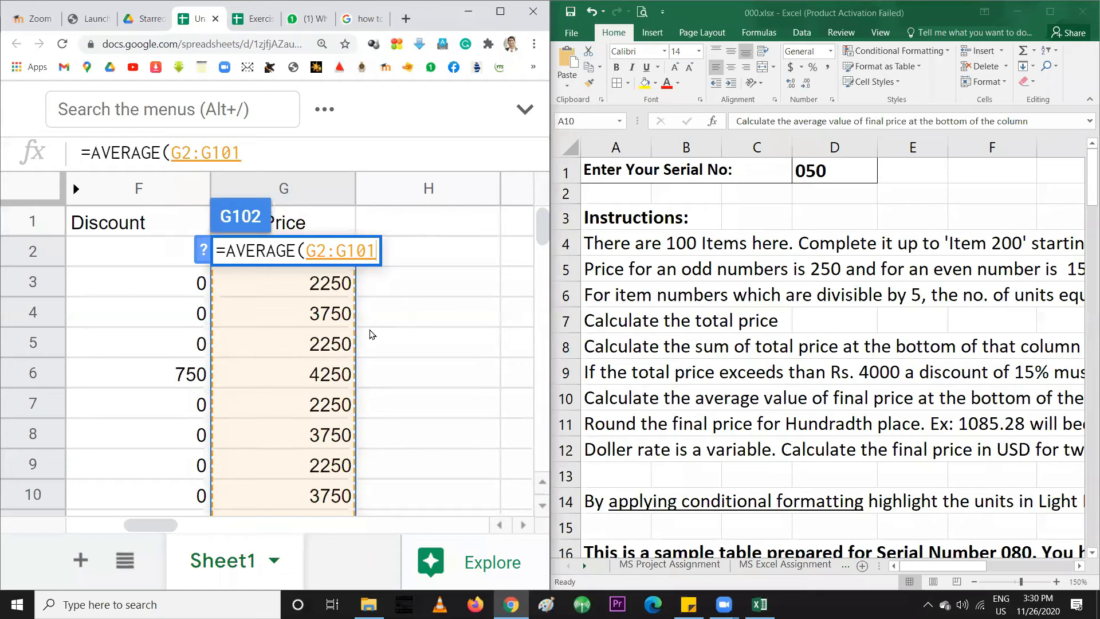
text())
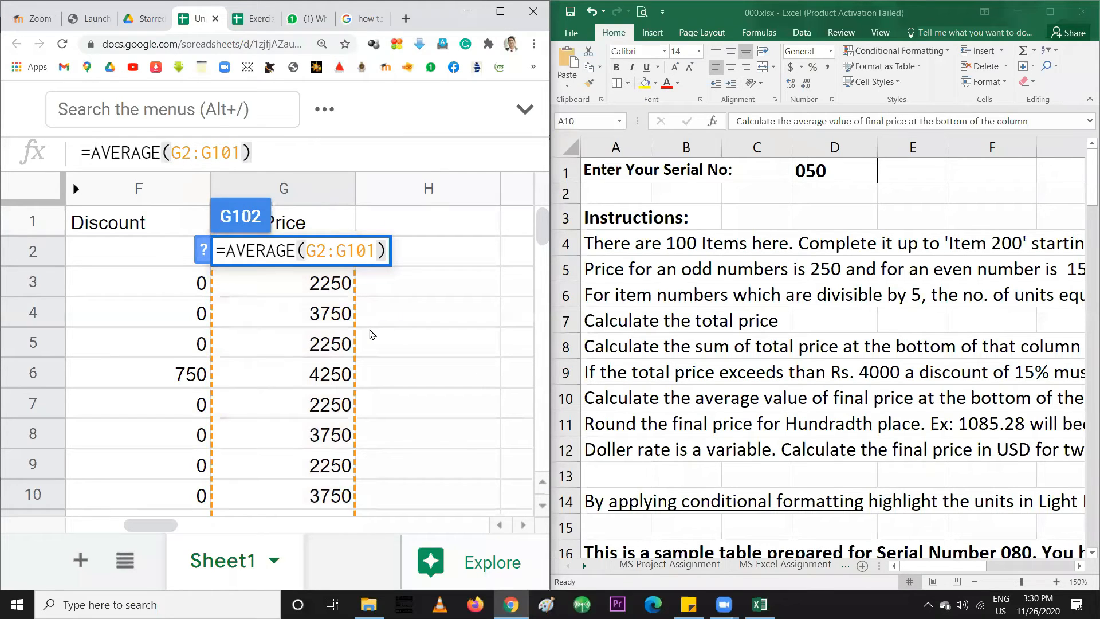
scroll(378, 344, down, 12)
scroll(384, 349, down, 18)
scroll(384, 349, up, 4)
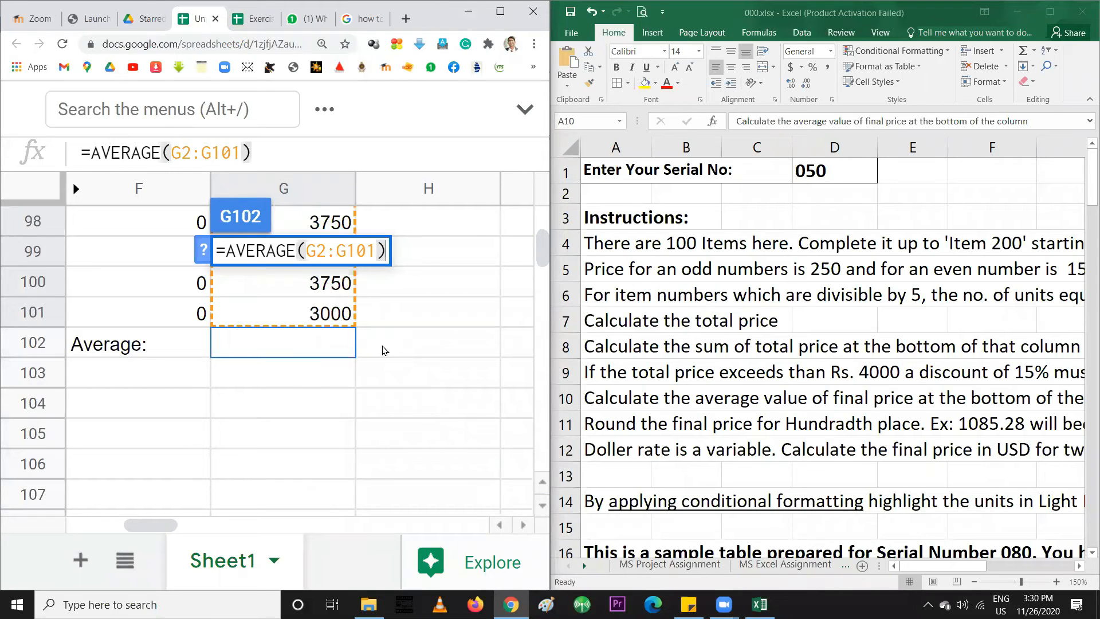
key(Return)
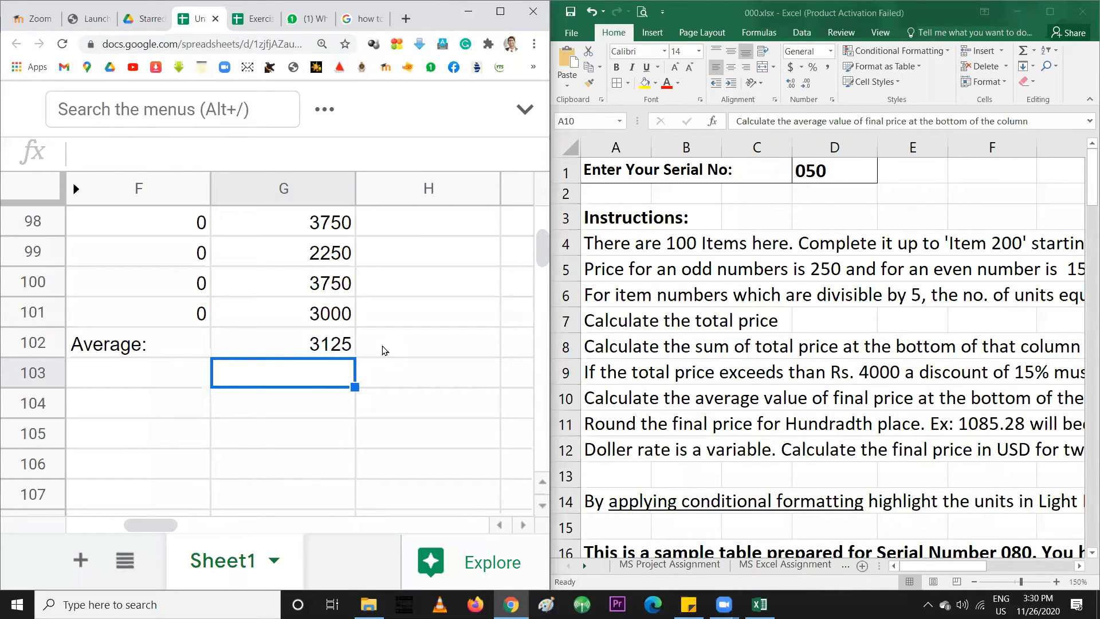
click(335, 349)
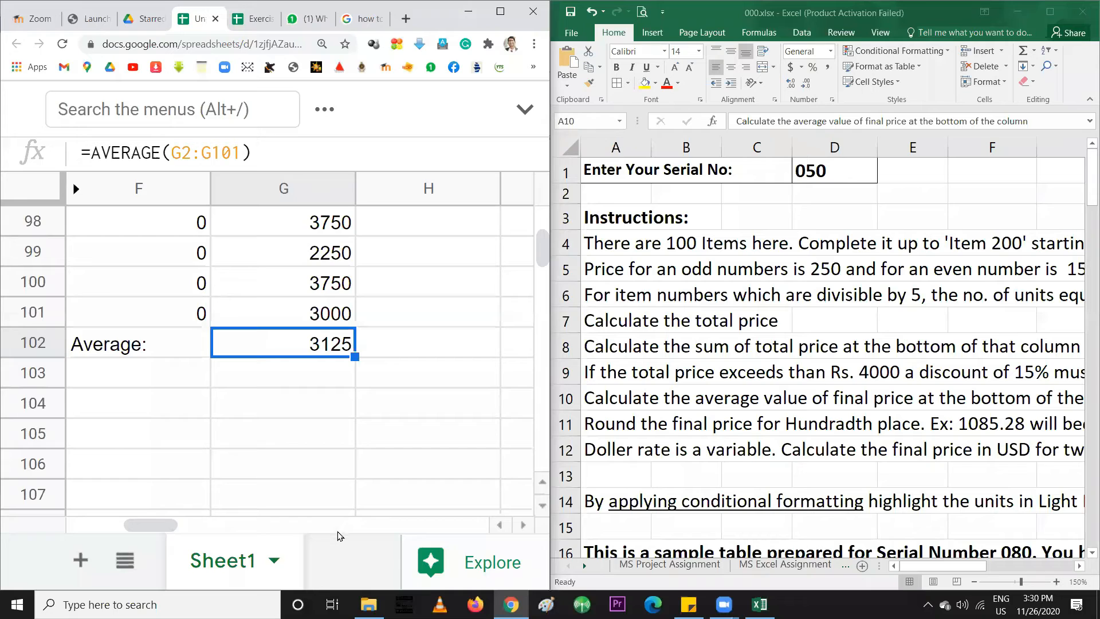
drag(160, 524, 150, 524)
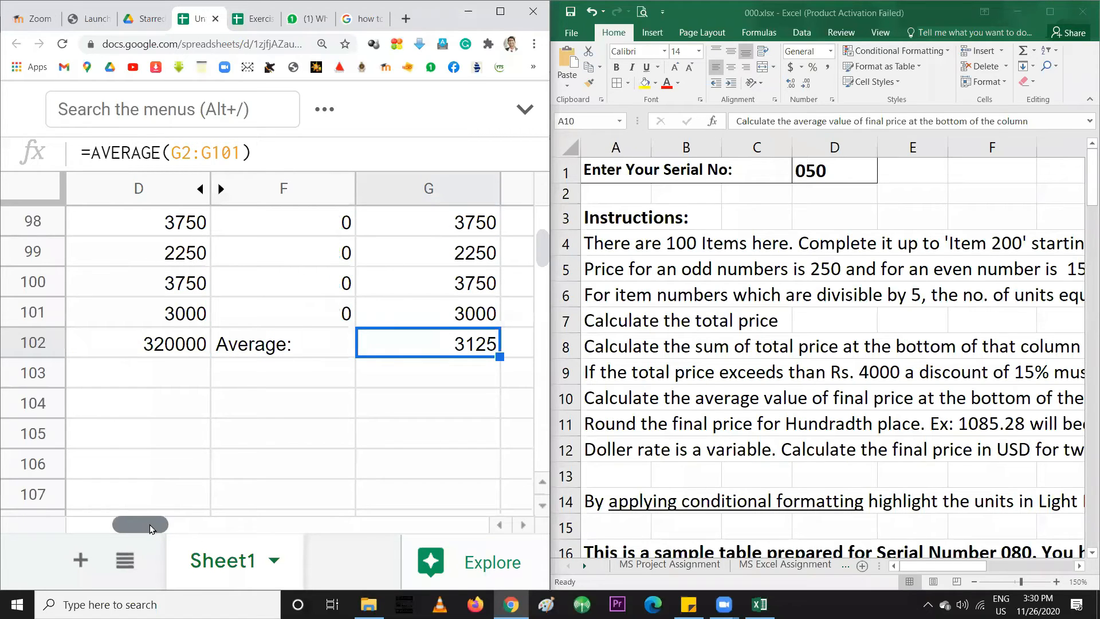
drag(150, 524, 160, 524)
click(412, 354)
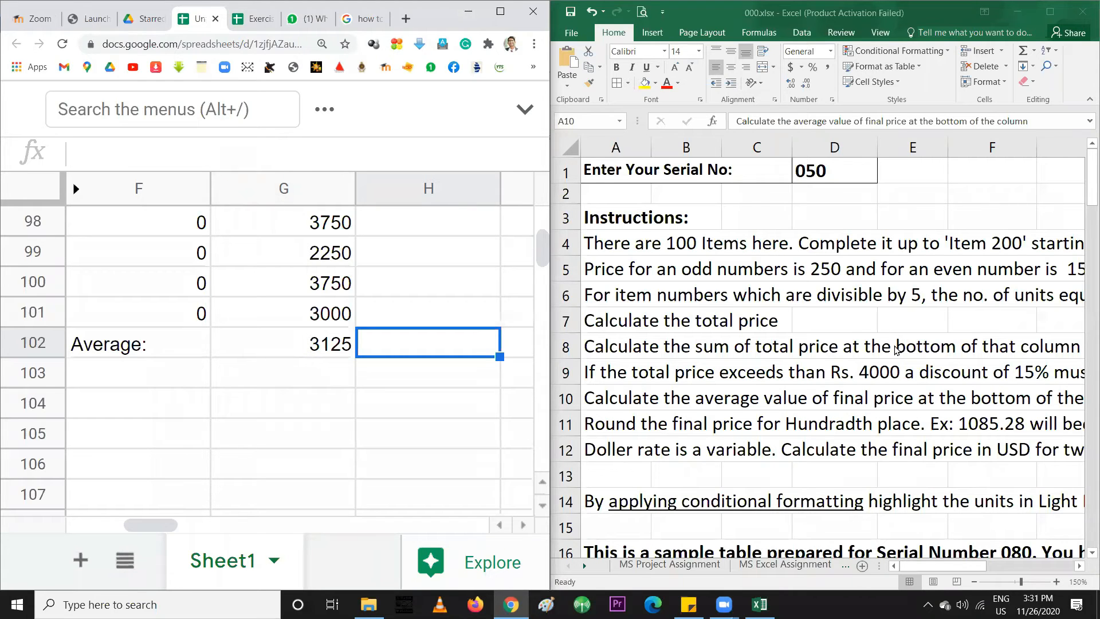
click(709, 396)
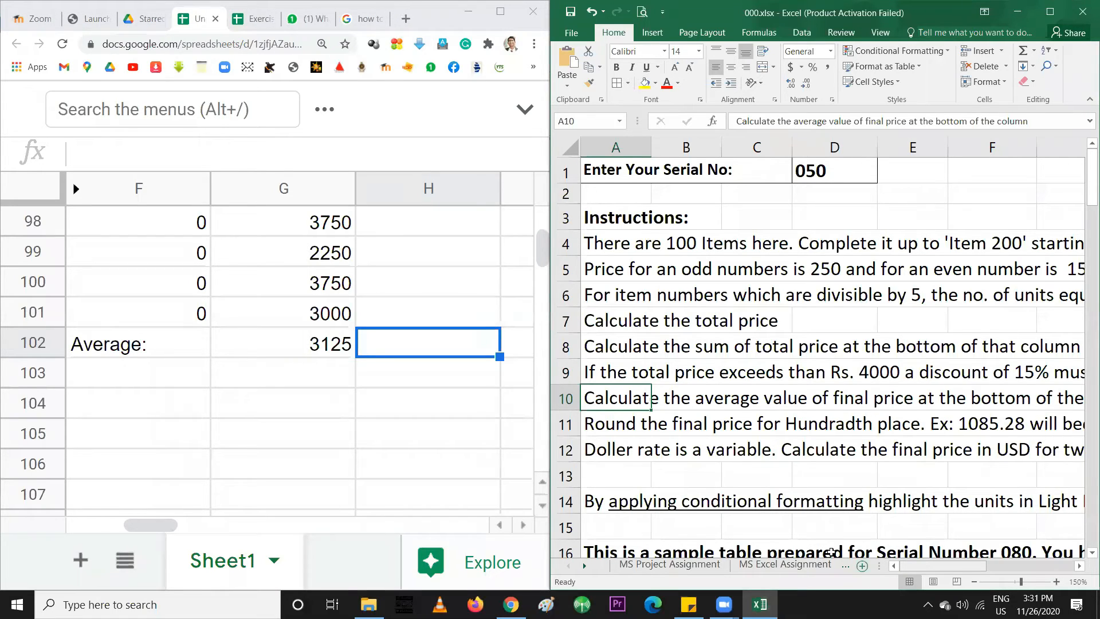
click(328, 402)
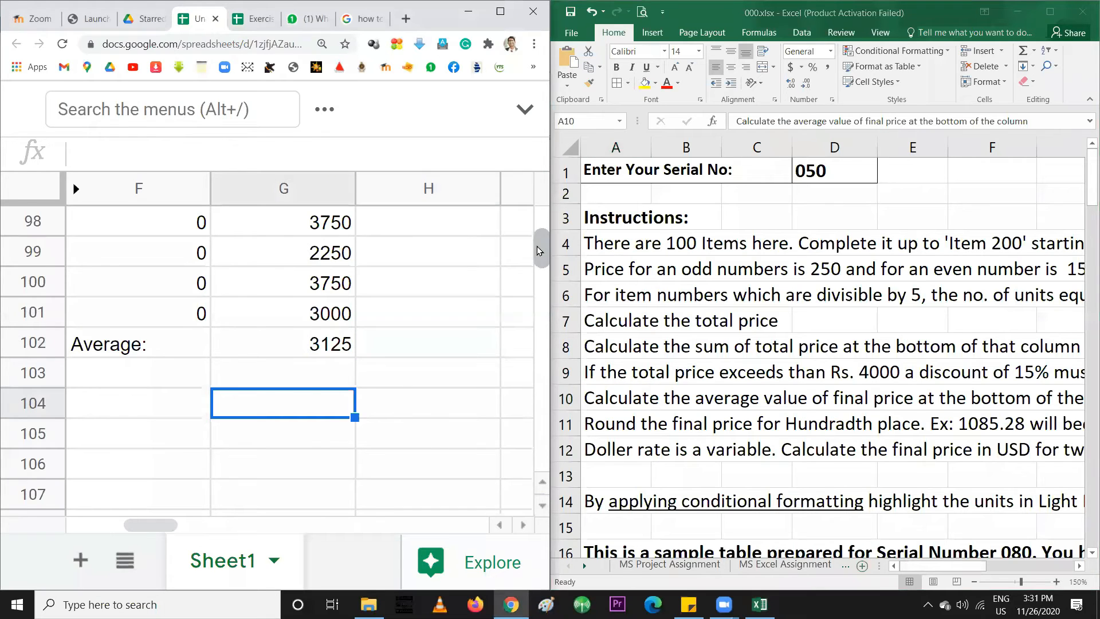
drag(540, 247, 530, 226)
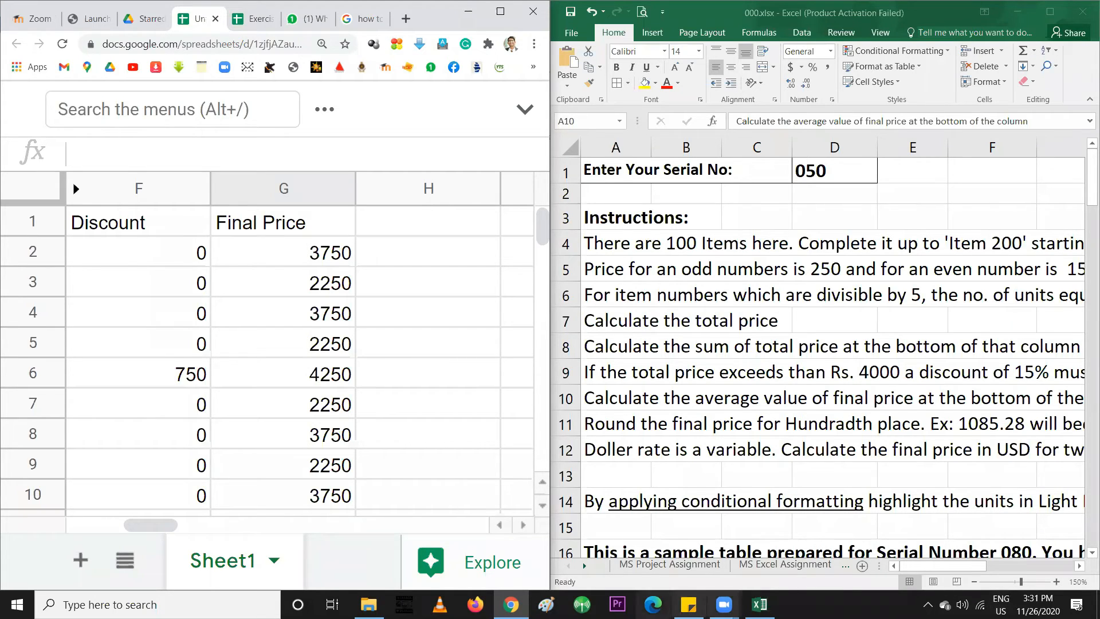
mouse_move(724, 604)
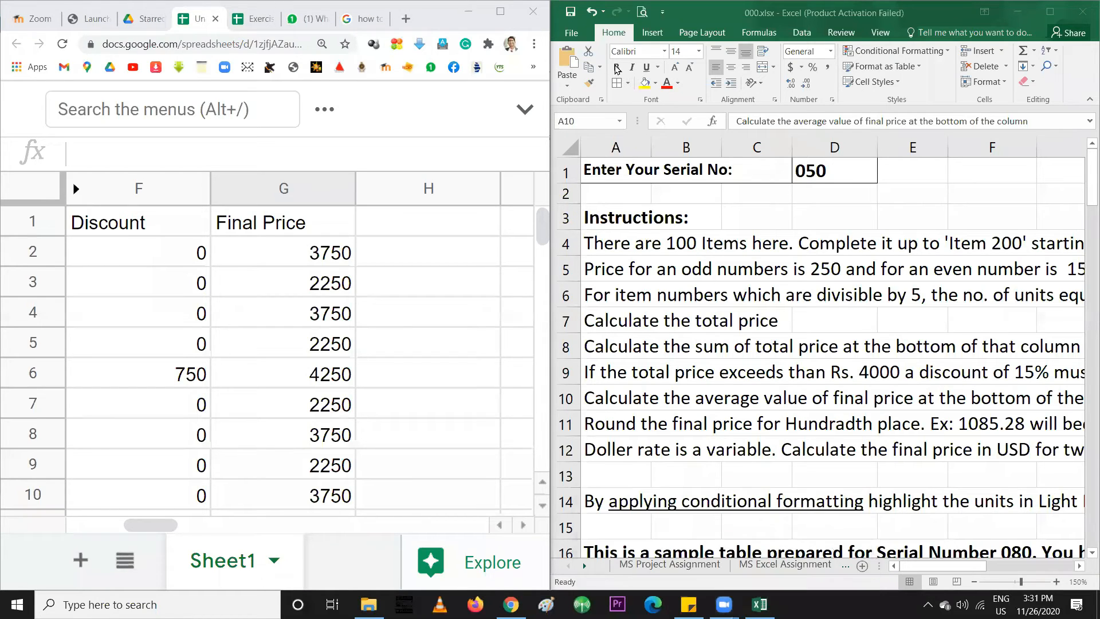
click(655, 404)
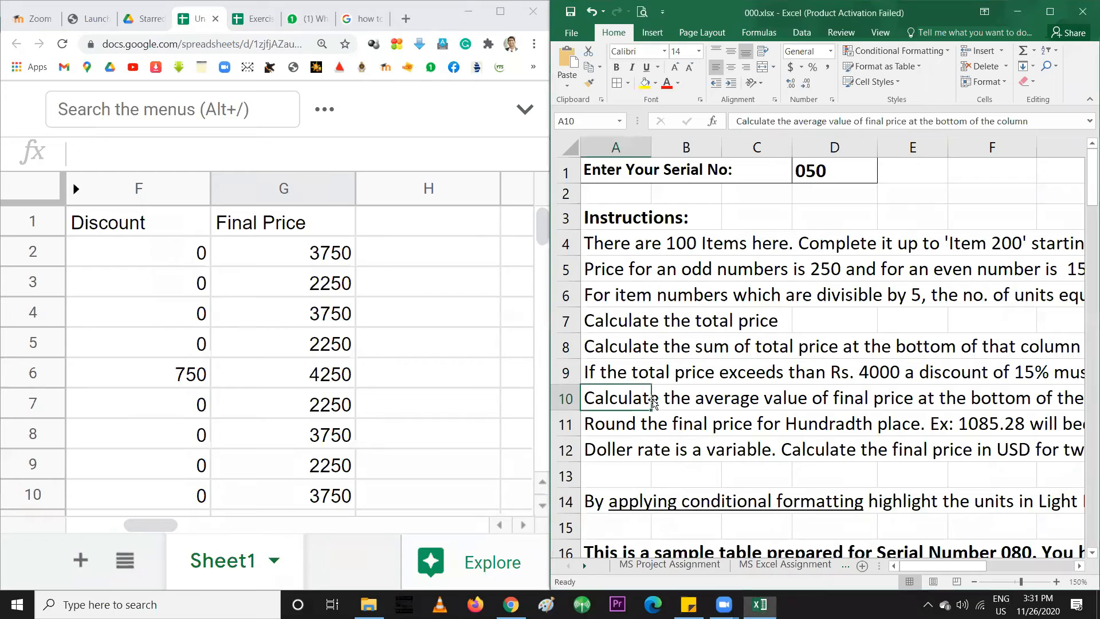
click(626, 427)
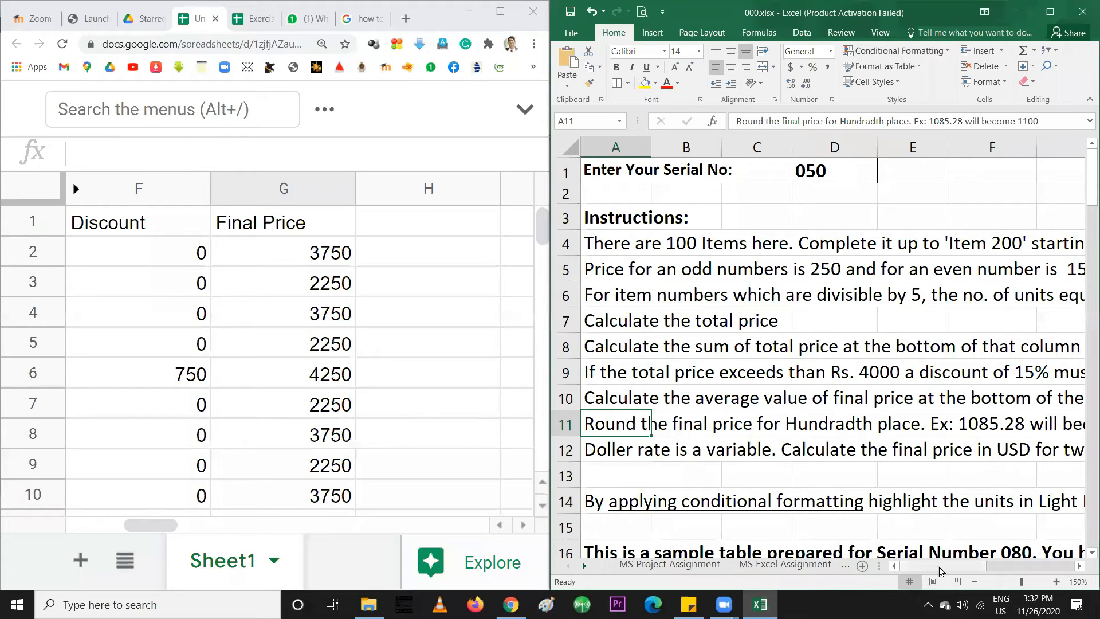
drag(950, 572, 921, 574)
click(416, 226)
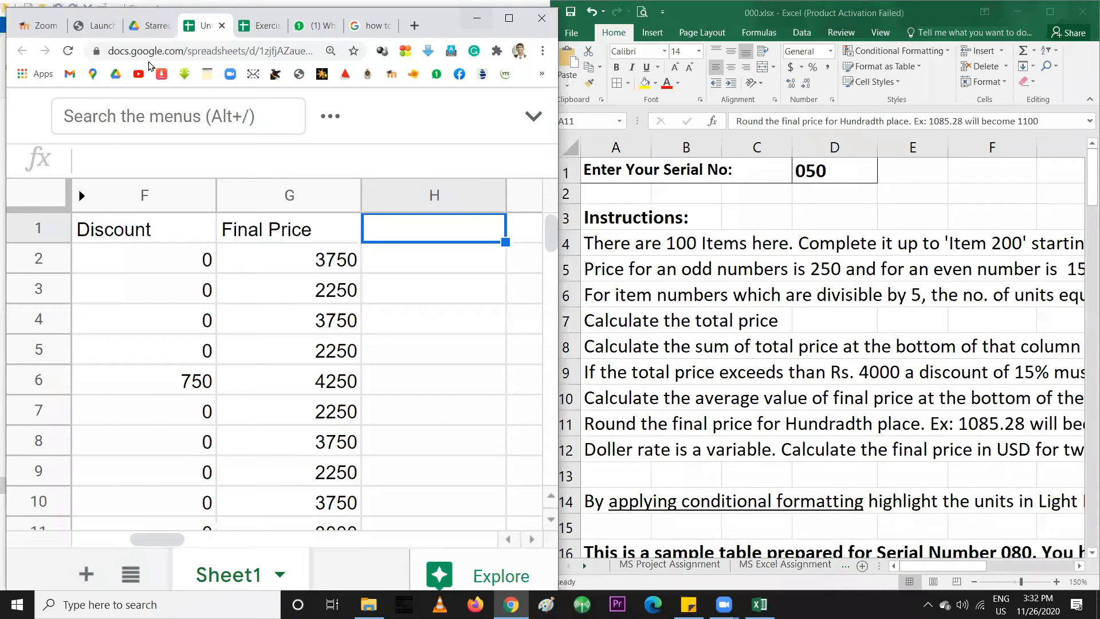
Rename the G1 heading to 'Final Price (LKR)'
double_click(496, 27)
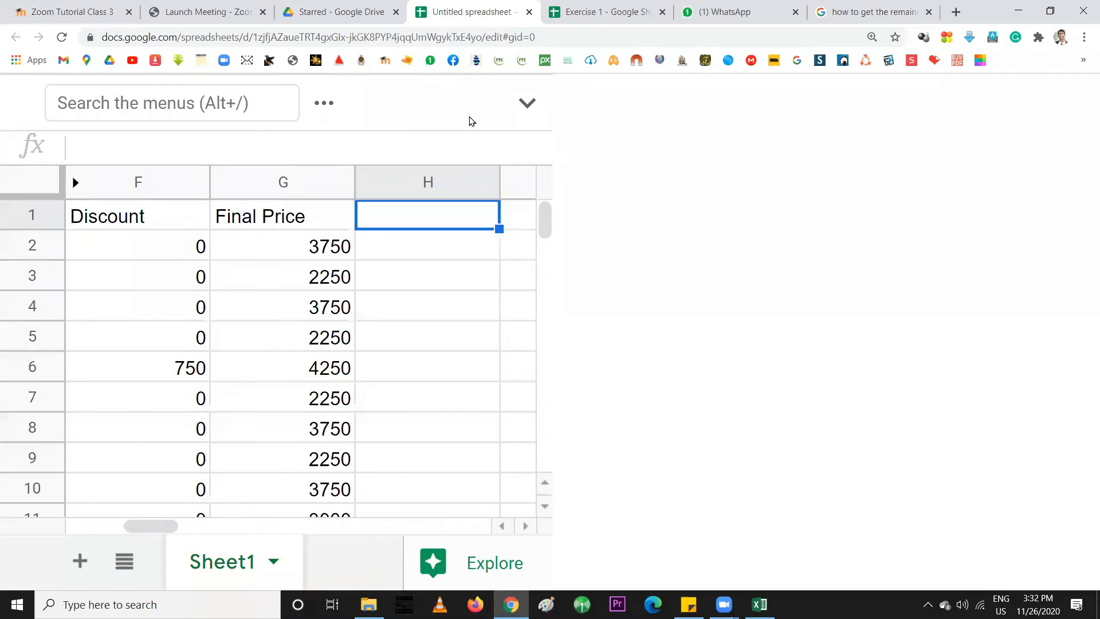
double_click(311, 214)
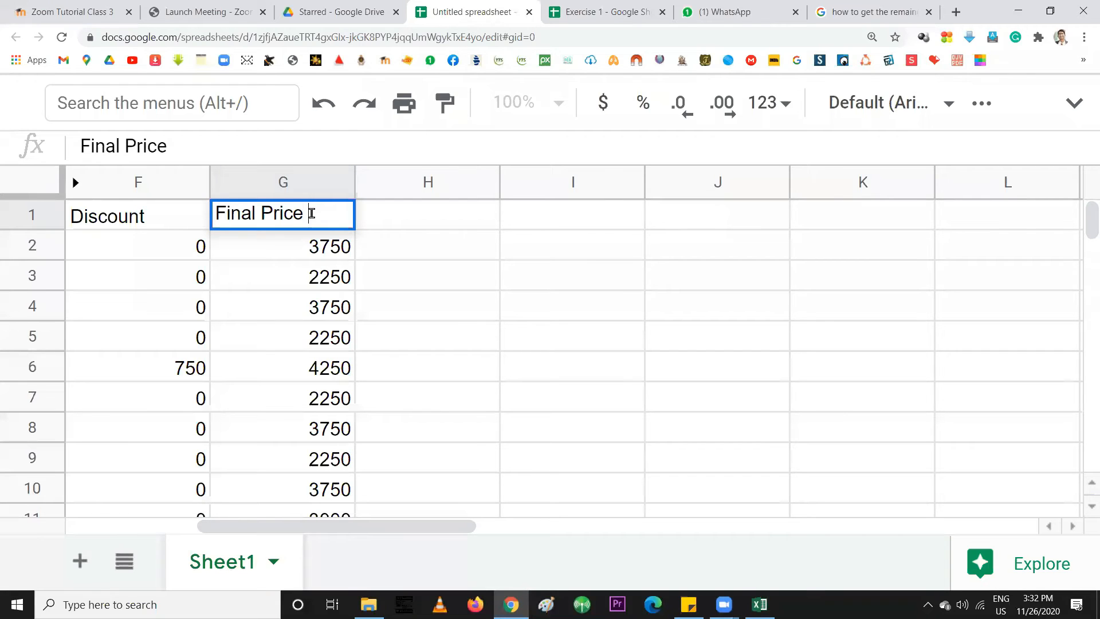
text((RS)
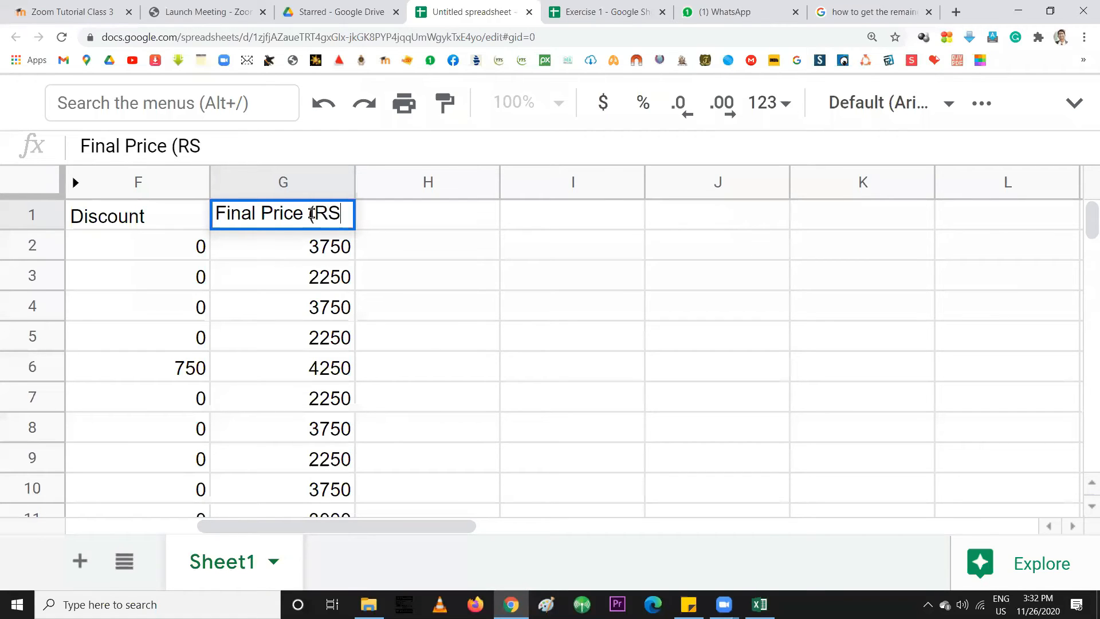
key(BackSpace)
text(s))
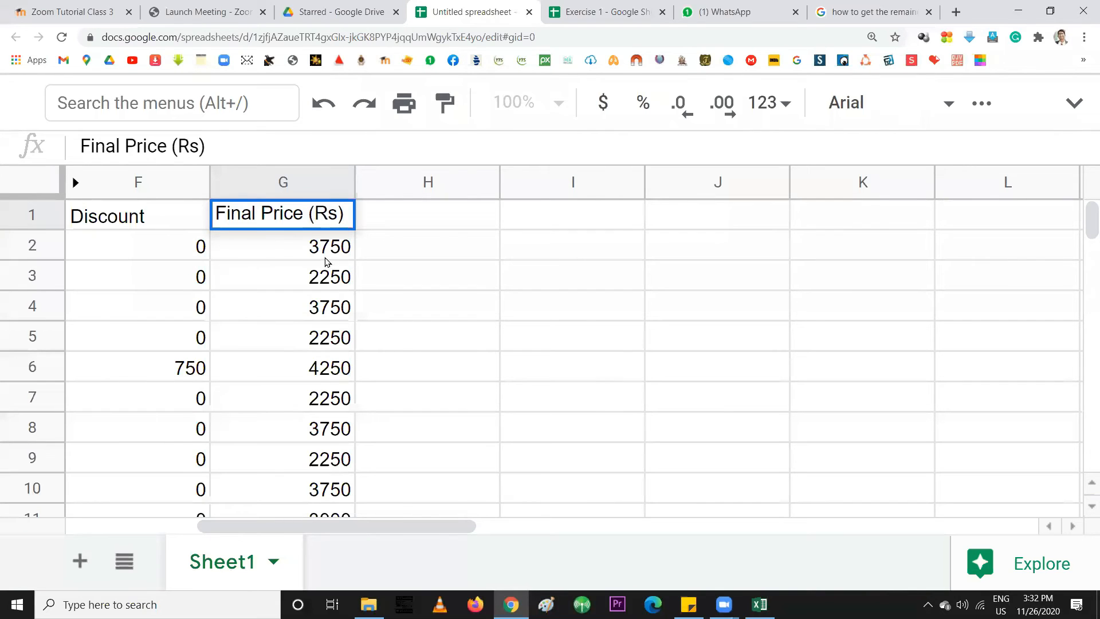
key(Return)
double_click(315, 213)
drag(315, 213, 337, 213)
text(LKR)
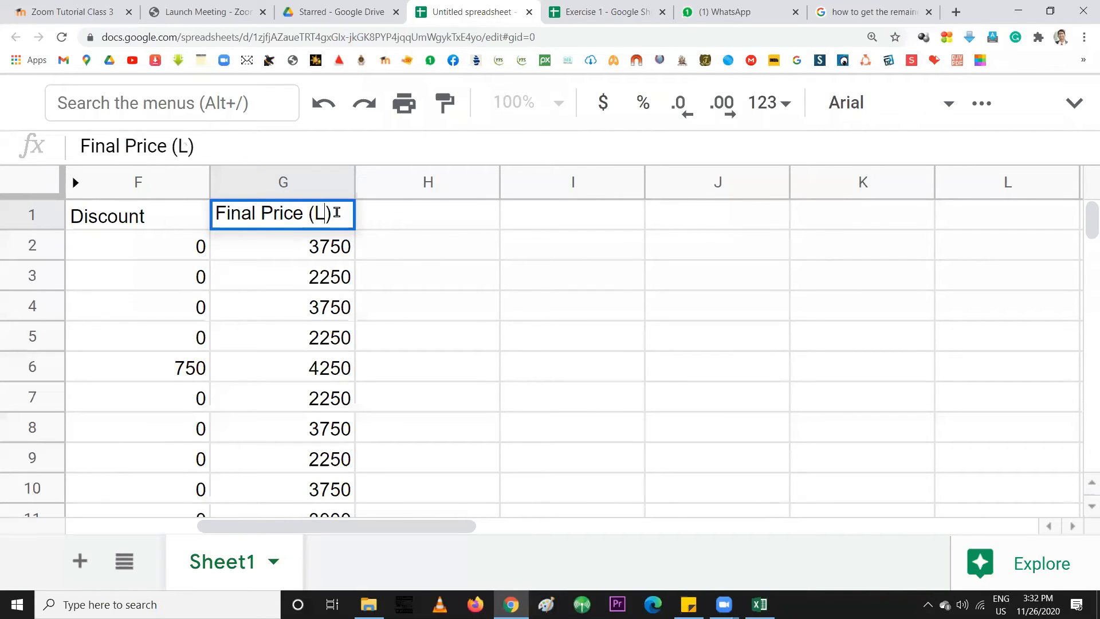
key(Return)
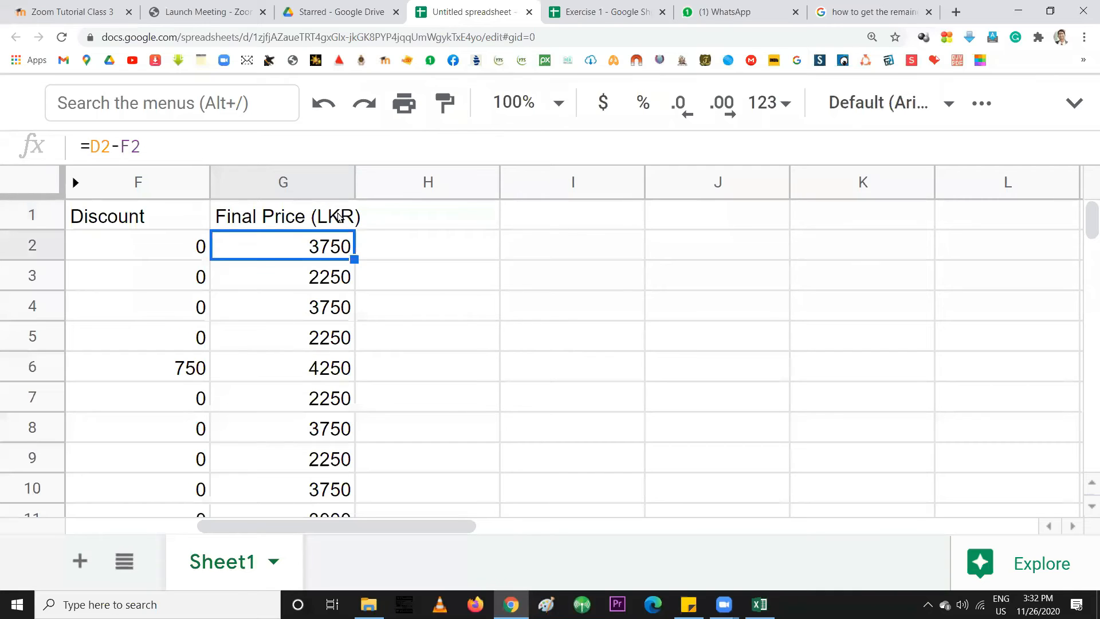
Copy the heading into H1, change it to 'Final Price (USD)', and widen column H
click(305, 225)
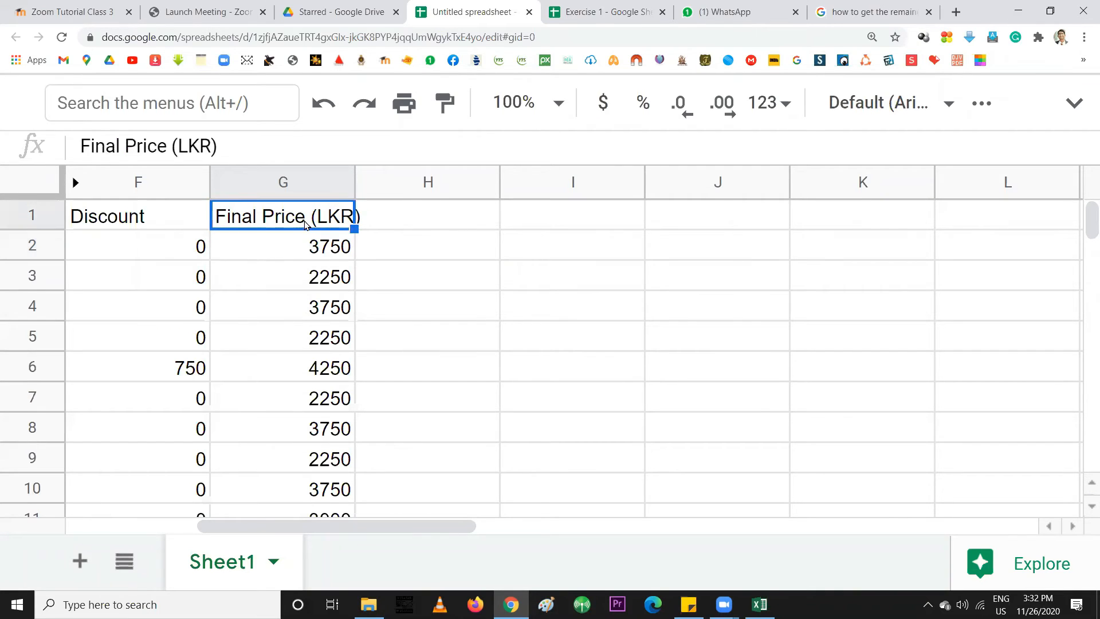
drag(355, 227, 494, 214)
double_click(459, 214)
text(USD)
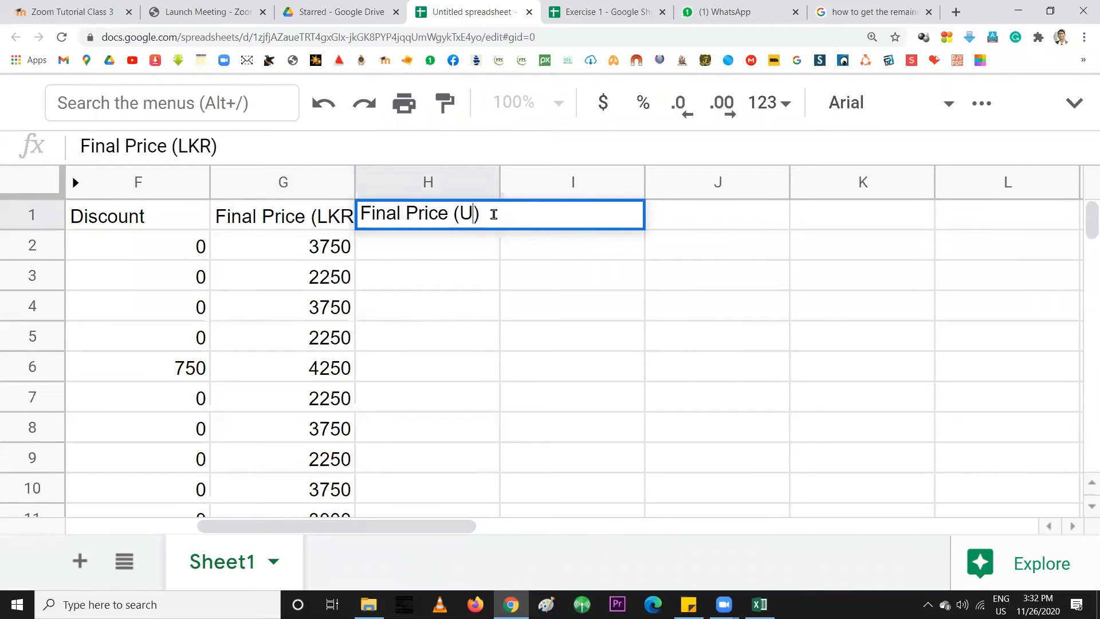
key(Return)
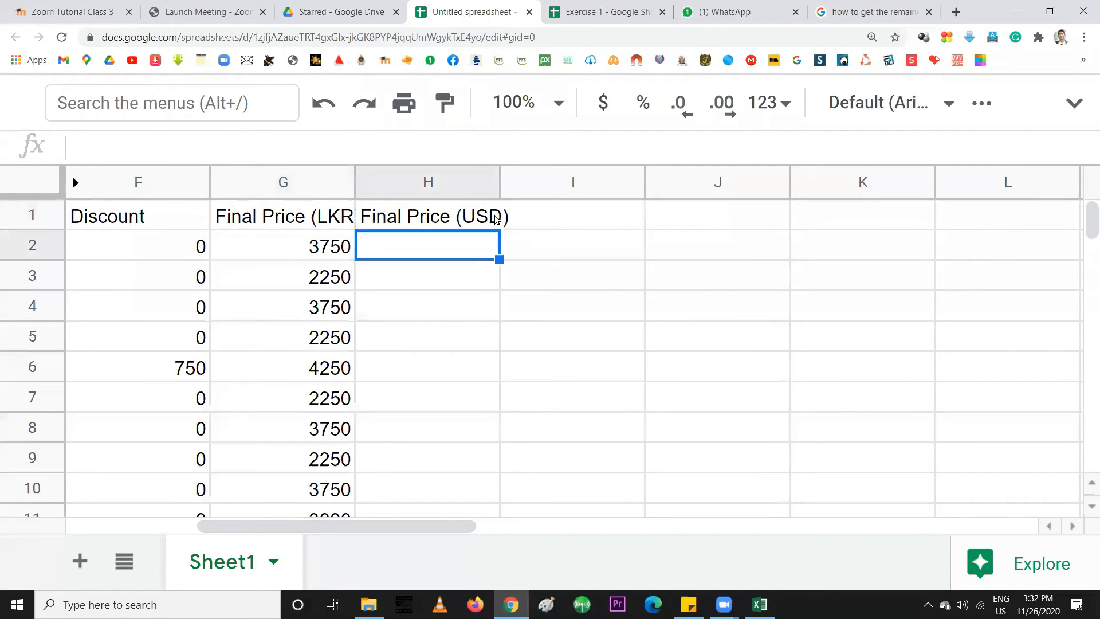
click(441, 216)
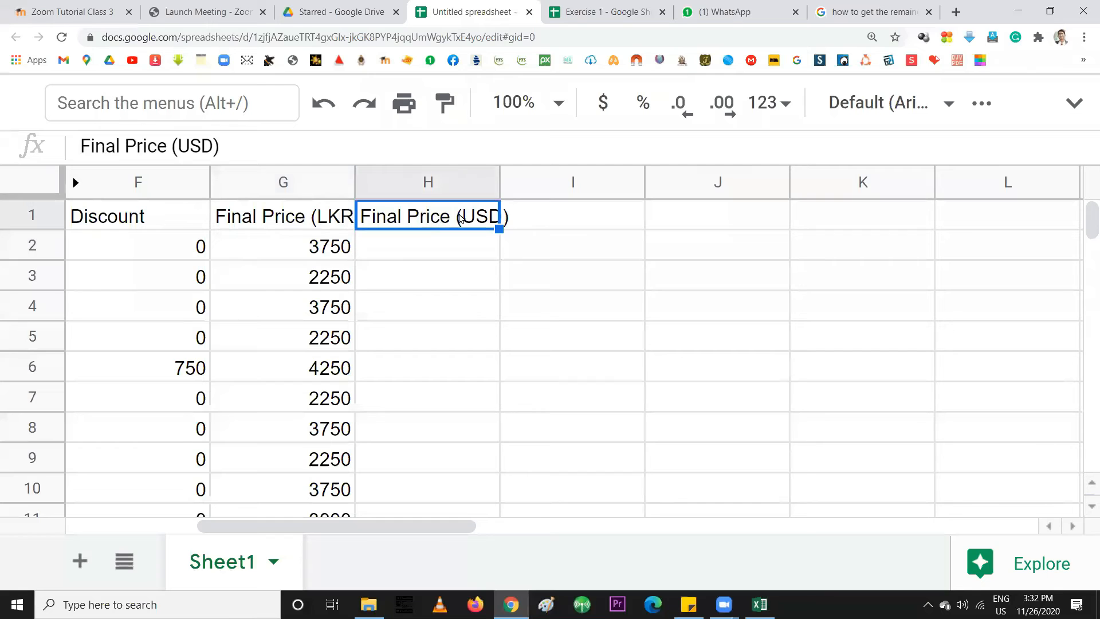
drag(495, 181, 506, 181)
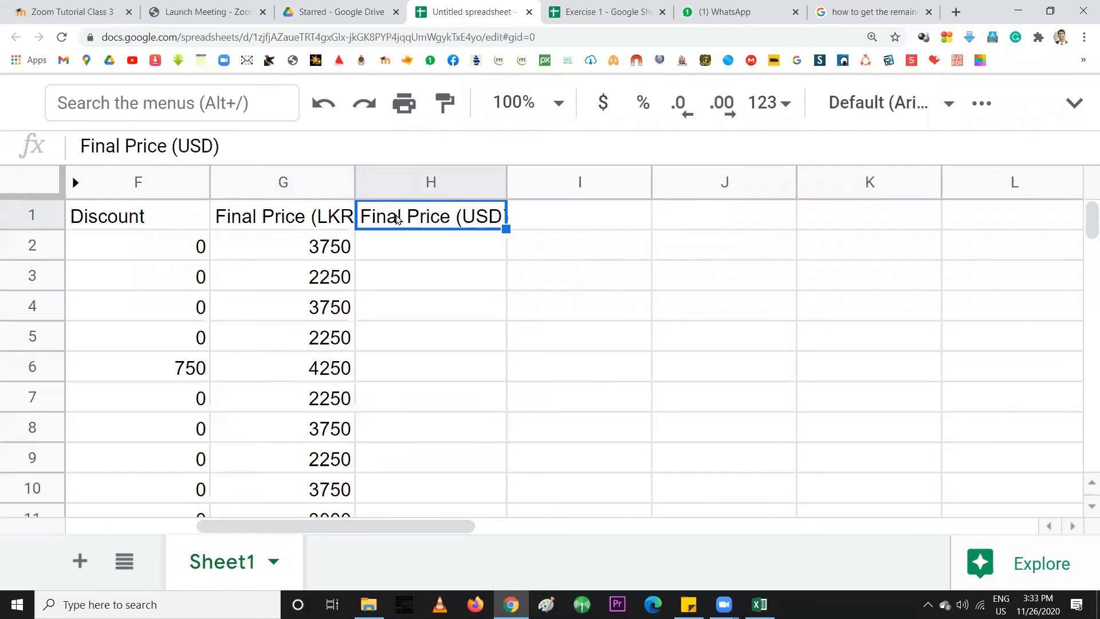
click(628, 224)
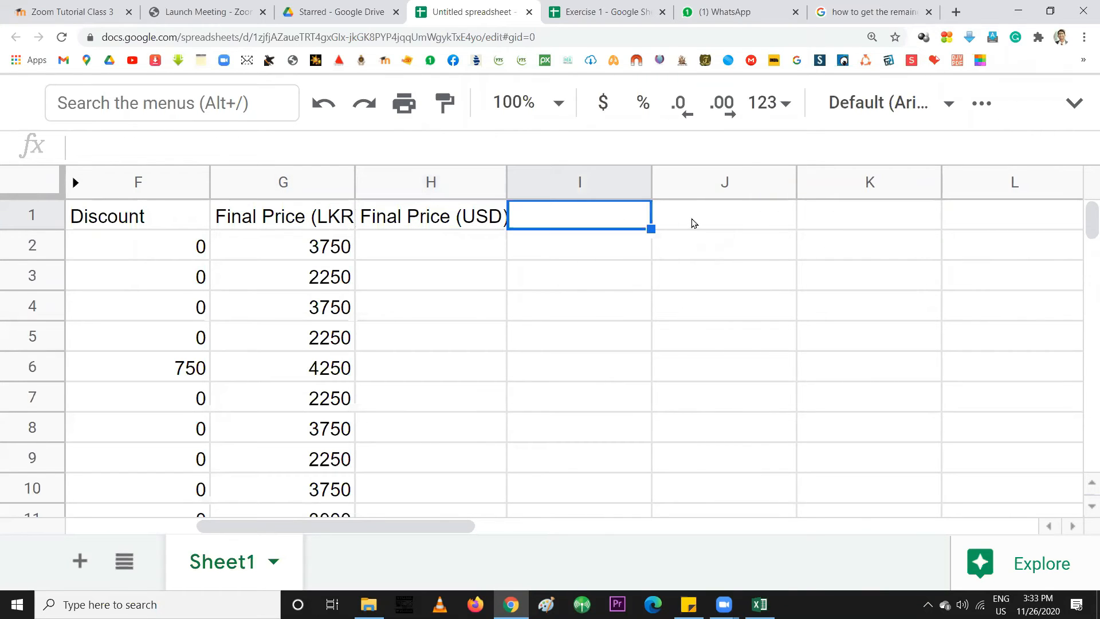
Type 181 into J1 as a placeholder USD-to-LKR rate
click(692, 223)
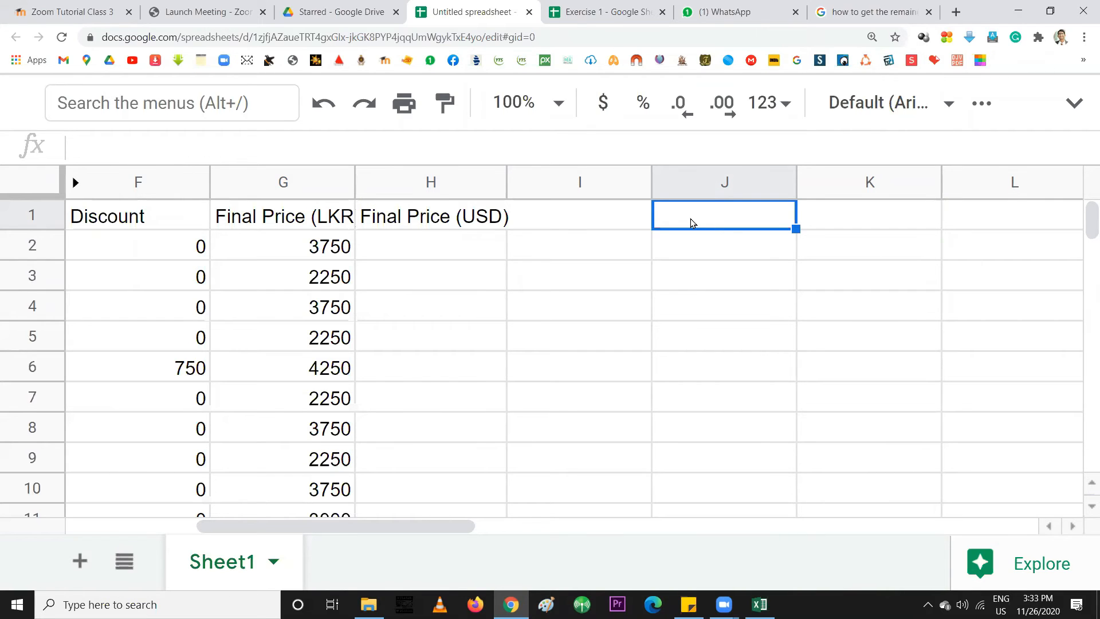
text(181)
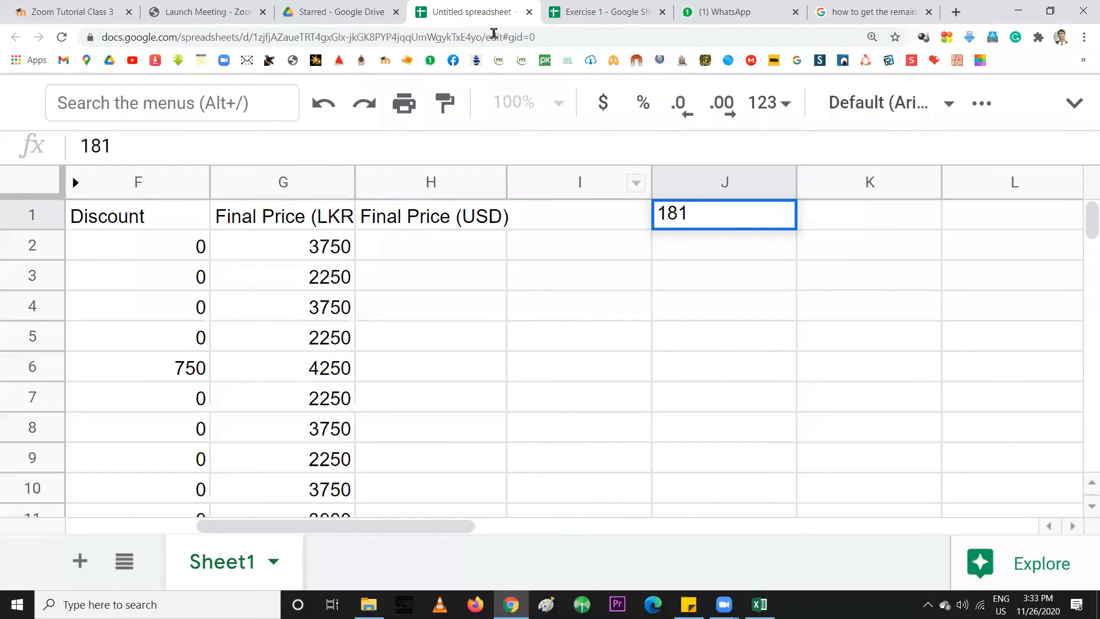
Search Google for 'usd to lkr', showing 1 dollar equals 185.06 rupees
click(195, 8)
click(160, 38)
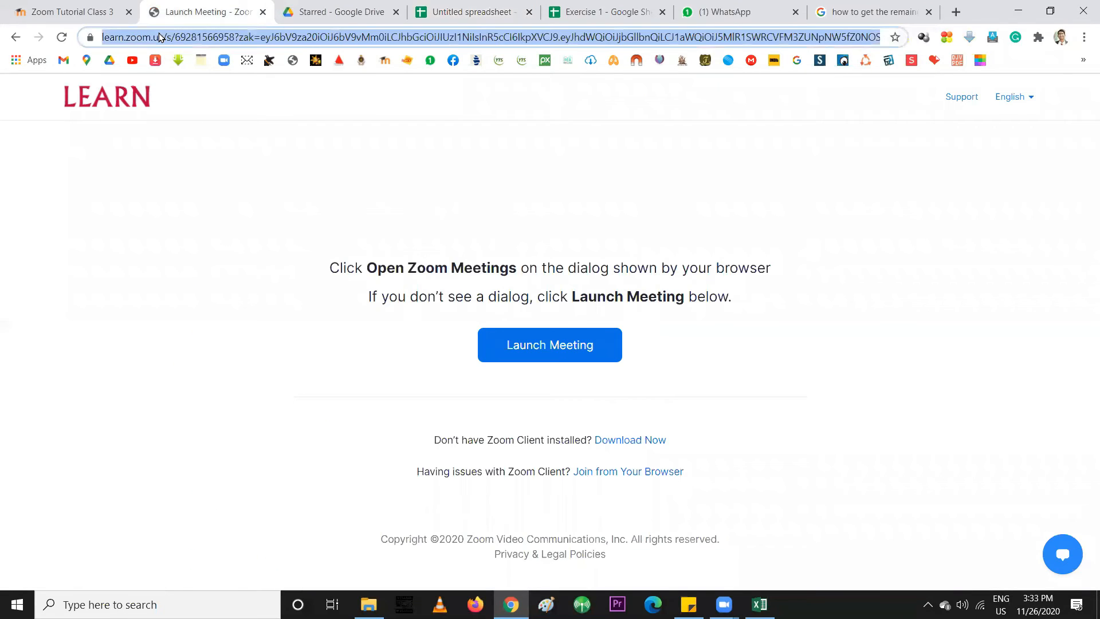
text(usd )
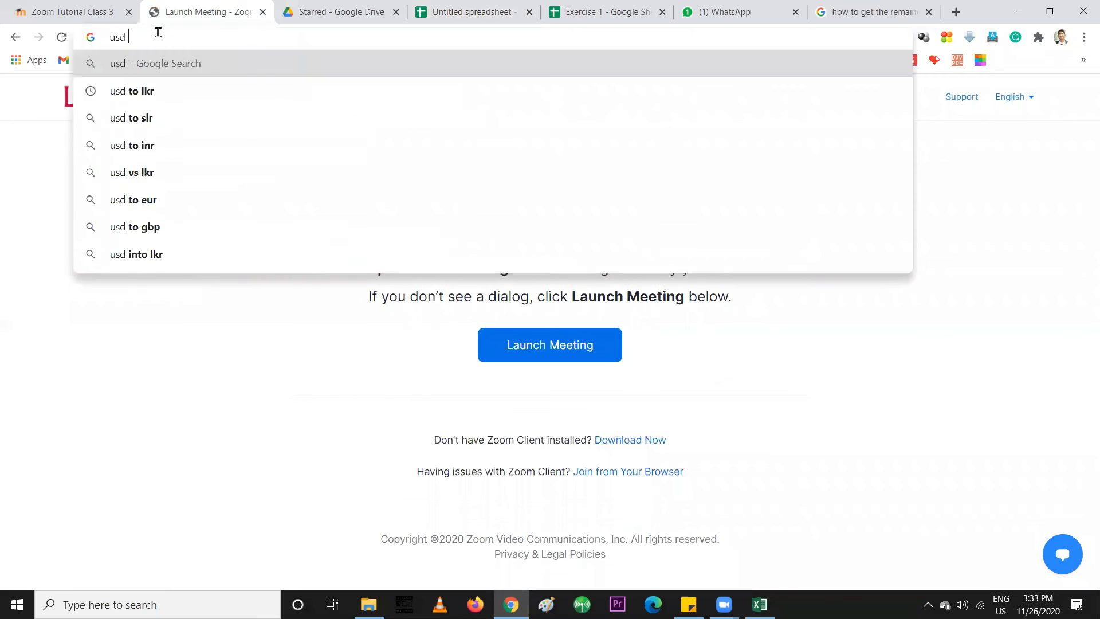
text(to lkr)
key(Return)
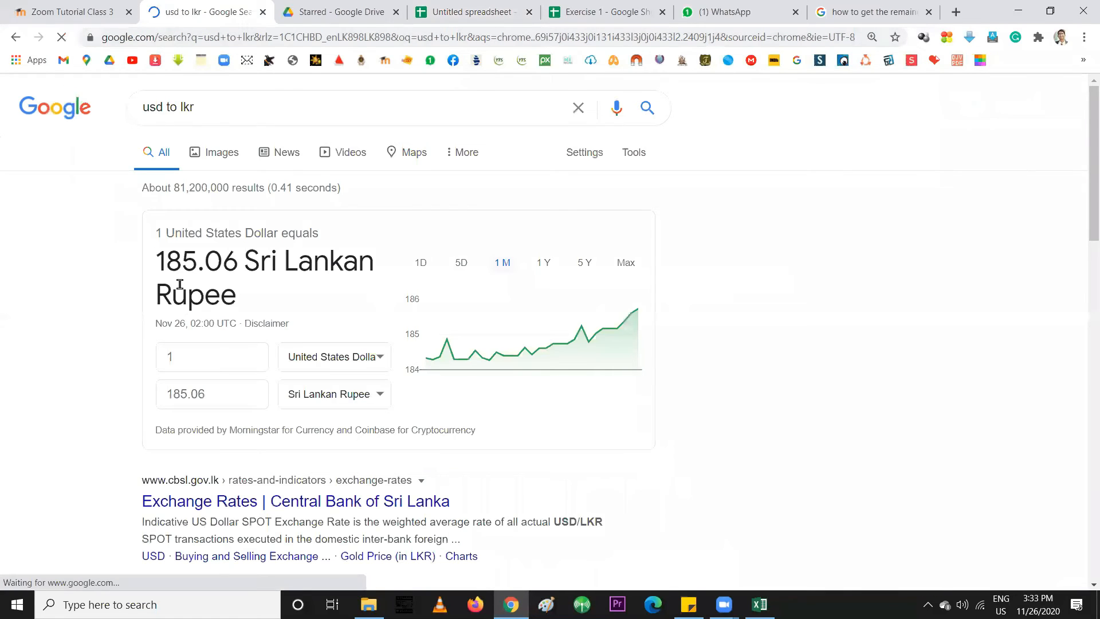
click(1013, 11)
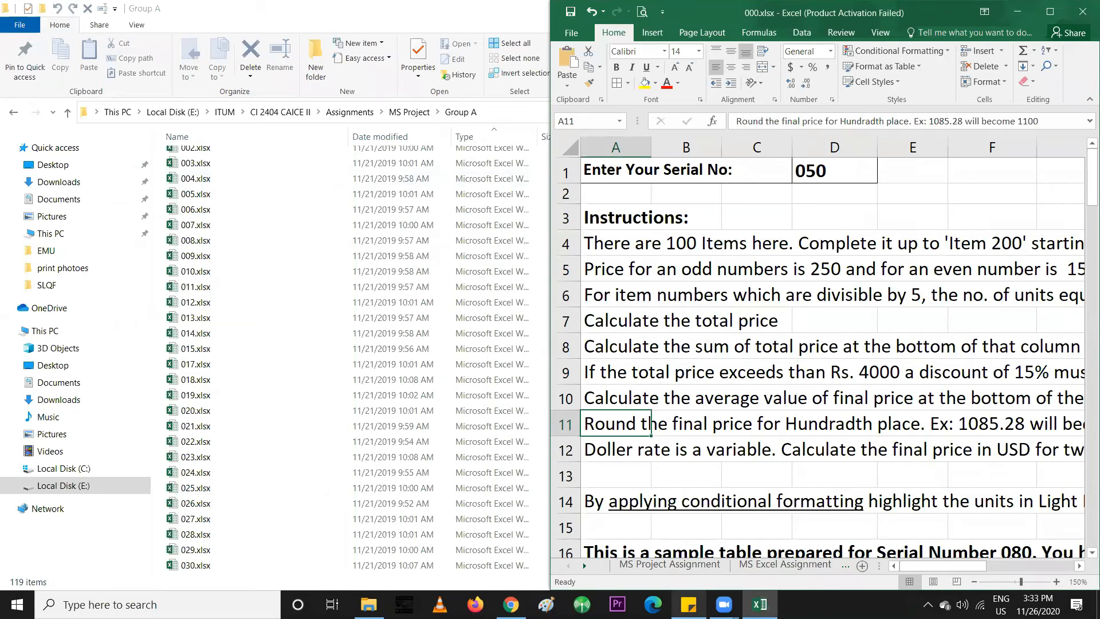
click(759, 604)
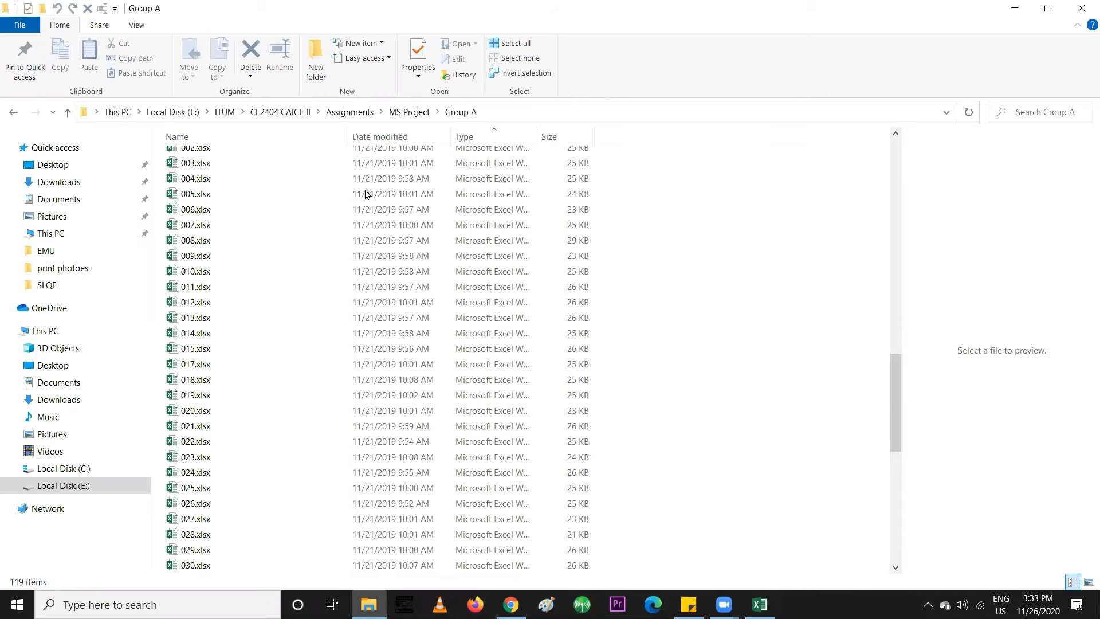
click(511, 604)
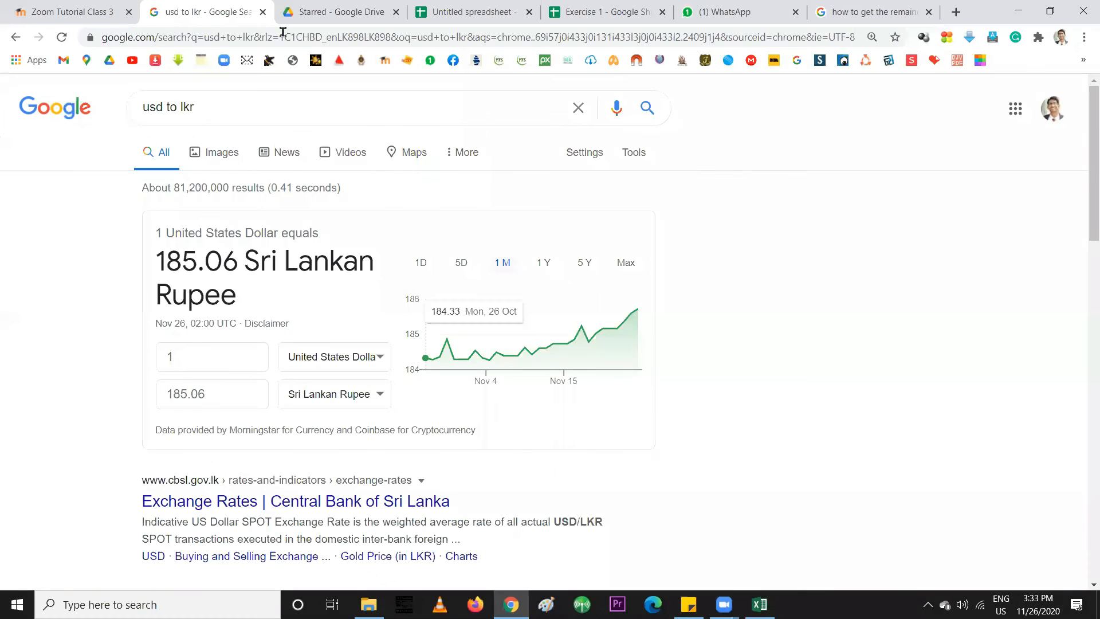
click(431, 18)
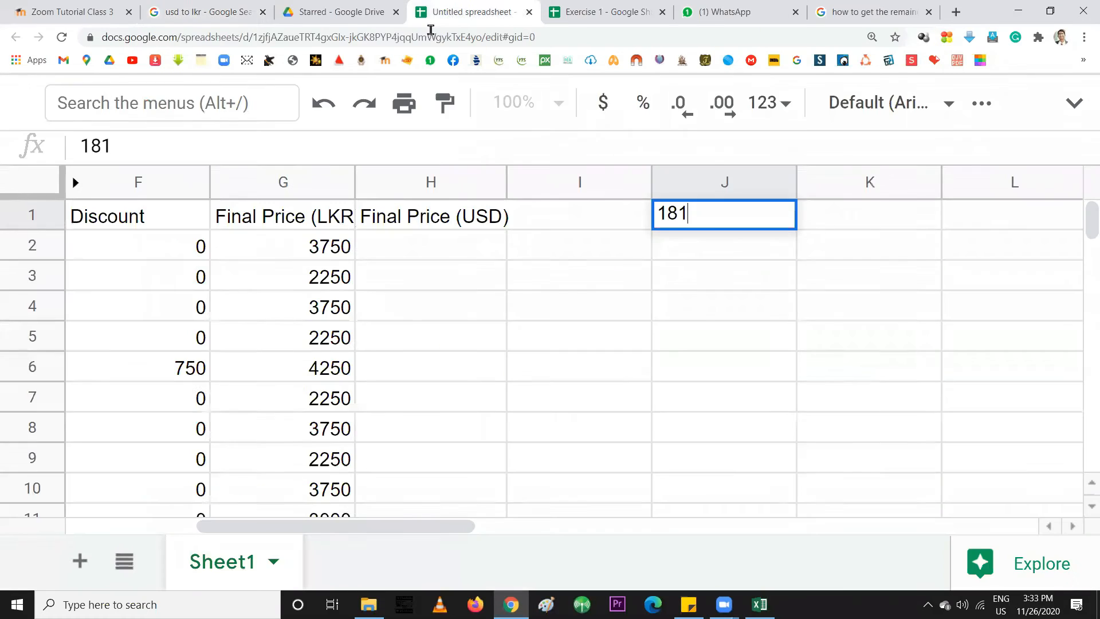
drag(678, 212, 704, 218)
text(5.06)
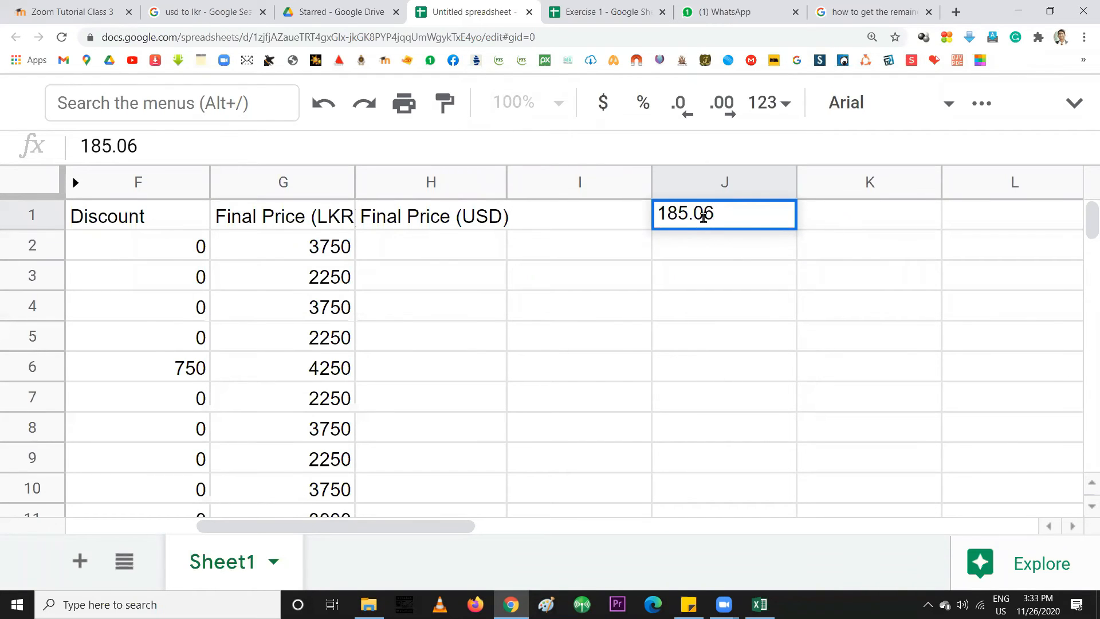
click(723, 277)
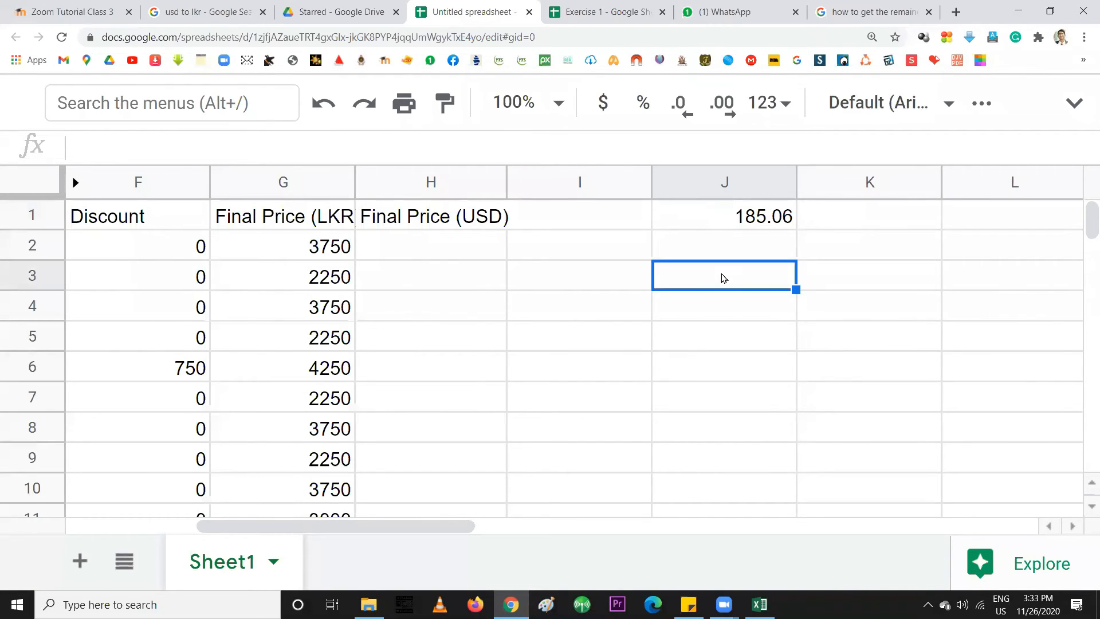
click(733, 216)
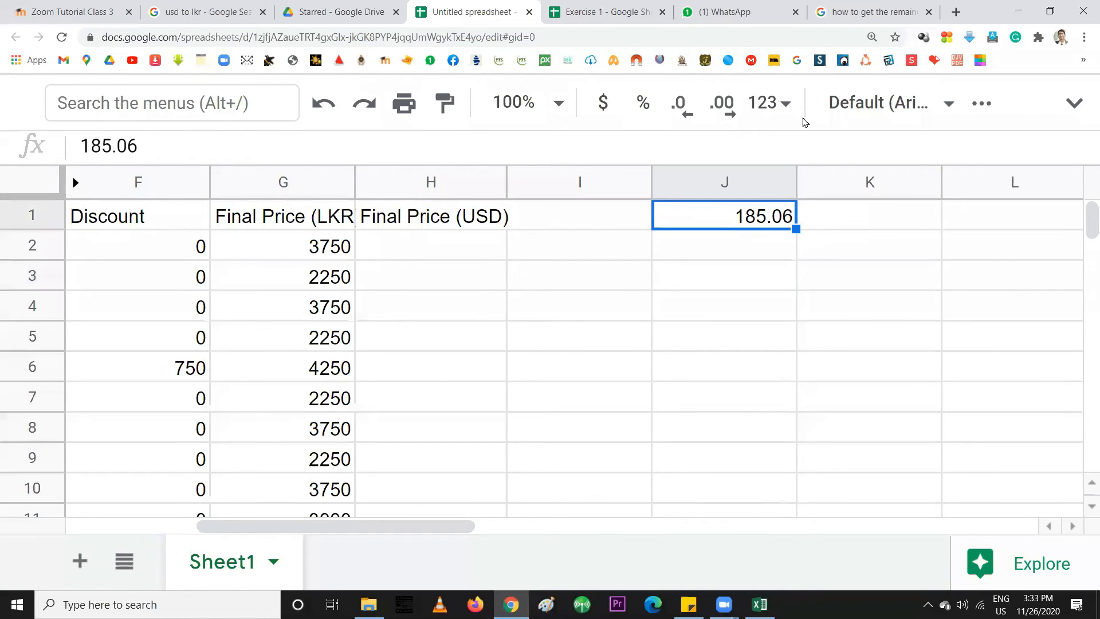
click(945, 108)
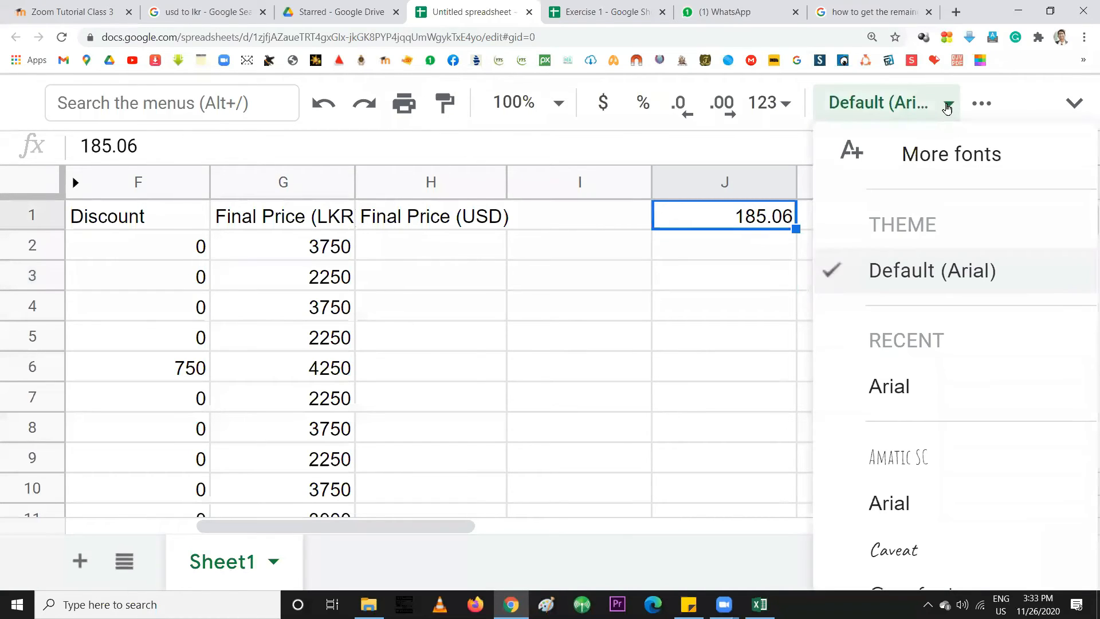
click(945, 108)
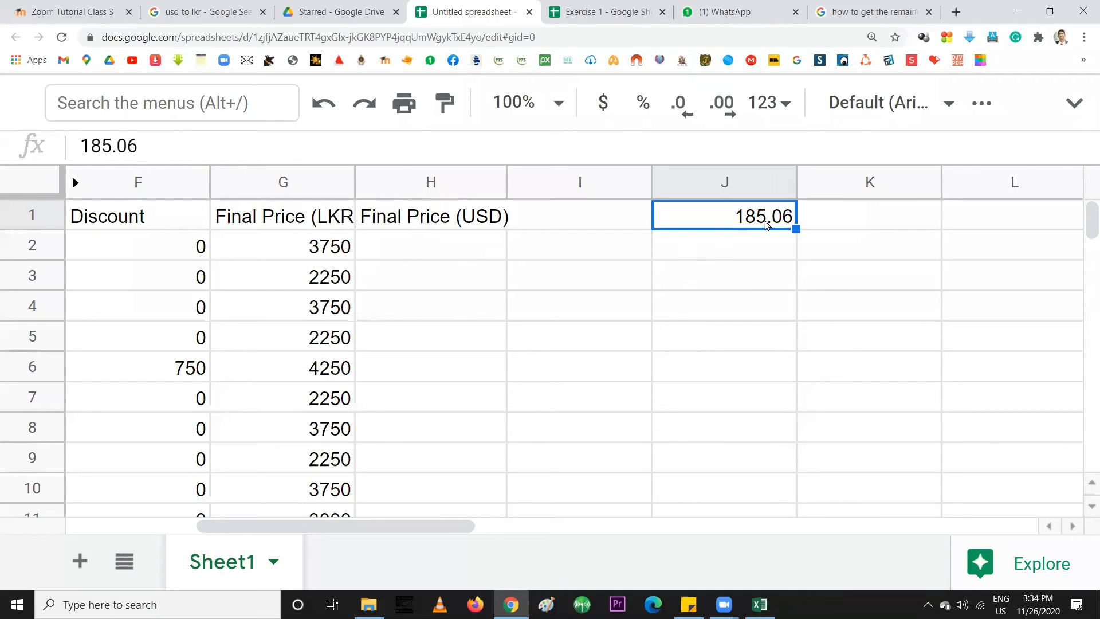
click(447, 257)
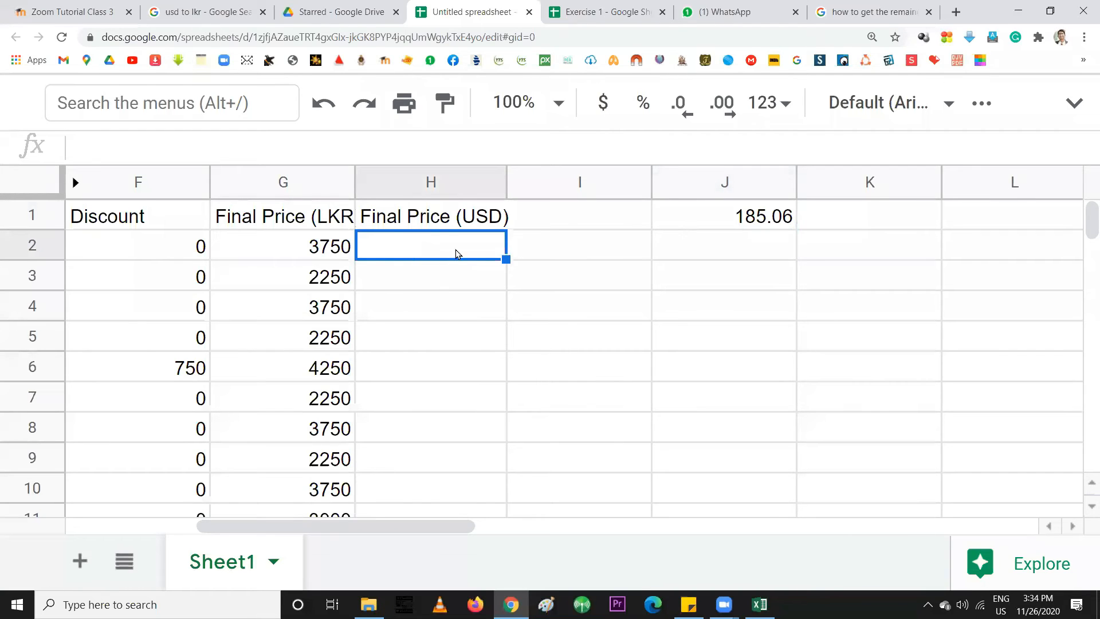
click(303, 251)
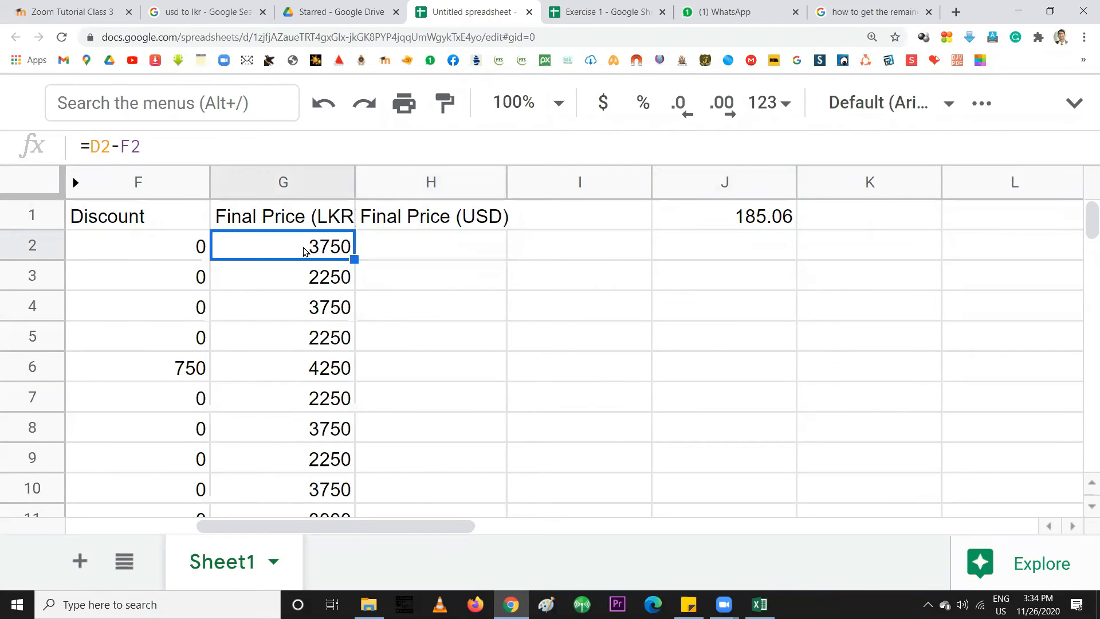
click(447, 252)
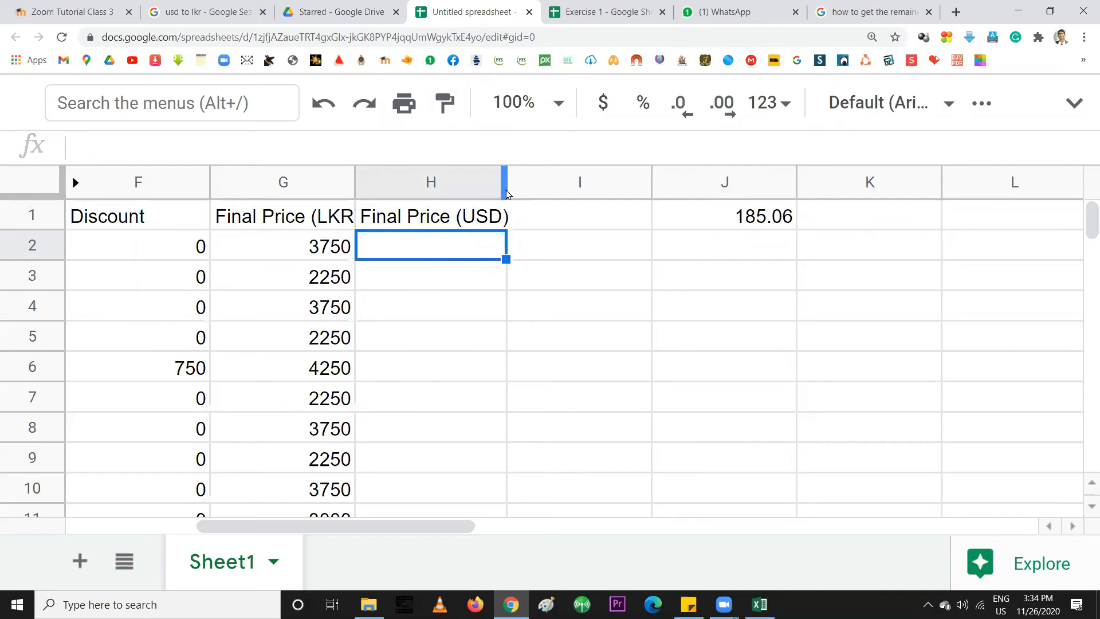
Widen columns H and G, and check the font and number format of J1's rate
drag(505, 183, 515, 182)
drag(356, 191, 367, 191)
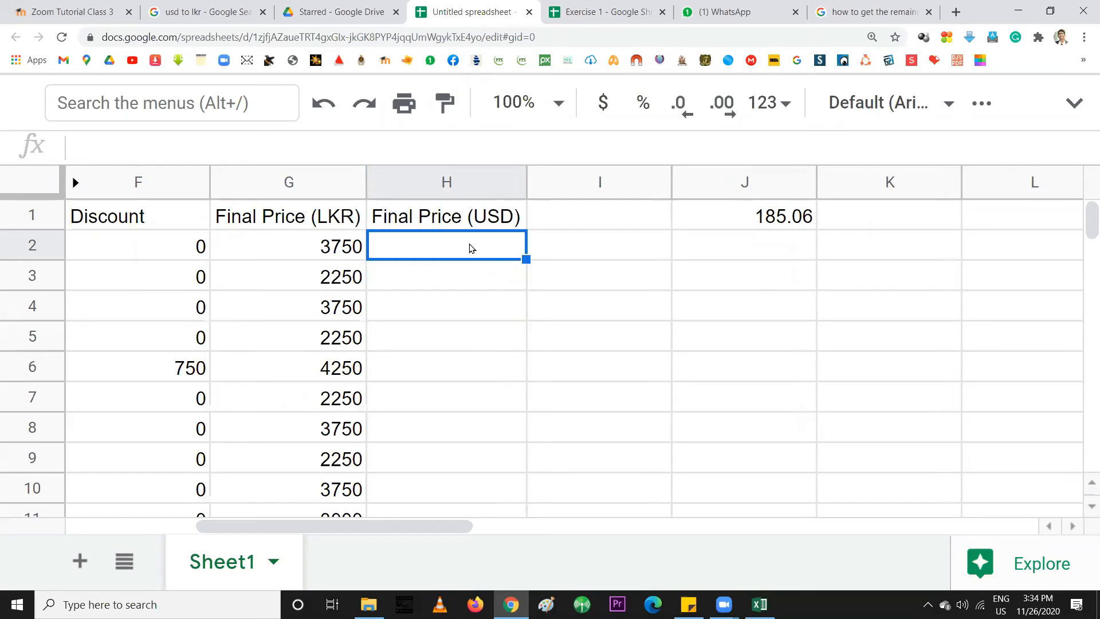
click(752, 221)
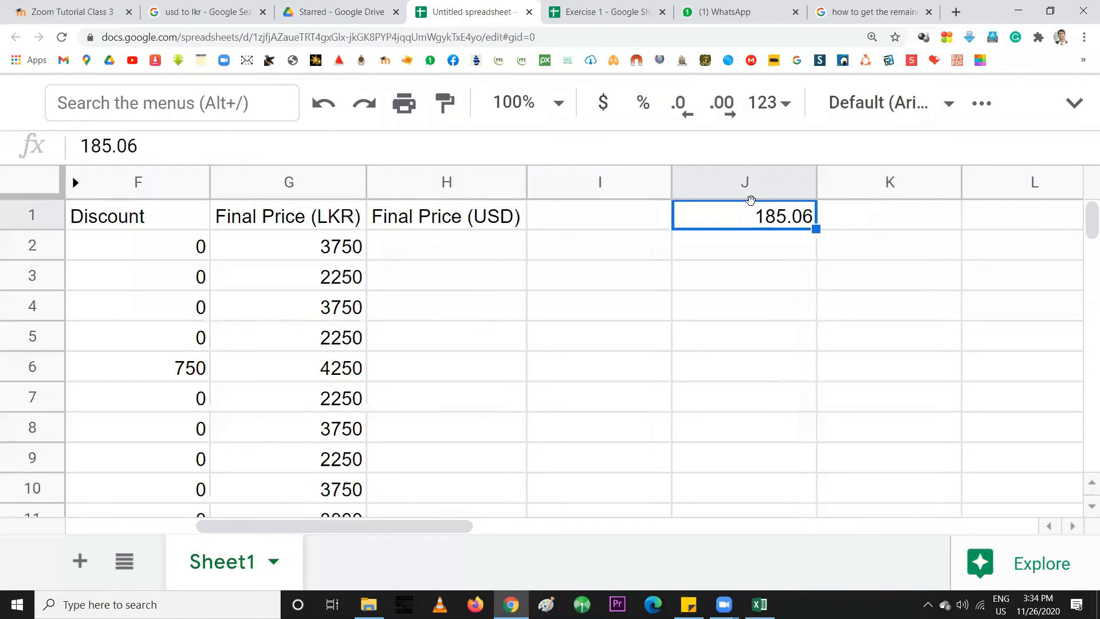
click(949, 103)
click(950, 103)
click(783, 105)
click(783, 108)
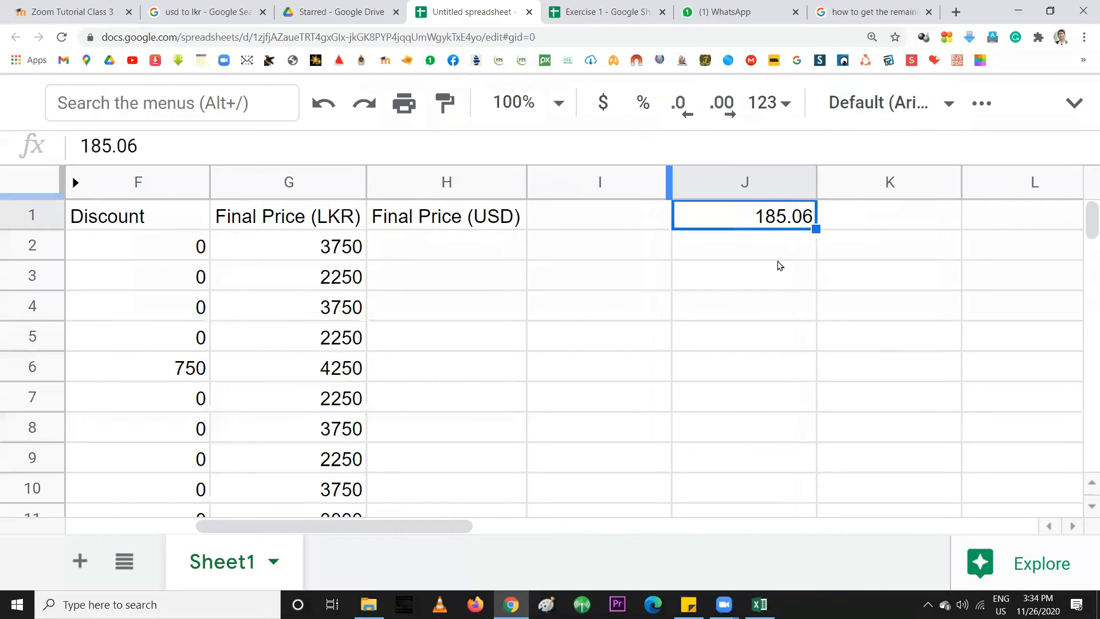
Select H2 and begin a formula with =
click(434, 250)
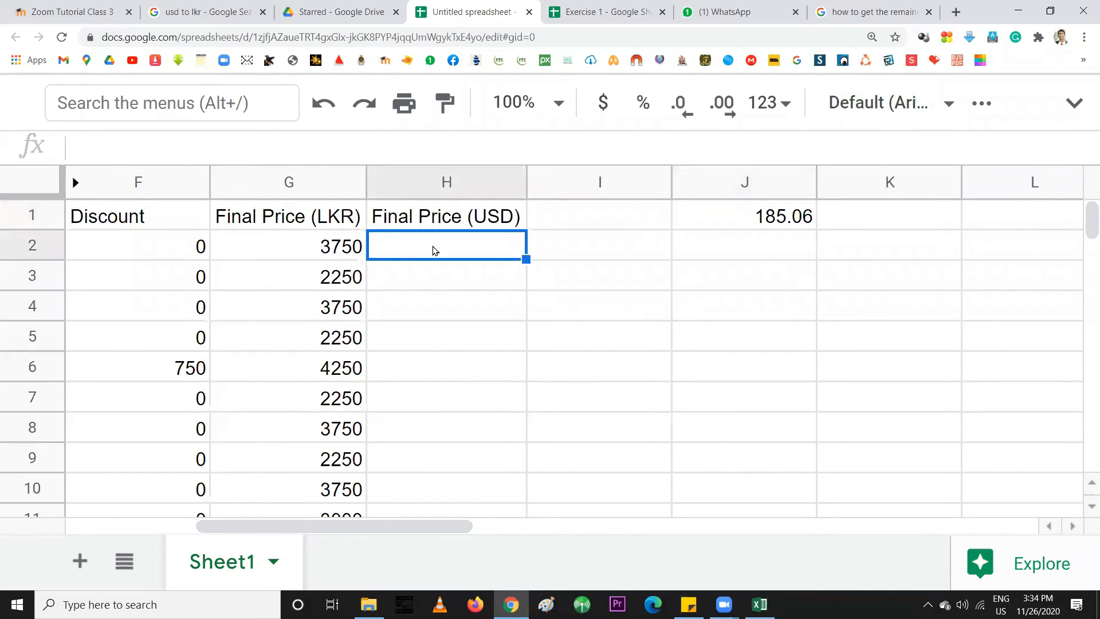
click(760, 217)
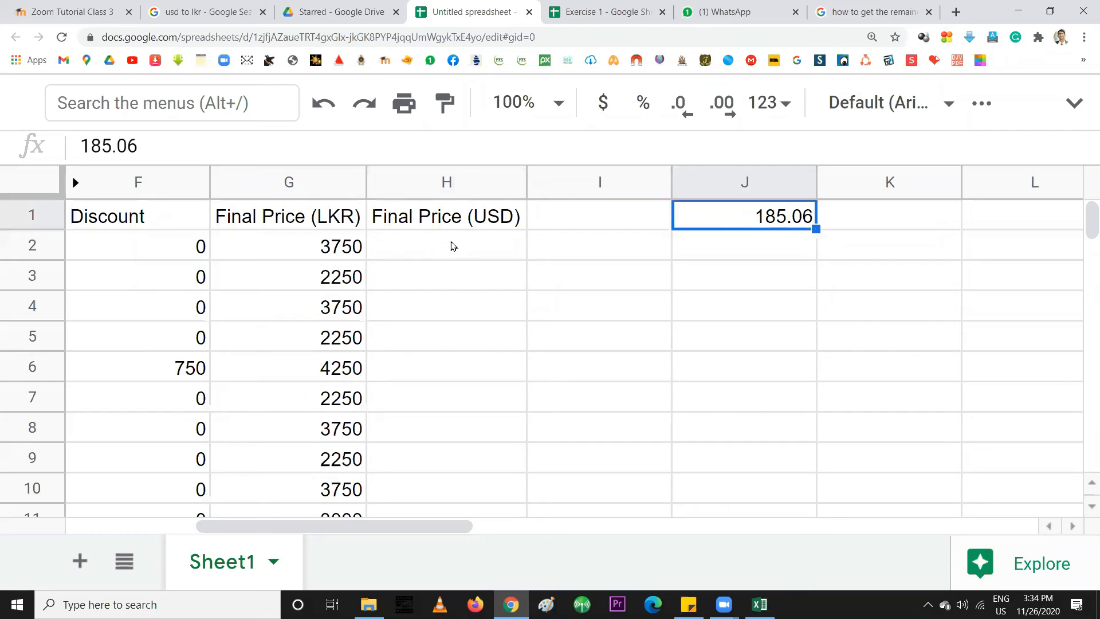
click(407, 247)
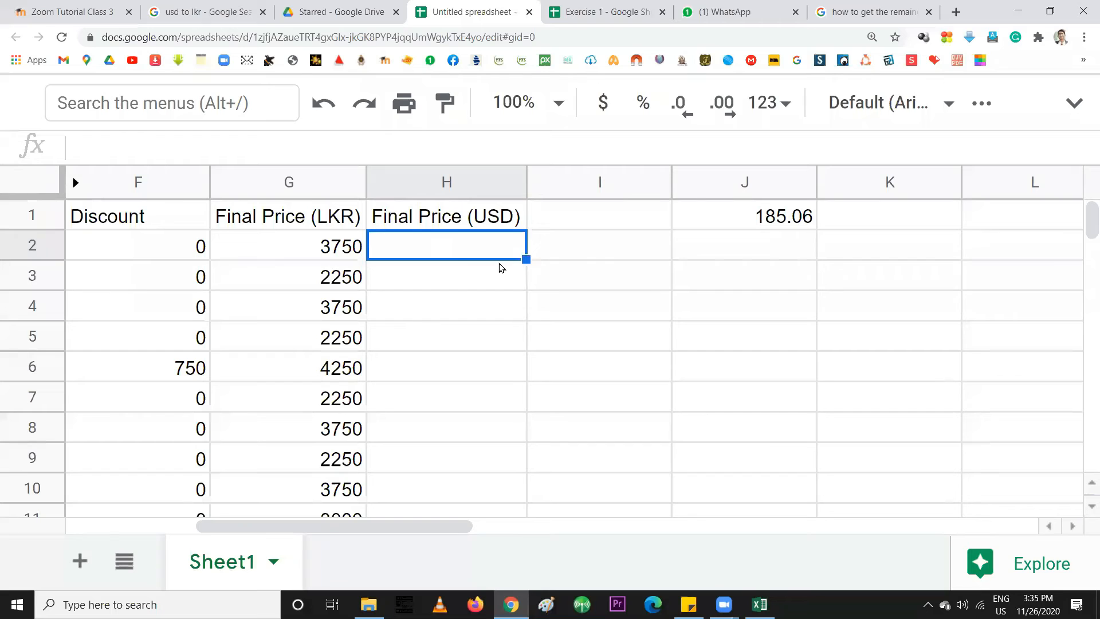
text(=)
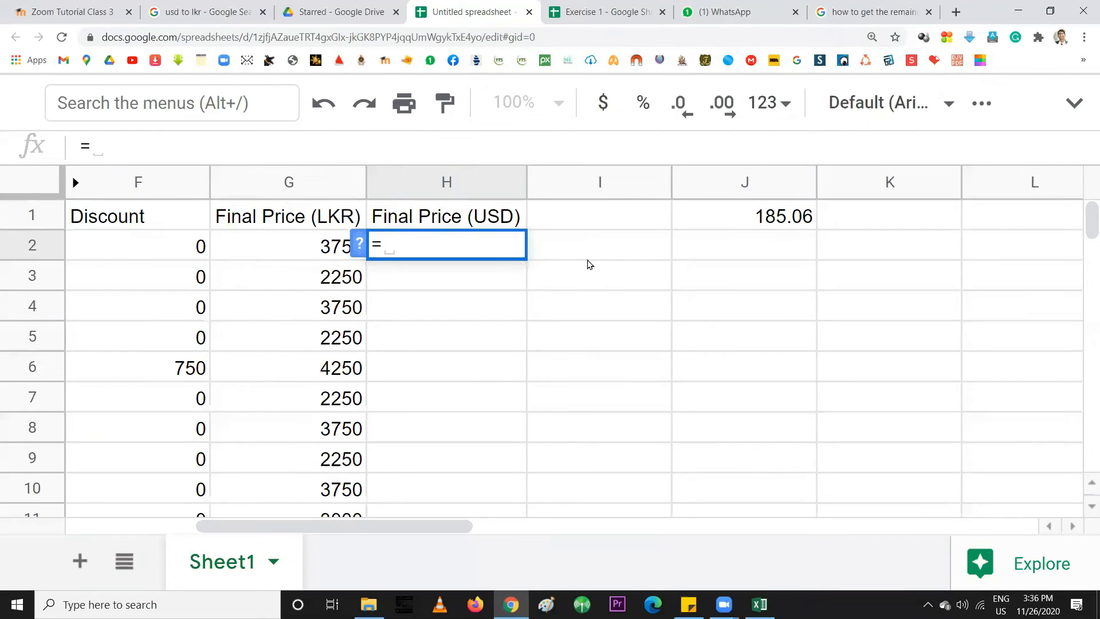
Build =G2/J1 in H2, converting 3750 LKR to 20.26369826 USD, and fill it to H4
click(304, 251)
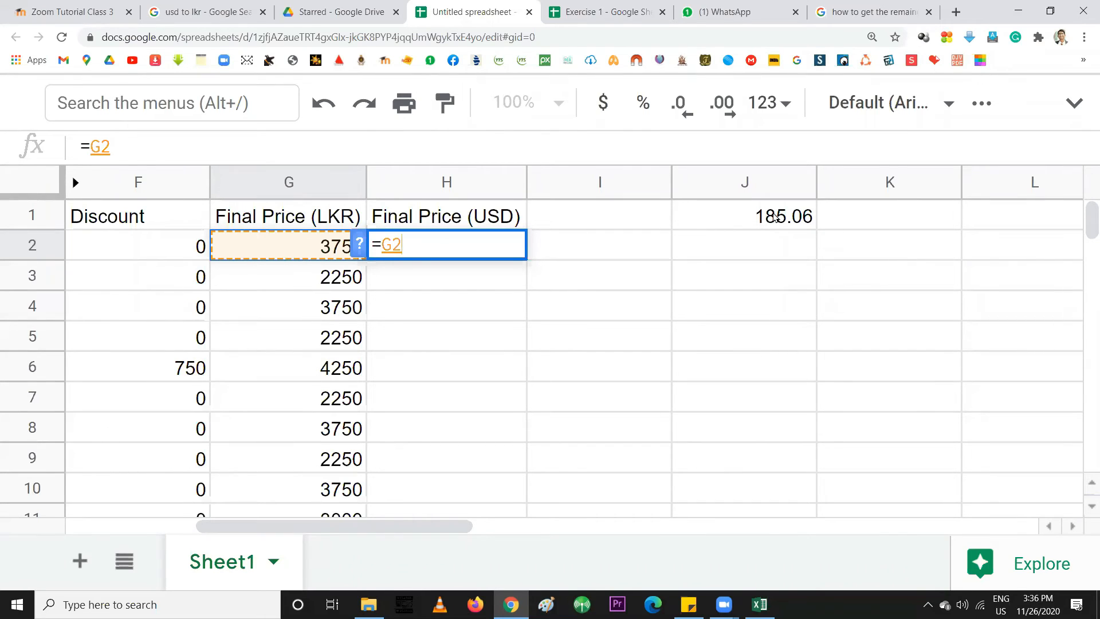
text(/)
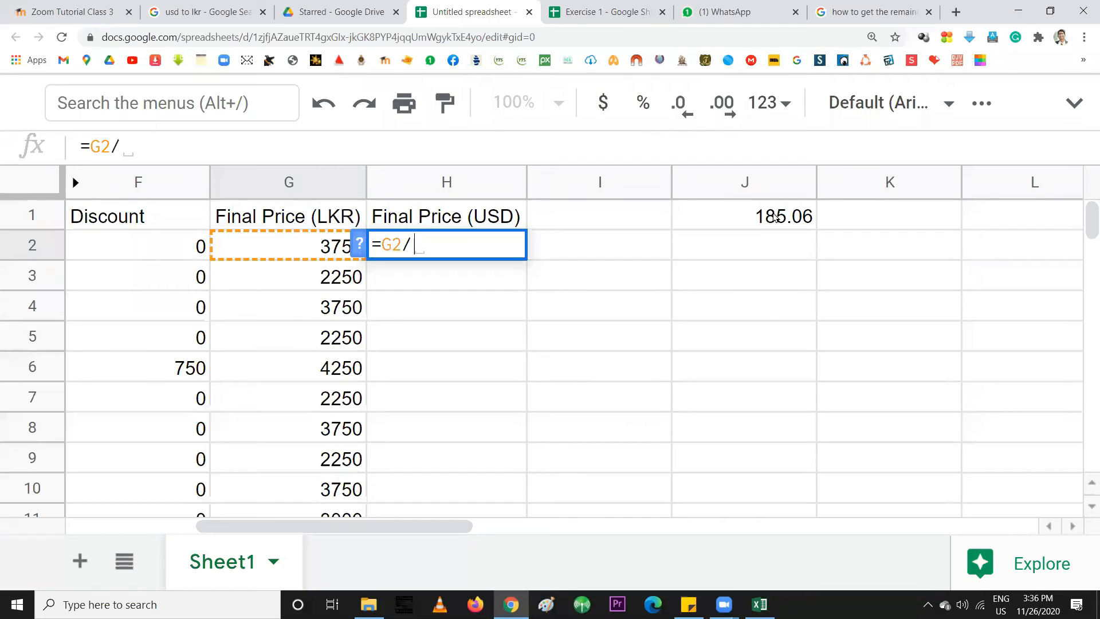
click(775, 217)
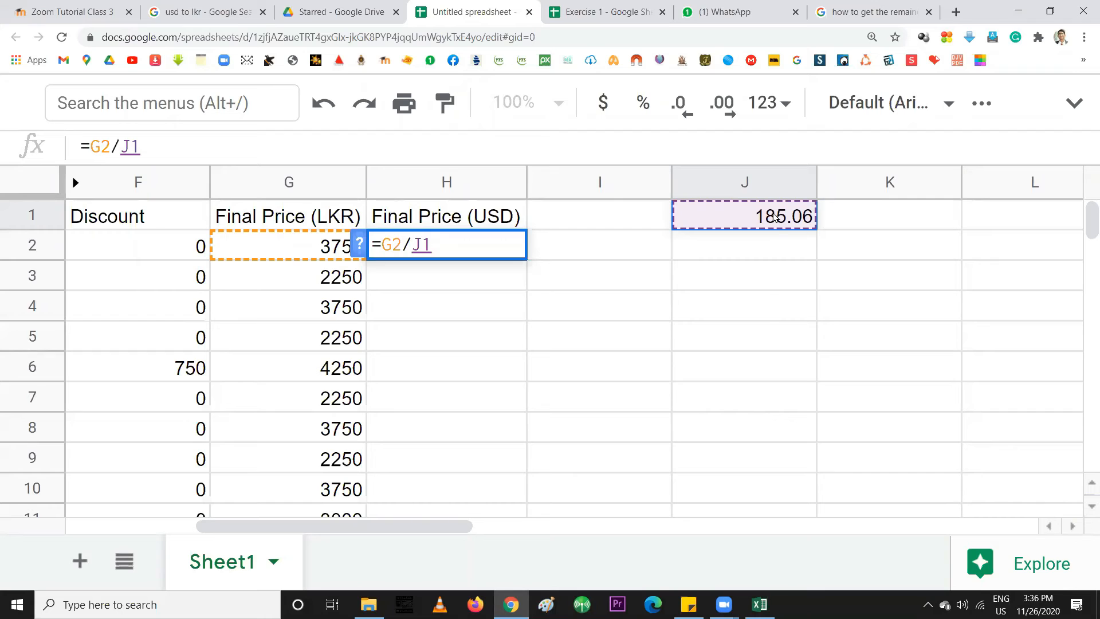
key(Return)
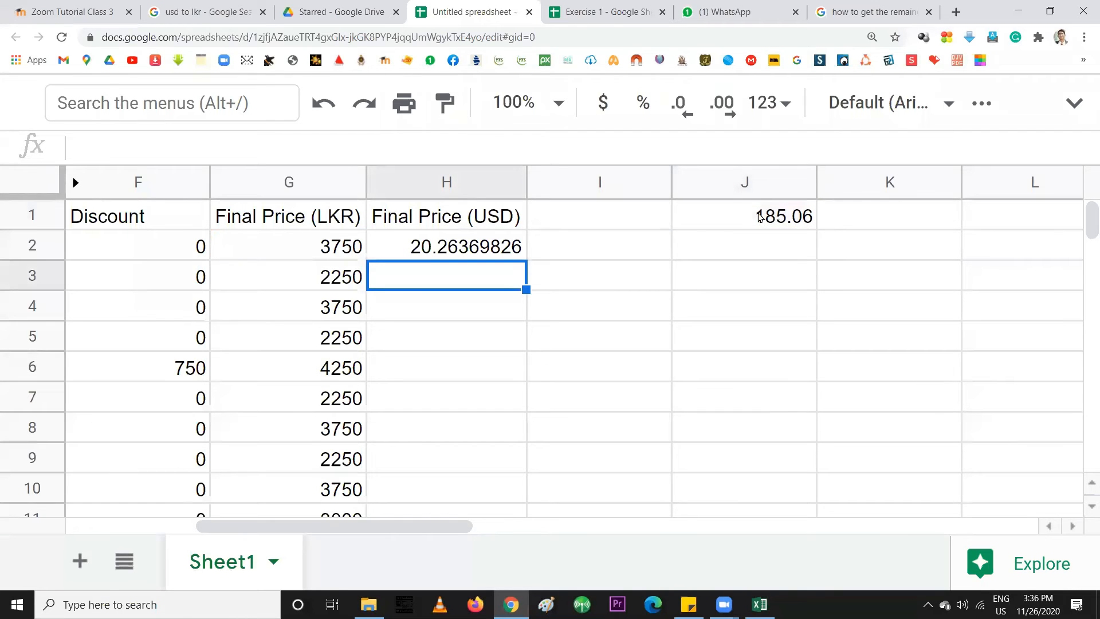
click(454, 251)
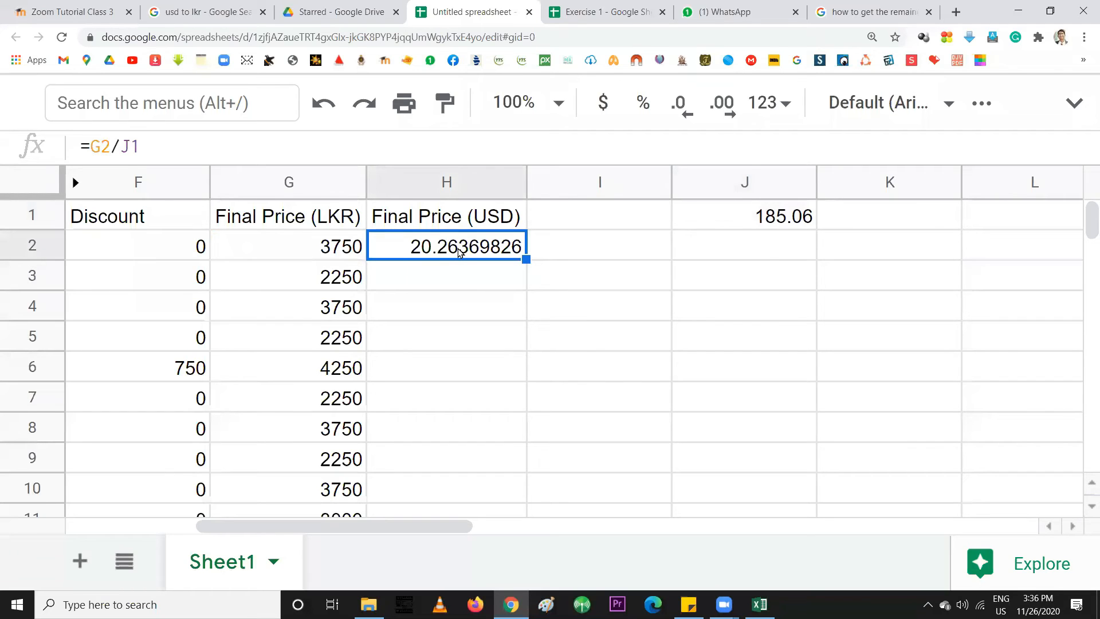
drag(526, 259, 520, 321)
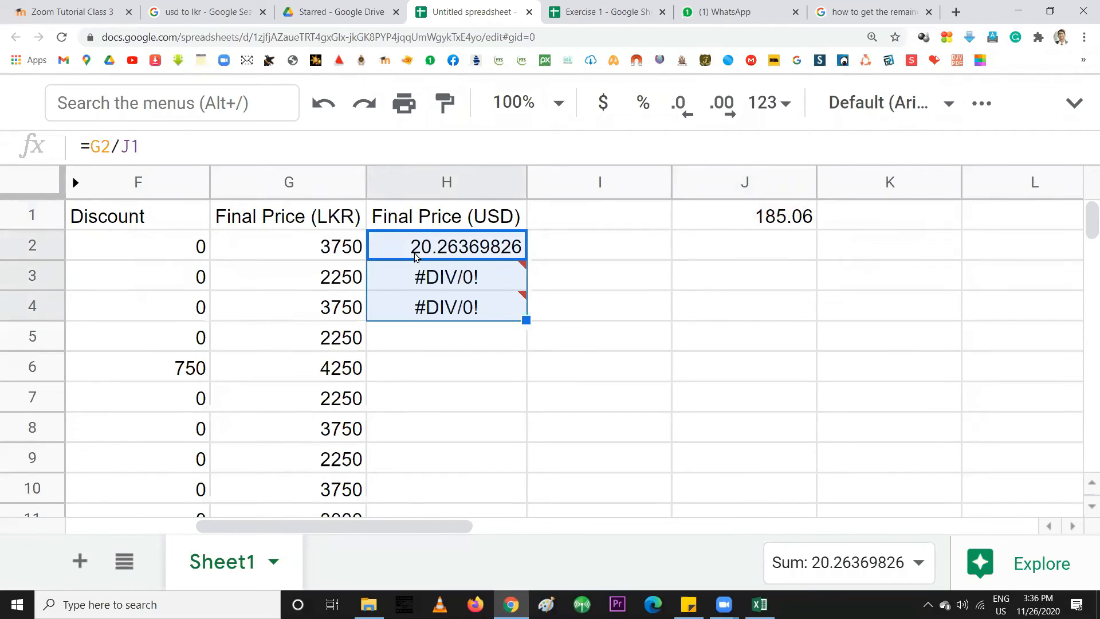
Fill H2's formula down to H5 and inspect H5's =G5/J4, which returns #DIV/0!
click(468, 250)
drag(526, 260, 504, 333)
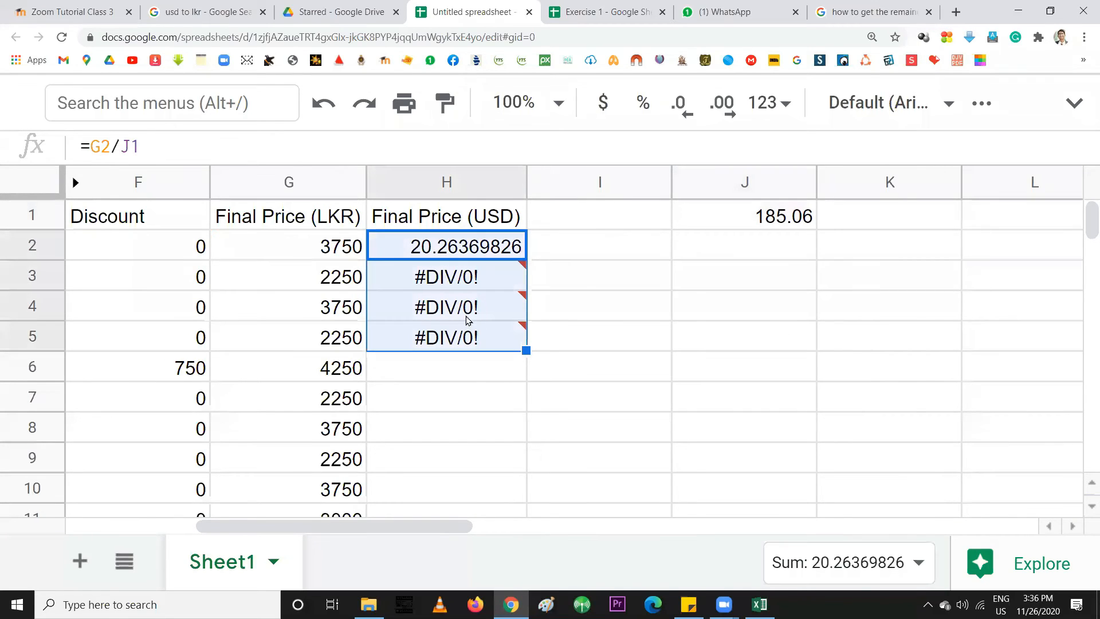
click(420, 339)
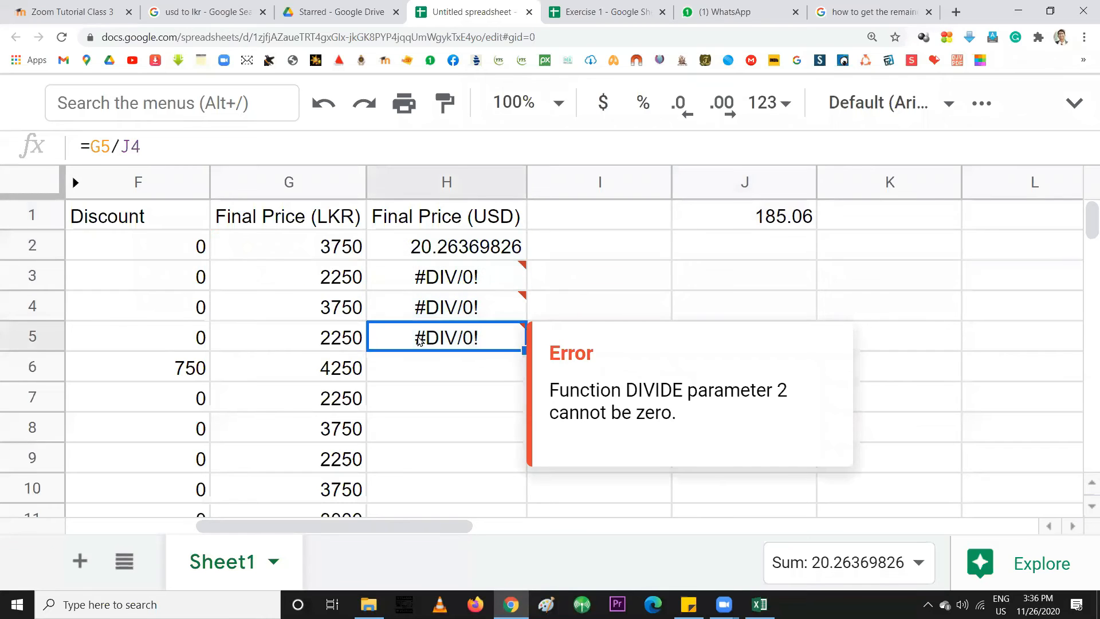
double_click(420, 338)
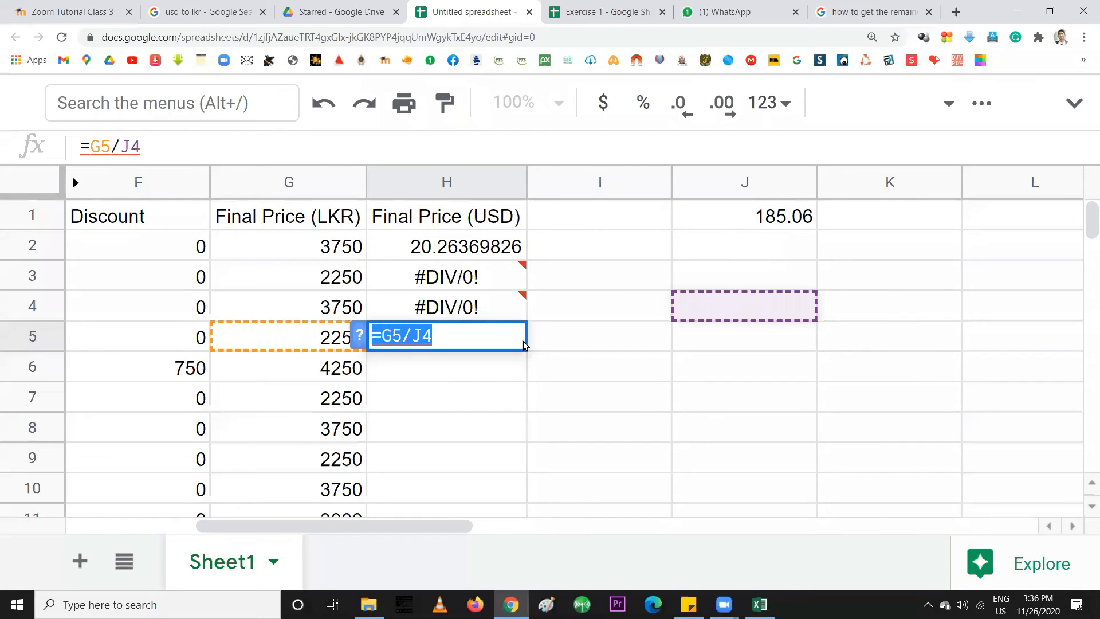
click(295, 343)
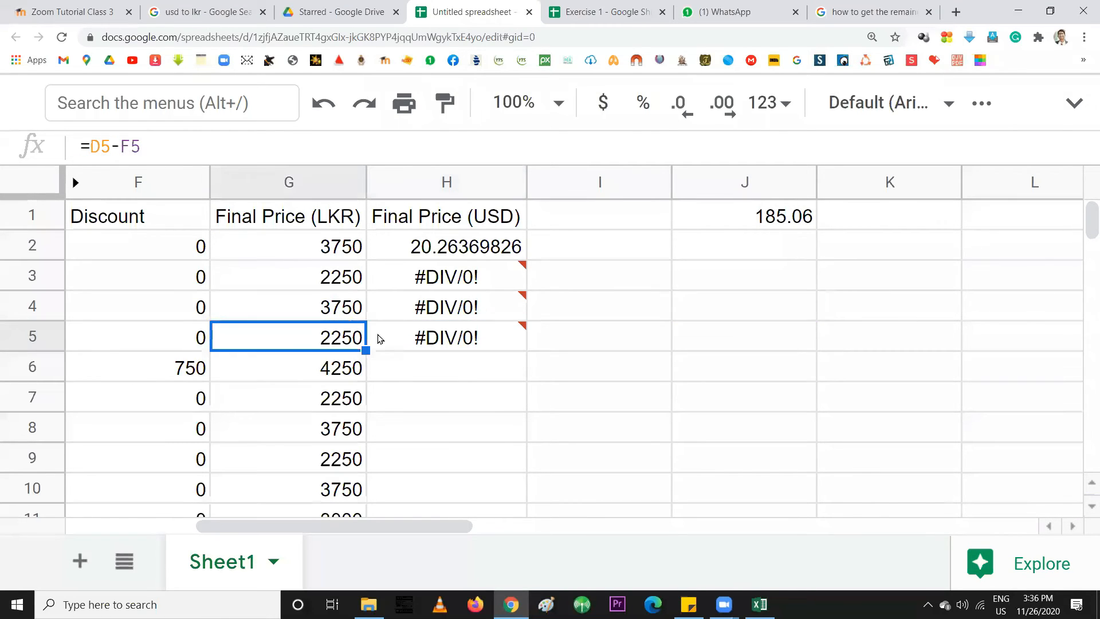
double_click(445, 338)
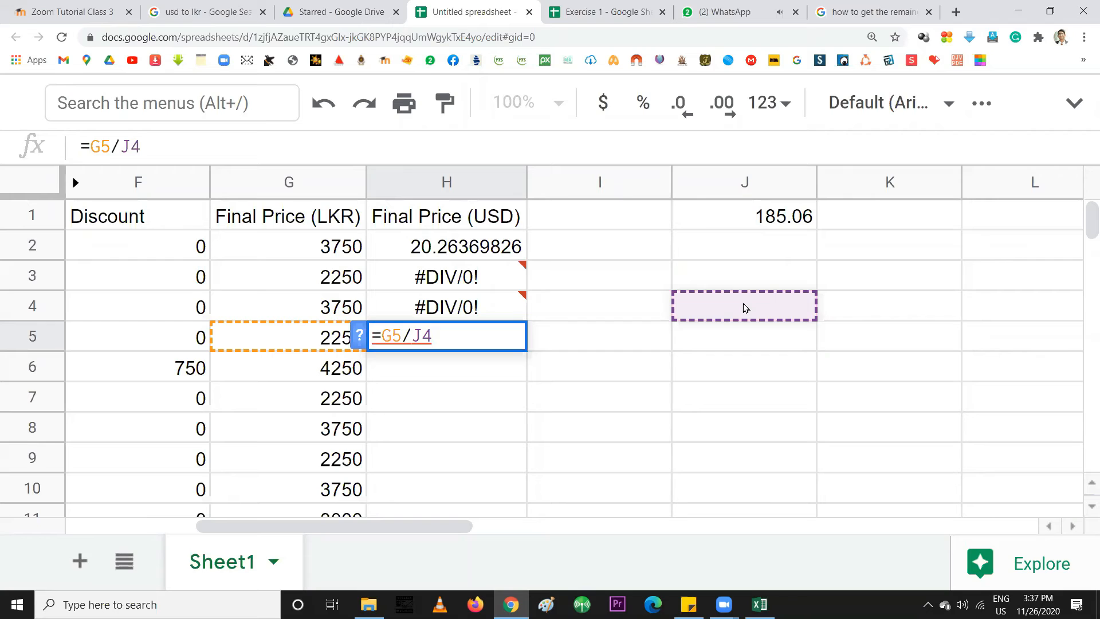
key(Return)
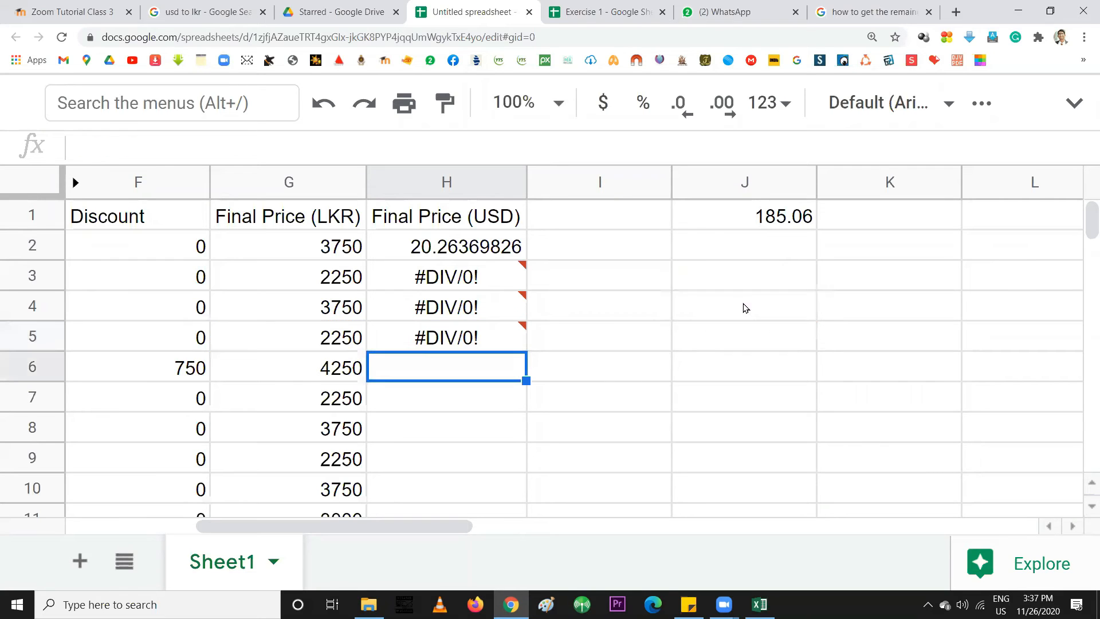
click(486, 250)
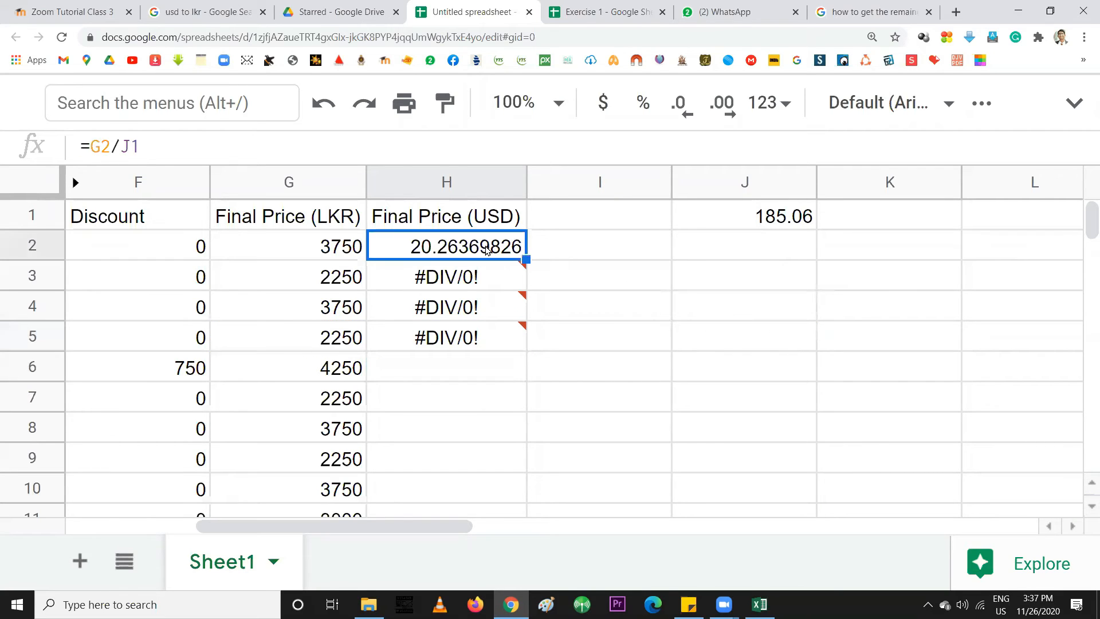
click(763, 217)
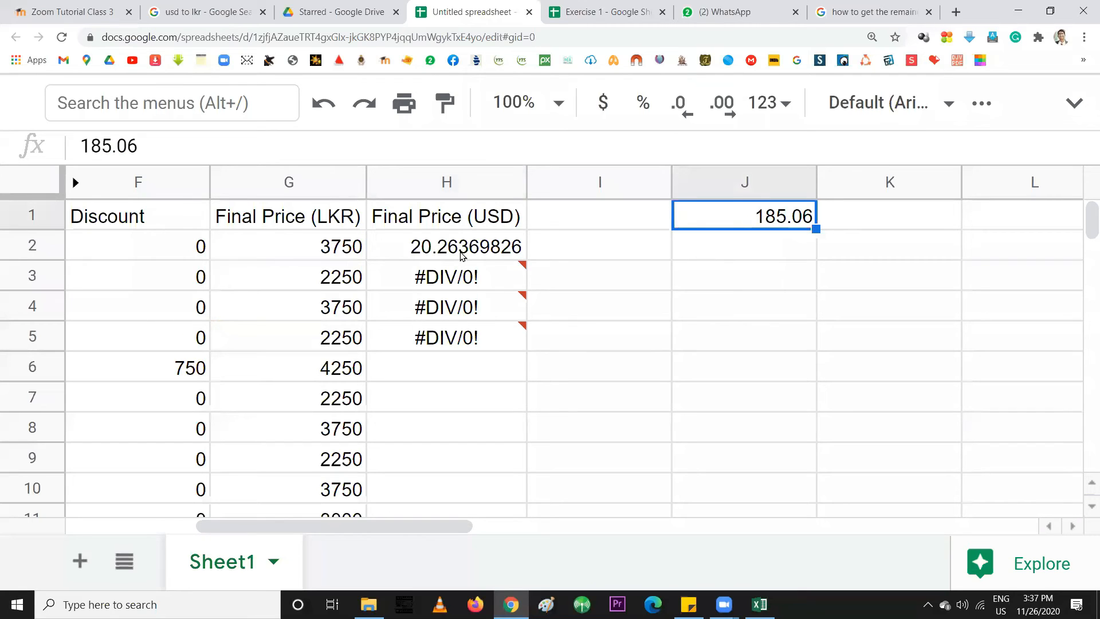
Edit H2's formula to =G2/J$1 by placing a $ before the row number
triple_click(444, 246)
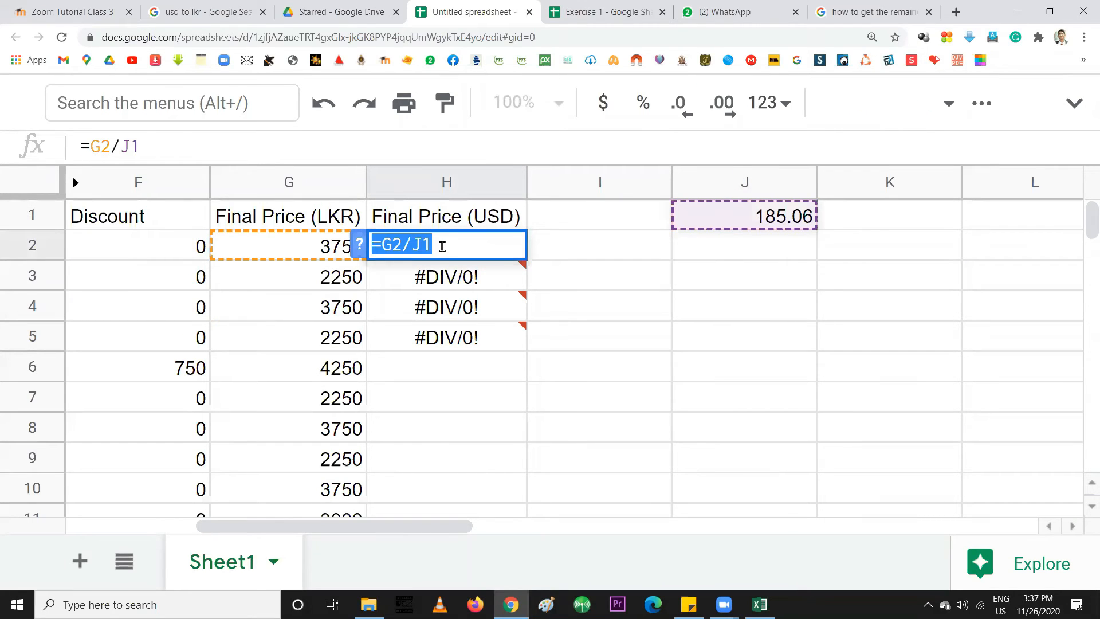
click(416, 244)
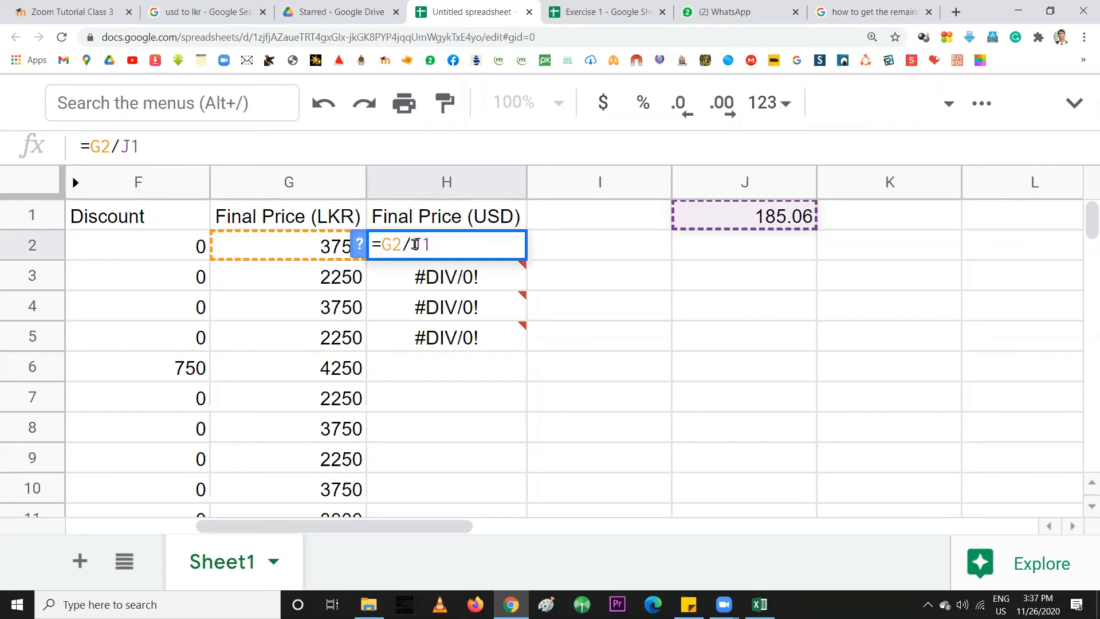
text($)
drag(422, 246, 431, 245)
click(413, 245)
mouse_move(426, 268)
text($)
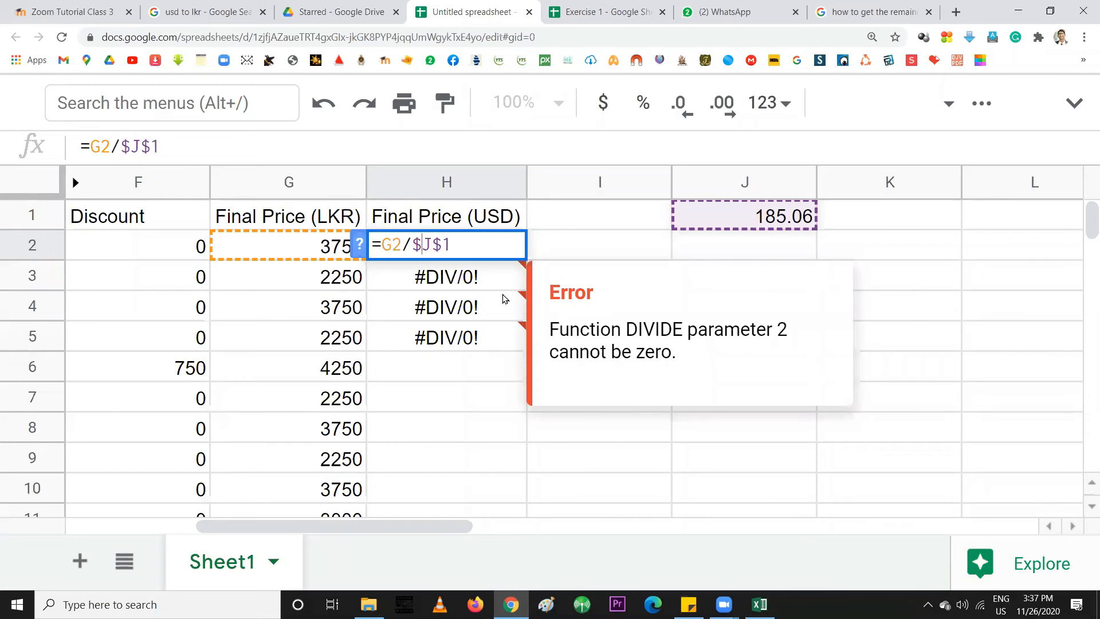
key(BackSpace)
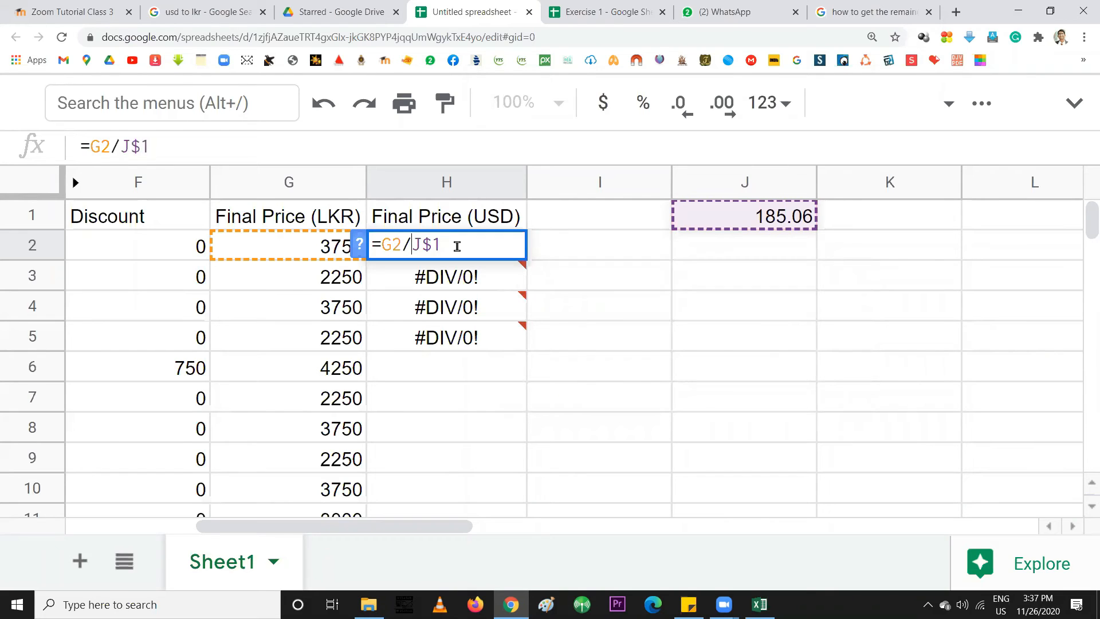
drag(422, 246, 433, 245)
key(Return)
Round H2's USD price to two decimals and copy its =G2/J$1 formula down to H101
click(458, 247)
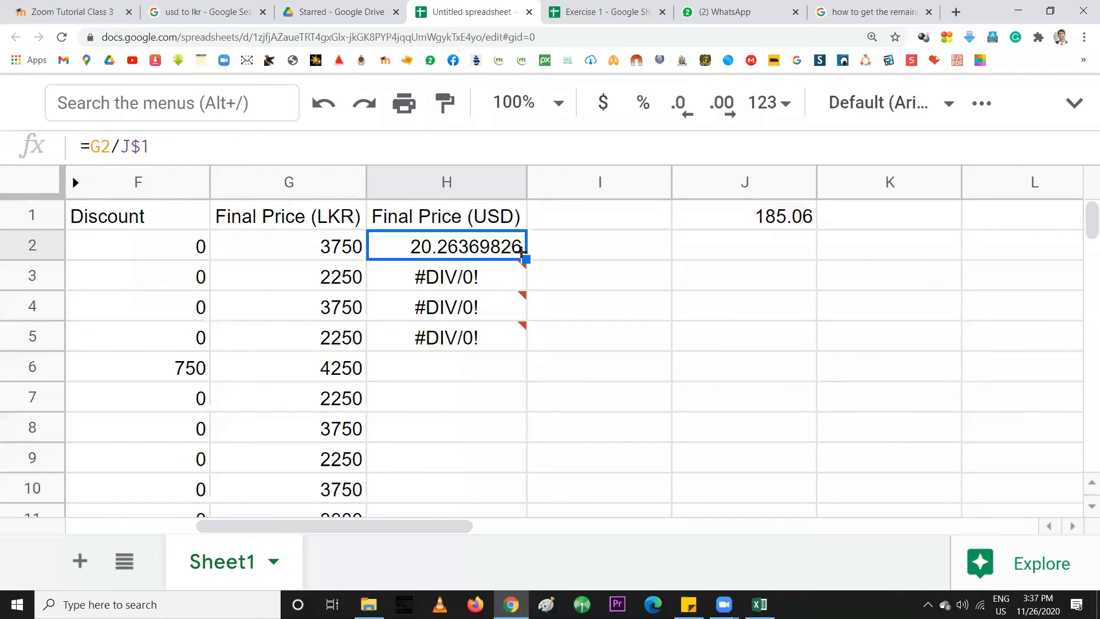
click(723, 112)
click(686, 113)
click(686, 113)
click(686, 113)
click(685, 113)
click(686, 113)
click(685, 113)
click(685, 113)
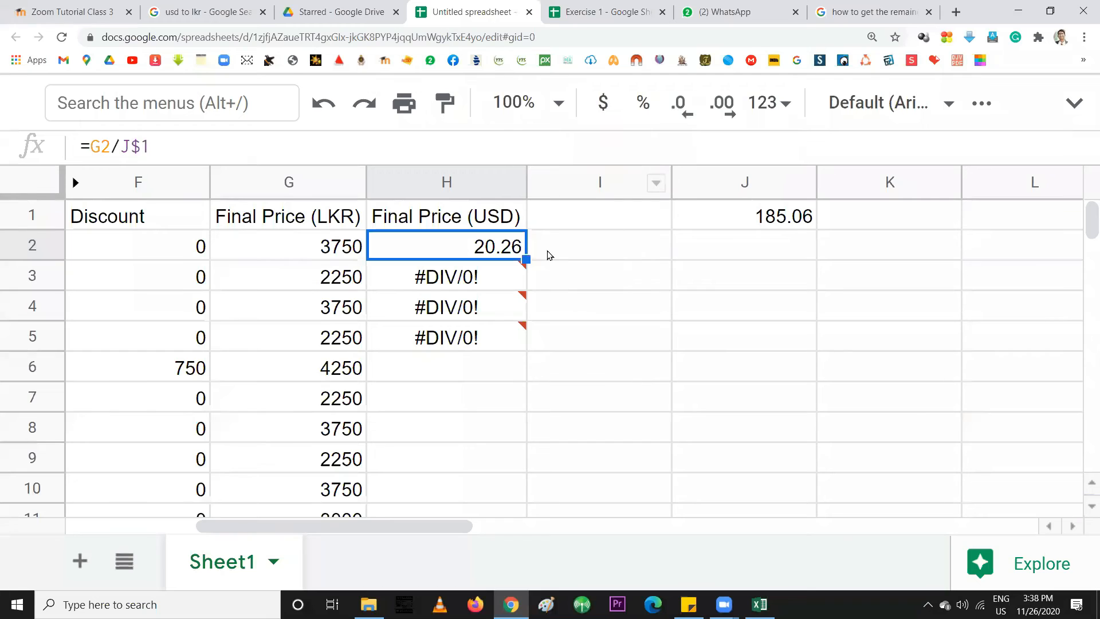
drag(526, 259, 467, 427)
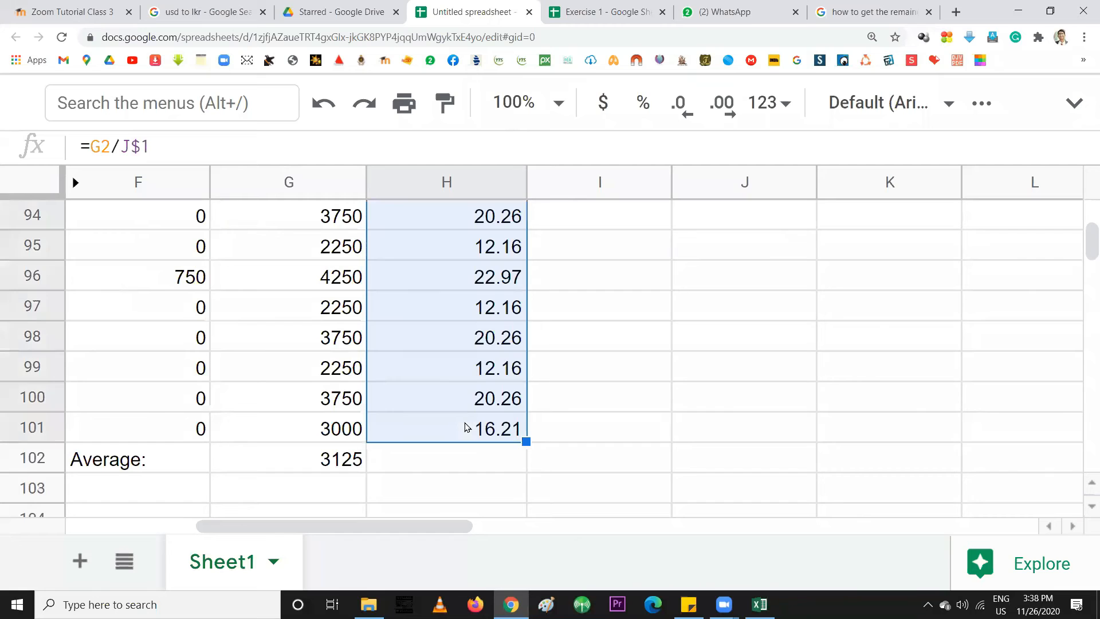
scroll(440, 417, up, 20)
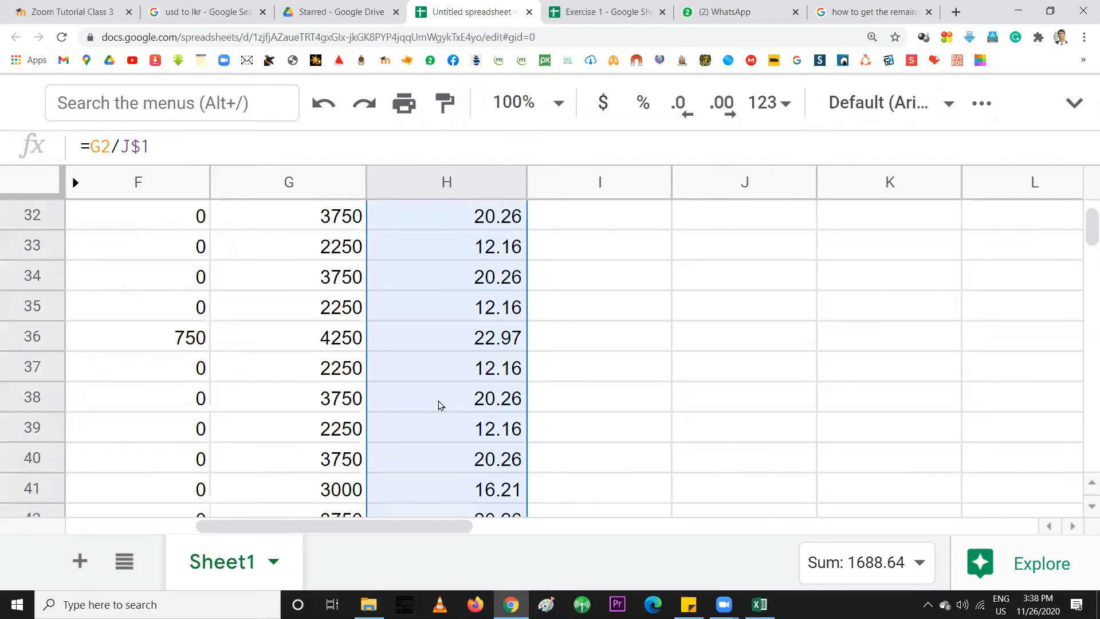
click(458, 371)
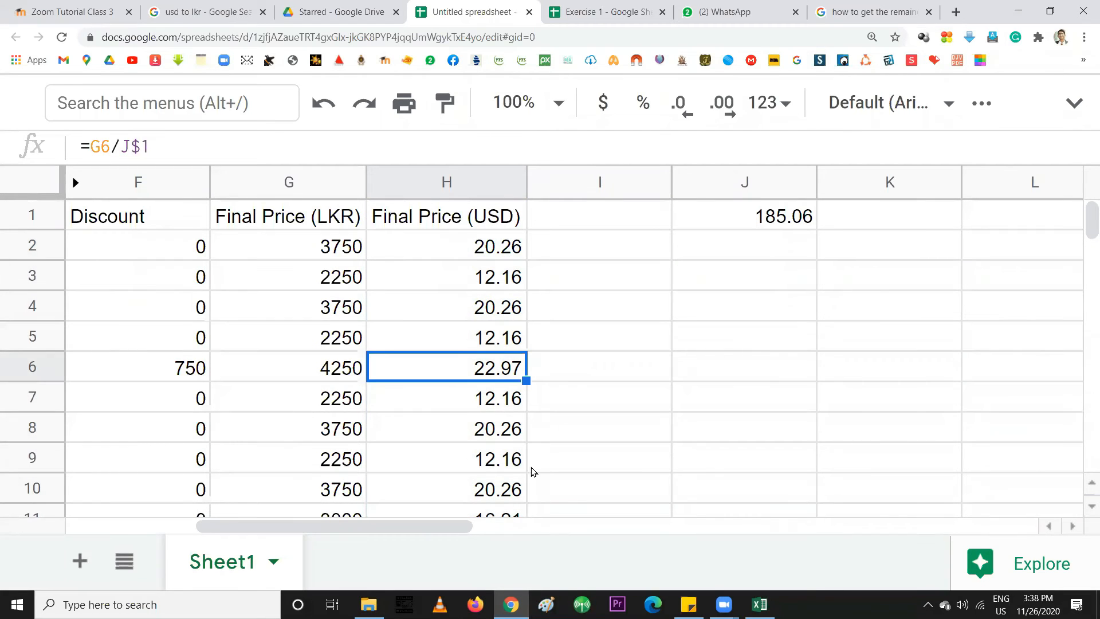
double_click(475, 464)
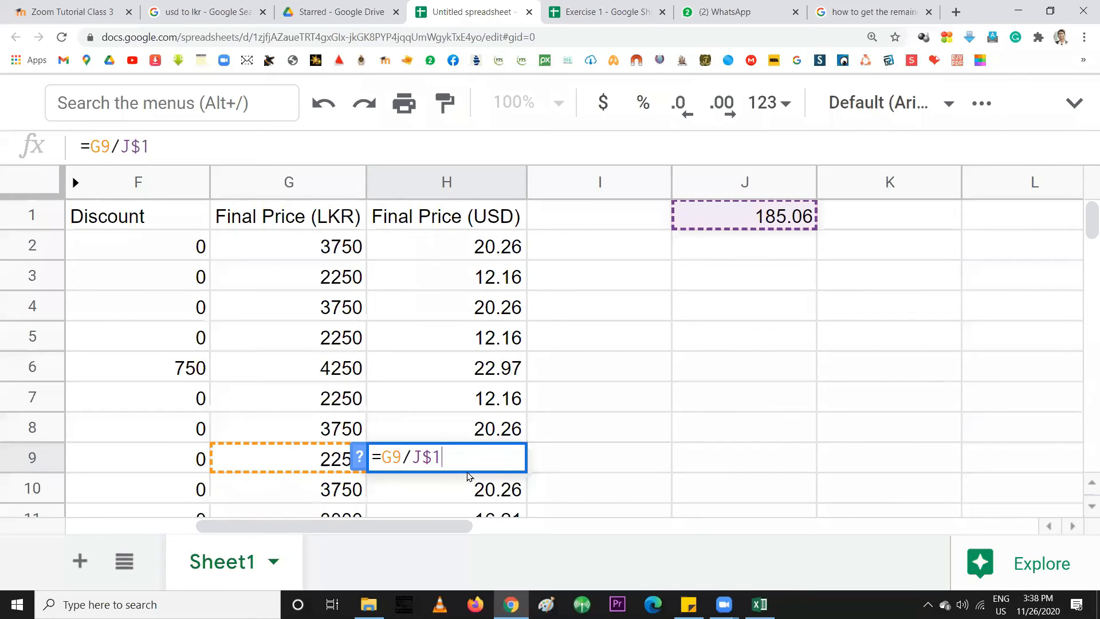
key(Return)
click(787, 221)
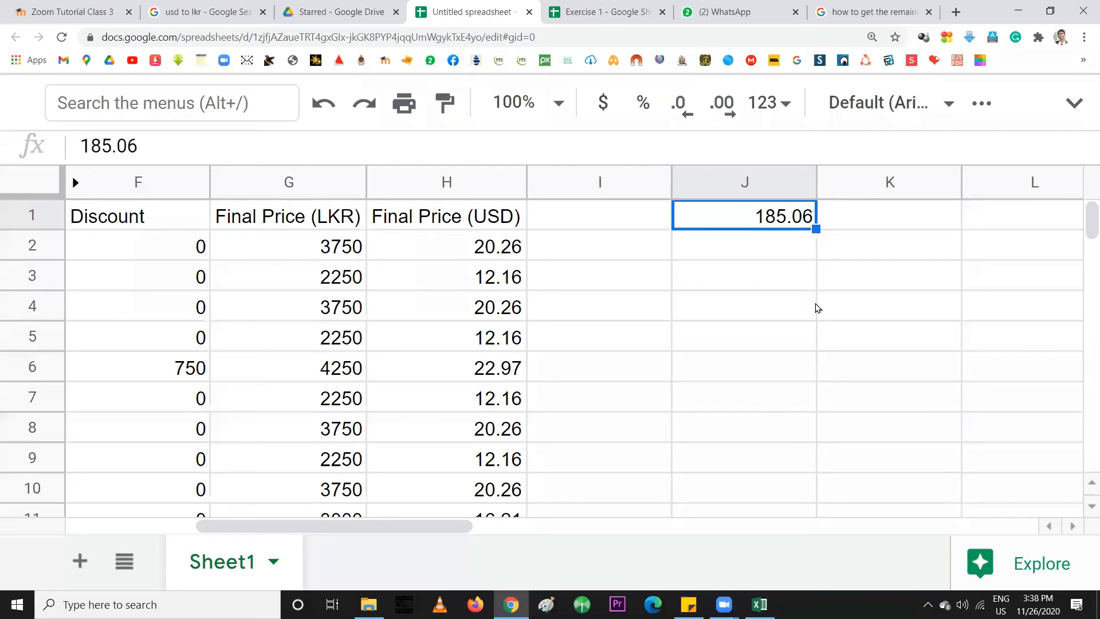
text(150)
key(Return)
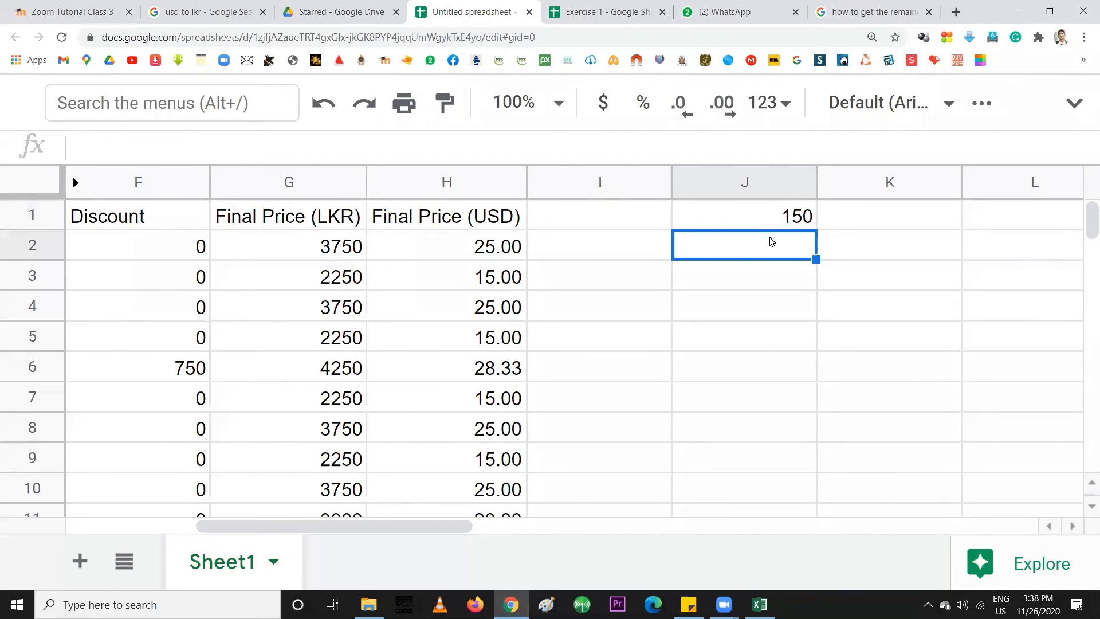
click(771, 211)
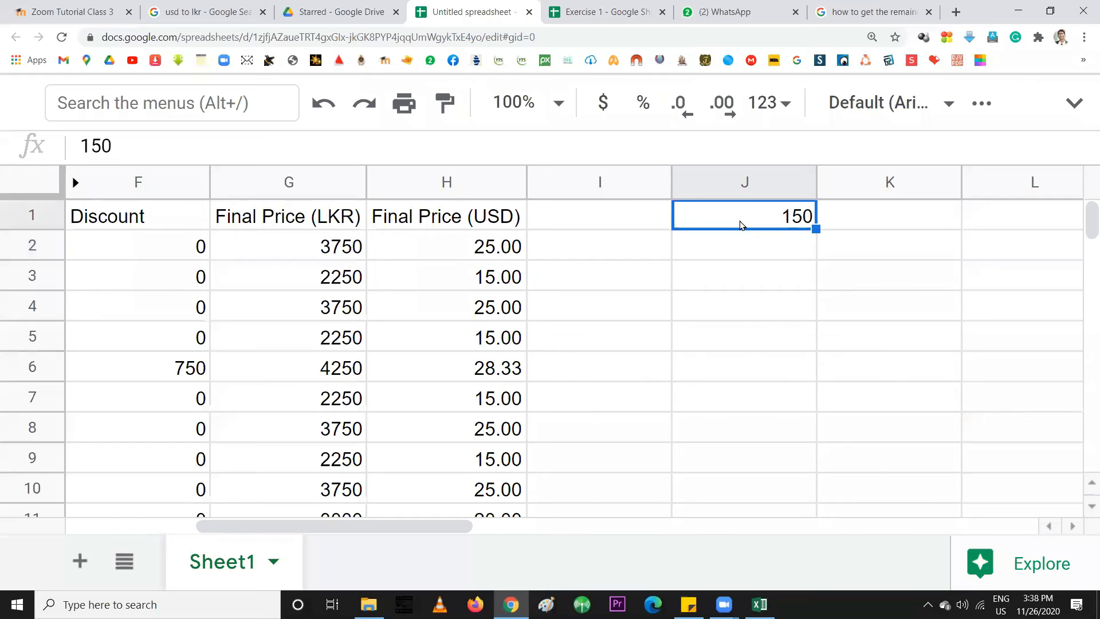
text(18)
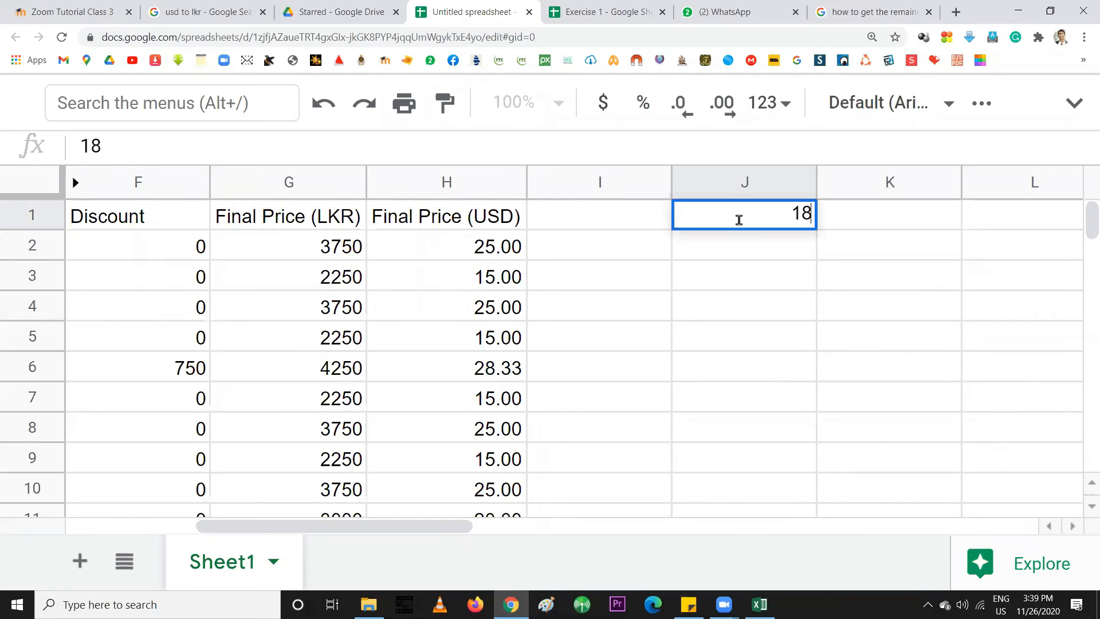
text(5.06)
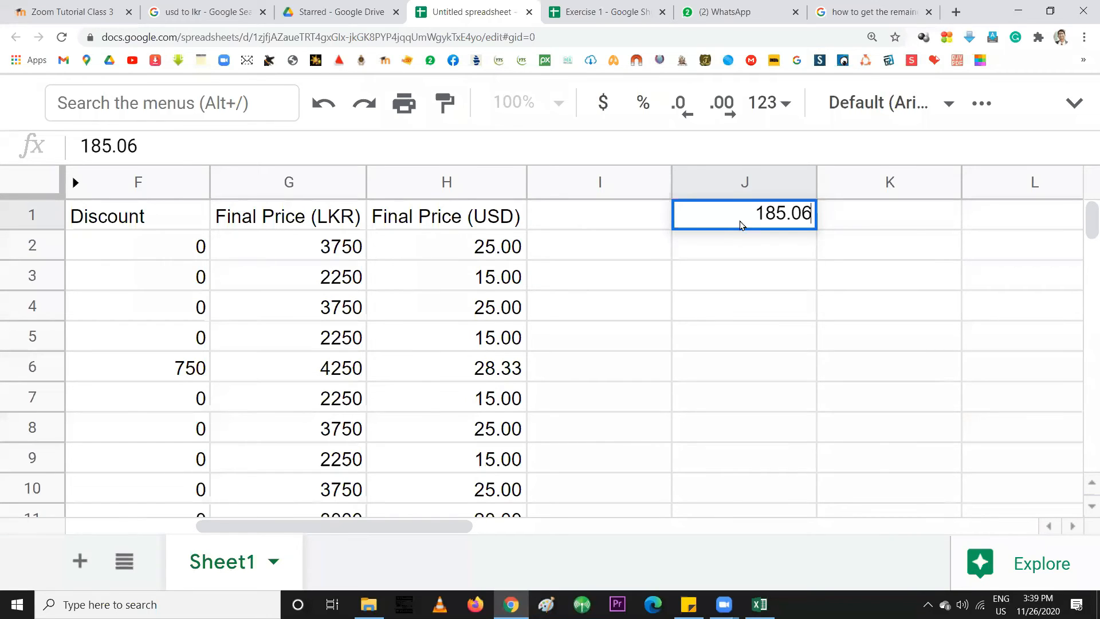
key(Return)
click(467, 255)
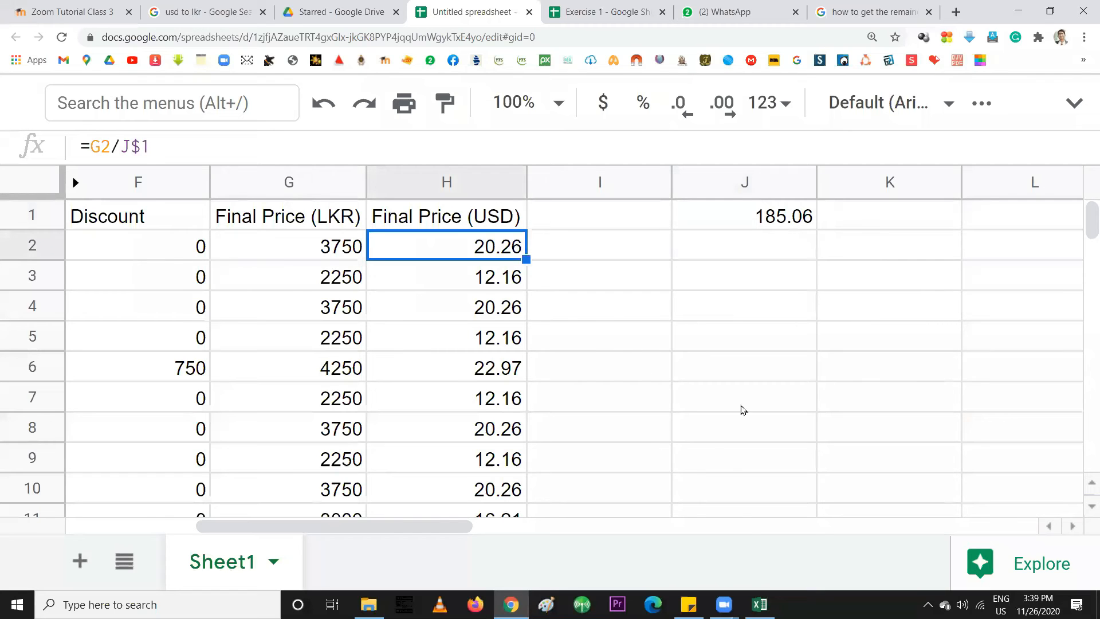
Return to the Excel sample table and select Units cell C28, which holds 20
click(760, 605)
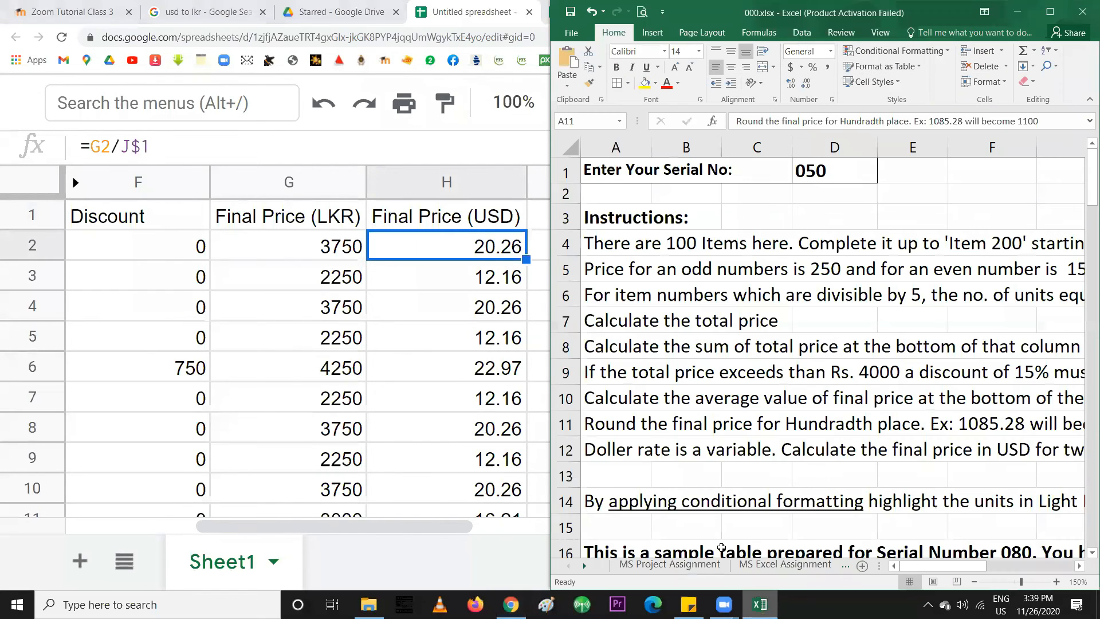
click(668, 446)
scroll(640, 444, down, 11)
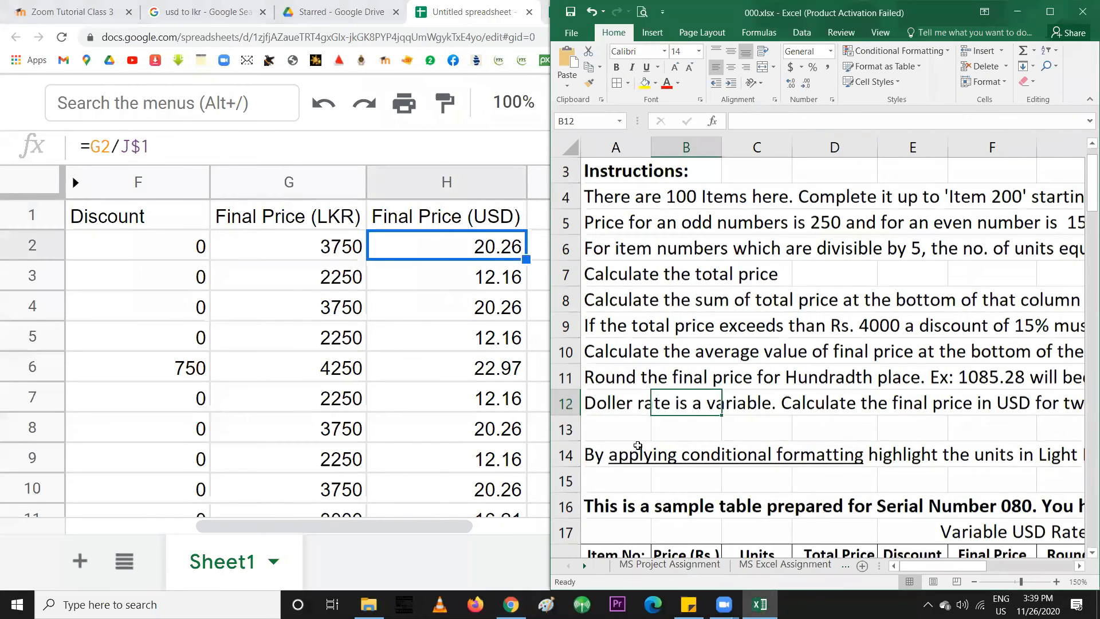
scroll(636, 446, up, 4)
scroll(637, 446, up, 2)
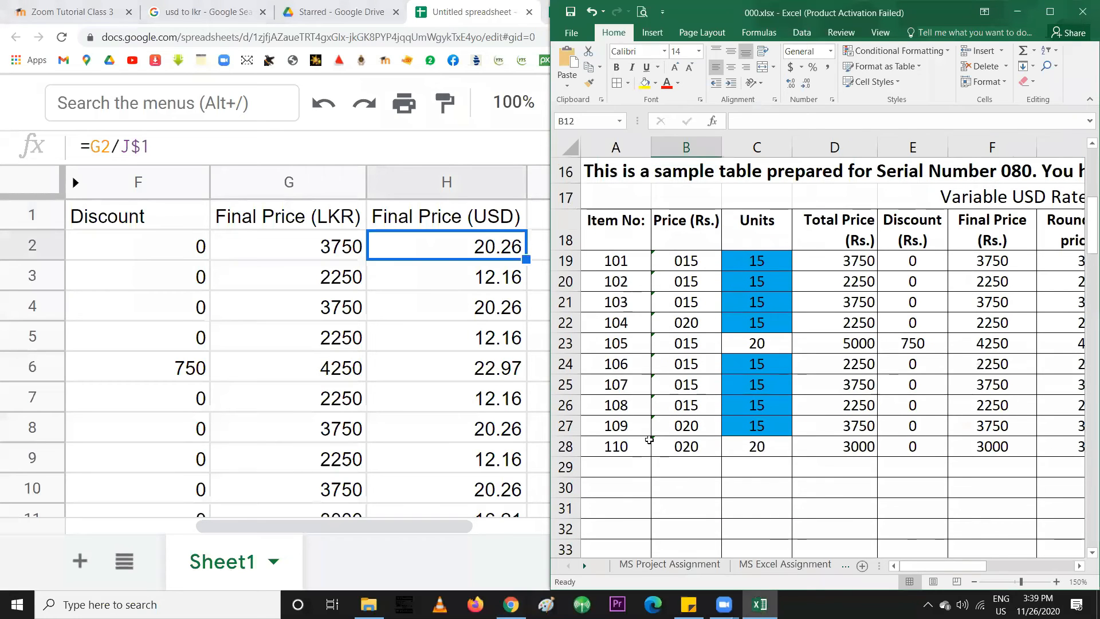
mouse_move(968, 566)
mouse_down()
mouse_move(1063, 567)
mouse_move(957, 568)
mouse_up()
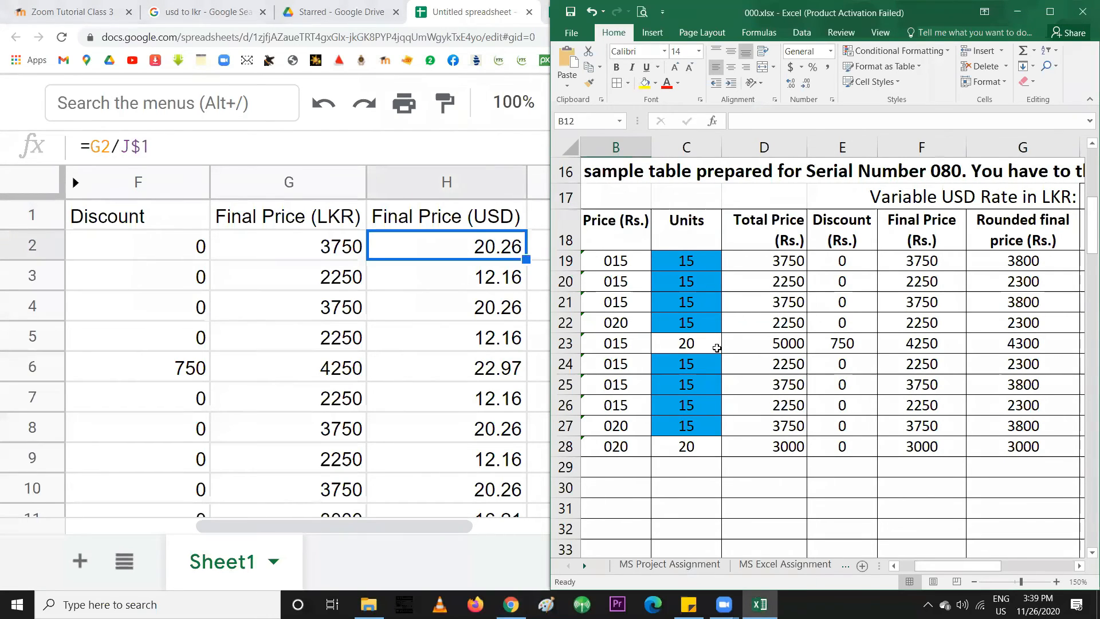
click(693, 261)
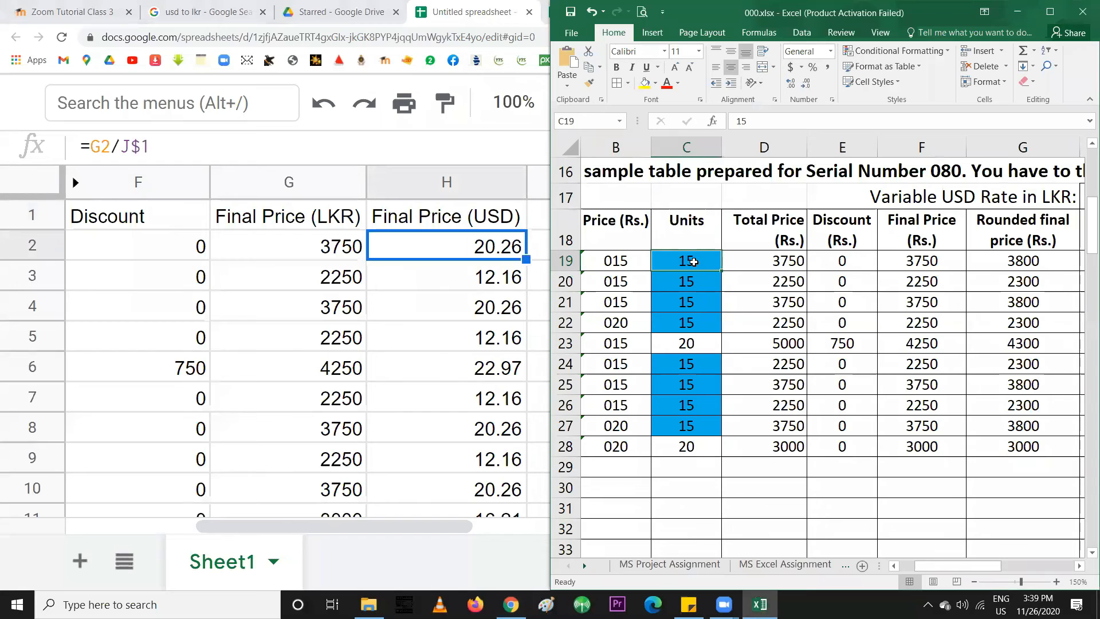
click(683, 342)
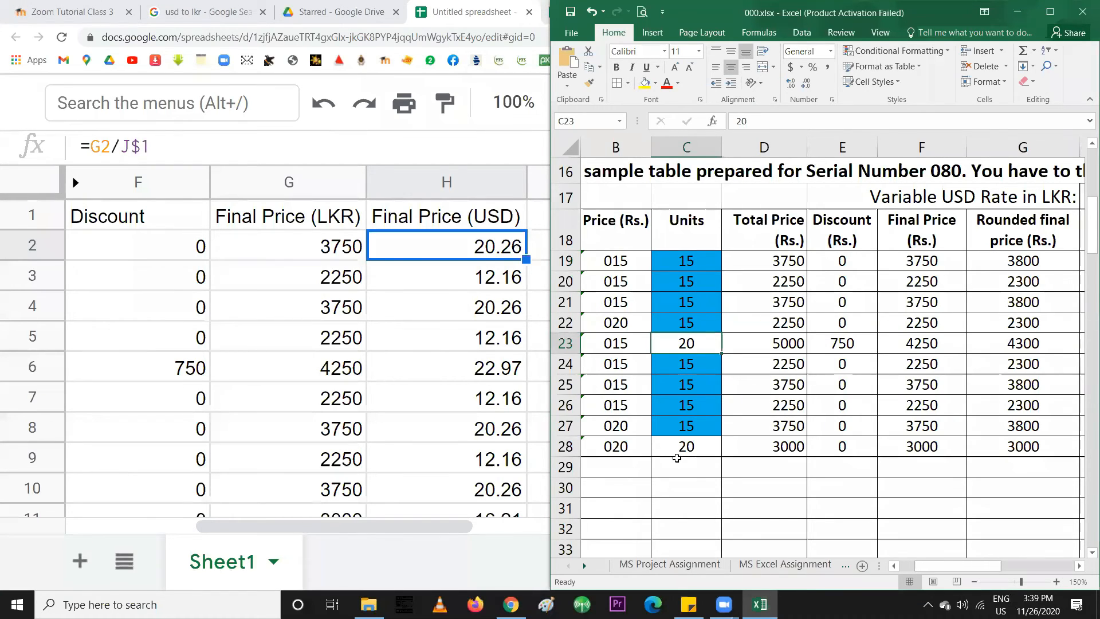
click(680, 450)
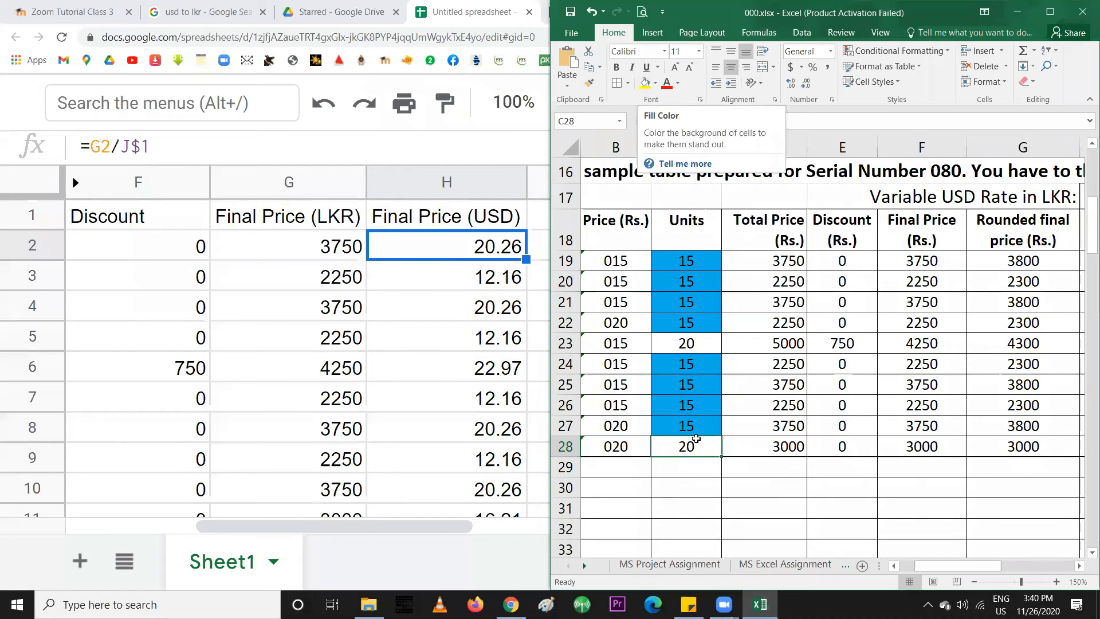
Fill Units cells C28 and C23, both holding 20, yellow
click(645, 83)
click(703, 490)
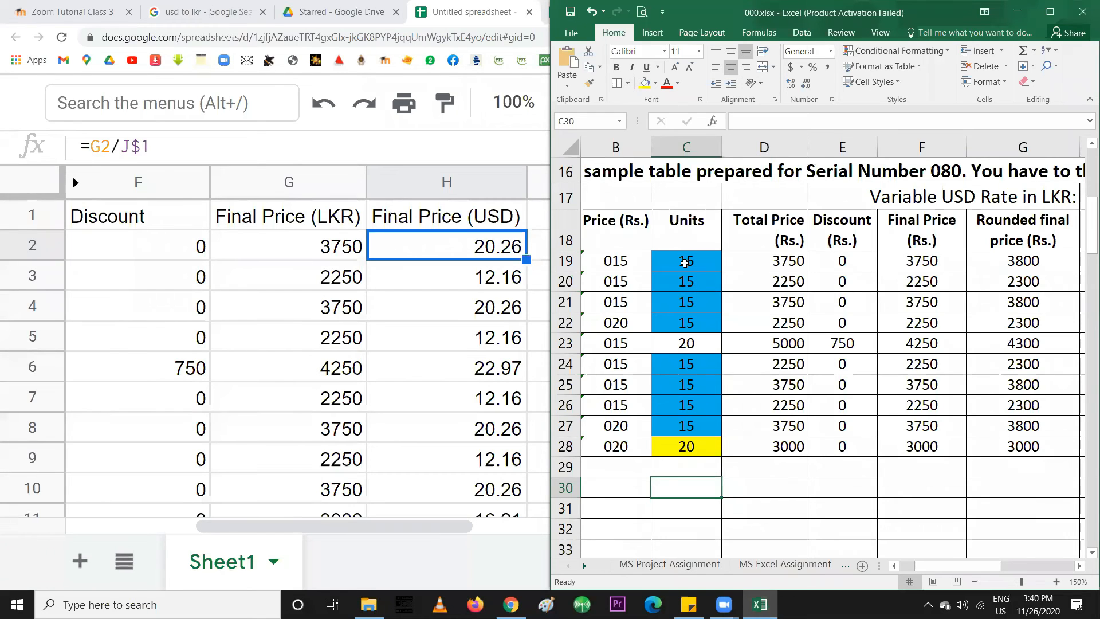
click(684, 263)
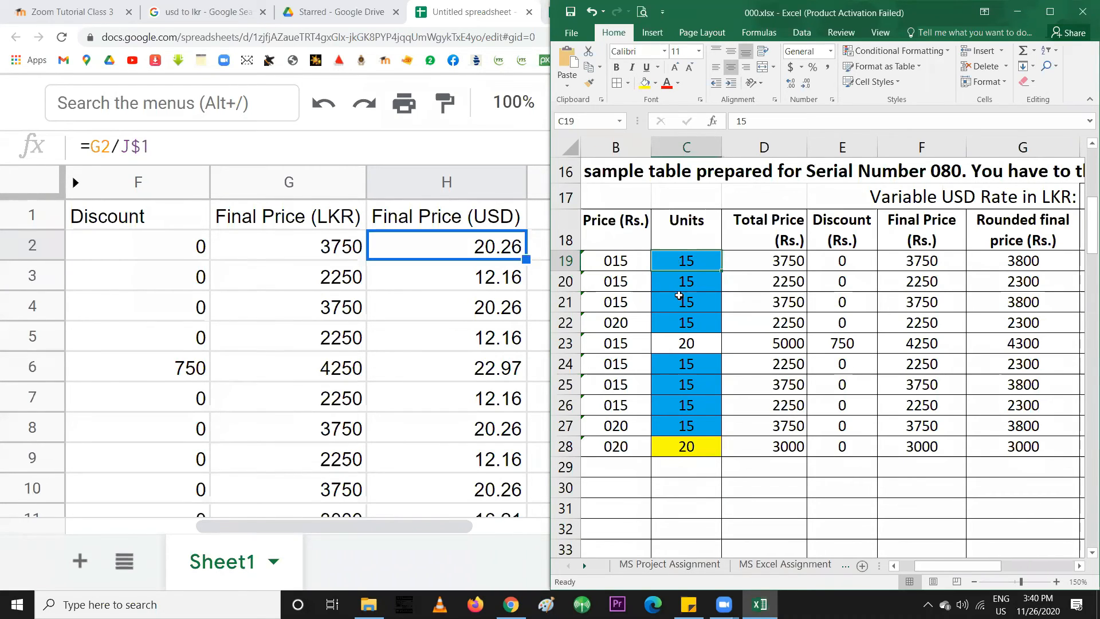
click(674, 344)
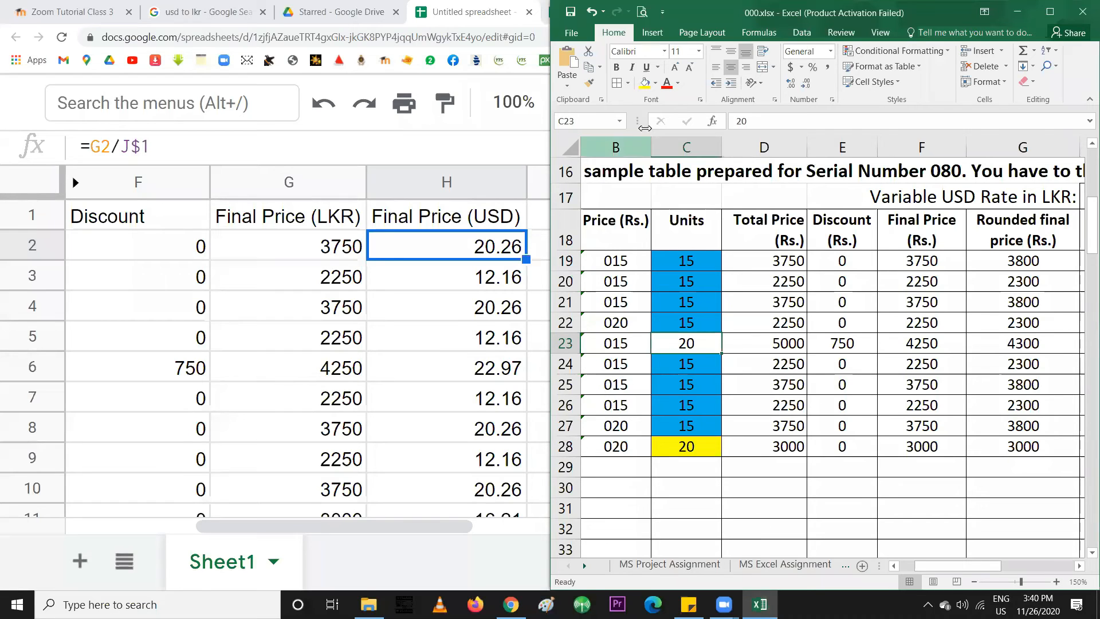
click(645, 84)
click(668, 508)
Change C28's Units value from 20 to 15
click(696, 452)
text(15)
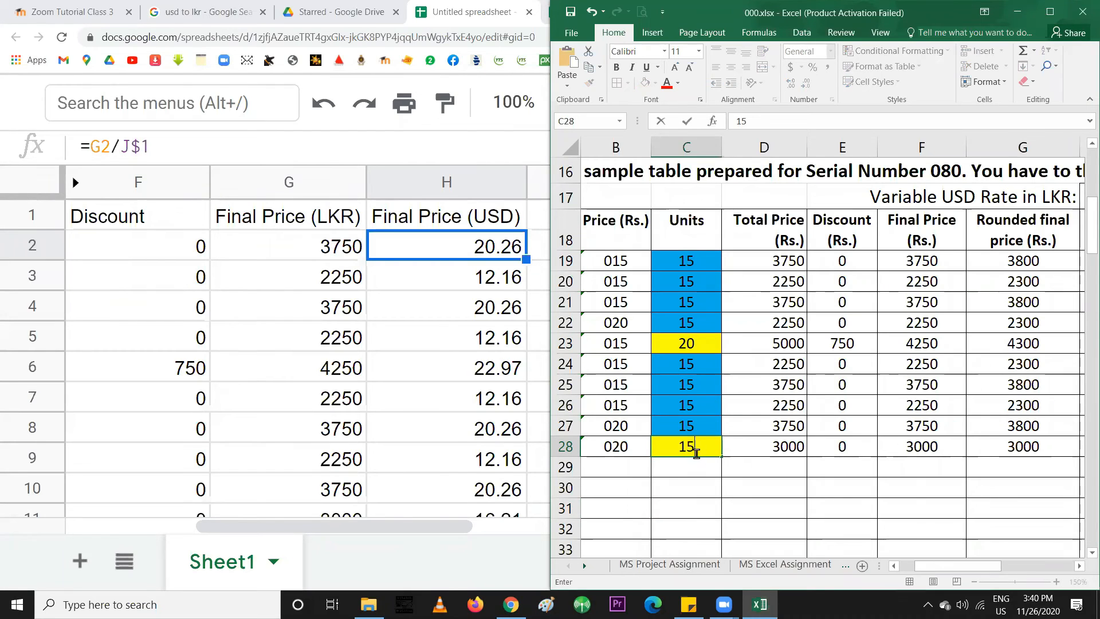
key(Return)
click(695, 452)
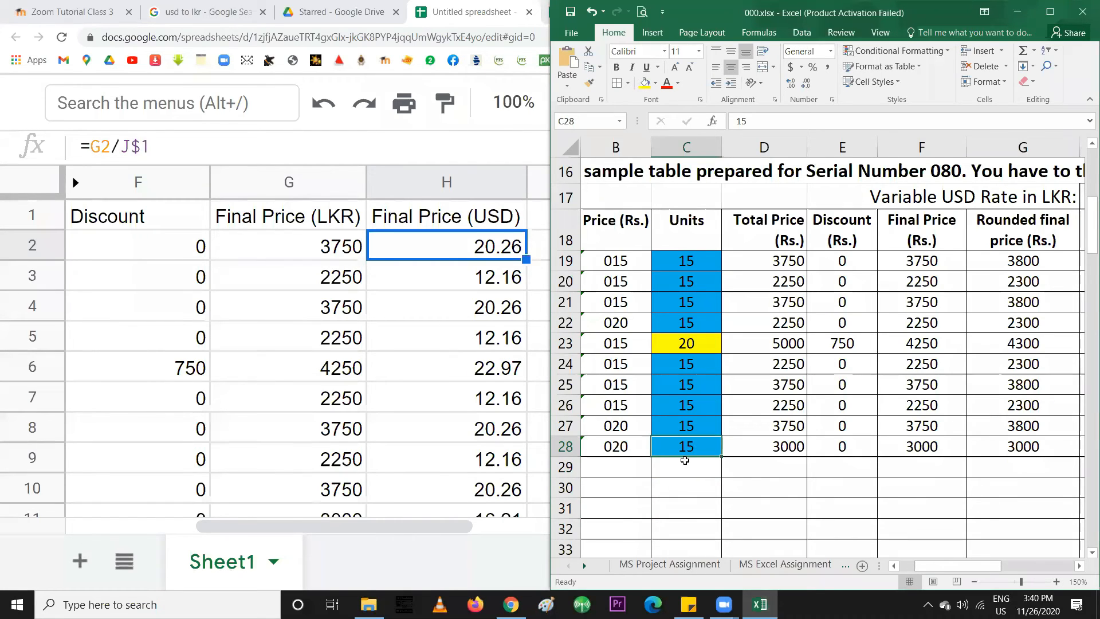
Try 15 in C23, then restore its Units value to 20
click(678, 347)
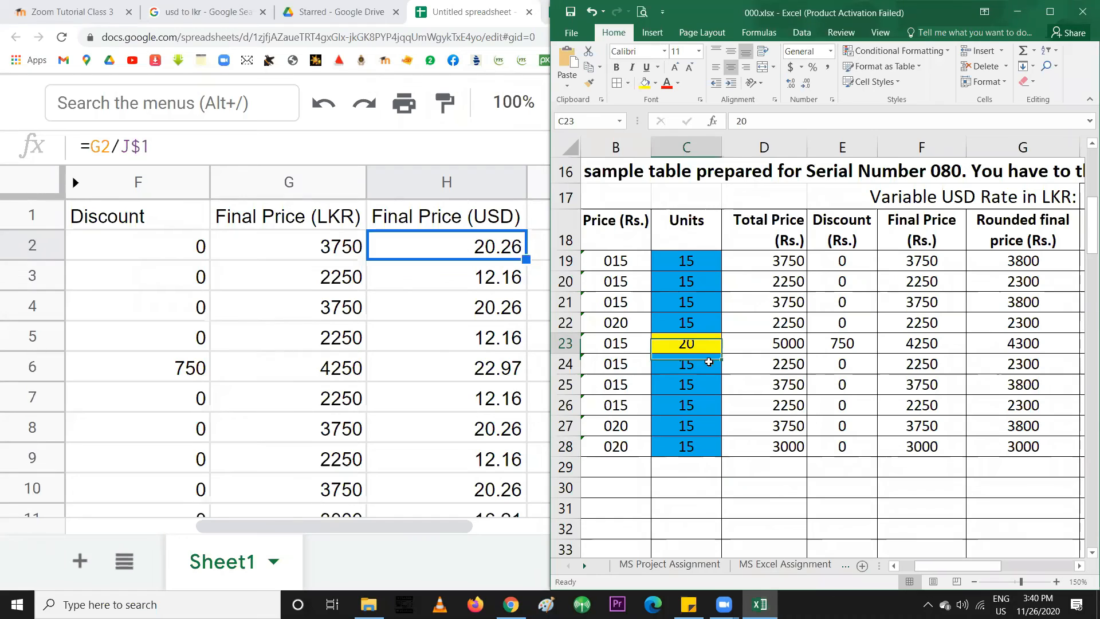
text(15)
key(Return)
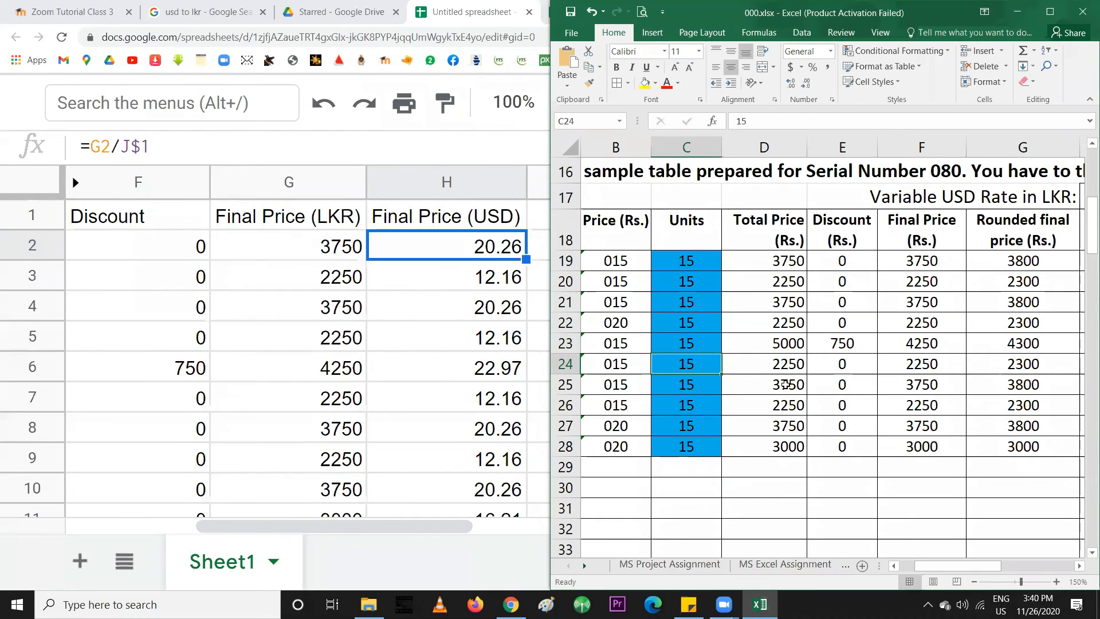
click(677, 344)
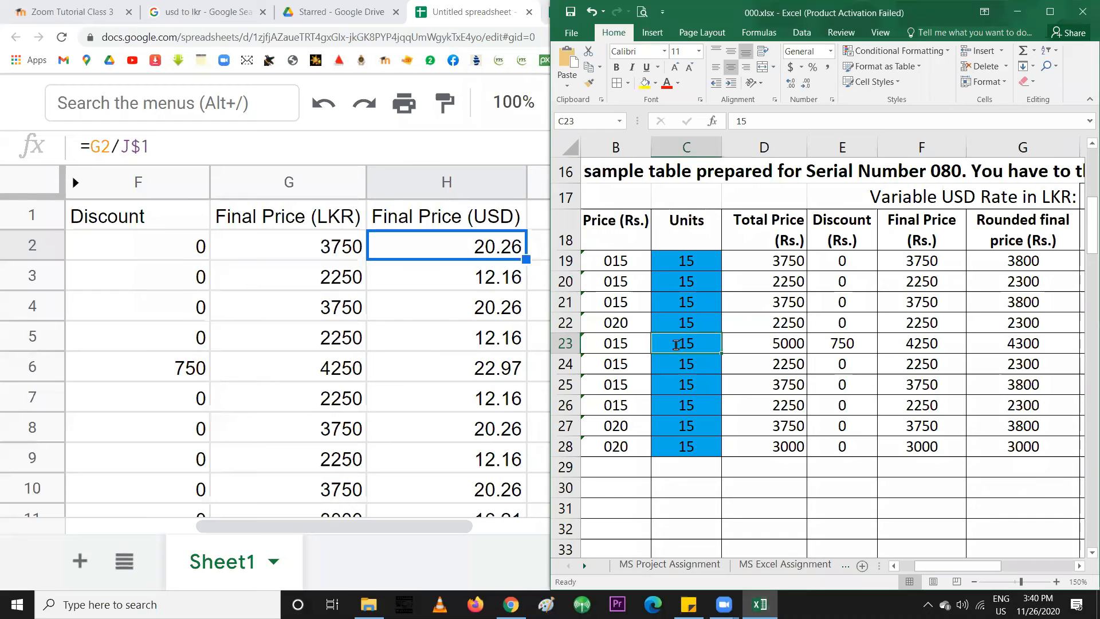
text(20)
key(Return)
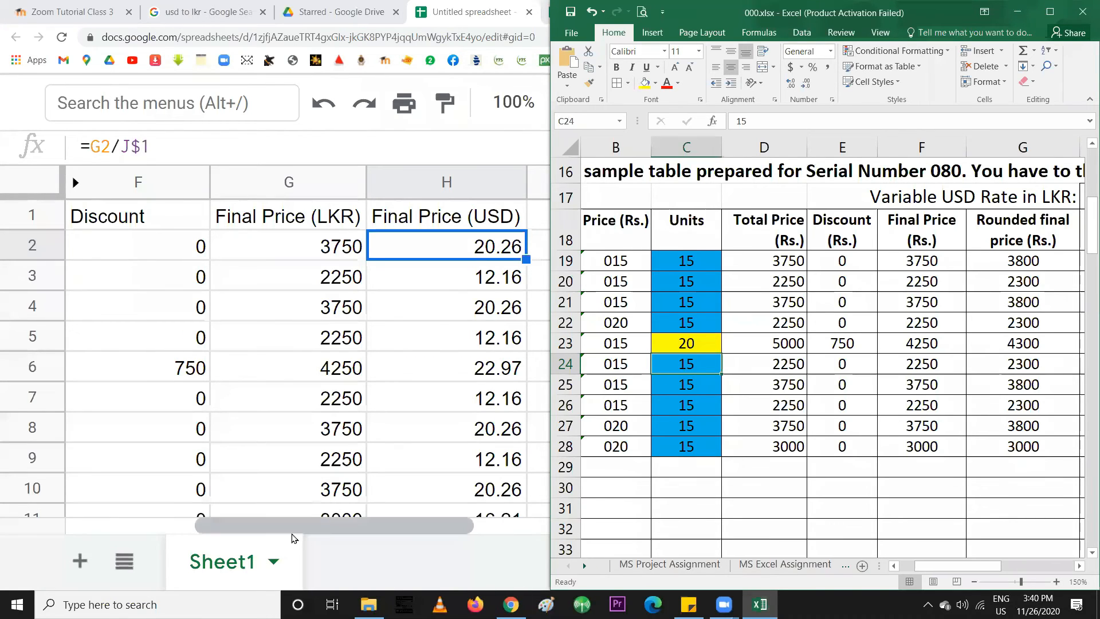
Maximize the browser and zoom the Google Sheets page out to see more cells
drag(293, 537, 130, 525)
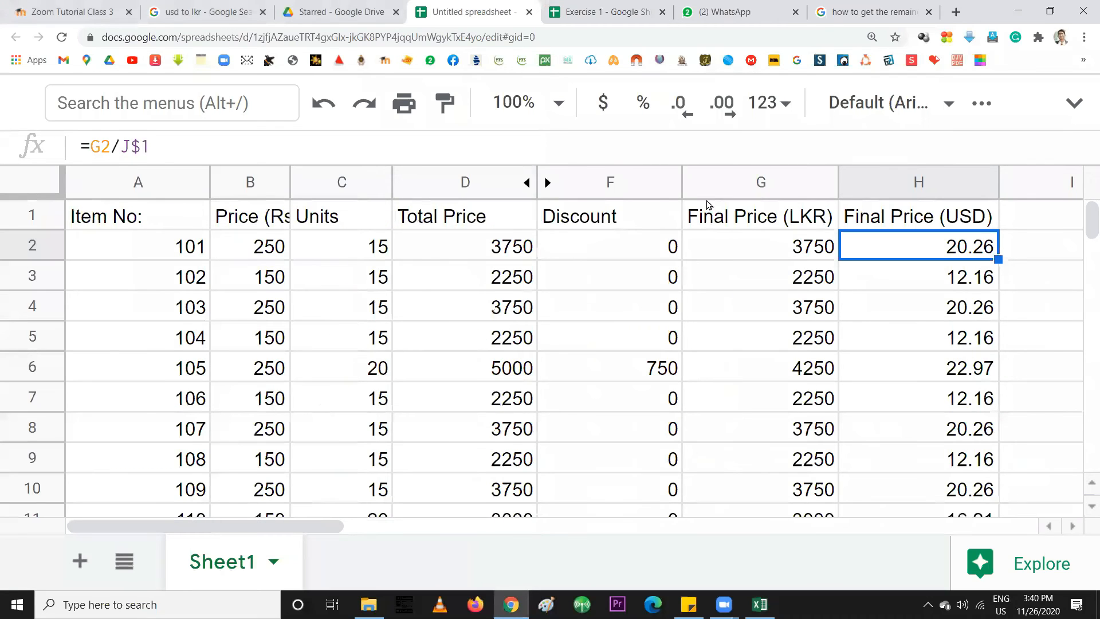
click(1050, 12)
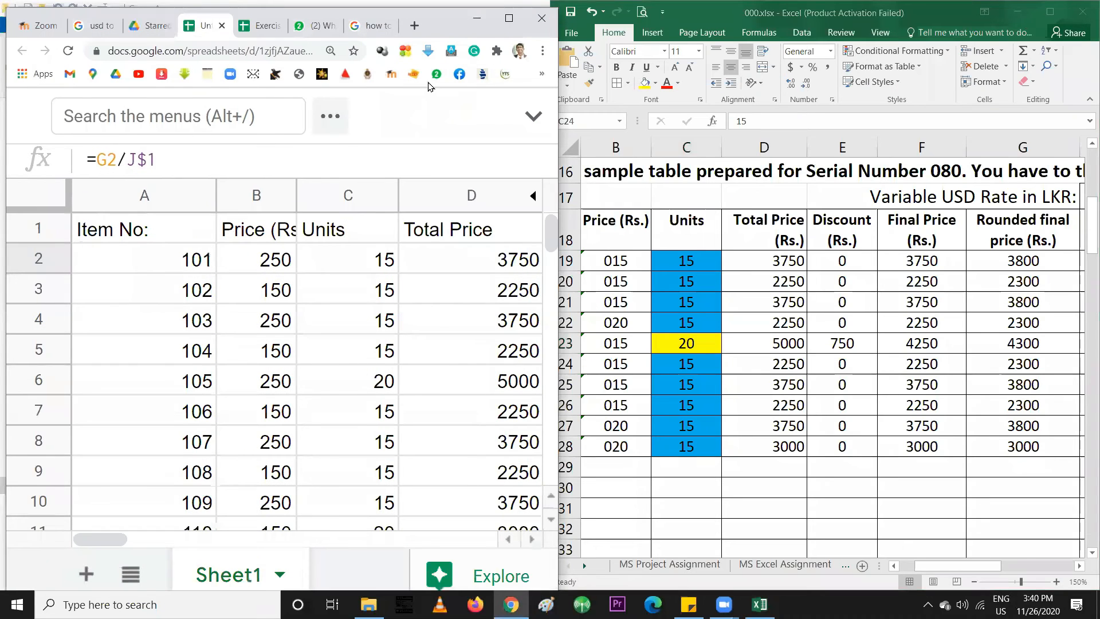
click(508, 19)
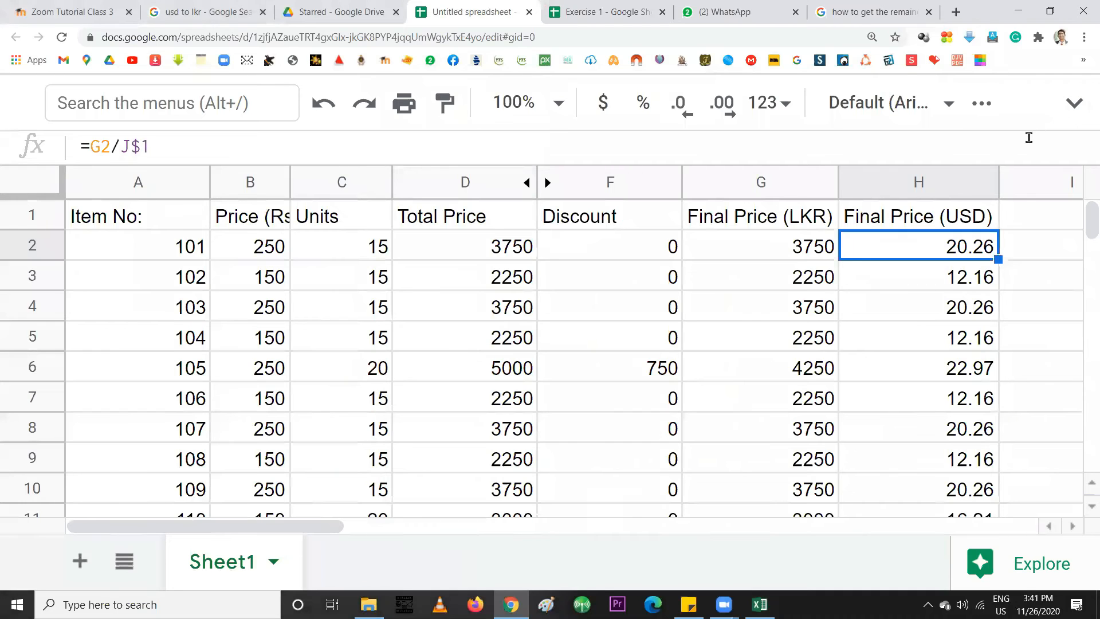
key(ctrl+minus)
scroll(968, 166, down, 3)
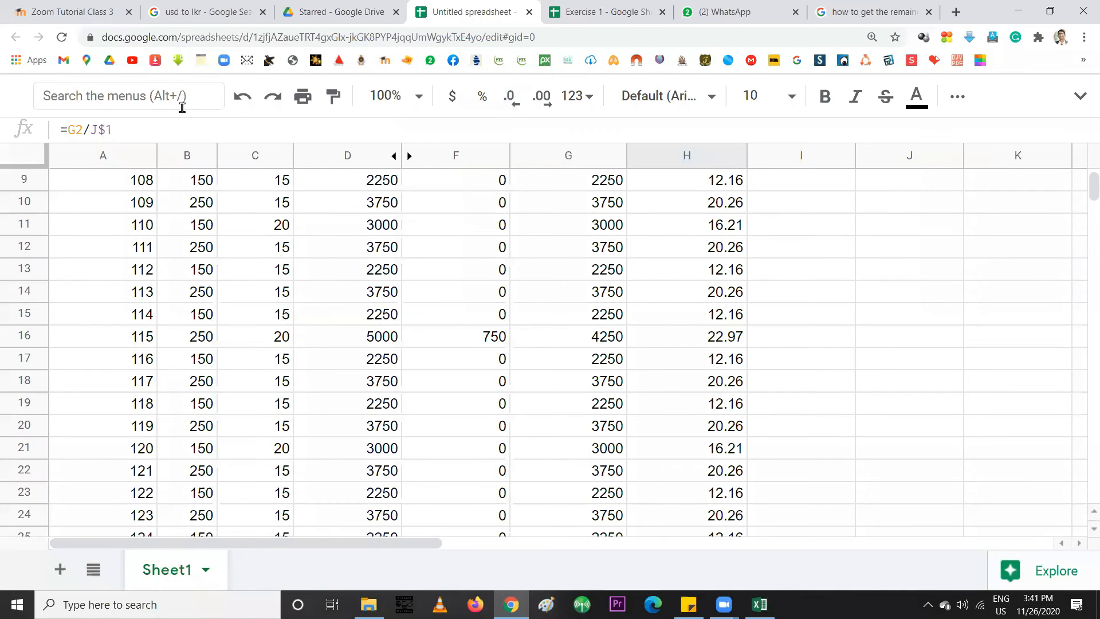
click(1080, 96)
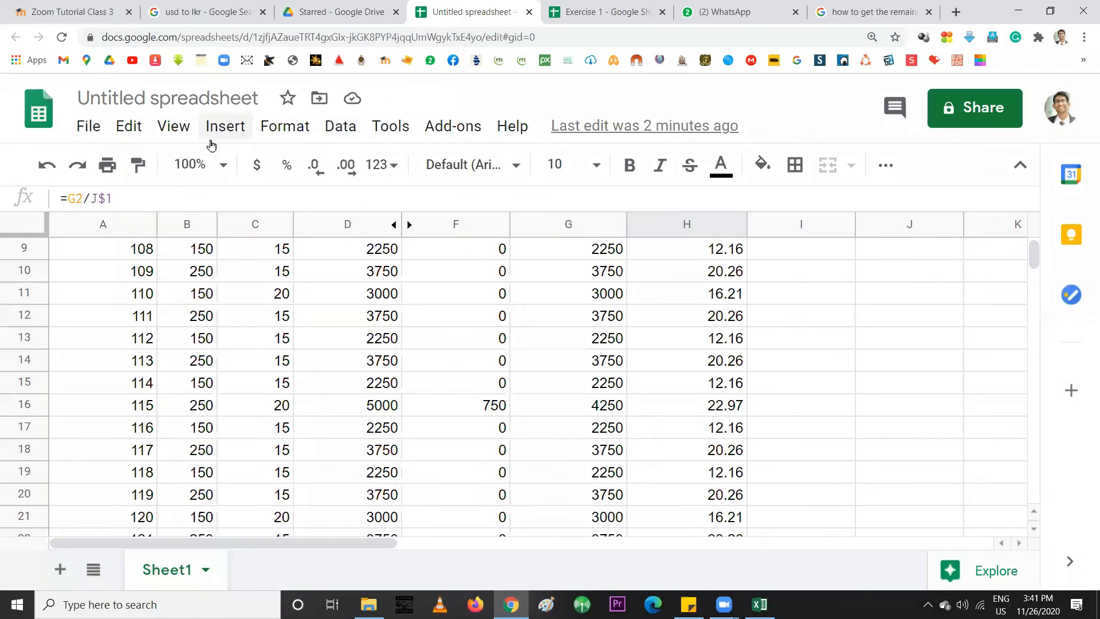
Glance at the Format menu, then check the value in the first Units cell C2
click(284, 129)
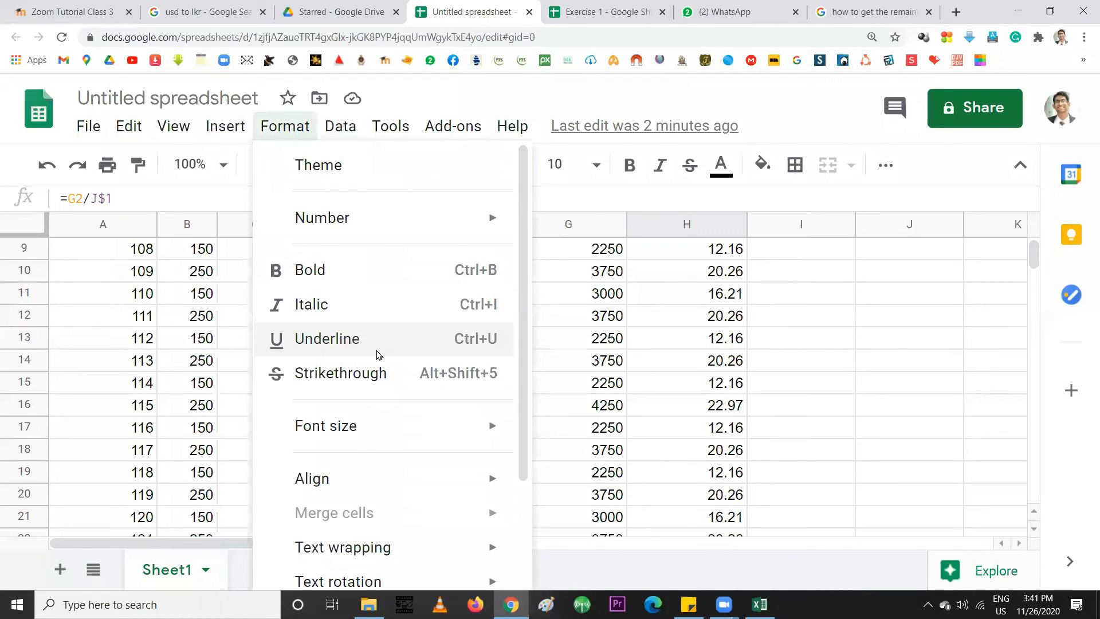
scroll(376, 356, down, 3)
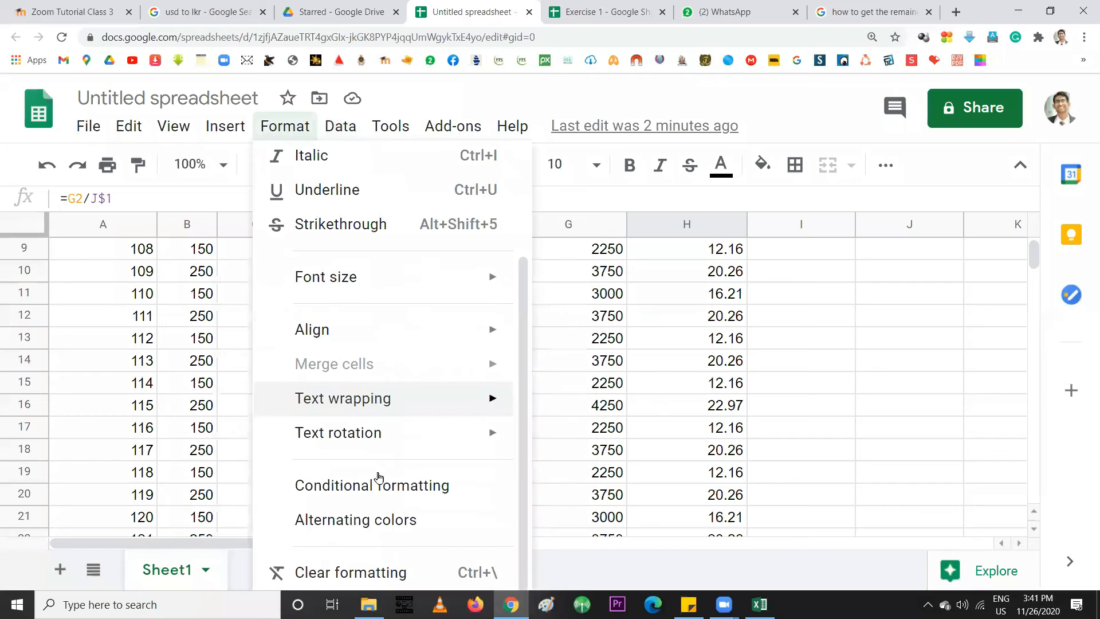
click(101, 425)
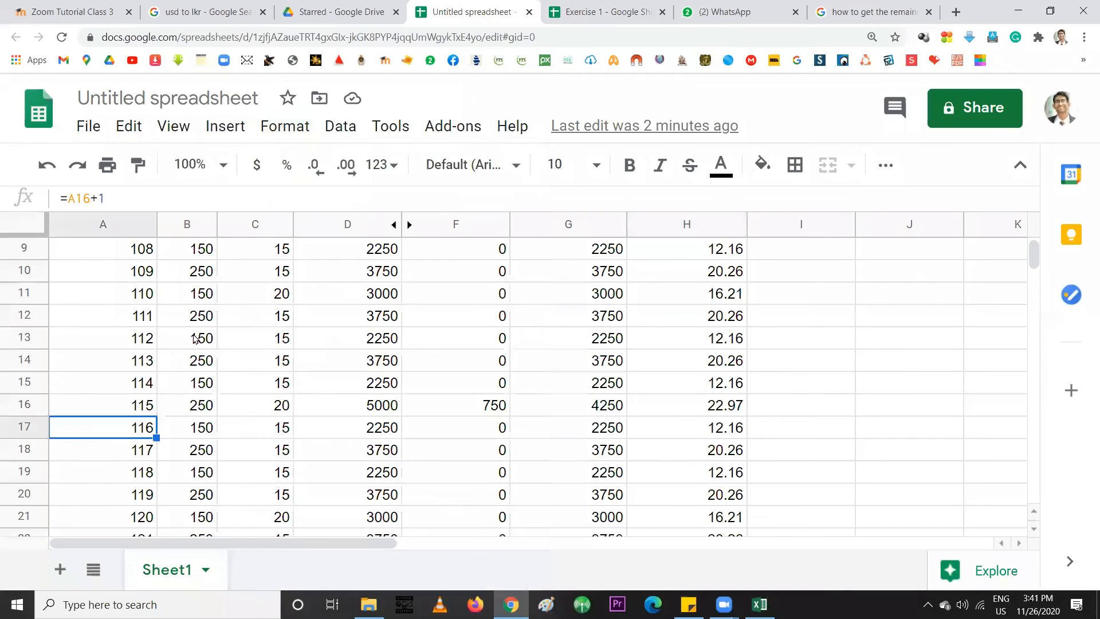
scroll(193, 345, up, 3)
click(276, 277)
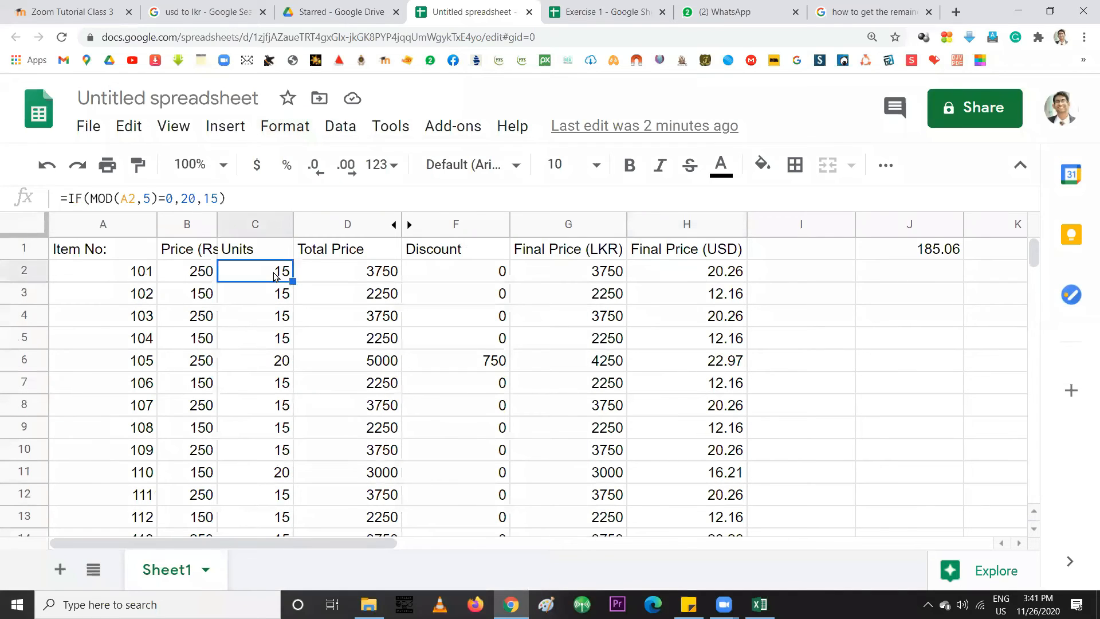
scroll(286, 450, down, 10)
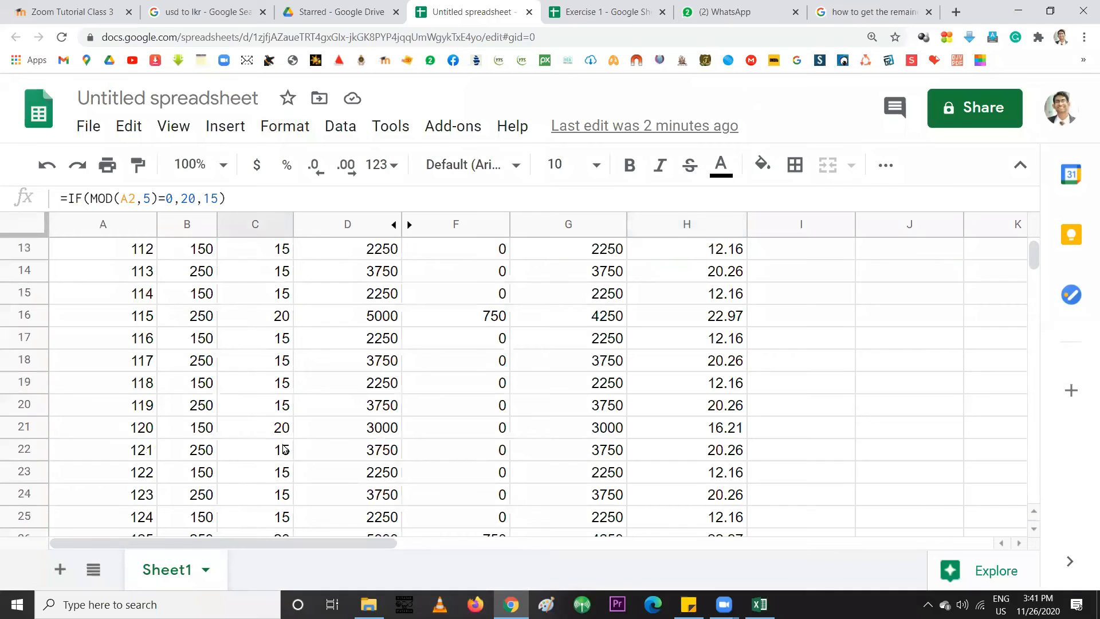
scroll(269, 459, down, 20)
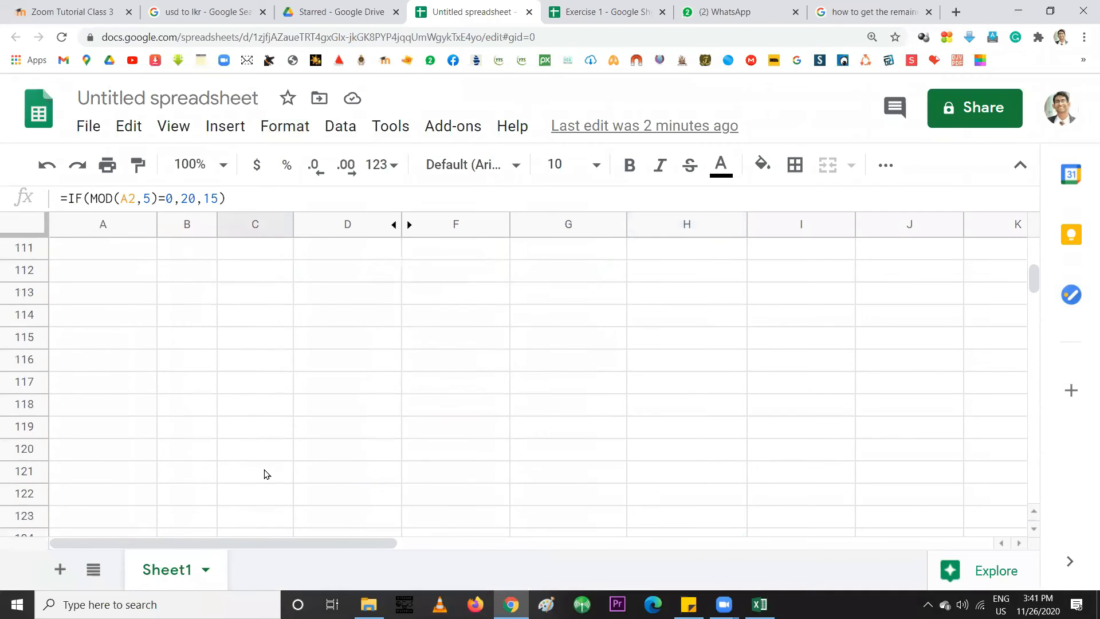
scroll(266, 467, up, 6)
Select the Units range C2:C101 and scroll through its values
shift+click(263, 472)
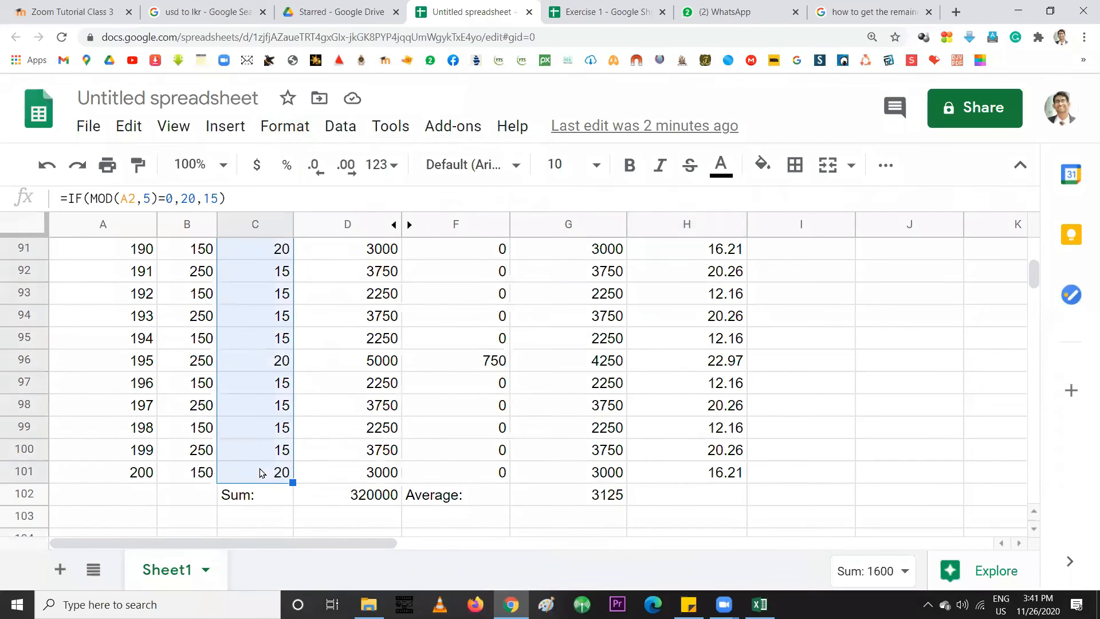
scroll(261, 472, up, 20)
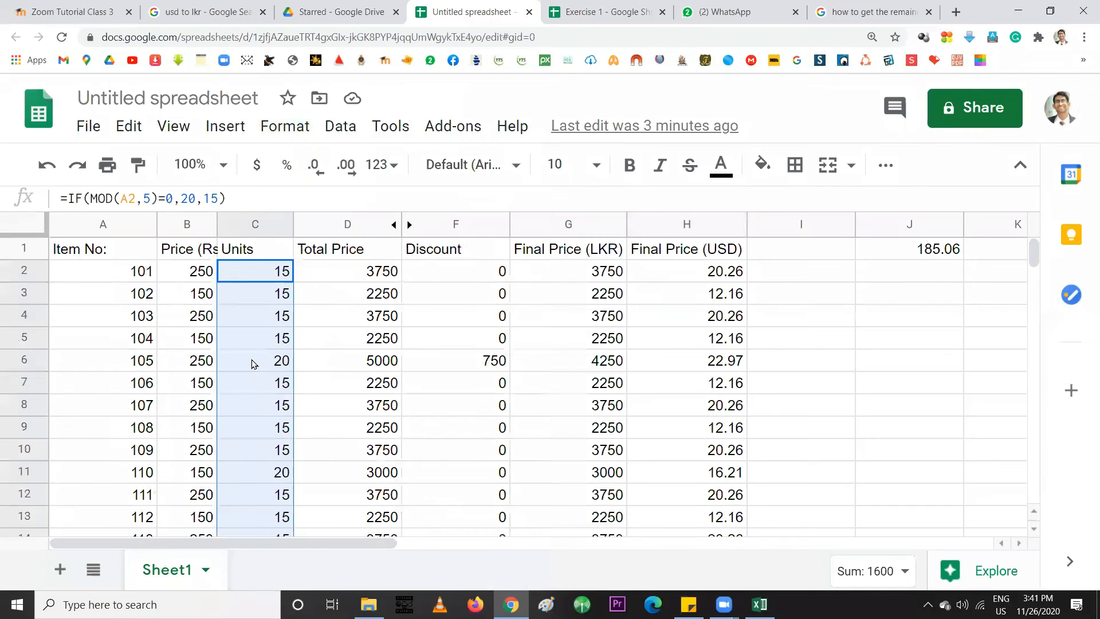
scroll(254, 364, down, 20)
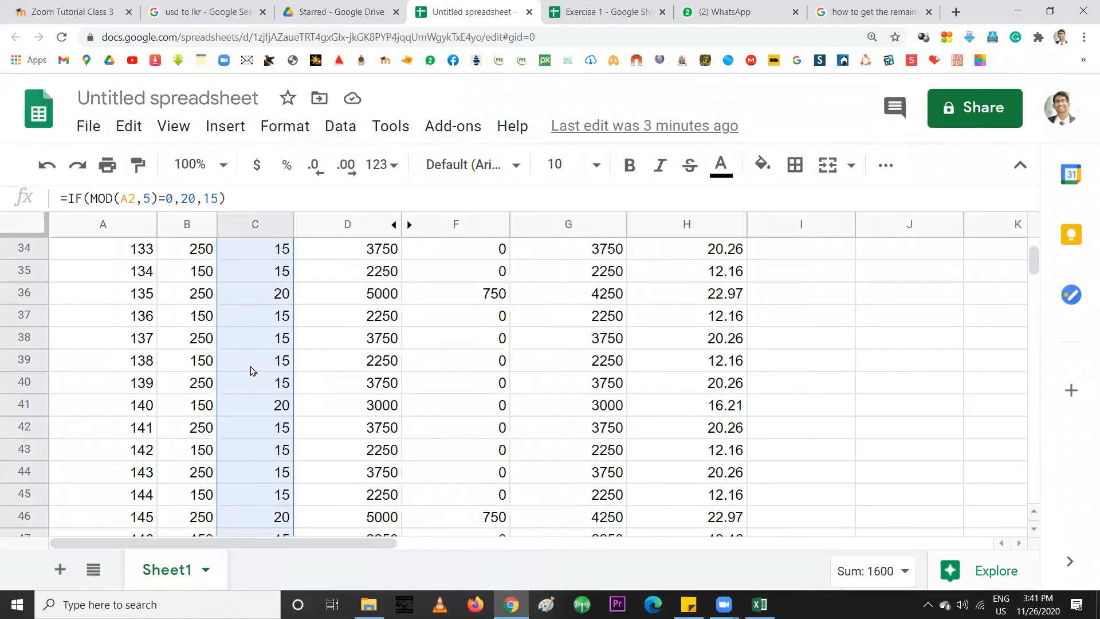
scroll(250, 372, down, 7)
scroll(255, 412, up, 5)
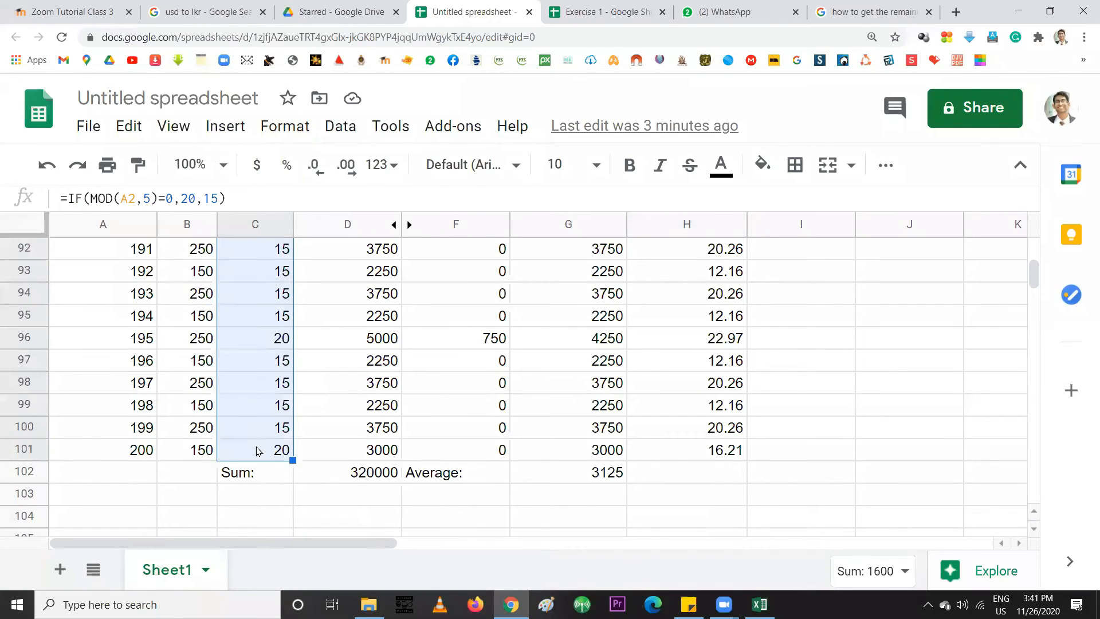
scroll(256, 451, up, 20)
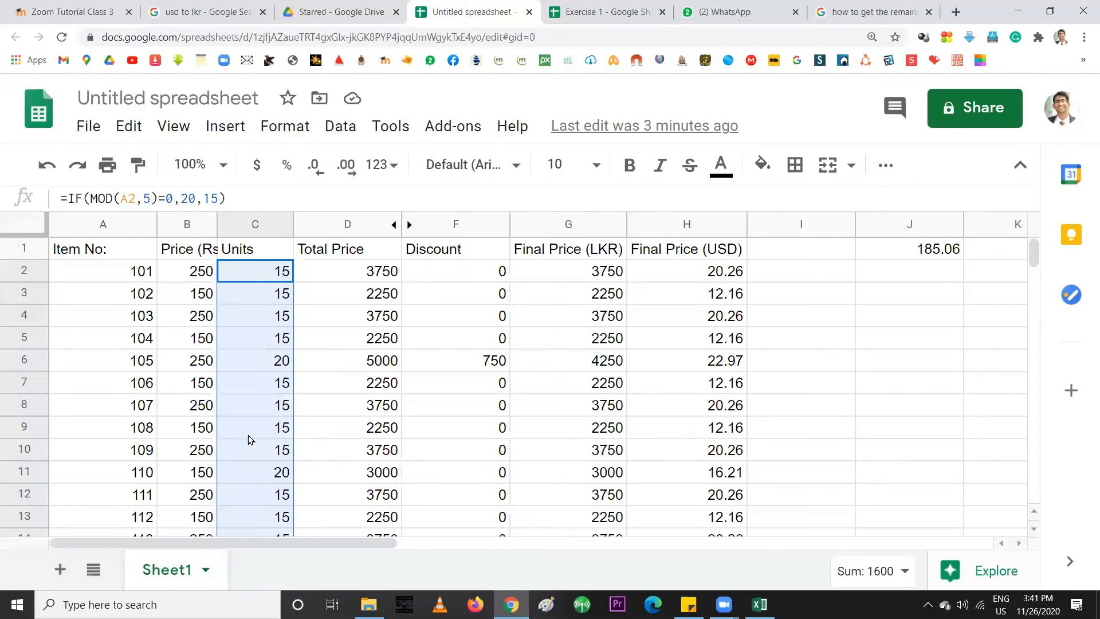
Reselect the Units cells from C2 down, check the Format menu, then switch to Excel
click(250, 274)
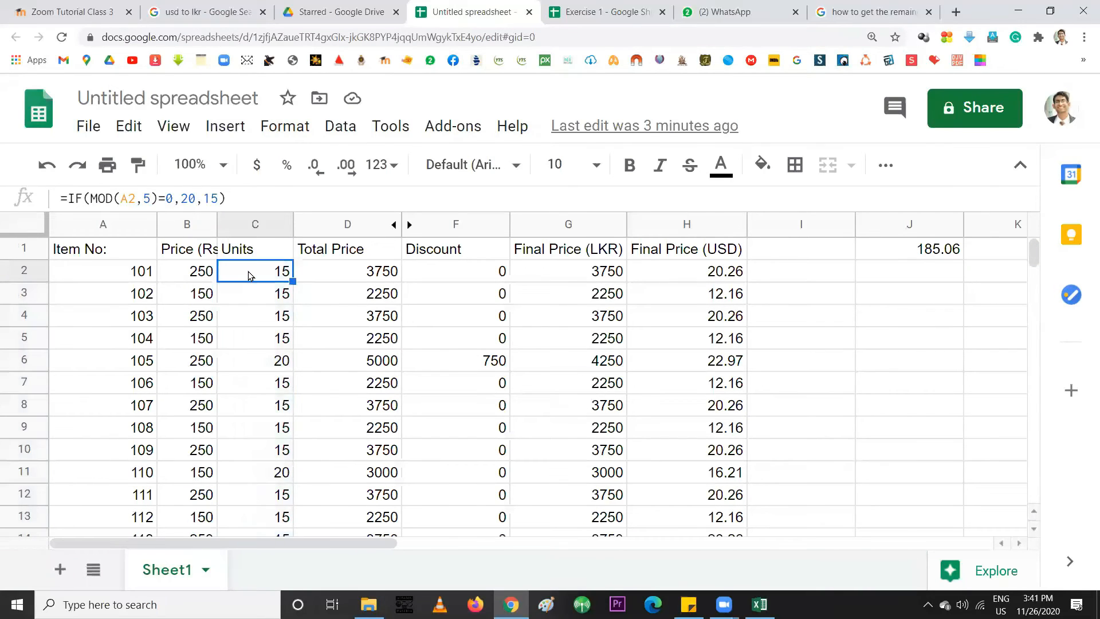
drag(250, 275, 252, 321)
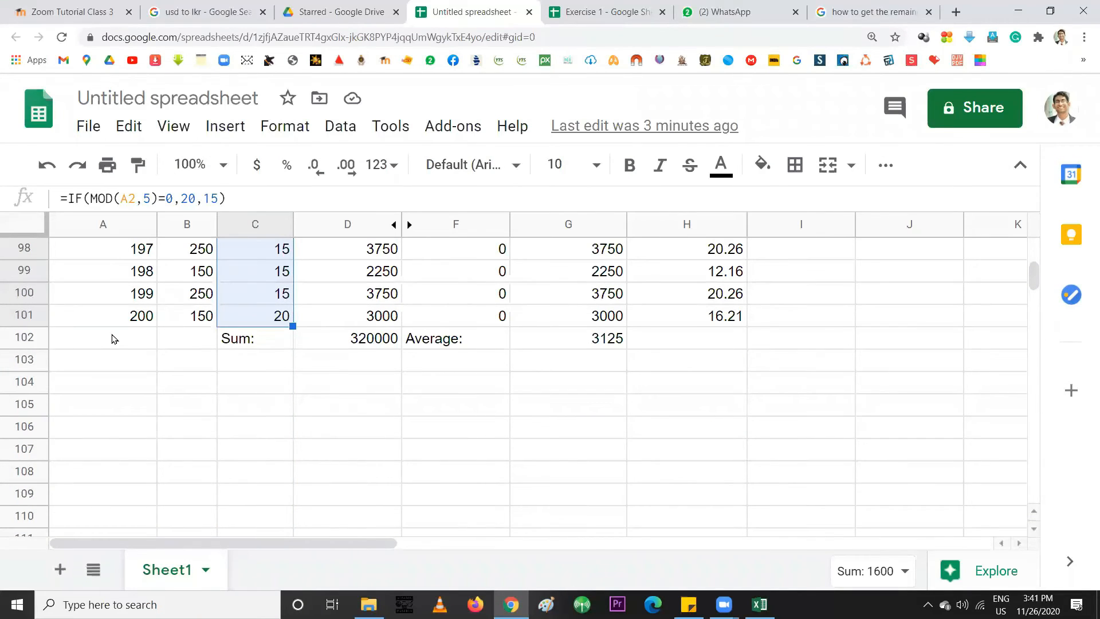
click(294, 136)
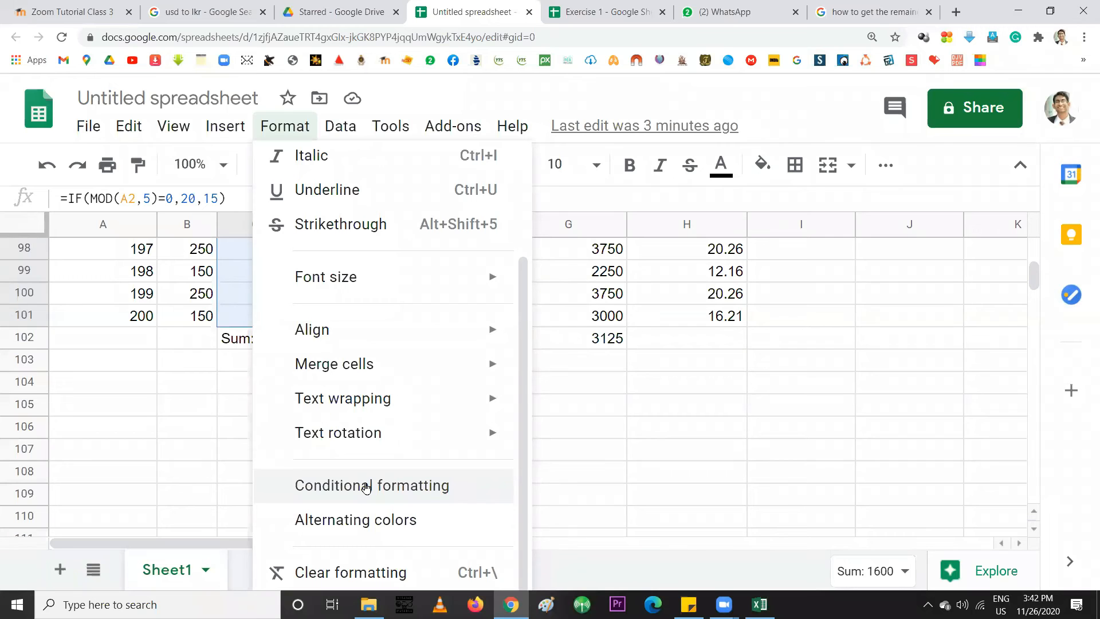
click(759, 604)
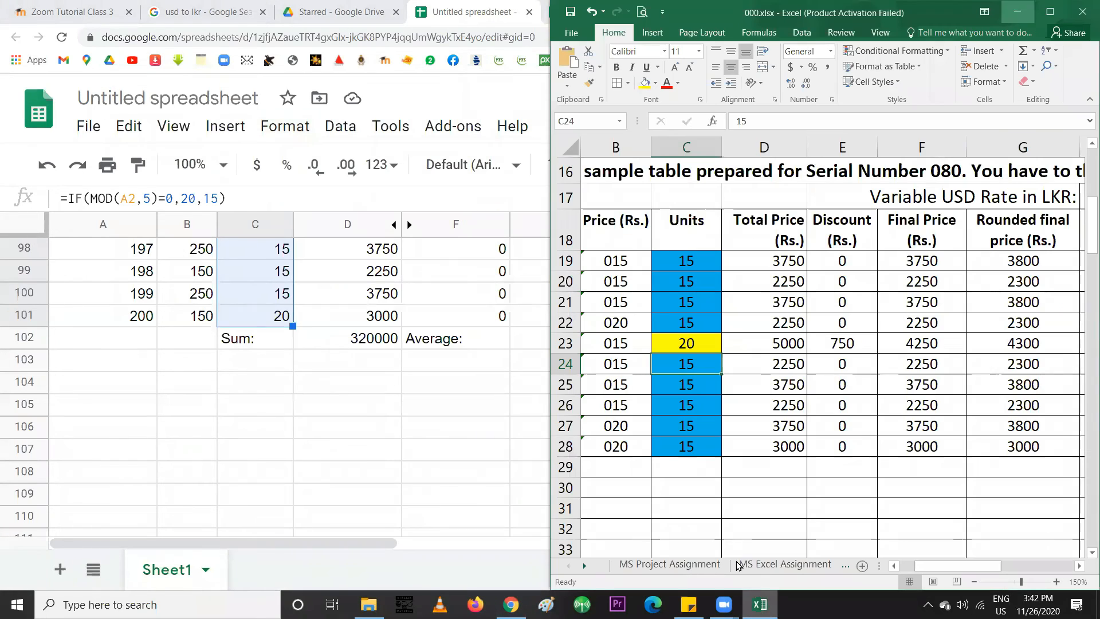
Maximize Excel, select Units C19:C28, and show Conditional Formatting's Highlight Cells Rules
click(1051, 11)
click(224, 444)
click(144, 445)
drag(143, 445, 146, 260)
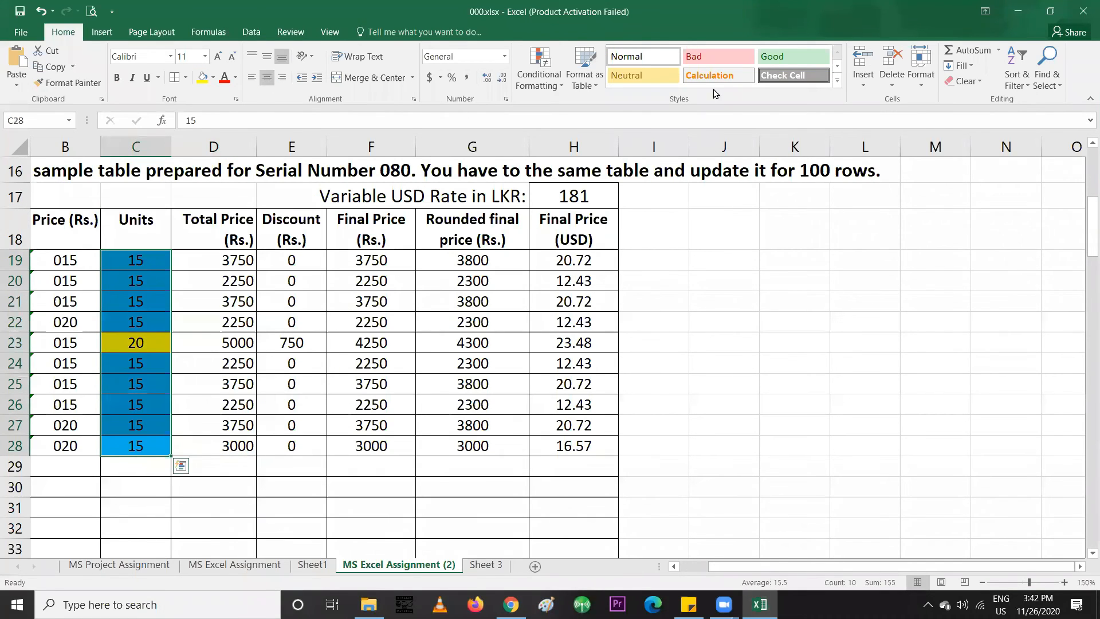
click(554, 86)
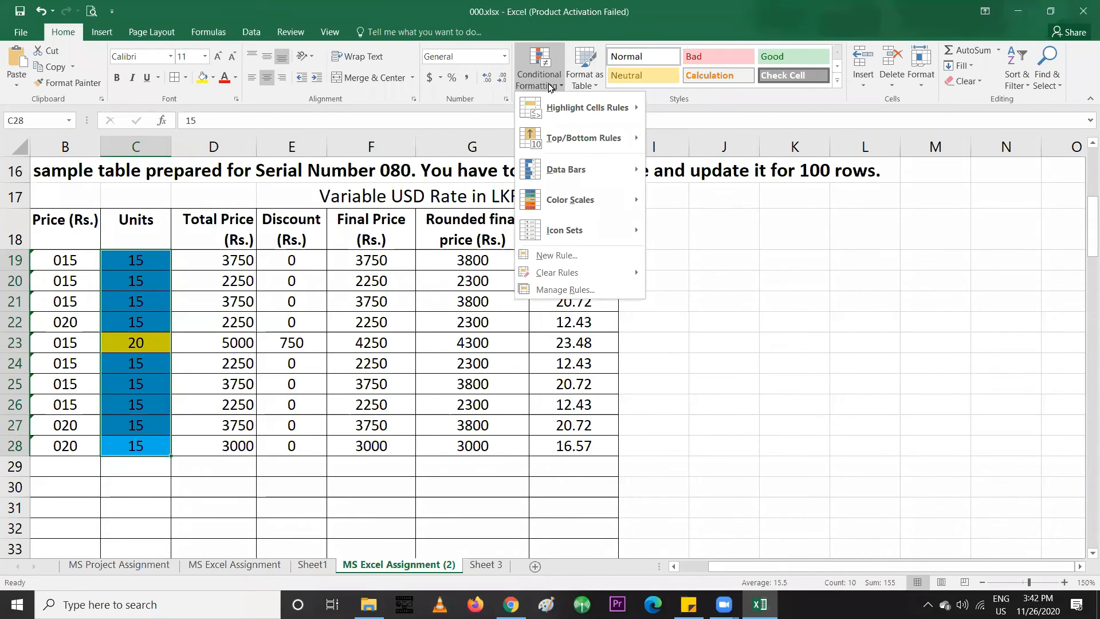
mouse_move(540, 108)
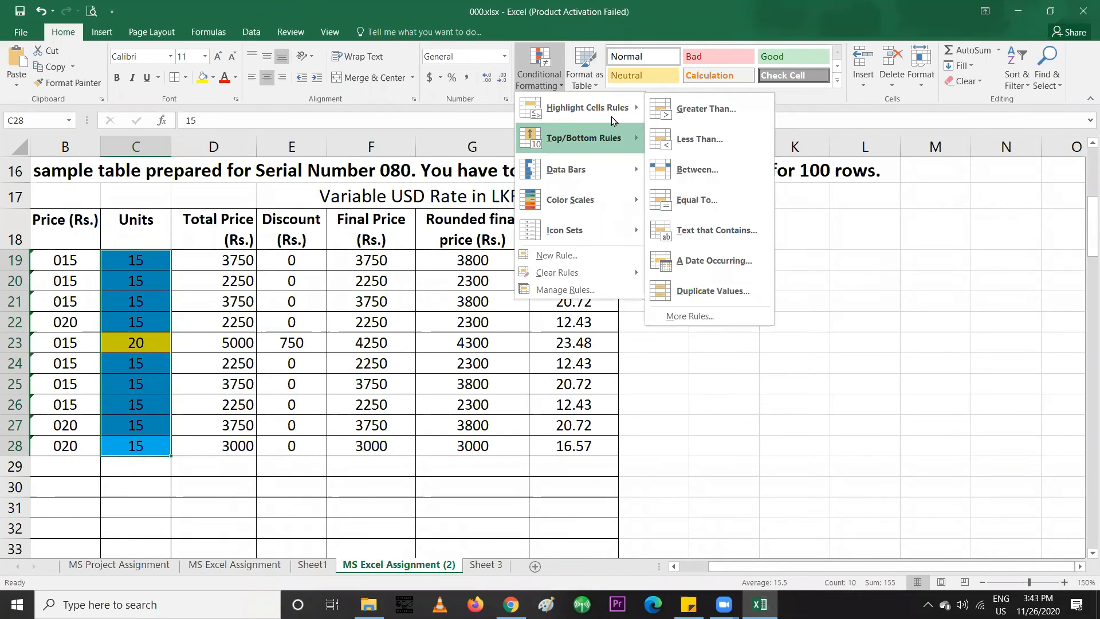
Start an Equal To 15 rule and preview the yellow, green and light red preset styles
click(683, 212)
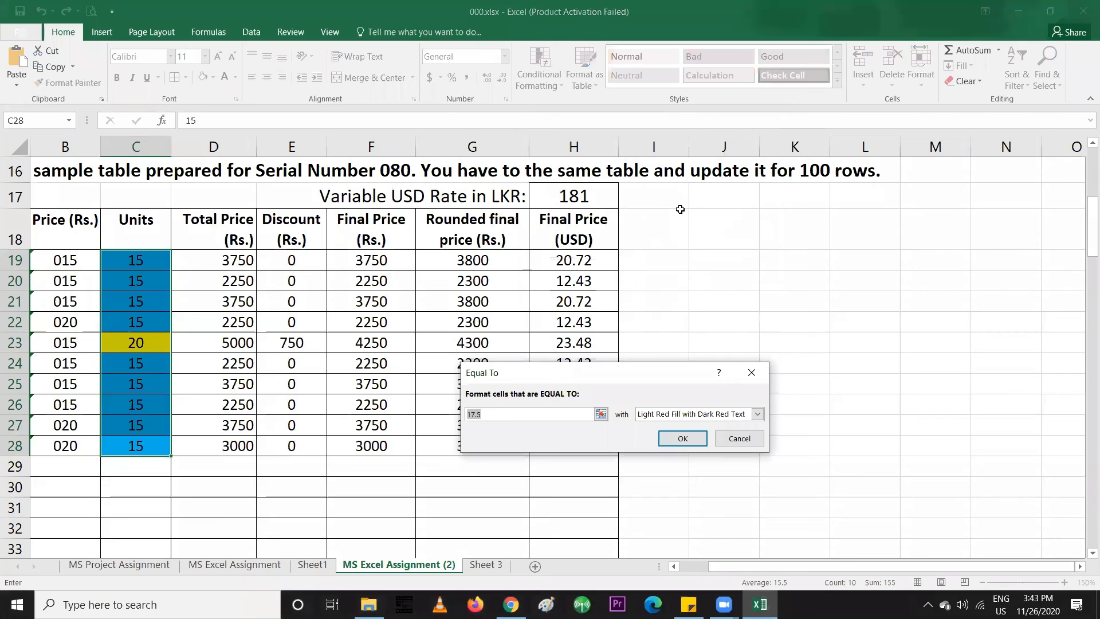
text(15)
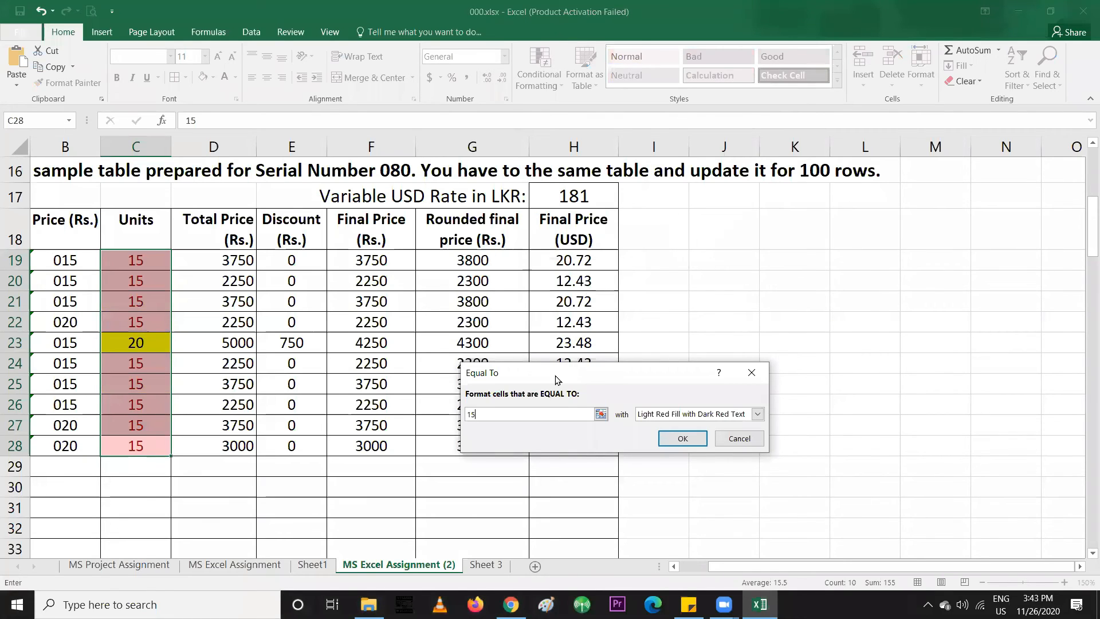
drag(556, 379, 506, 284)
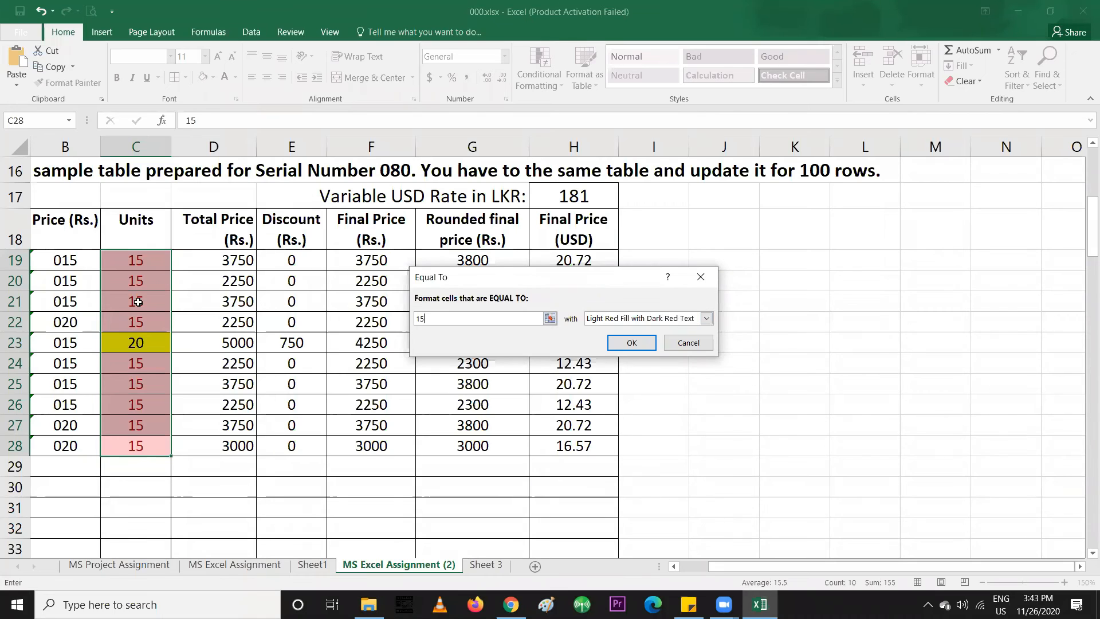
click(608, 322)
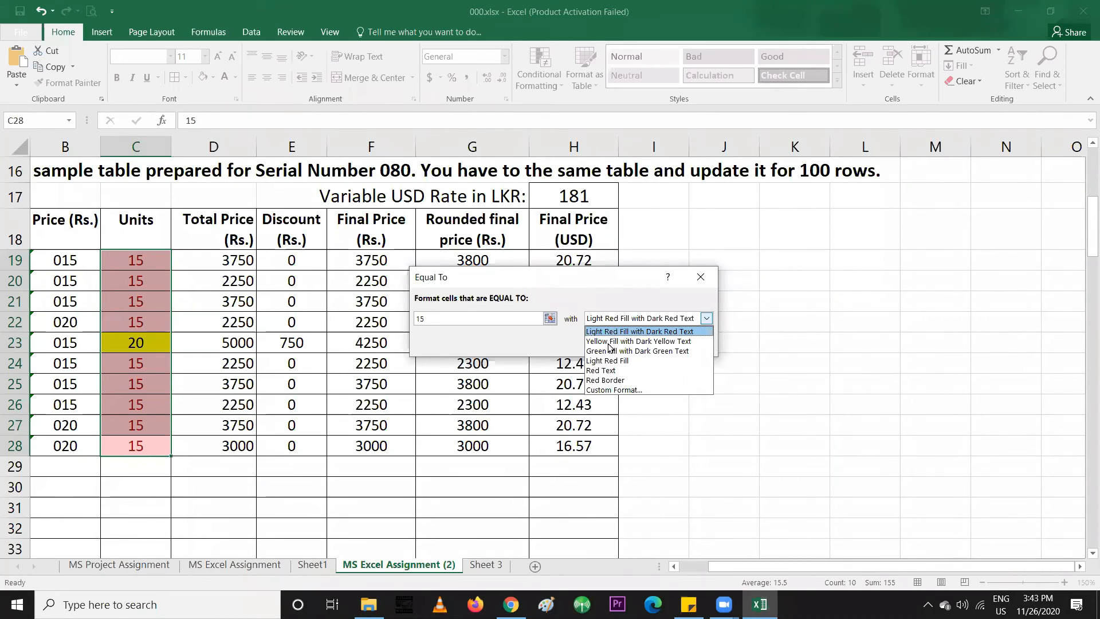
click(608, 341)
click(605, 324)
click(601, 350)
click(618, 323)
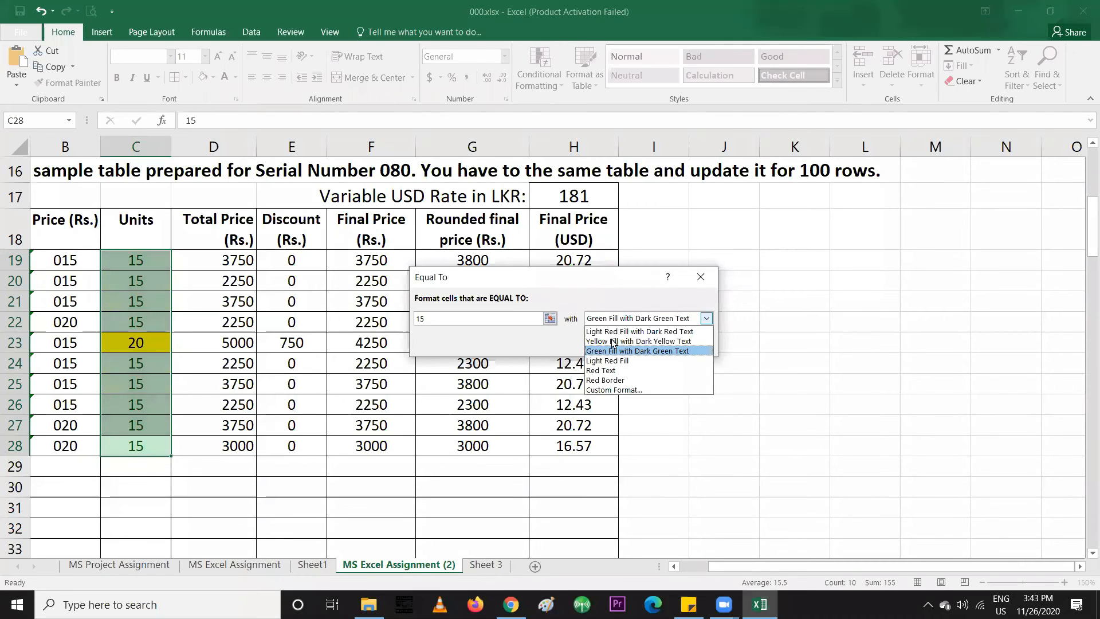
click(607, 361)
click(613, 324)
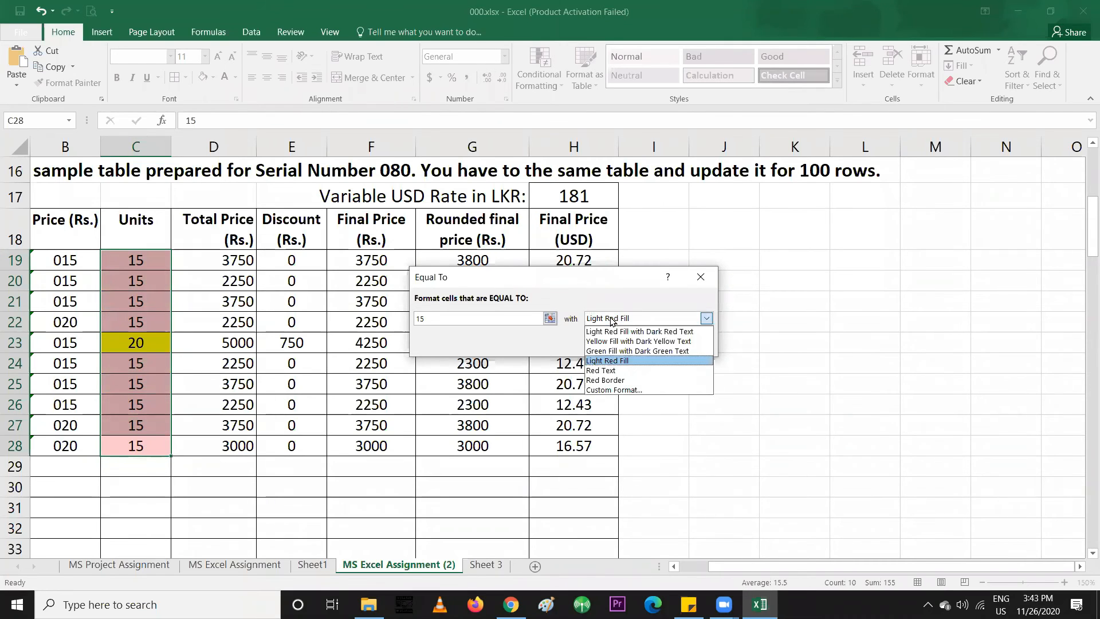
Give the equal-to-15 rule a custom light blue fill and apply it
click(609, 391)
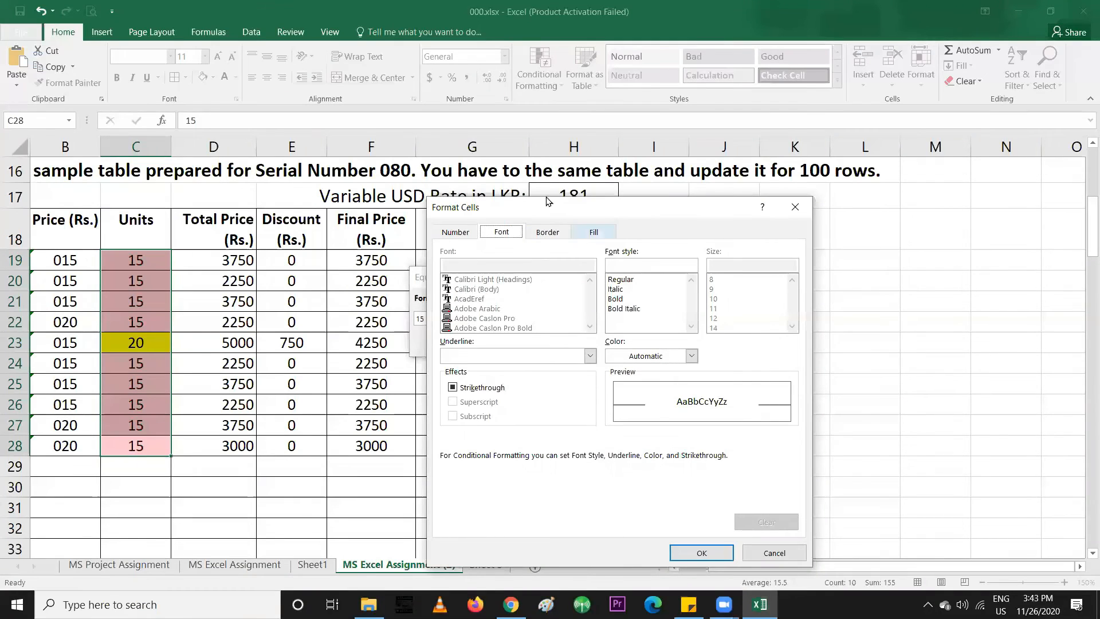
drag(536, 209, 533, 104)
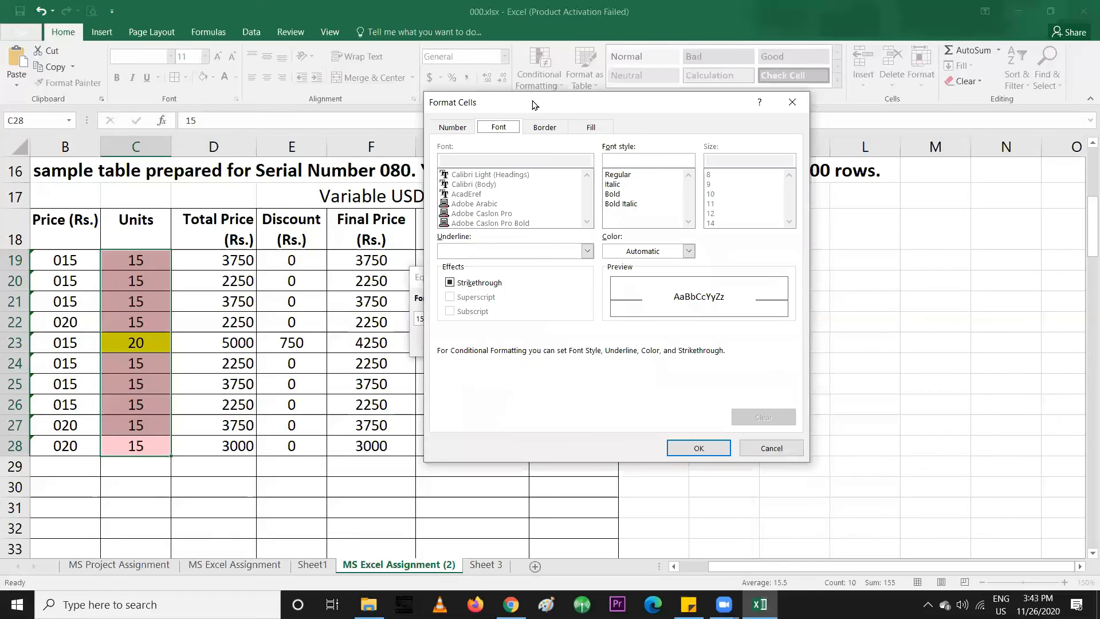
click(592, 130)
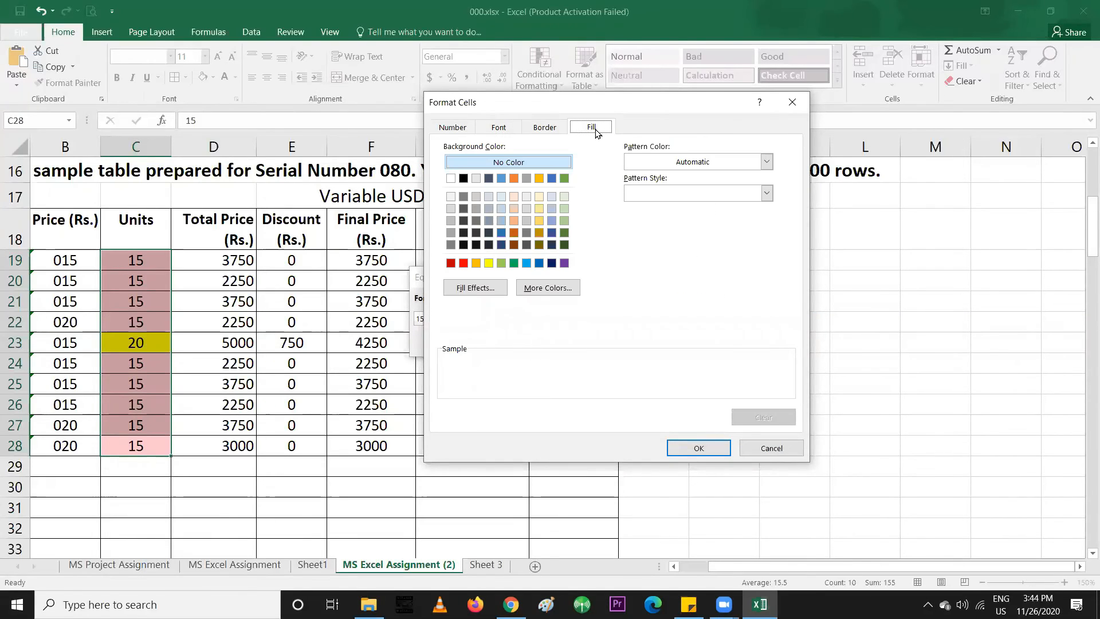
click(526, 264)
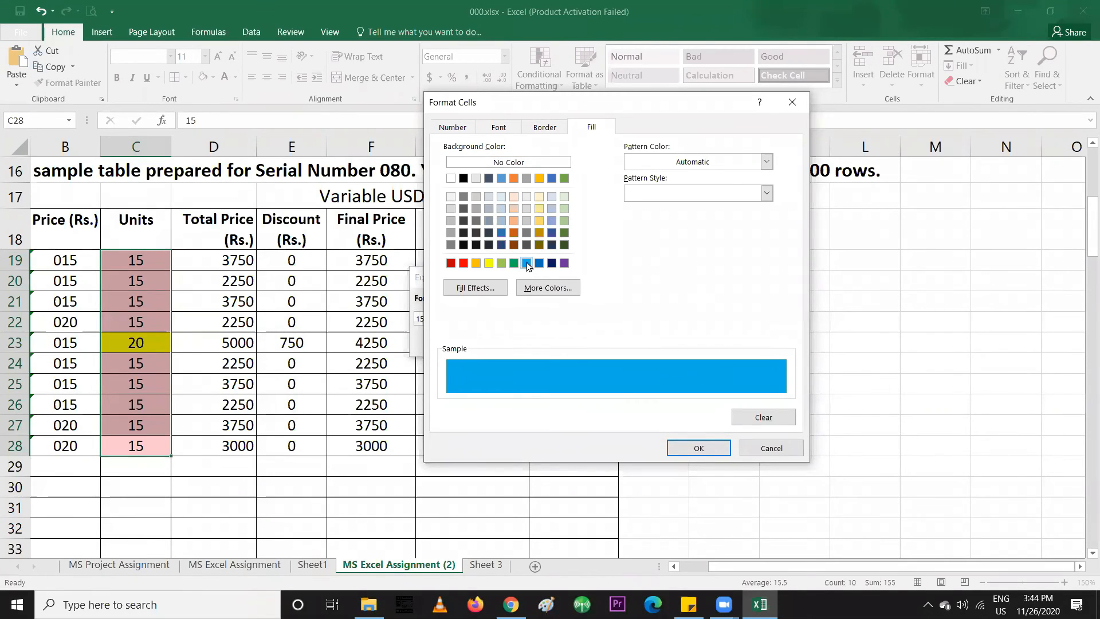
click(683, 448)
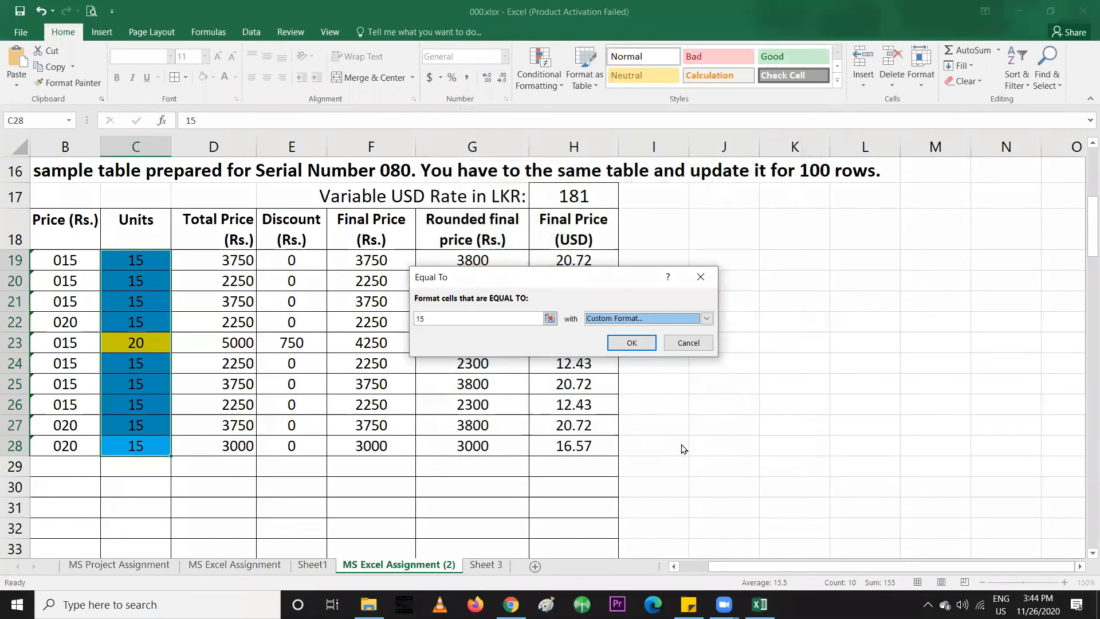
click(624, 345)
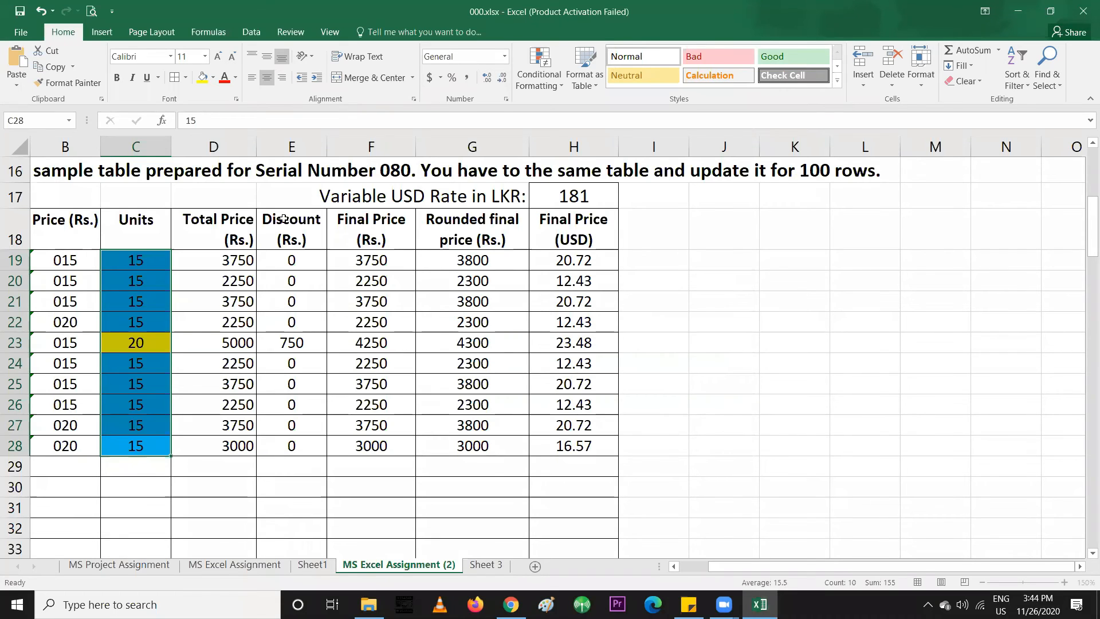
Reselect C19:C28 and apply an Equal To 15 rule with a custom blue fill
drag(159, 269, 129, 446)
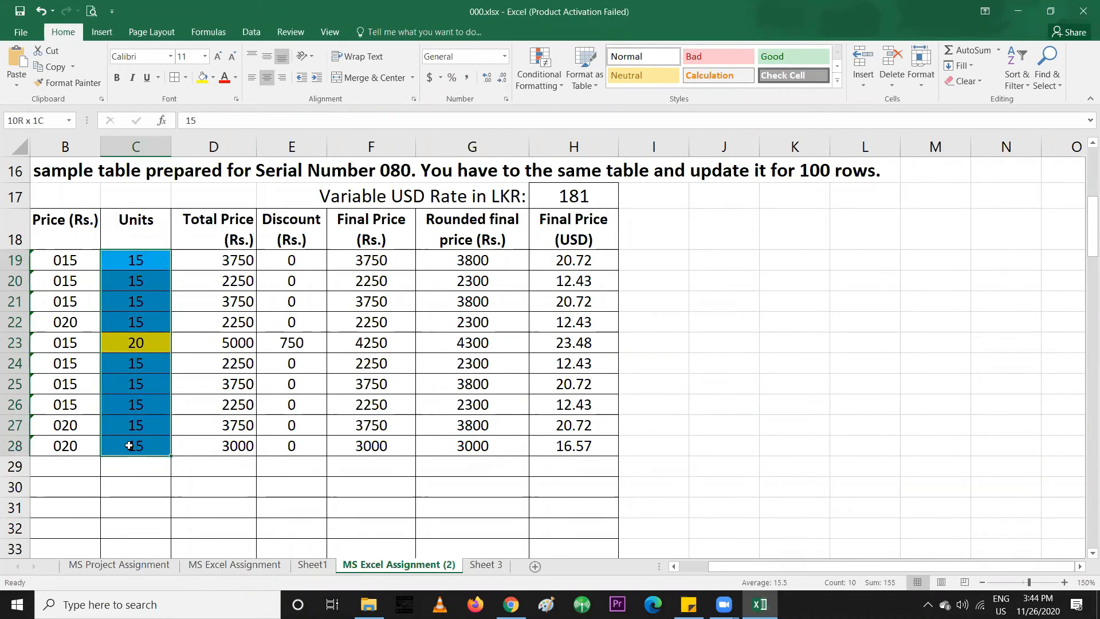
click(547, 92)
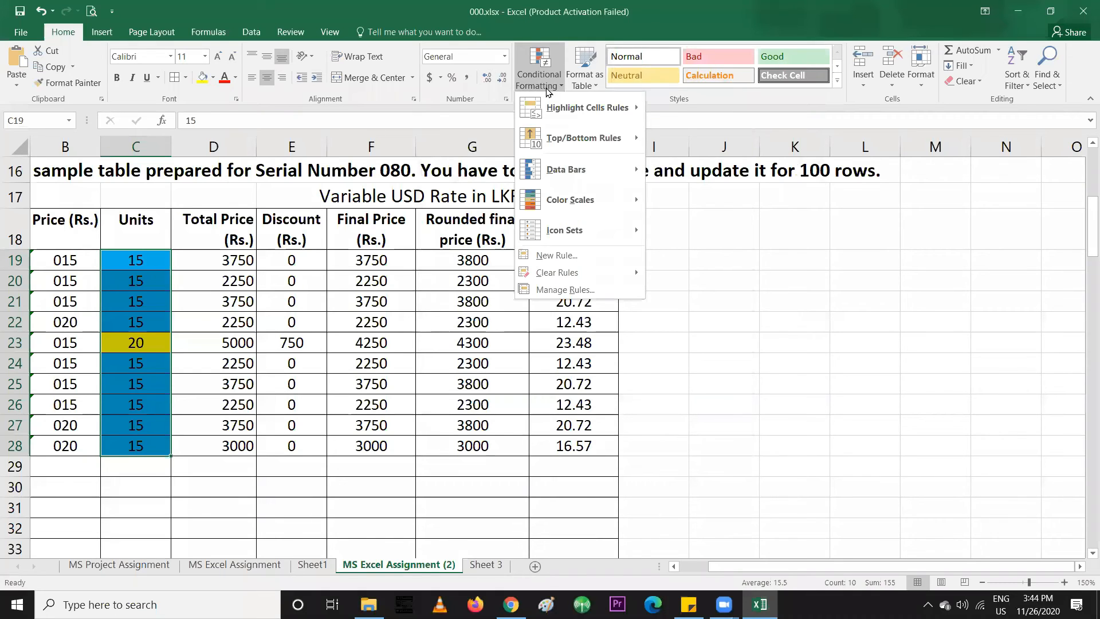
mouse_move(545, 108)
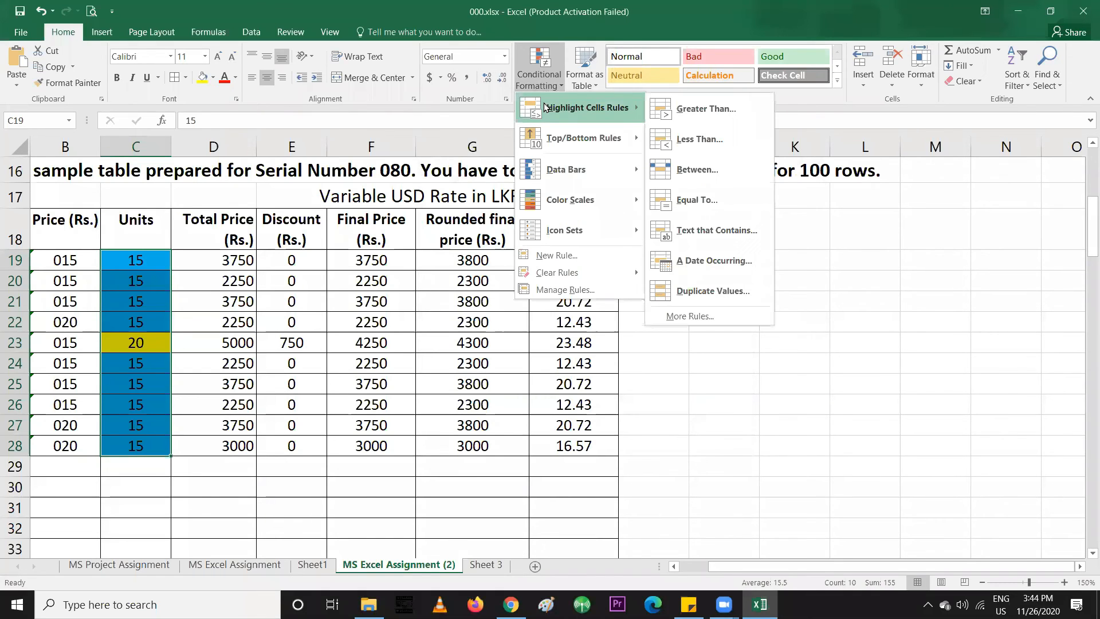
click(678, 202)
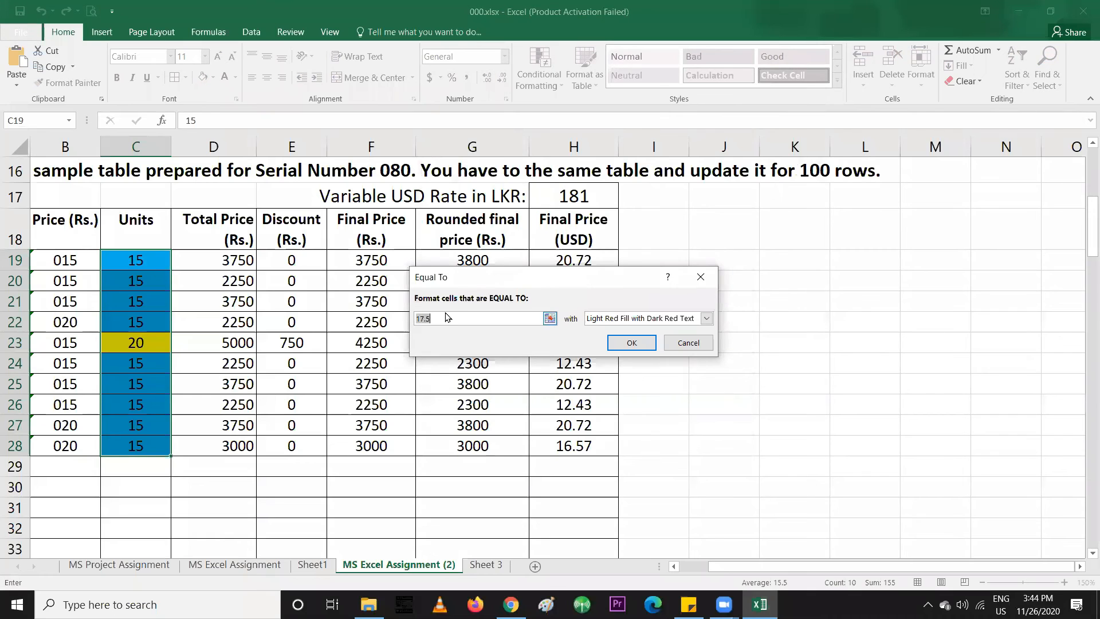
text(15)
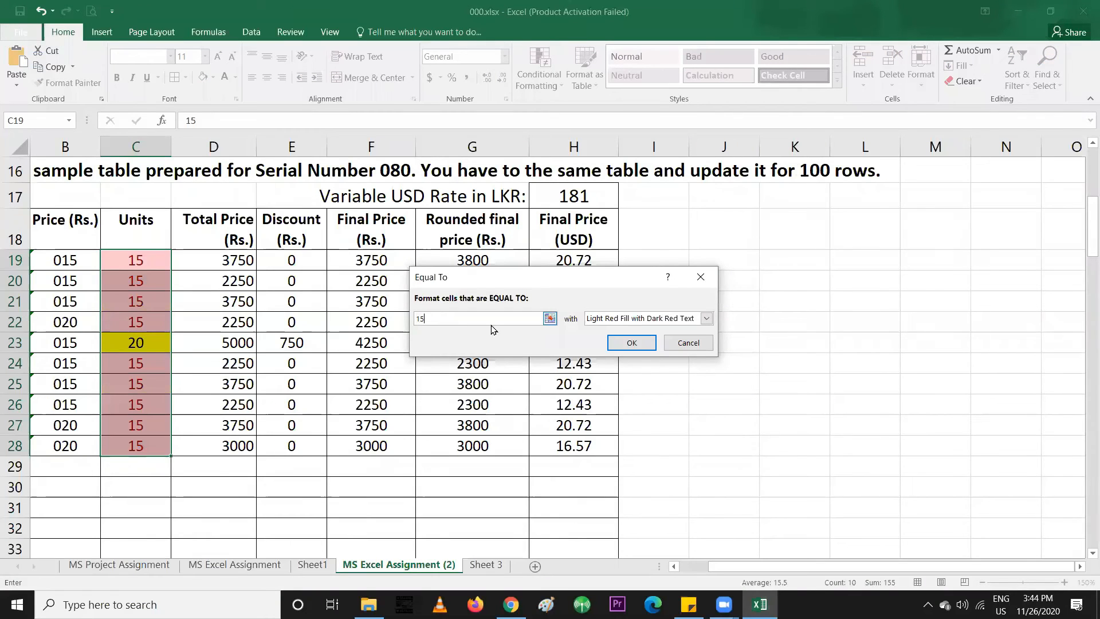
click(622, 322)
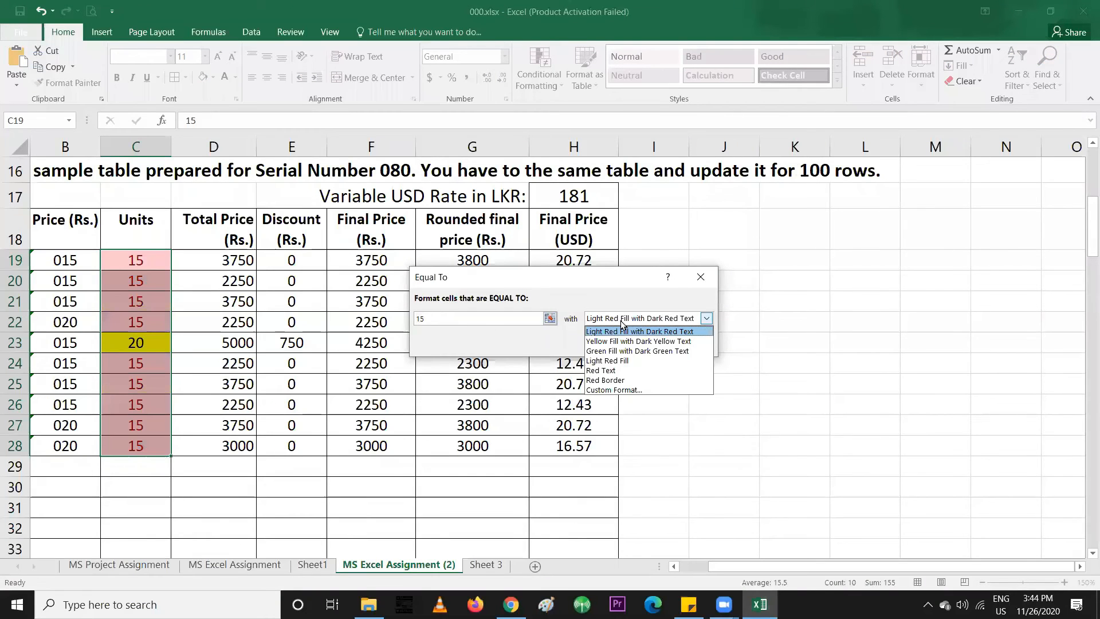
click(607, 390)
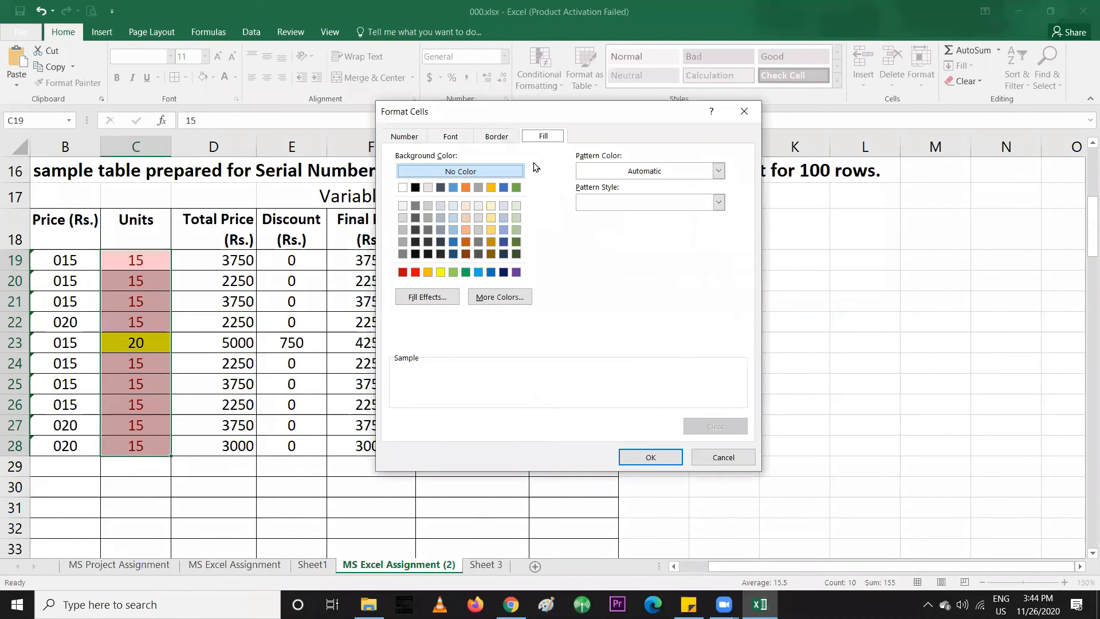
click(479, 272)
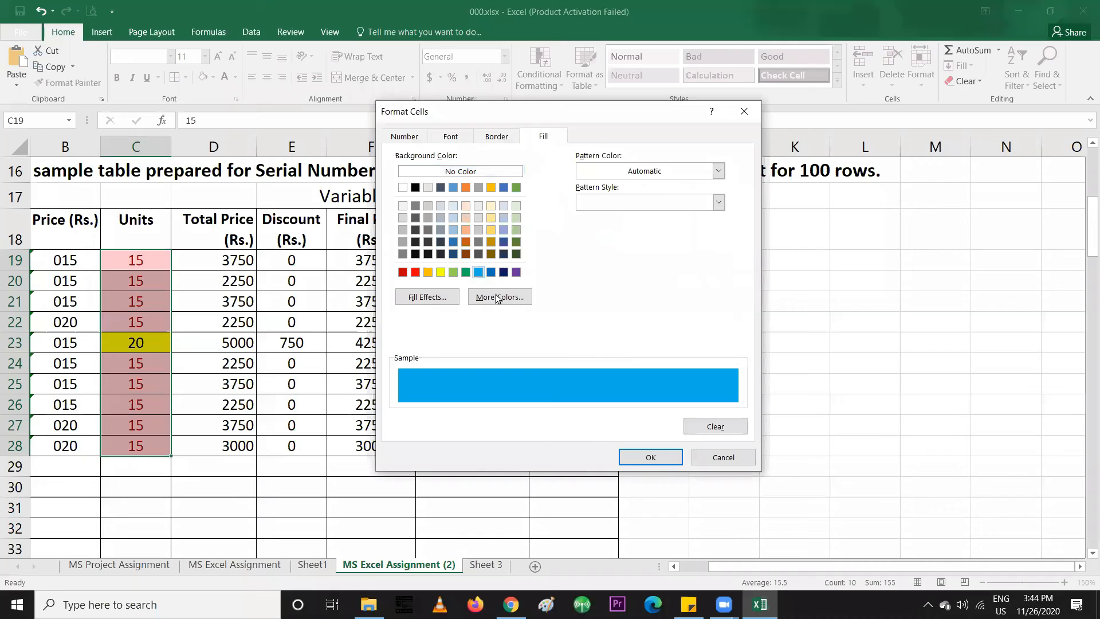
click(635, 459)
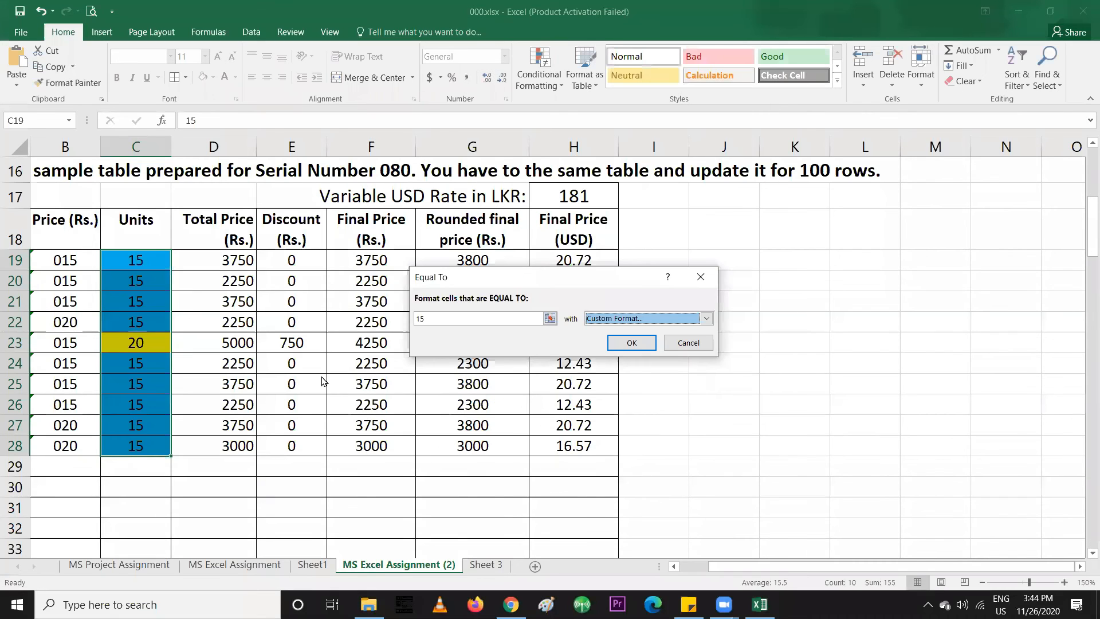
click(633, 343)
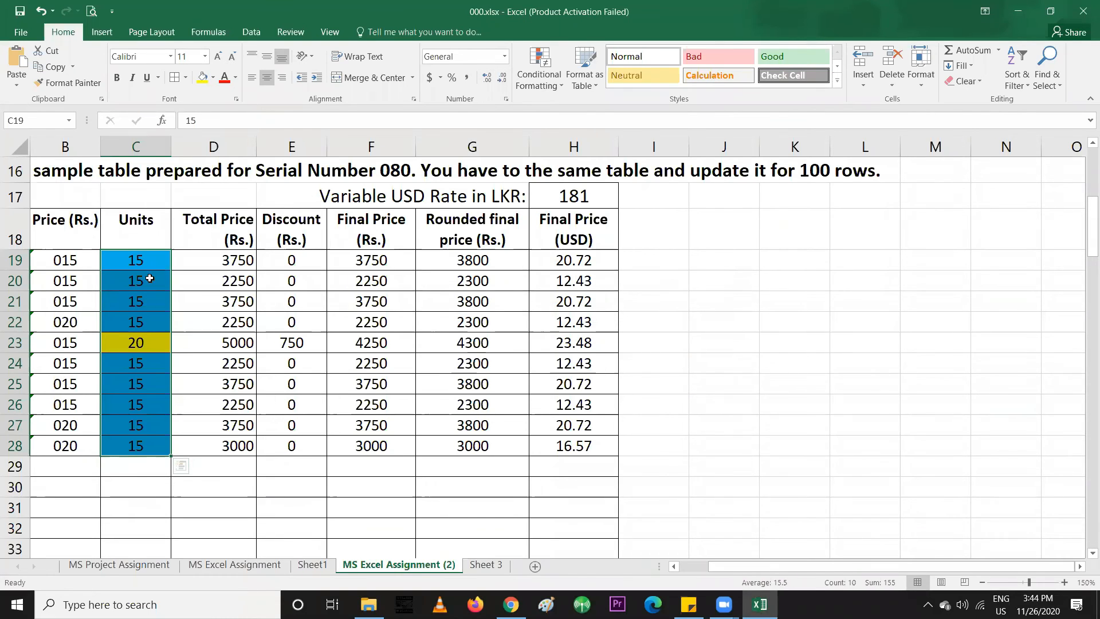
Add an Equal To 20 highlight rule with a custom green fill
click(548, 87)
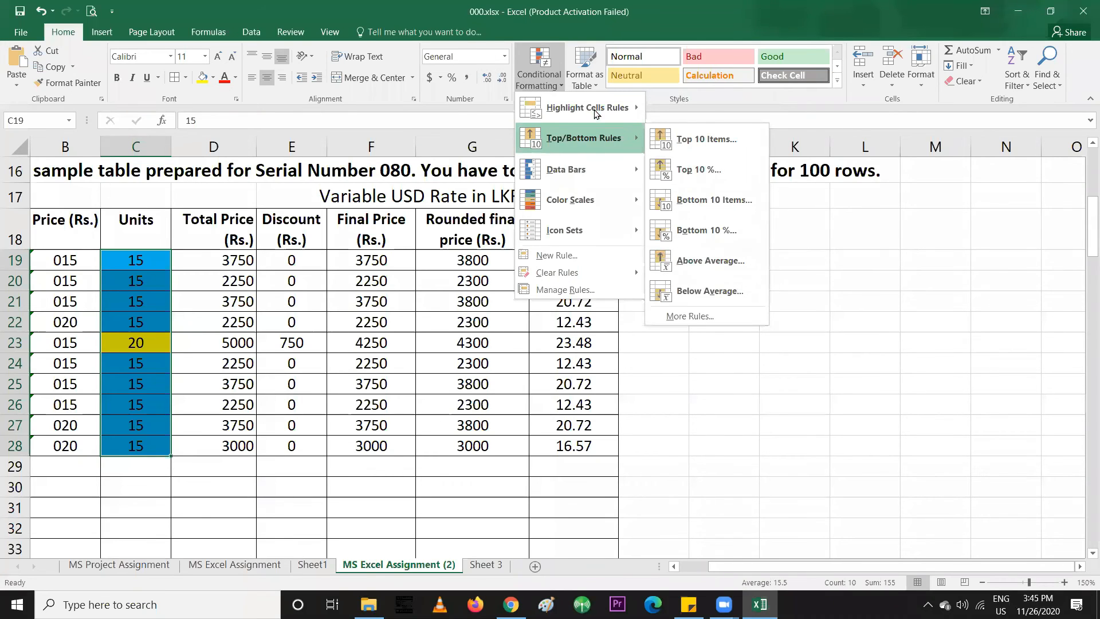
mouse_move(596, 113)
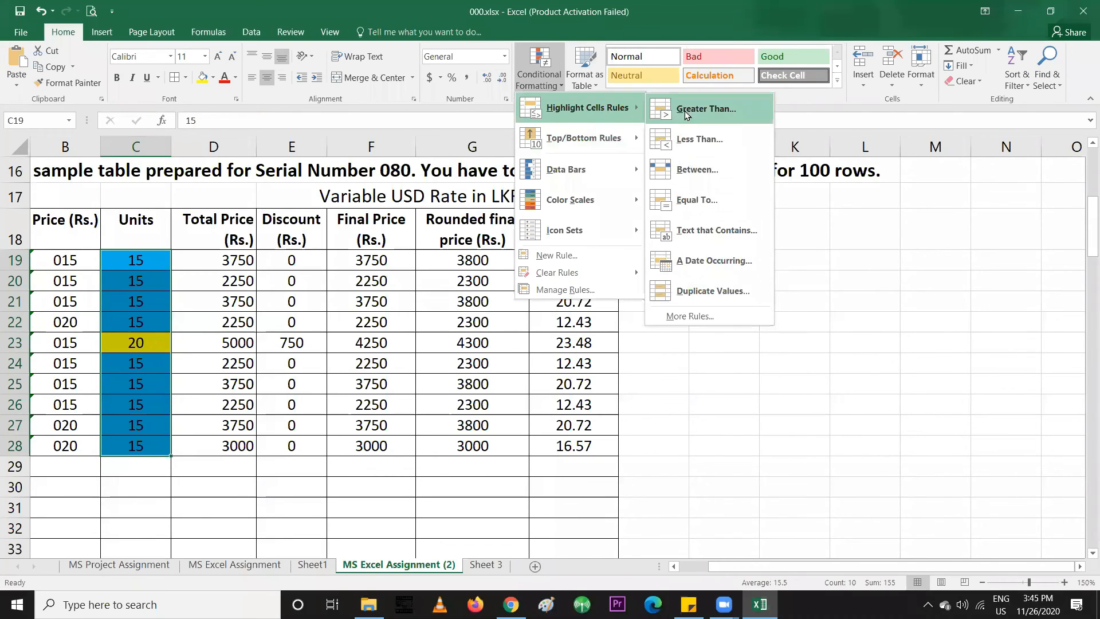
click(691, 205)
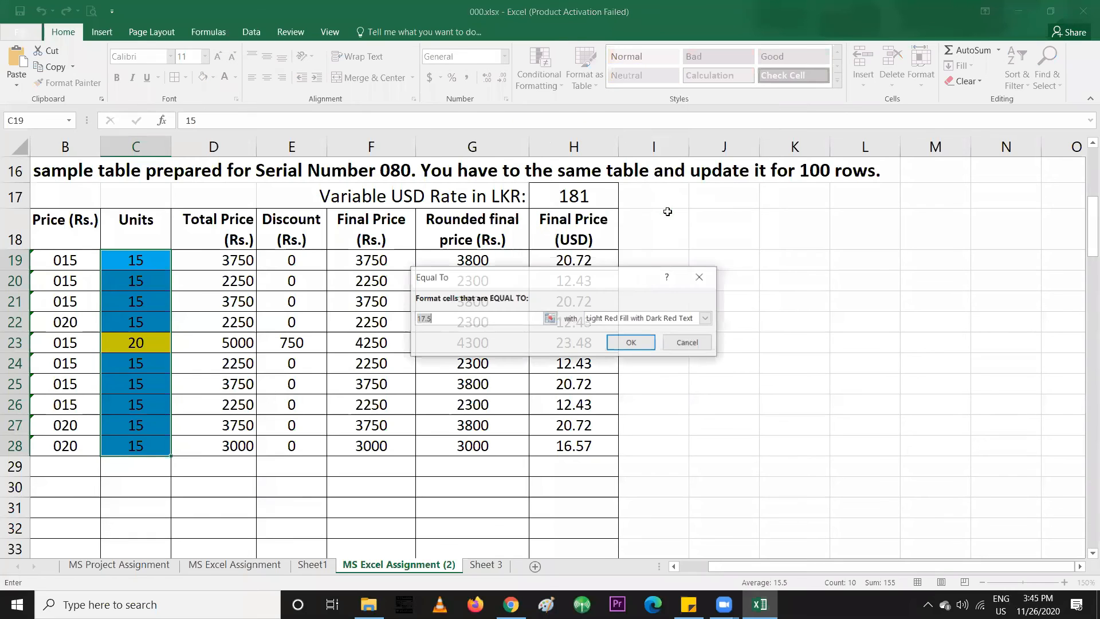
text(20)
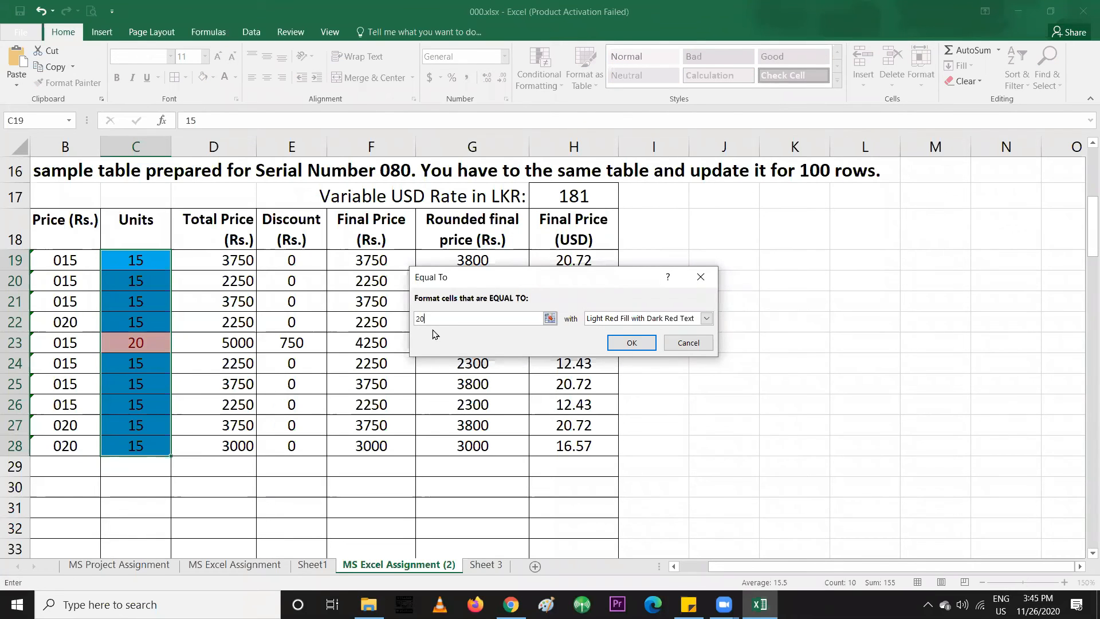
click(636, 319)
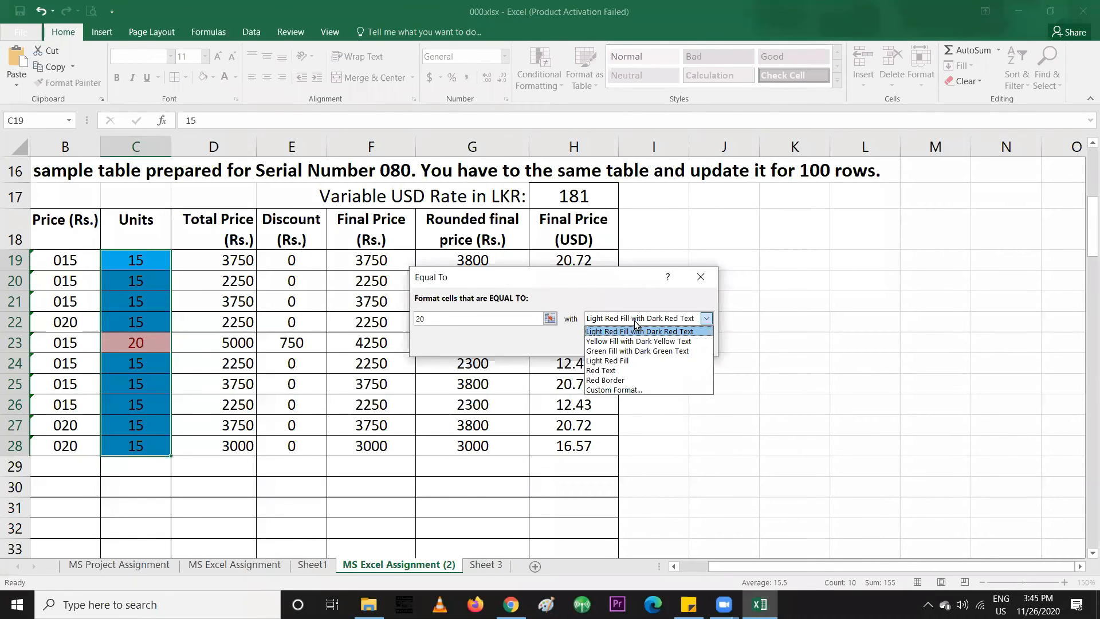
click(611, 390)
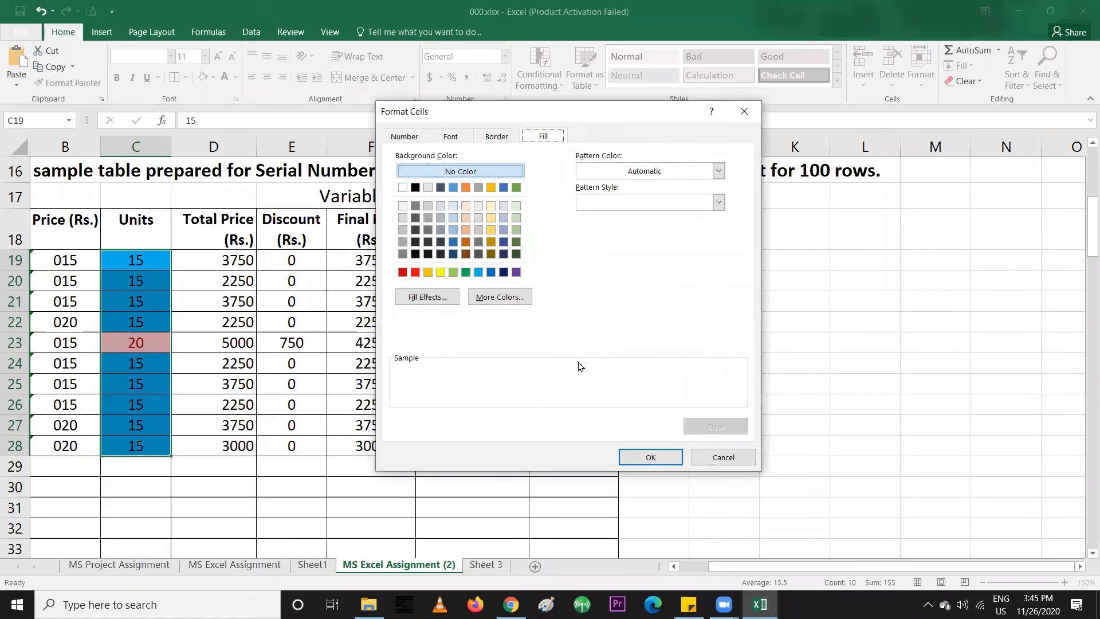
click(466, 272)
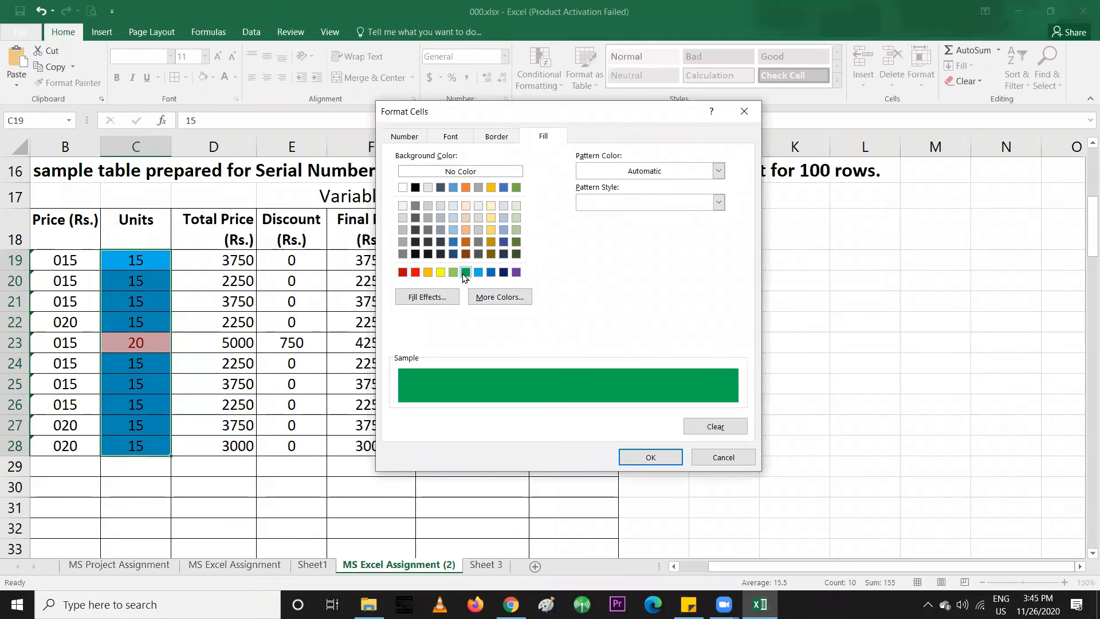
click(642, 459)
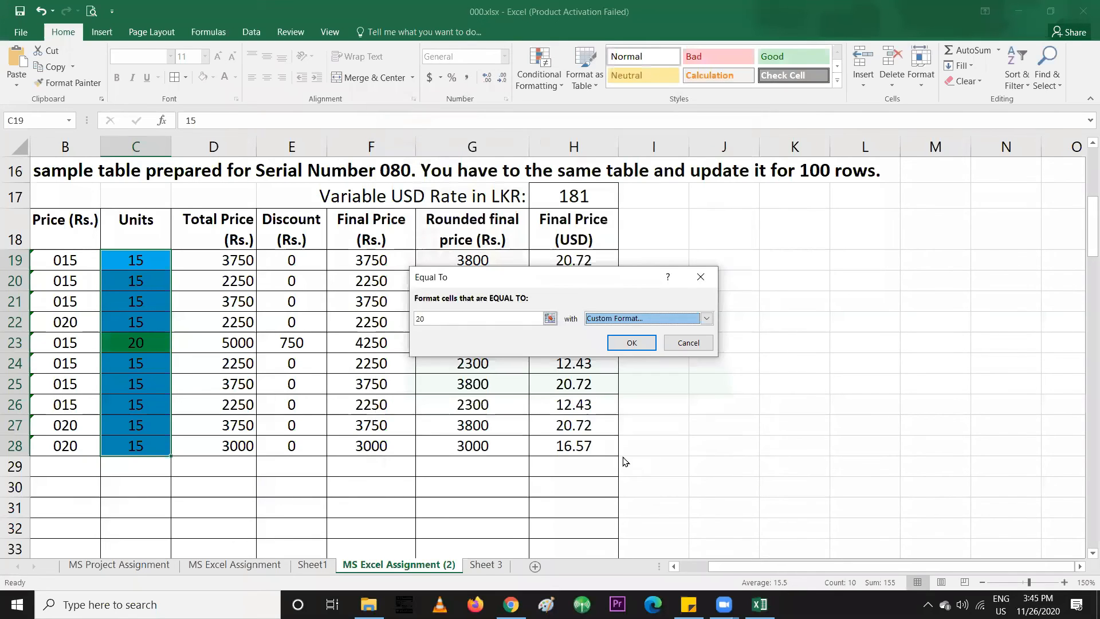
click(630, 343)
Change Units cells C20 and C26 to 20 and C23 to 15
click(437, 412)
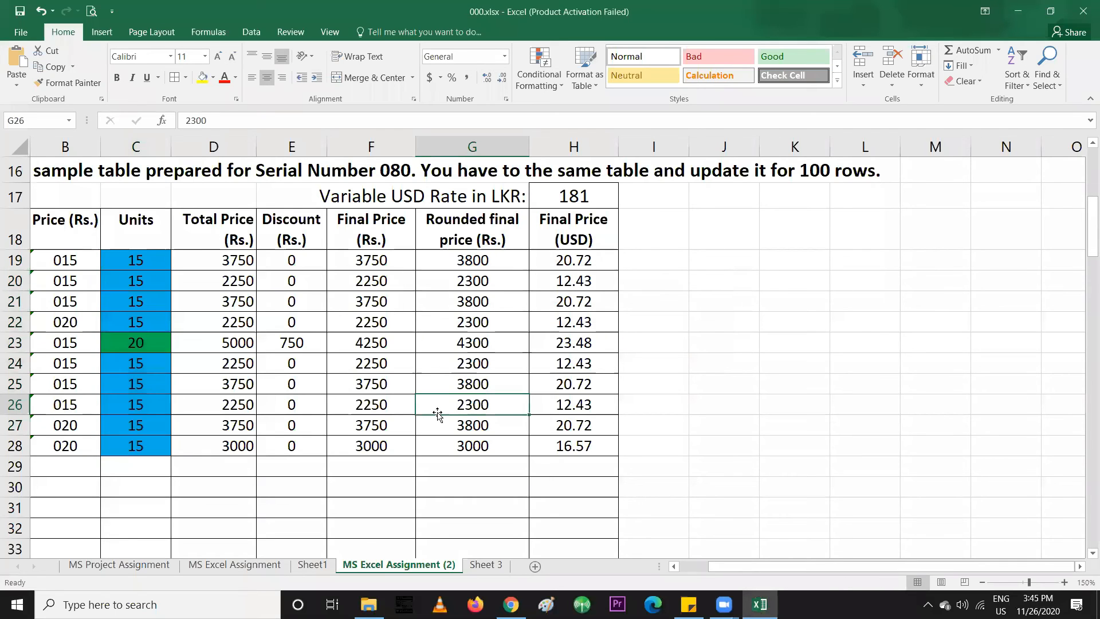
click(129, 279)
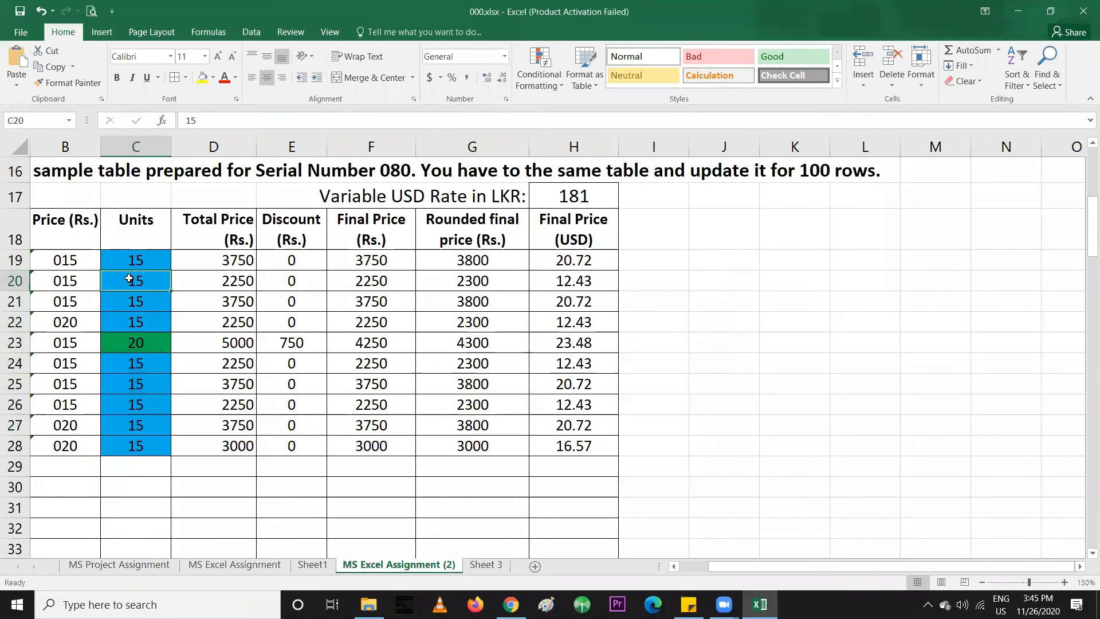
text(20)
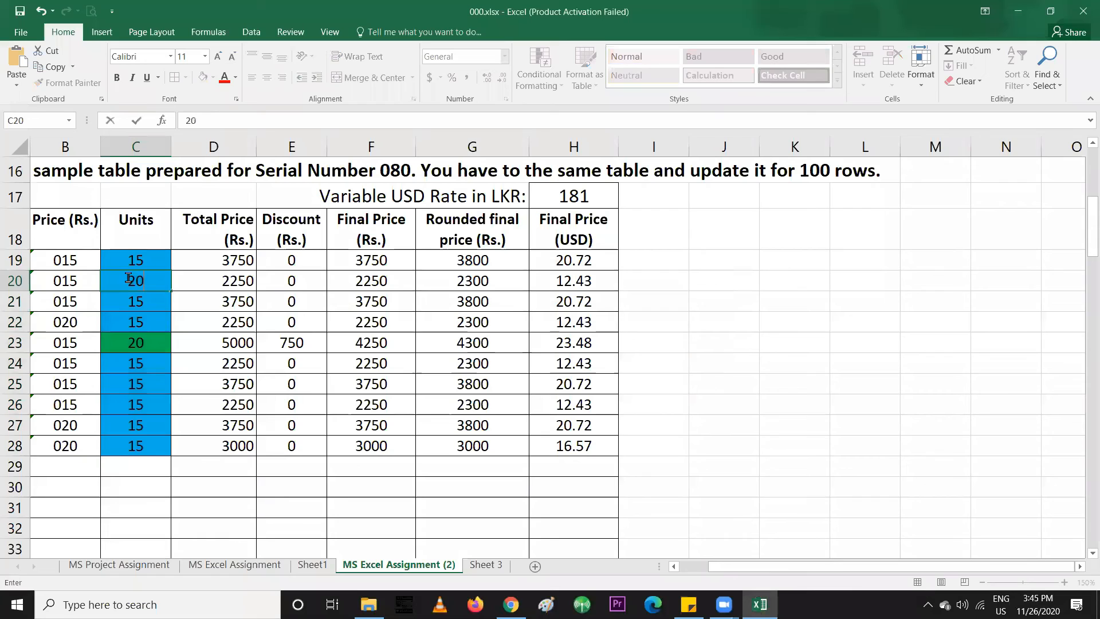
key(Return)
click(131, 404)
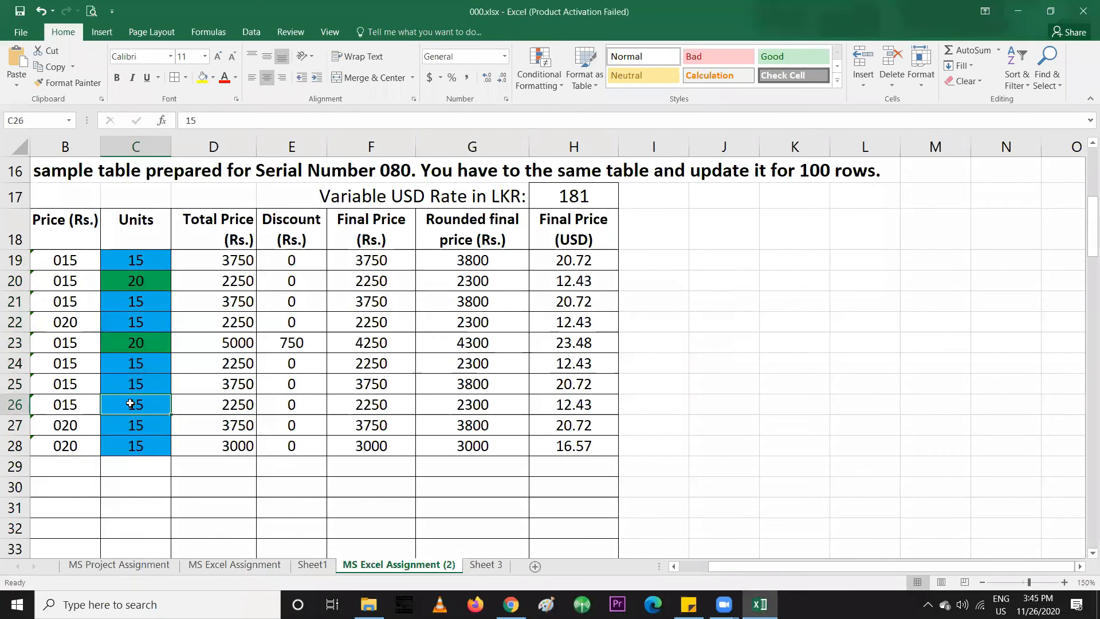
text(20)
key(Return)
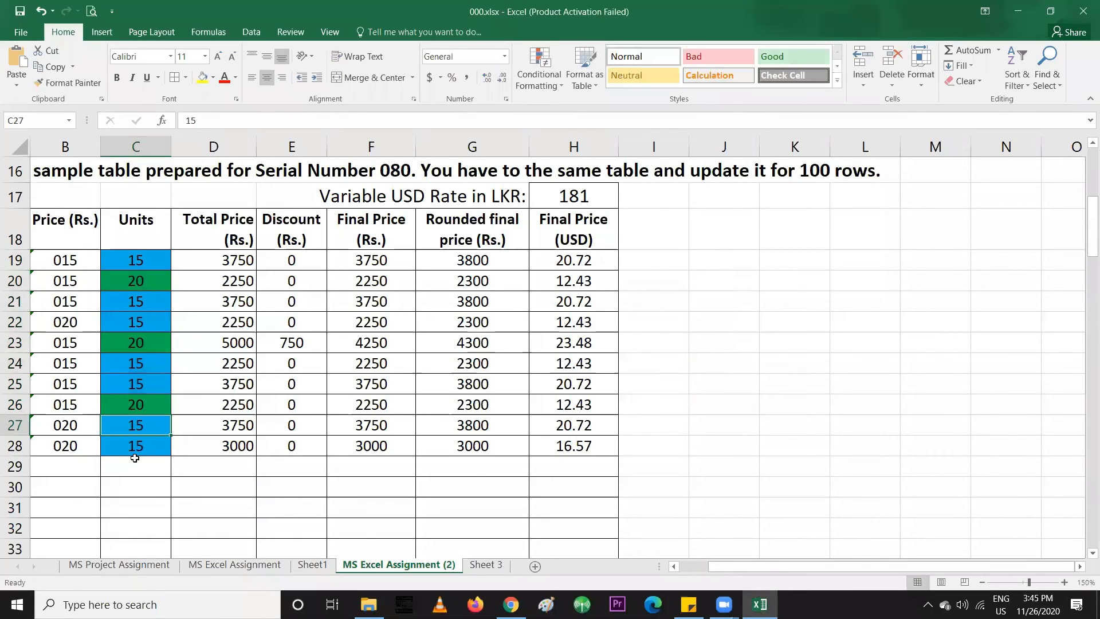
click(135, 445)
click(143, 344)
text(15)
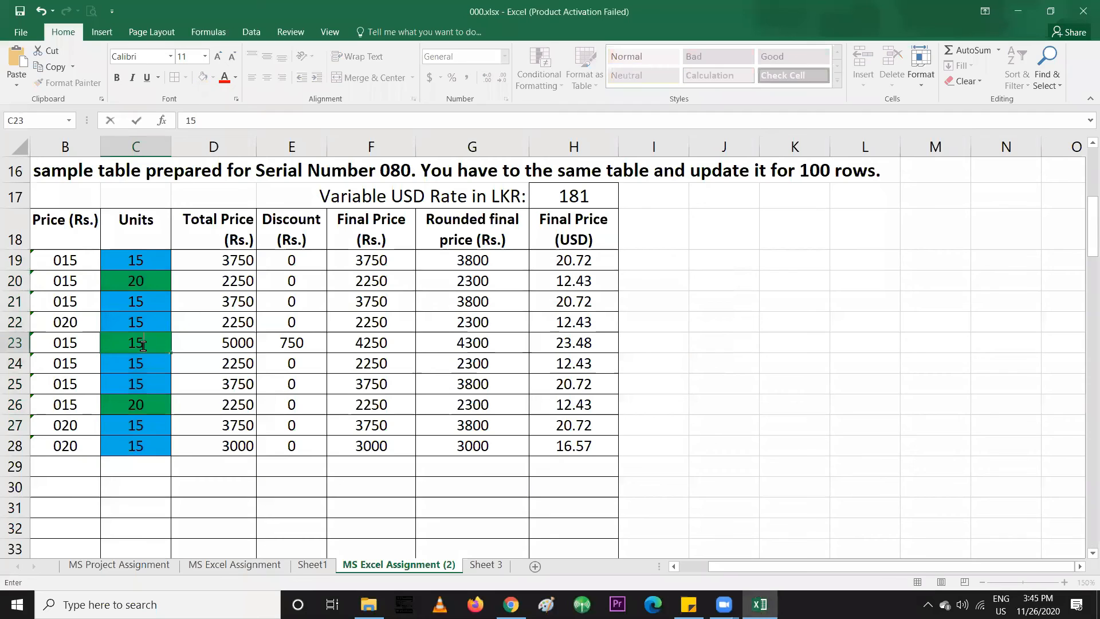
key(Return)
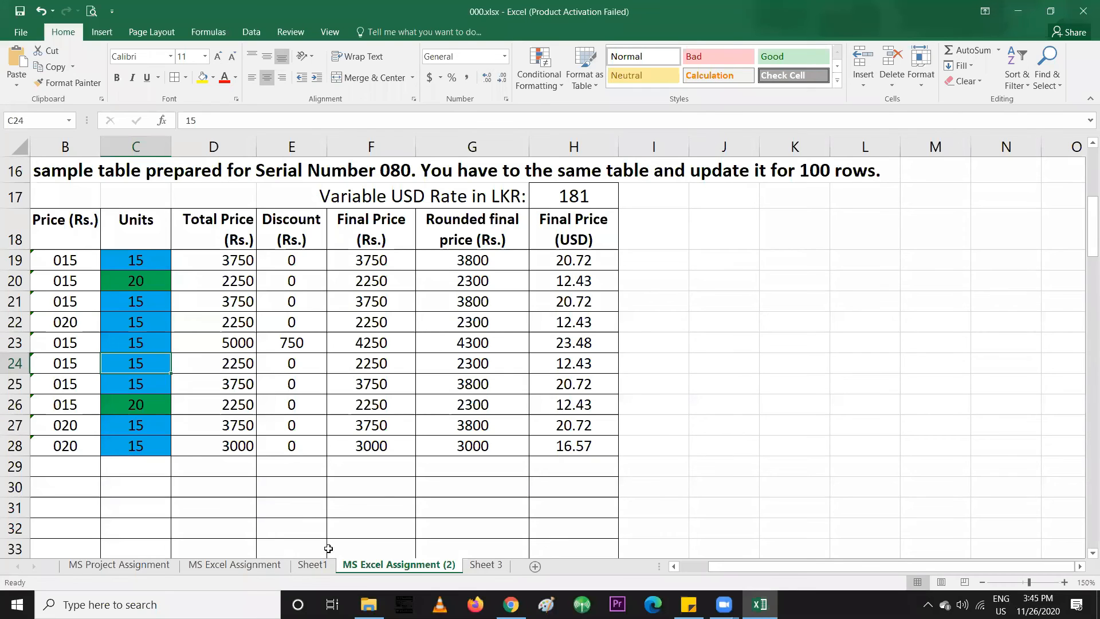
click(430, 480)
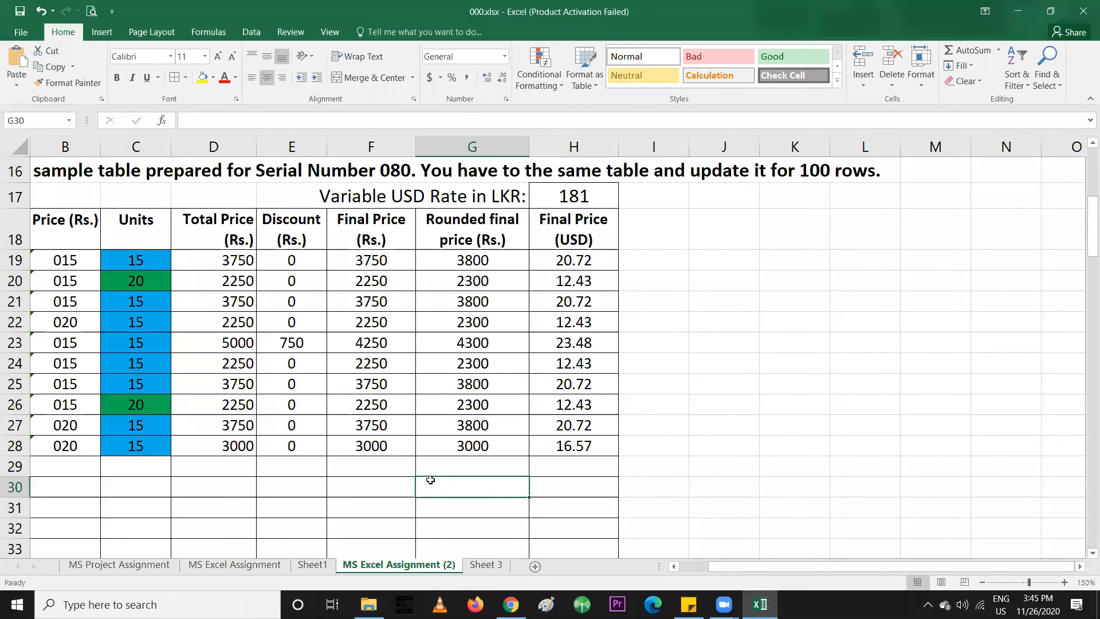
Minimize Excel and open Google Sheets' Conditional formatting panel for C2:C101
click(1020, 12)
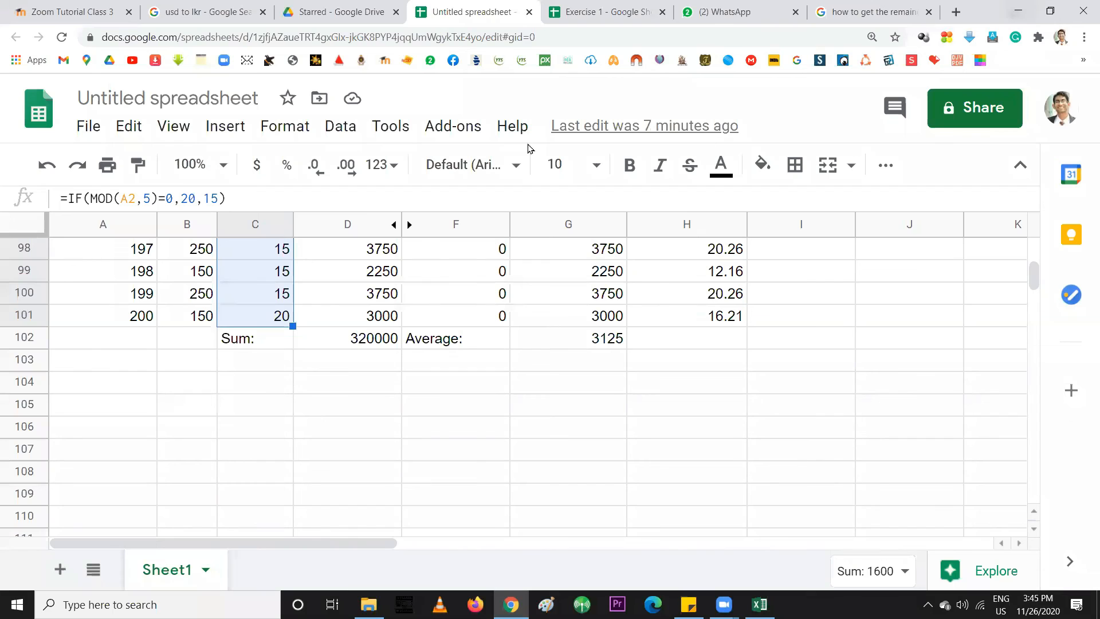
click(280, 131)
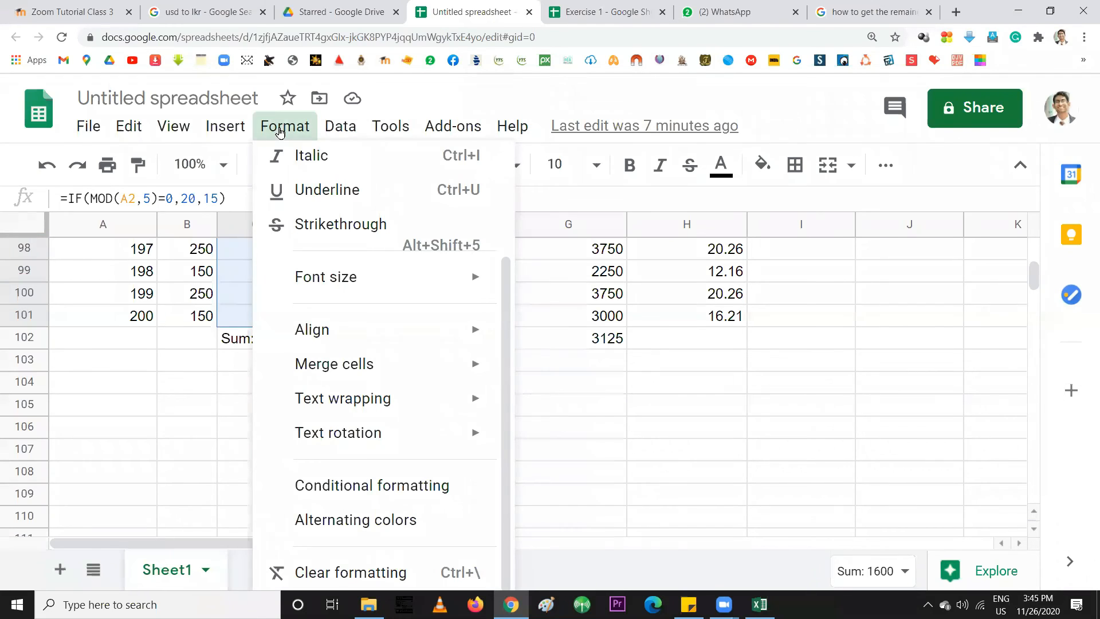
click(384, 496)
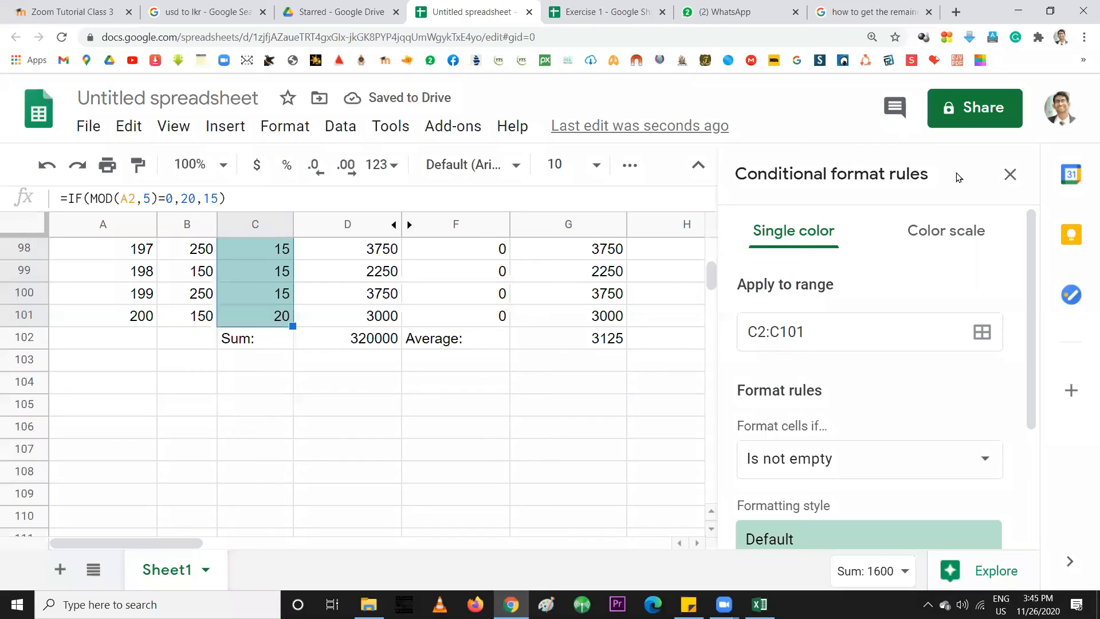
scroll(834, 334, down, 1)
scroll(835, 336, up, 1)
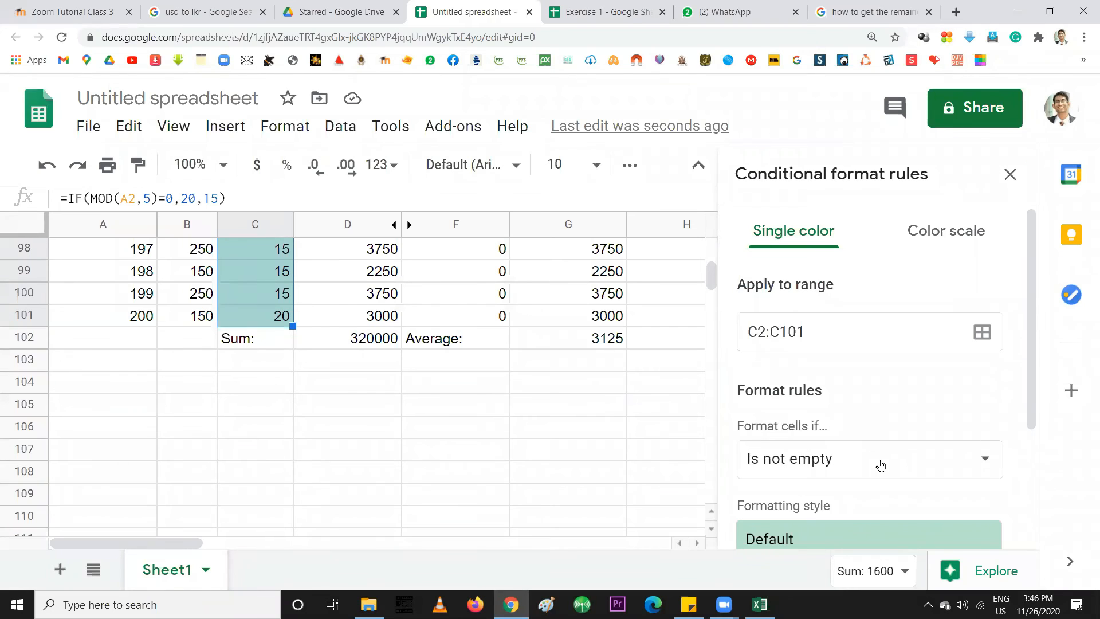
Set the rule's 'Format cells if' condition to 'Is equal to'
click(878, 461)
scroll(831, 460, down, 1)
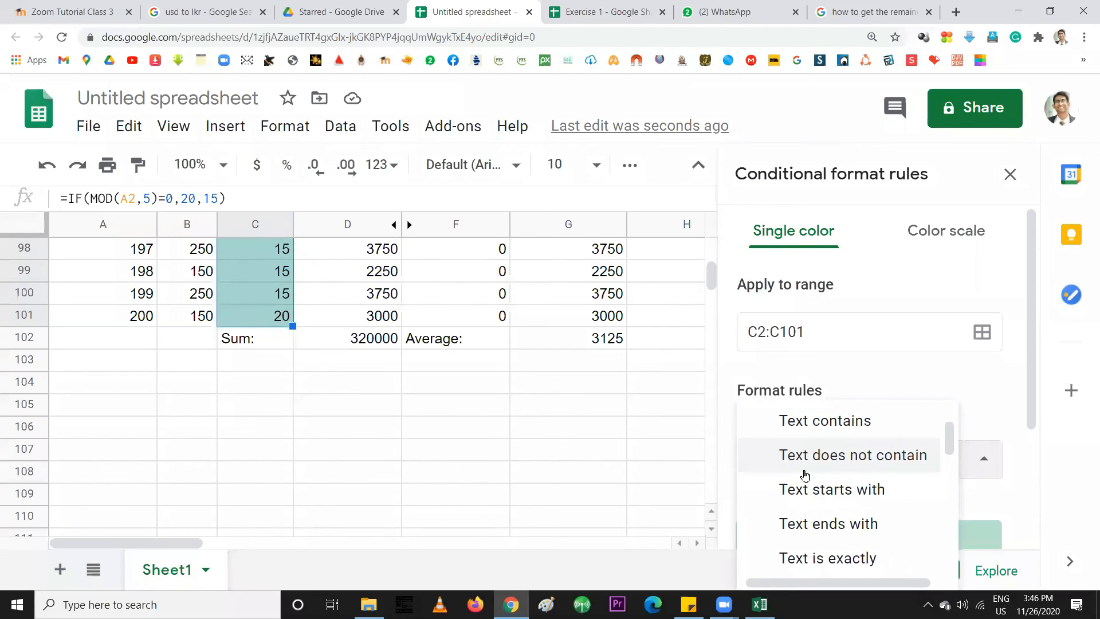
scroll(805, 475, down, 1)
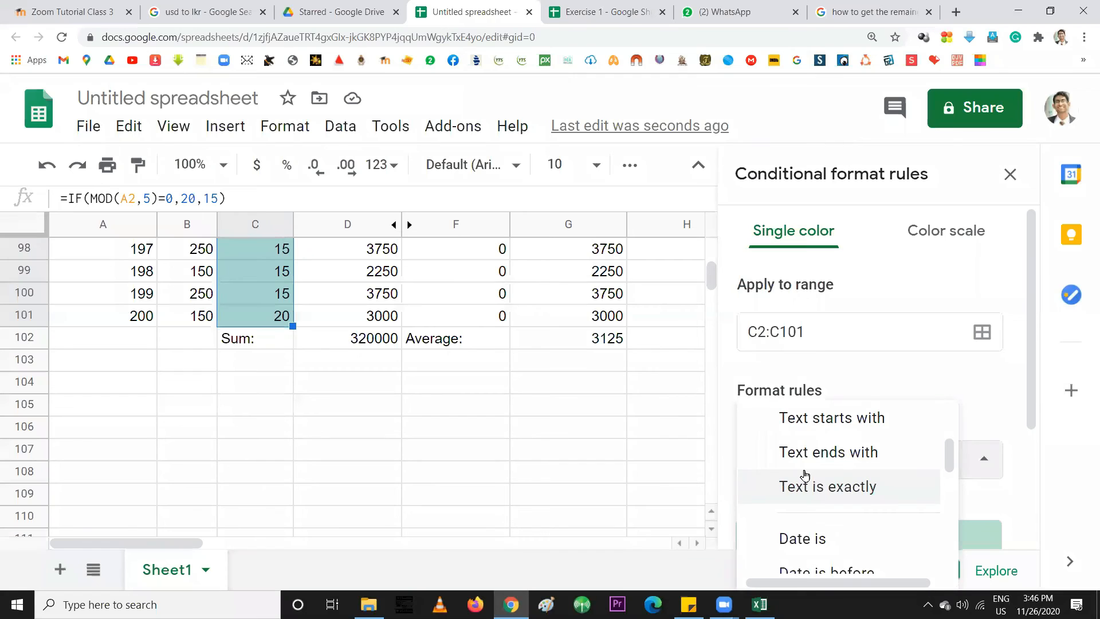
scroll(805, 475, down, 1)
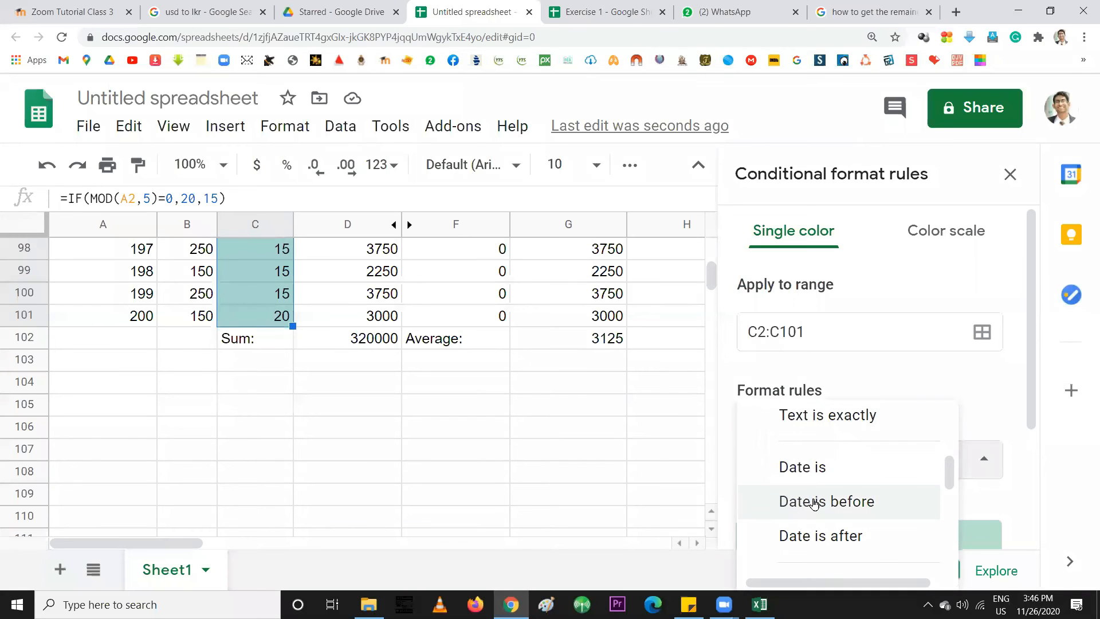
scroll(815, 502, down, 4)
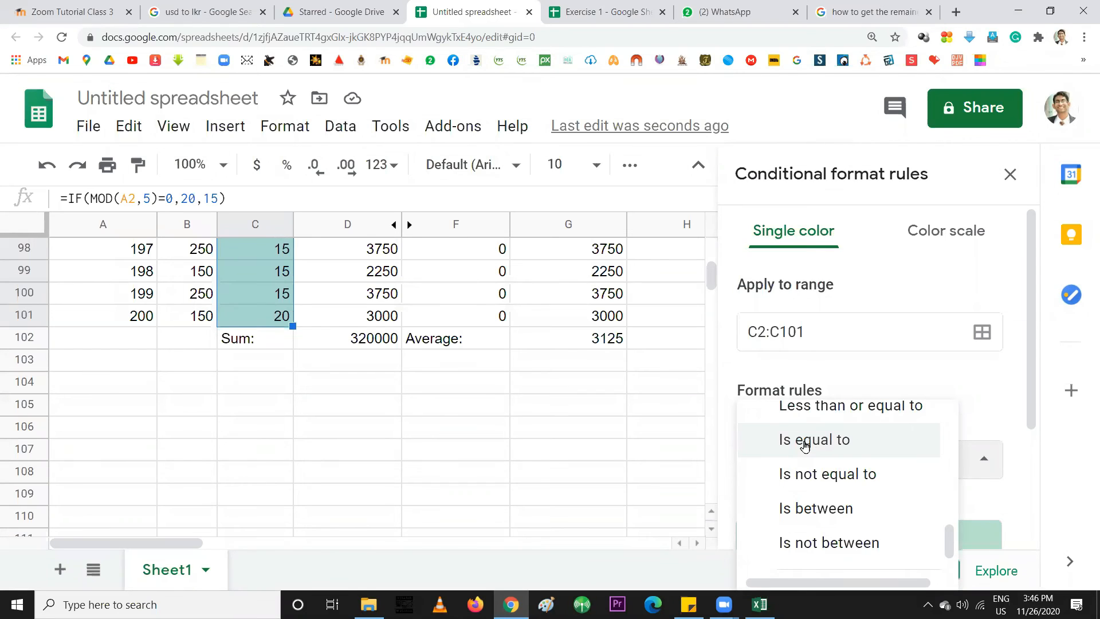
scroll(819, 504, down, 1)
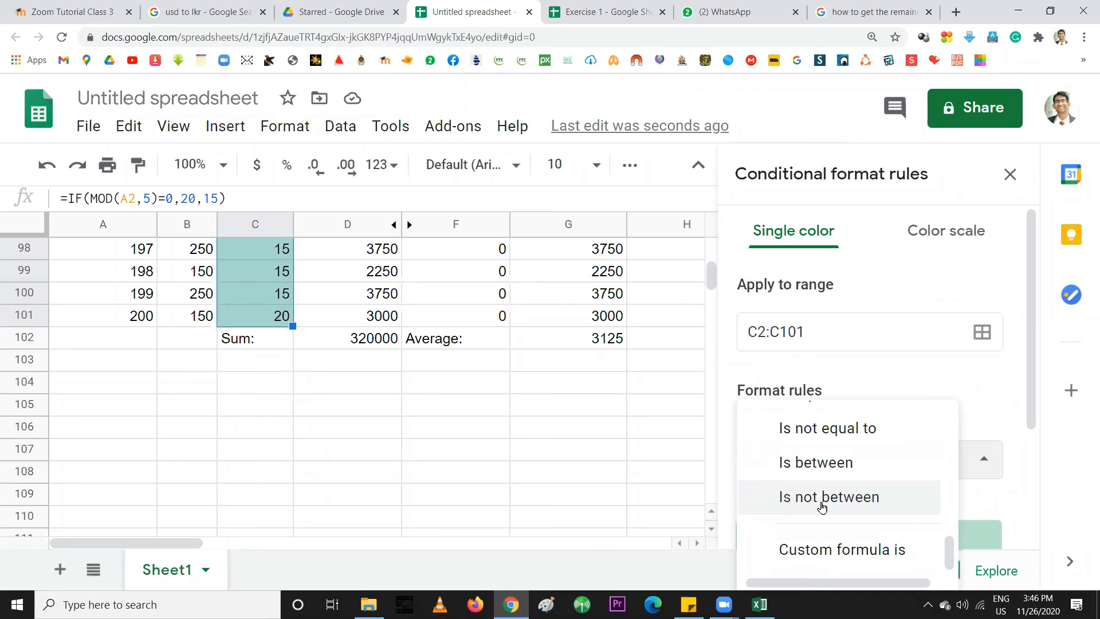
scroll(821, 512, up, 3)
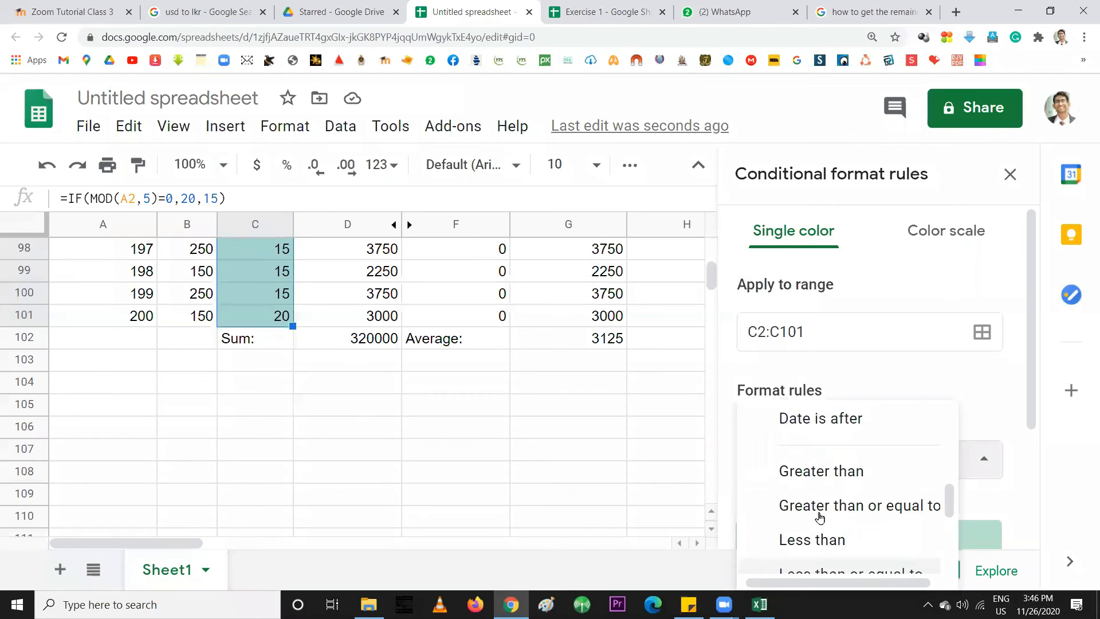
scroll(799, 497, up, 3)
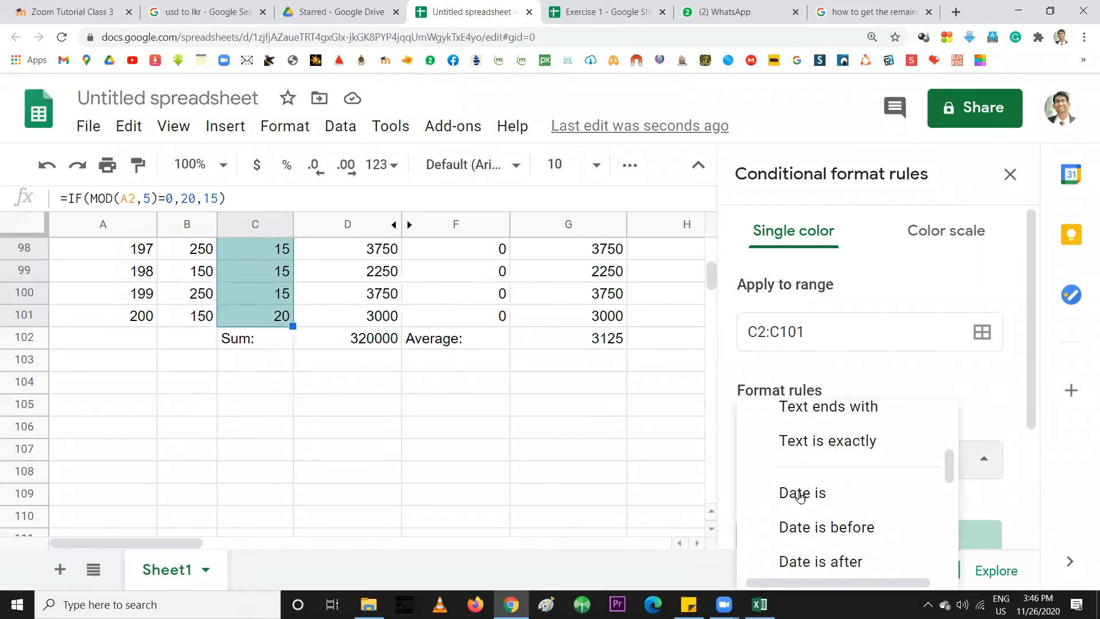
scroll(801, 496, up, 2)
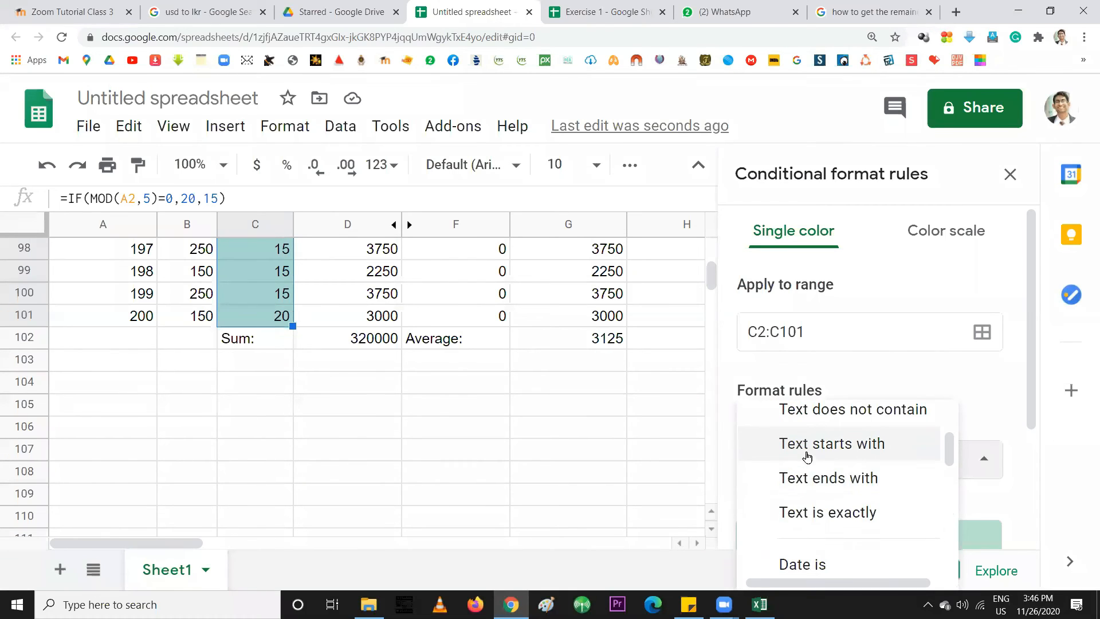
scroll(812, 454, up, 2)
scroll(812, 454, down, 2)
scroll(813, 454, down, 4)
scroll(816, 446, down, 2)
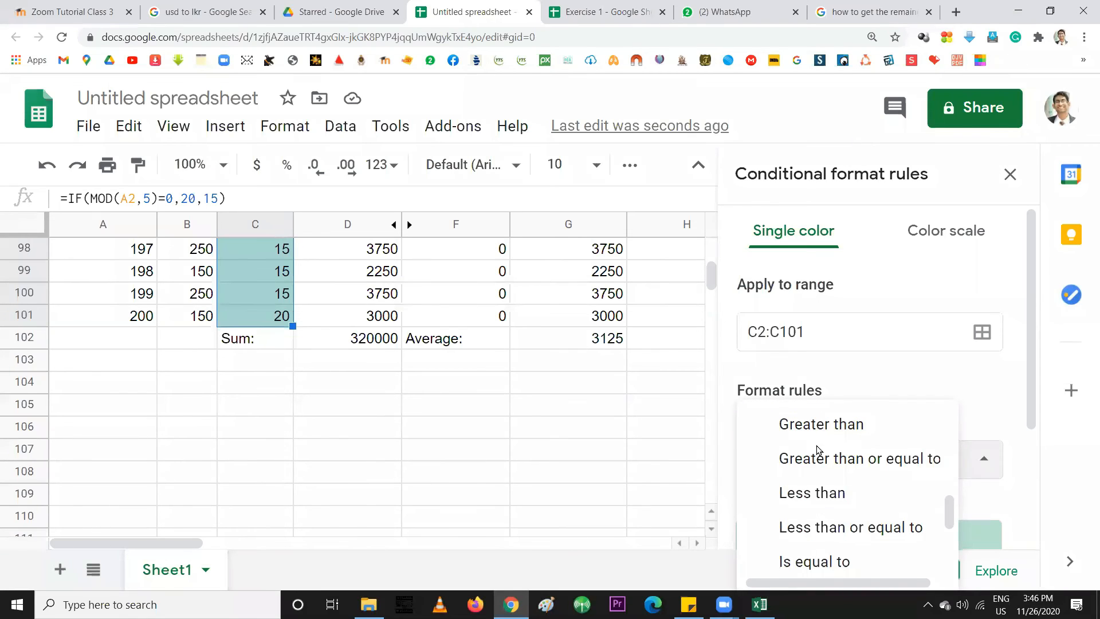
scroll(817, 451, down, 4)
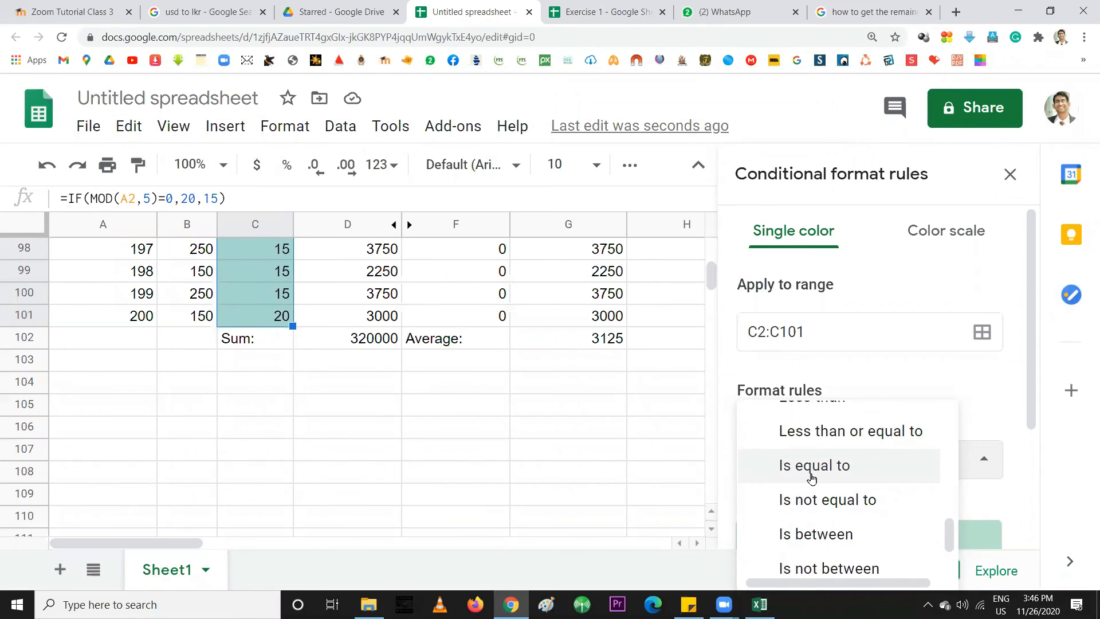
scroll(810, 473, up, 2)
click(810, 473)
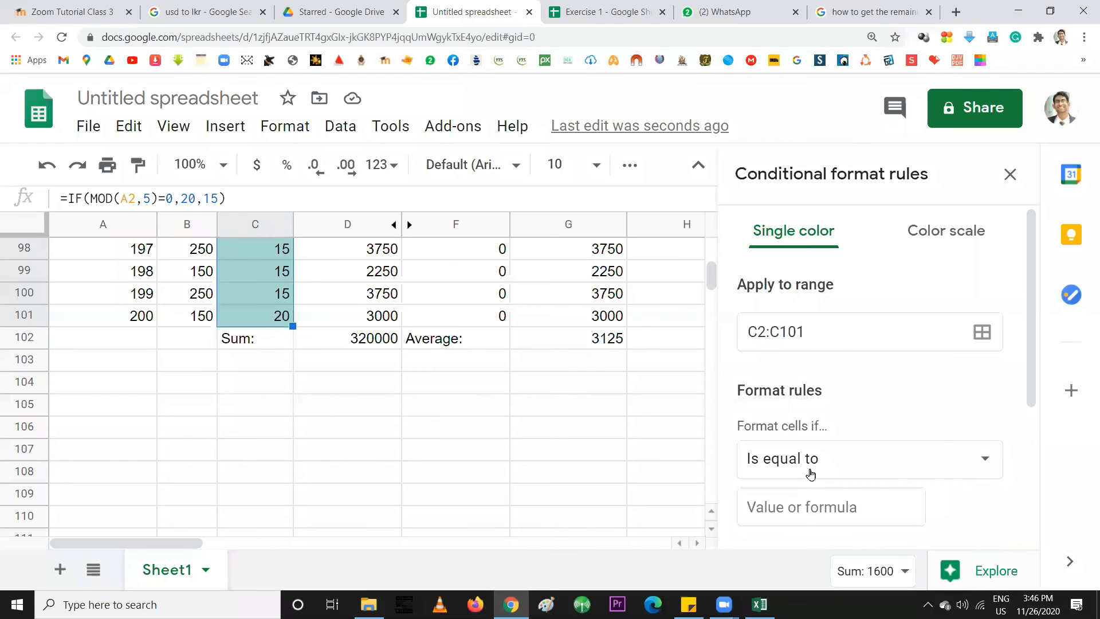
Enter 15 as the rule's comparison value and give matching cells a cyan fill
click(787, 513)
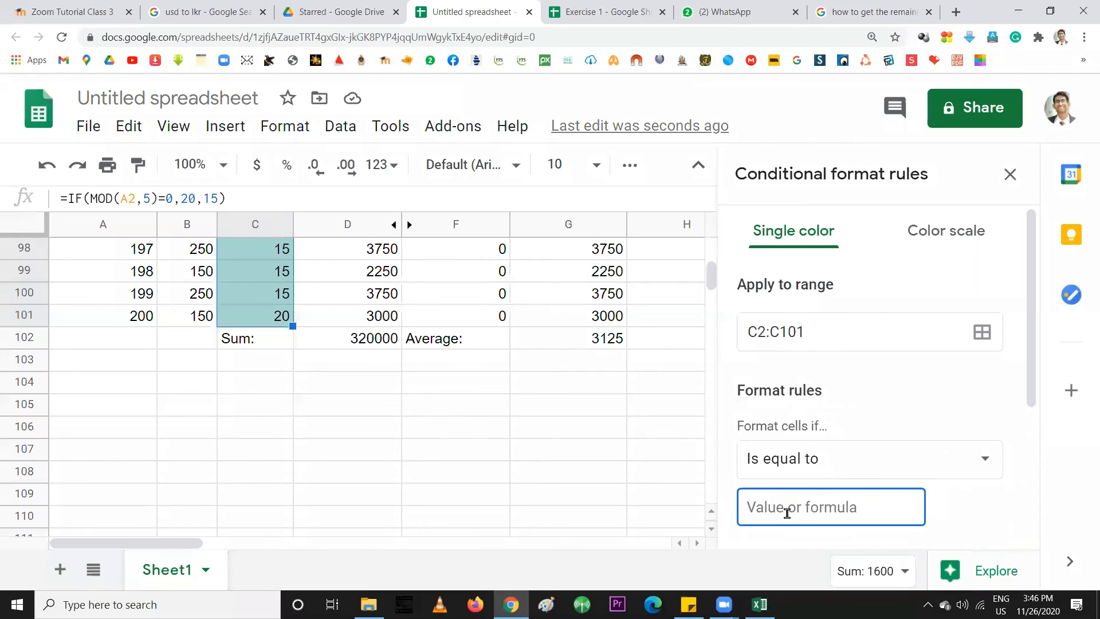
text(15)
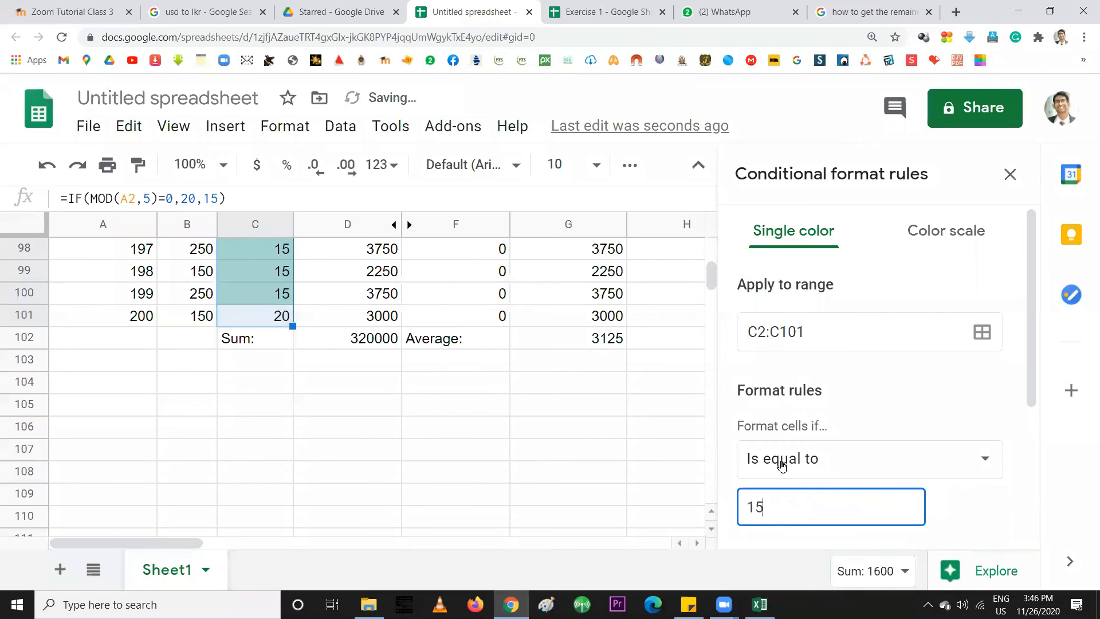
scroll(784, 465, down, 1)
scroll(784, 465, down, 2)
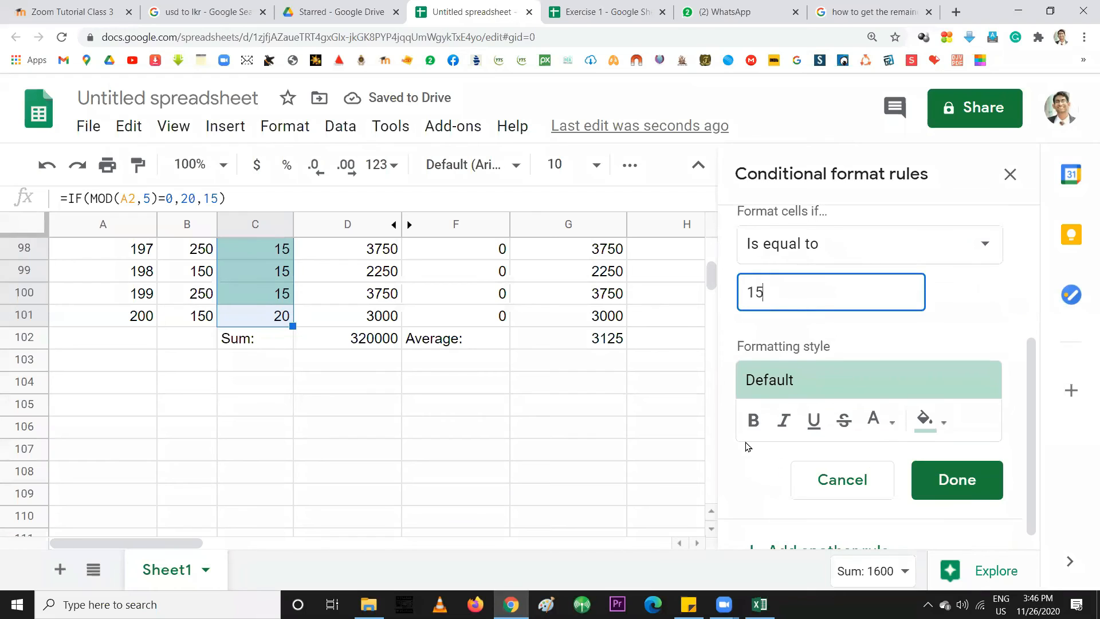
click(944, 429)
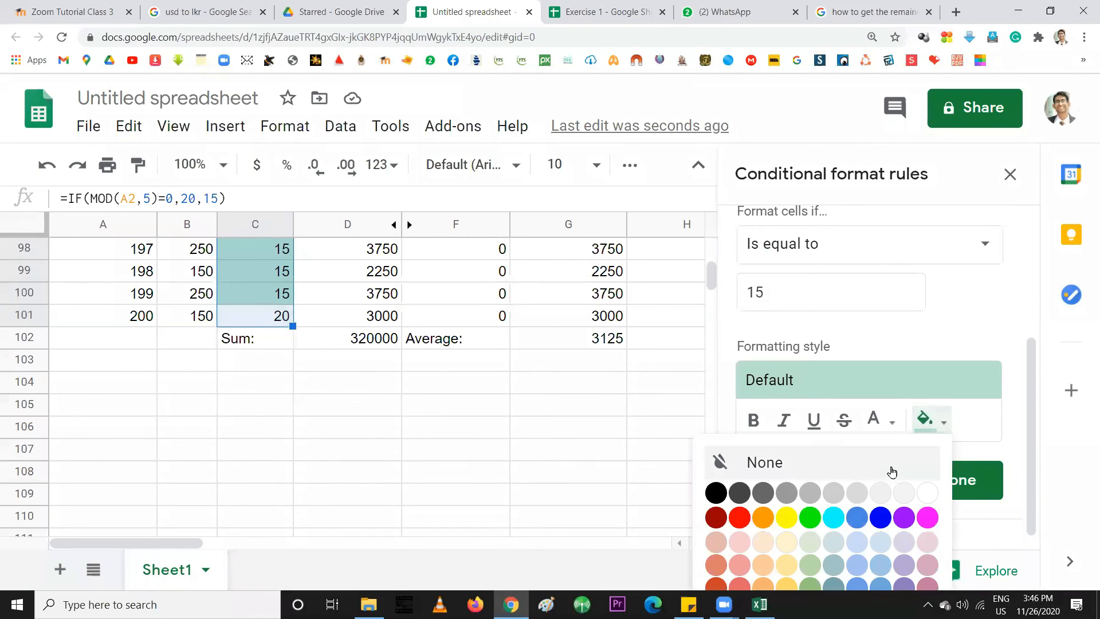
click(831, 523)
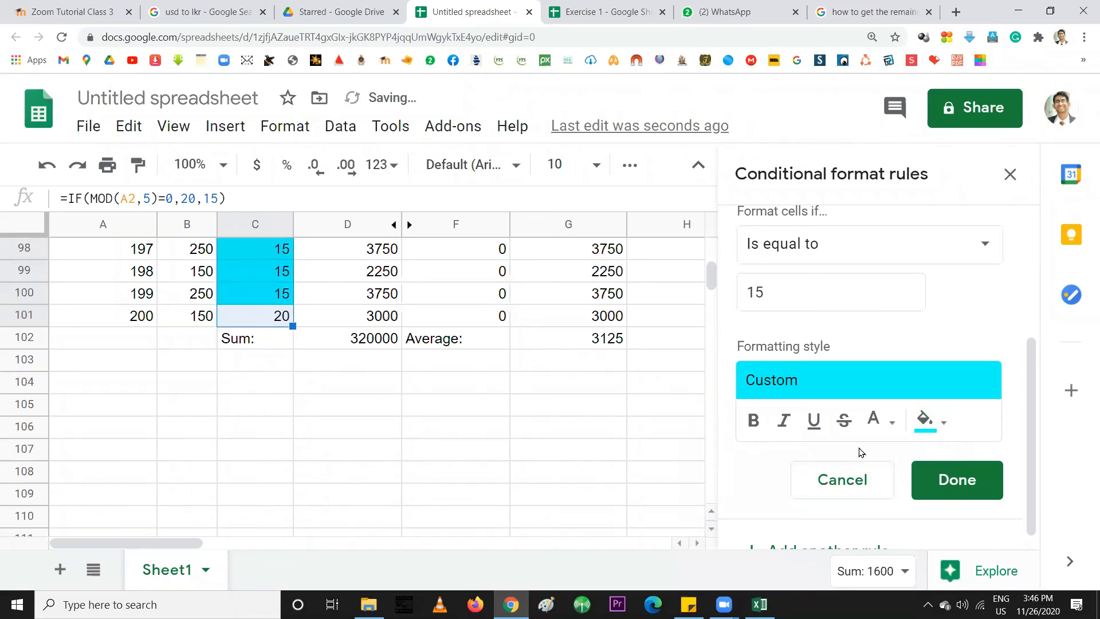
scroll(222, 314, up, 4)
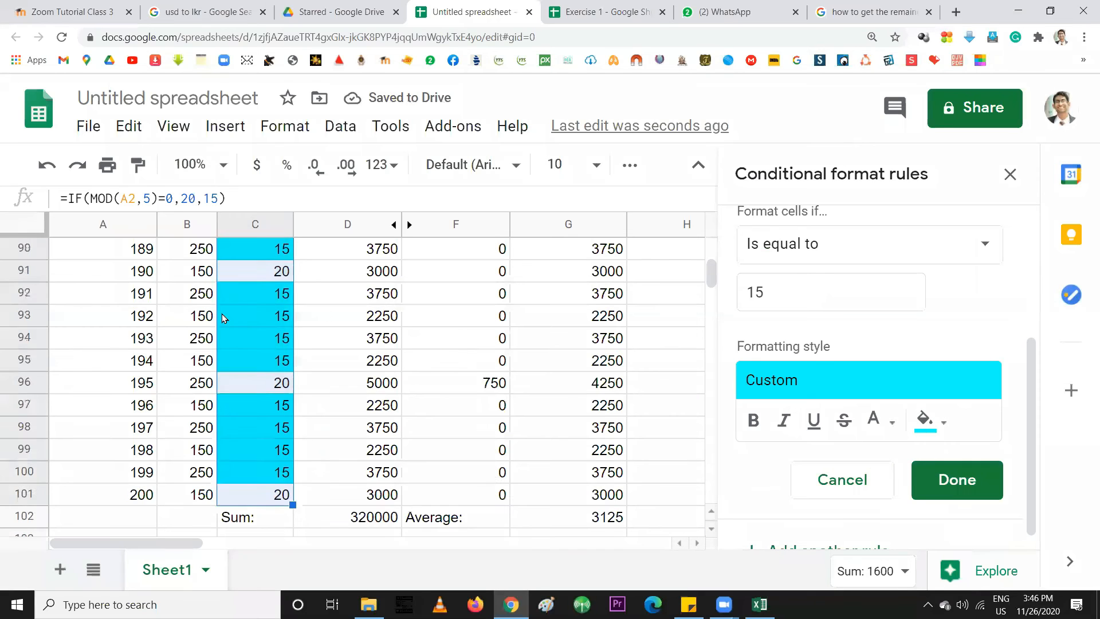
scroll(222, 315, up, 4)
scroll(222, 314, down, 5)
scroll(790, 327, down, 1)
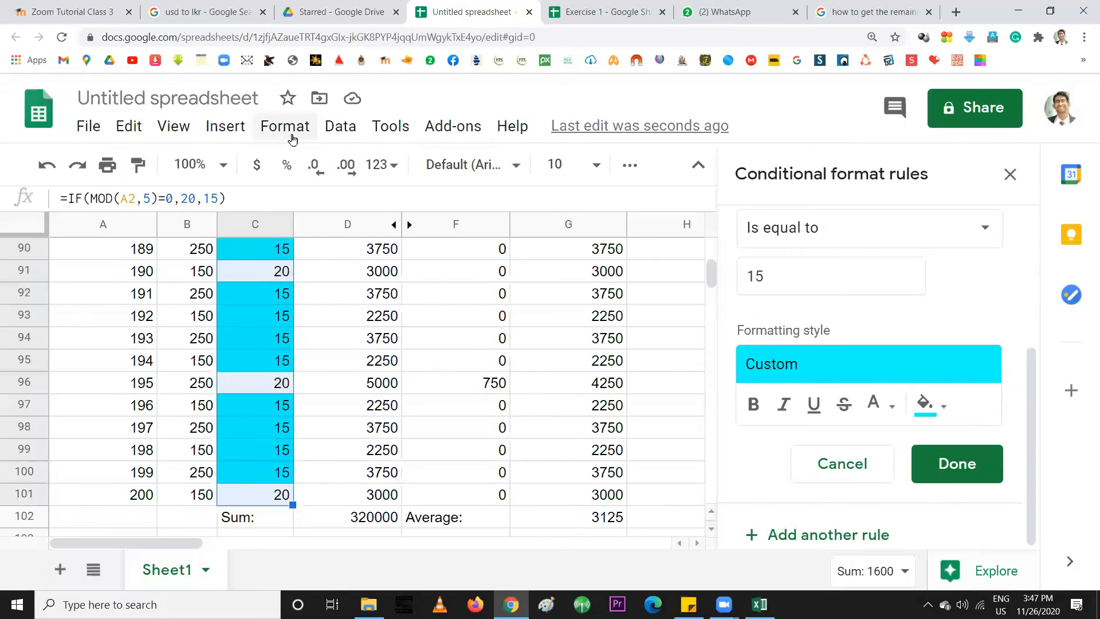
Add another rule that compares against 20 and fills matching cells yellow
click(780, 538)
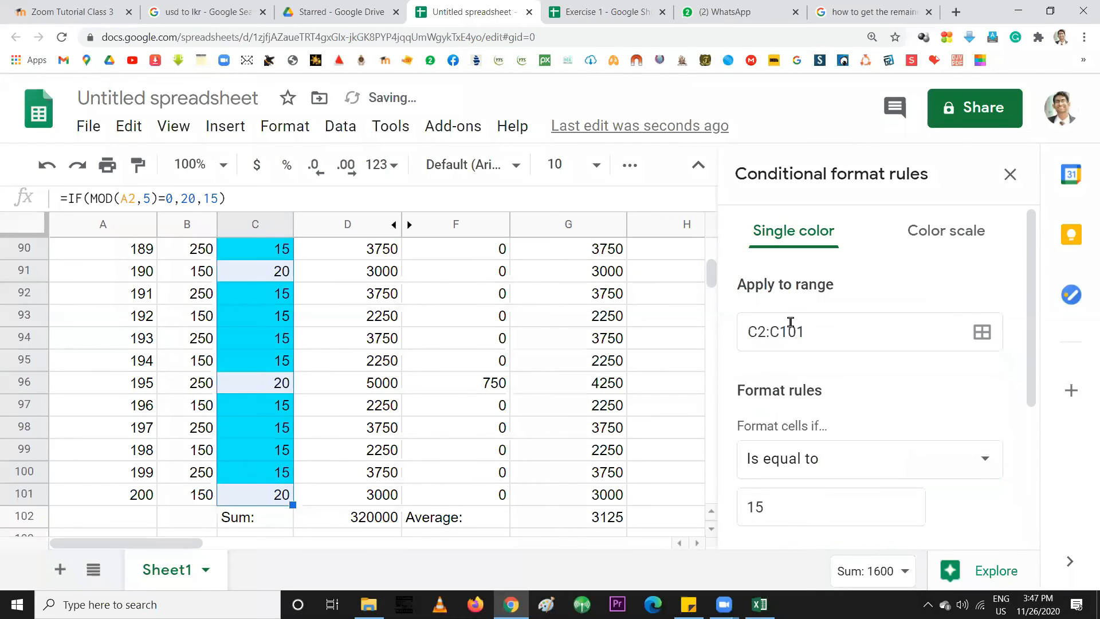
drag(775, 507, 731, 512)
text(20)
scroll(762, 492, down, 3)
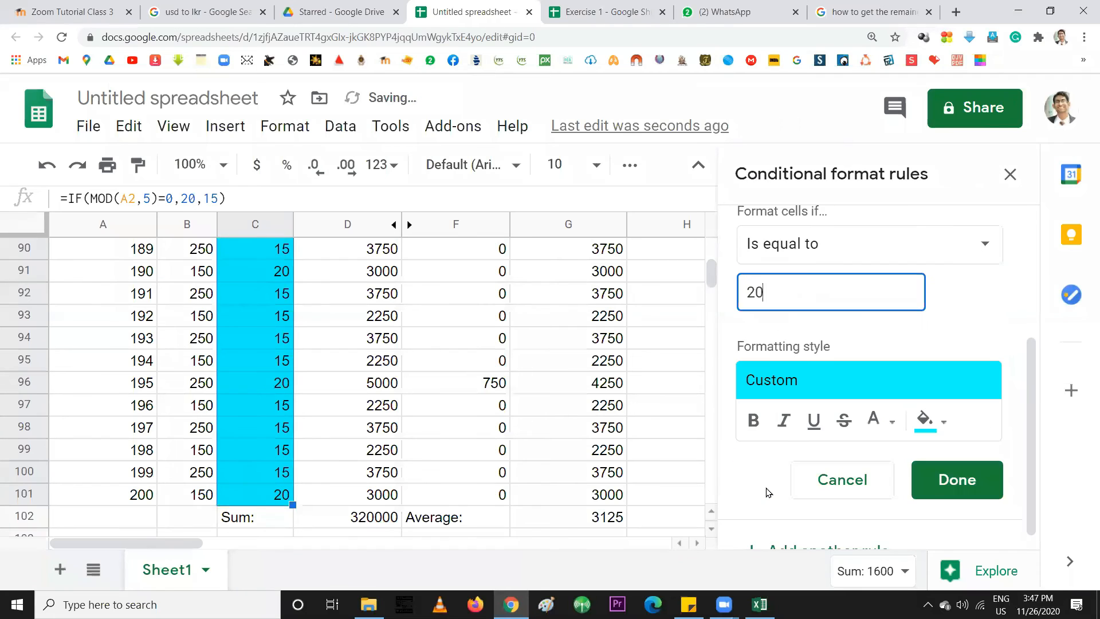
scroll(769, 491, down, 1)
click(923, 412)
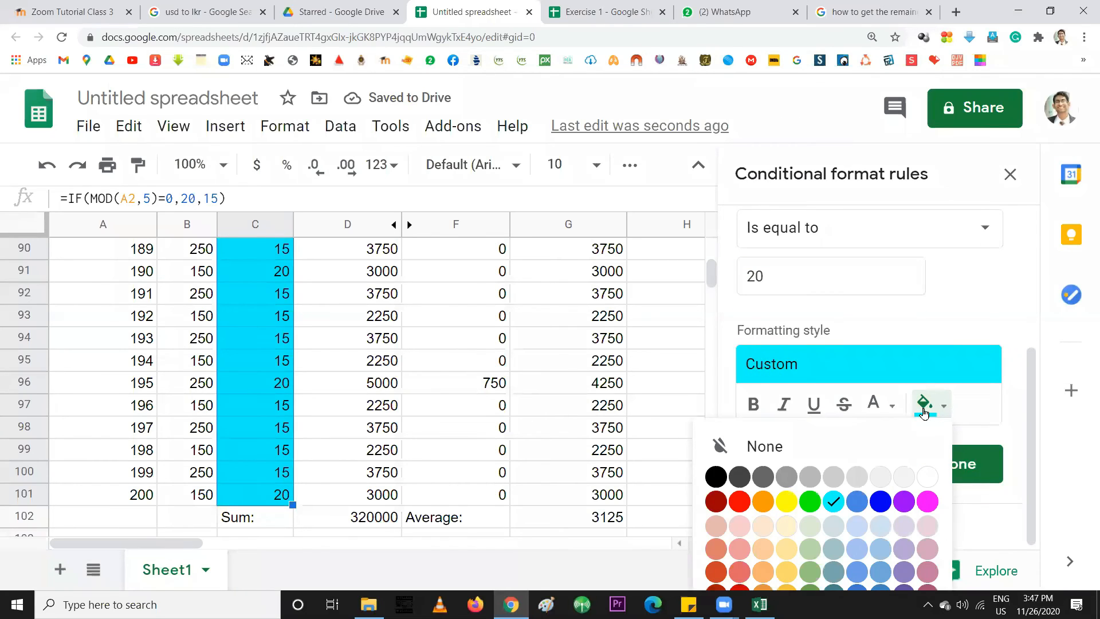
click(787, 502)
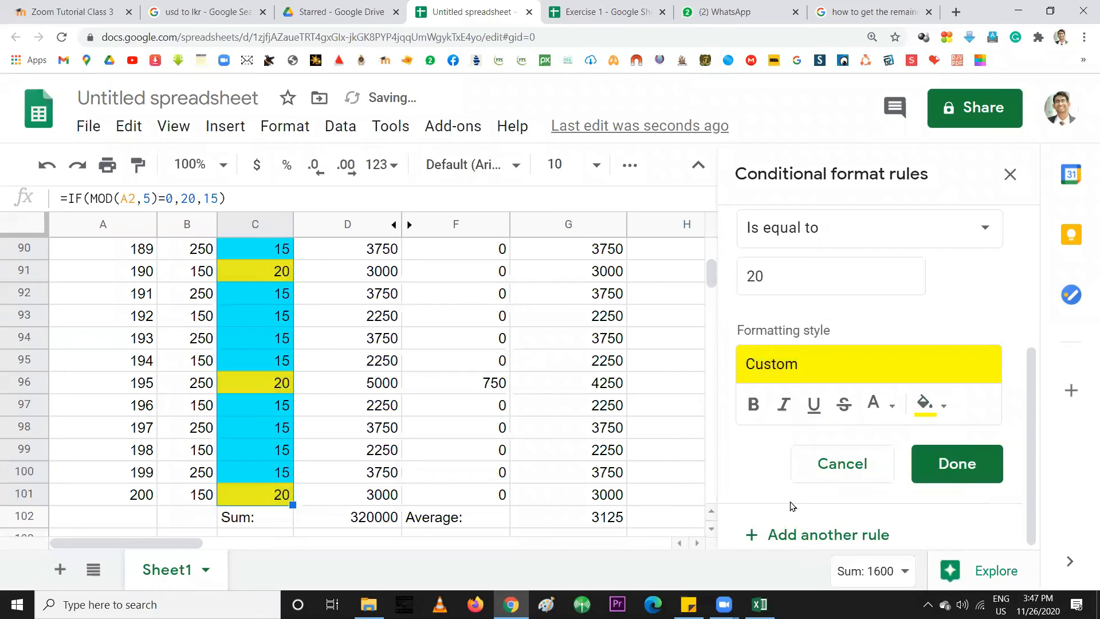
Keep the yellow fill unchanged and save the rule for 20s
click(927, 405)
click(944, 378)
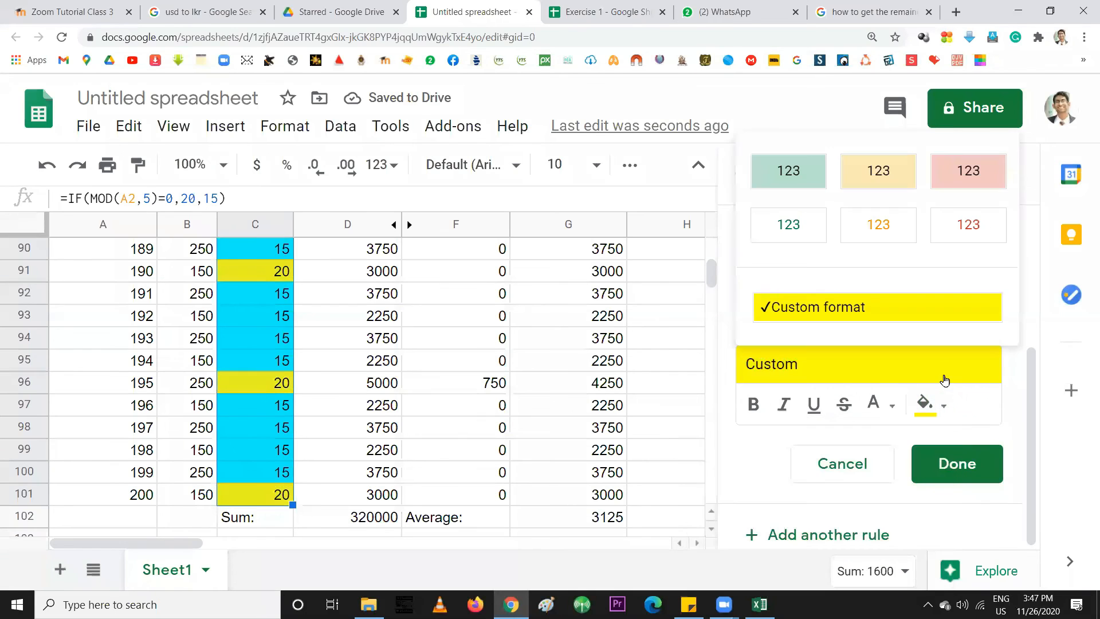
click(941, 408)
click(931, 408)
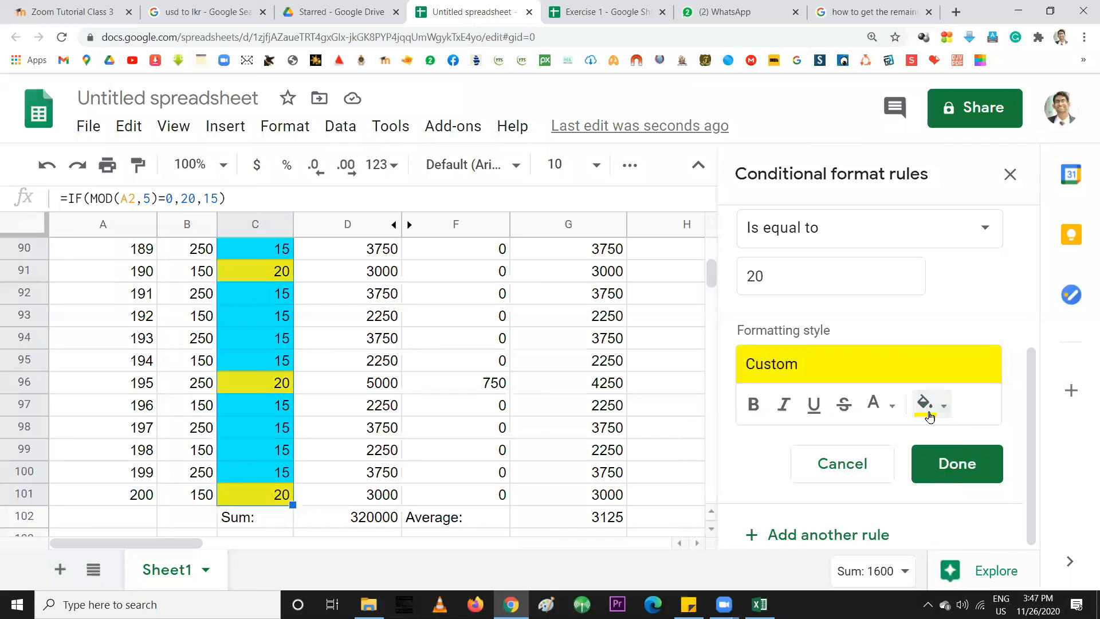
click(956, 478)
scroll(299, 351, up, 5)
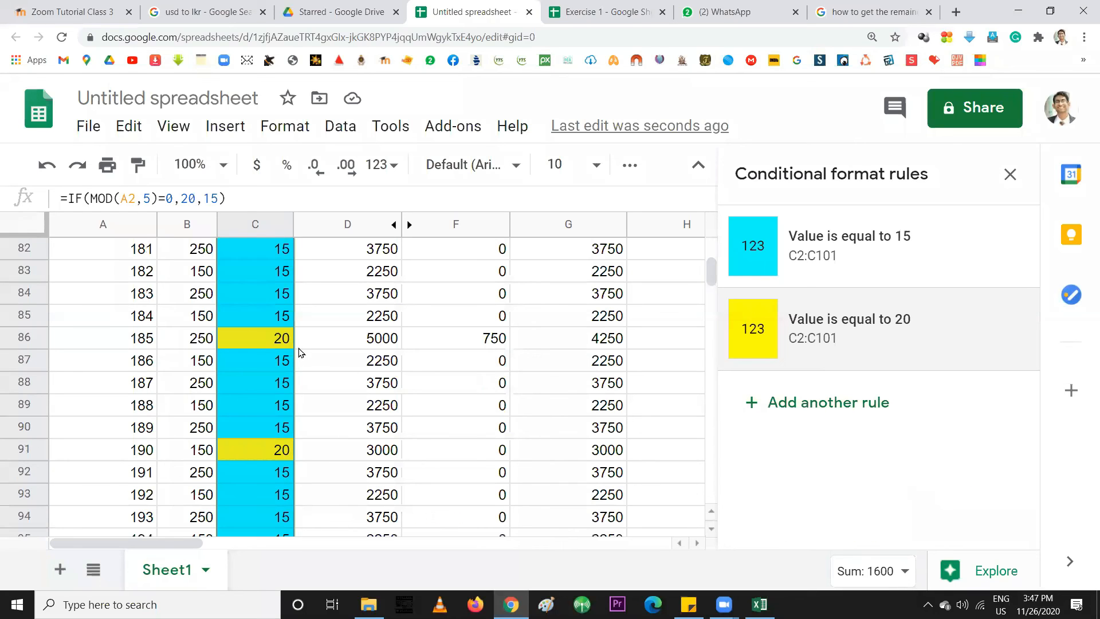
scroll(288, 352, up, 20)
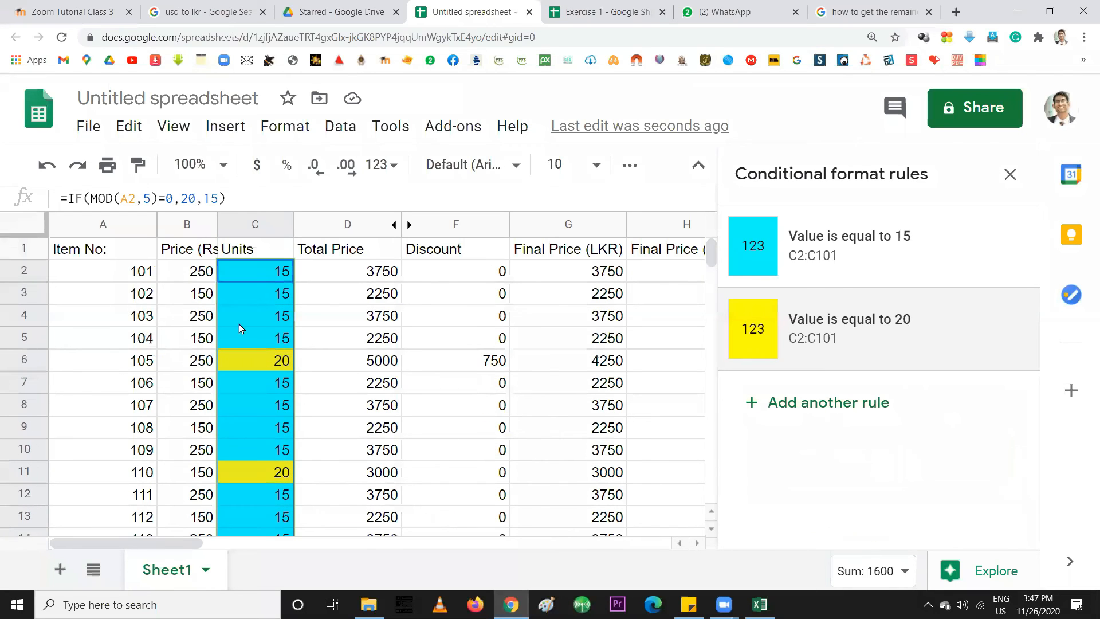
click(131, 273)
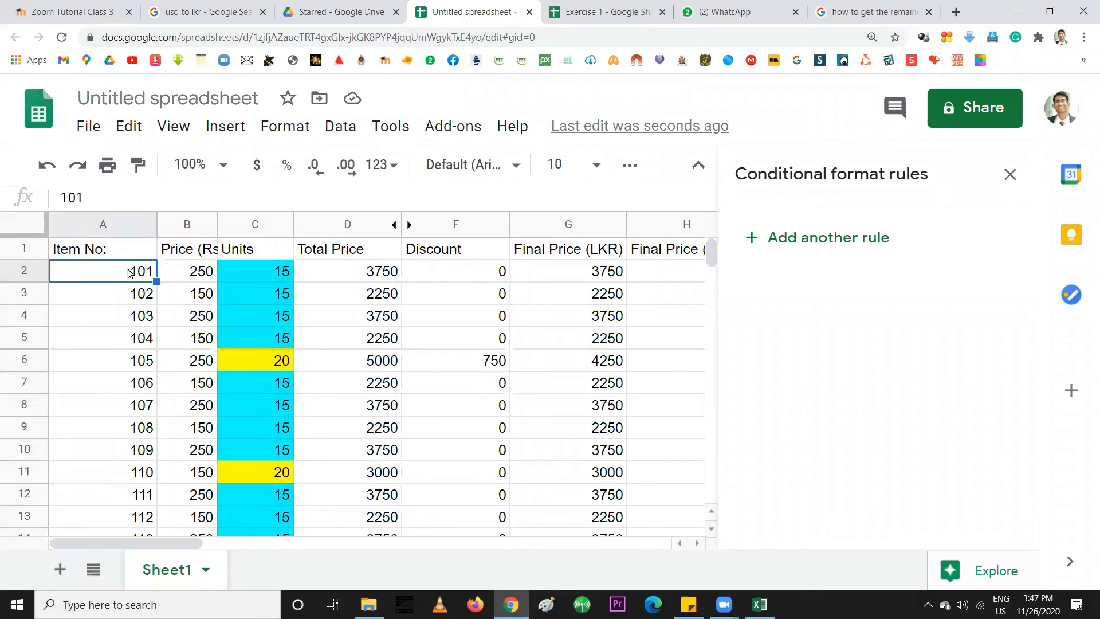
text(100)
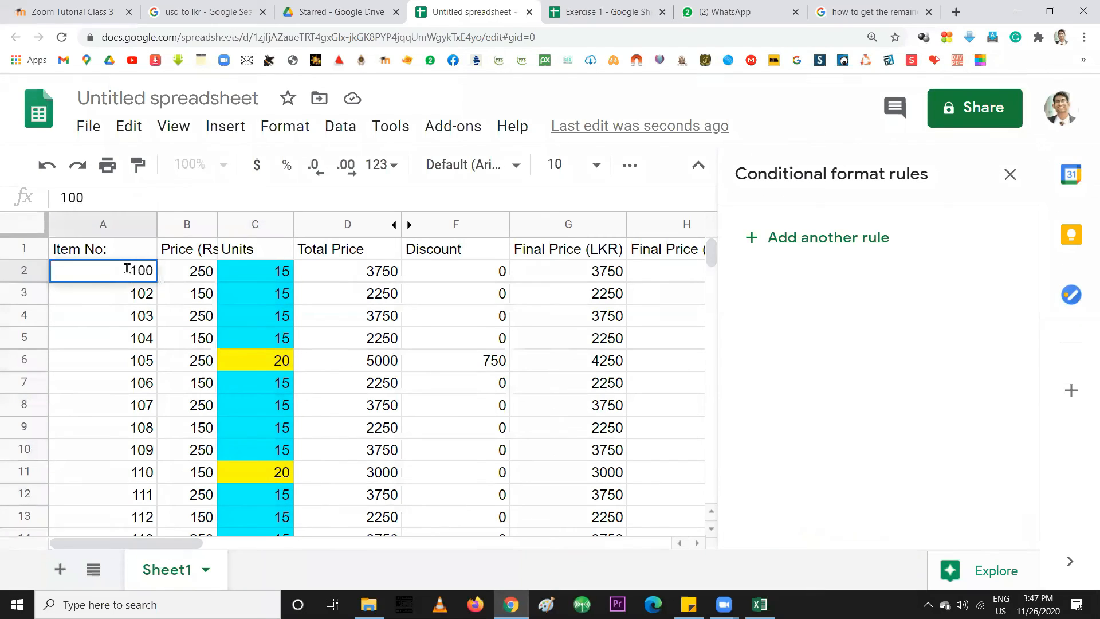
key(Return)
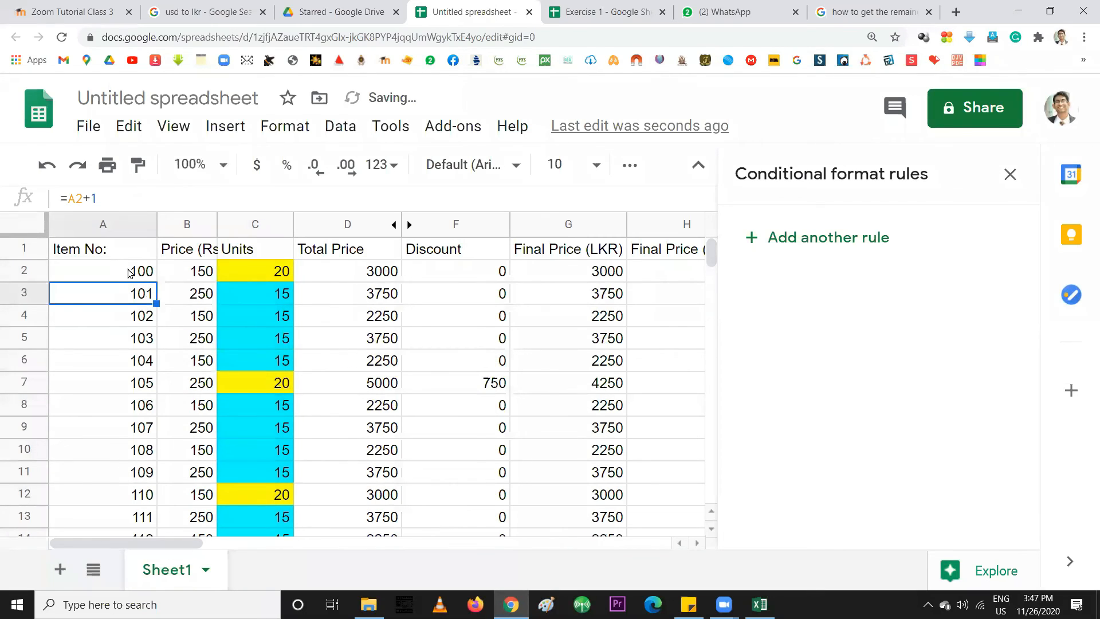
click(287, 280)
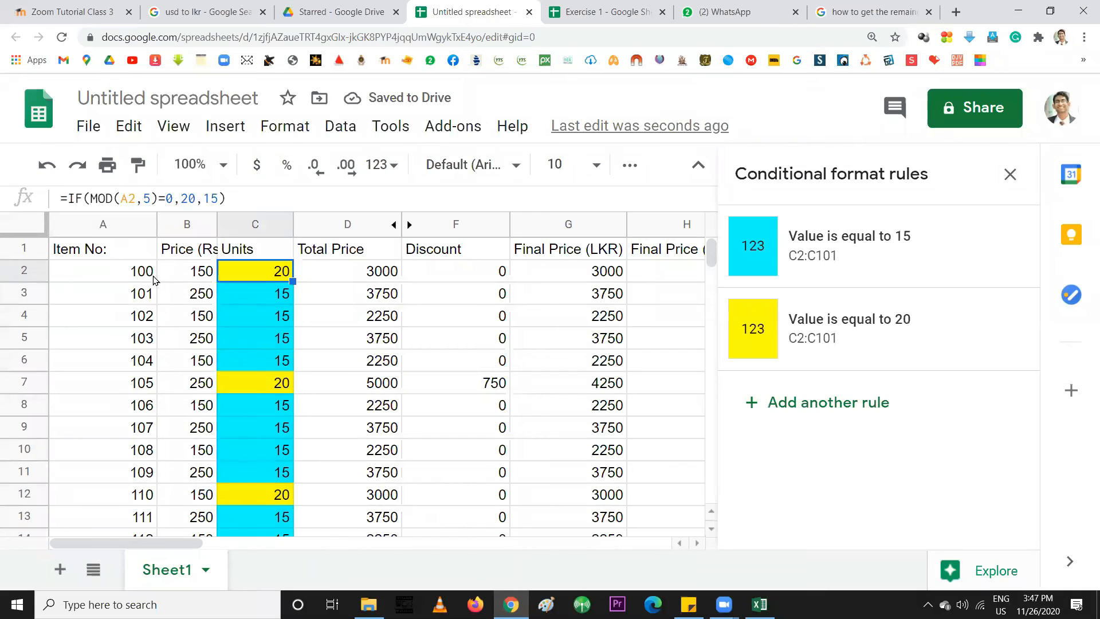
click(136, 277)
text(101)
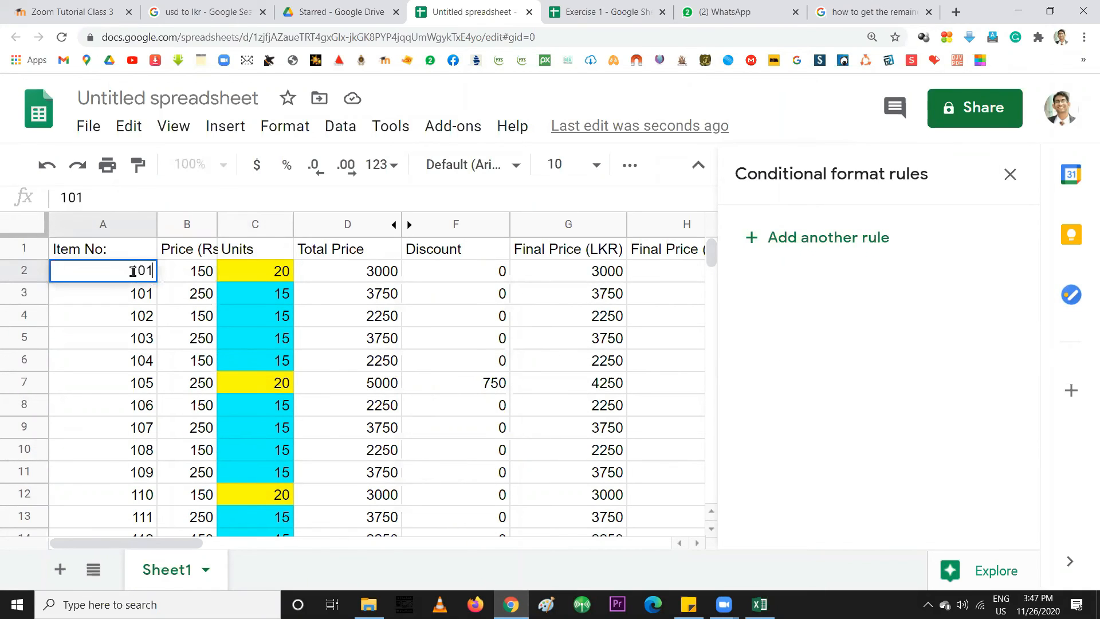
key(Return)
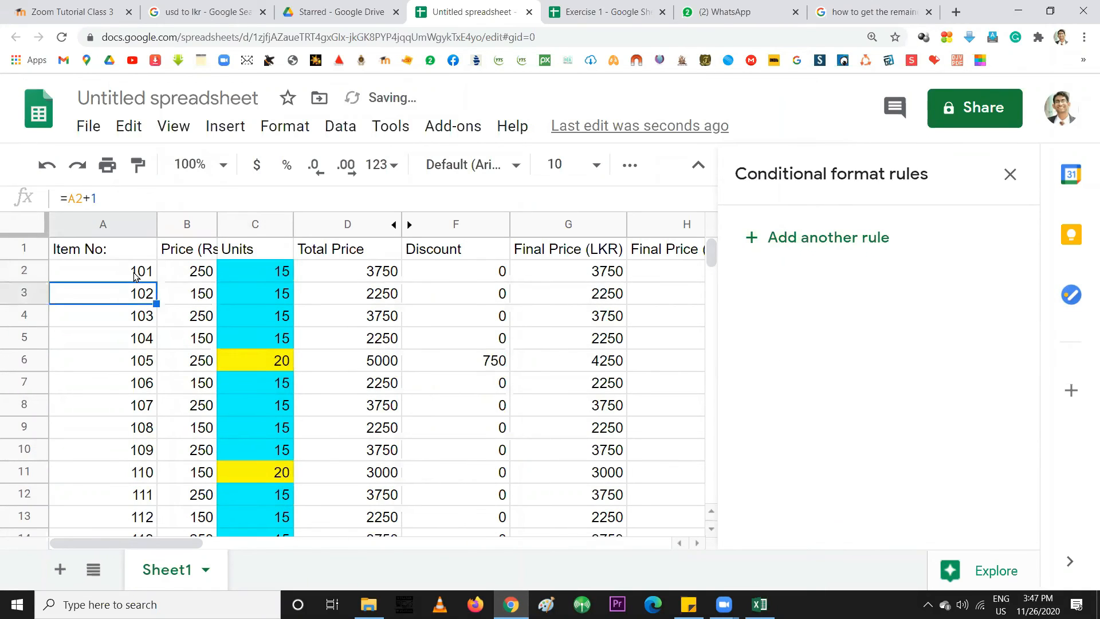
click(266, 274)
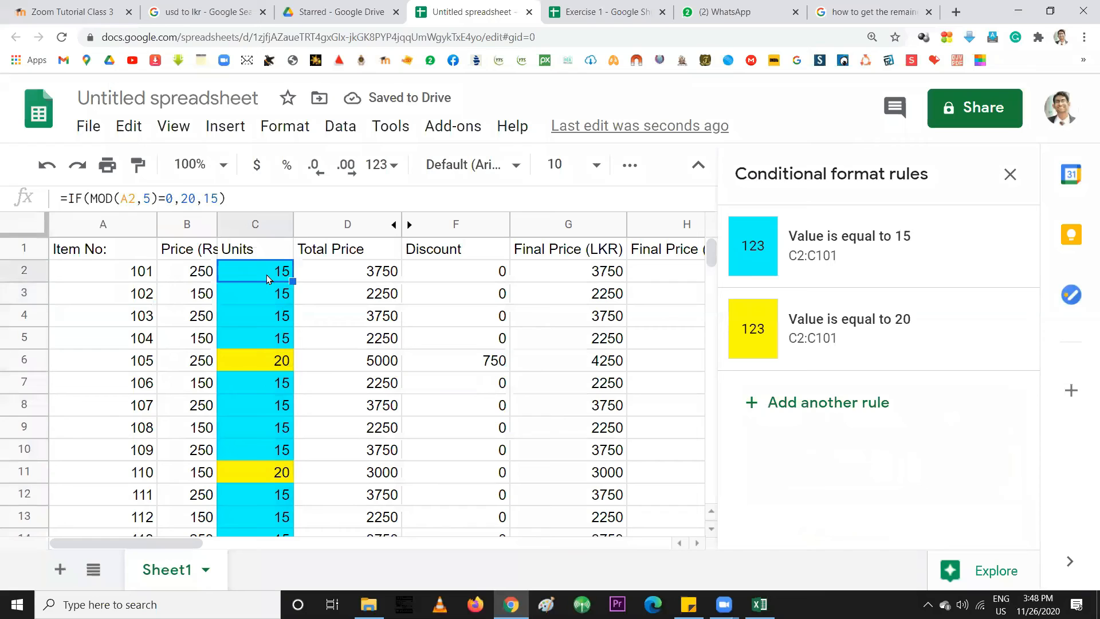
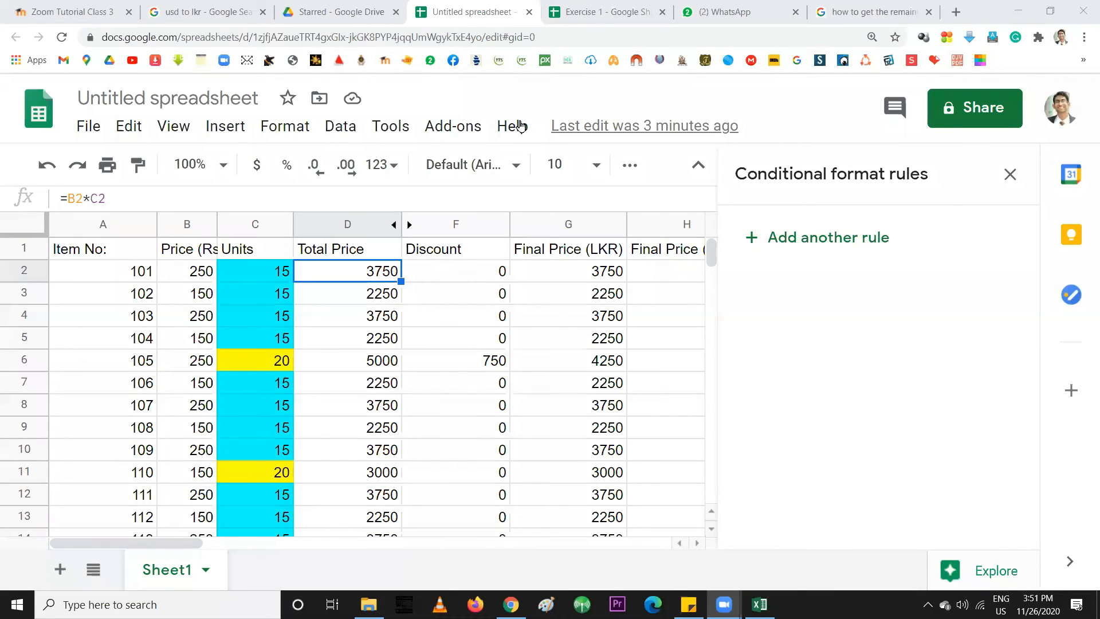
Create a new blank Sheet2 tab next to the formatted Sheet1
scroll(384, 220, down, 3)
scroll(309, 390, up, 3)
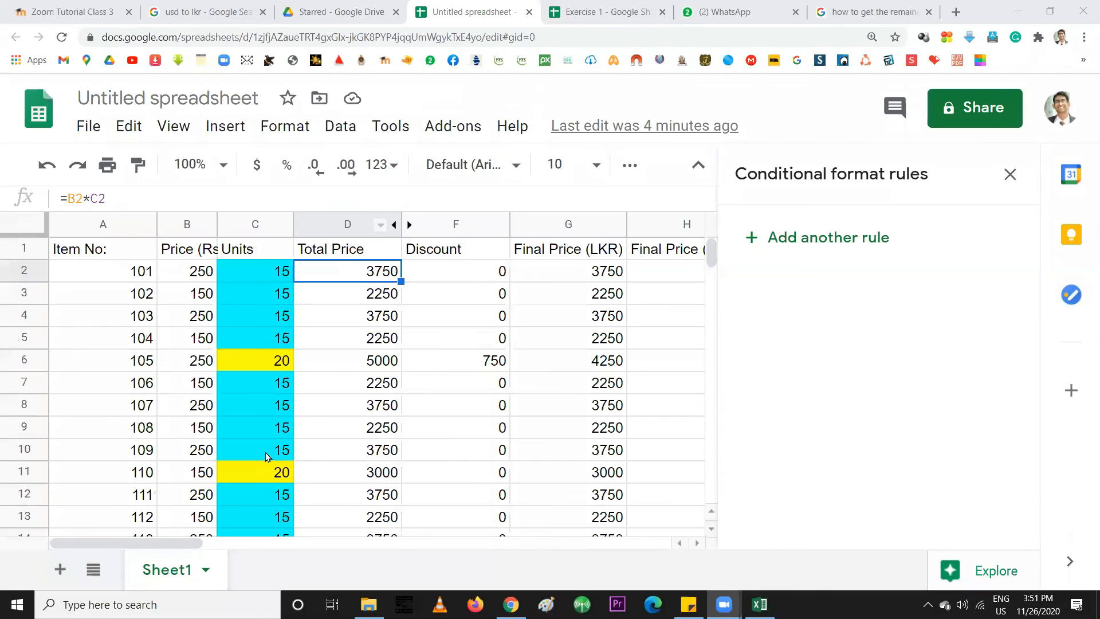
click(60, 569)
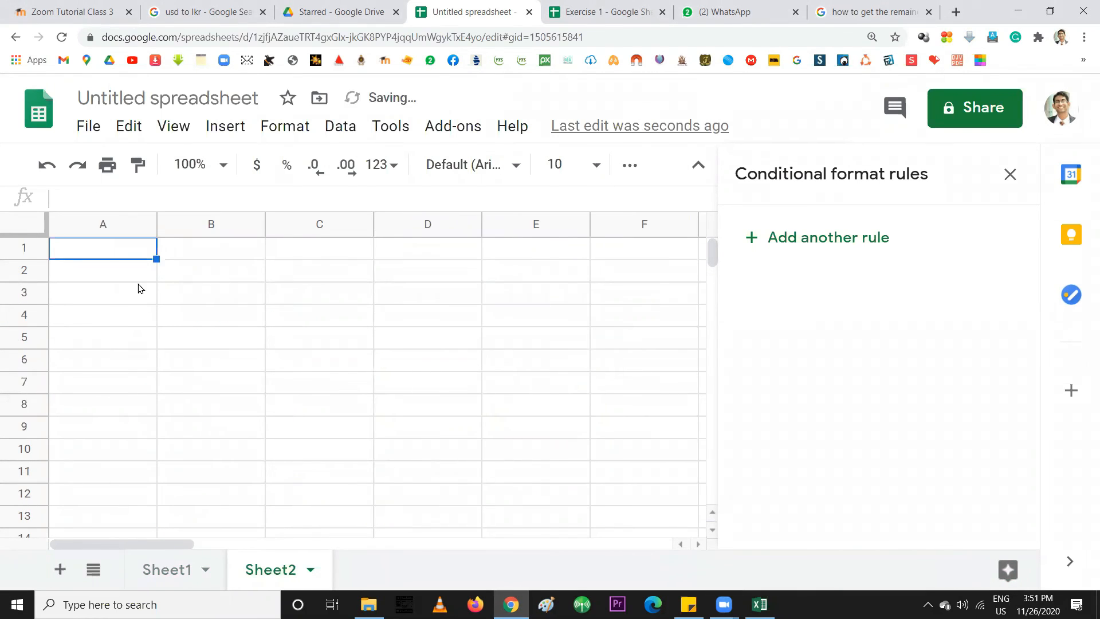
Type the heading 'ID Number' into A1
text(ID )
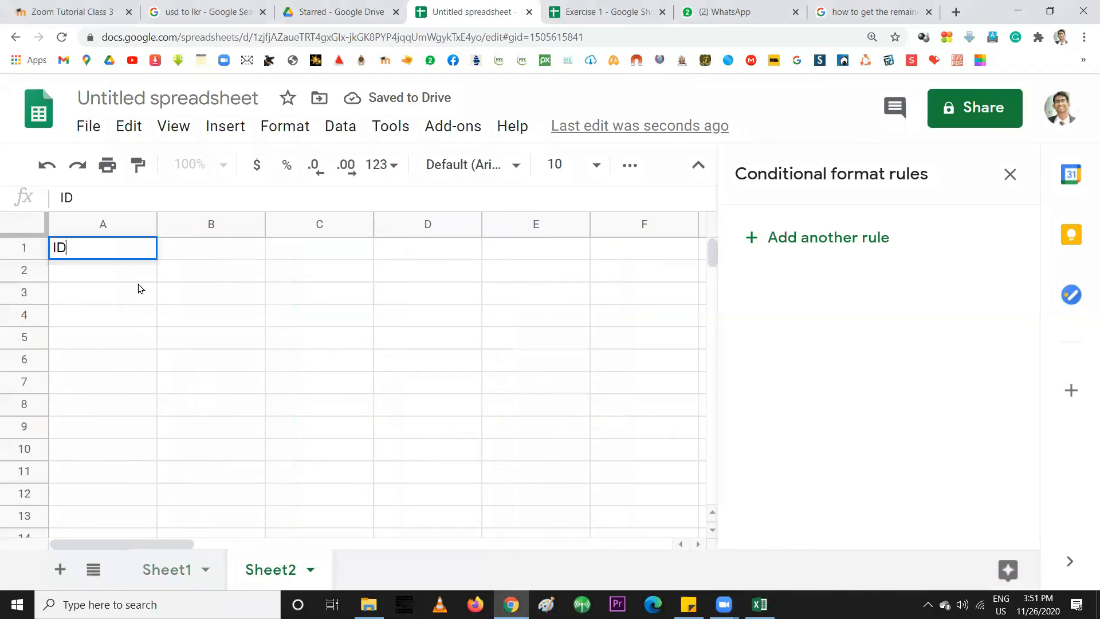
text(Num)
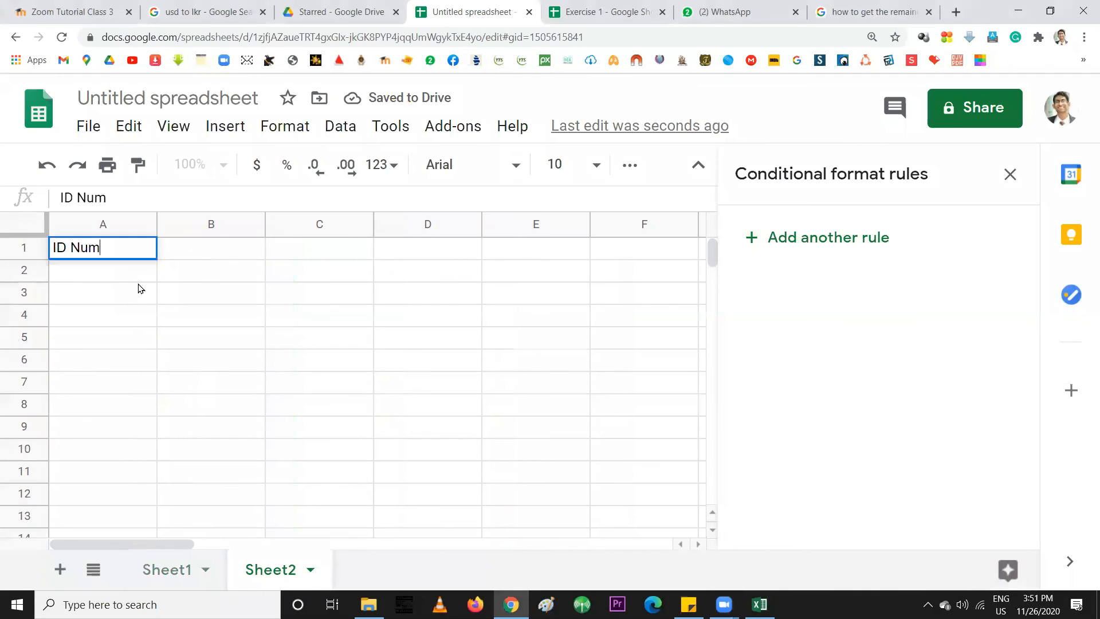
text(ber)
key(Return)
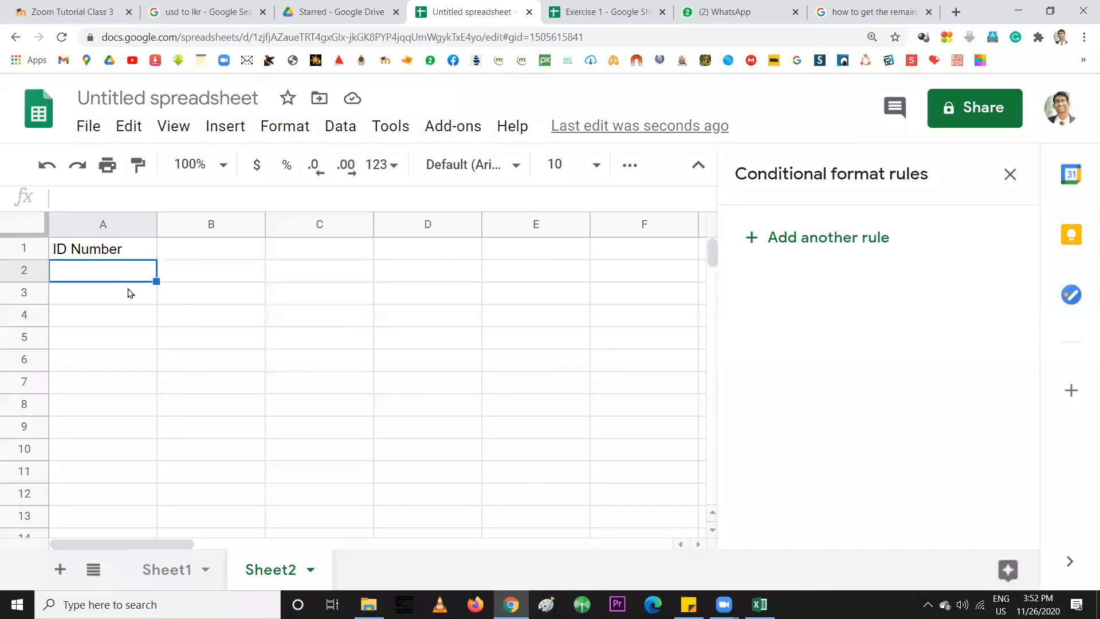
Enter the sample ID number ending in V into A2
click(193, 249)
click(104, 245)
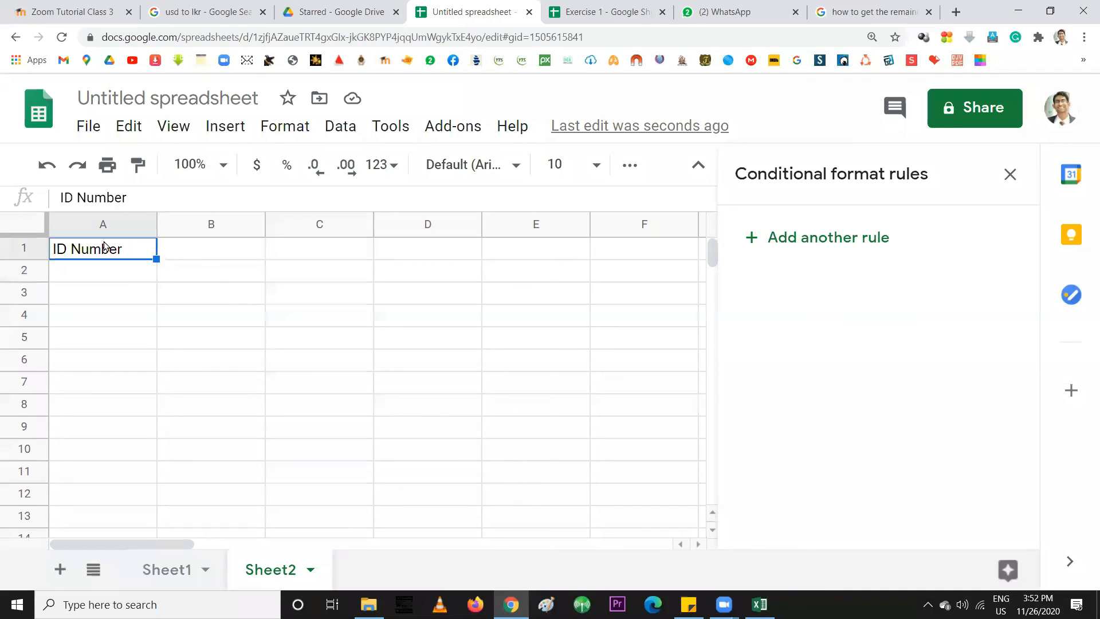
click(71, 269)
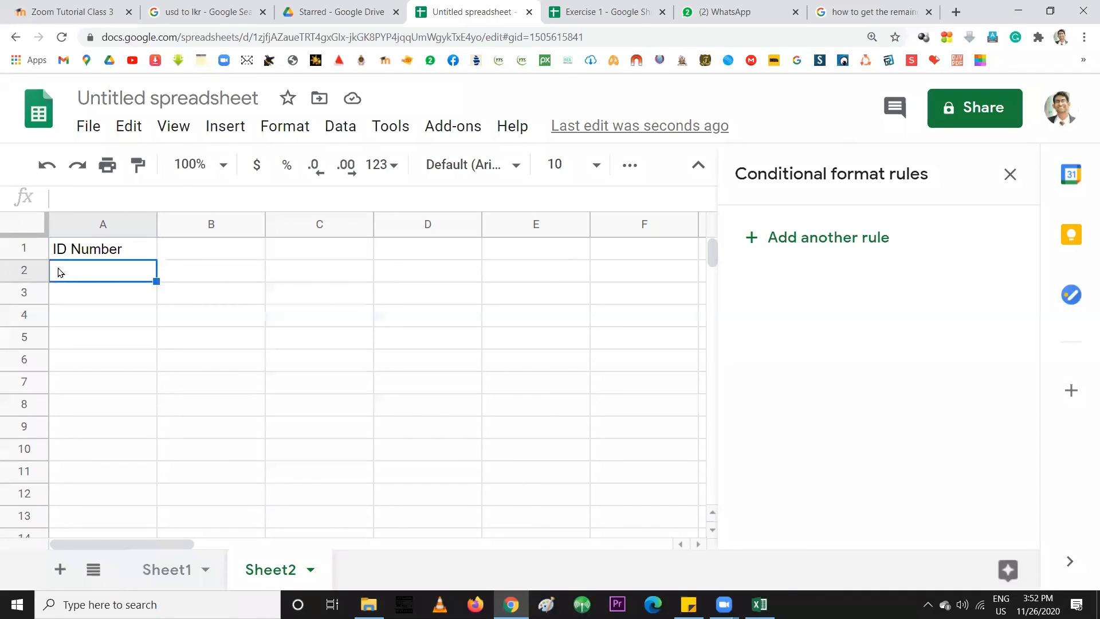
click(79, 253)
click(80, 269)
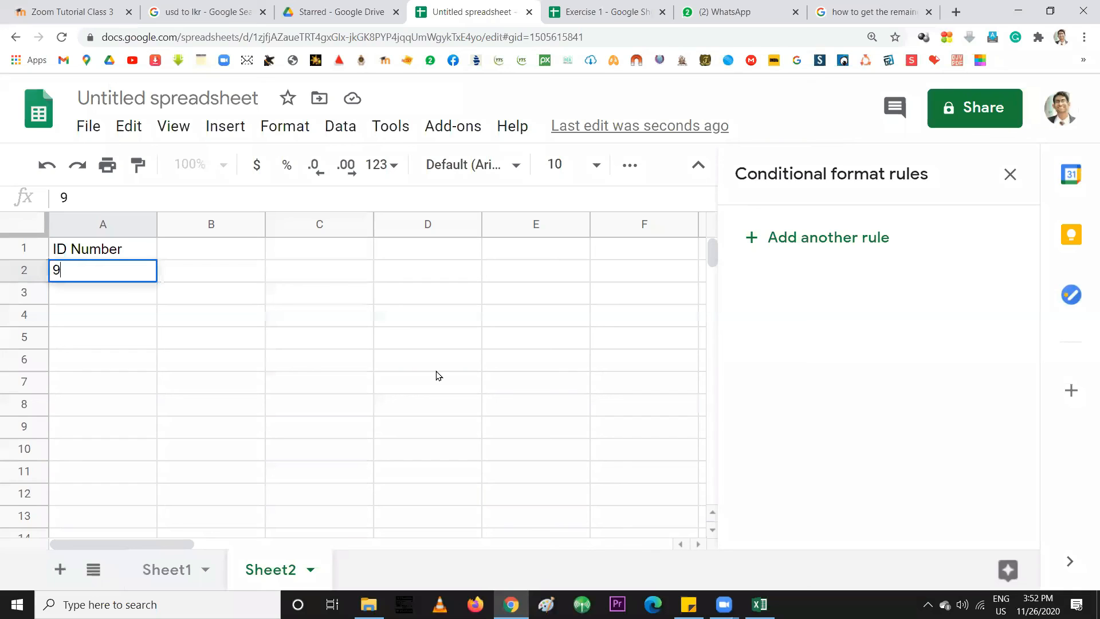
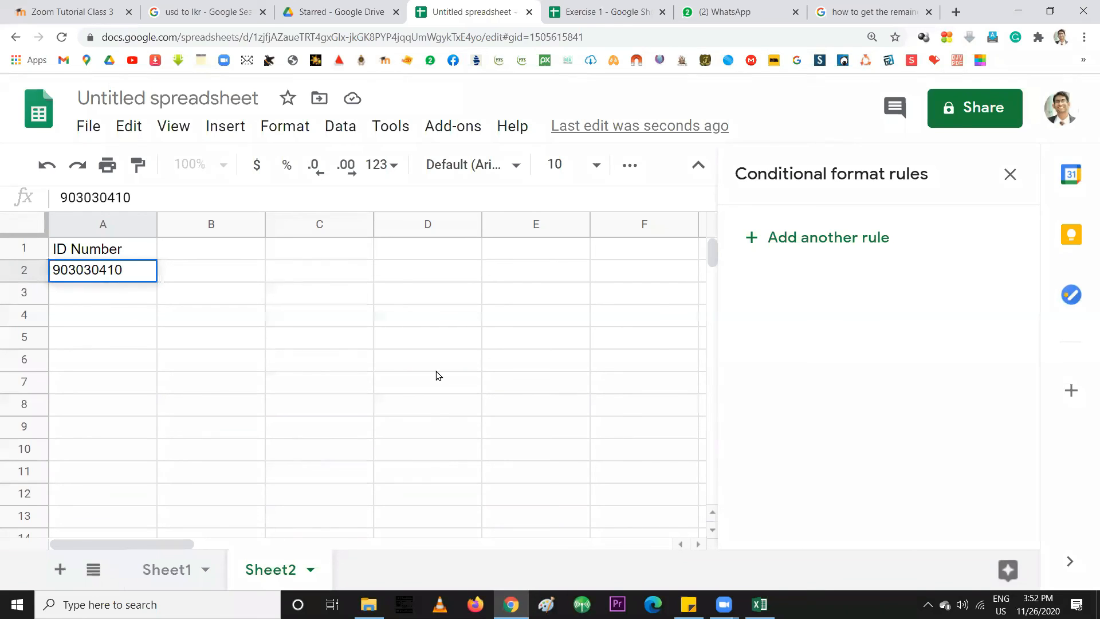
key(Return)
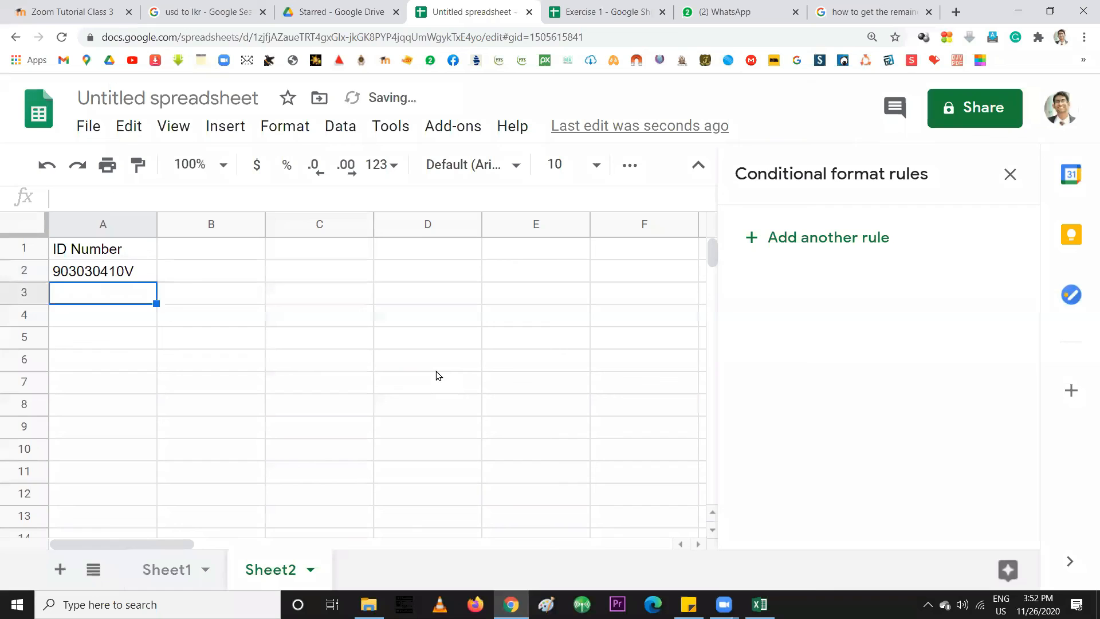
click(96, 298)
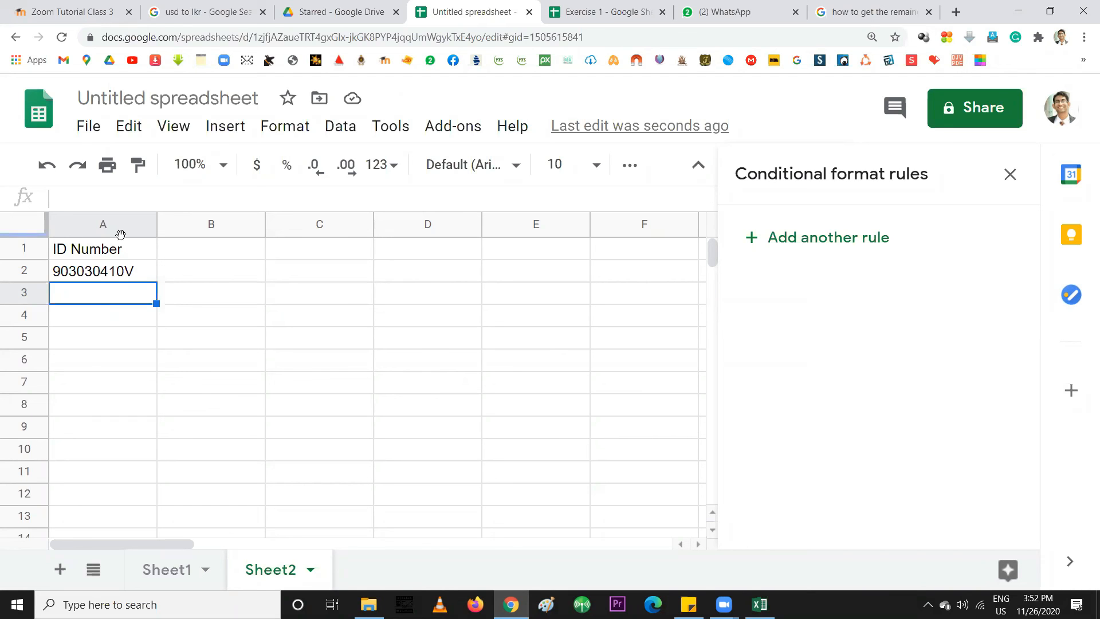
Put the heading 'Birthday' in F1, replacing 'Date' and fixing the capital D
click(600, 252)
text(BirthDay)
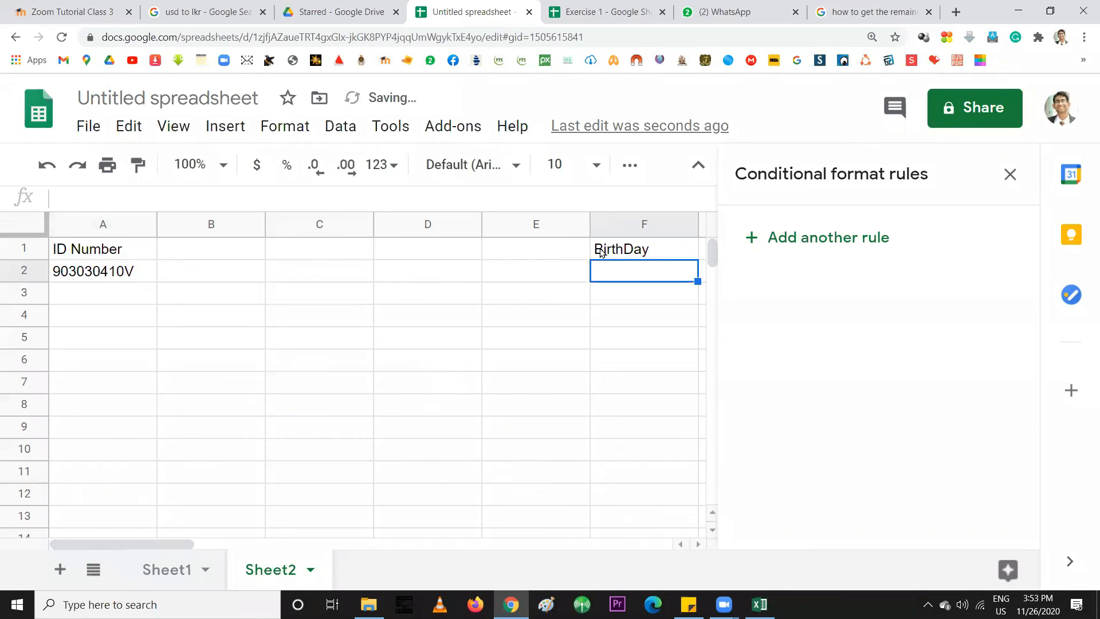
double_click(628, 246)
key(shift+Right)
text(d)
click(626, 269)
click(110, 271)
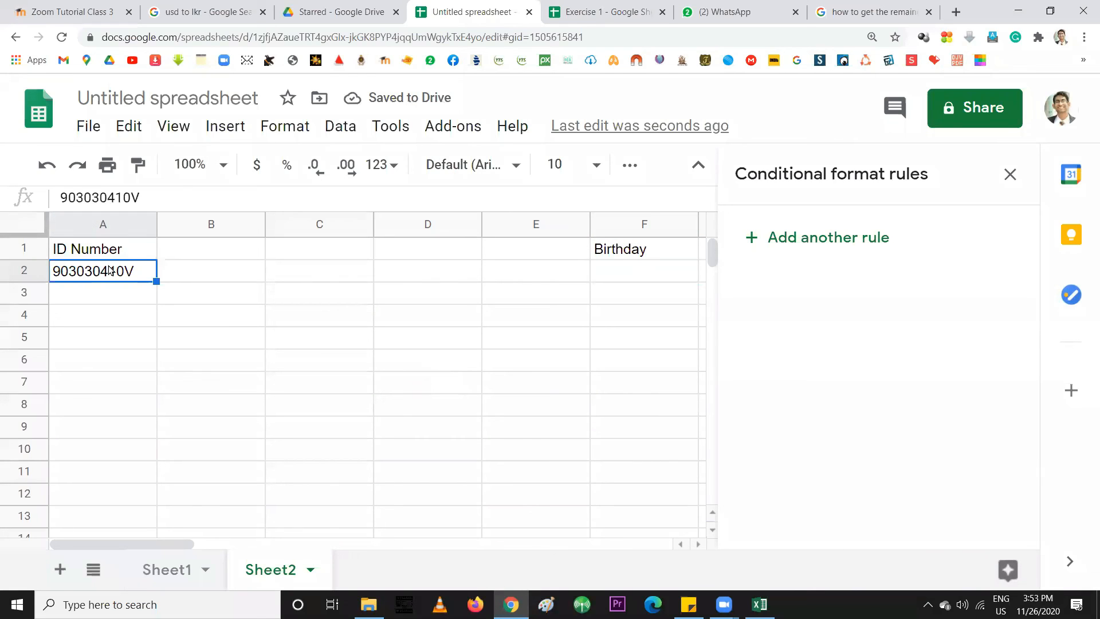
click(657, 275)
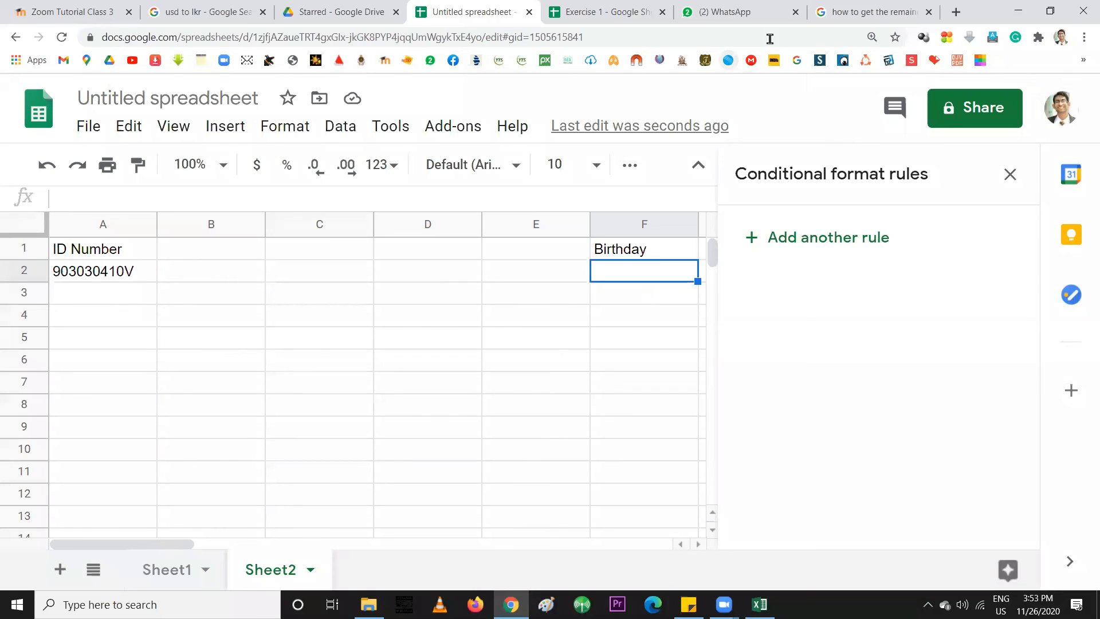
click(192, 281)
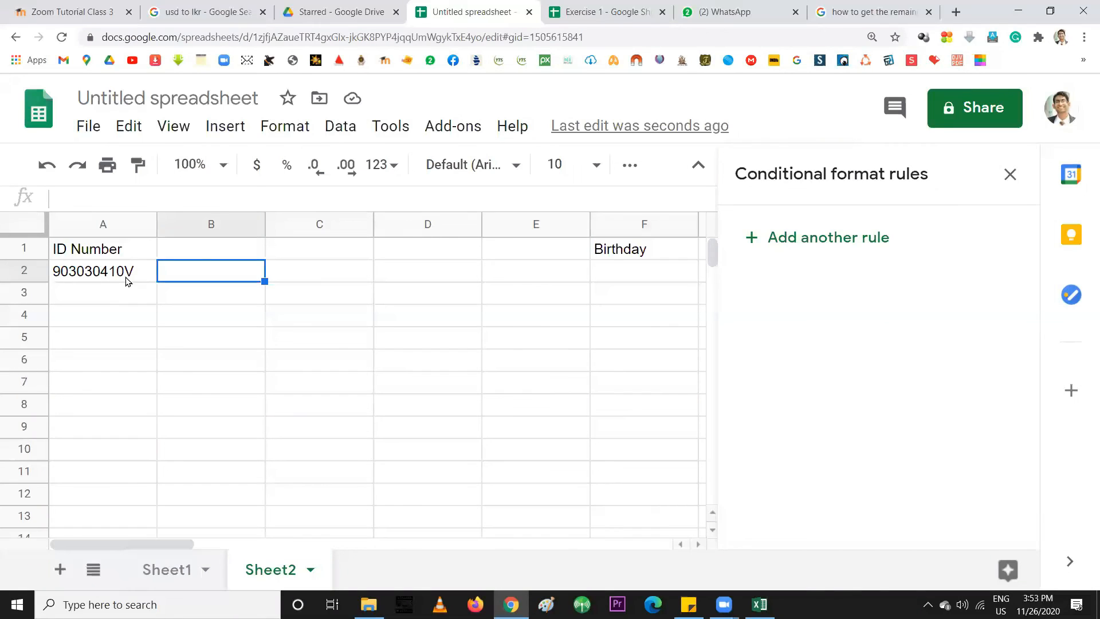
Try the ID as plain numbers in A3 and A4, including a longer 11-digit version
click(101, 293)
click(103, 251)
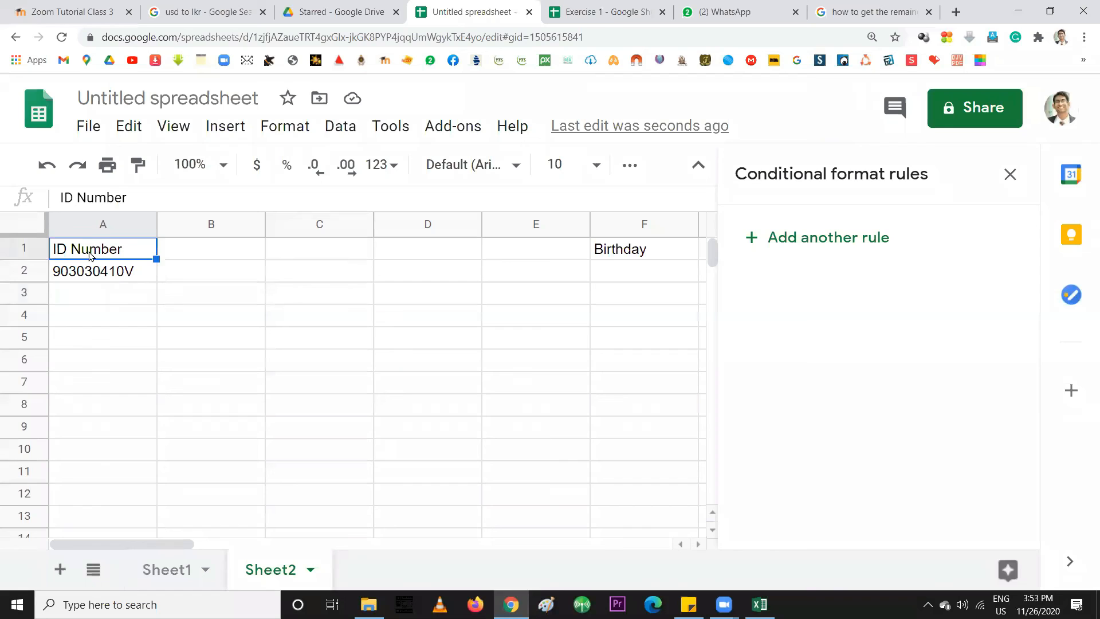
click(77, 292)
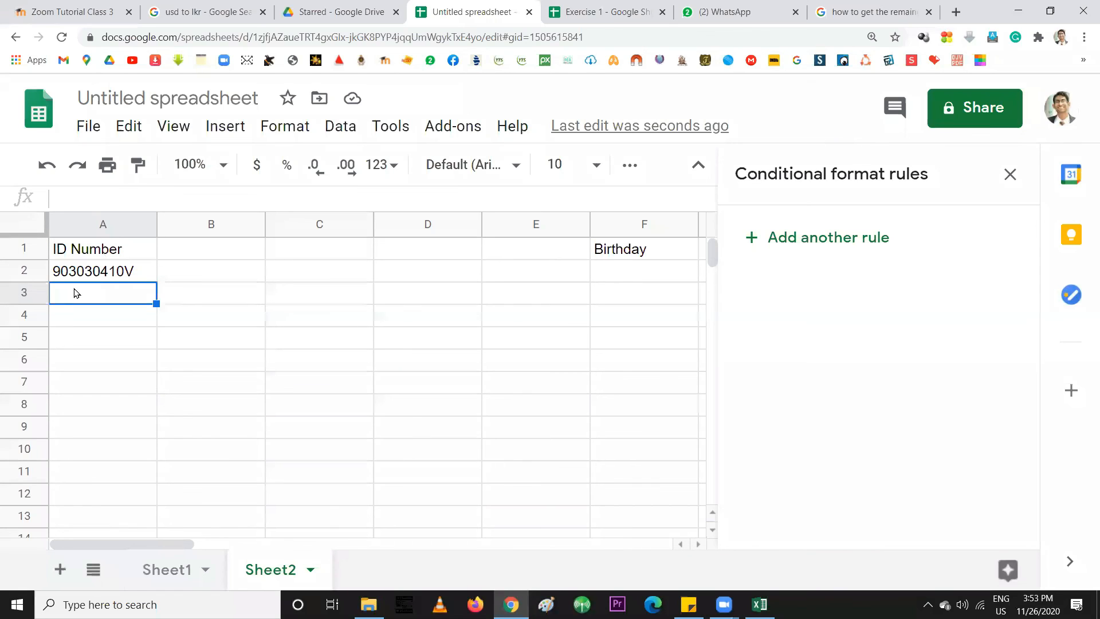
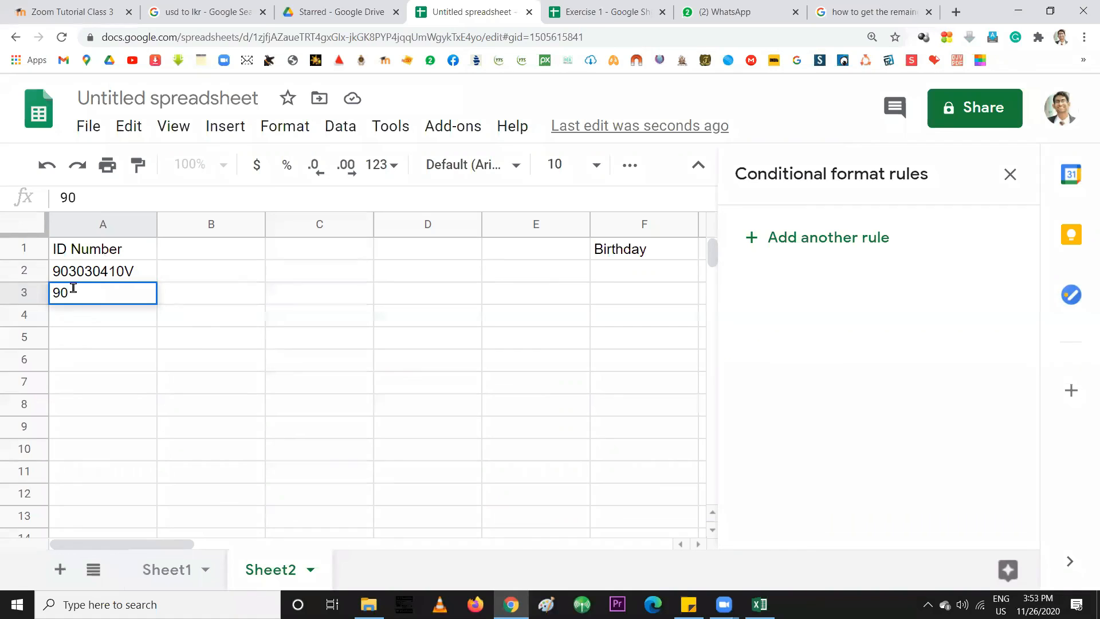
key(Return)
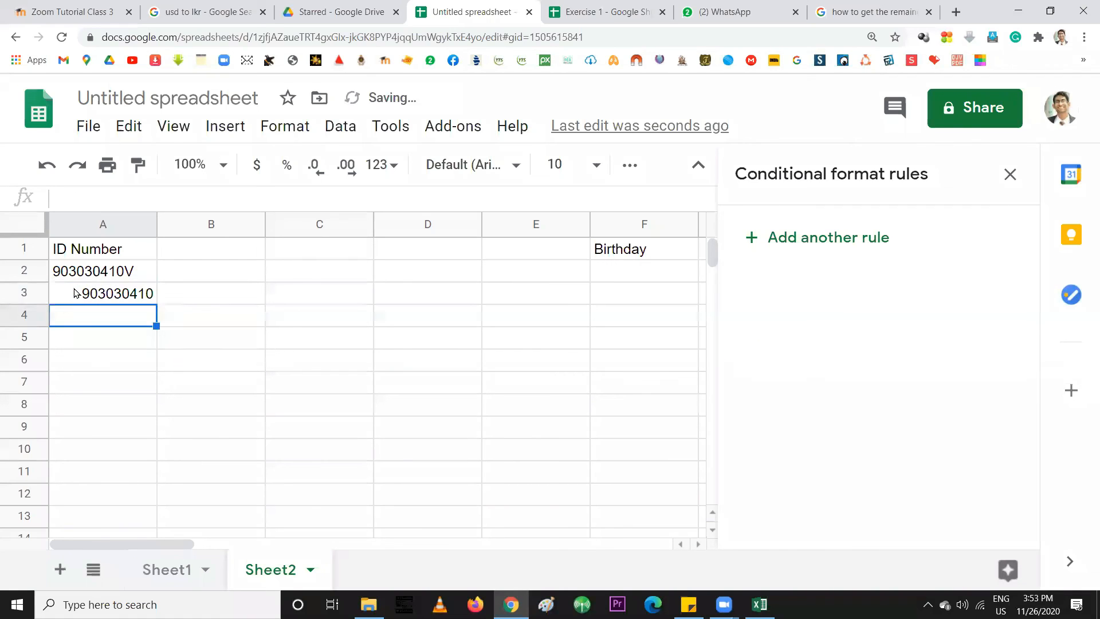
click(127, 273)
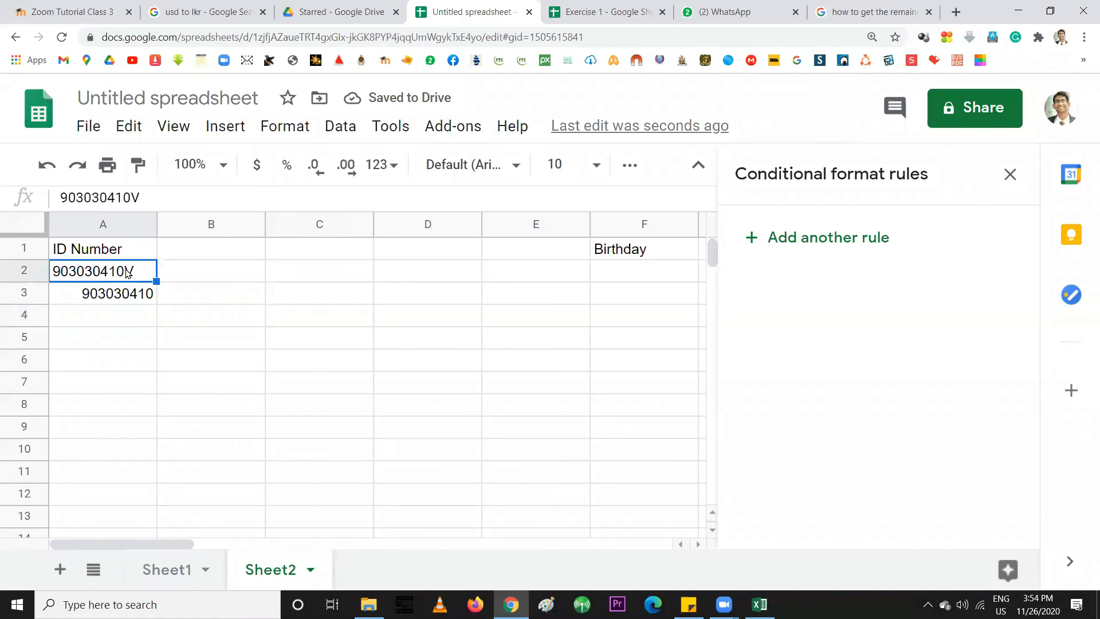
click(121, 302)
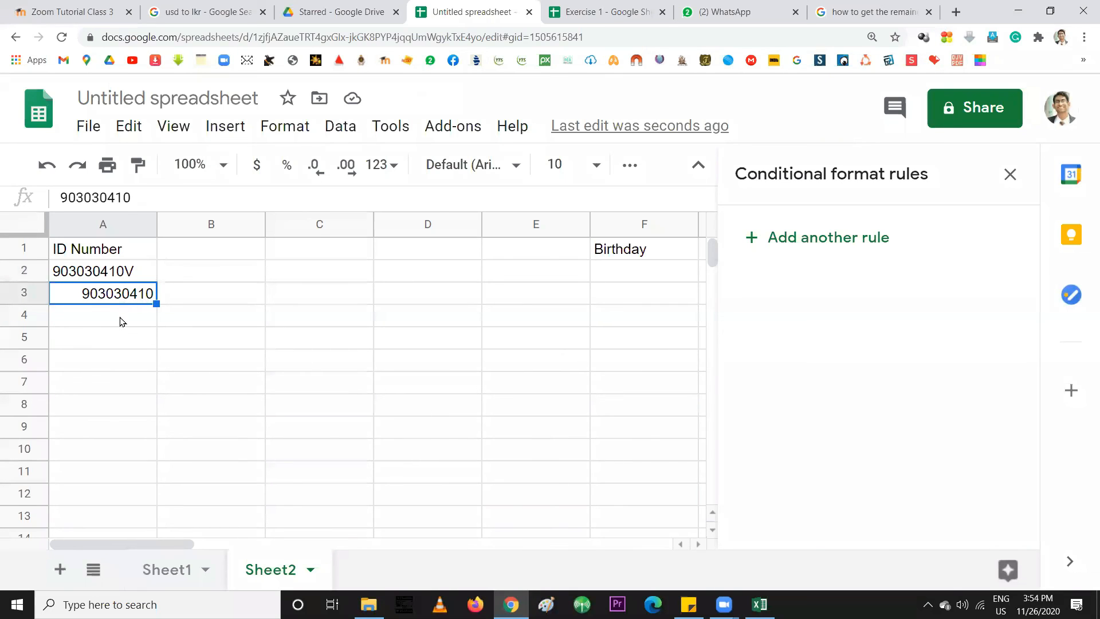
click(122, 321)
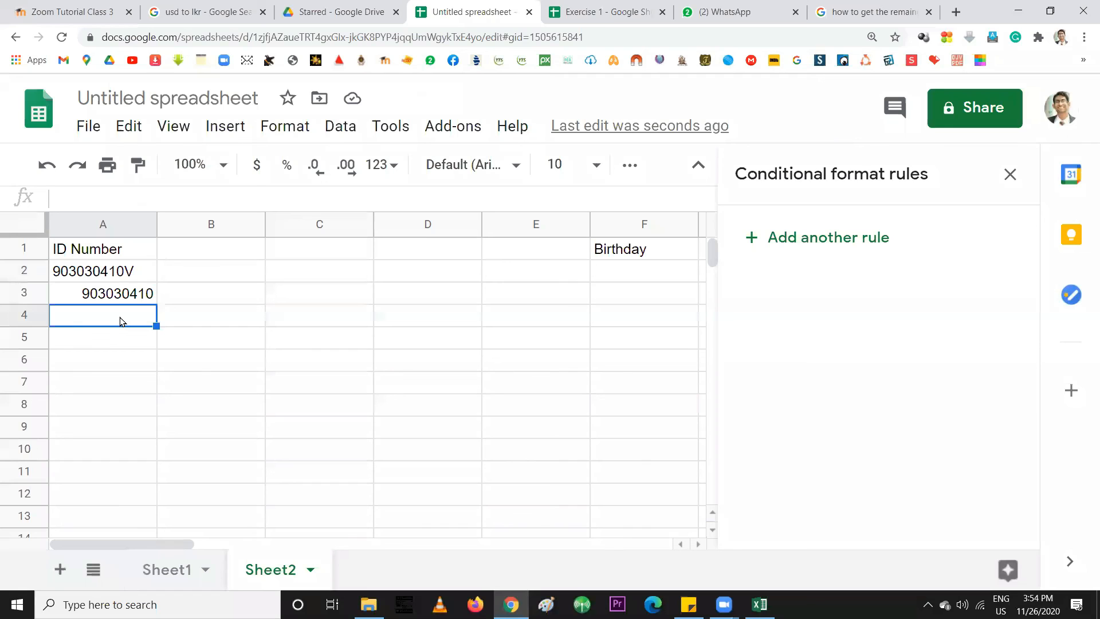
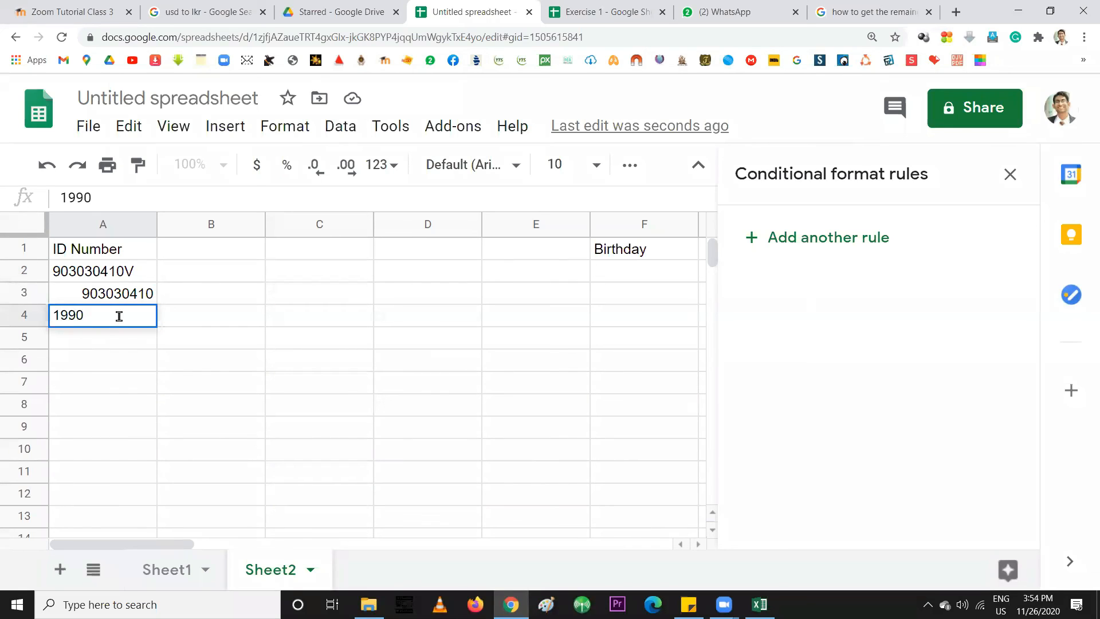
key(Return)
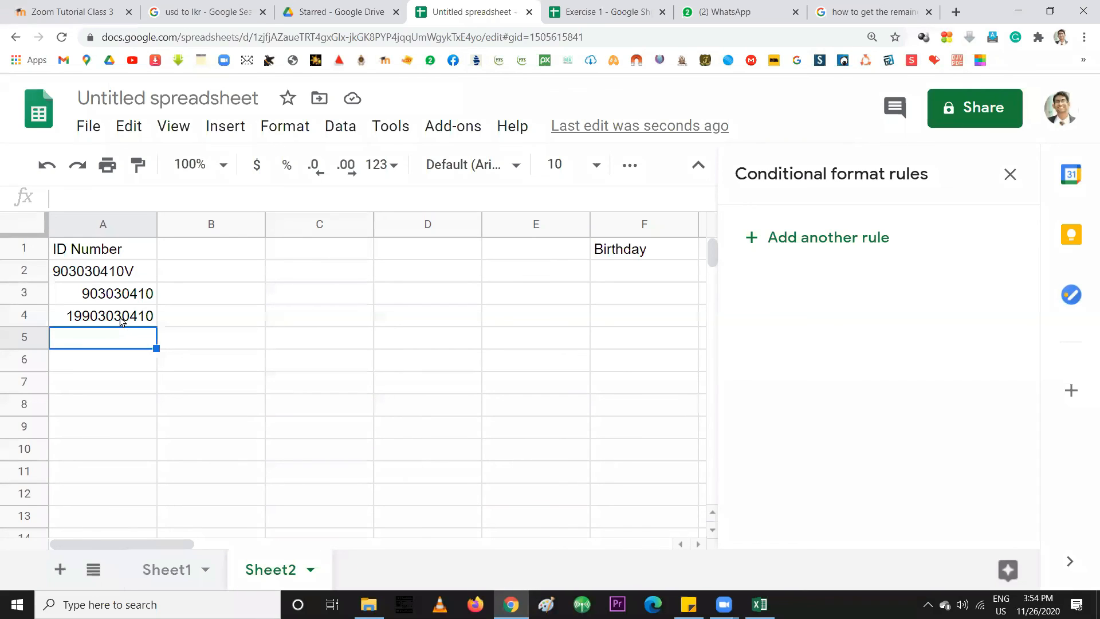
click(121, 321)
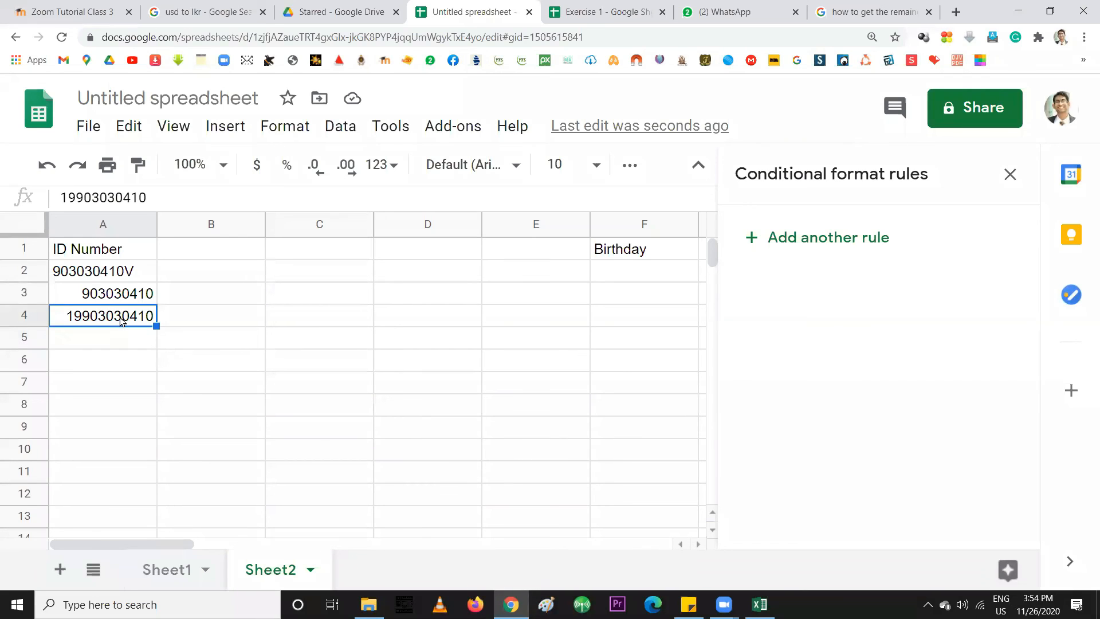
Delete the trailing V from the A2 ID so it's a number, and clear A3:A4
click(99, 271)
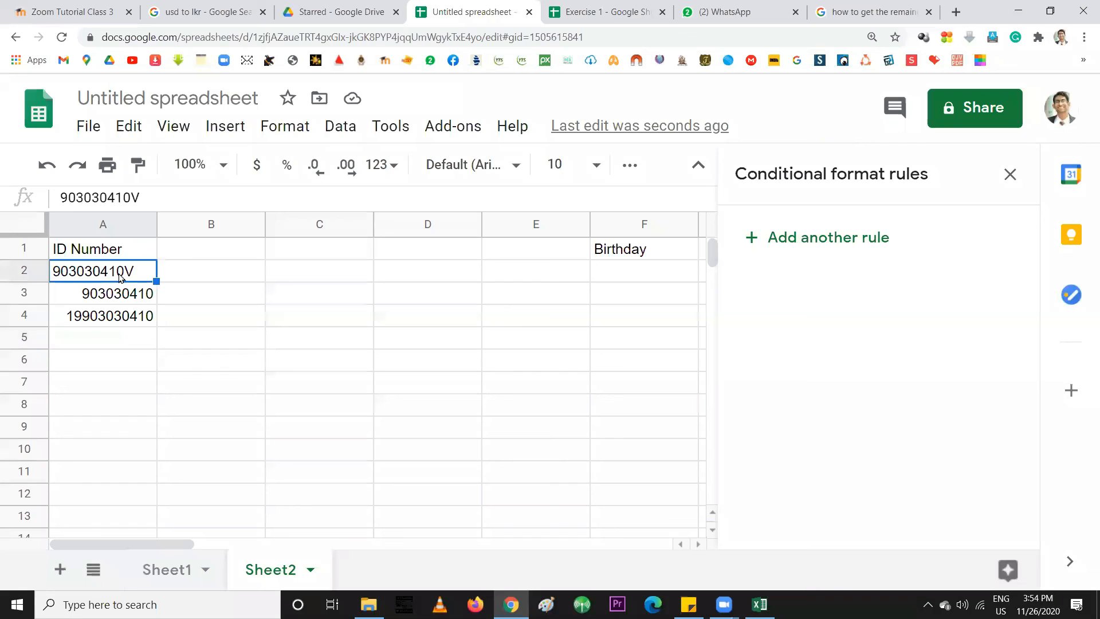
double_click(119, 275)
drag(122, 271, 126, 310)
key(BackSpace)
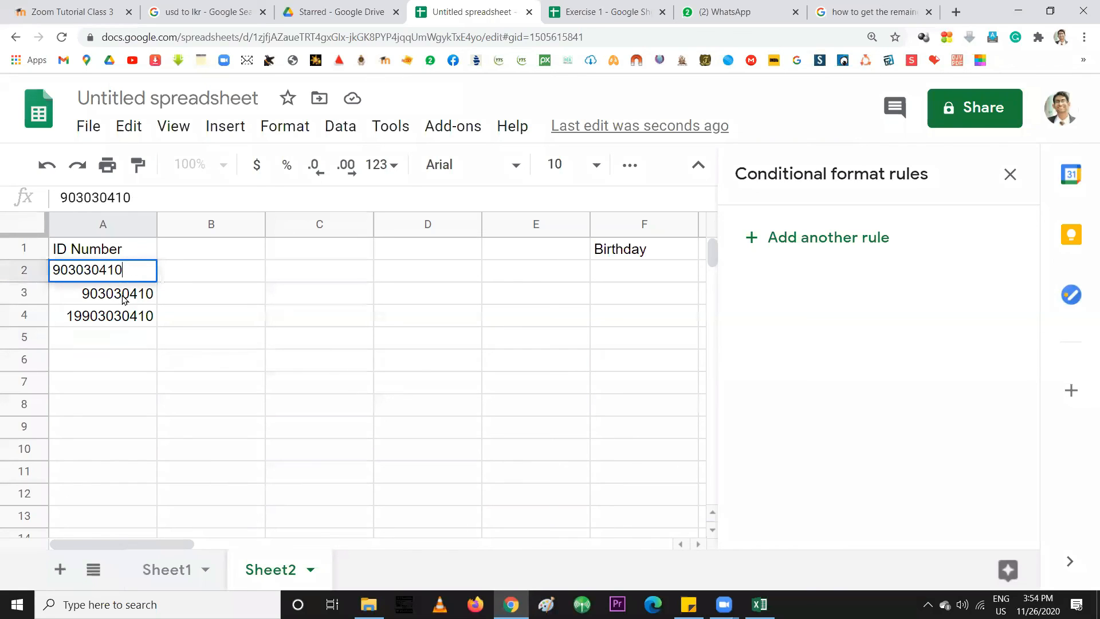
key(Return)
shift+click(116, 318)
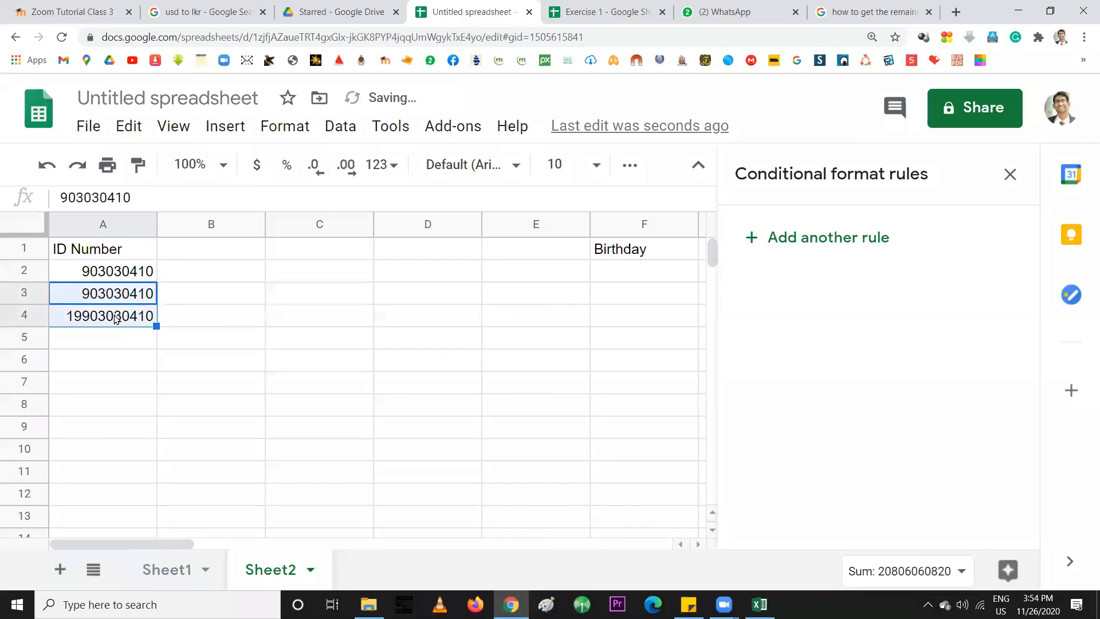
key(Delete)
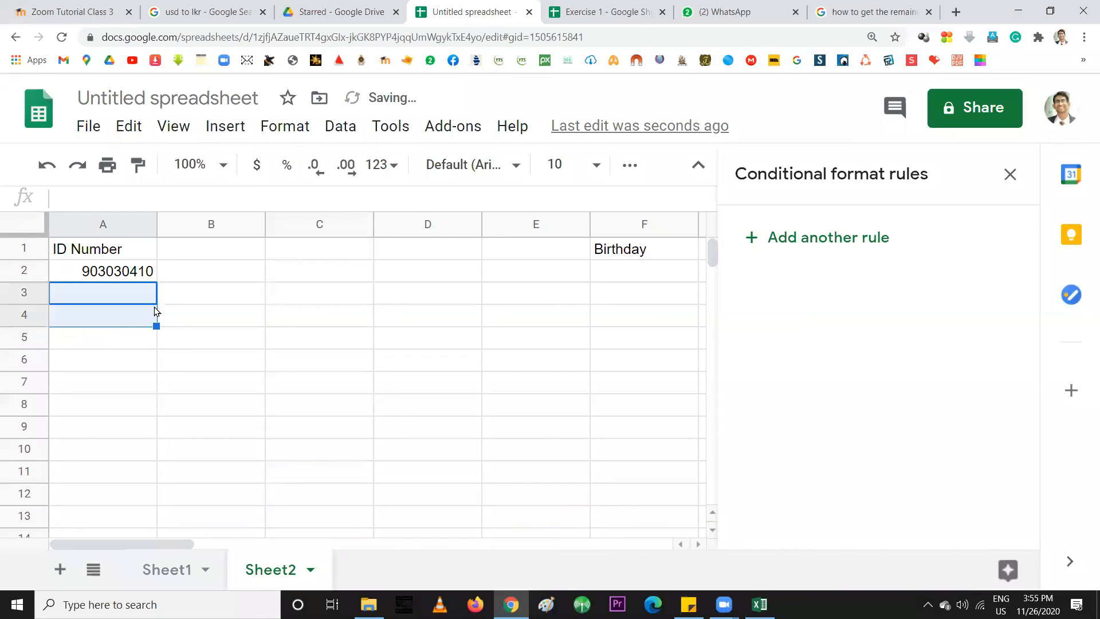
Highlight the leading digits and the 303 group inside the A2 ID, leaving it unchanged
click(125, 273)
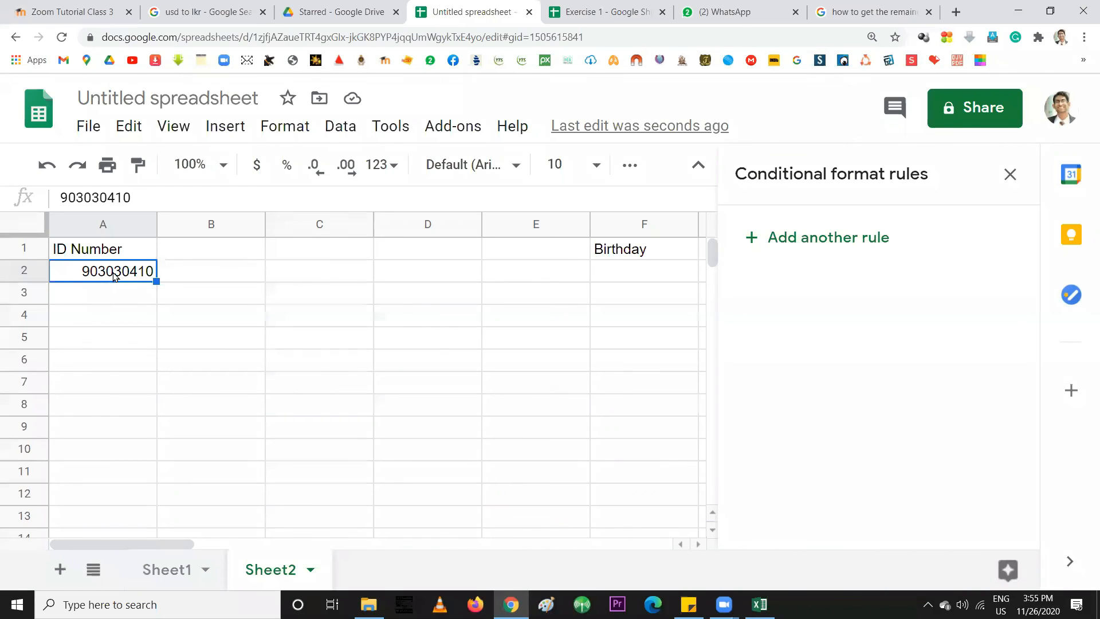
double_click(85, 270)
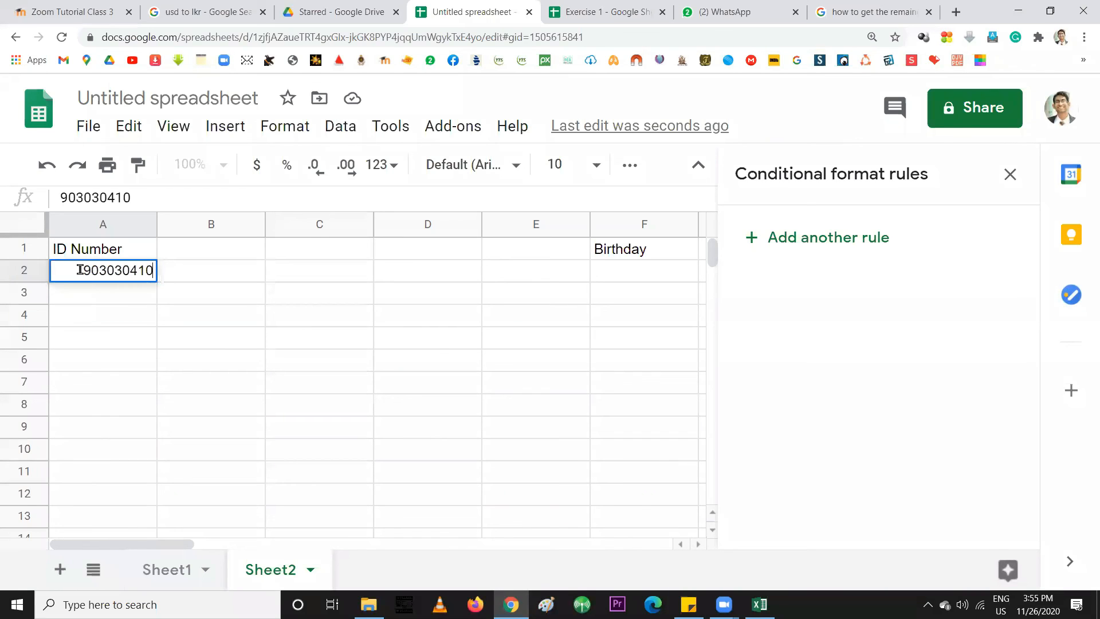
drag(84, 270, 99, 272)
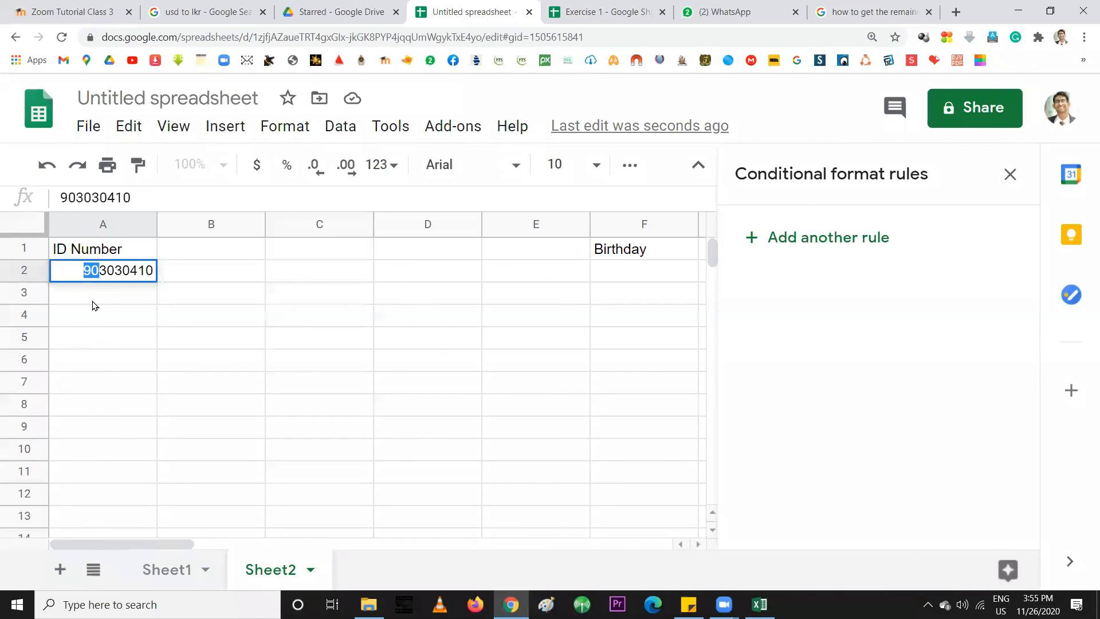
drag(84, 270, 125, 307)
click(100, 270)
drag(100, 270, 122, 269)
click(189, 280)
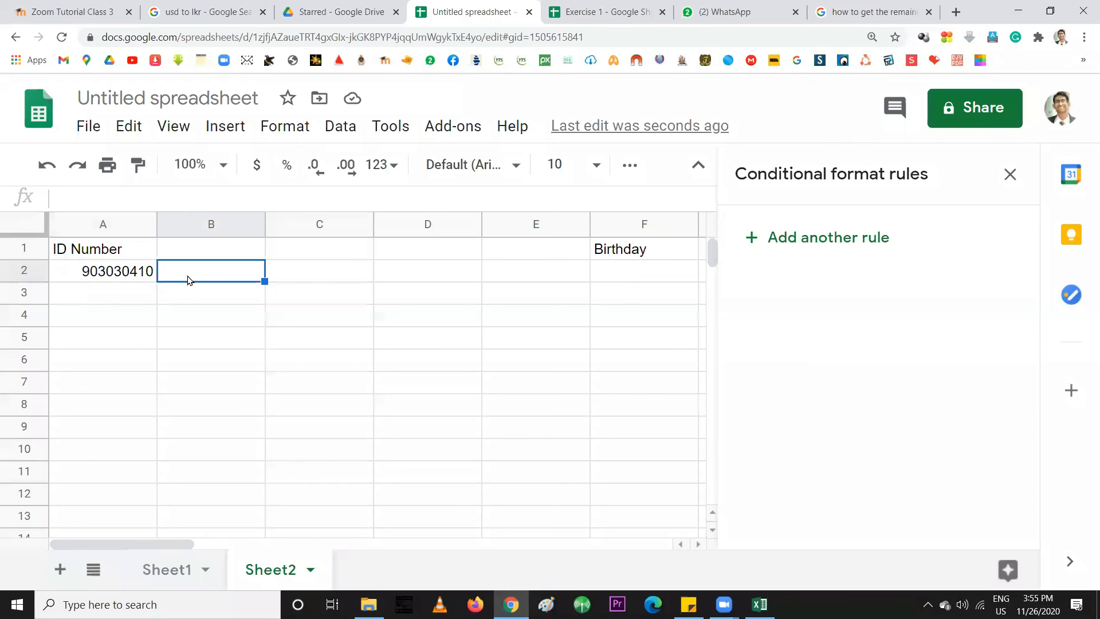
Enter 1990 in B2 and 303 in C2
text(1990)
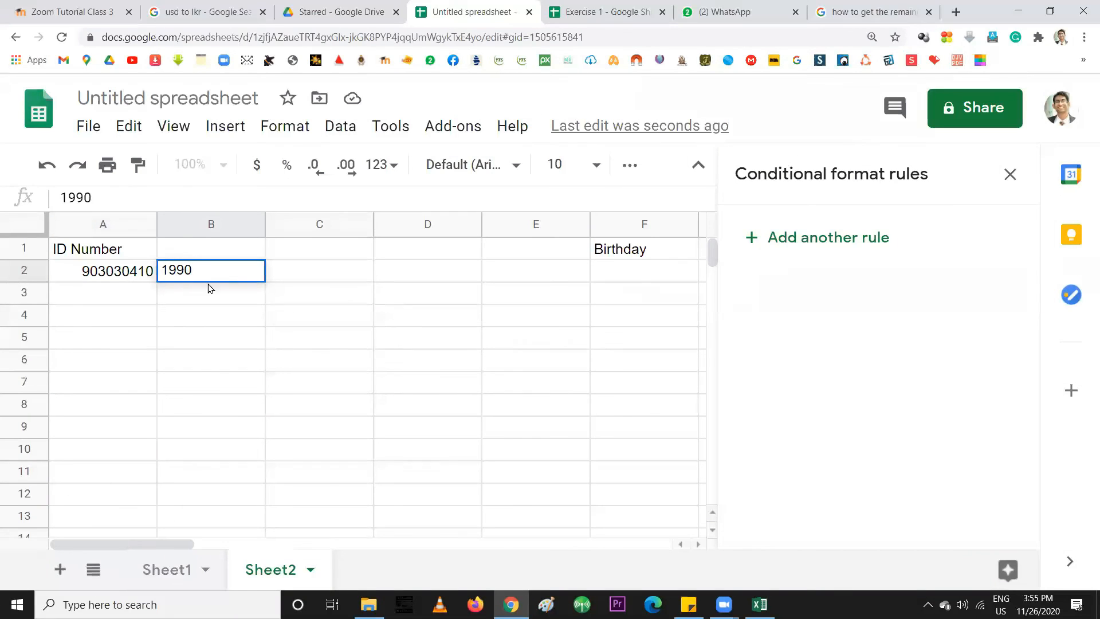
click(330, 275)
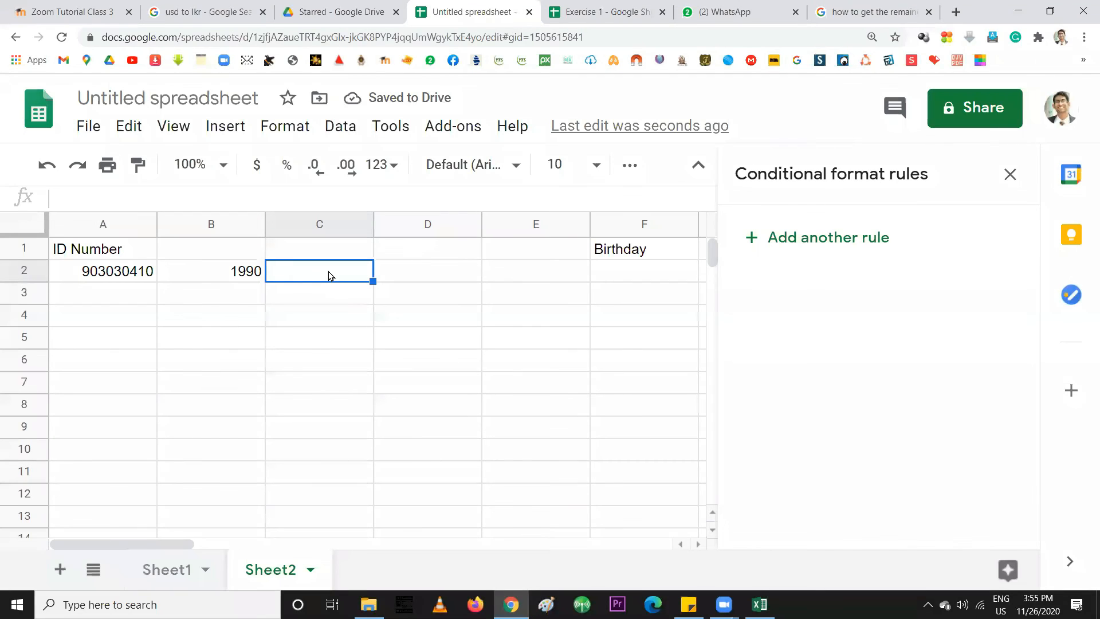
text(303)
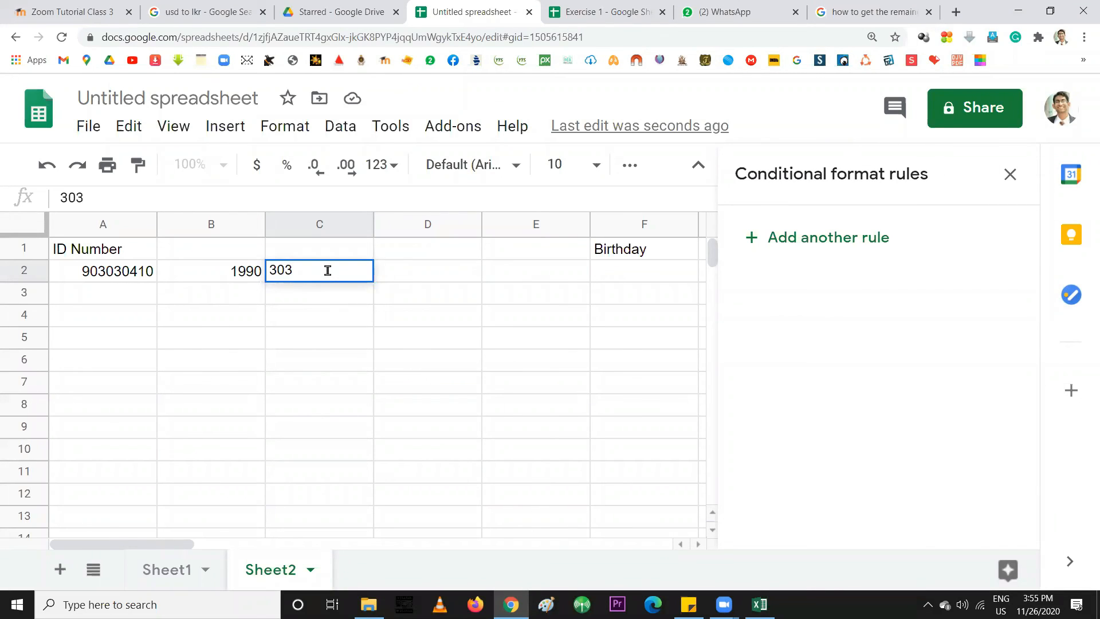
key(Return)
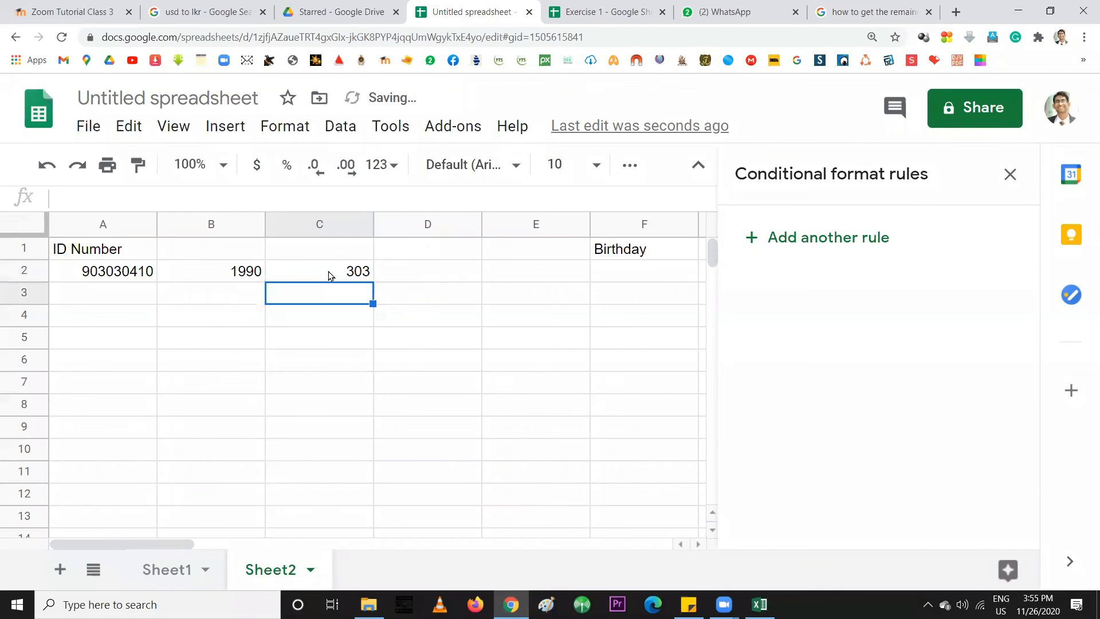
click(331, 275)
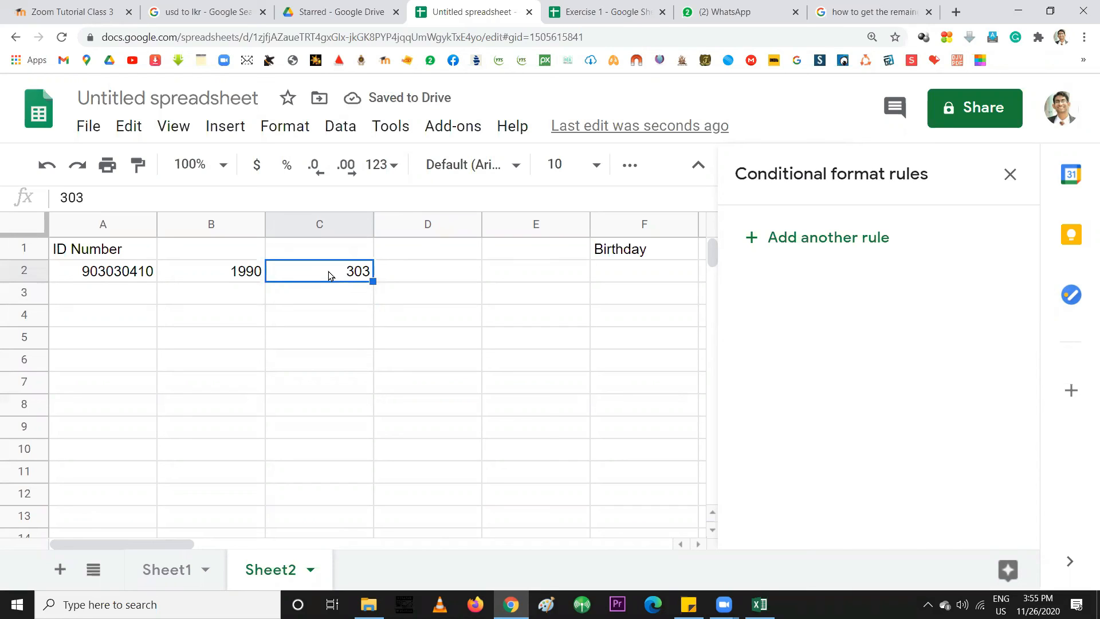
click(239, 278)
click(323, 279)
click(239, 275)
click(331, 275)
Compare the row 2 values, then clear 303 from C2 and 1990 from B2
click(634, 271)
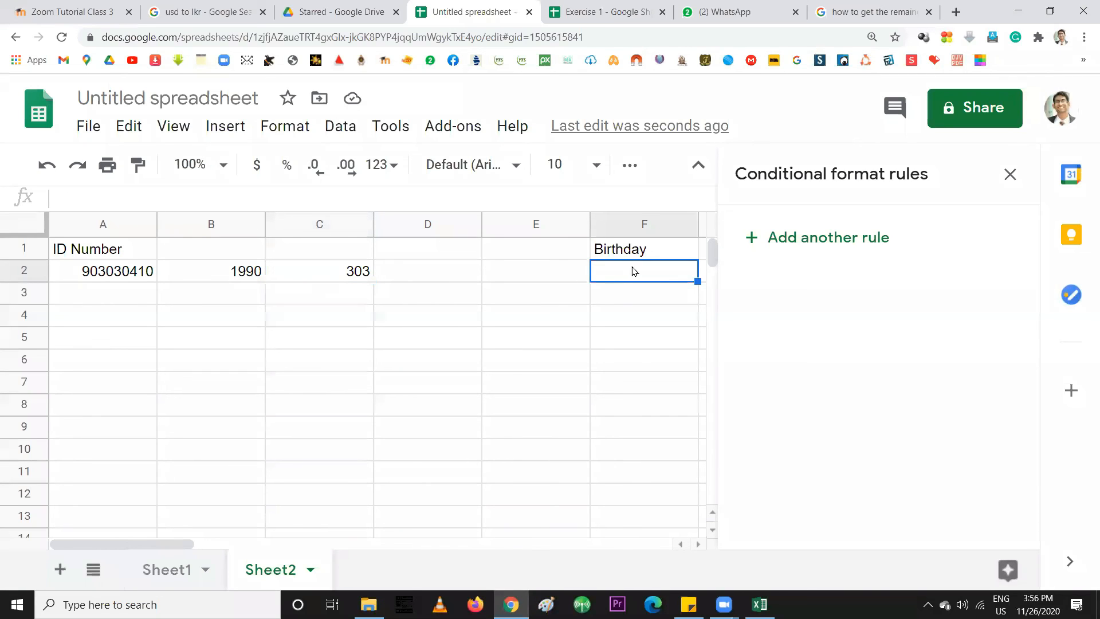
click(369, 277)
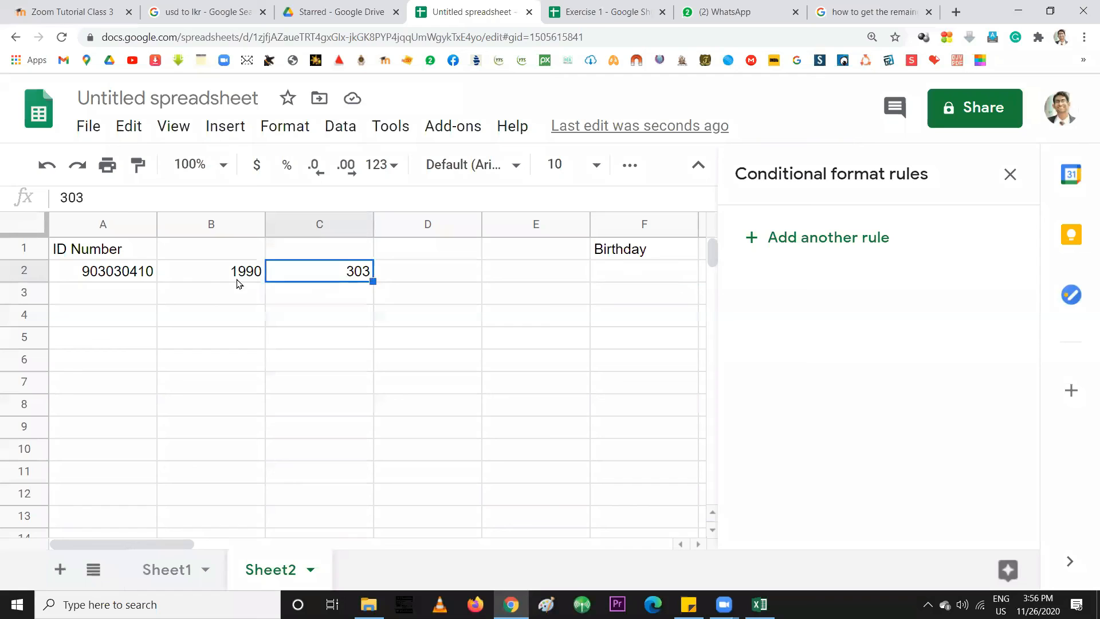
click(99, 275)
drag(99, 276, 344, 273)
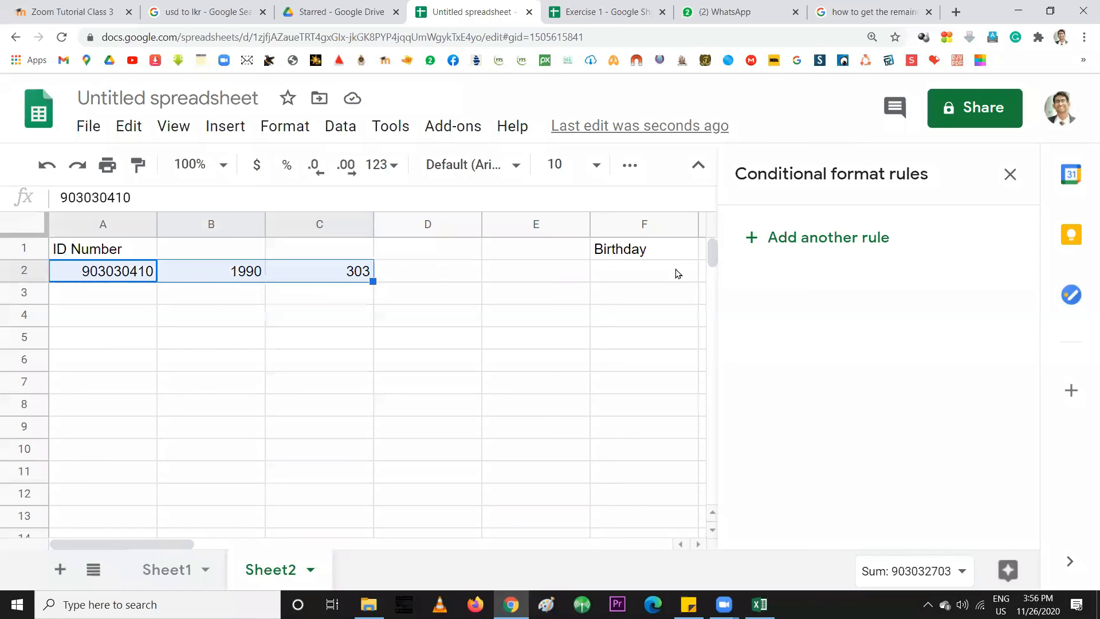
click(624, 278)
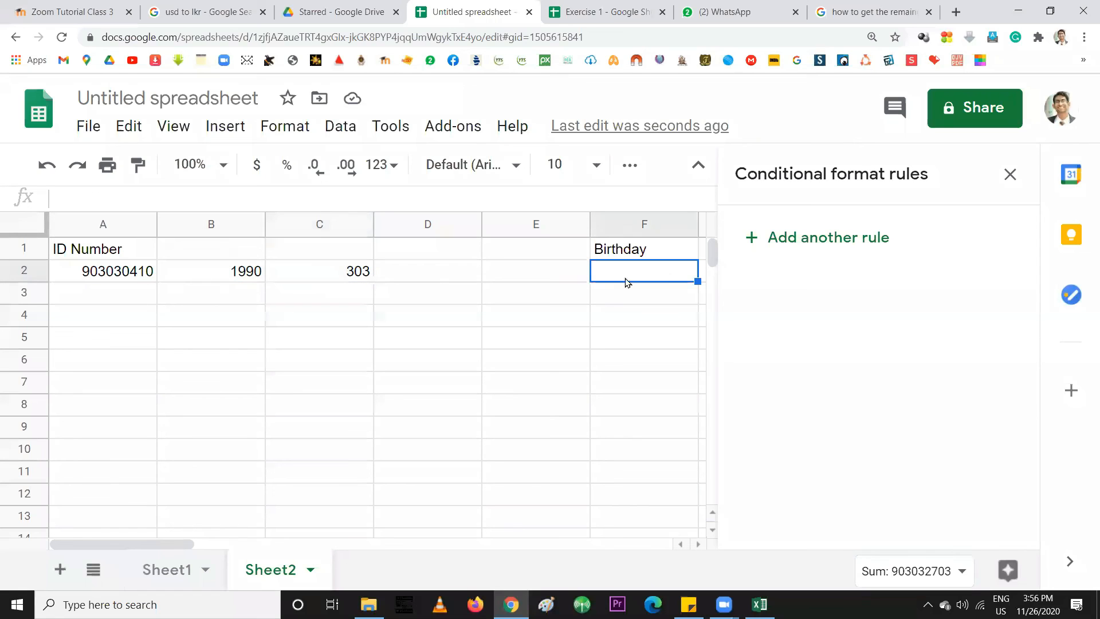
click(95, 273)
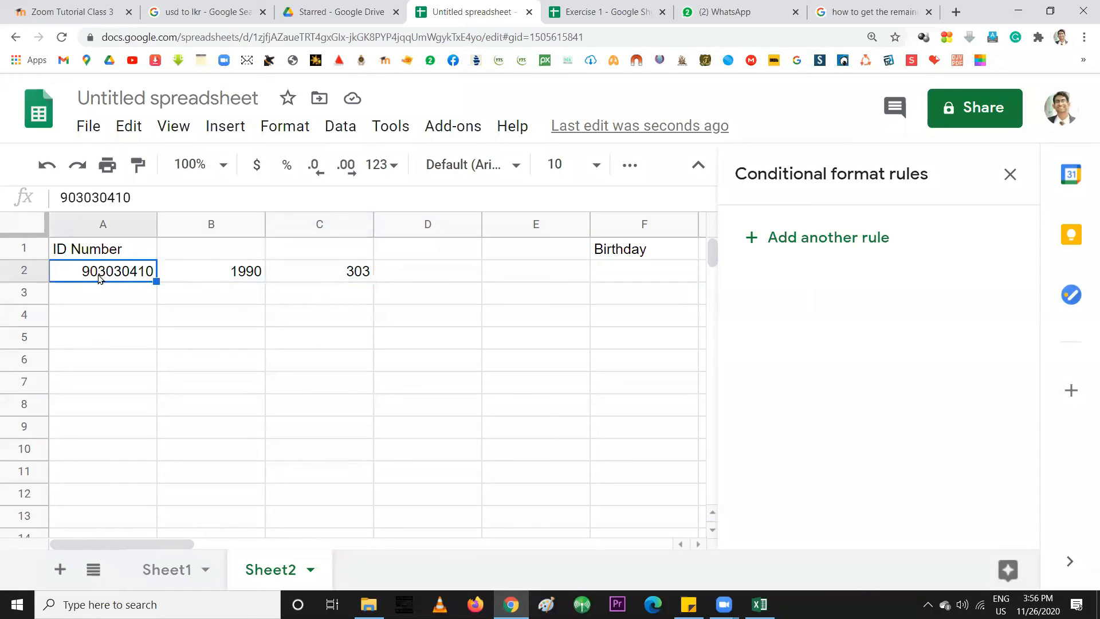
click(221, 270)
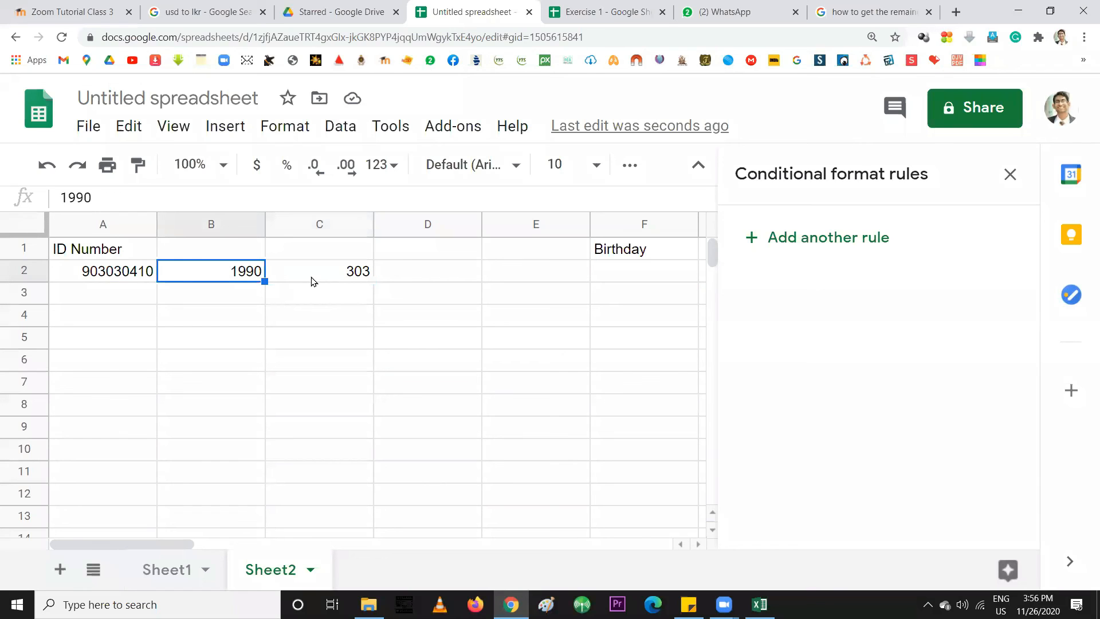
click(318, 275)
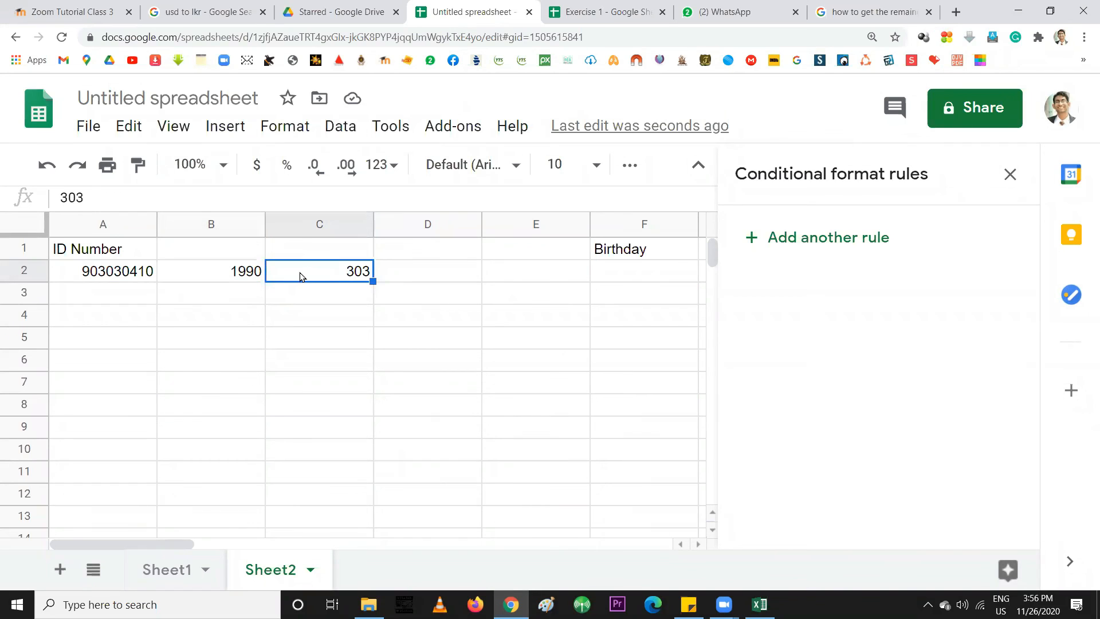
key(Delete)
click(222, 275)
key(Delete)
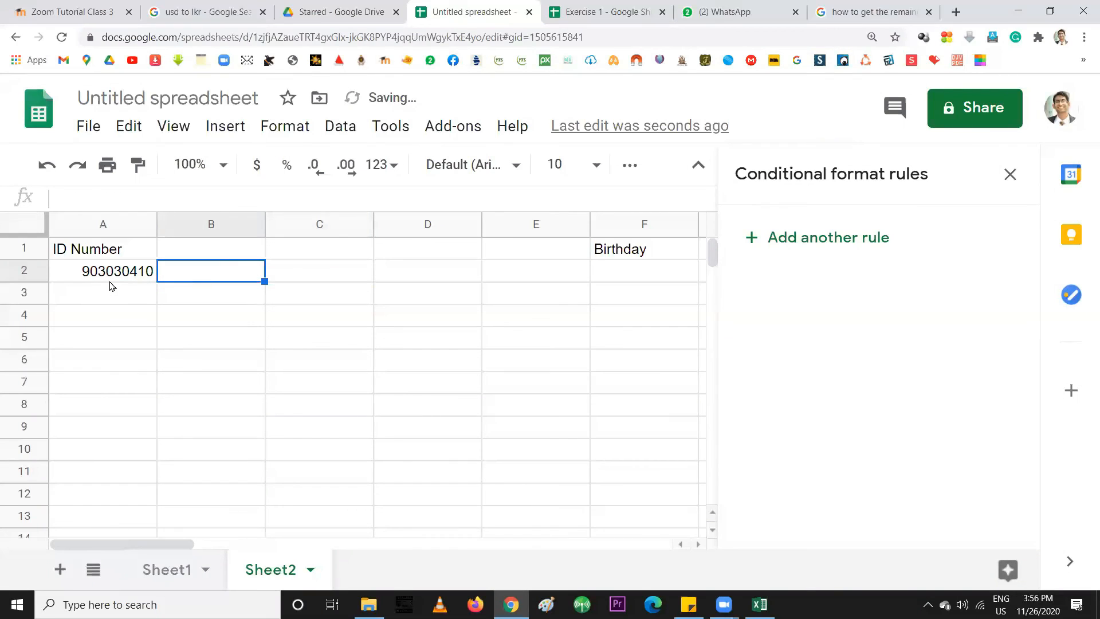
Enter 90 in B2 and 303 in C2
click(111, 278)
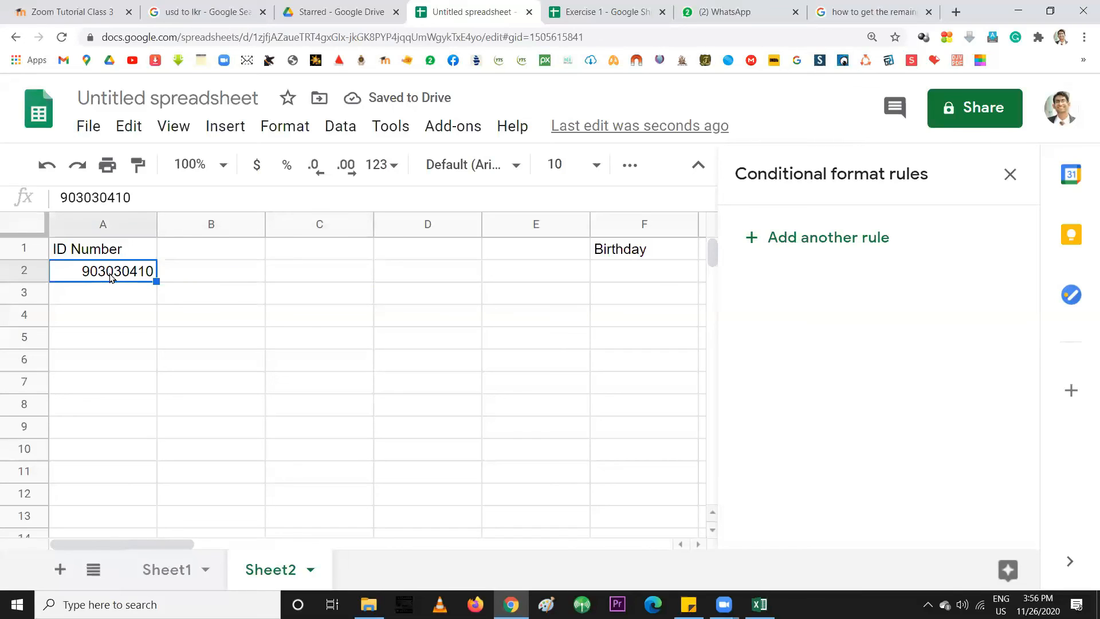
click(200, 275)
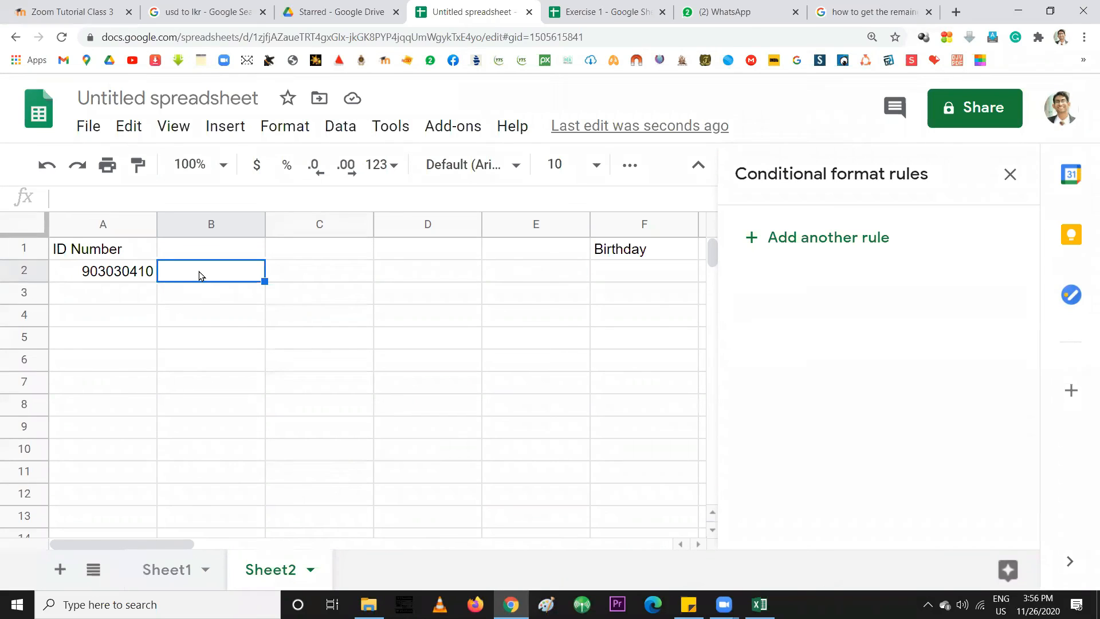
text(90)
key(Return)
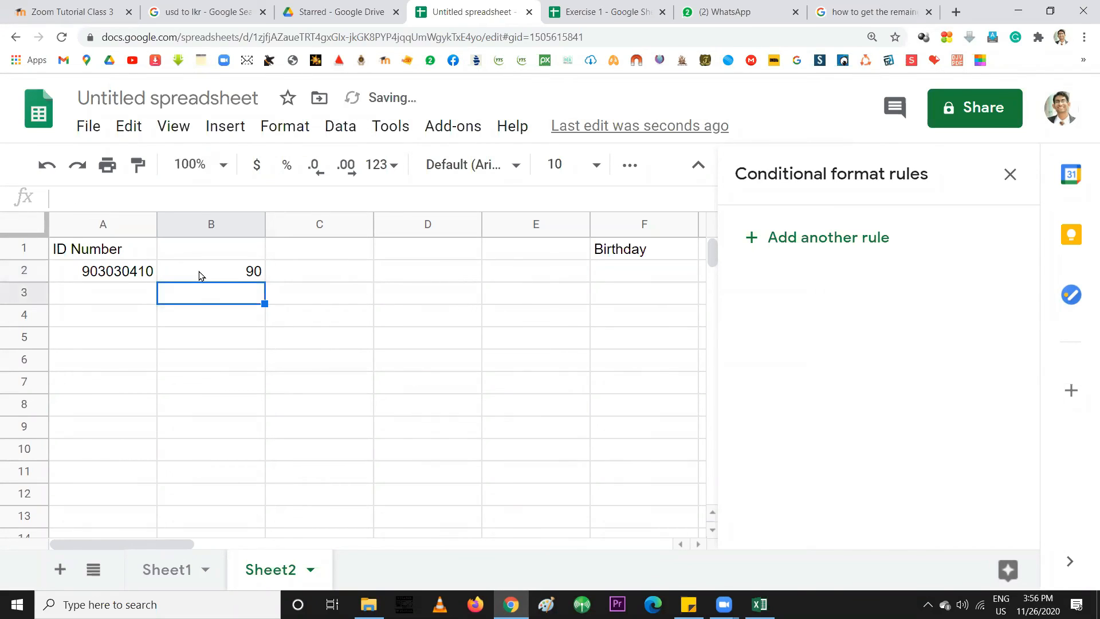
click(319, 274)
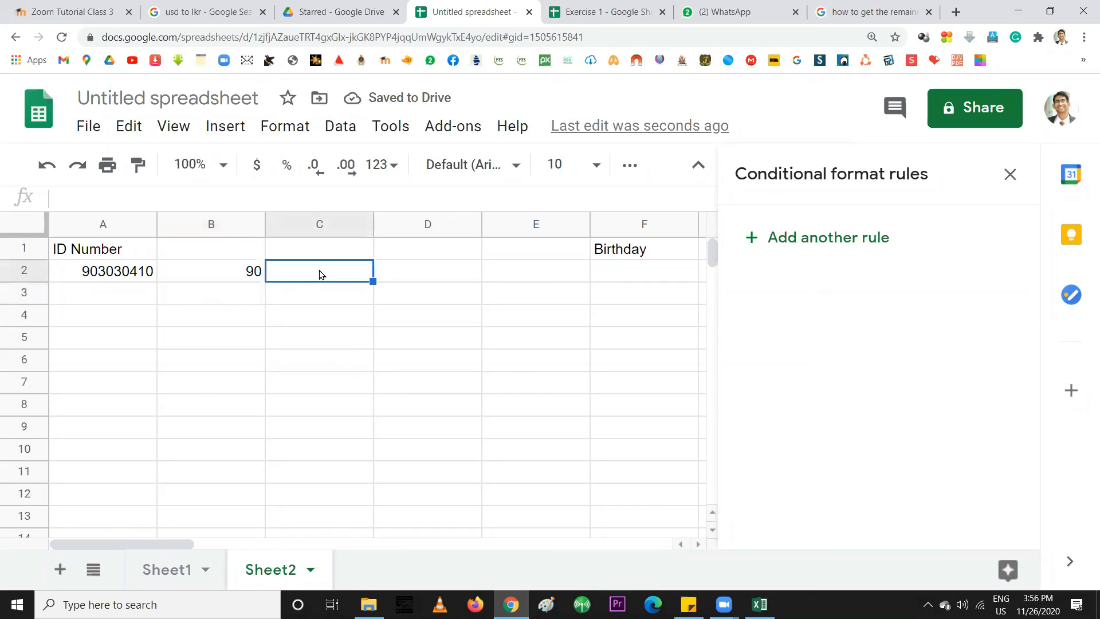
text(303)
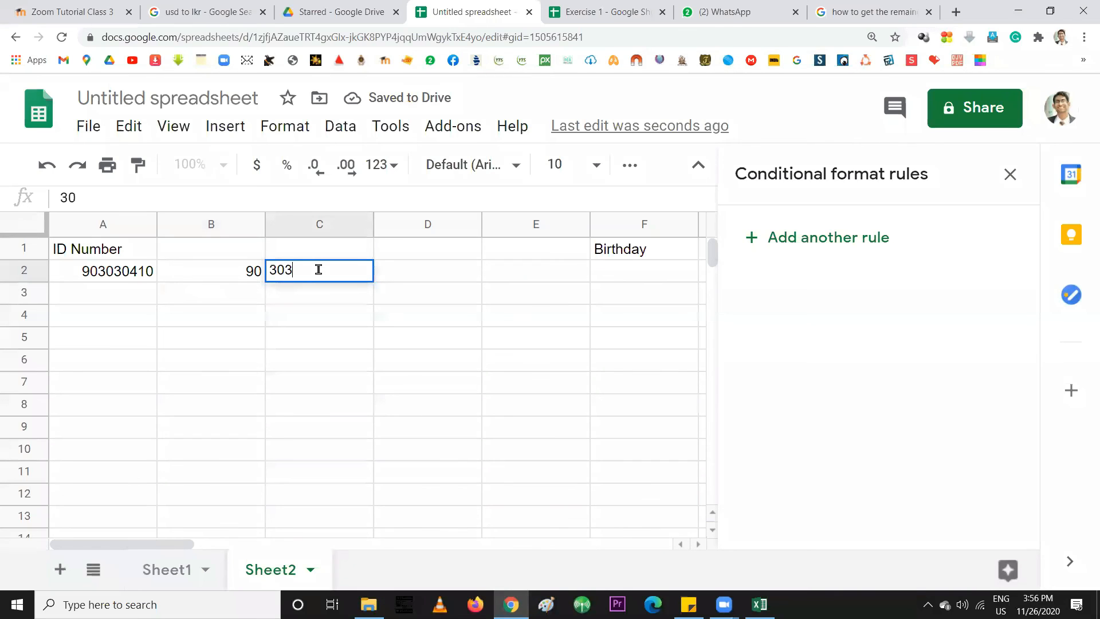
key(Return)
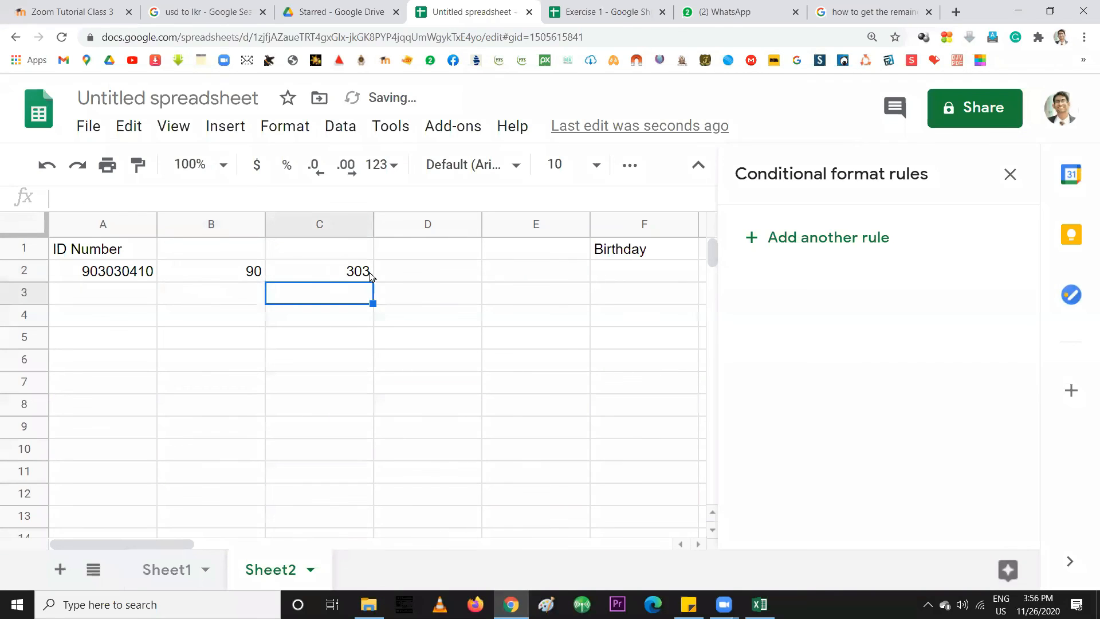
click(412, 269)
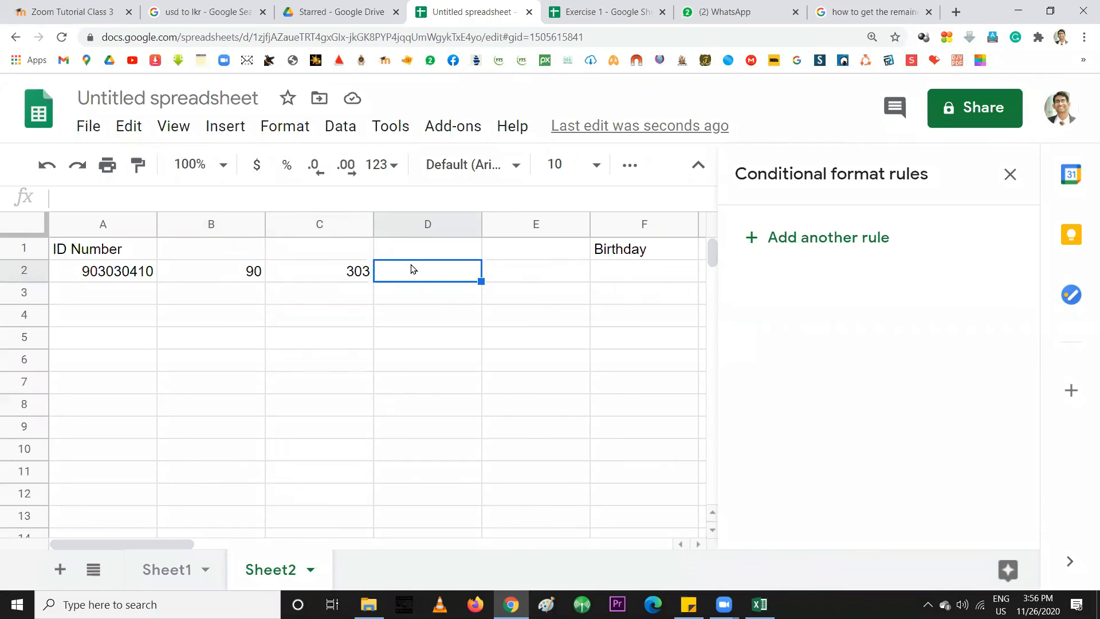
Enter the formula =ROUND(A2,-4) in cell B4
double_click(181, 315)
text(=)
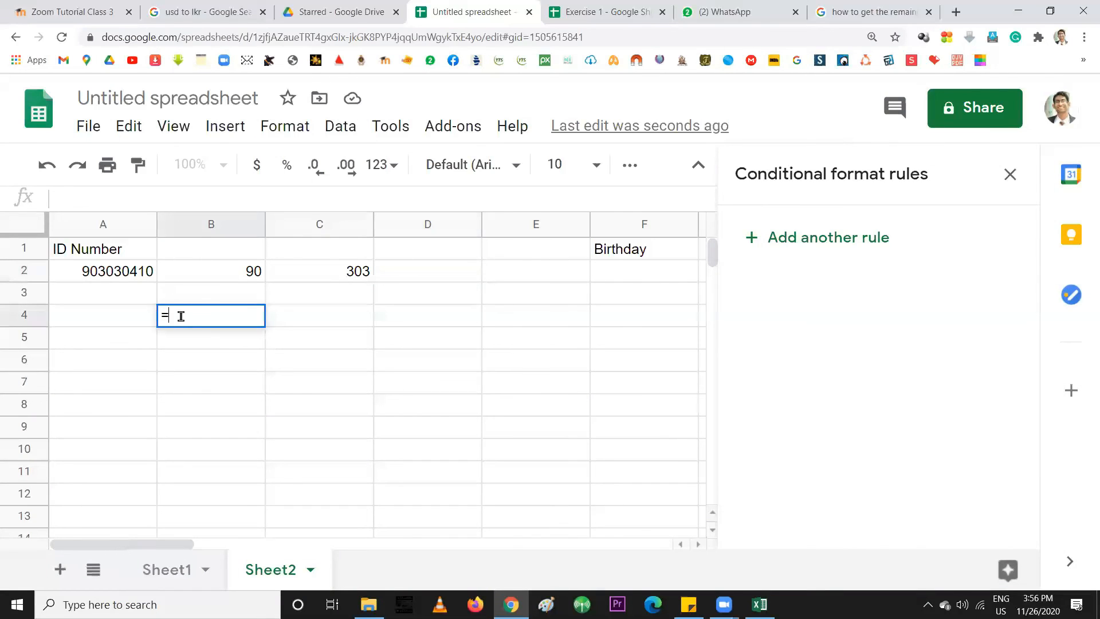
text(ROUND)
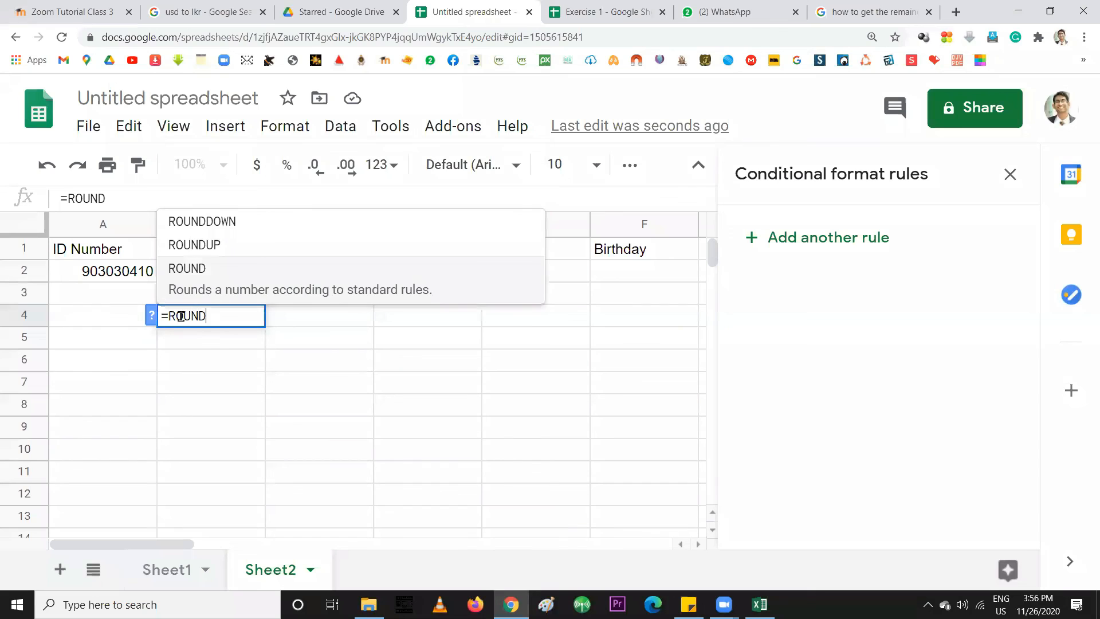
text(()
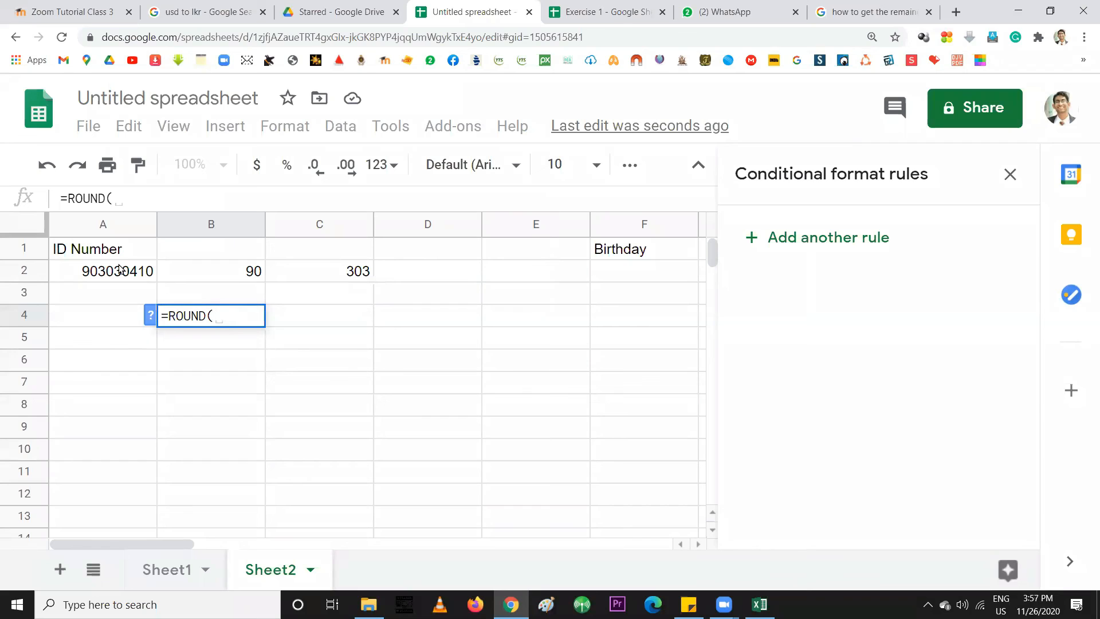
click(98, 272)
text(, )
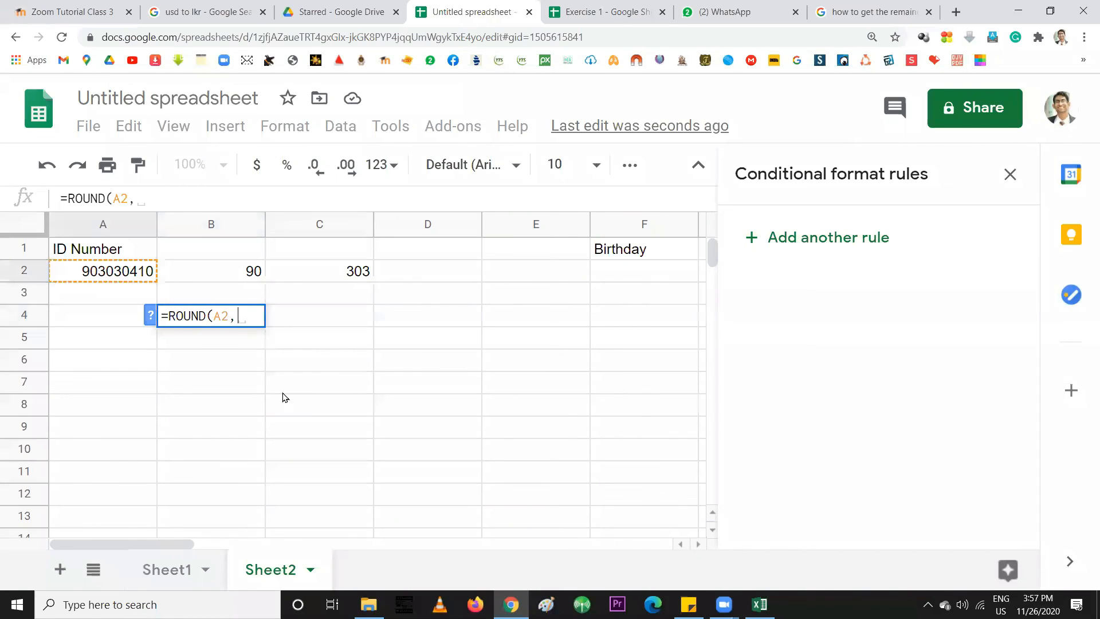
text(-4)
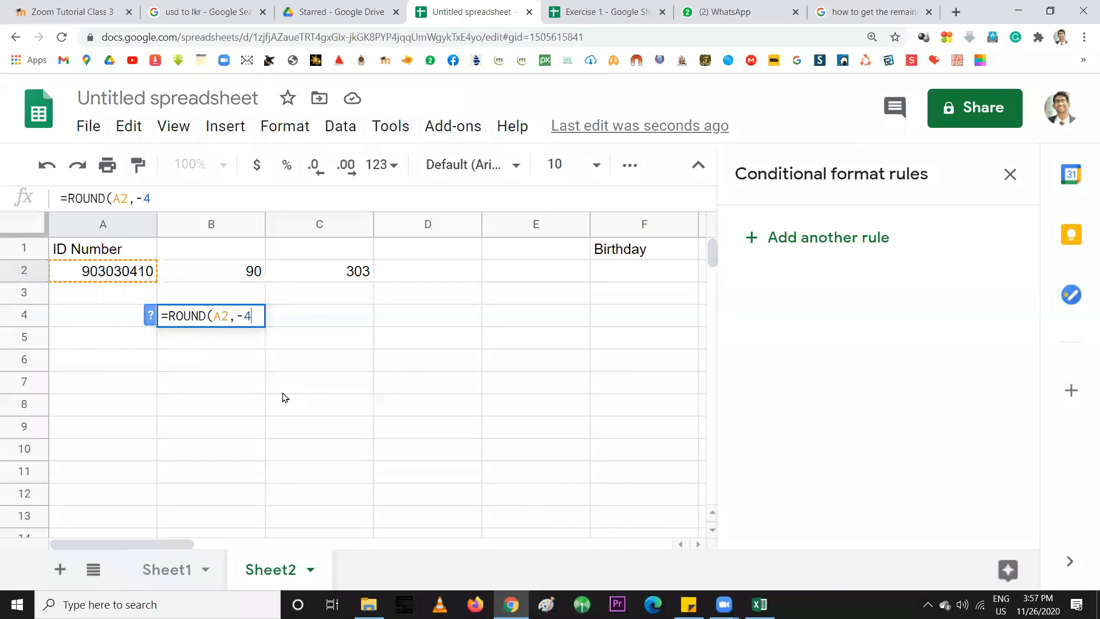
text())
key(Return)
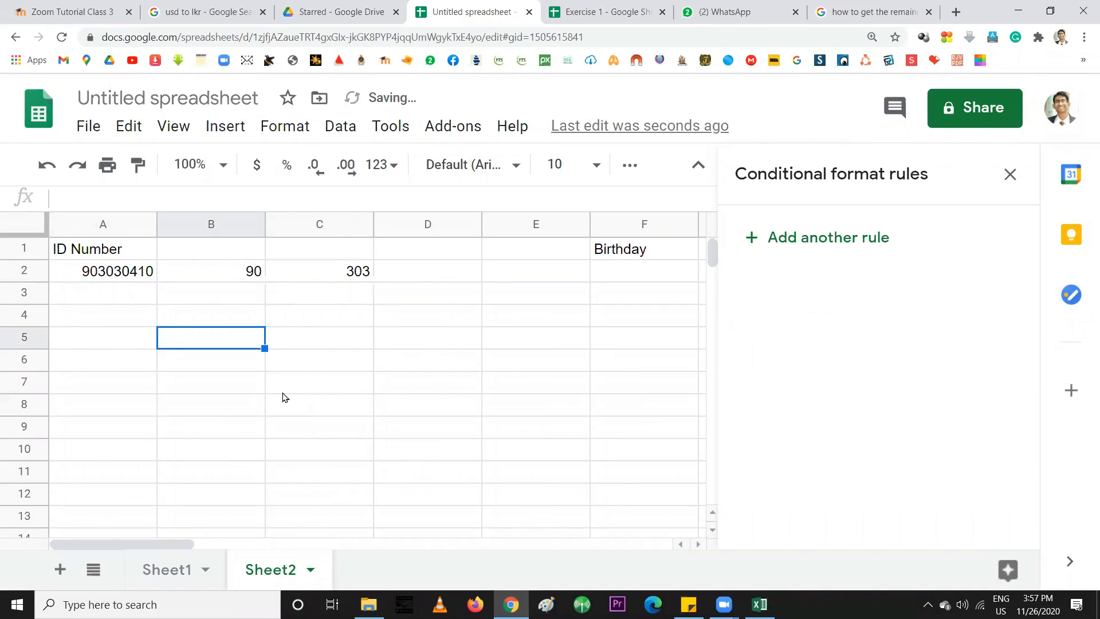
click(239, 324)
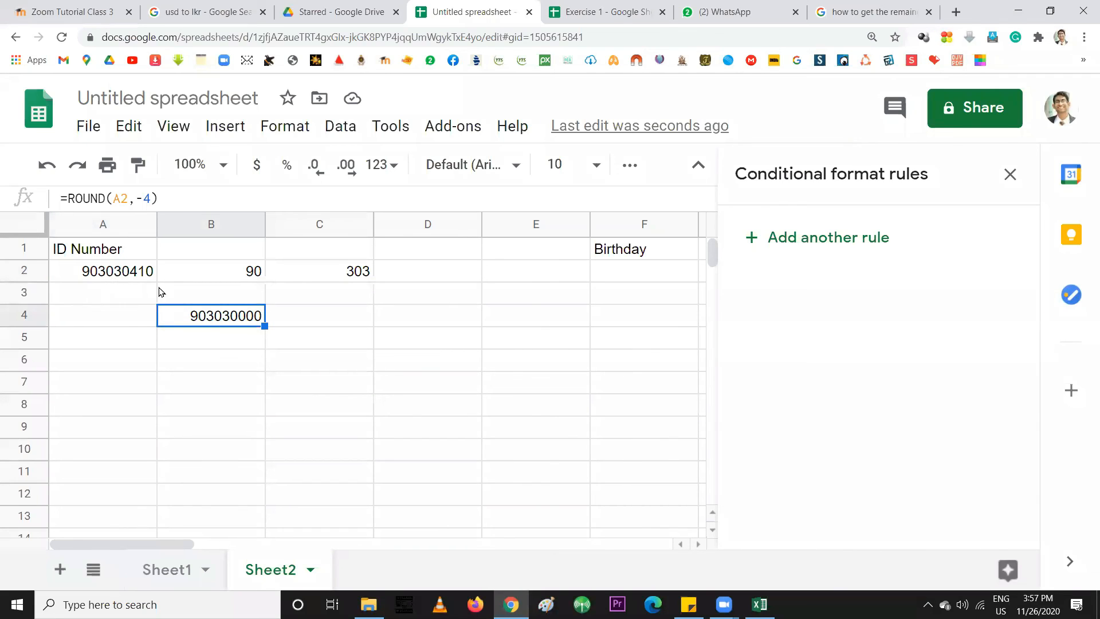
double_click(228, 319)
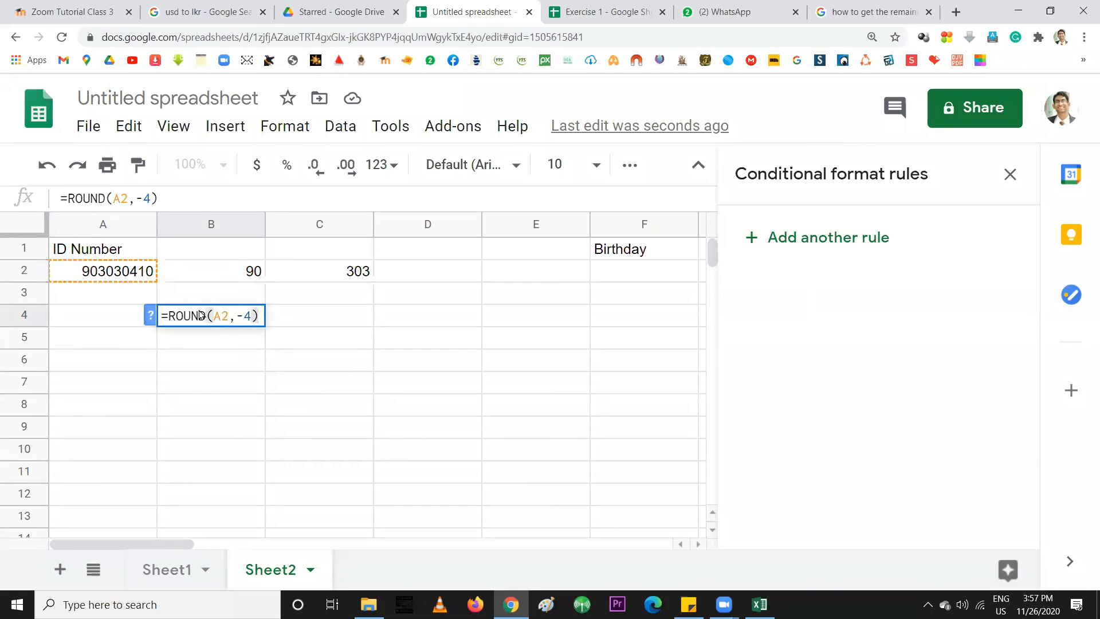
key(Return)
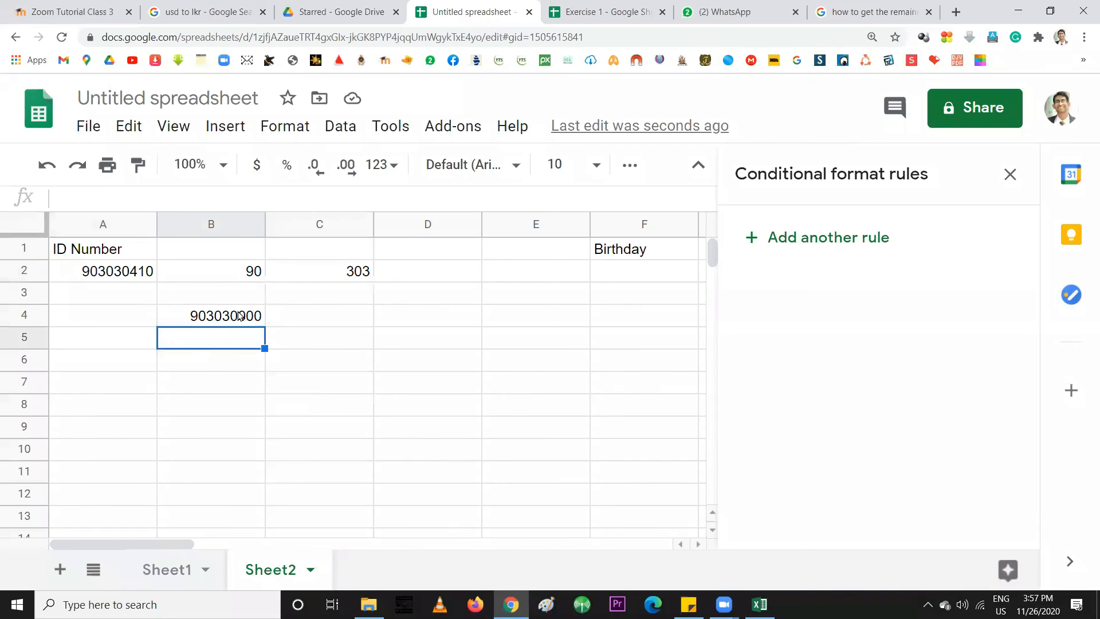
click(222, 320)
double_click(229, 317)
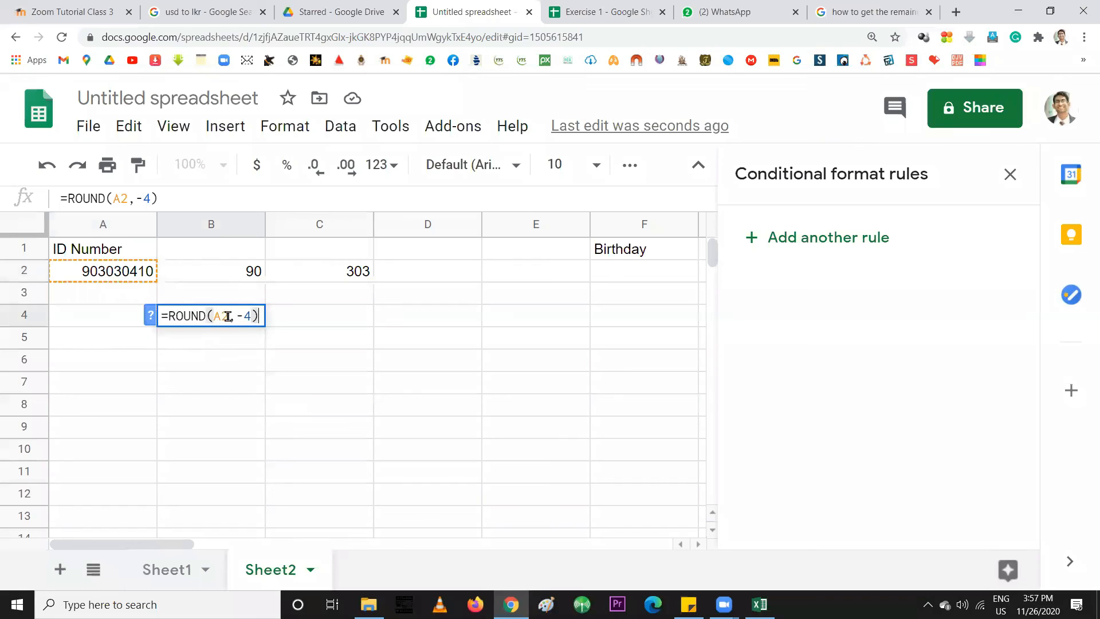
drag(249, 317, 239, 317)
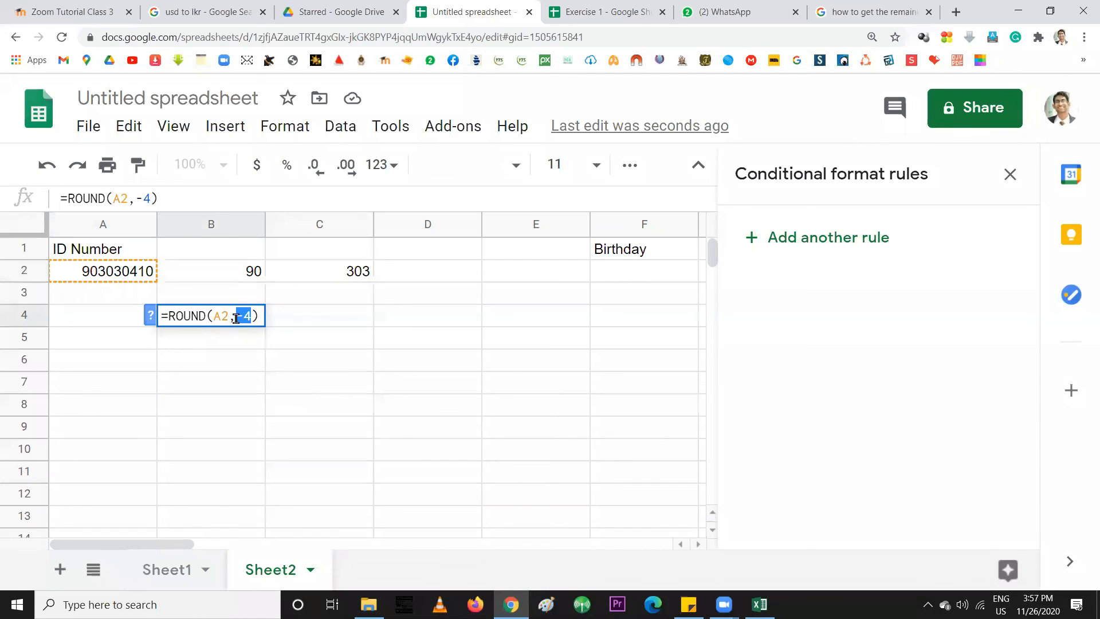
click(243, 316)
key(BackSpace)
text(-)
key(Return)
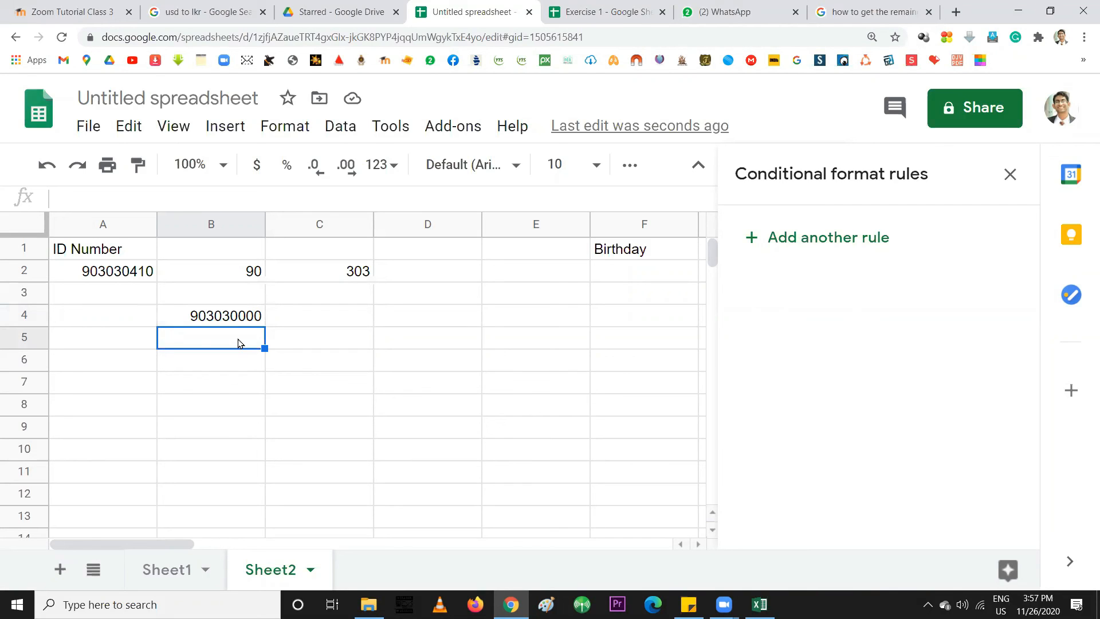
Enter =LEFT(A2,2) in B5 to take the ID's first two digits
text(=)
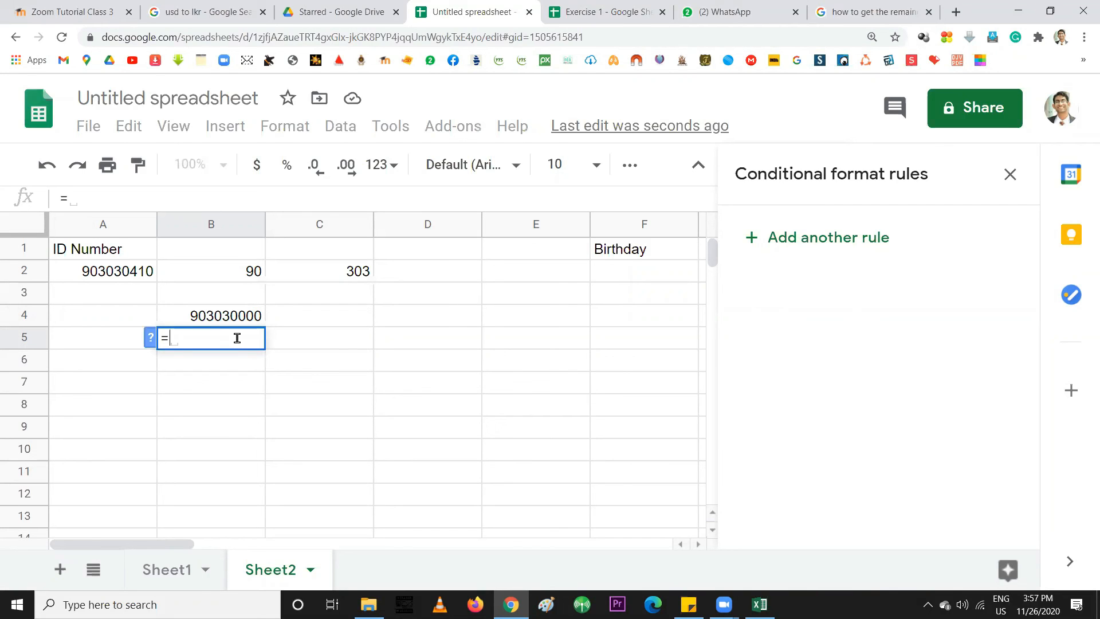
text(LEF)
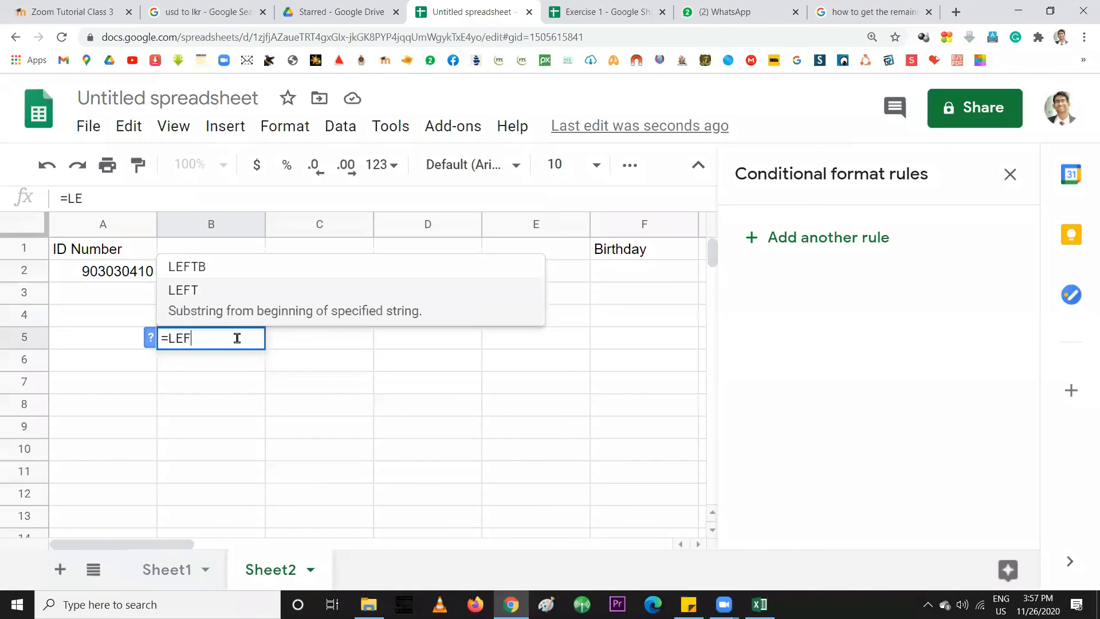
text(T()
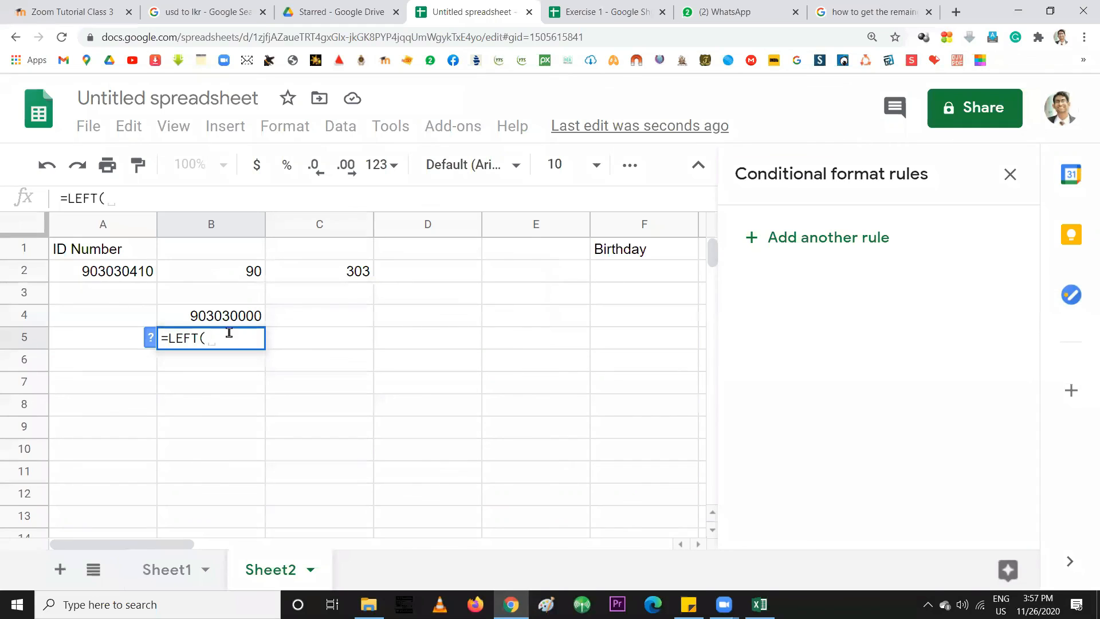
click(121, 272)
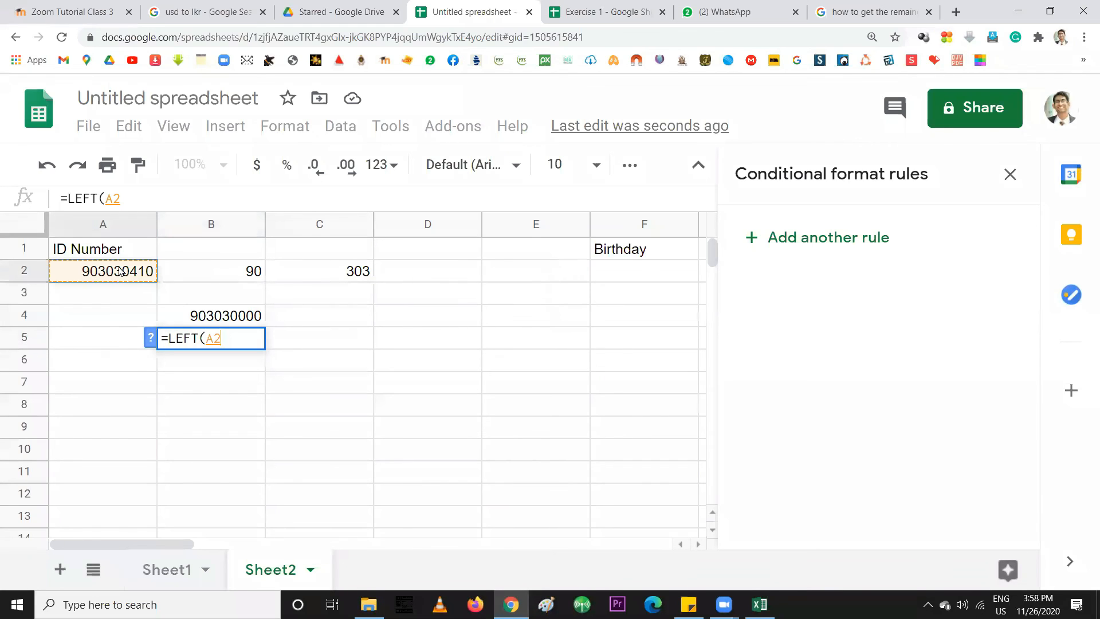
text(,)
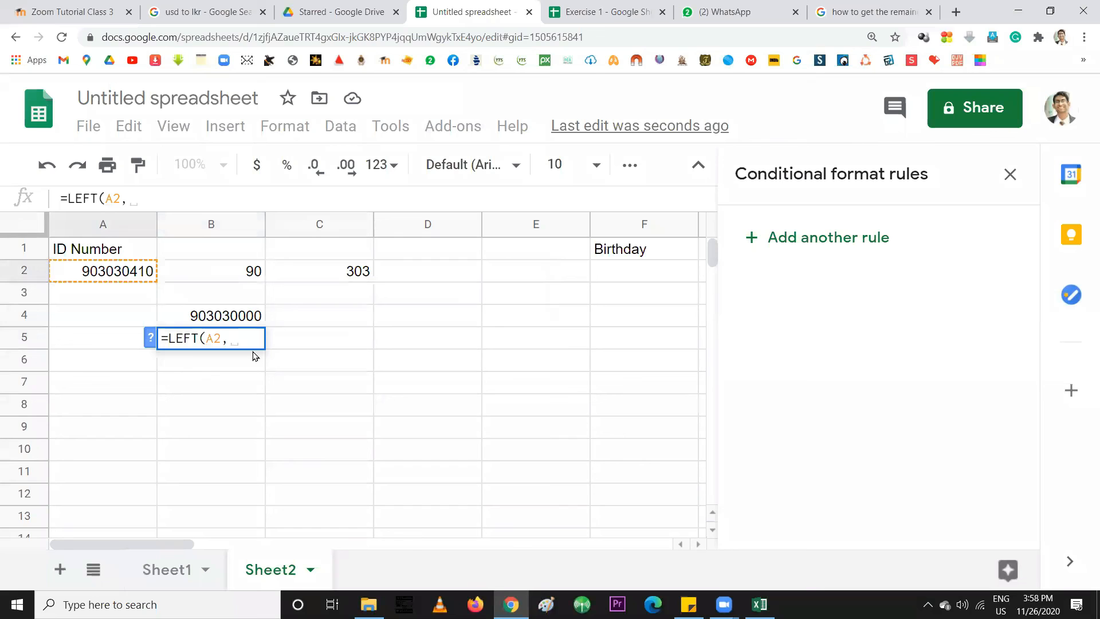
text(2)
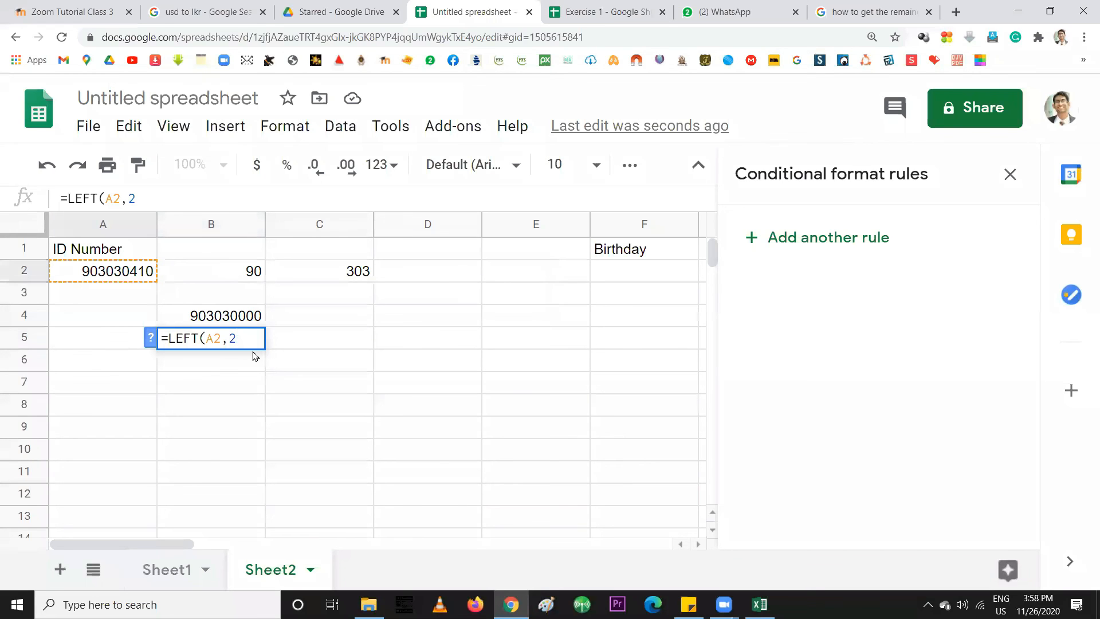
text())
key(Return)
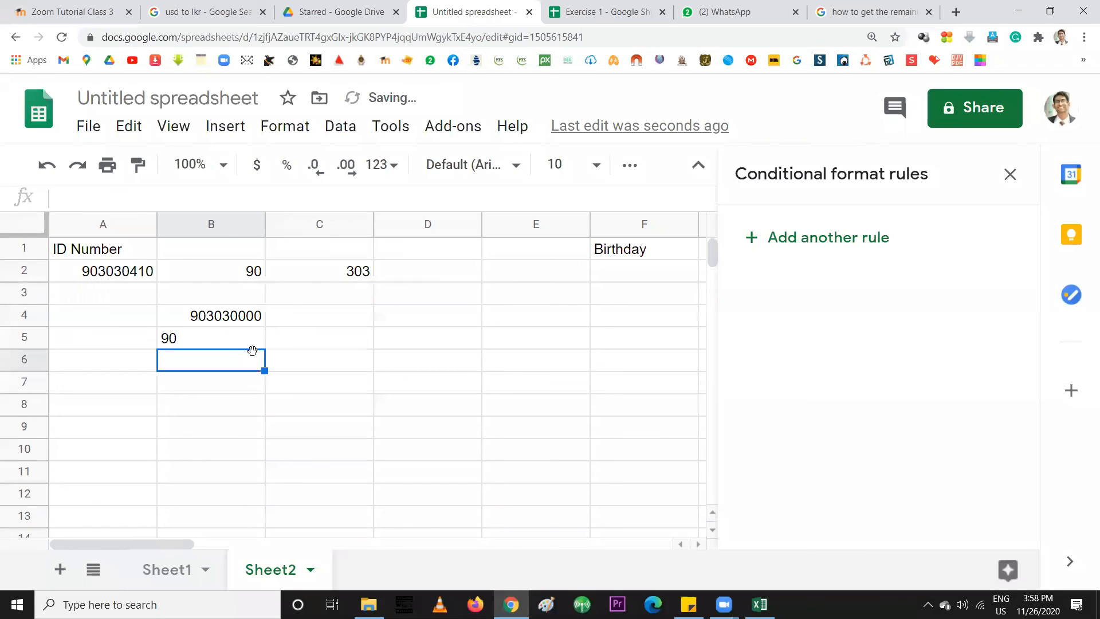
Change the LEFT character count in B5 to 3, then to 5
double_click(235, 338)
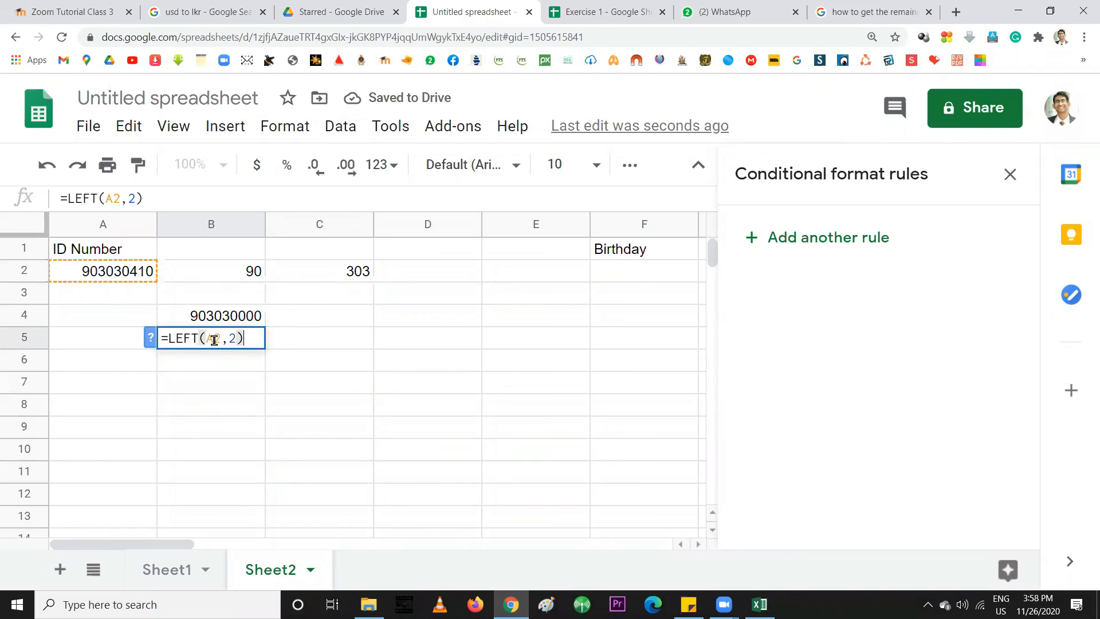
double_click(232, 338)
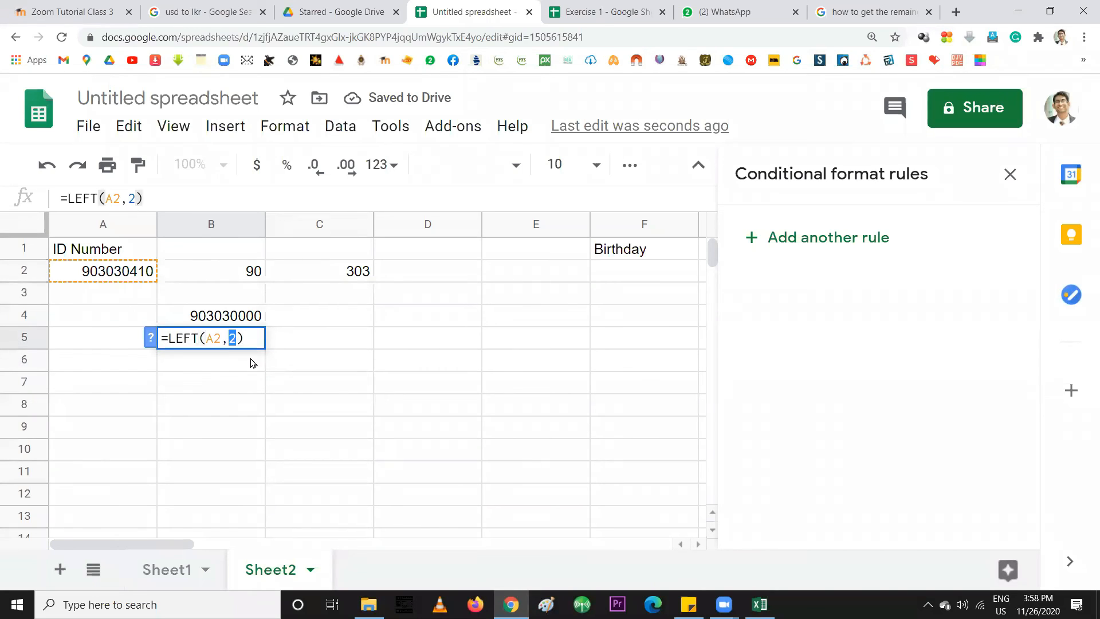
text(3)
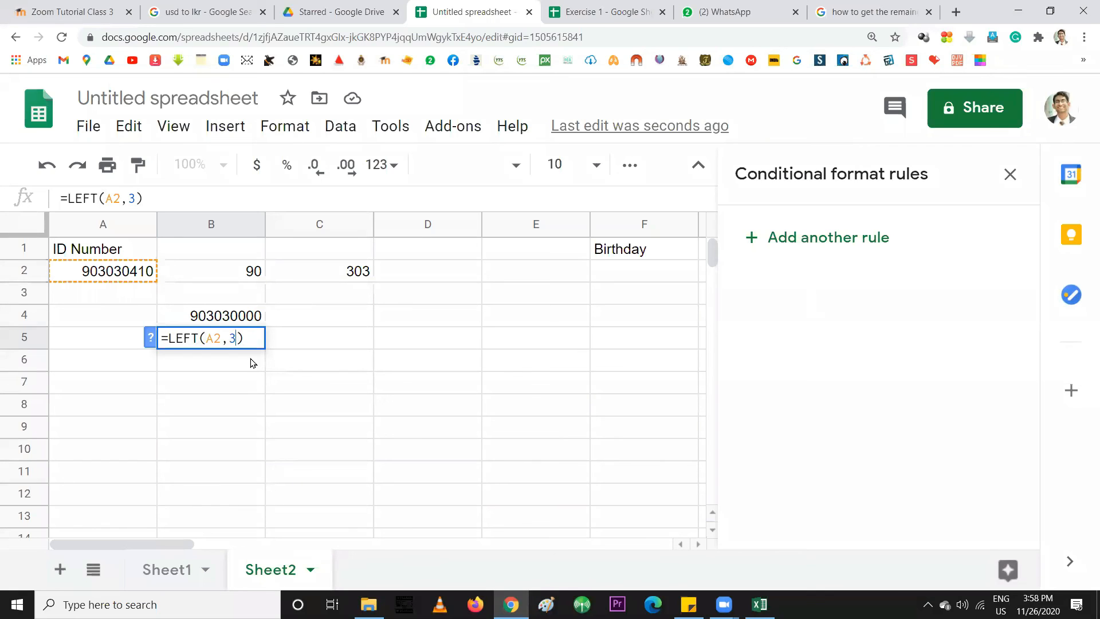
key(Return)
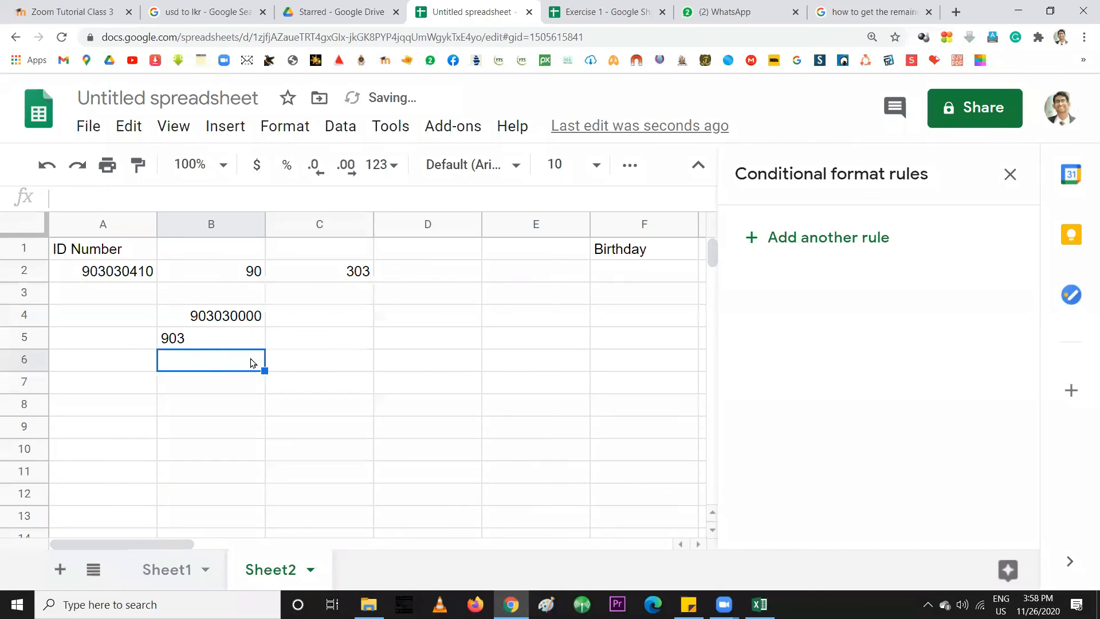
click(226, 337)
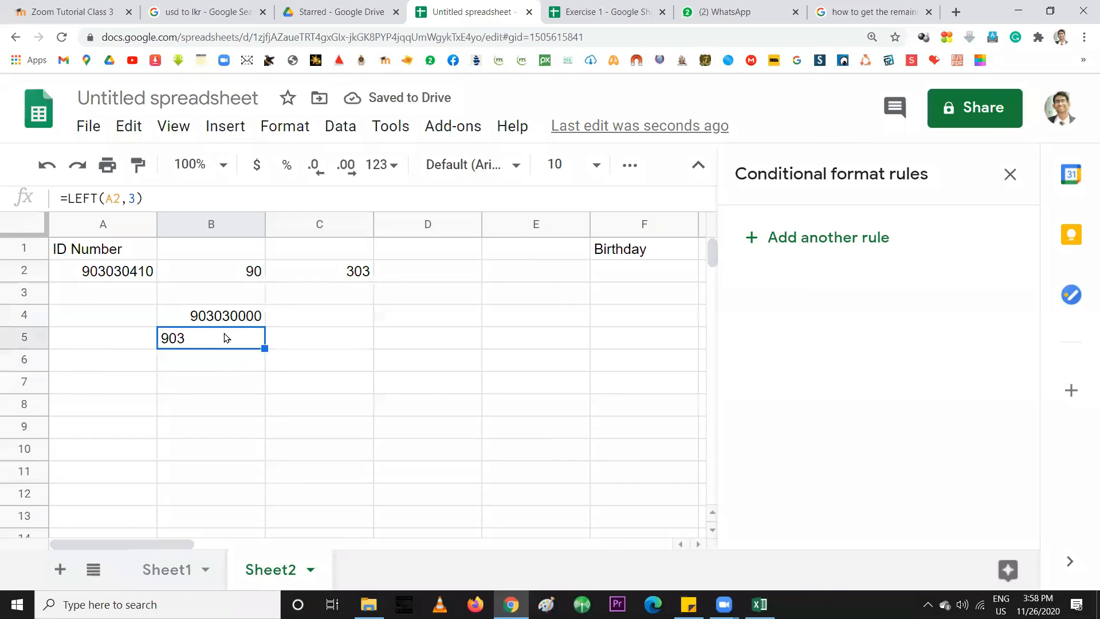
double_click(204, 341)
double_click(232, 338)
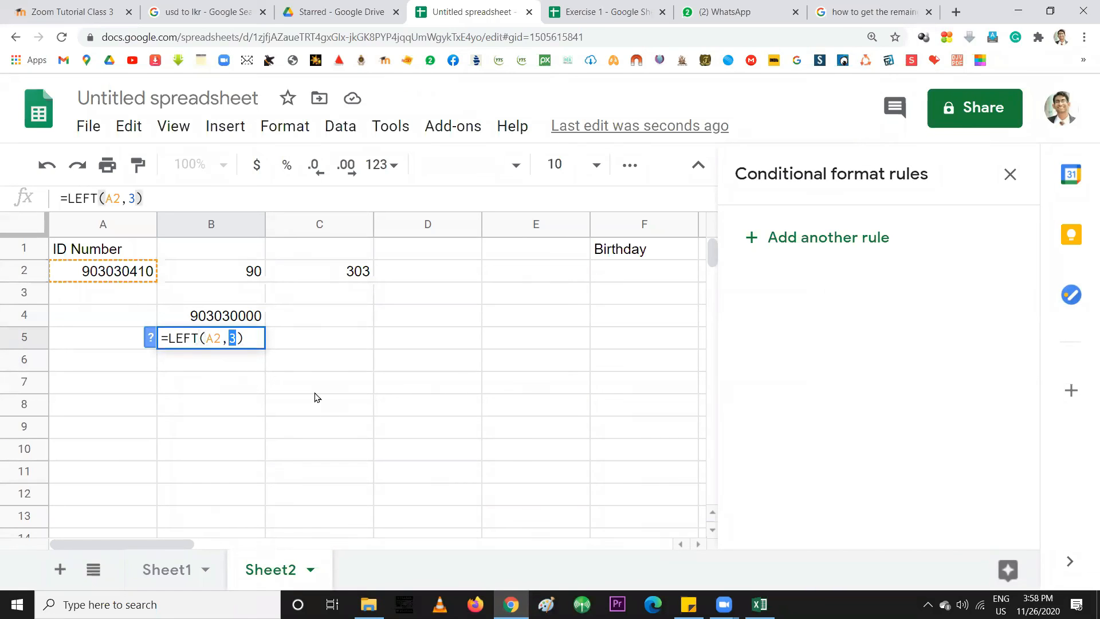
text(5)
key(Return)
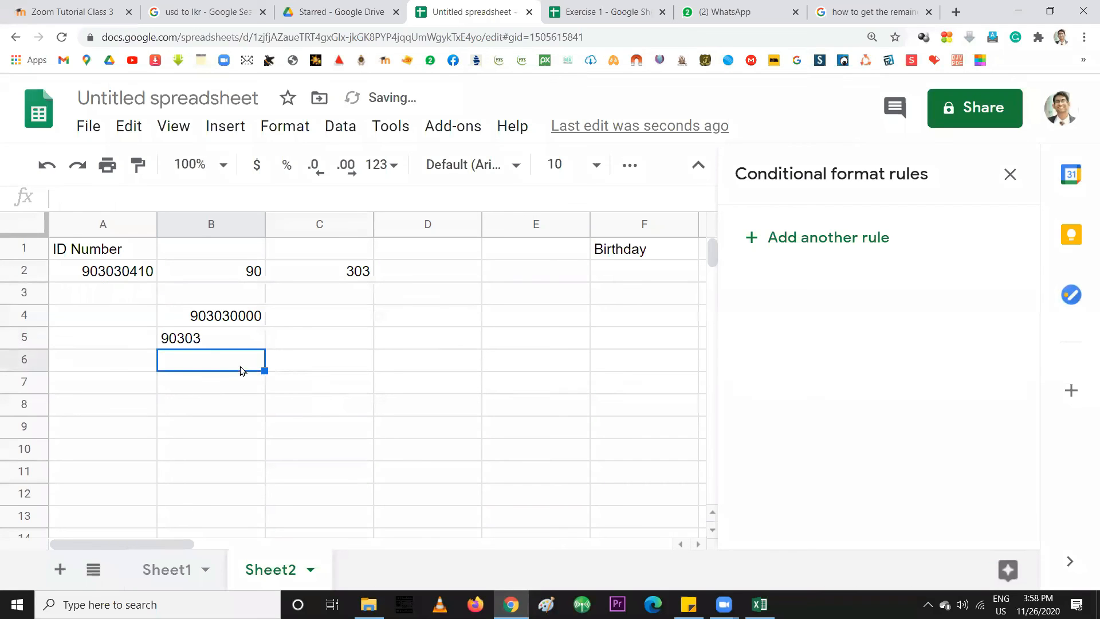
click(204, 343)
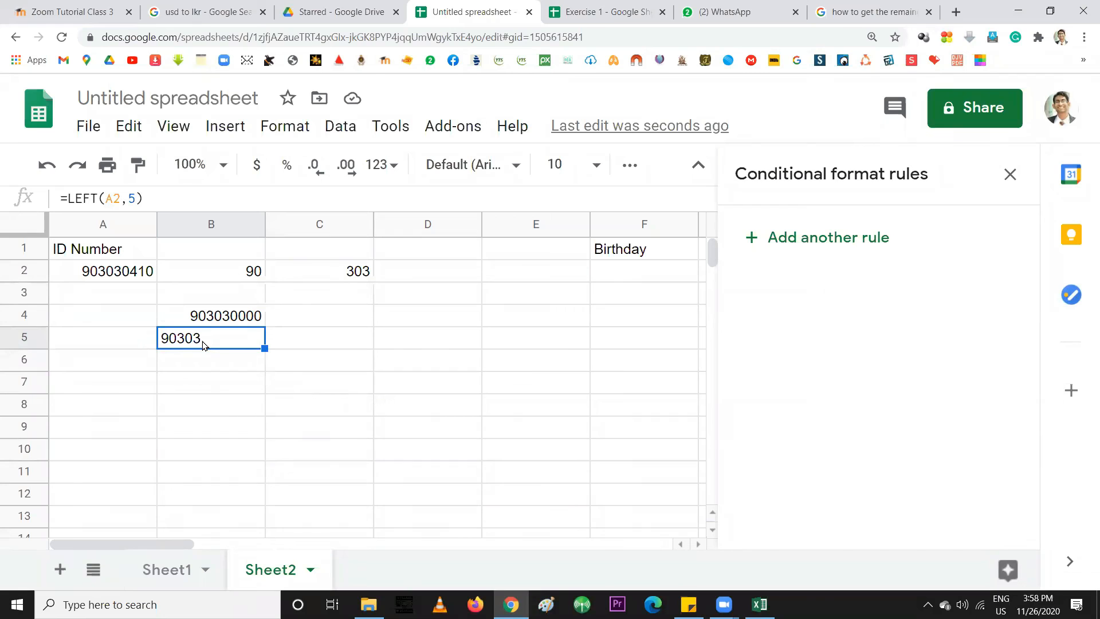
double_click(167, 338)
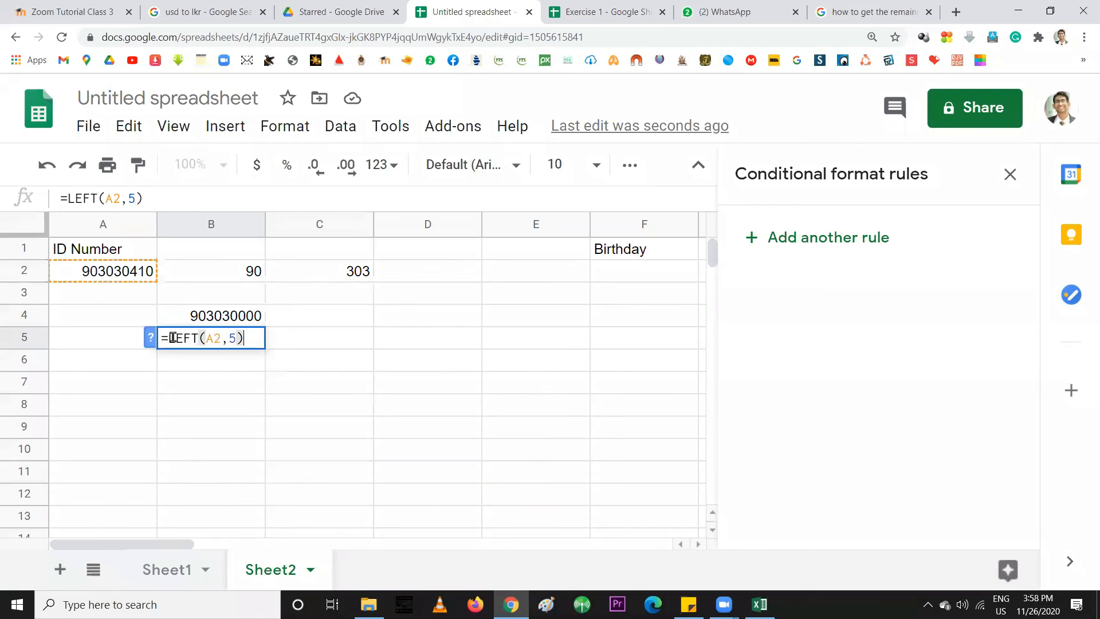
drag(168, 338, 195, 339)
text(RIGHT)
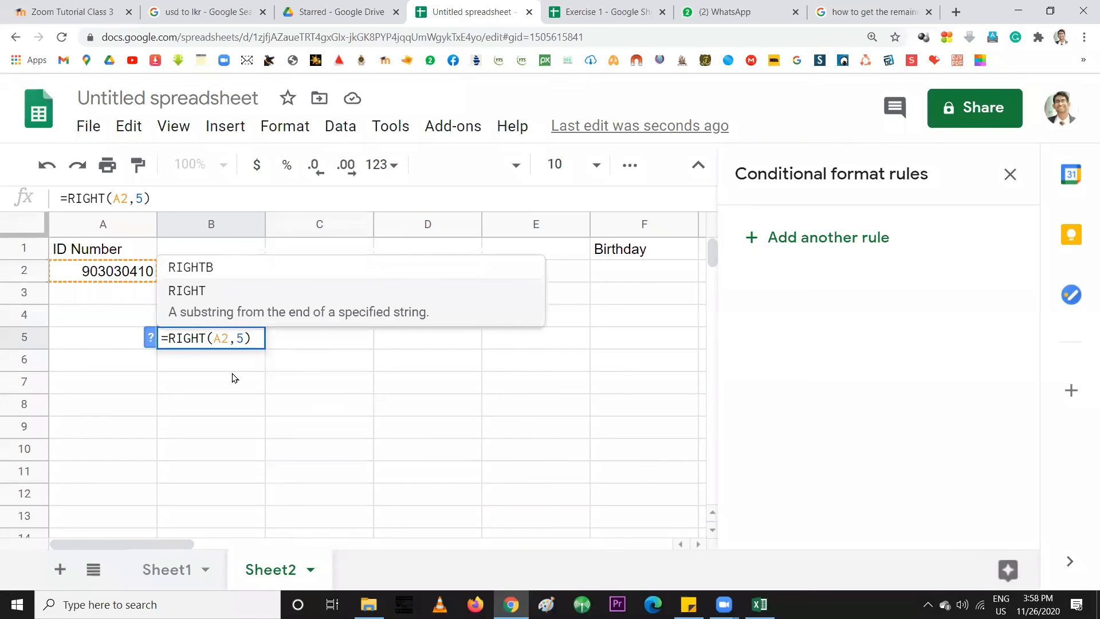
key(Return)
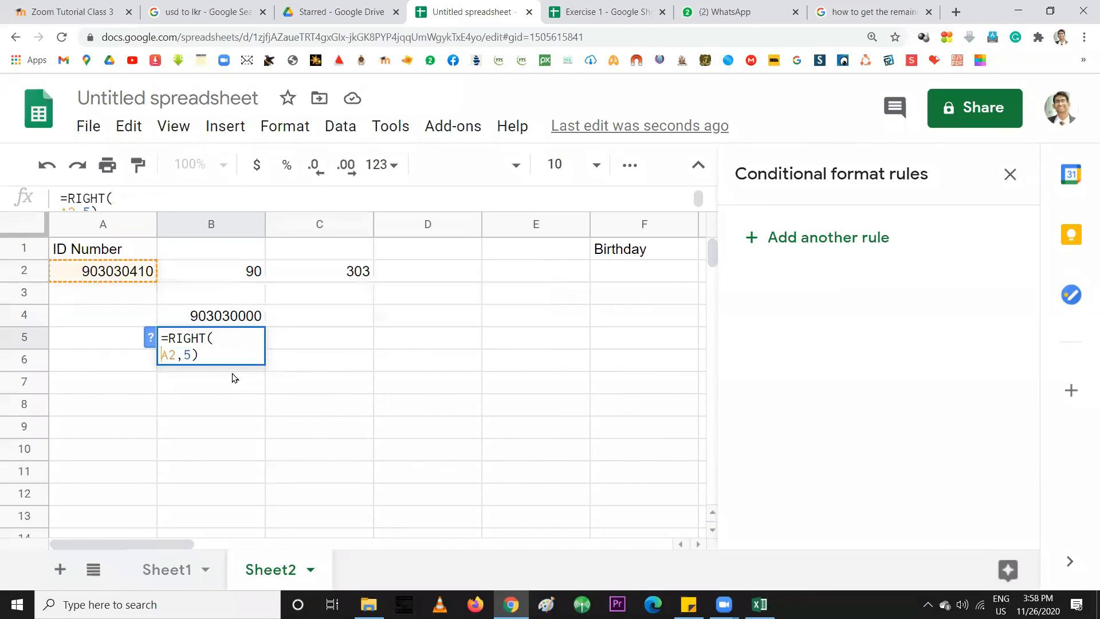
key(BackSpace)
key(Return)
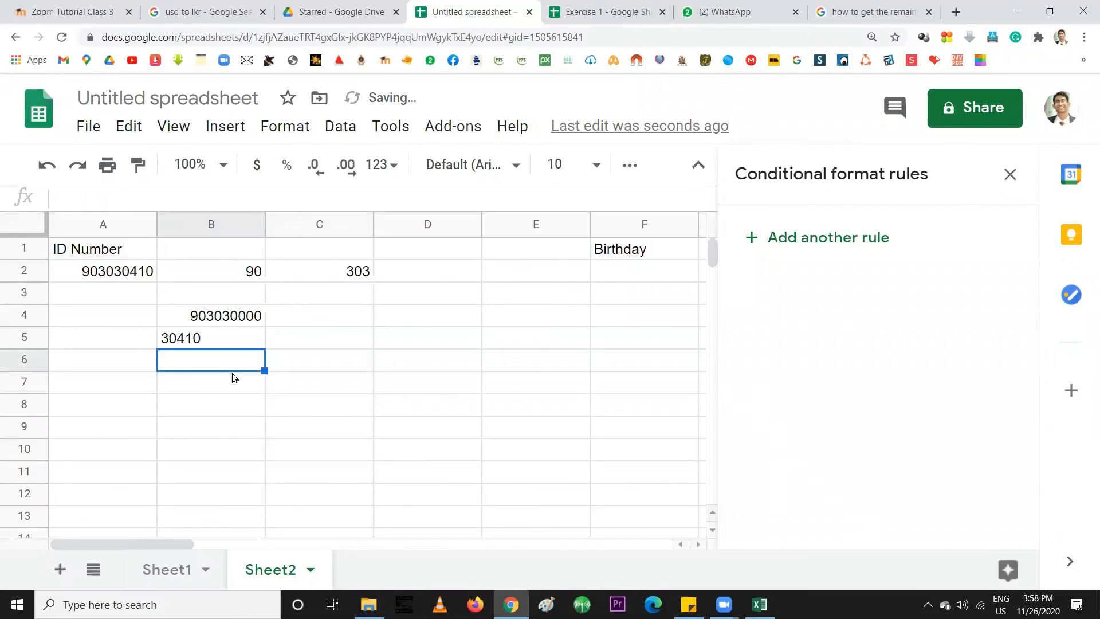
click(124, 277)
click(169, 344)
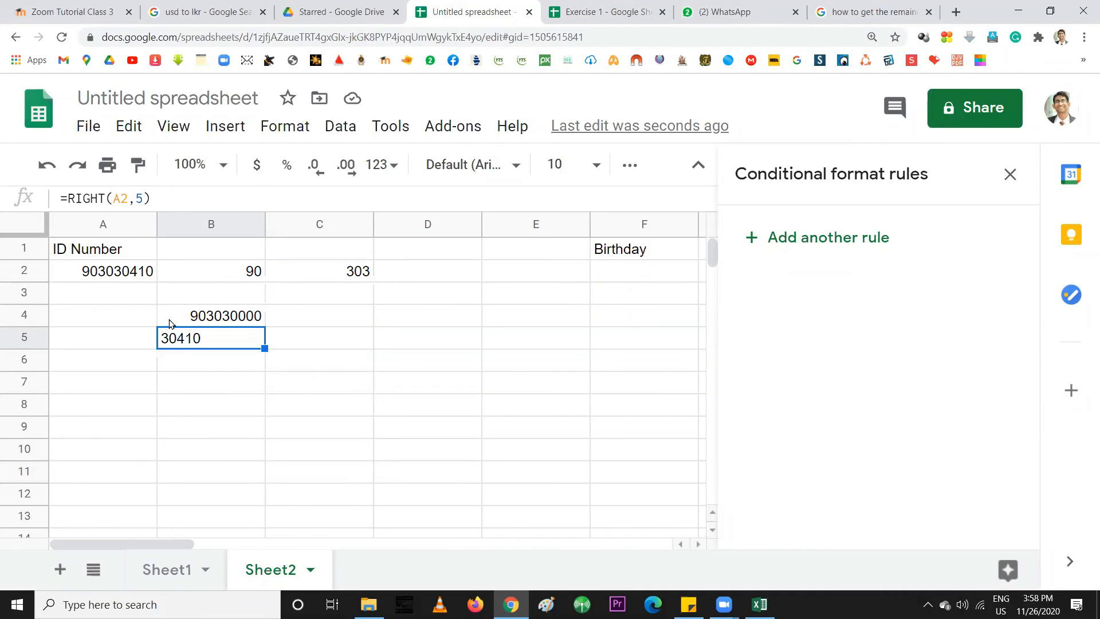
click(206, 317)
click(205, 338)
Enter the sample ID ending in V into A3
click(612, 270)
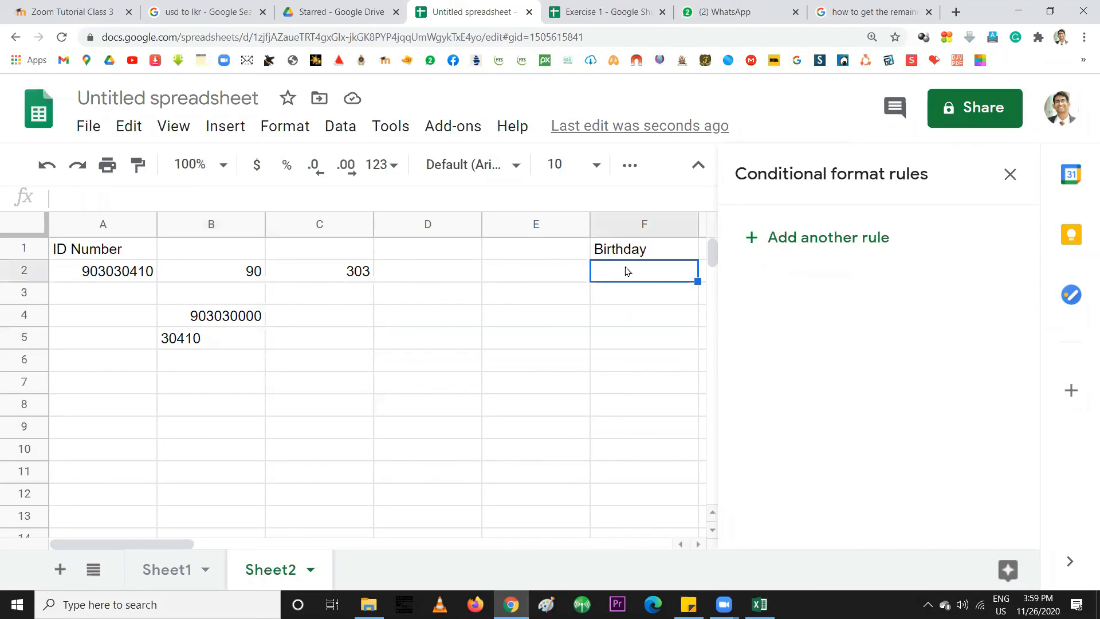
click(102, 278)
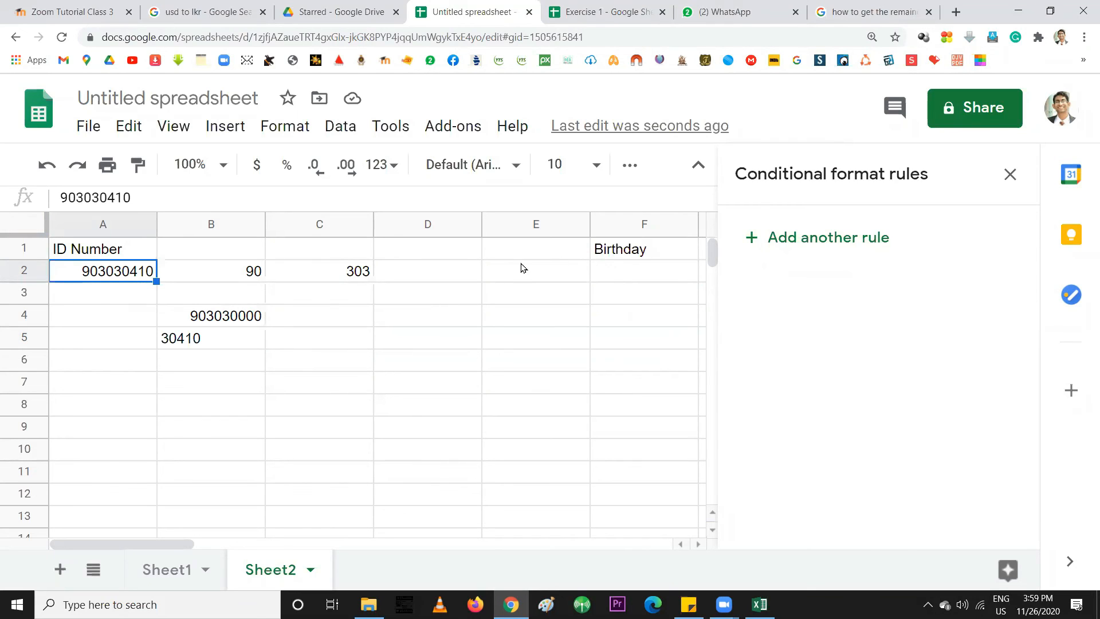
click(89, 301)
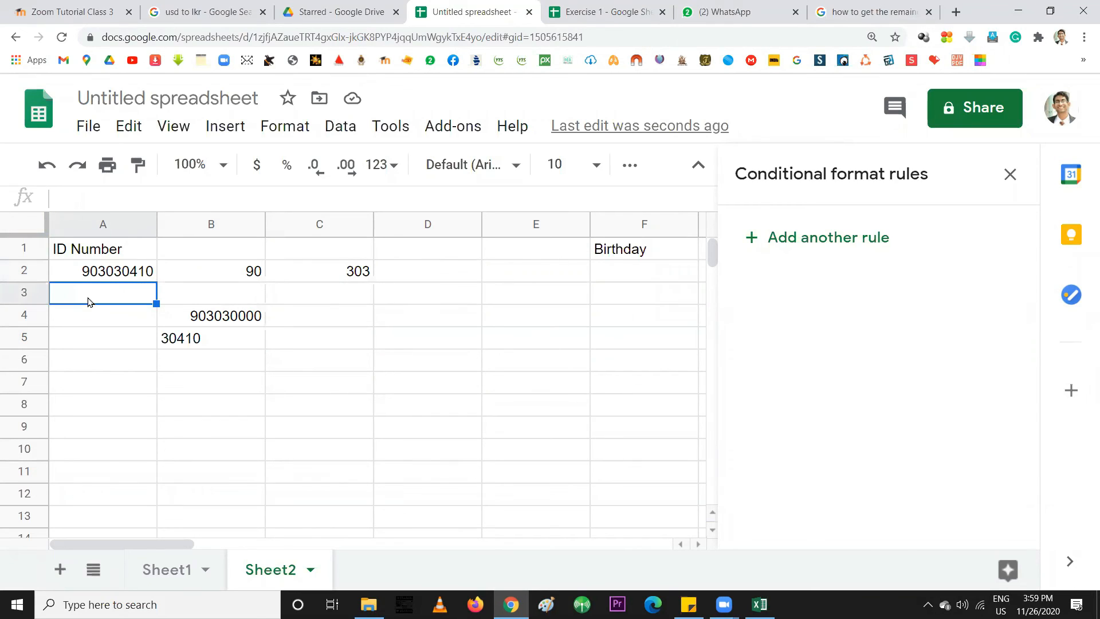
key(Return)
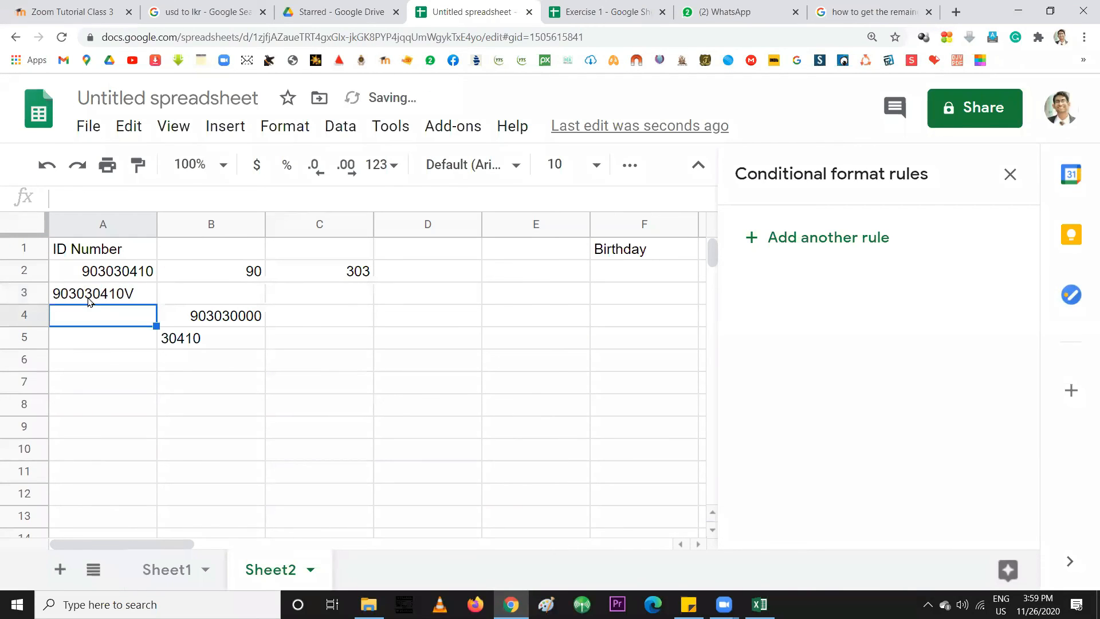
Enter a longer 13-digit sample ID in A4, then review B2, A2 and C2
key(Return)
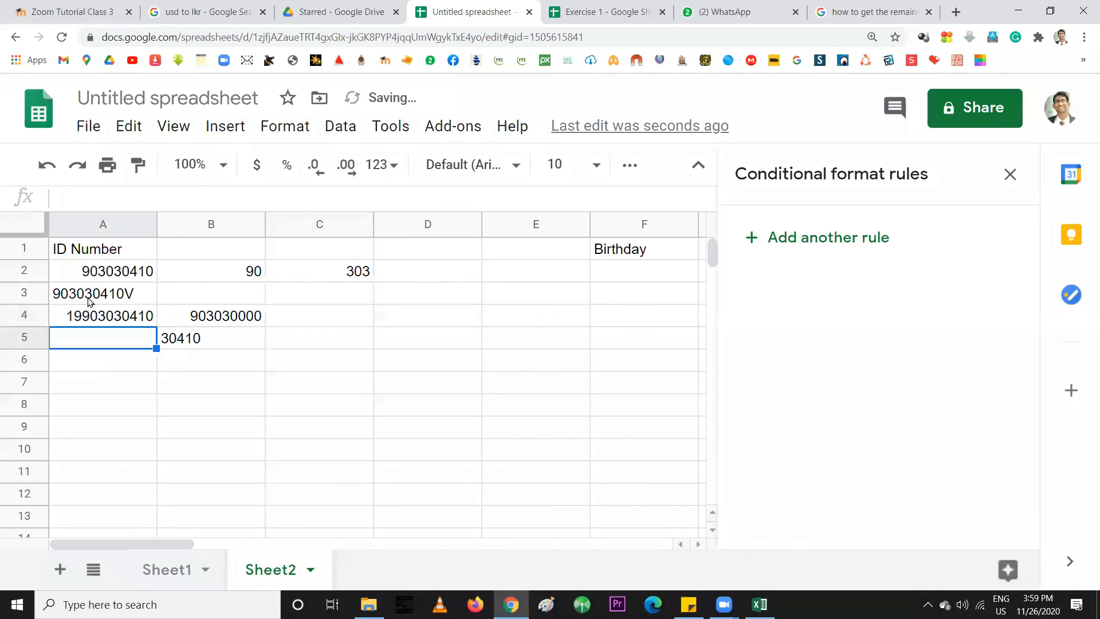
click(98, 312)
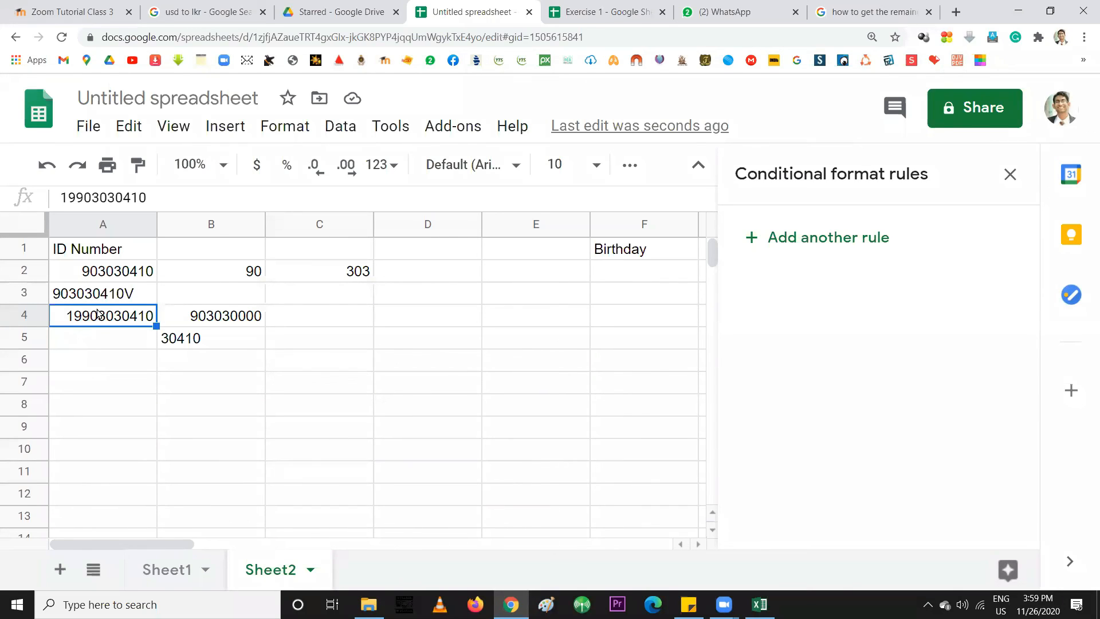
click(250, 273)
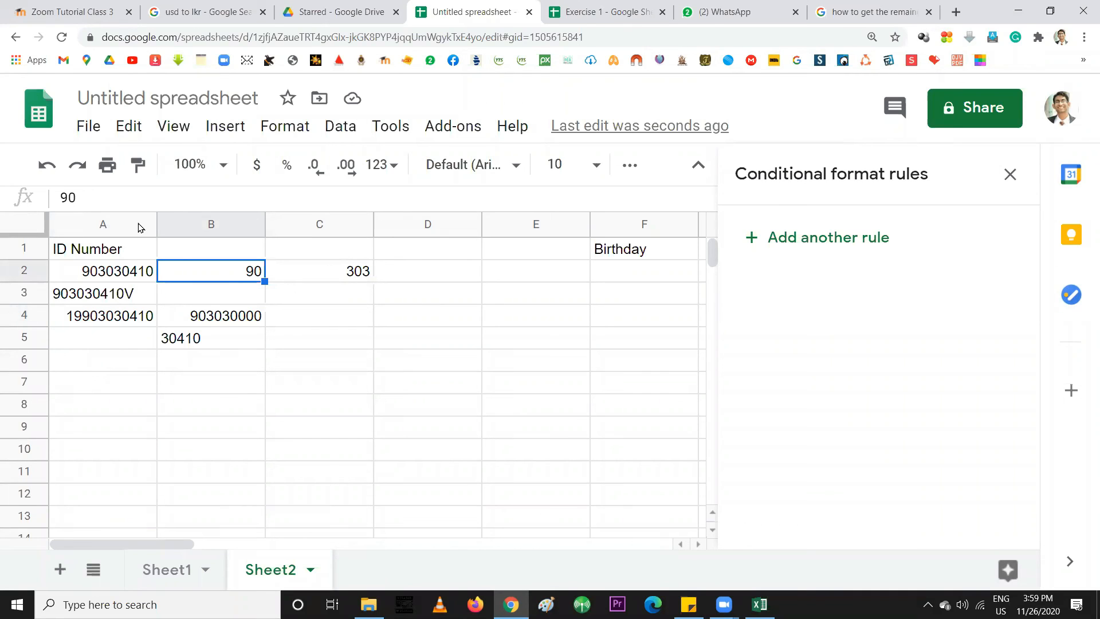
click(106, 279)
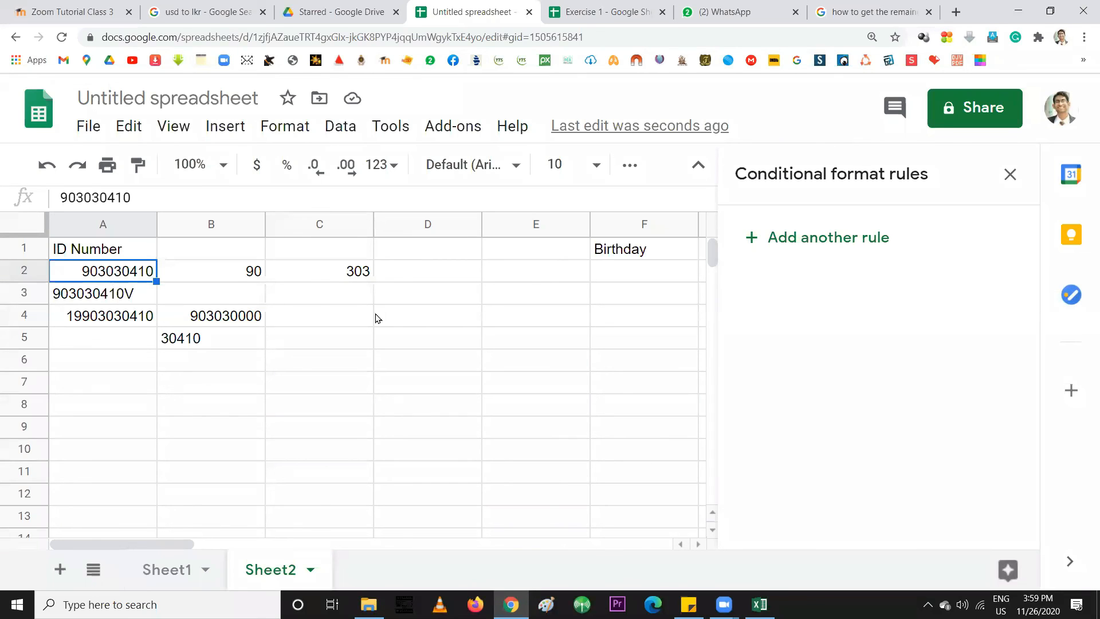
click(610, 279)
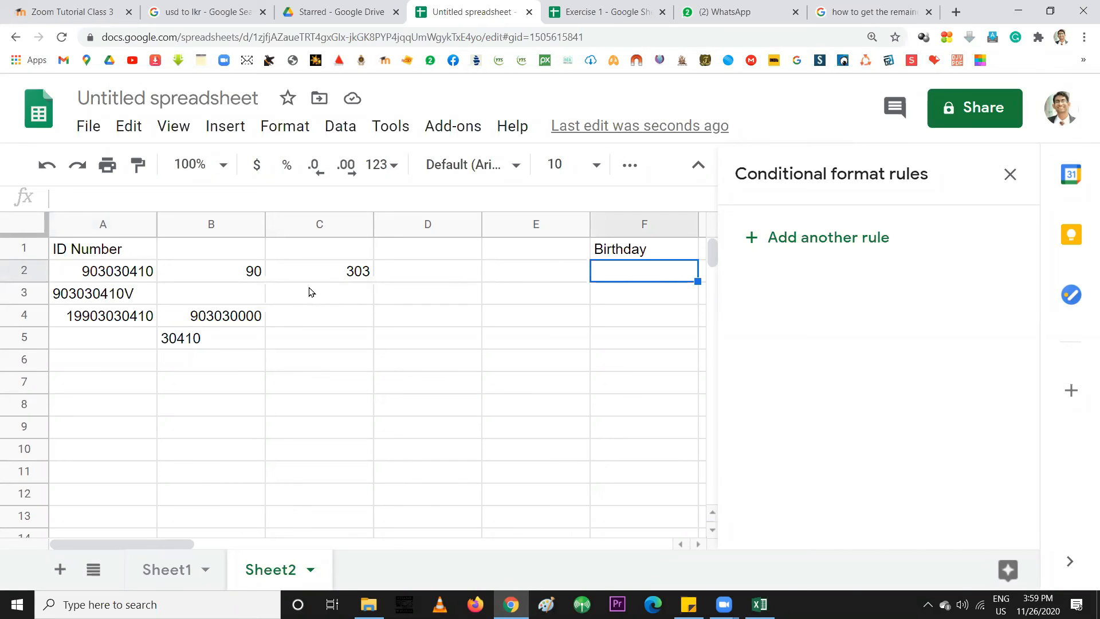
click(336, 277)
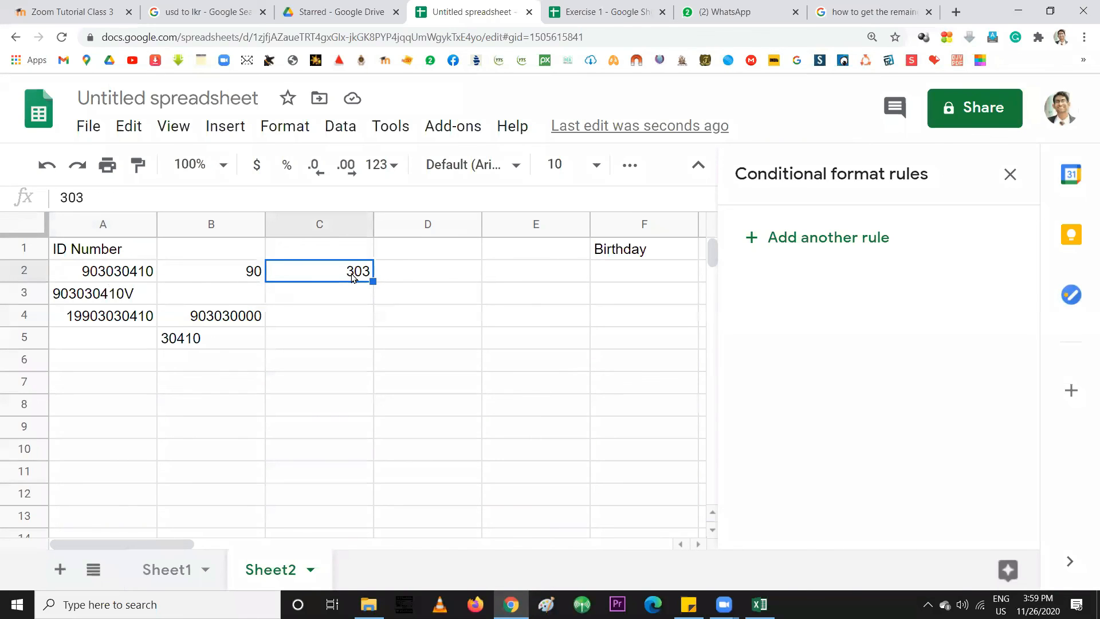
Apply the Date number format to C2 so 303 displays as 10/29/1900
click(235, 280)
click(332, 283)
click(289, 137)
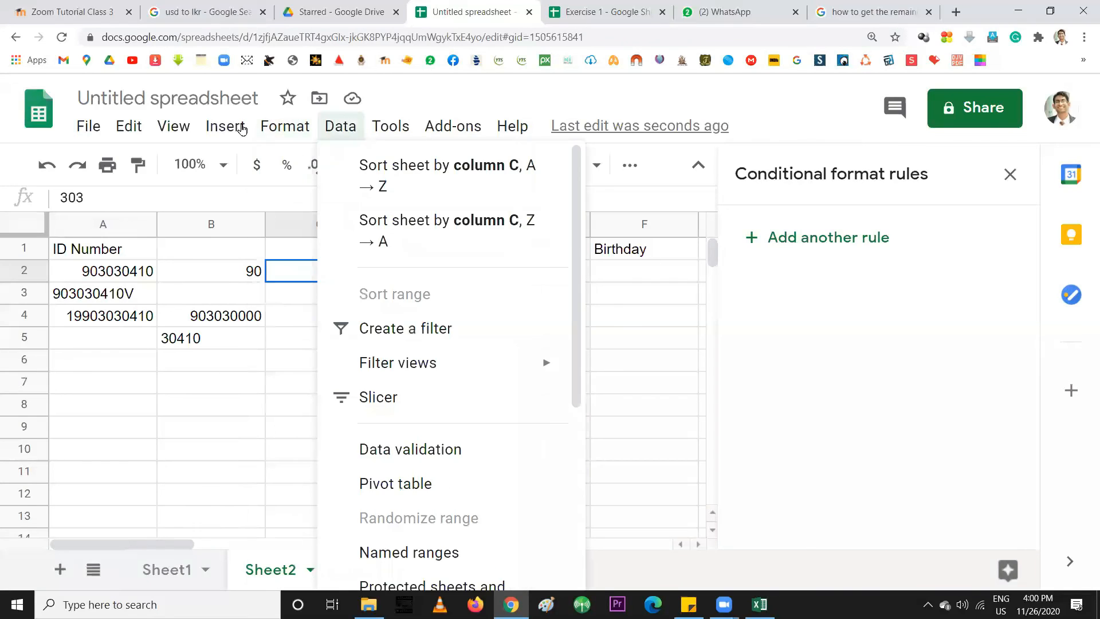
mouse_move(224, 130)
mouse_move(285, 126)
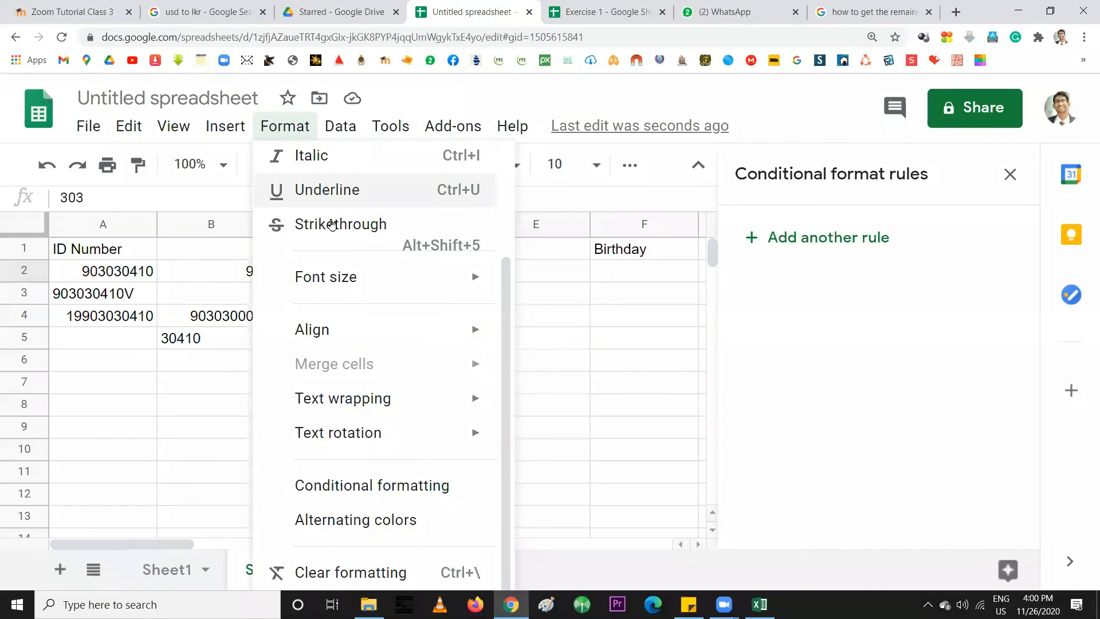
mouse_move(453, 216)
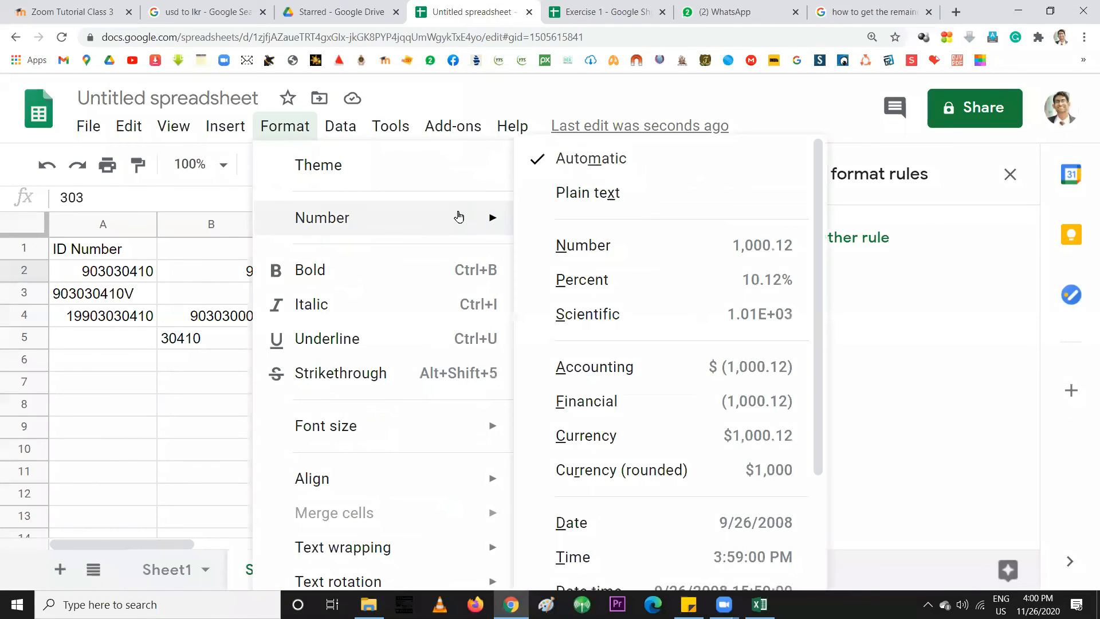
click(580, 525)
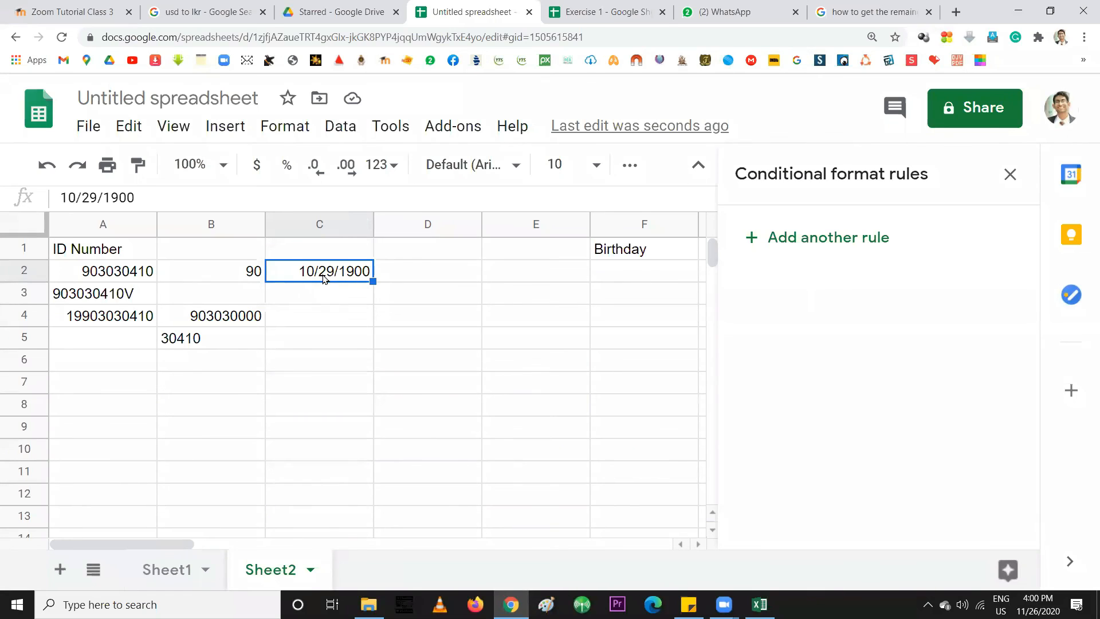
Reapply the Date format to C2 from the number format list
click(289, 129)
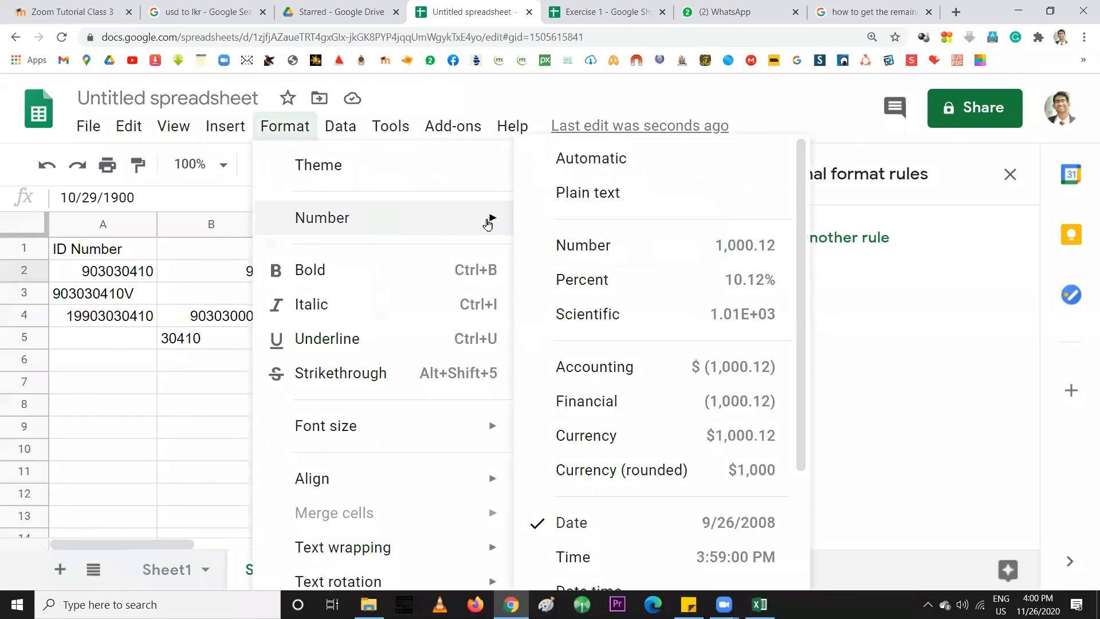
mouse_move(490, 217)
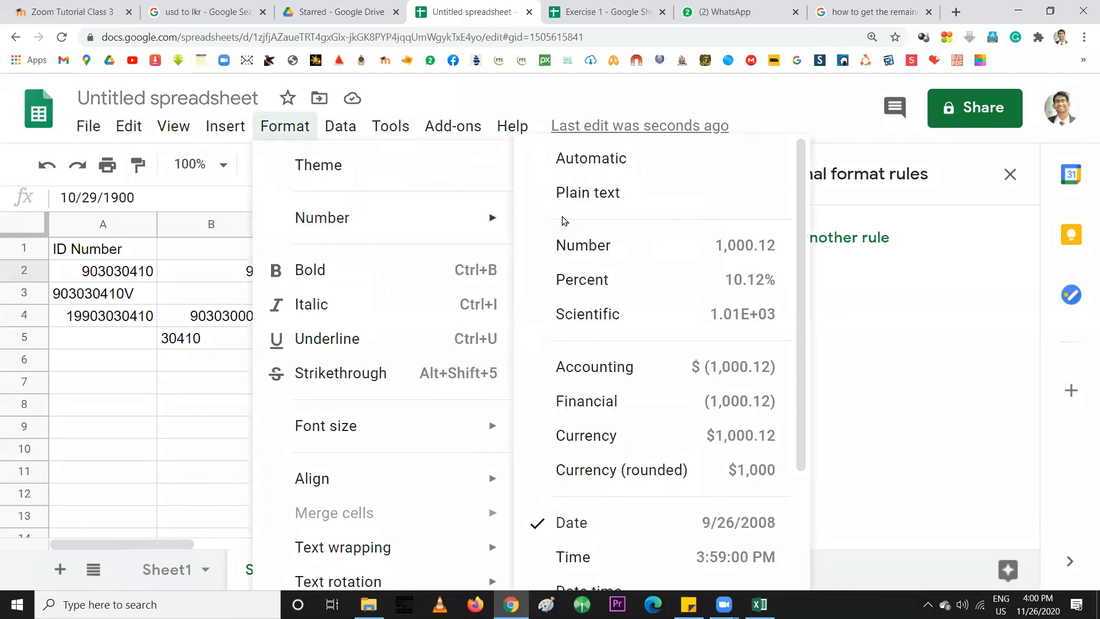
scroll(677, 519, down, 3)
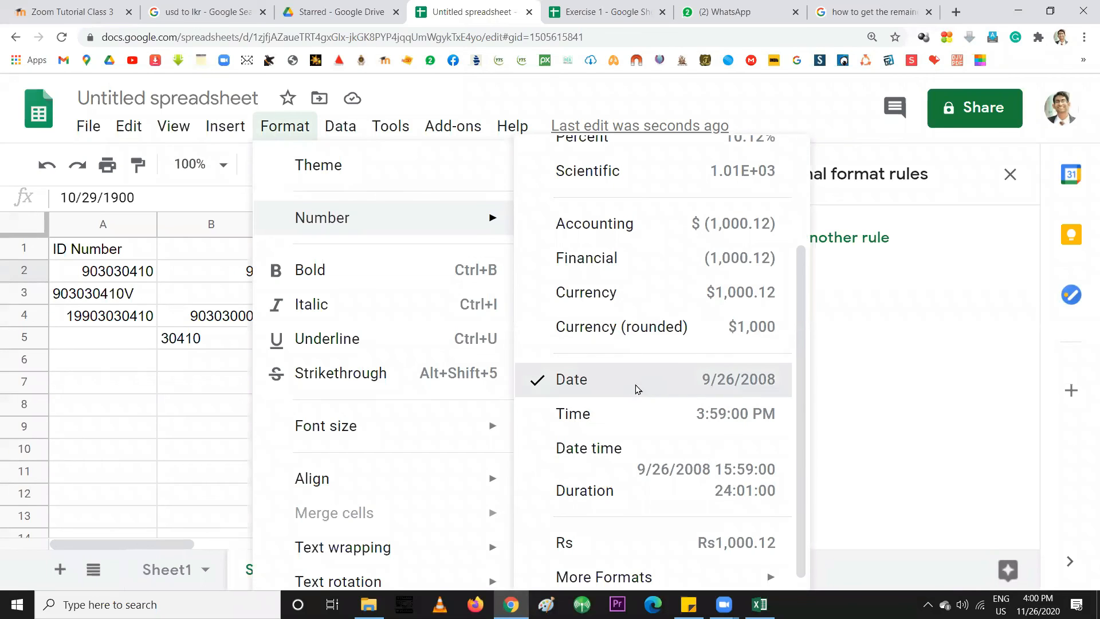
click(635, 390)
Browse the number format choices again and close the menu without changes
click(293, 127)
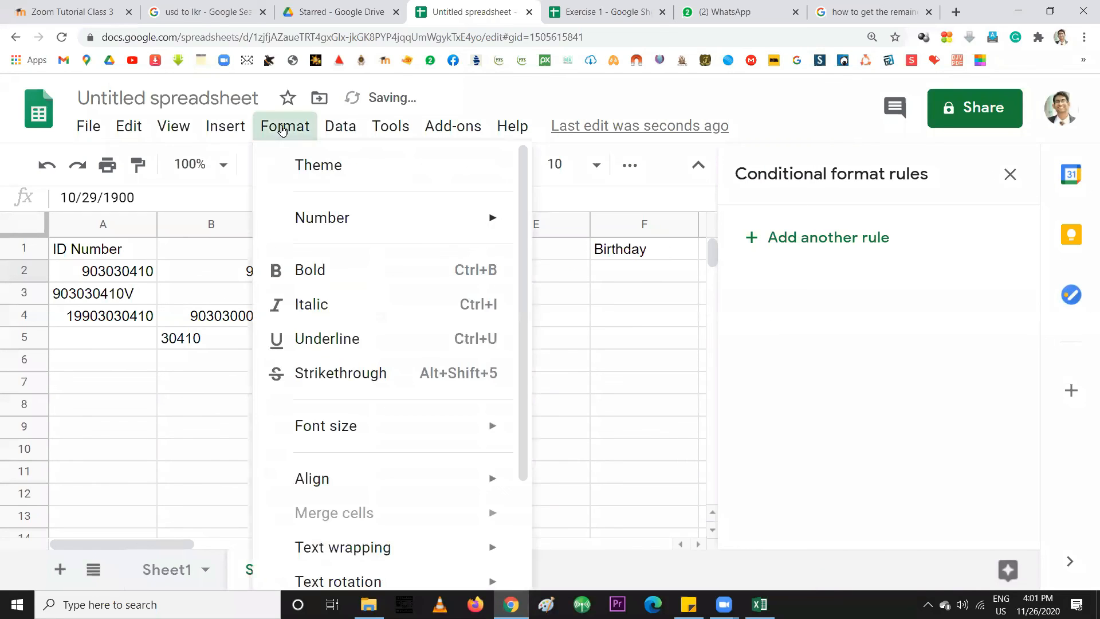
mouse_move(462, 221)
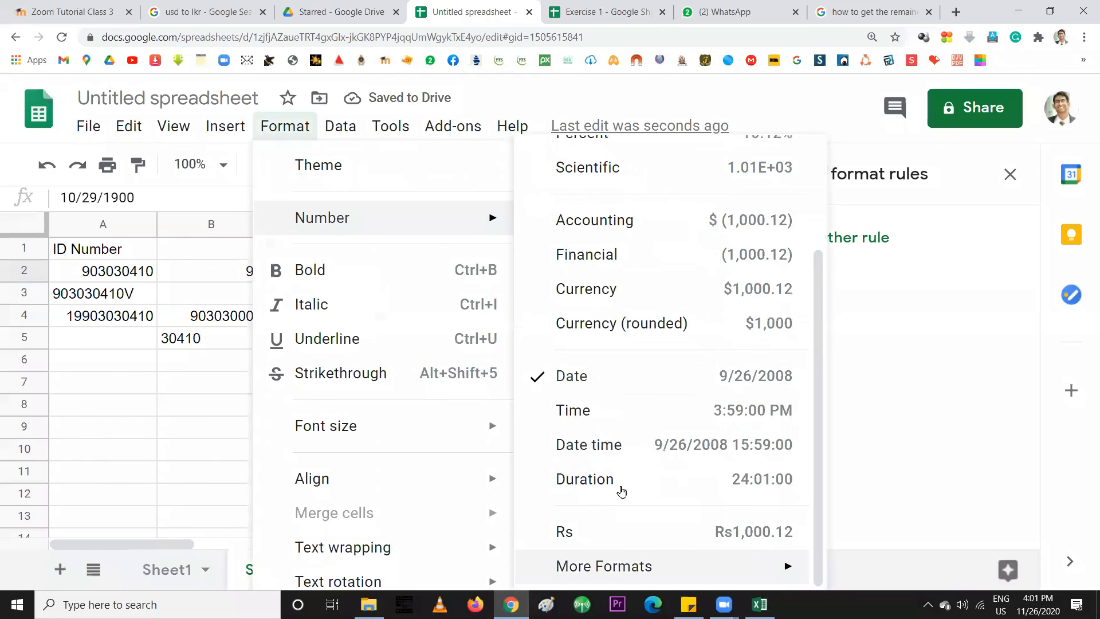
scroll(622, 516, up, 3)
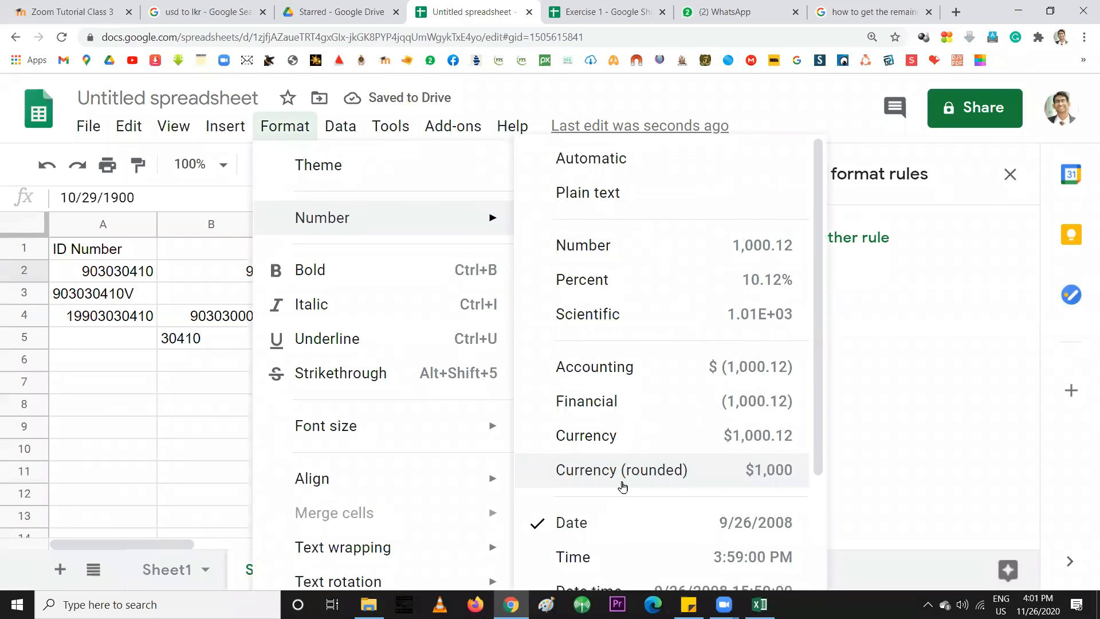
scroll(620, 554, down, 3)
mouse_move(680, 573)
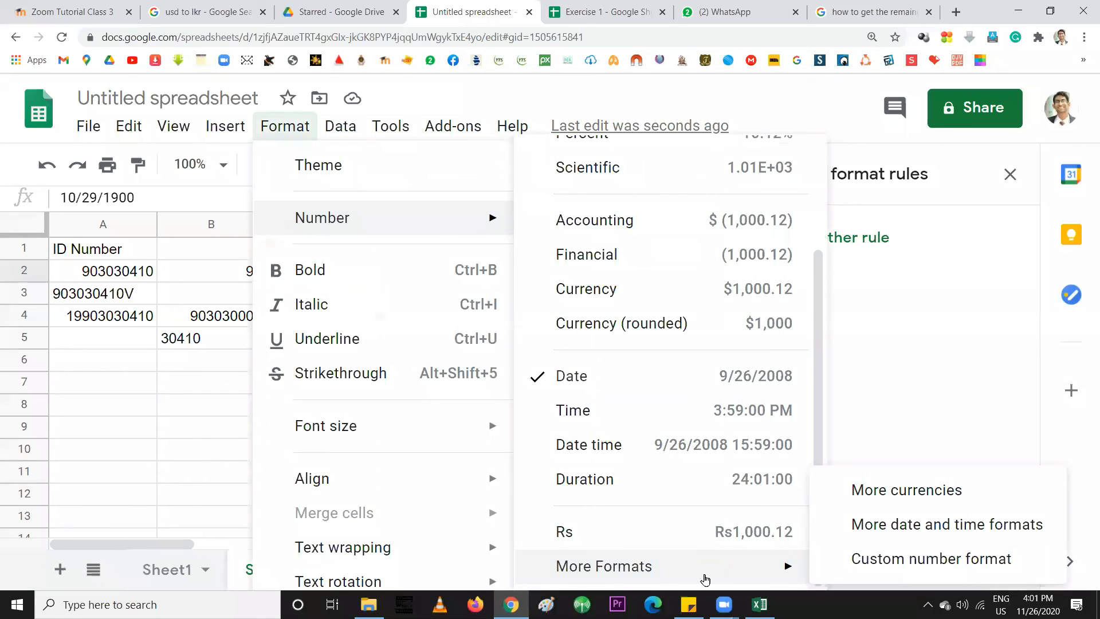
click(1071, 564)
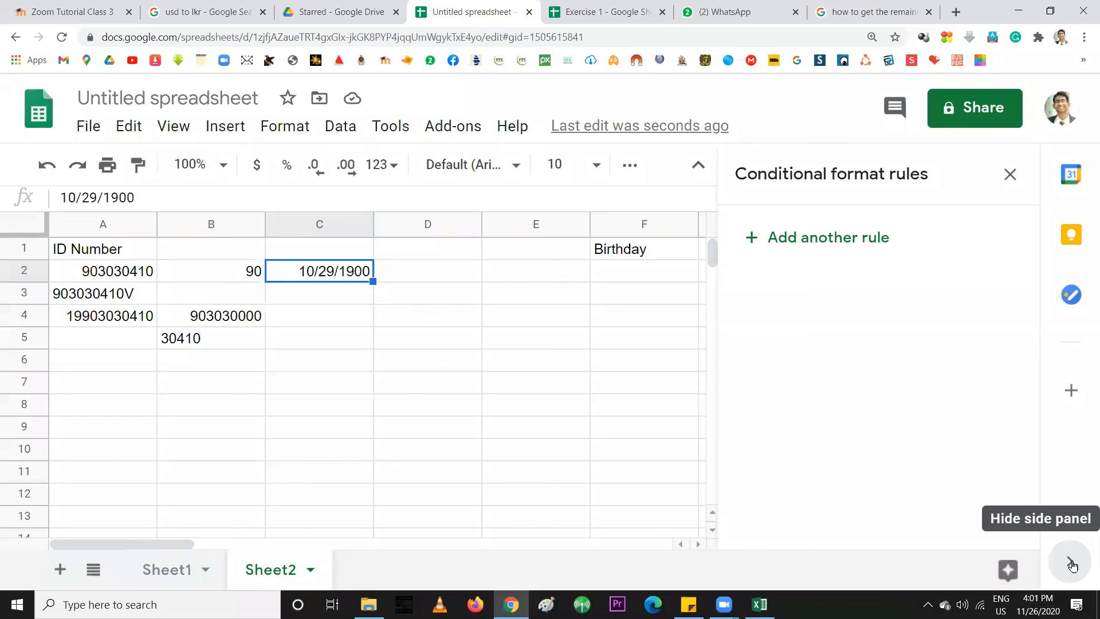
Hide the side panel so the sheet widens and column G is visible
click(336, 295)
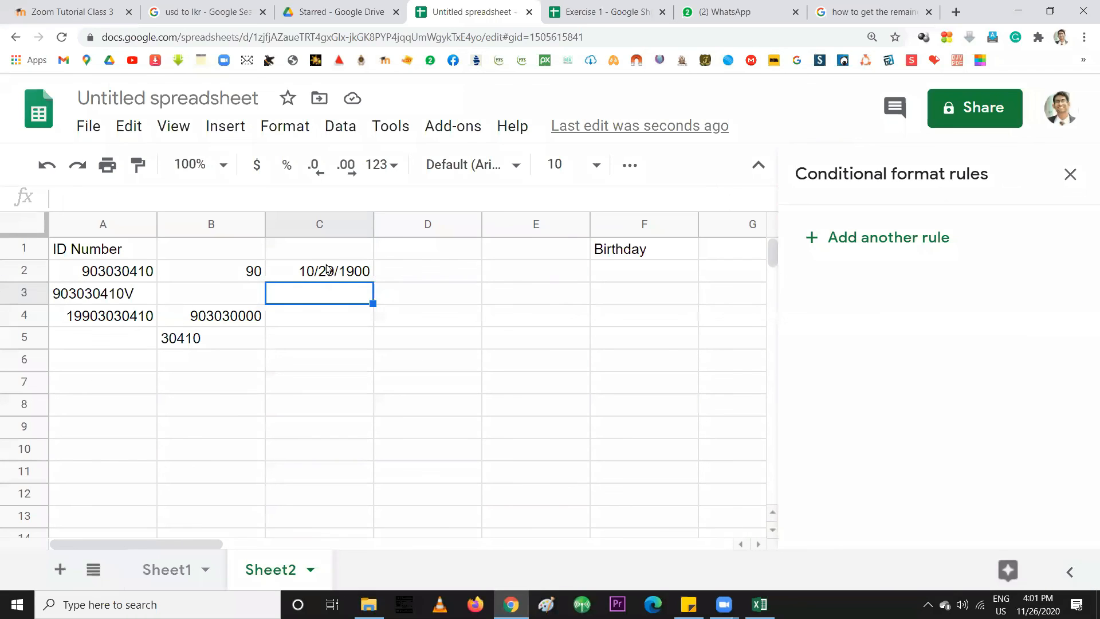
click(328, 269)
click(302, 296)
Compare B2's value 90 with C2's date 10/29/1900, then select the empty Birthday cell F2
click(311, 276)
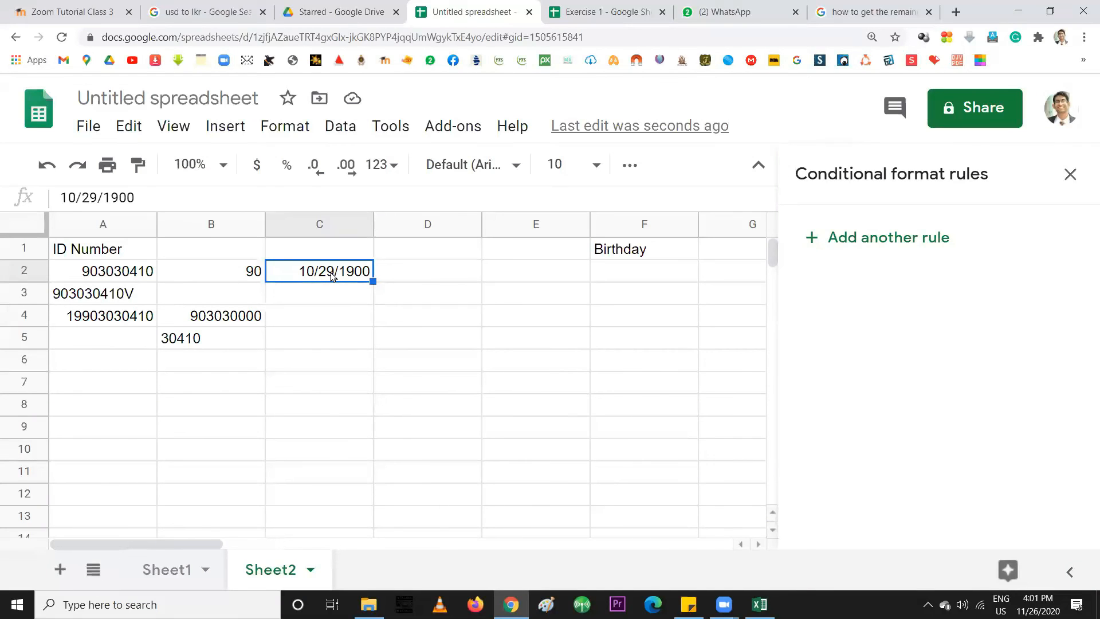
click(220, 276)
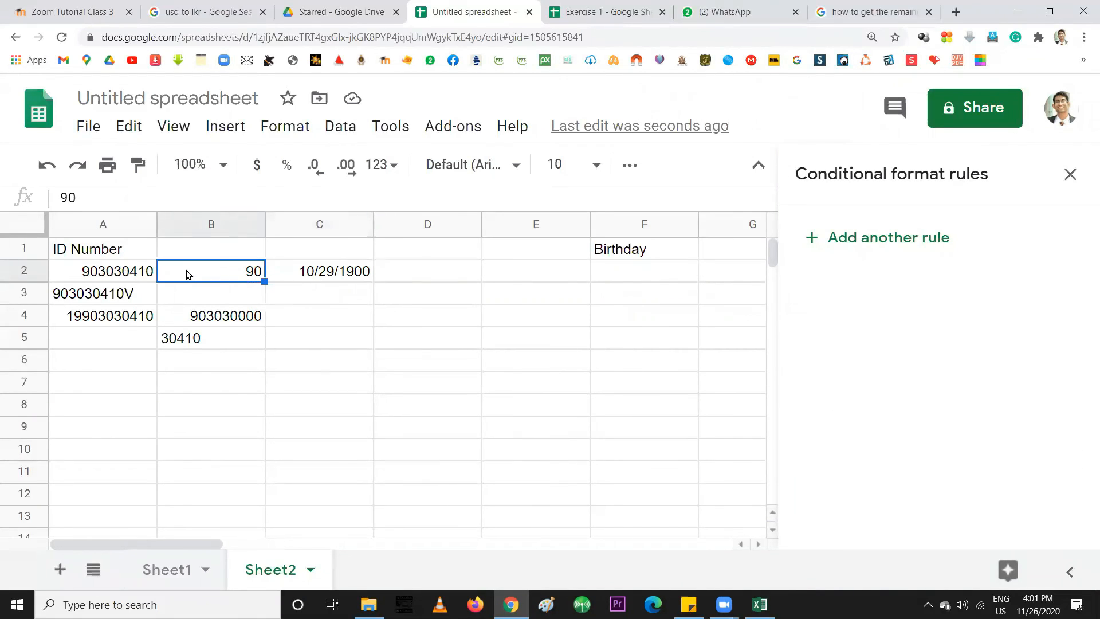
click(312, 277)
click(232, 276)
click(301, 275)
click(239, 275)
click(301, 275)
click(226, 272)
click(321, 272)
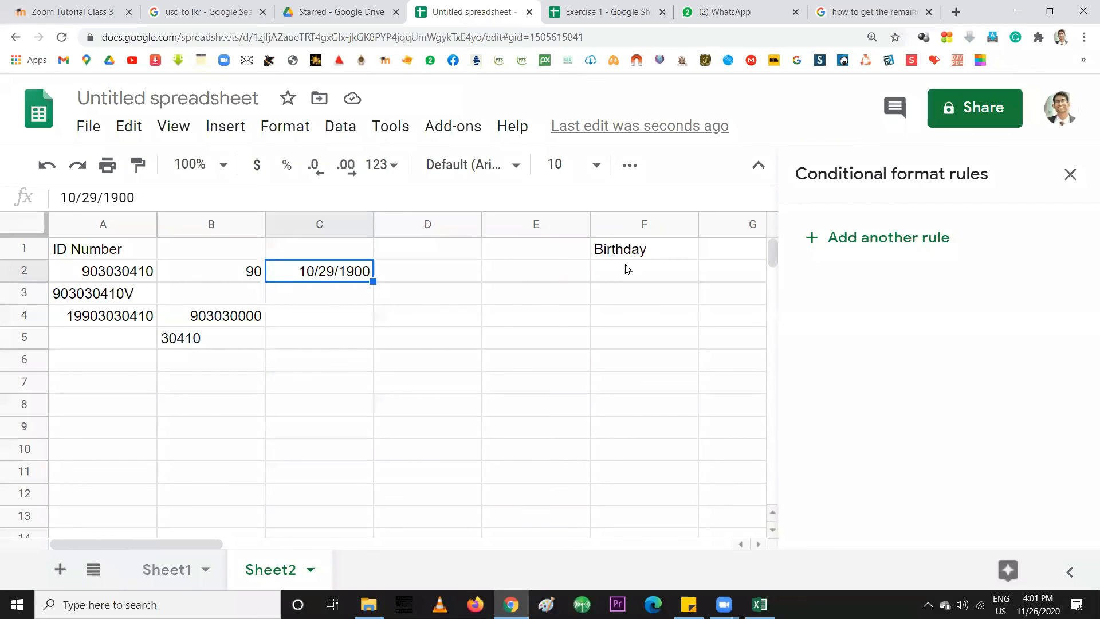
click(620, 271)
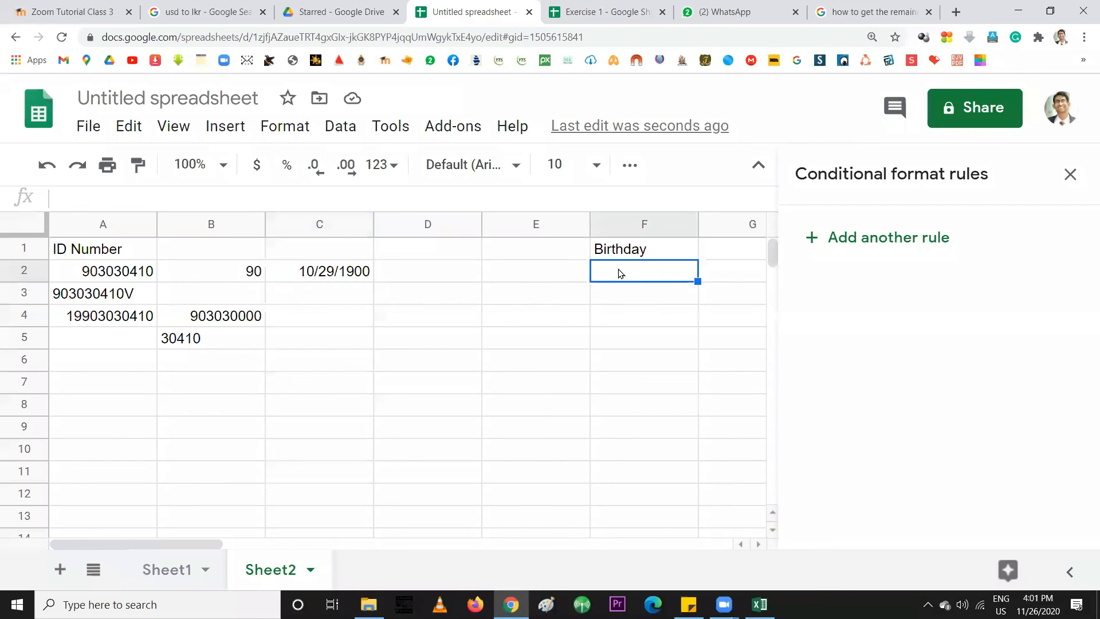
Recheck C2, B2 and the empty F2, ending on the ID number in A2
click(342, 279)
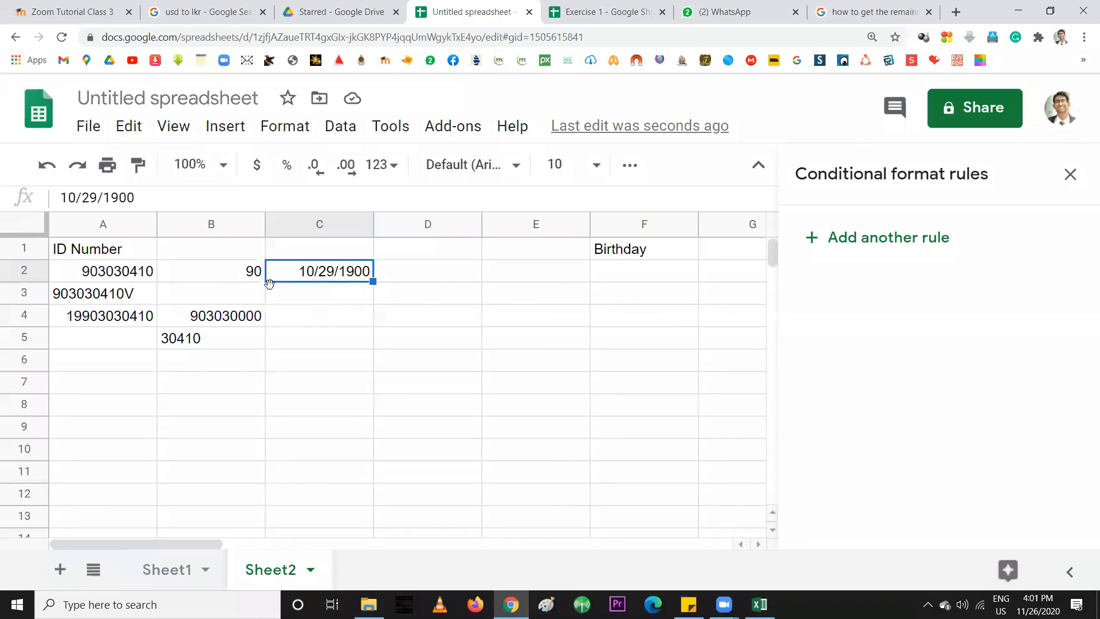
click(237, 275)
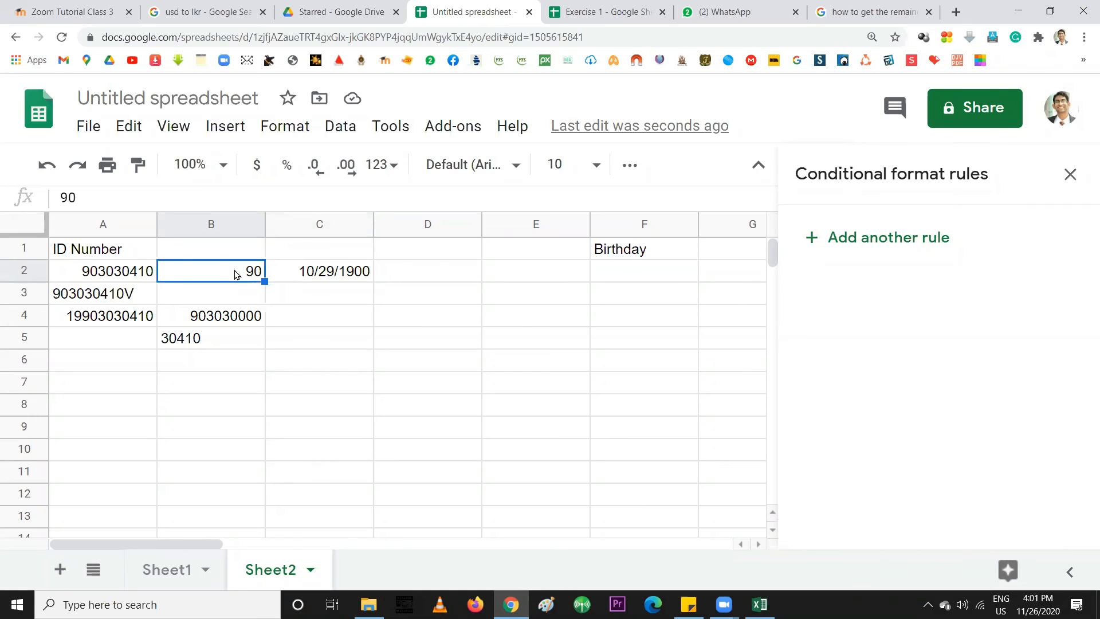
click(304, 279)
click(240, 278)
click(634, 276)
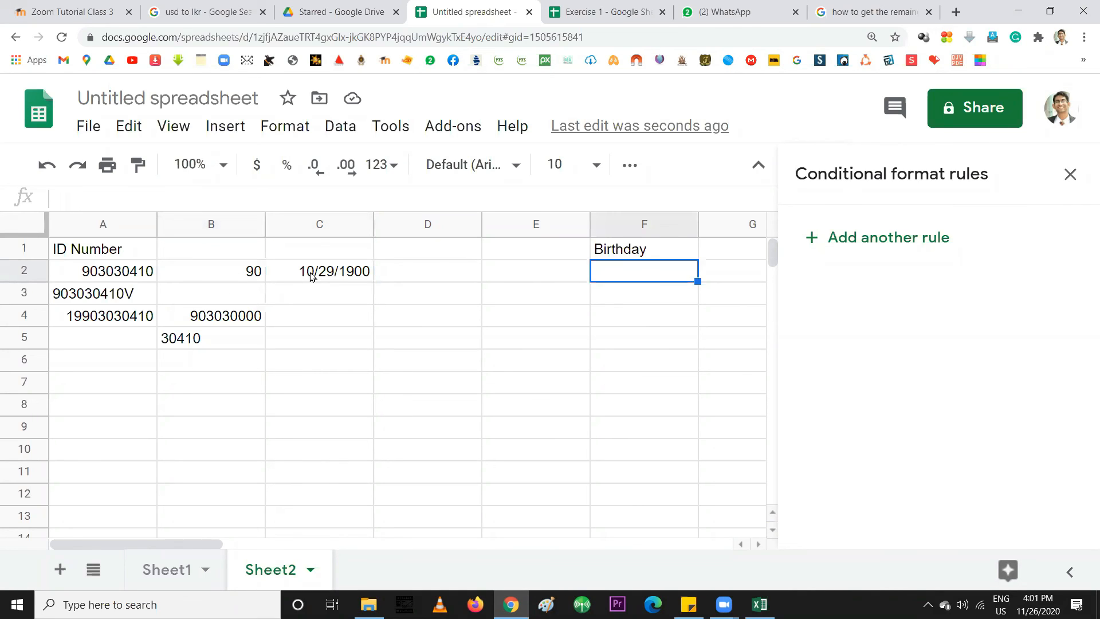
click(239, 273)
click(132, 270)
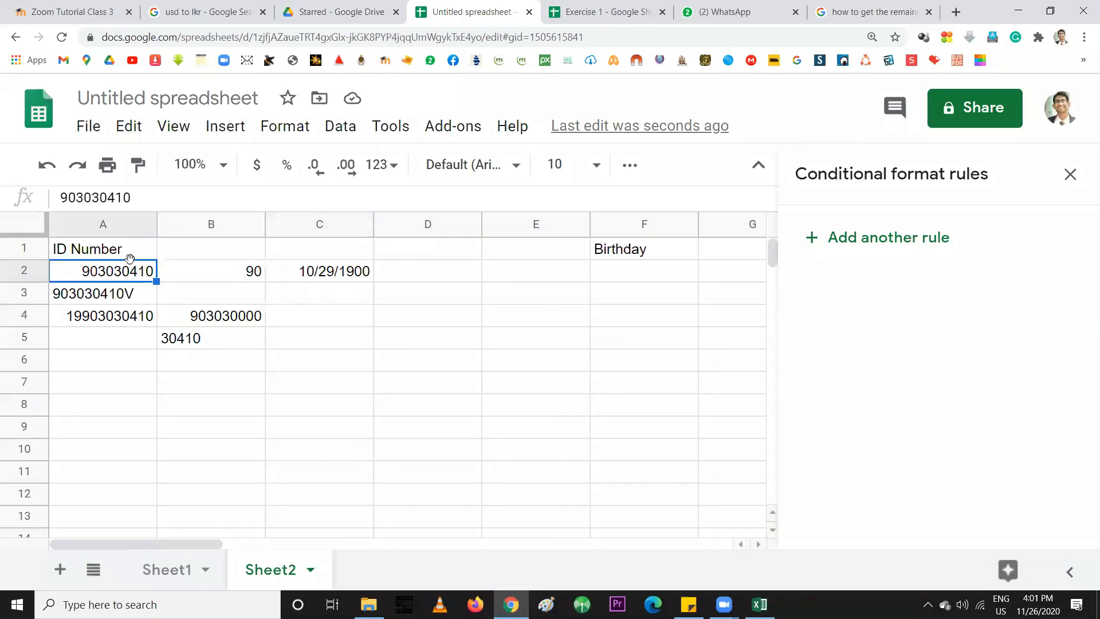